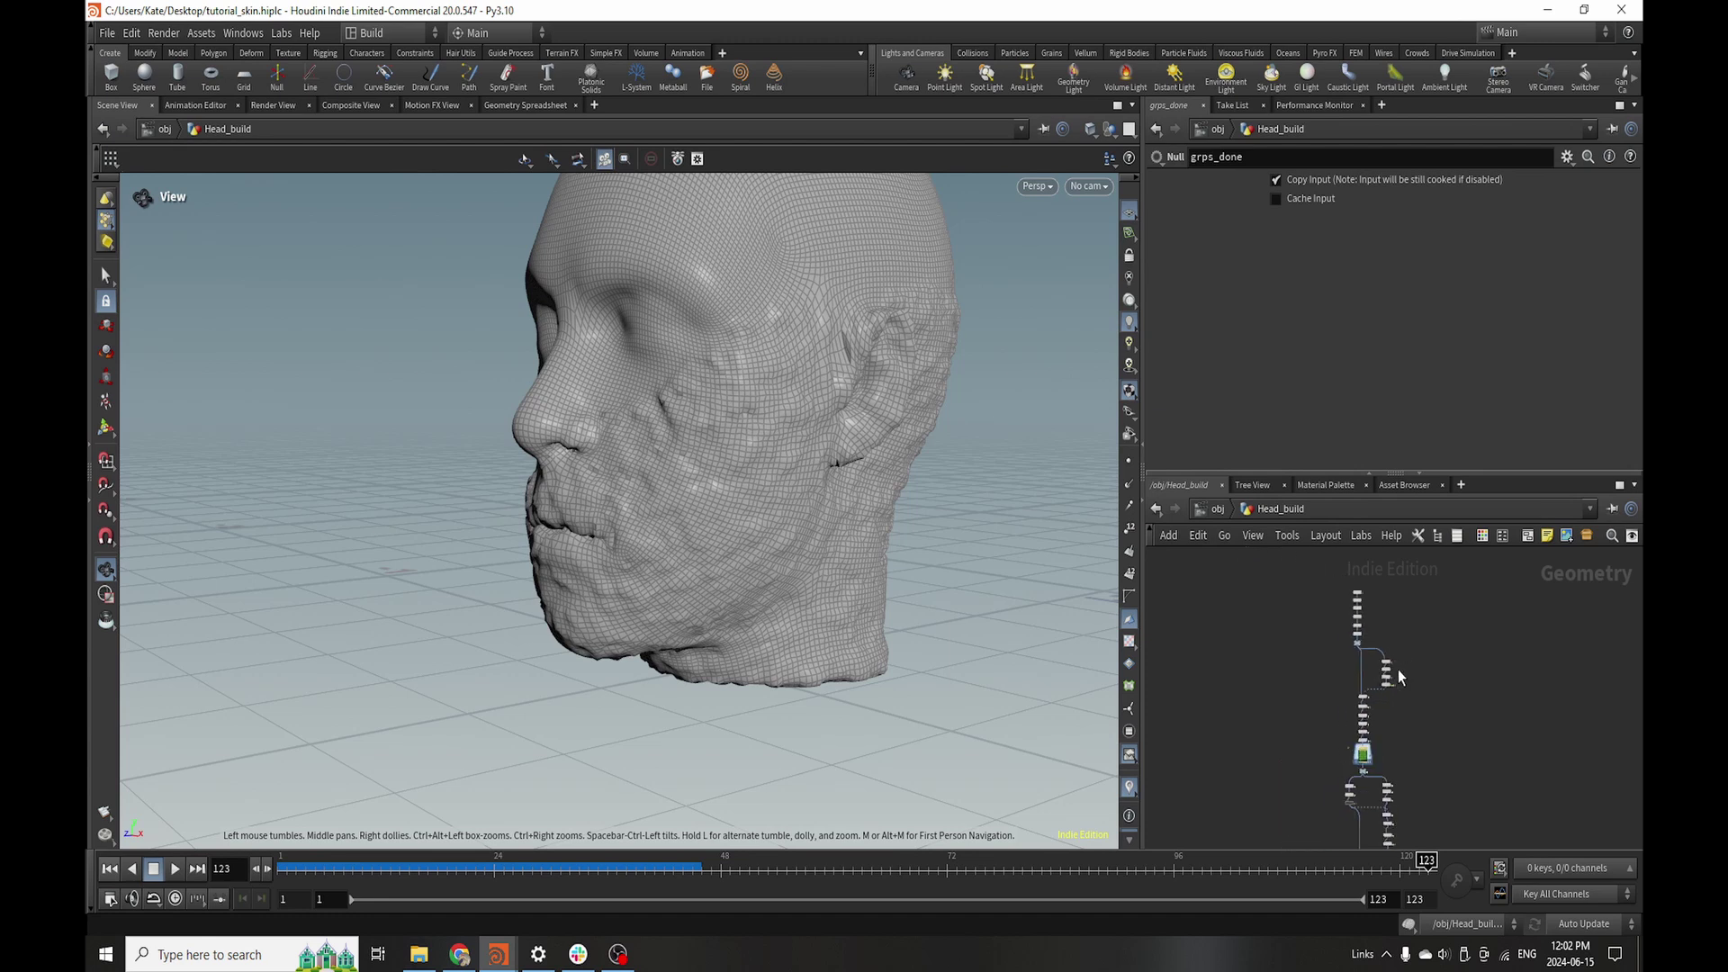
- Add a Pyro Configure Spreading Fire setup to the network below the grps_done node
scroll(1336, 750, up, 6)
middle_drag(1377, 727, 1310, 722)
scroll(1276, 664, up, 3)
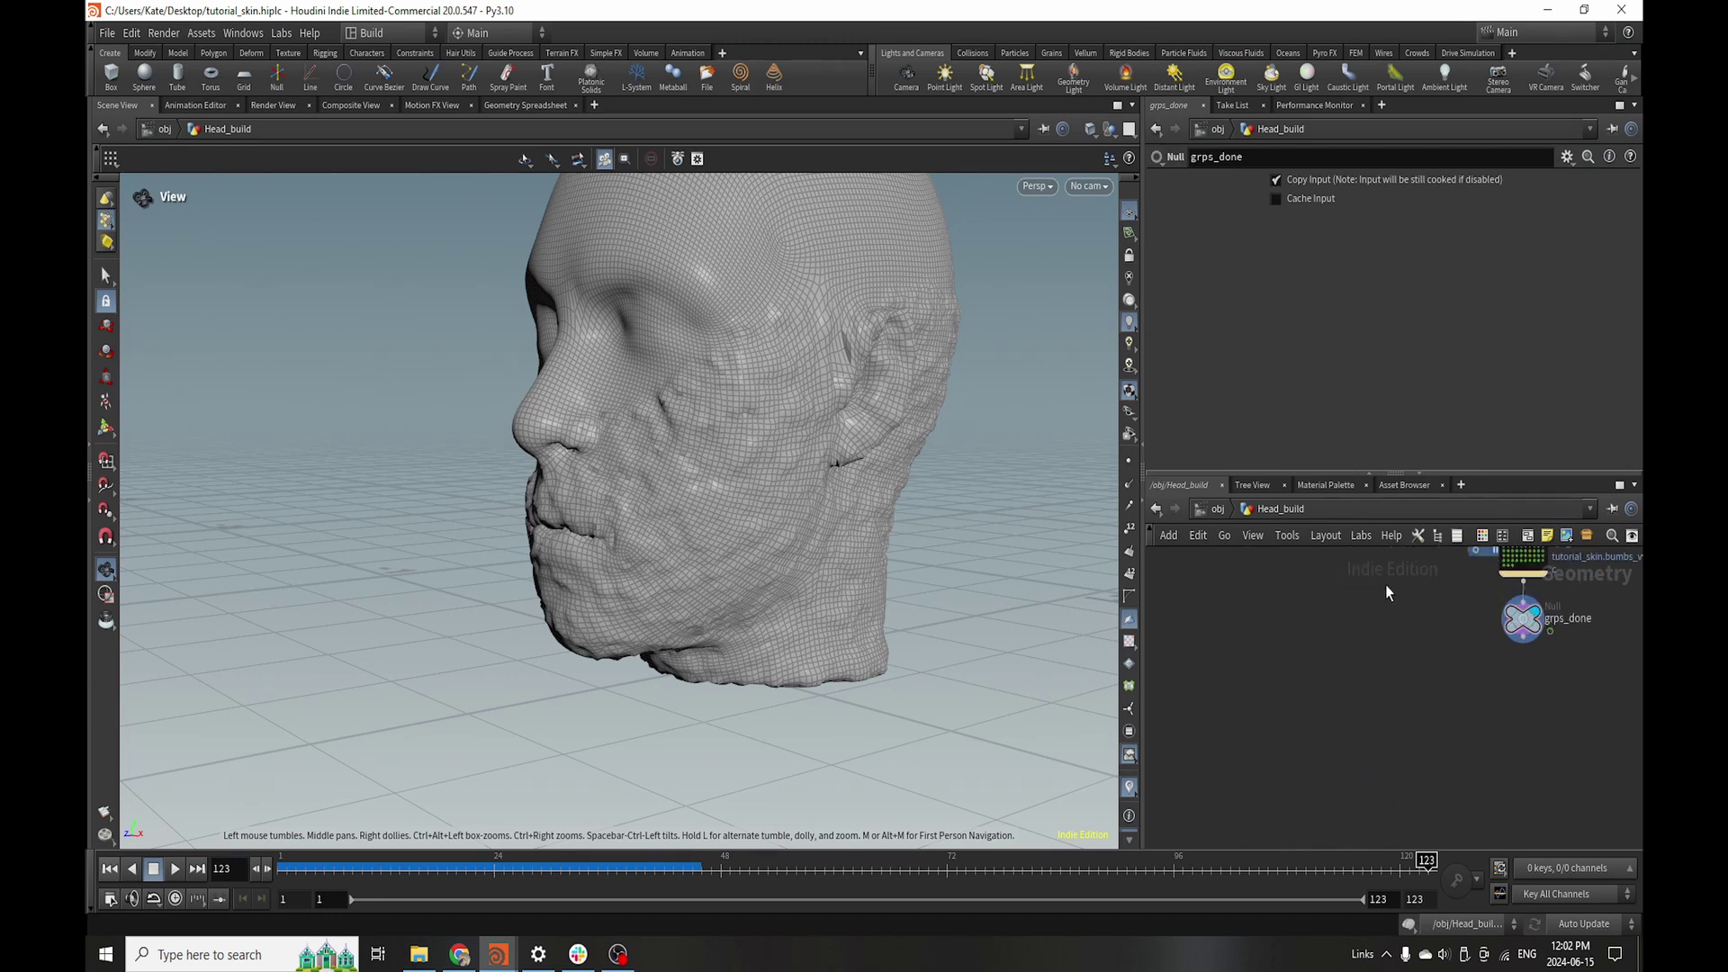
key(Tab)
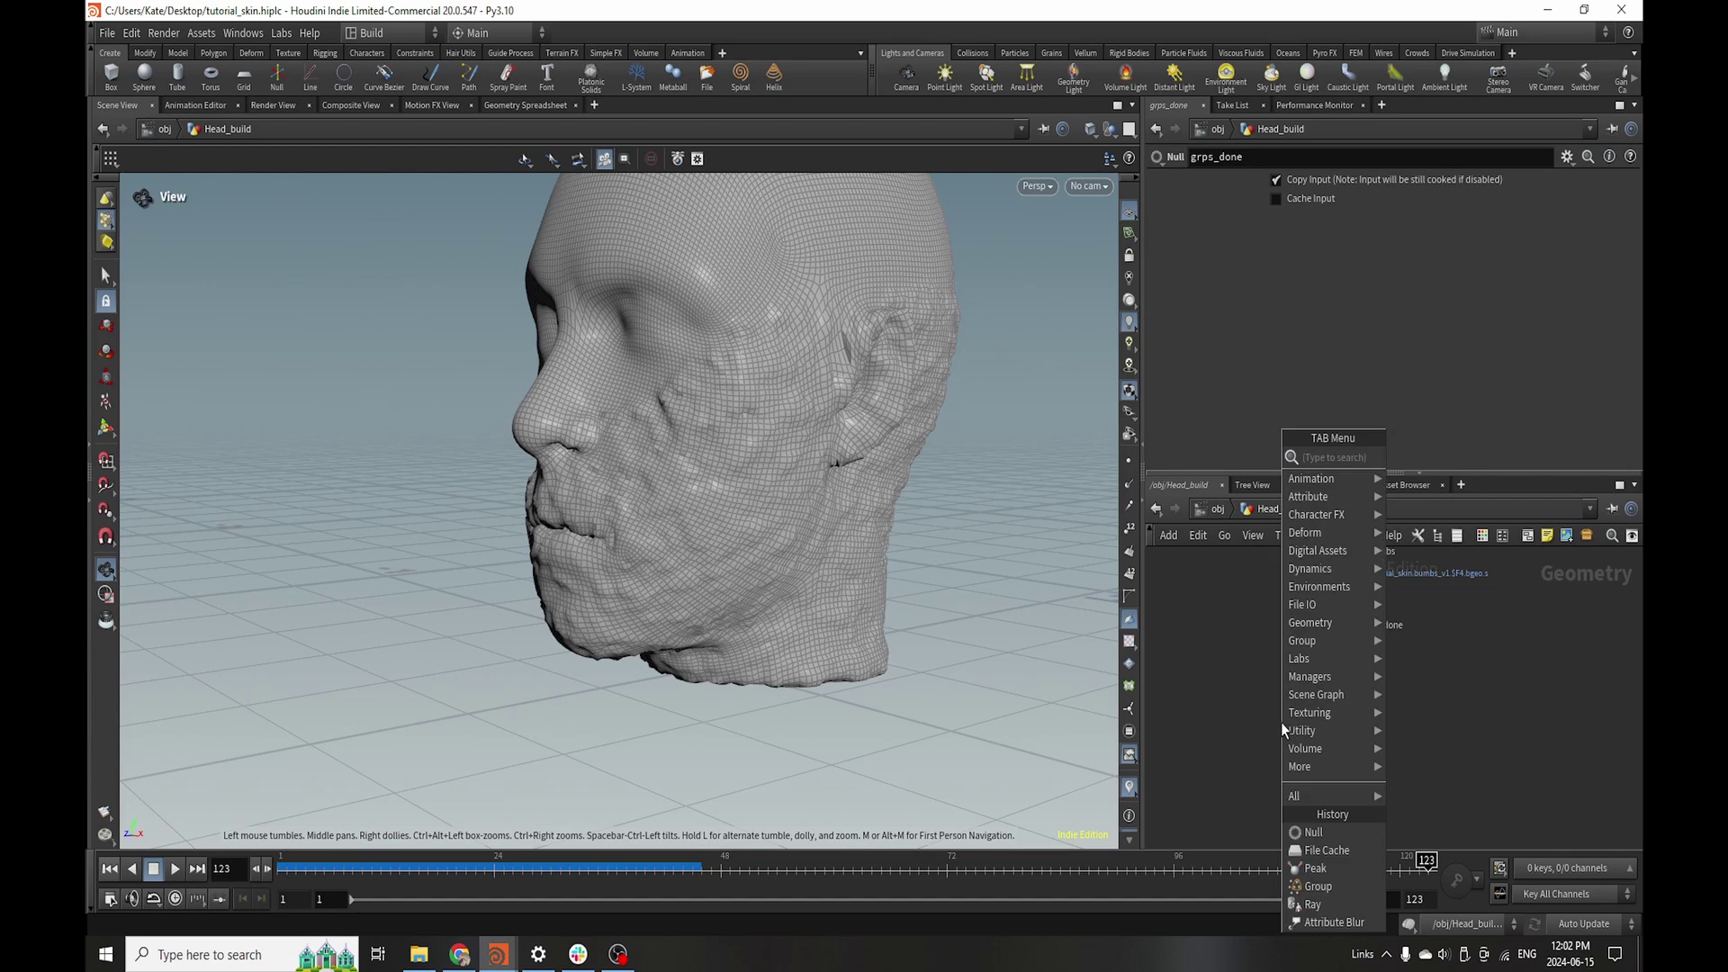
text(pyro)
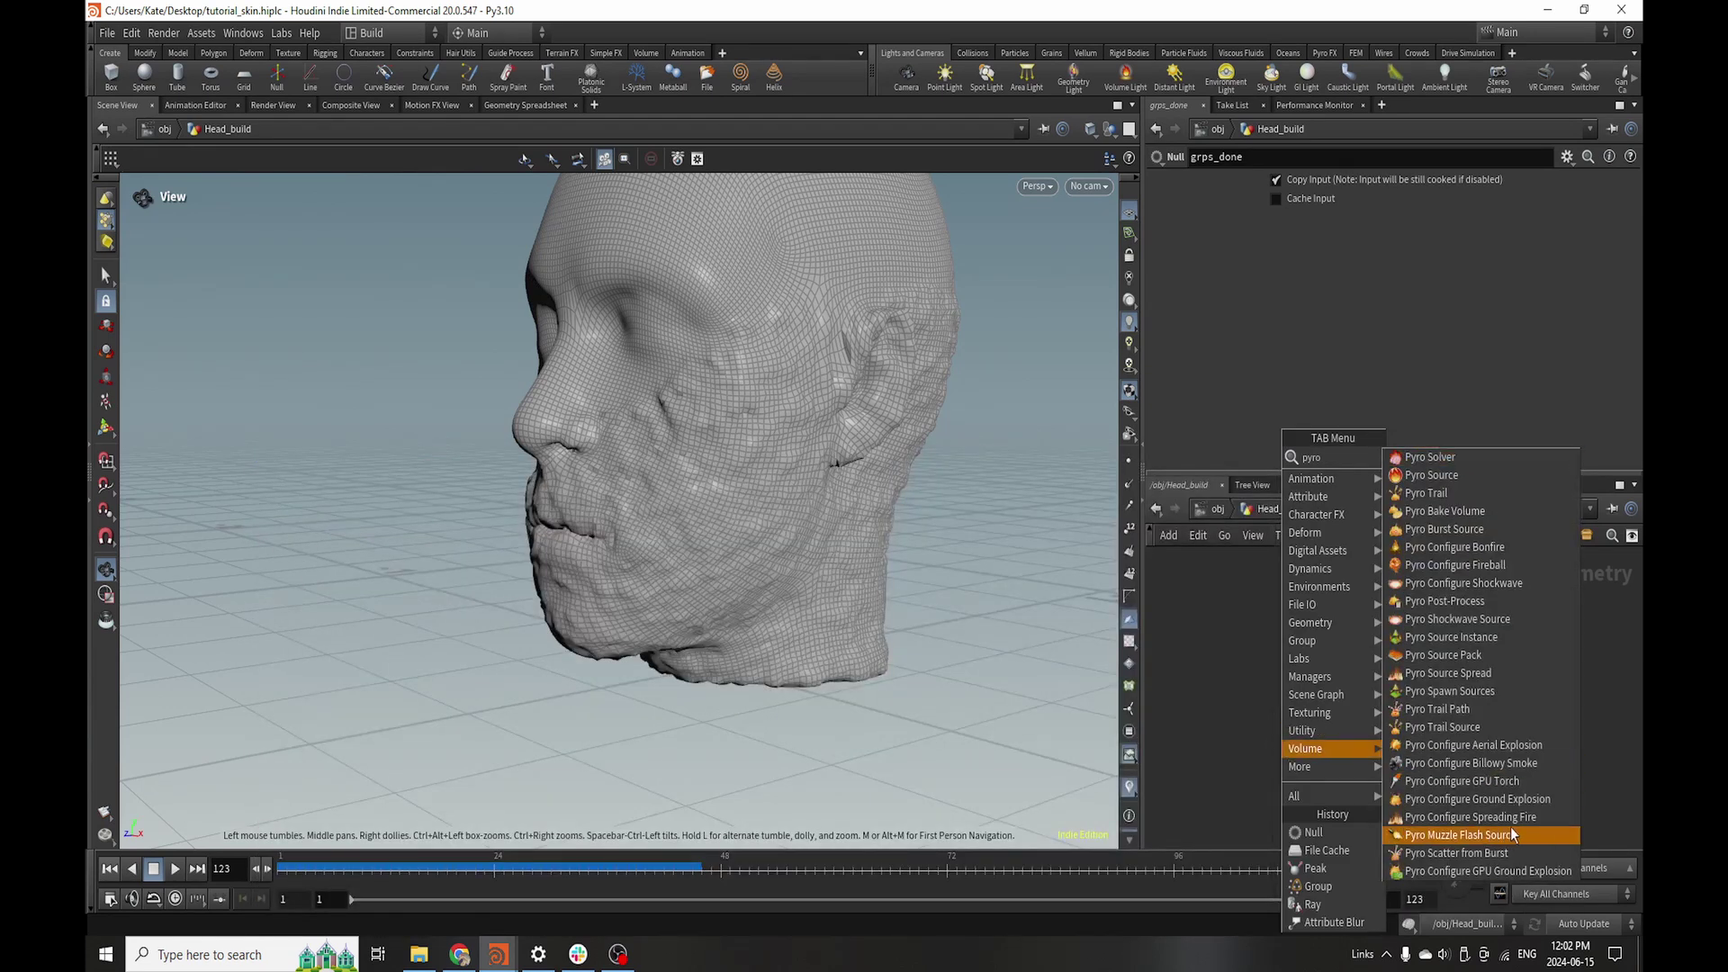
click(1467, 817)
click(1250, 695)
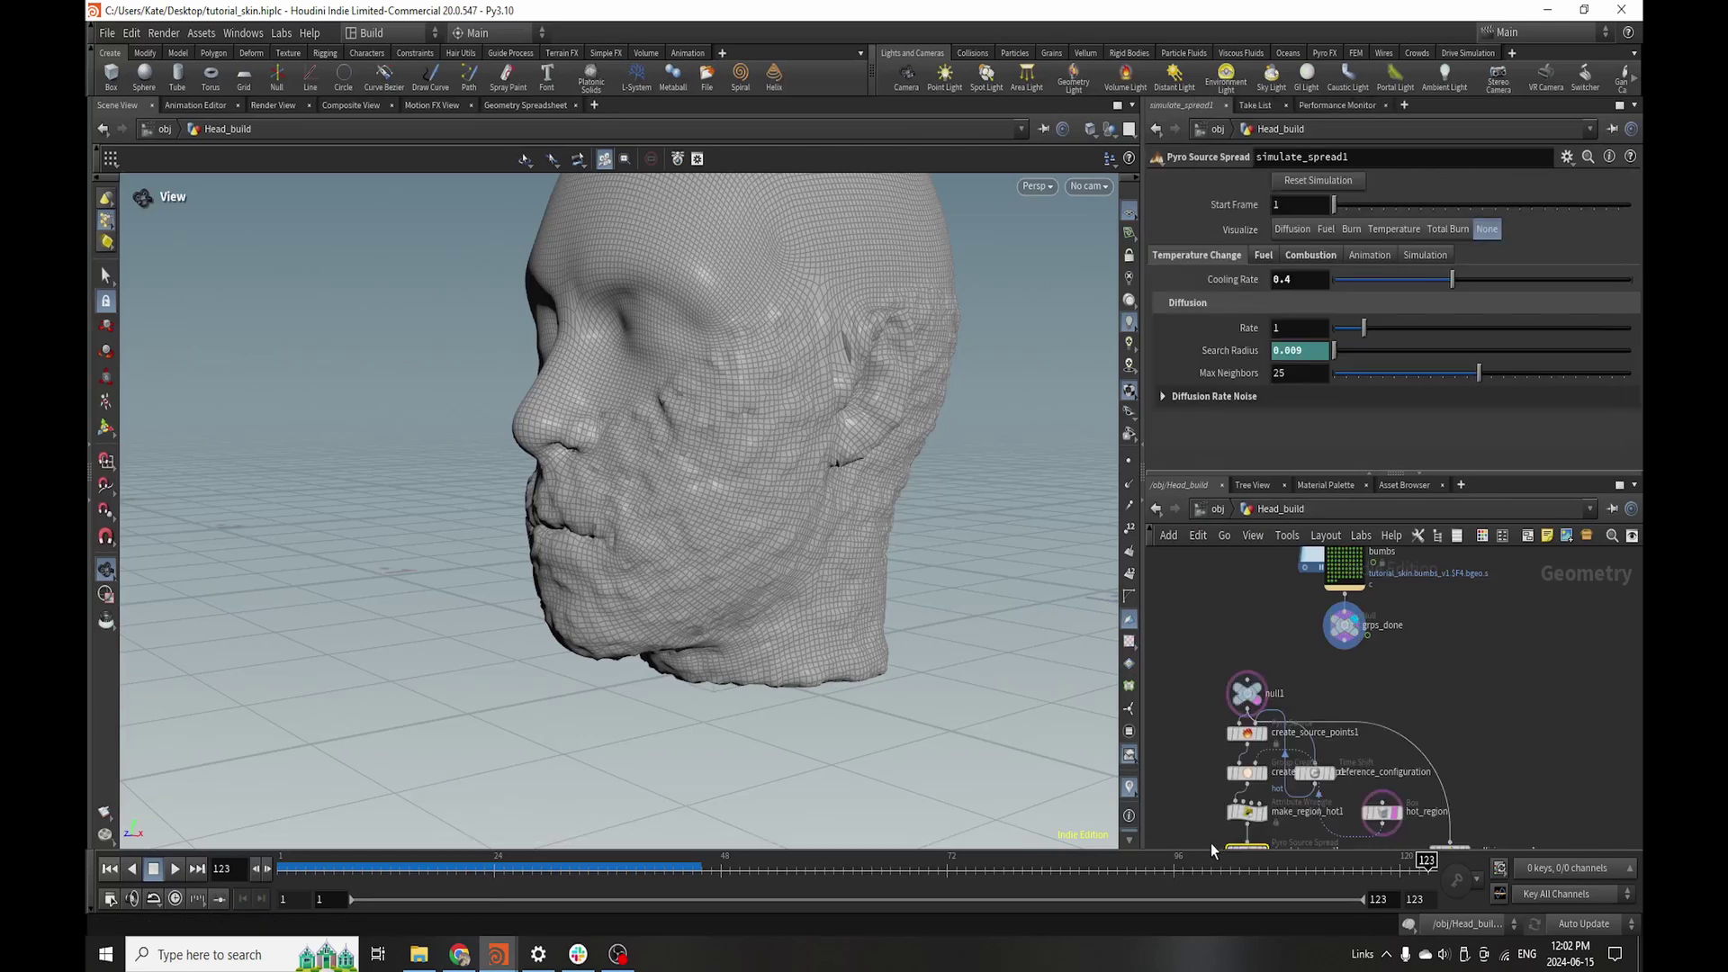
- Delete the unneeded null1, hot_region, reference_configuration, rasterize, collisionsource1, merge1 and pyrosolver1 nodes from the spreading fire setup
scroll(1276, 642, down, 1)
middle_drag(1276, 641, 1255, 556)
drag(1493, 634, 1316, 810)
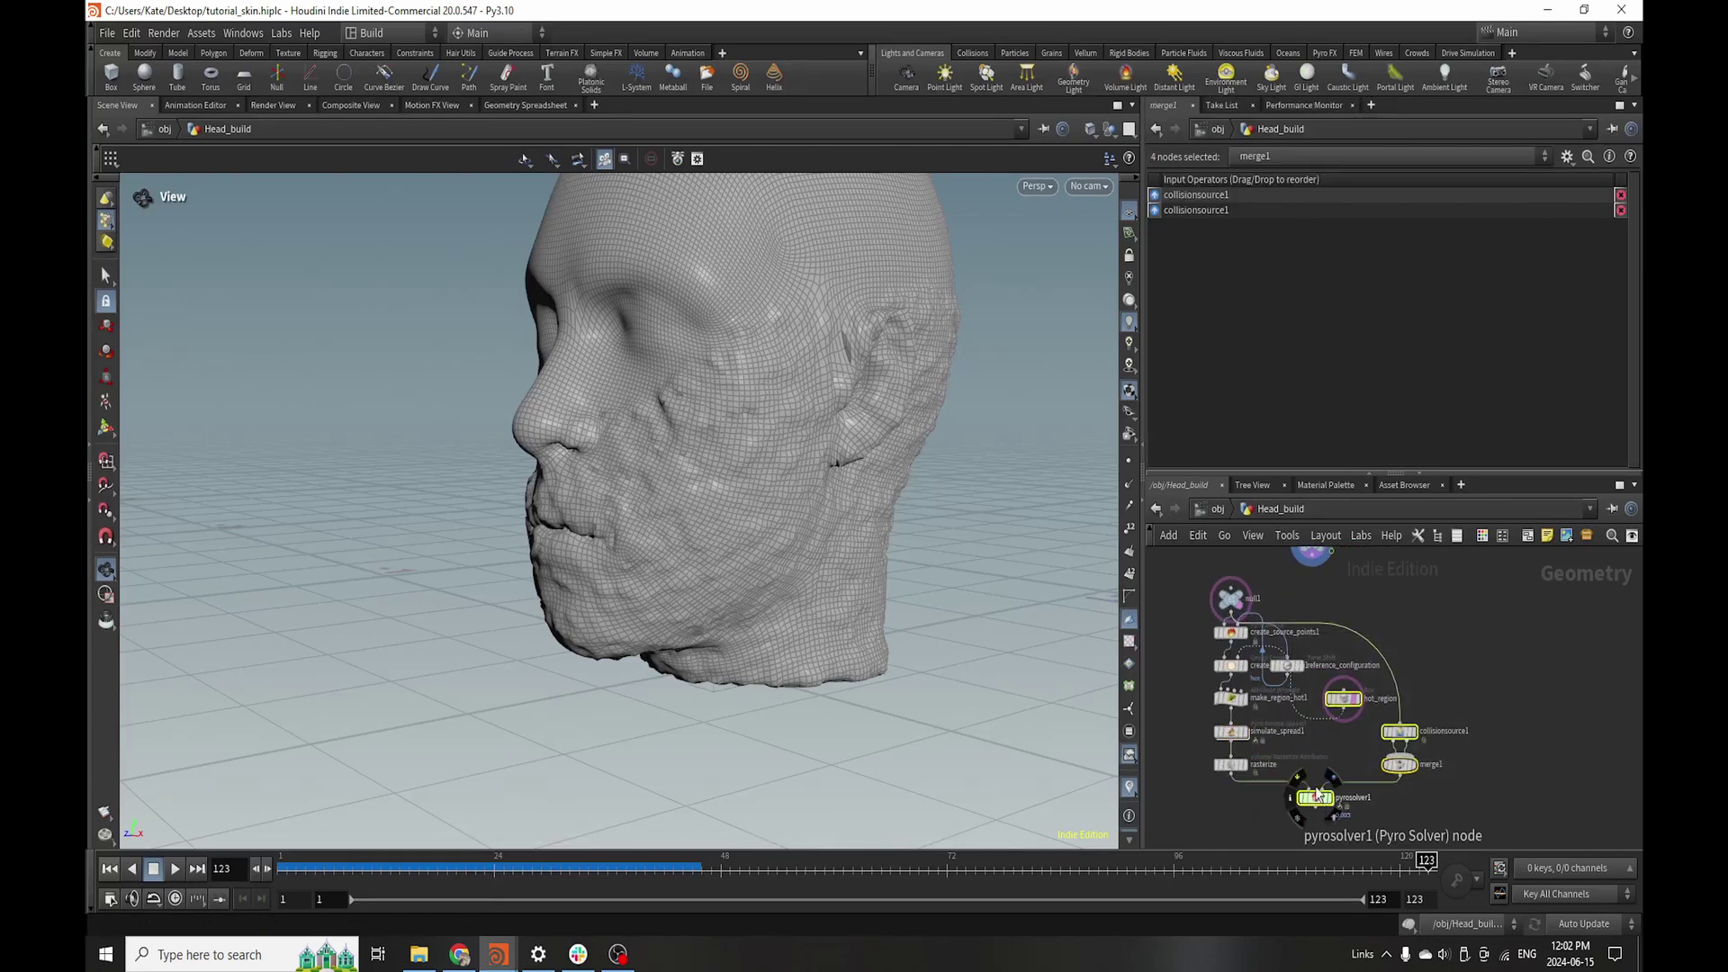
key(Delete)
key(Delete)
click(1294, 667)
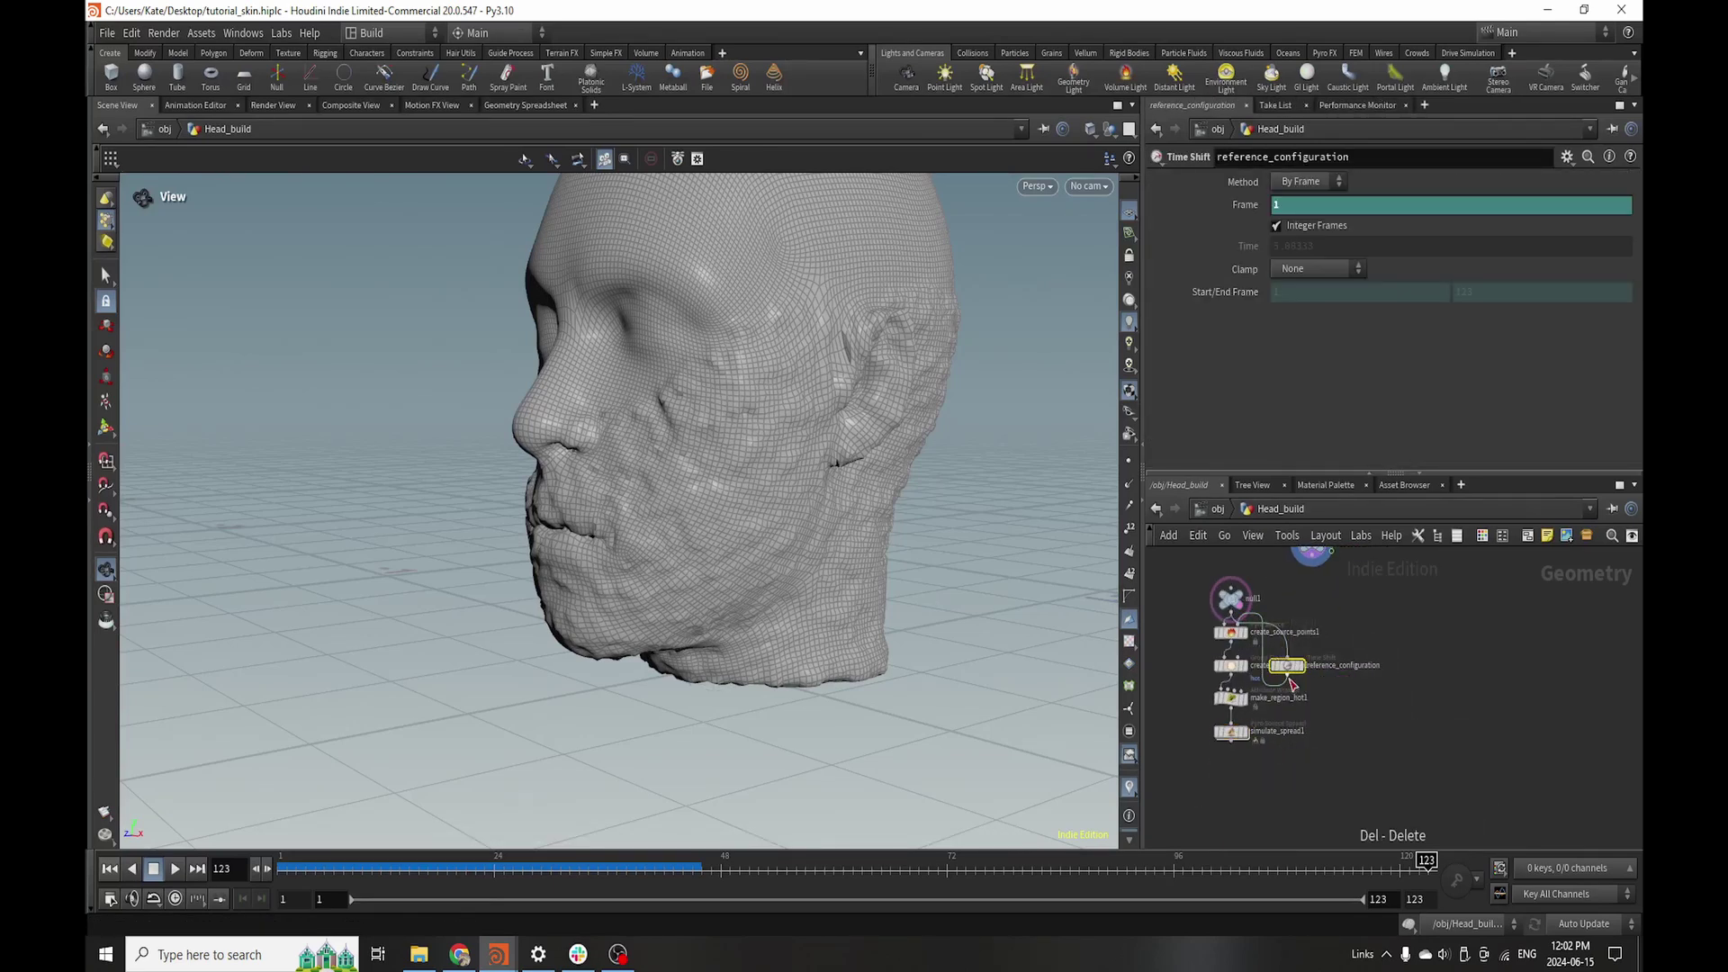
key(Delete)
drag(1156, 609, 1289, 827)
key(Delete)
- Connect the grps_done output to the first input of create_source_points1
drag(1236, 634, 1230, 611)
click(1310, 568)
click(1406, 631)
scroll(1277, 594, up, 4)
scroll(1211, 637, down, 4)
scroll(1209, 666, up, 2)
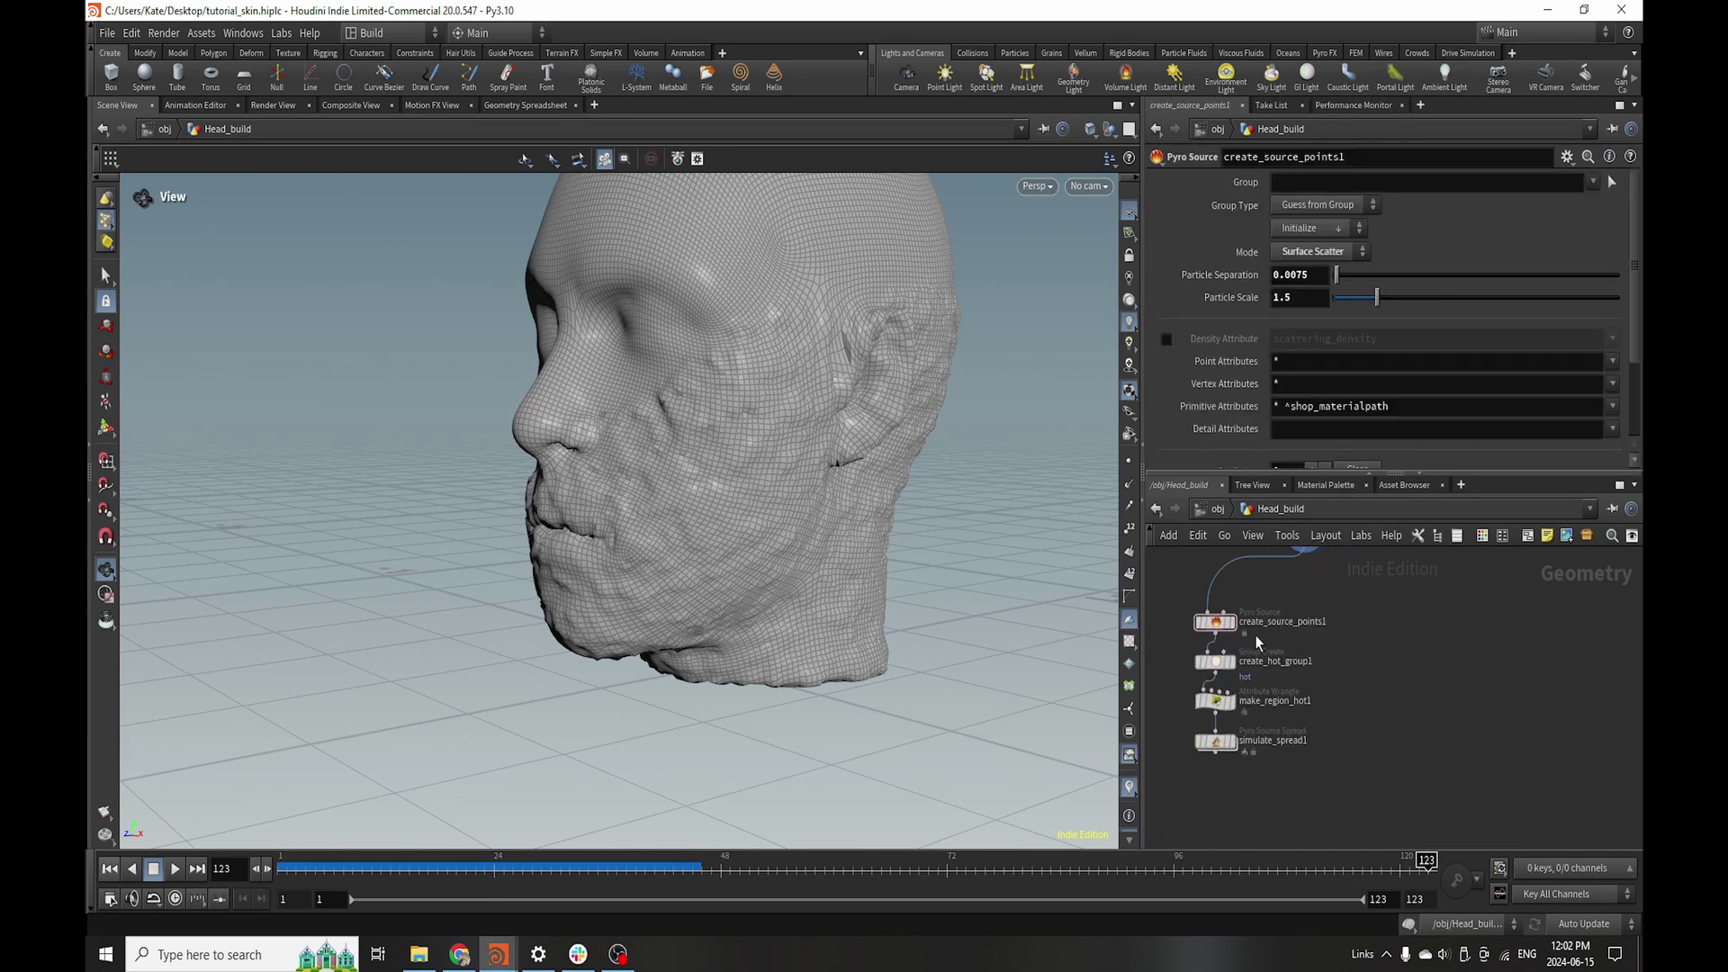
scroll(1276, 641, down, 4)
scroll(1260, 644, up, 4)
scroll(1314, 660, down, 4)
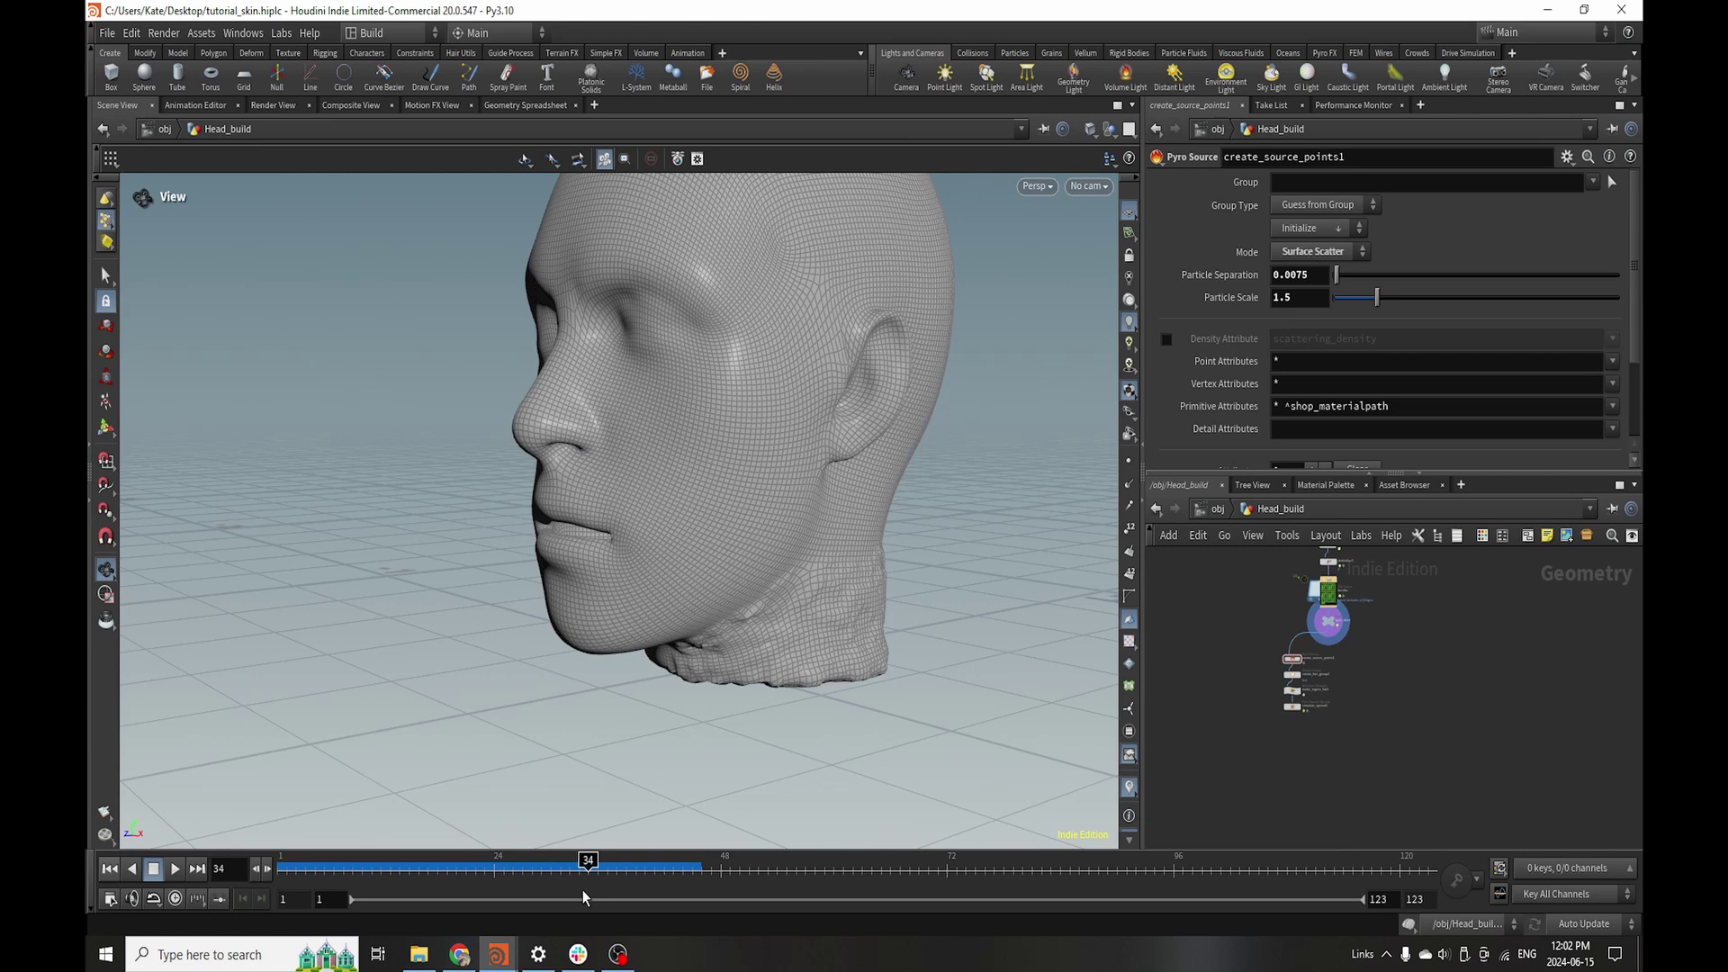
- Return the timeline to frame 1 and insert a Time Shift node between grps_done and create_source_points1
drag(583, 875, 357, 952)
drag(447, 866, 286, 866)
scroll(1358, 675, up, 3)
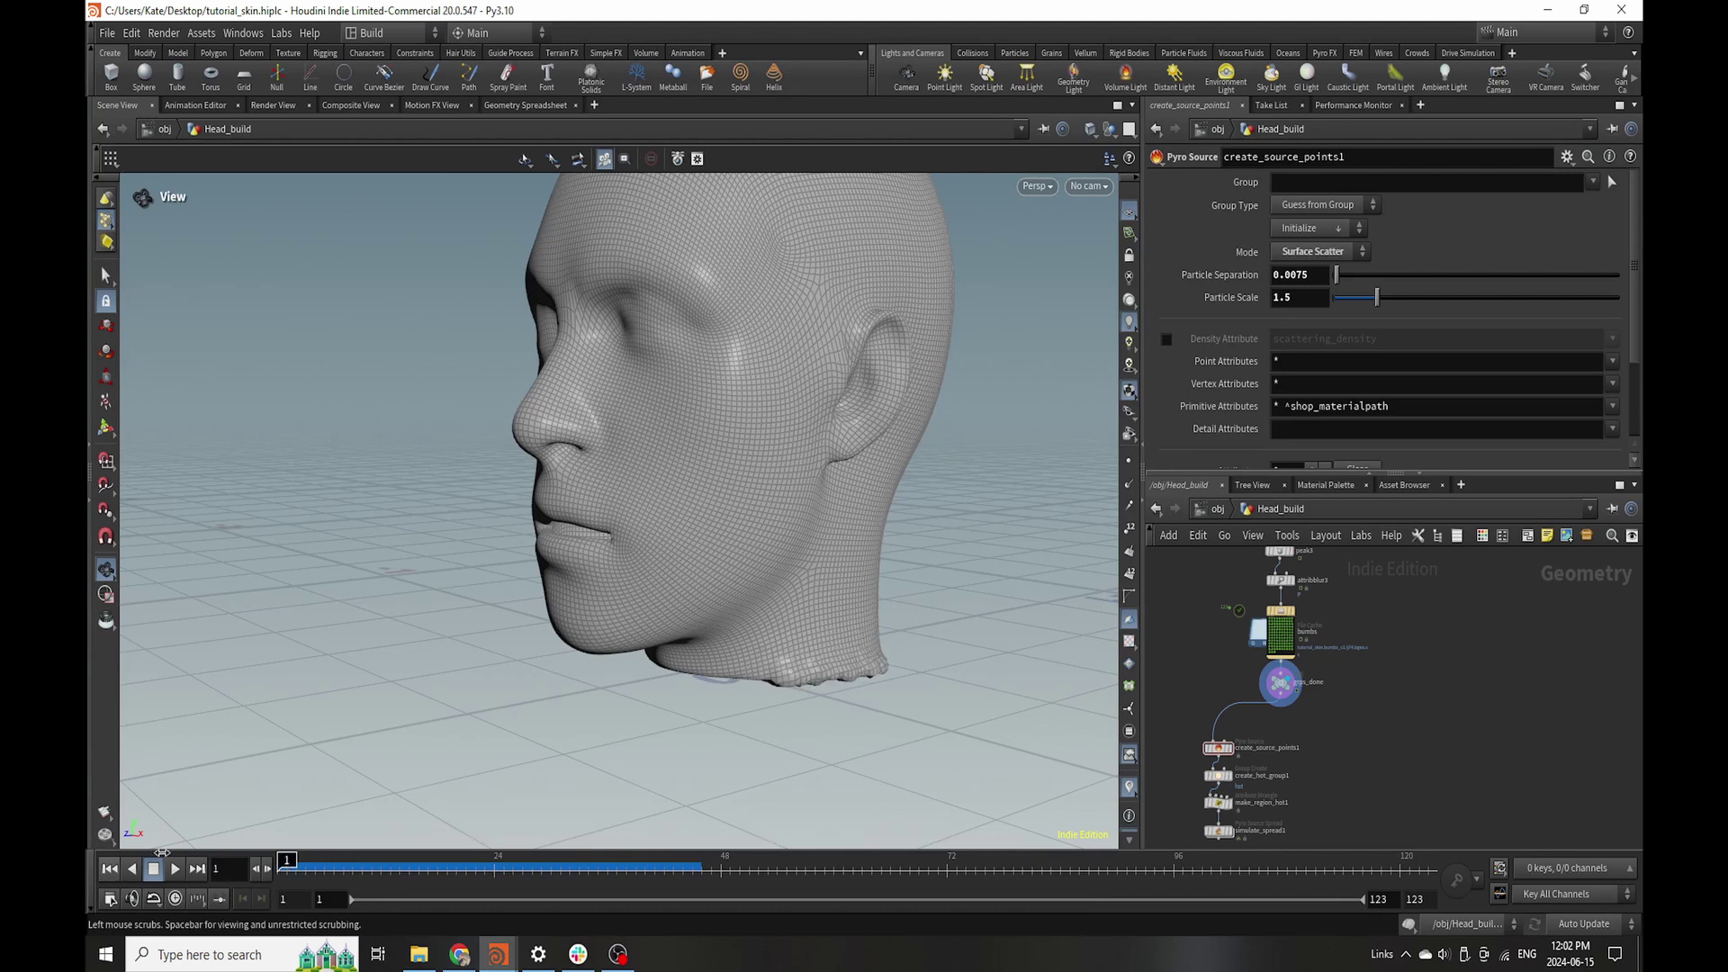
key(Tab)
text(time)
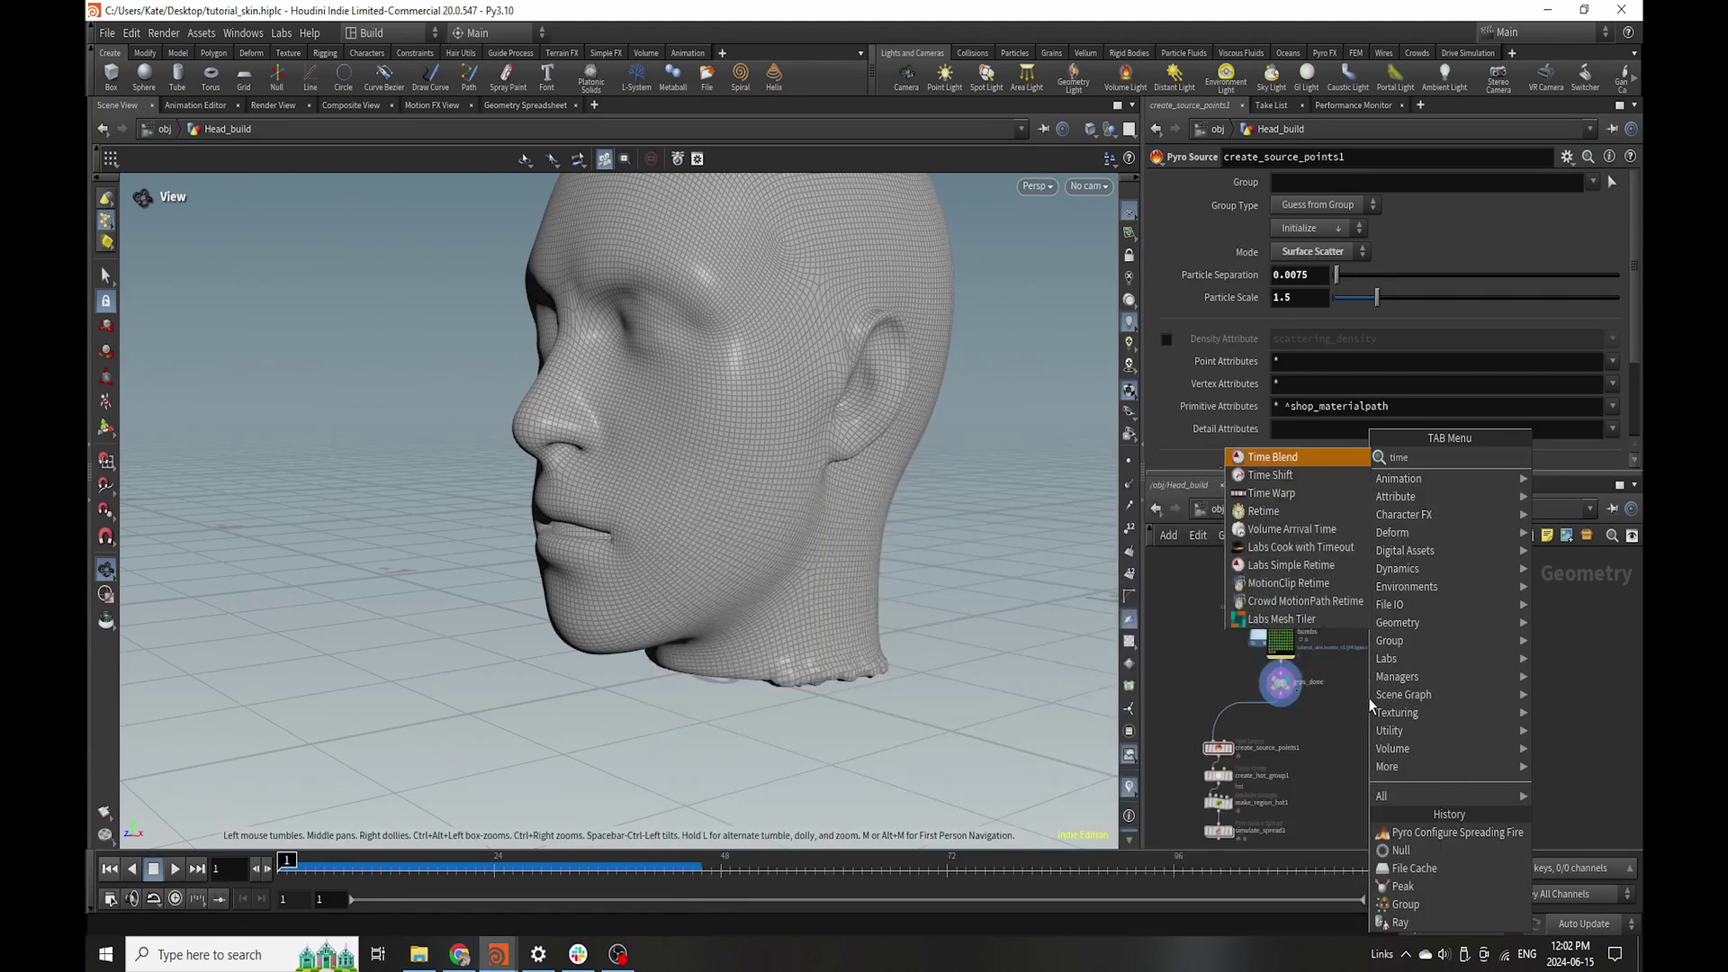
click(1314, 477)
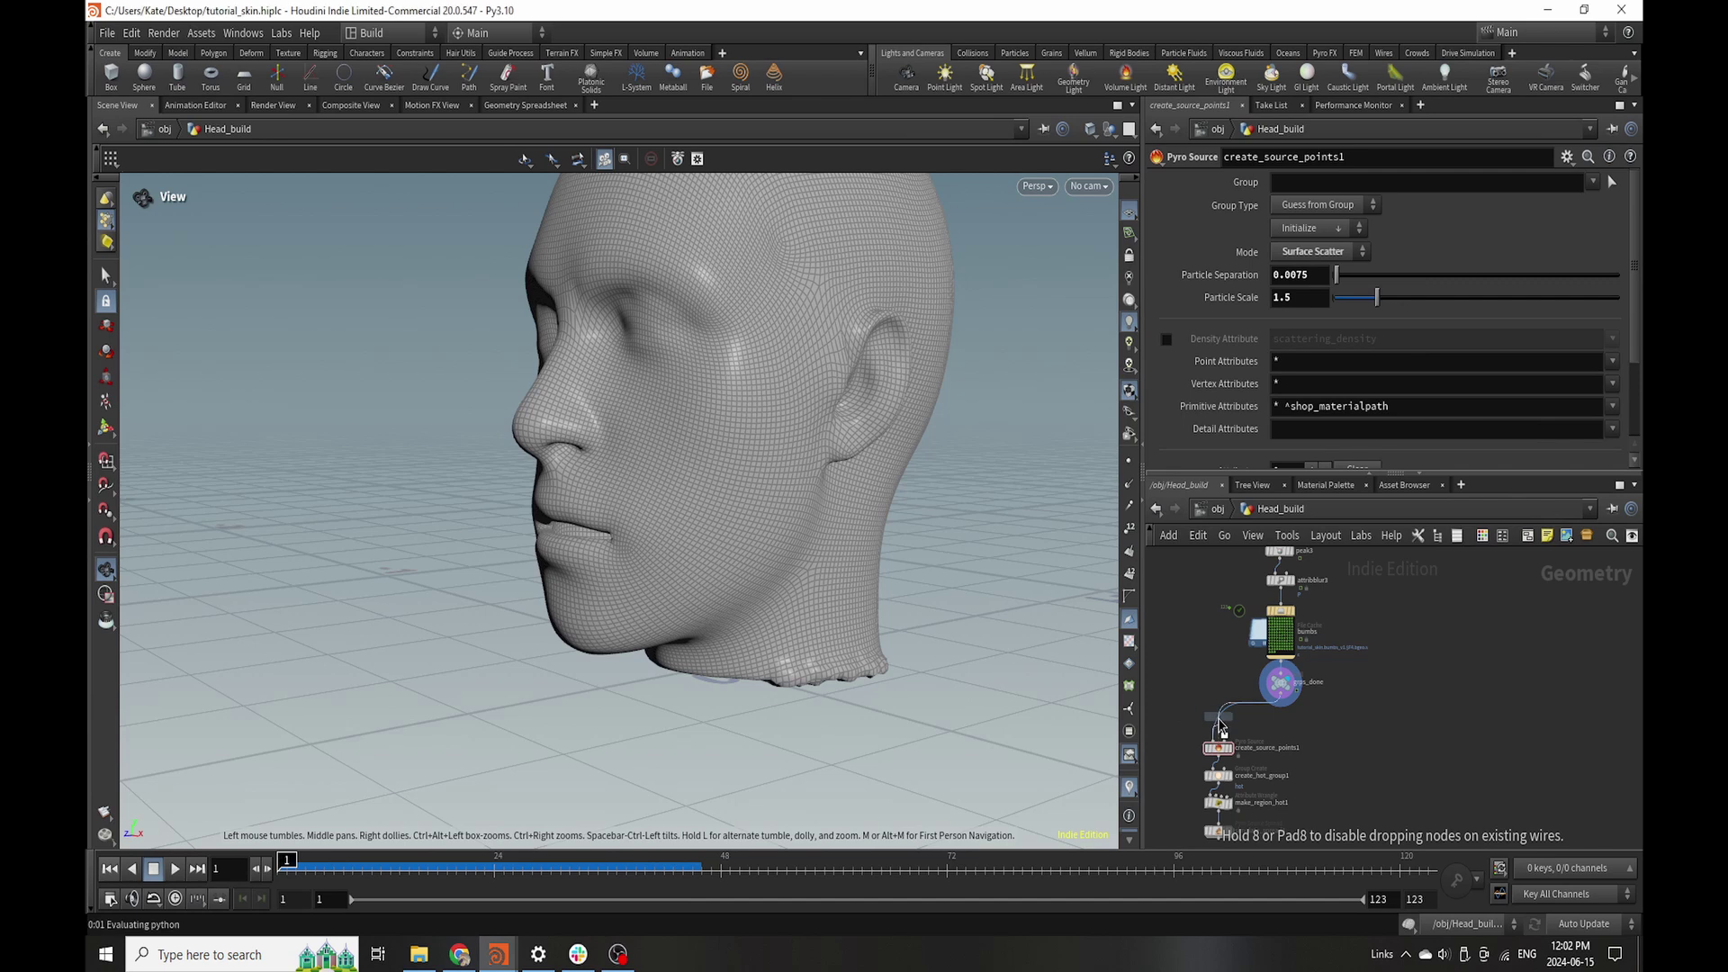
click(1214, 715)
scroll(1222, 732, up, 5)
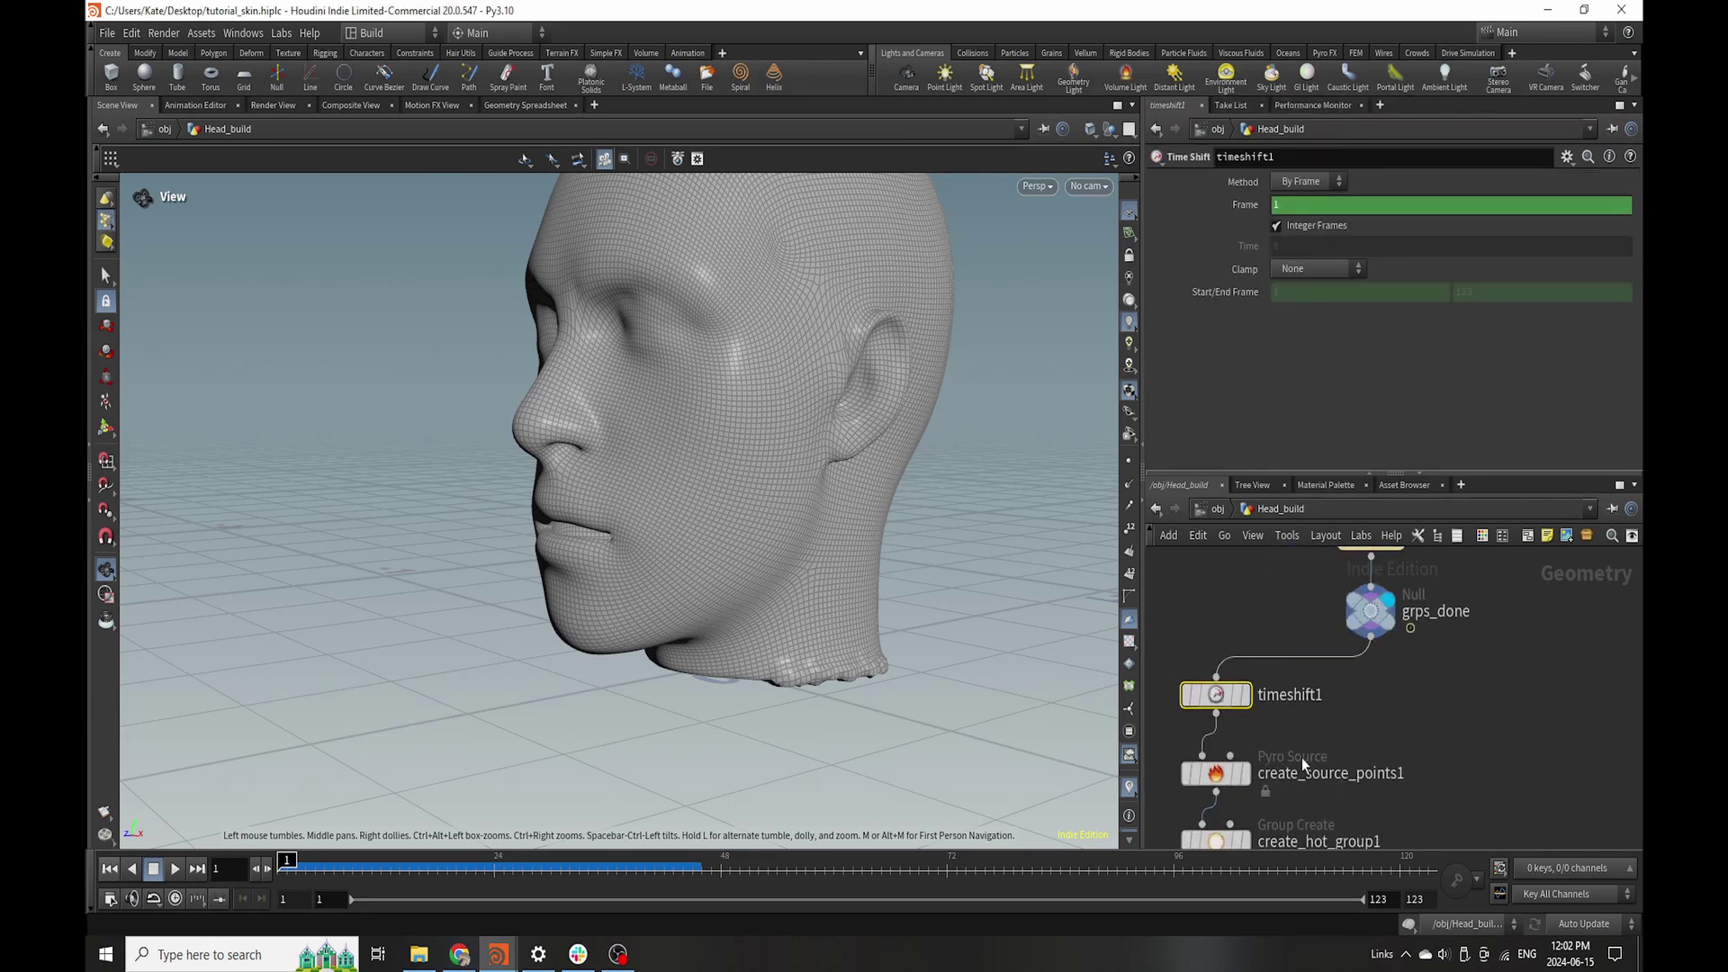
- Set the Time Shift node's Frame expression to $FSTART
click(1300, 206)
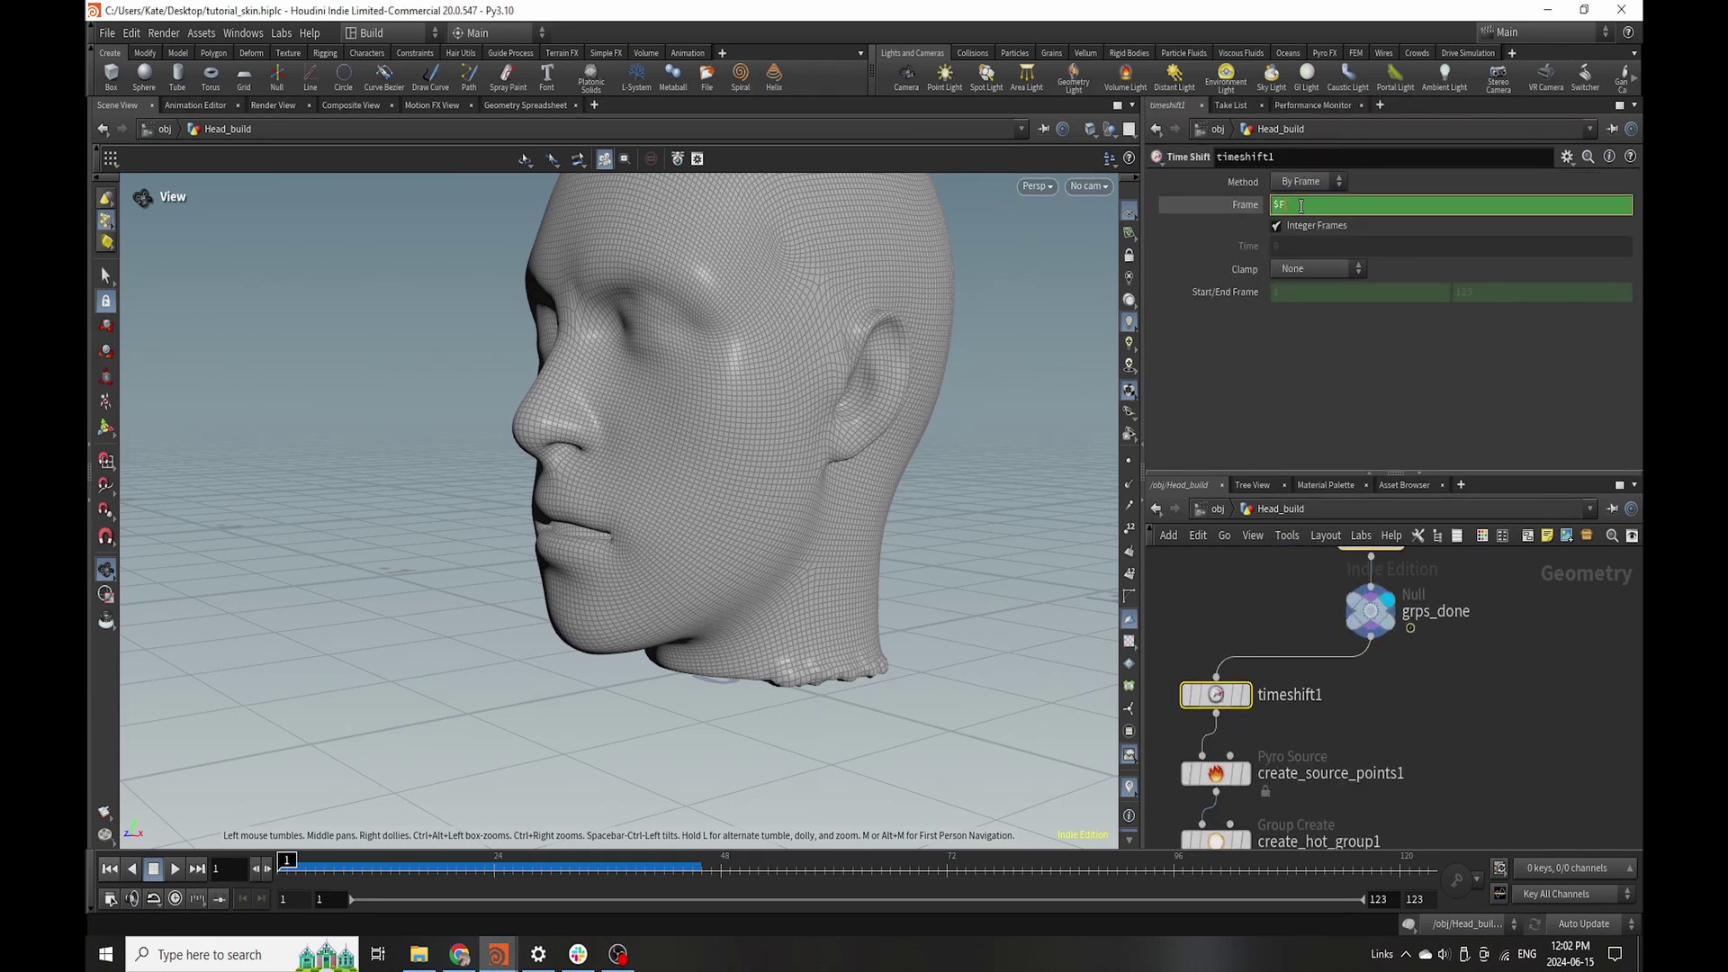
text(START)
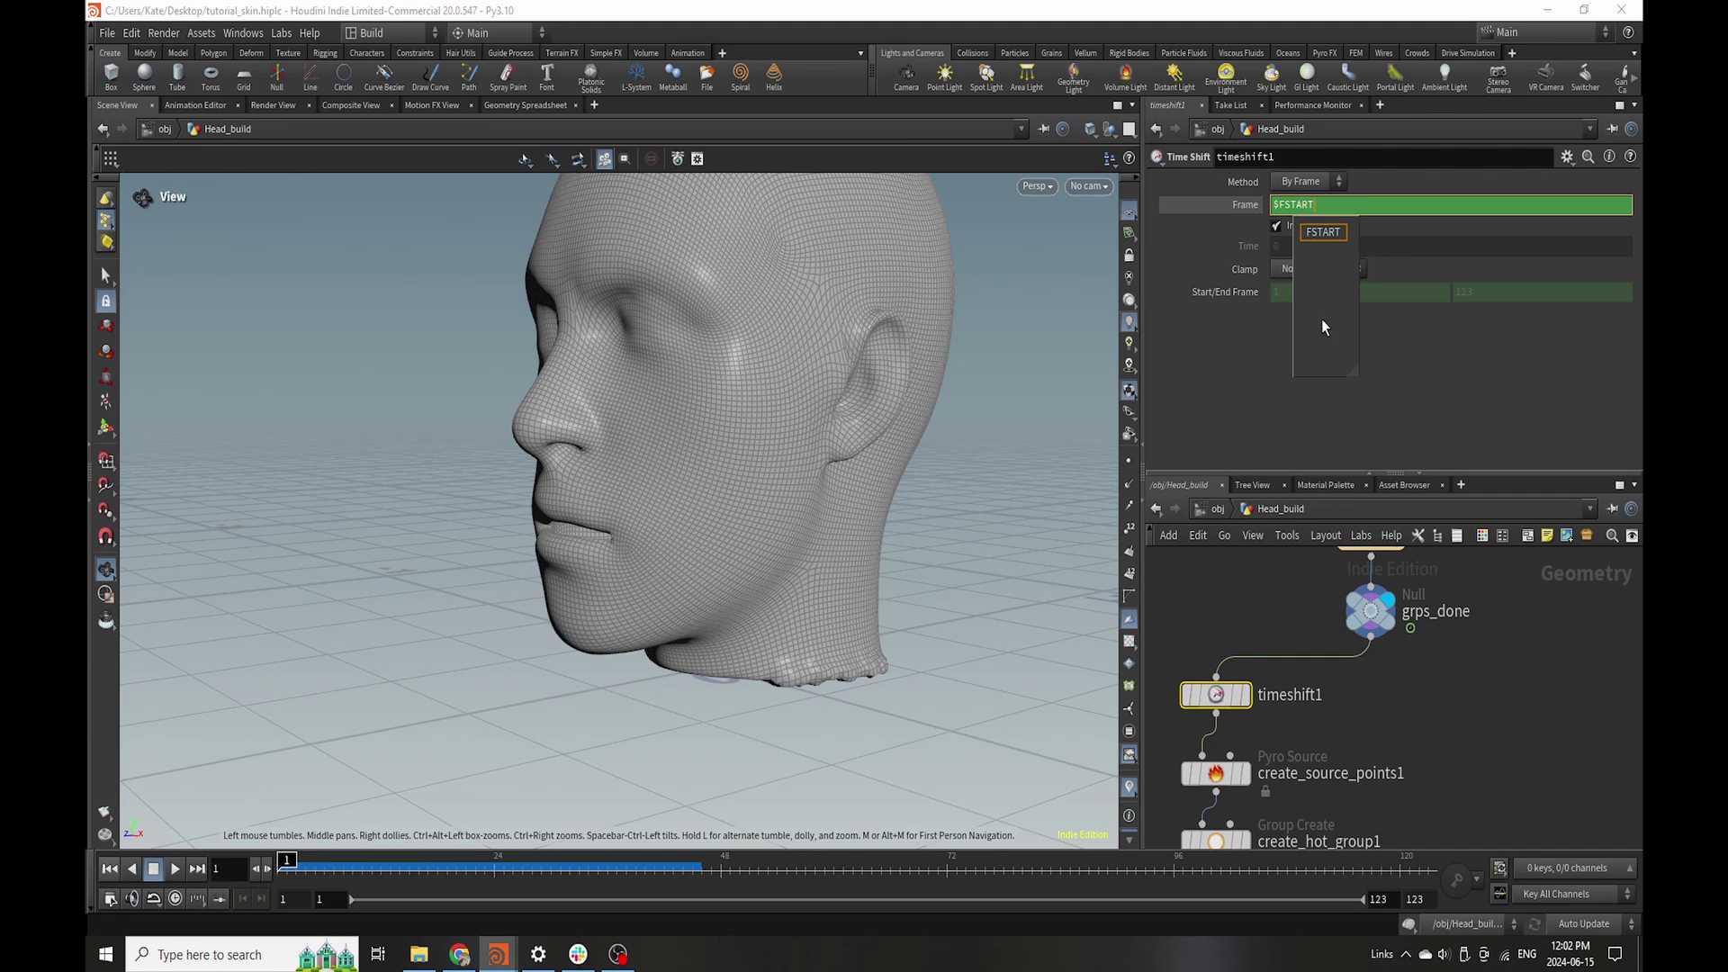
key(Return)
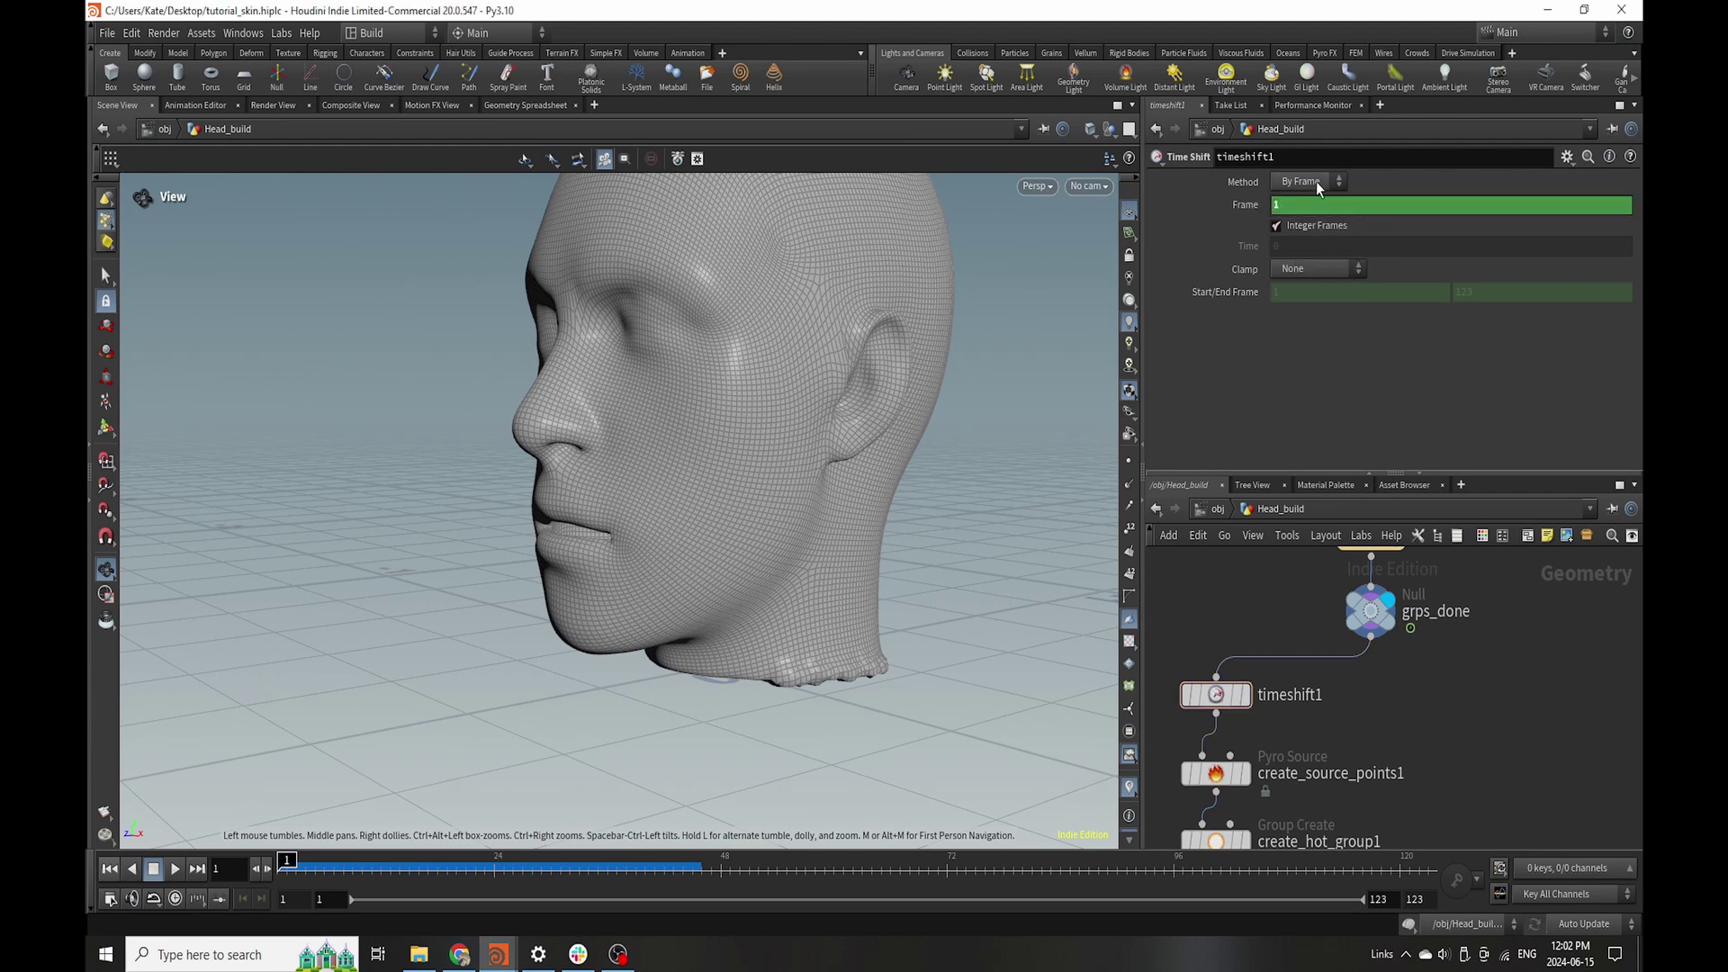
- Display create_source_points1, set its Particle Separation to 0.003 and inspect the scattered points on the head
scroll(1347, 606, down, 4)
scroll(1310, 674, up, 3)
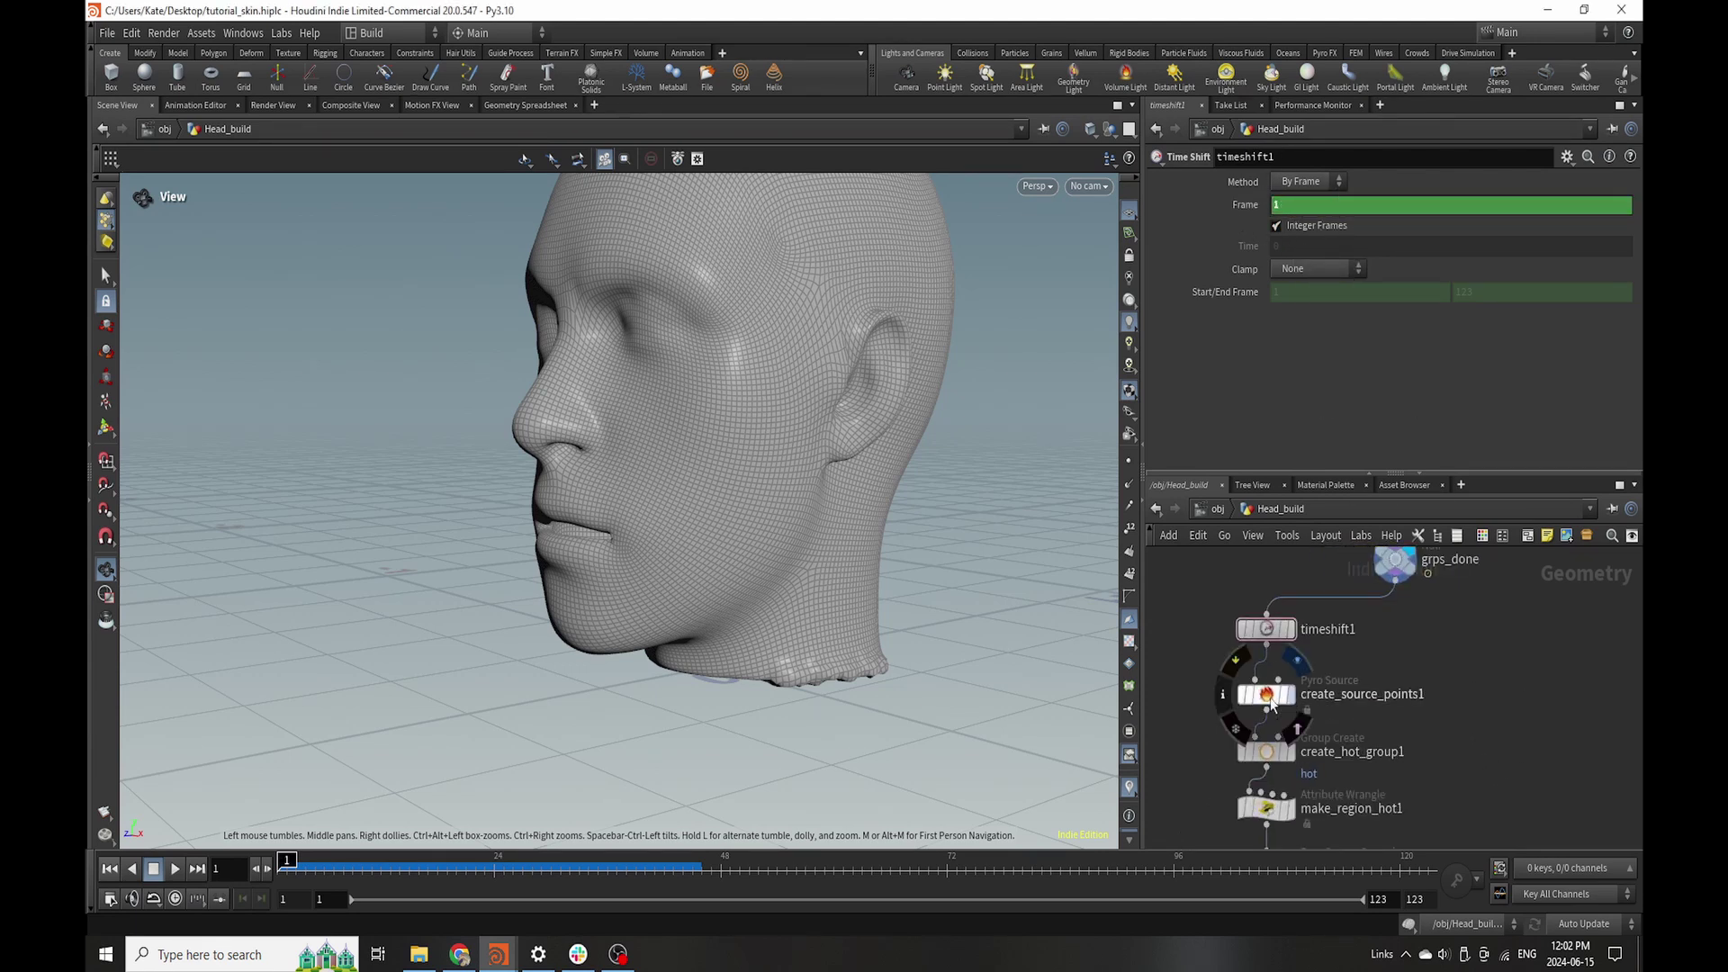
click(1291, 695)
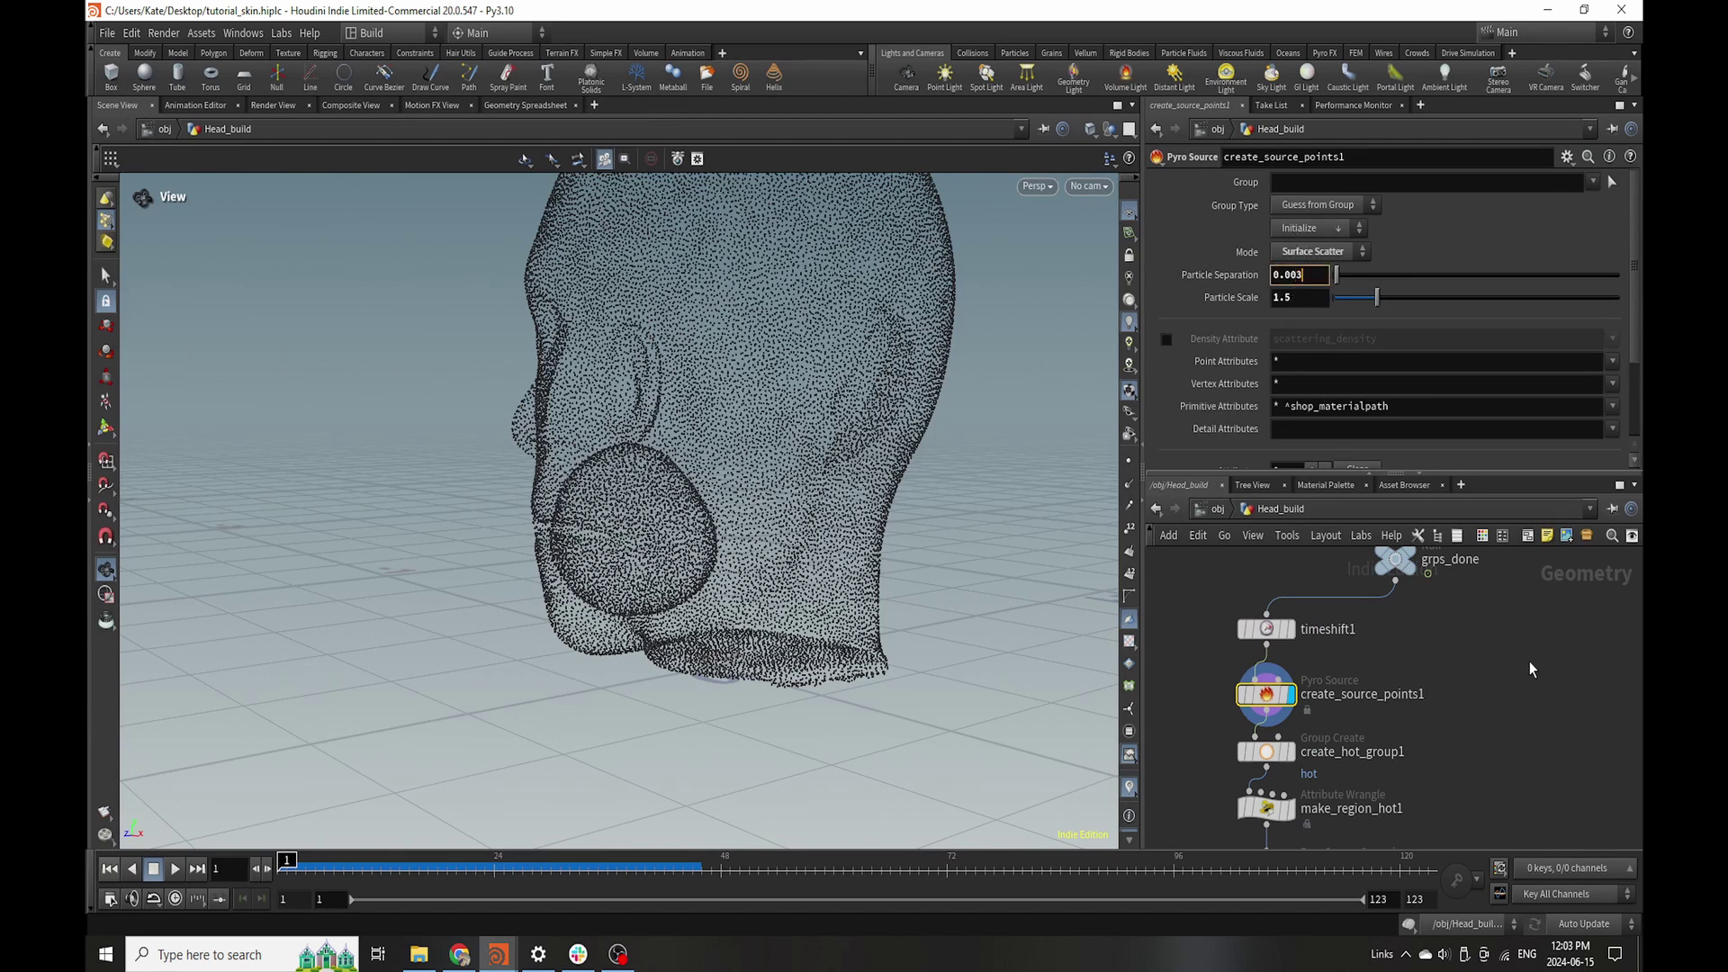
text(0.003)
key(Return)
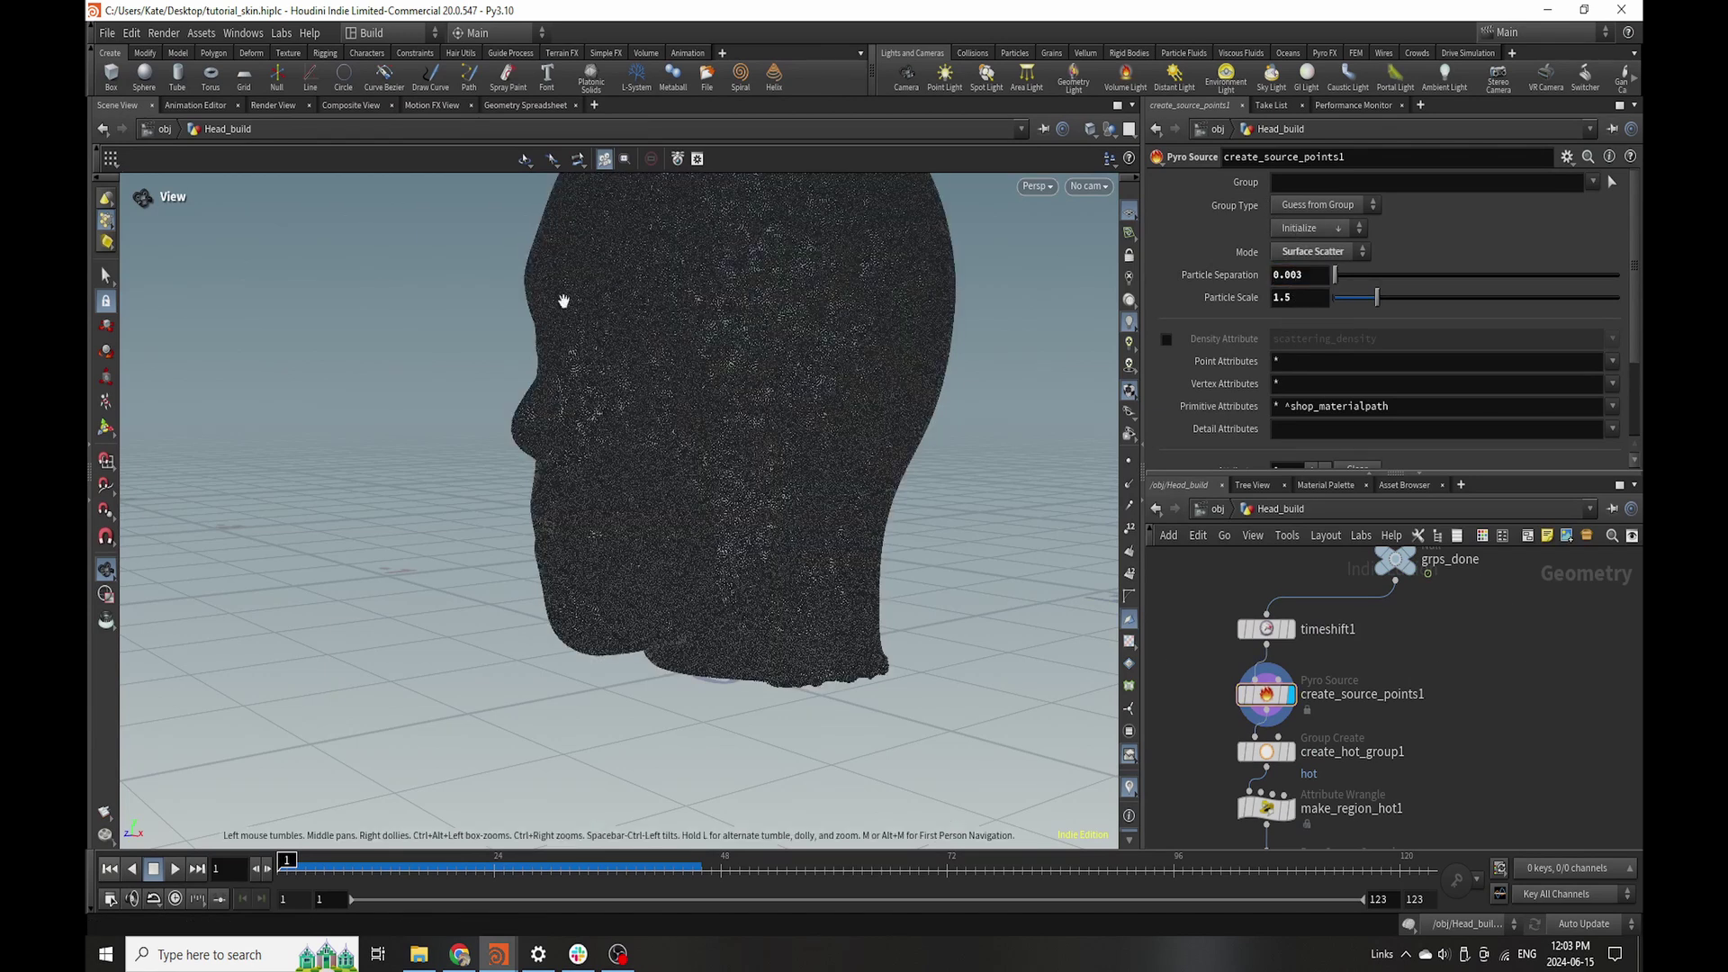
mouse_move(825, 505)
mouse_down()
mouse_move(629, 498)
mouse_move(814, 494)
mouse_up()
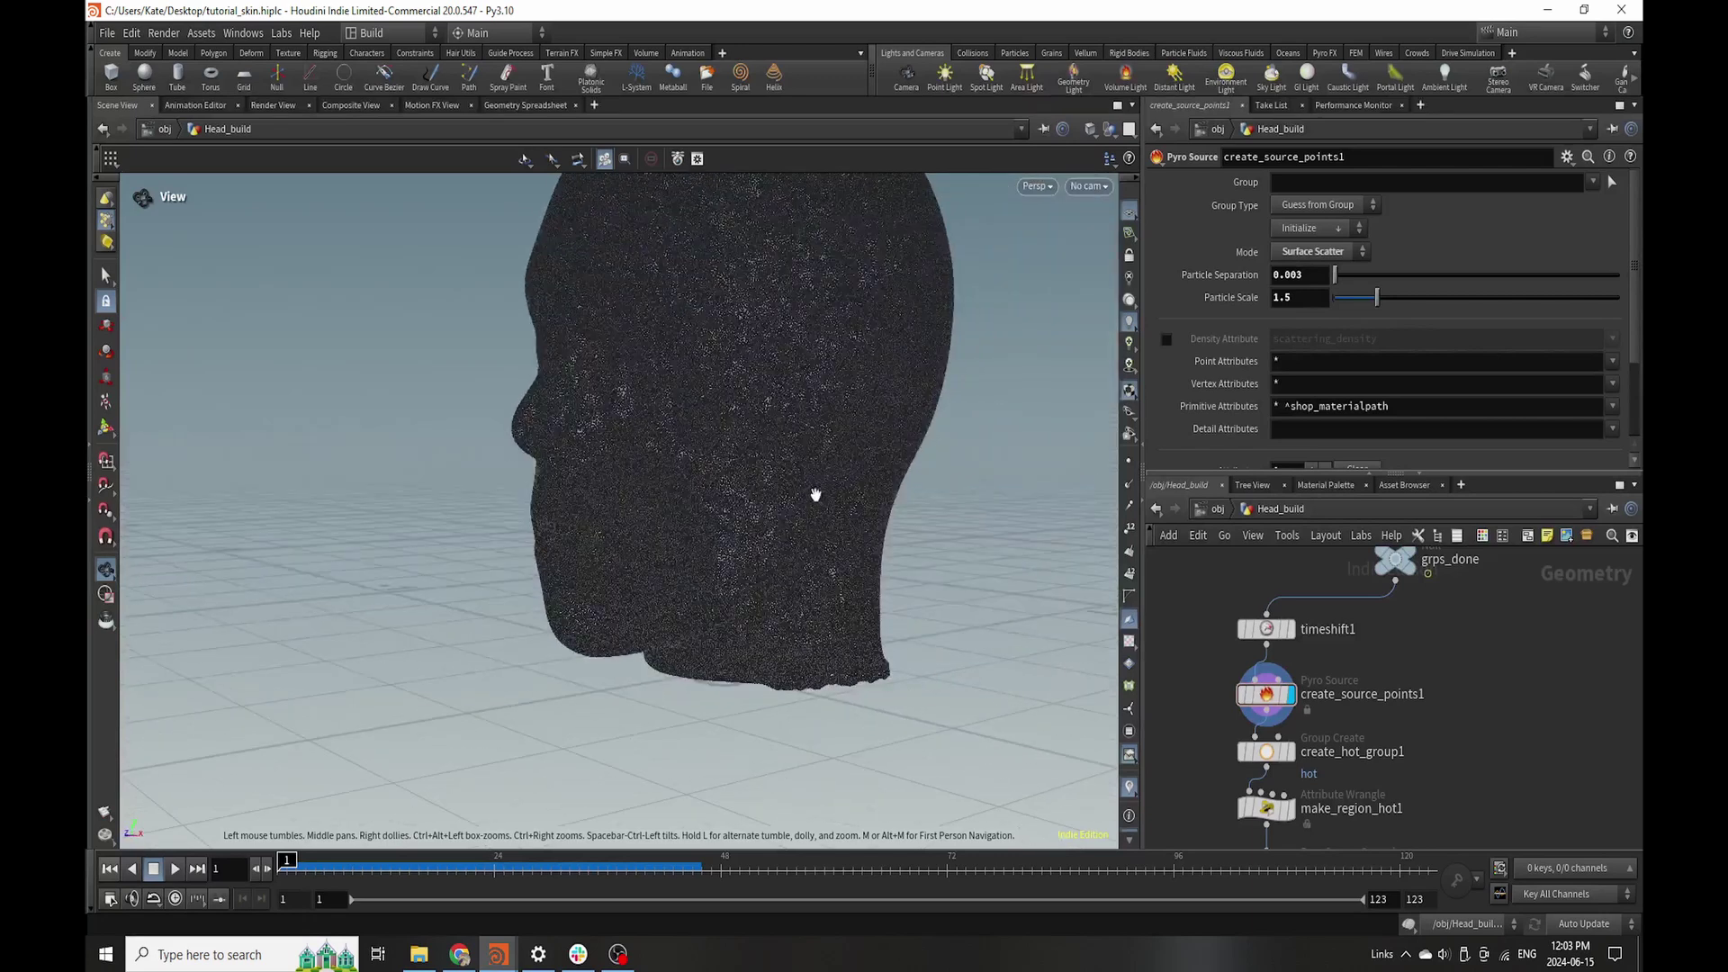
scroll(1393, 706, down, 4)
scroll(1382, 744, up, 4)
- Display create_hot_group1, save the scene, and switch the group from Keep in Bounding Regions to Base Group
click(1299, 658)
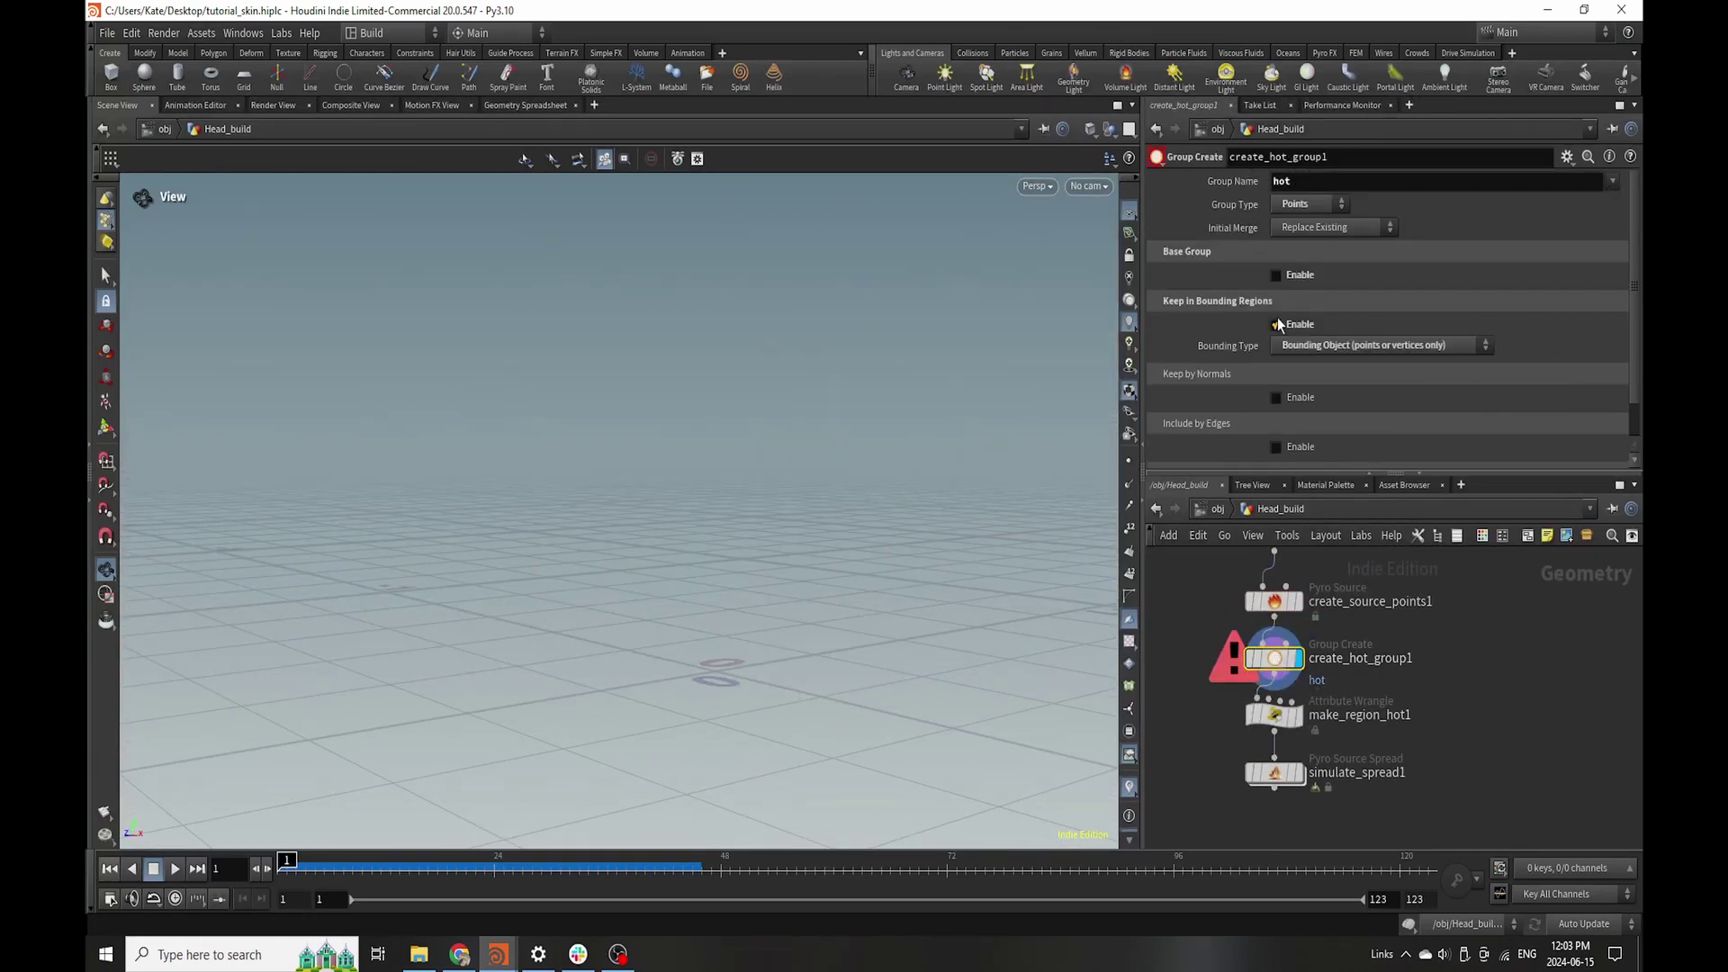
key(ctrl+s)
click(1276, 325)
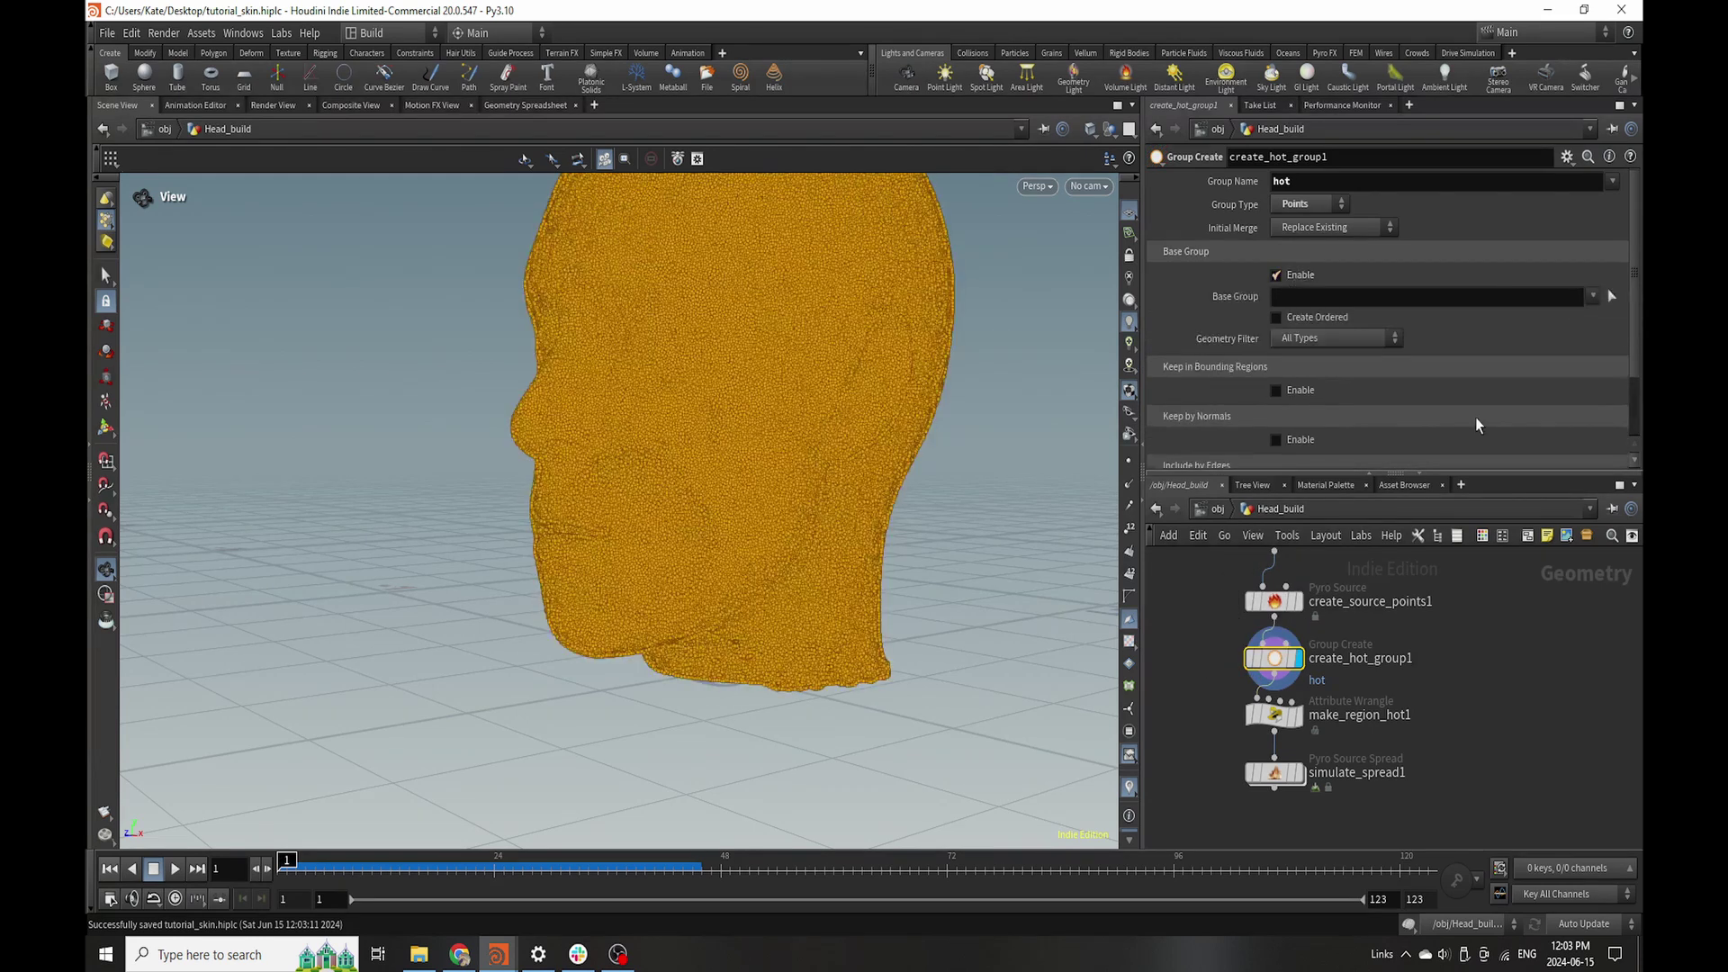
- Pick a patch of points along the base of the neck as the Base Group of create_hot_group1
click(1612, 299)
alt+drag(881, 675, 815, 826)
drag(841, 608, 876, 601)
key(Return)
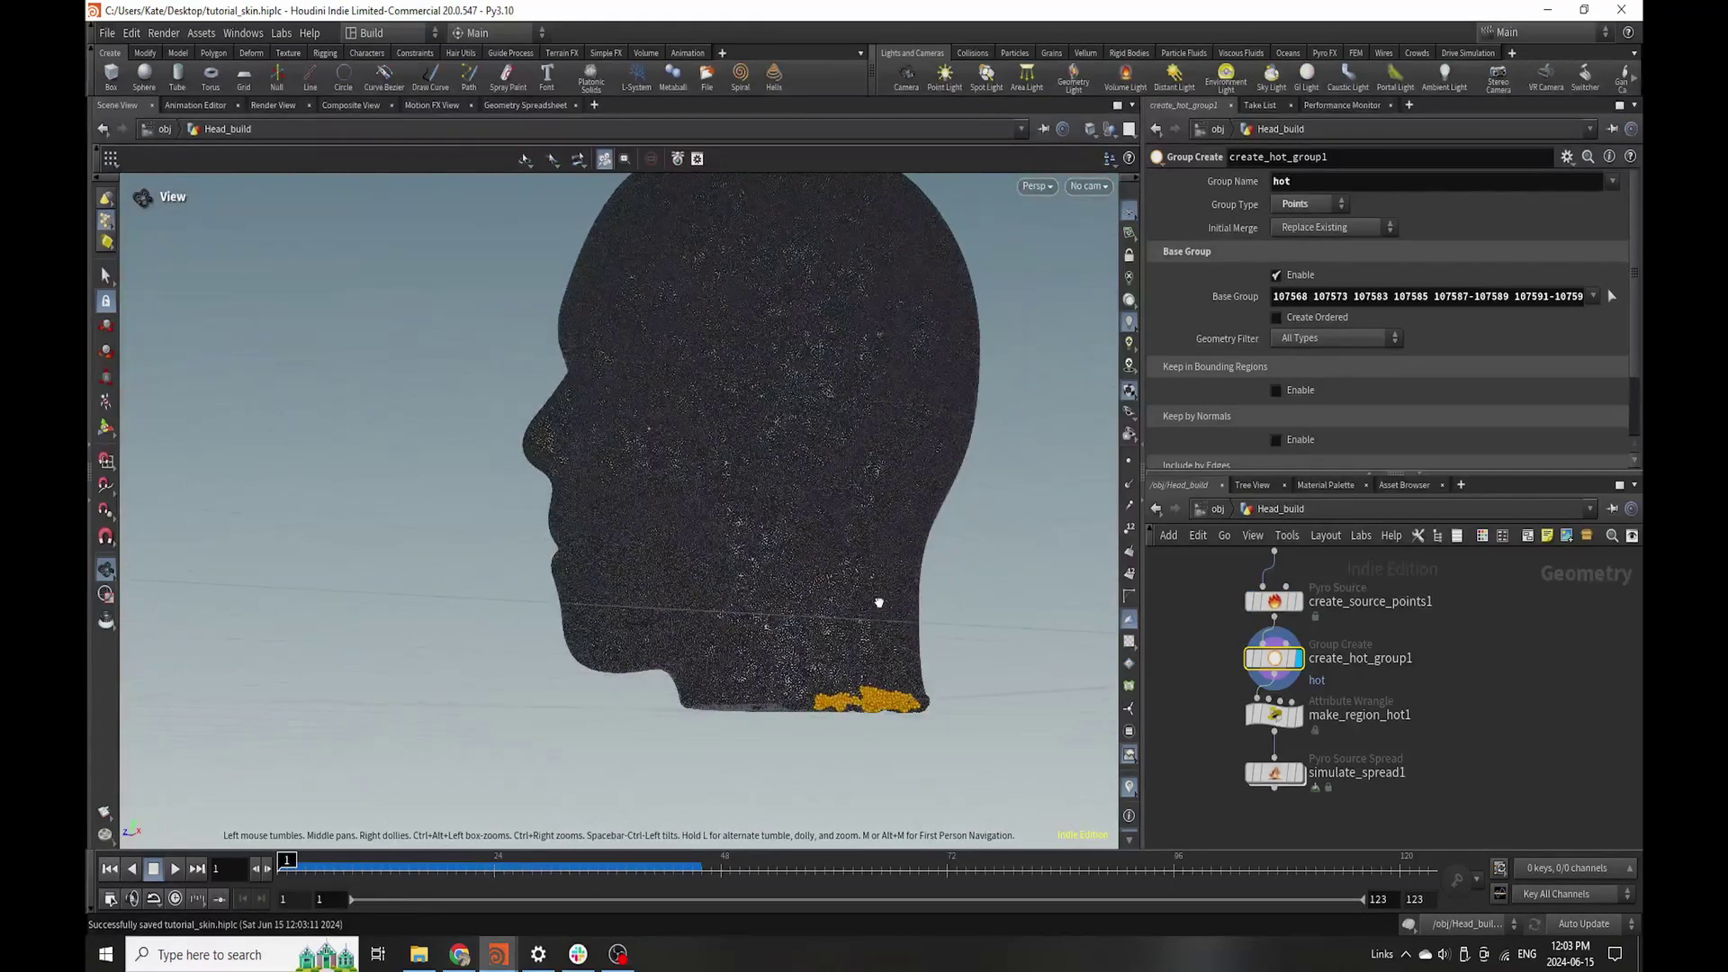
scroll(1317, 650, down, 3)
scroll(1369, 682, up, 3)
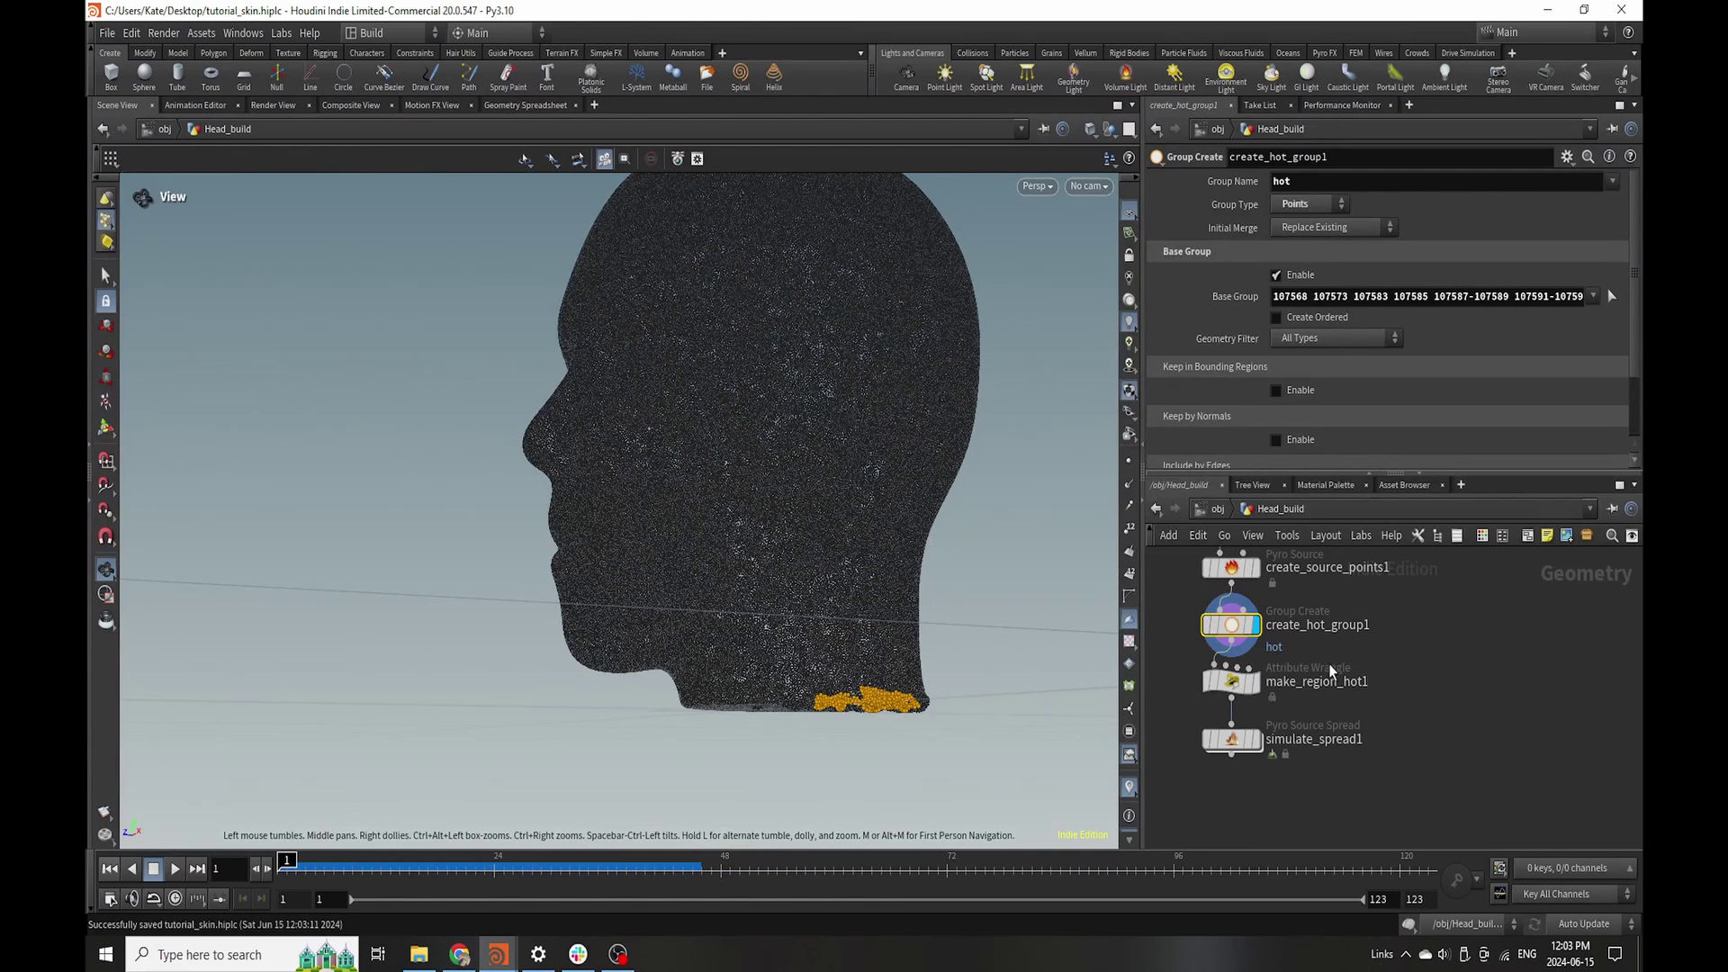
- Display simulate_spread1 and add points to its Diffusion Rate Noise remap ramp to form alternating peaks and valleys
click(1257, 681)
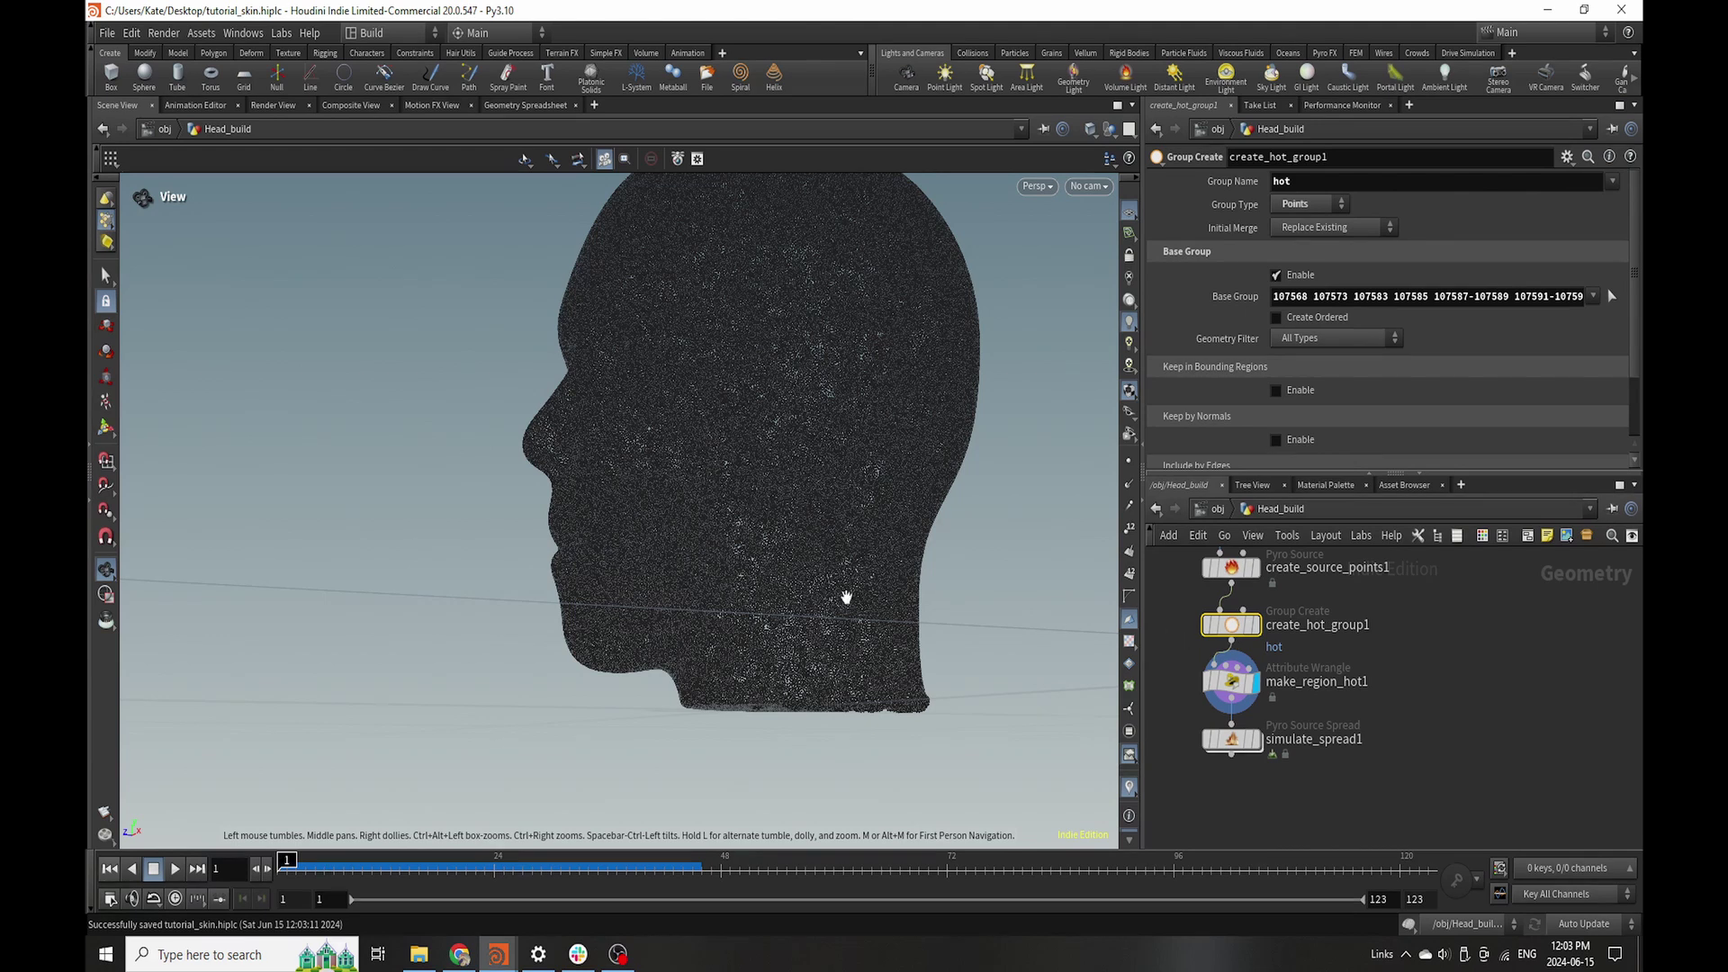
mouse_move(1234, 750)
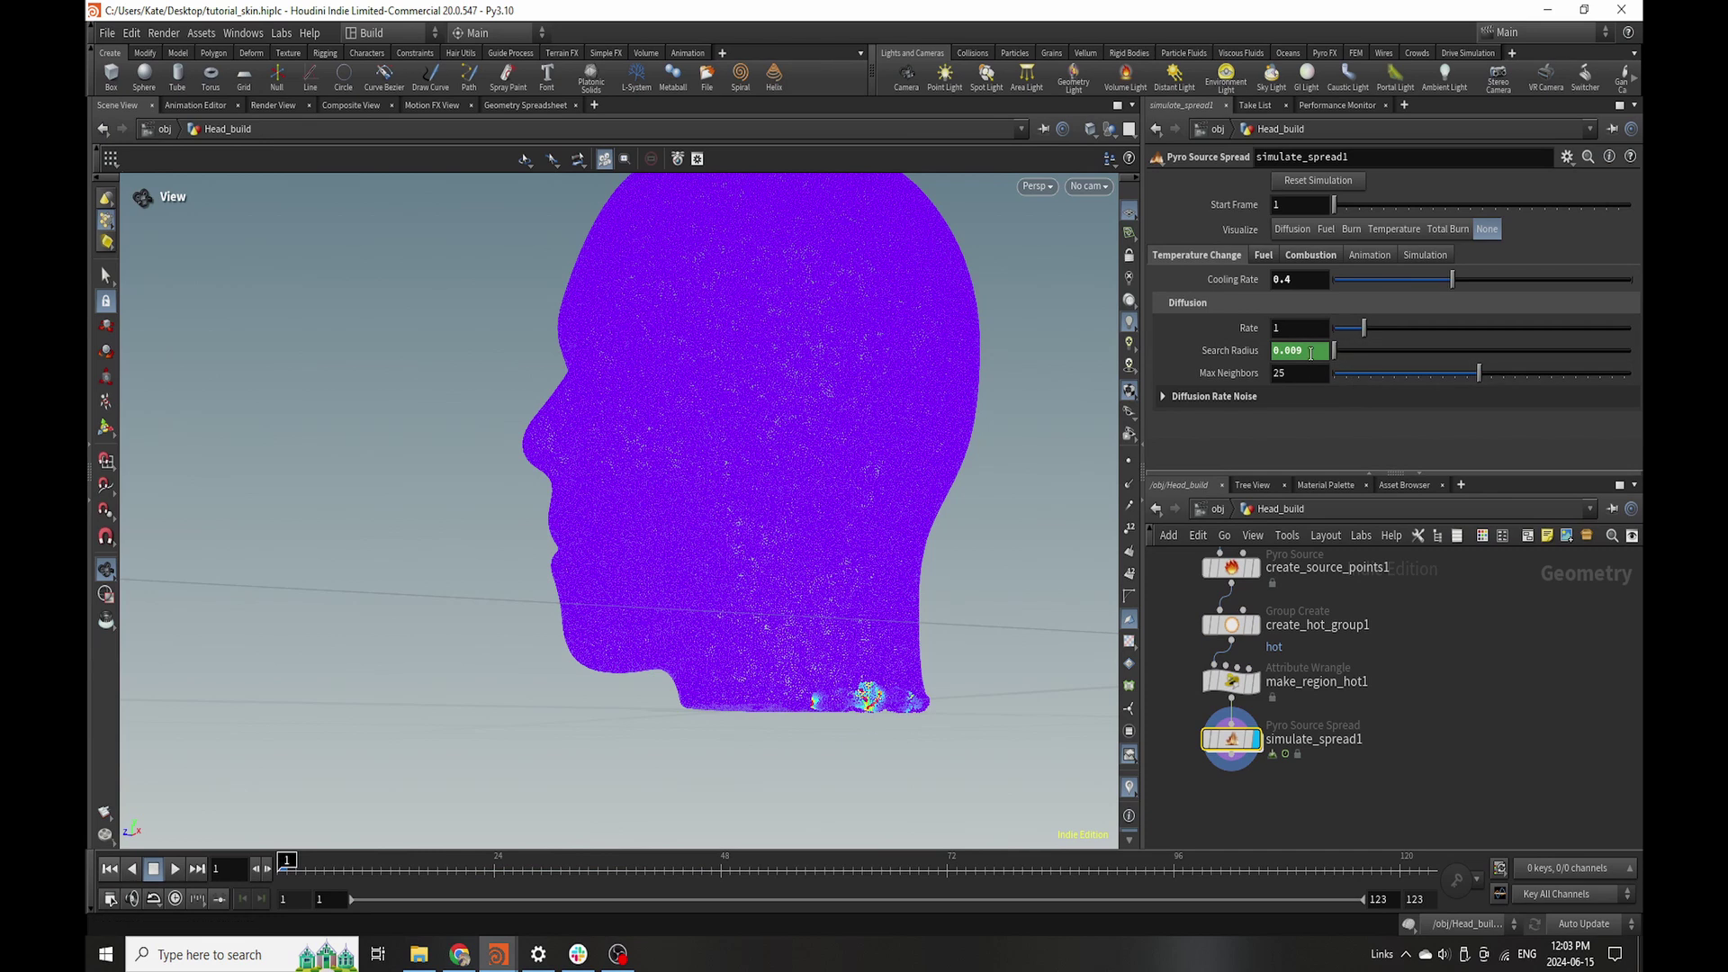
click(1231, 397)
scroll(1276, 360, down, 3)
click(1420, 392)
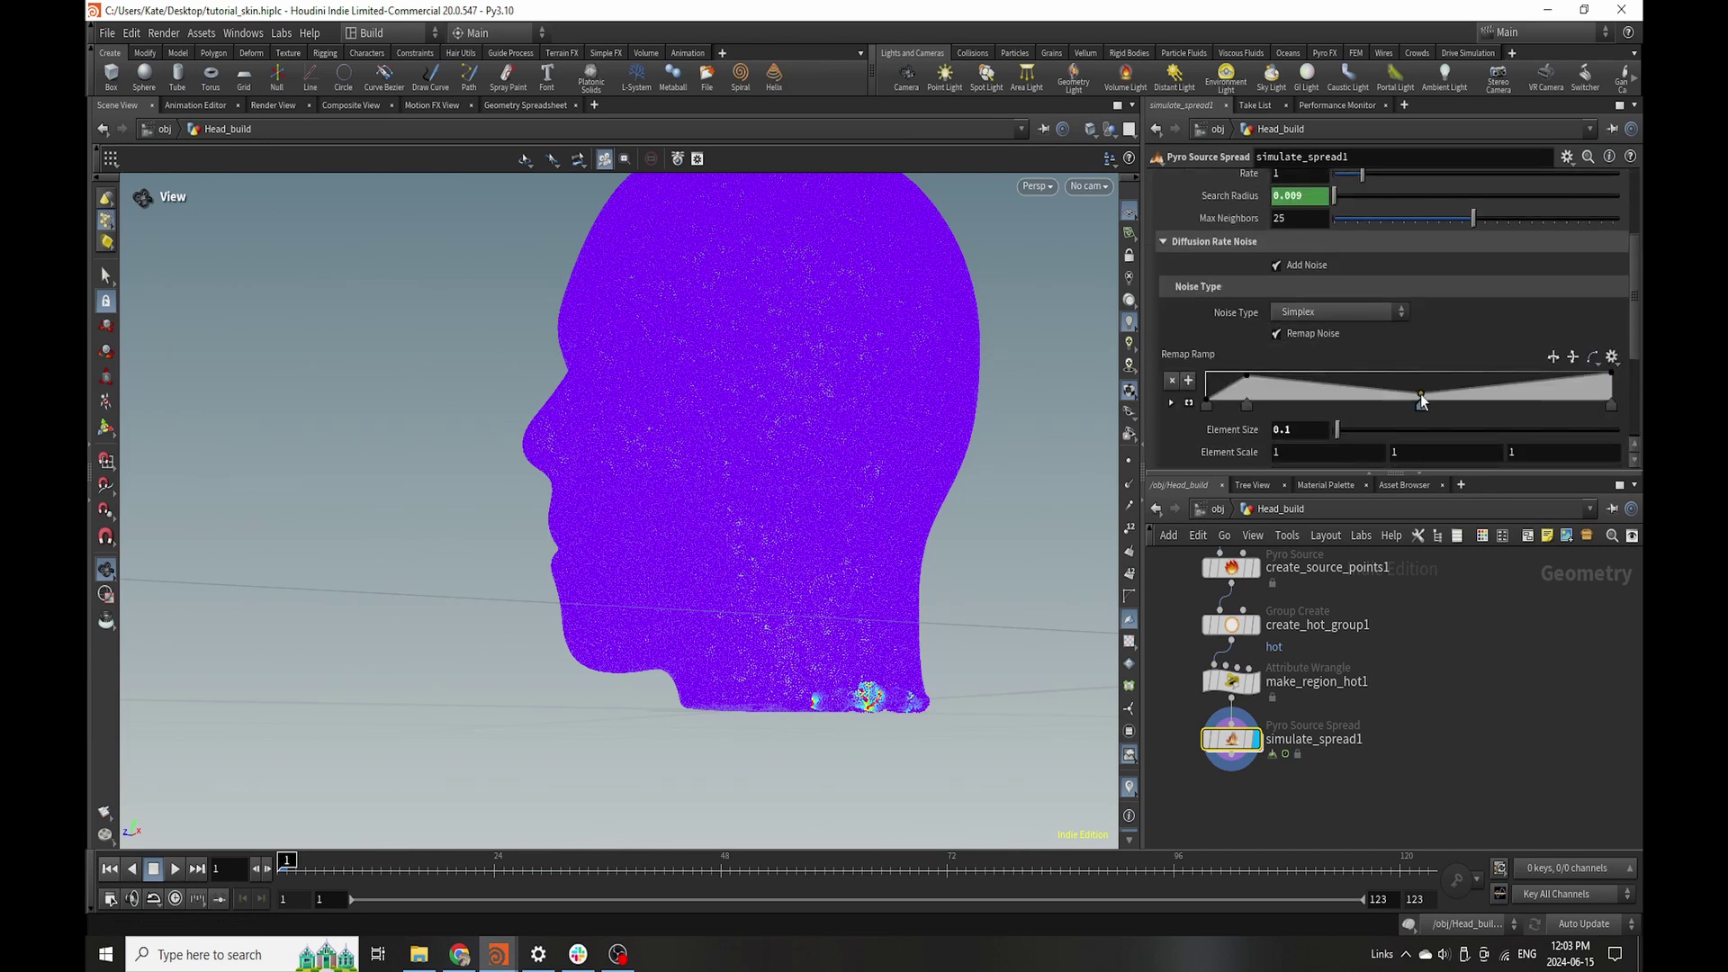
drag(1562, 381, 1542, 368)
click(1516, 394)
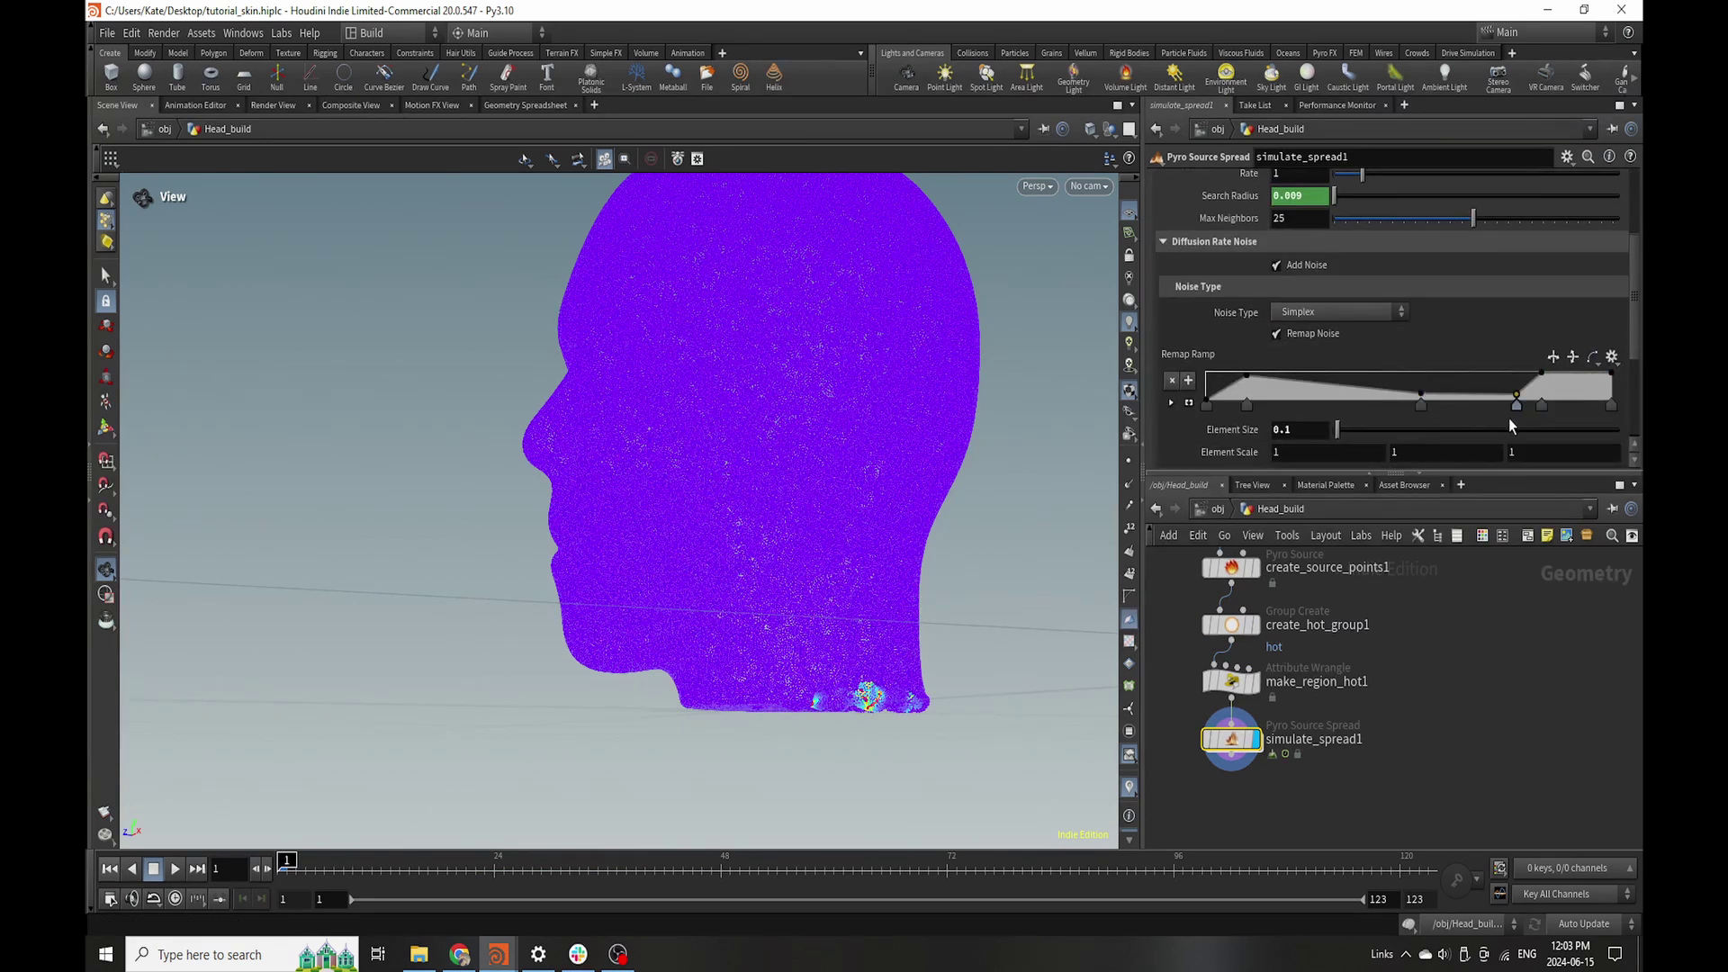
click(1276, 385)
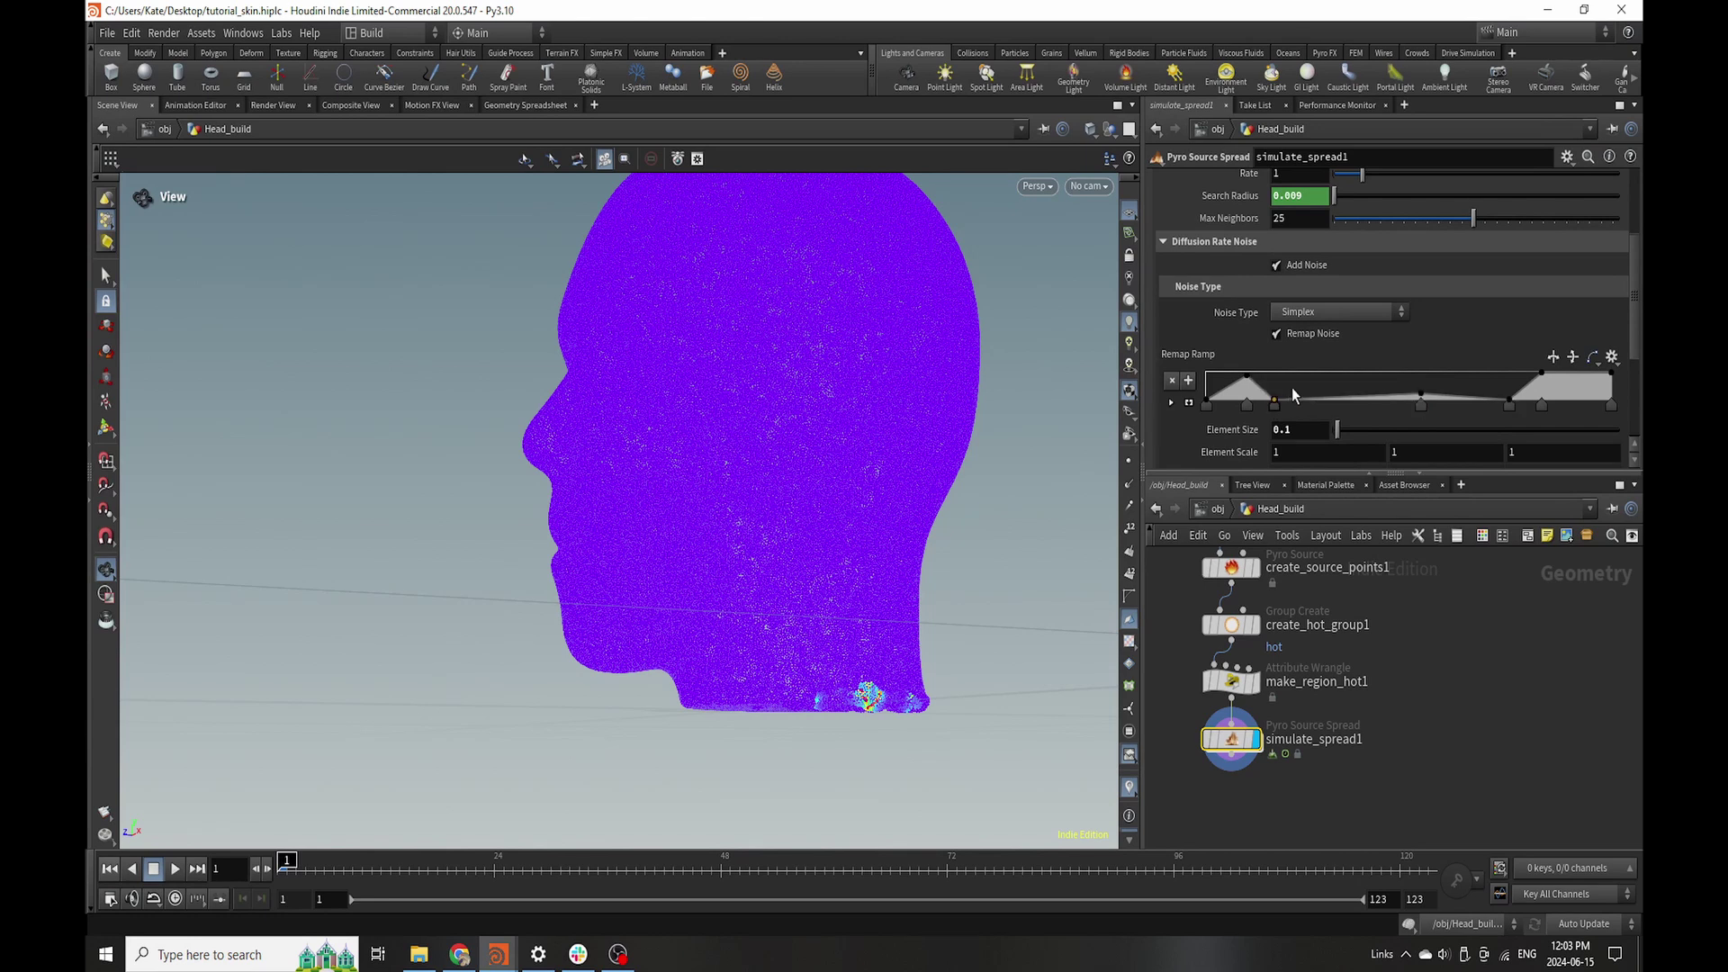
drag(1317, 396, 1316, 376)
- Set the diffusion noise Element Size to 0.3 and delete the low ramp point before the final plateau
text(3)
key(Return)
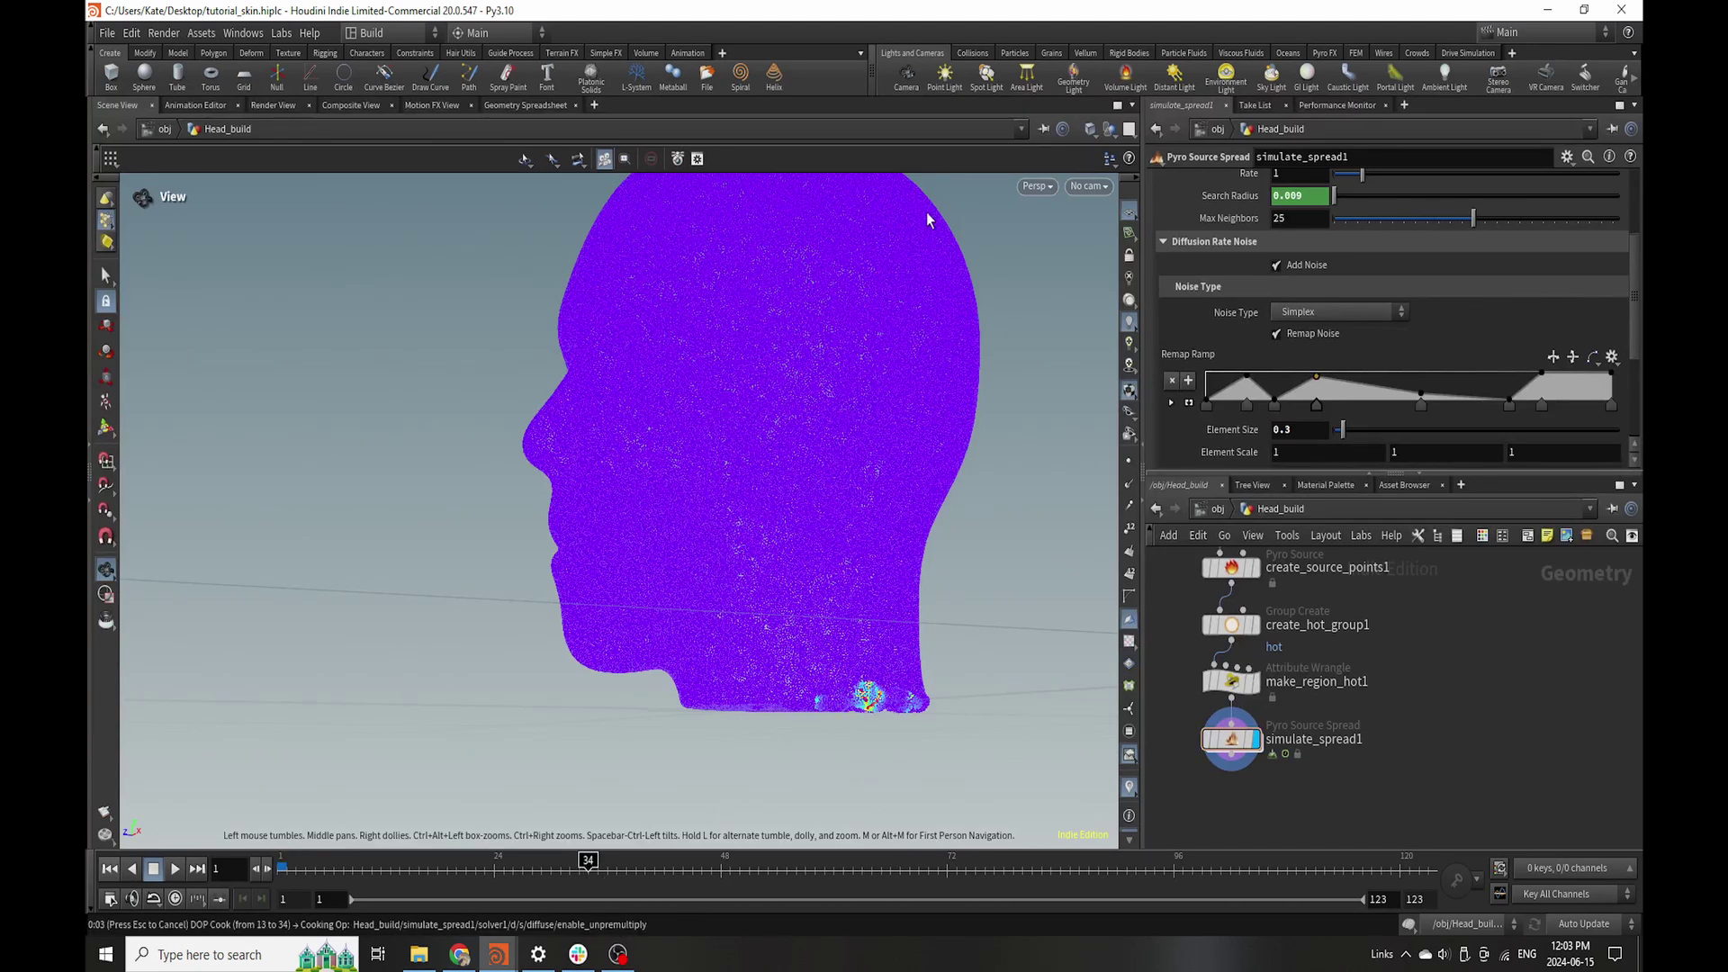
key(Delete)
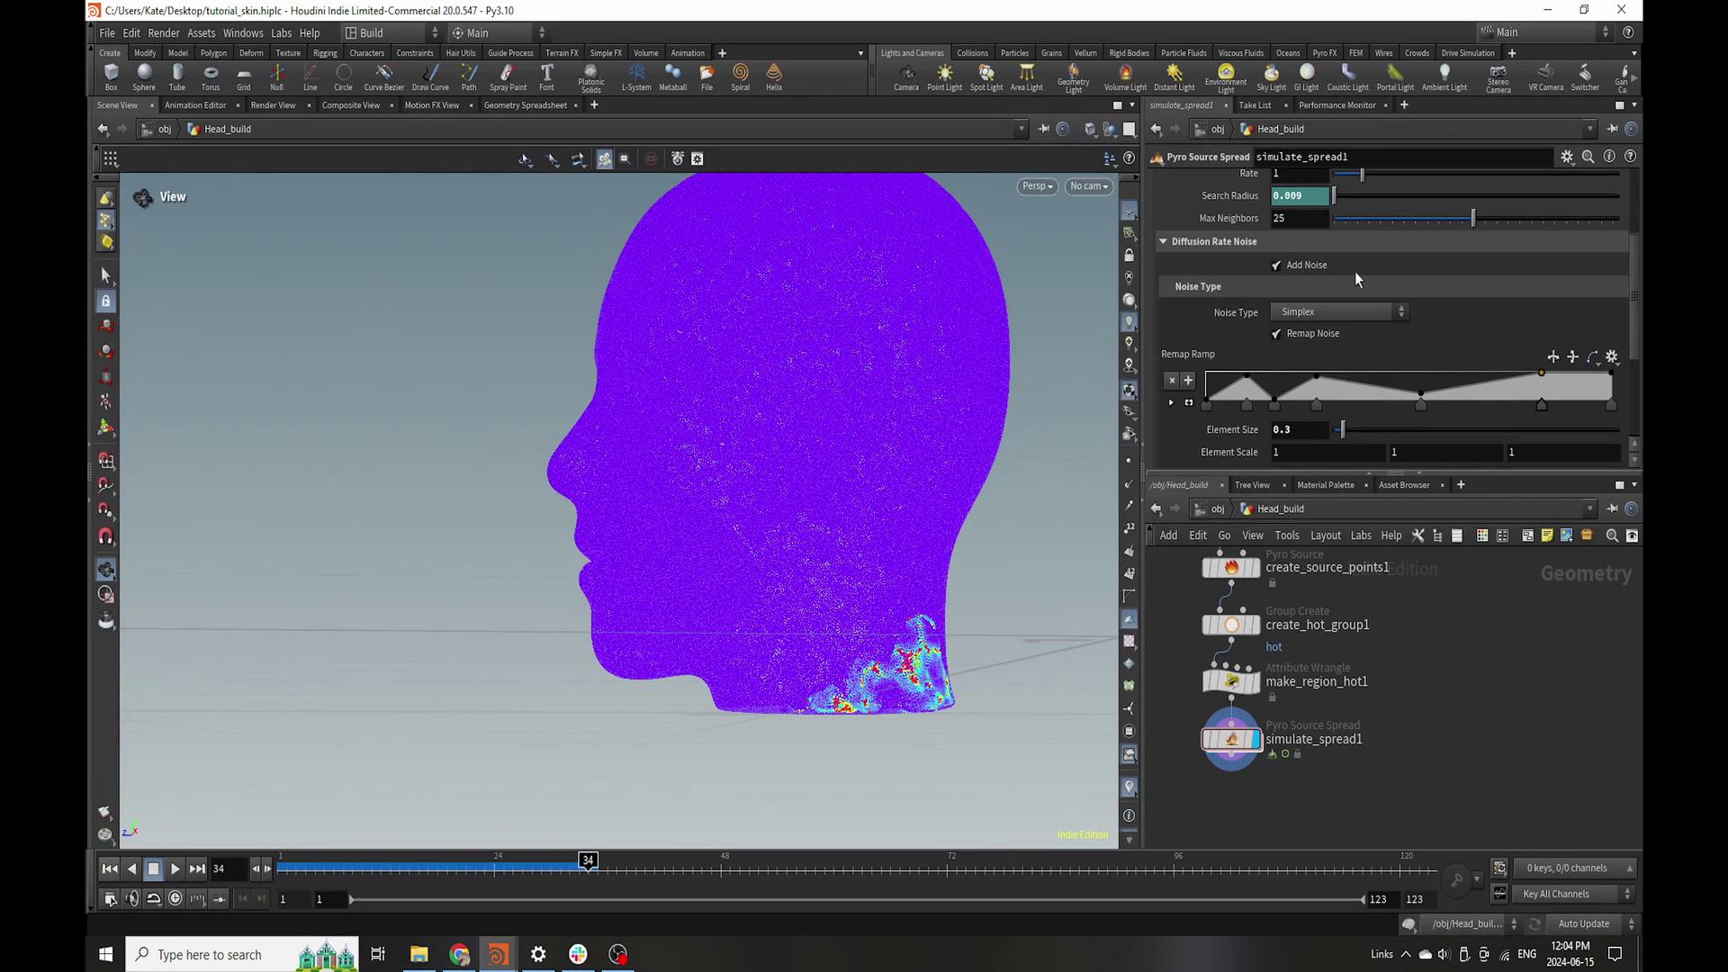
- Edit the diffusion noise Element Size and set the Diffusion Rate to 1.3 on simulate_spread1
drag(1301, 432, 1283, 440)
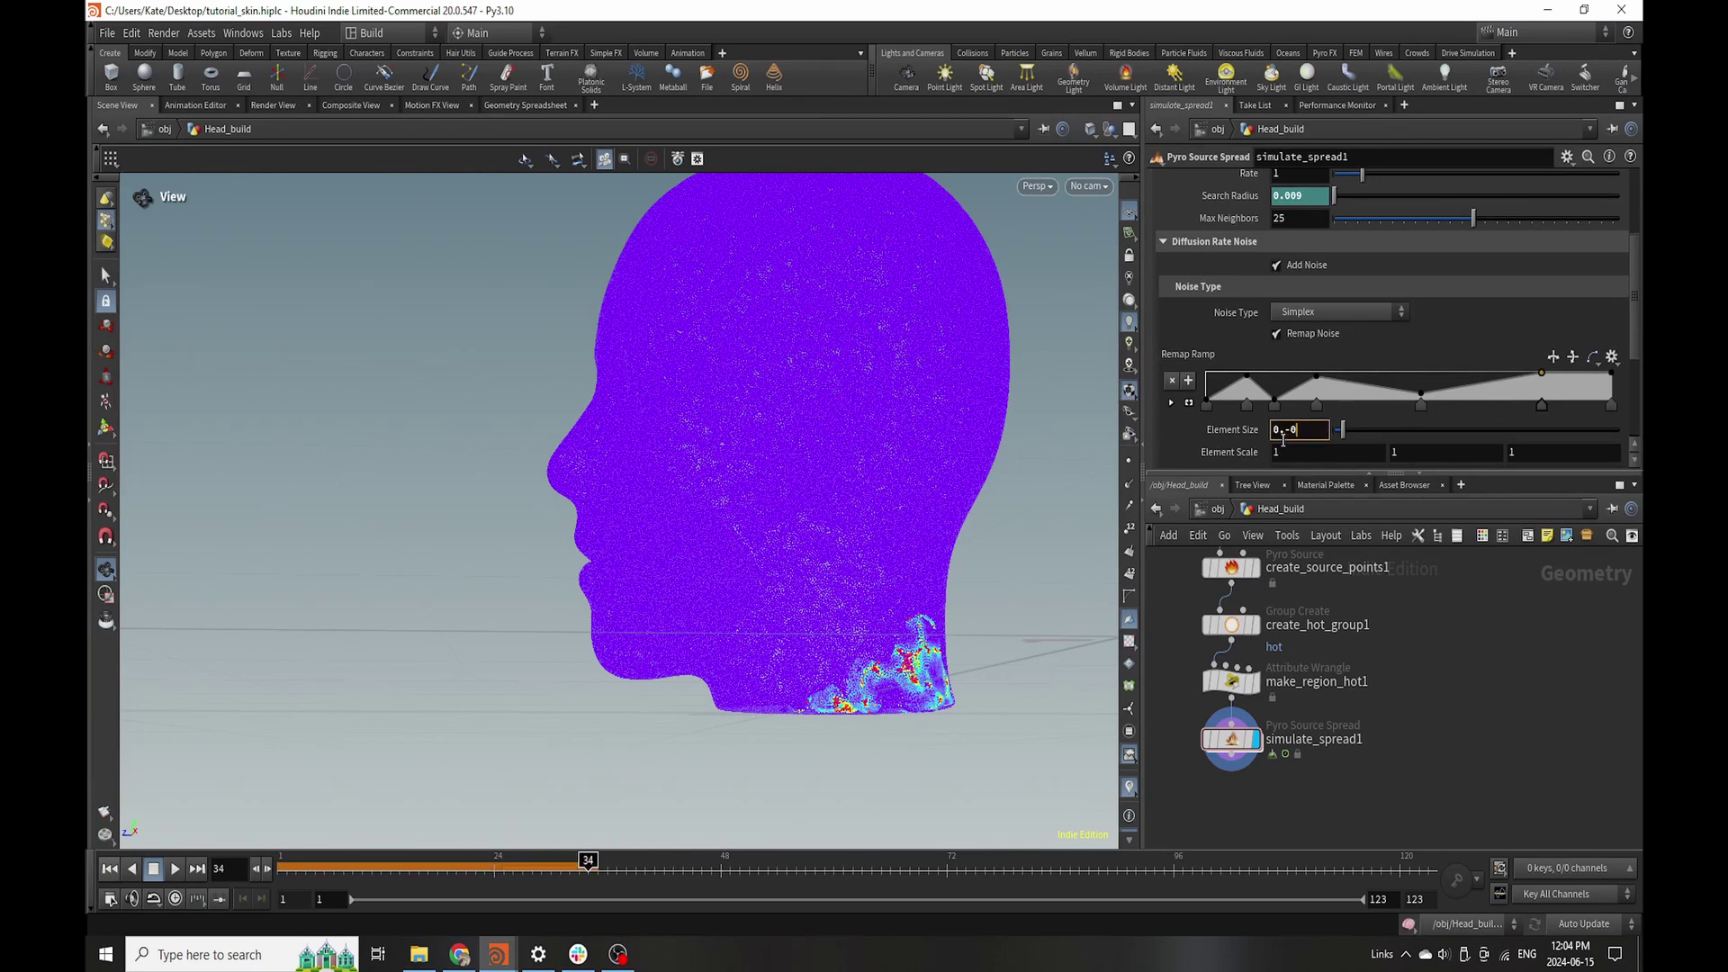
scroll(1337, 466, up, 3)
click(1309, 328)
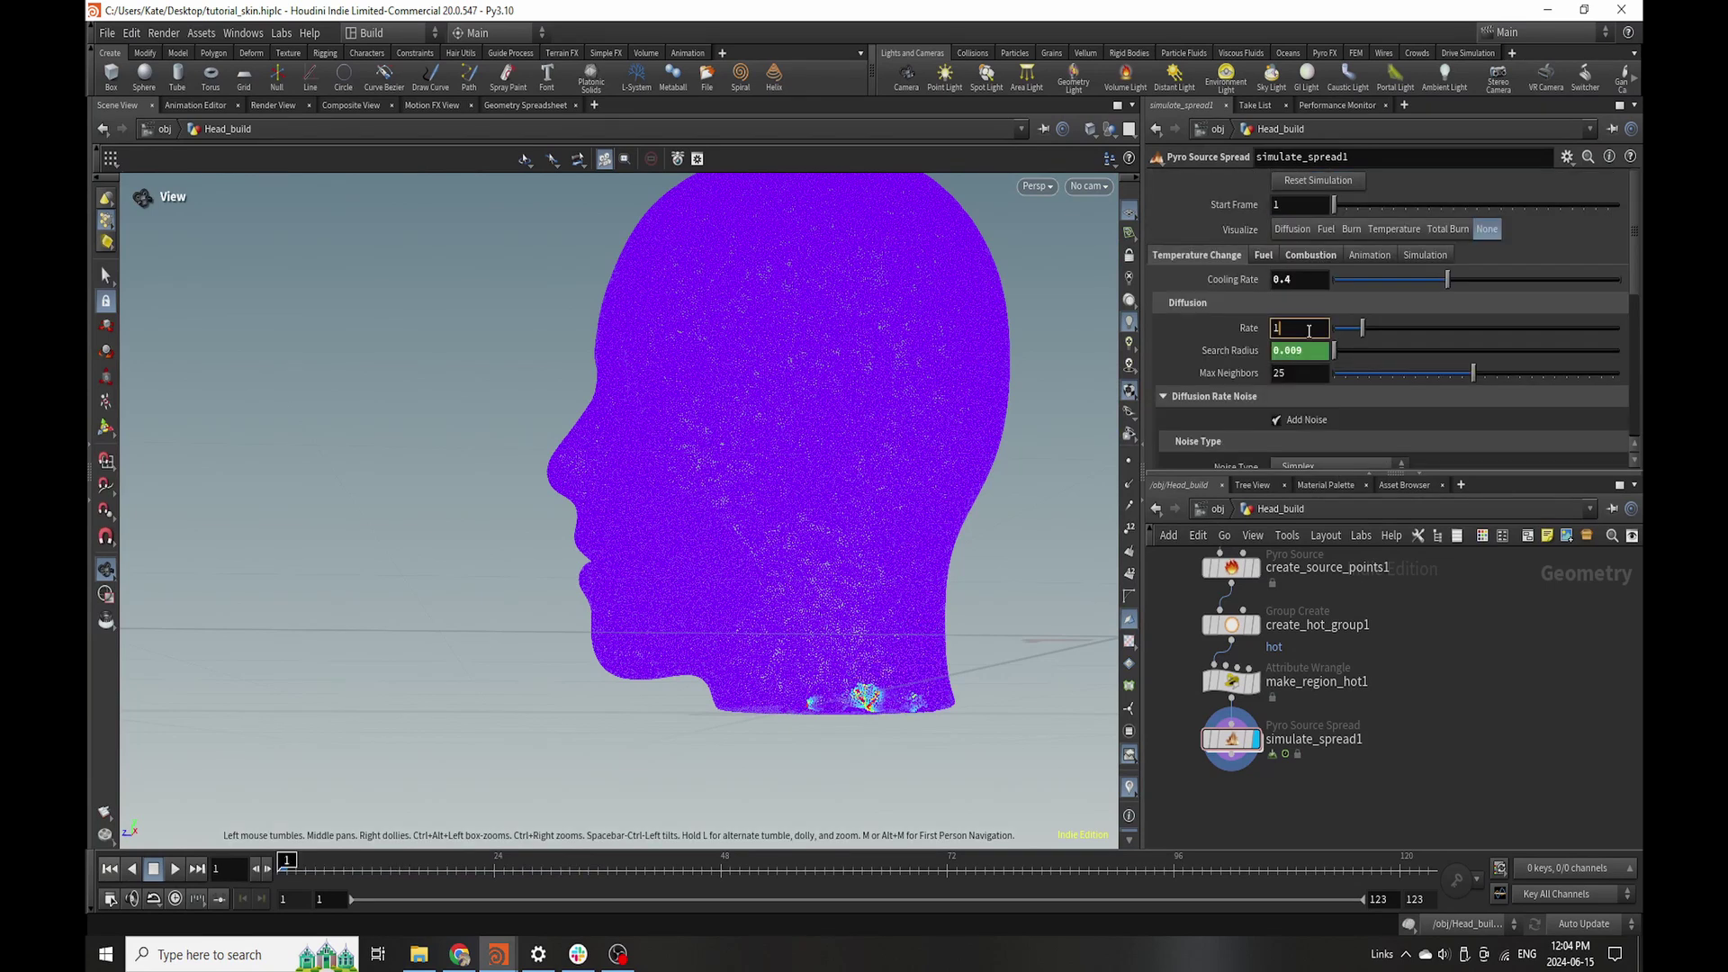
text(3)
key(Return)
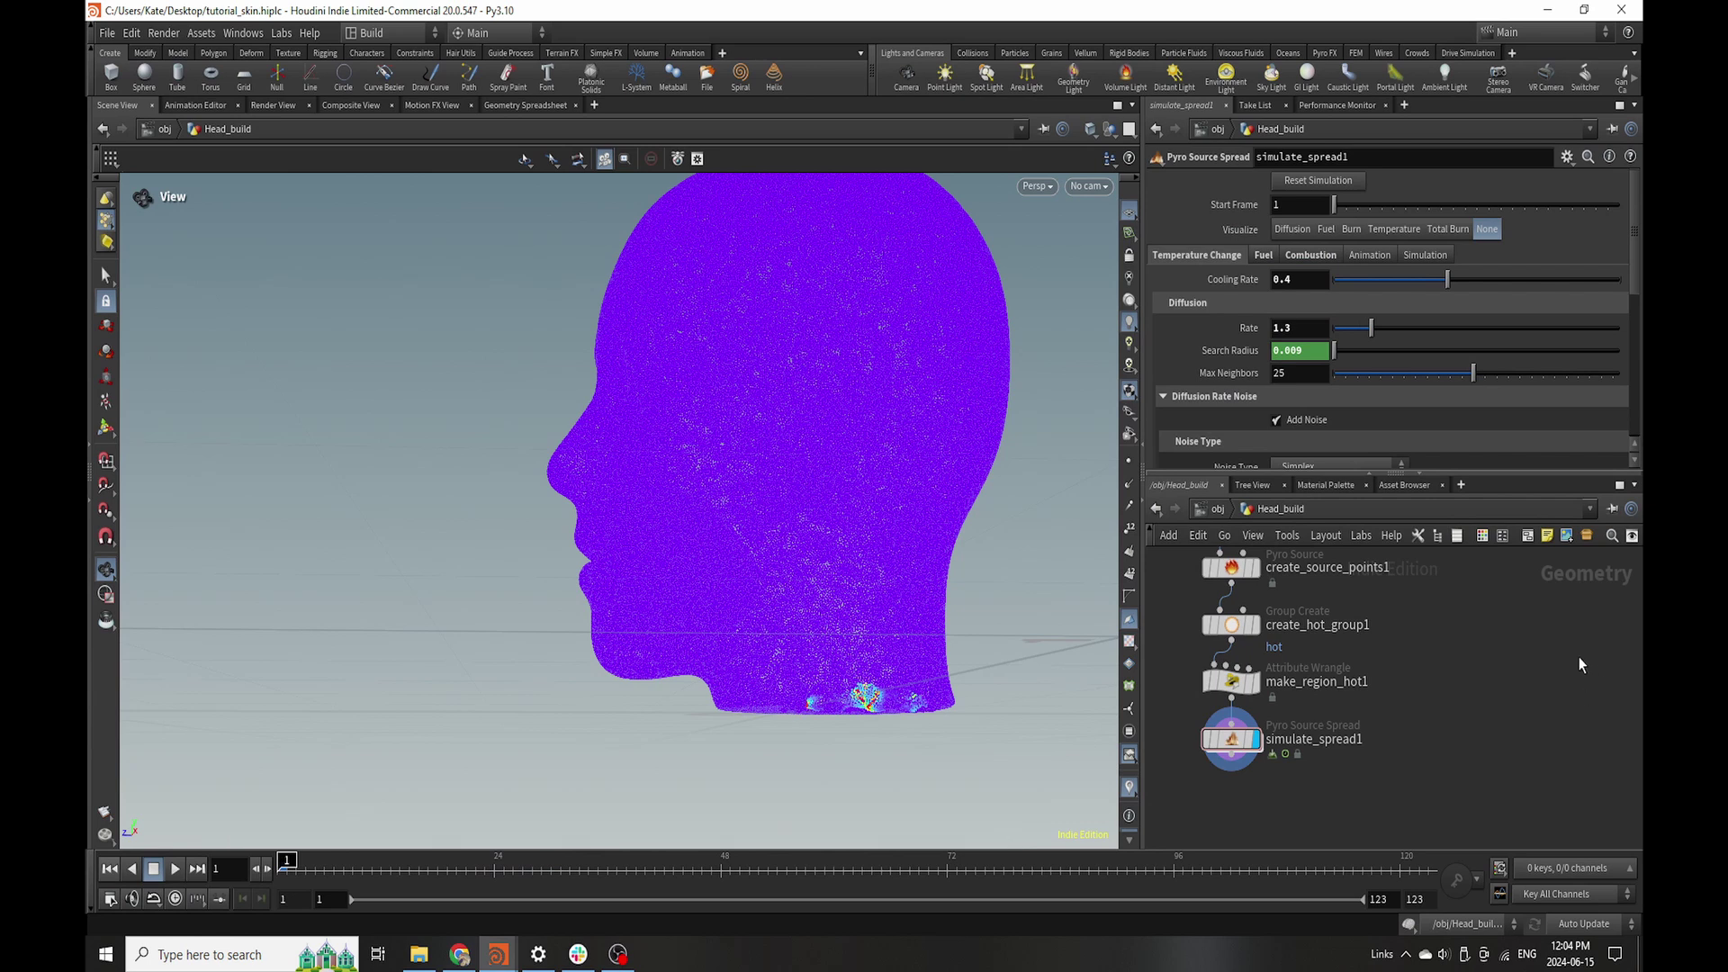
- Turn off Add Noise in the Injection Noise section of the Fuel settings on simulate_spread1
click(1310, 254)
click(1263, 256)
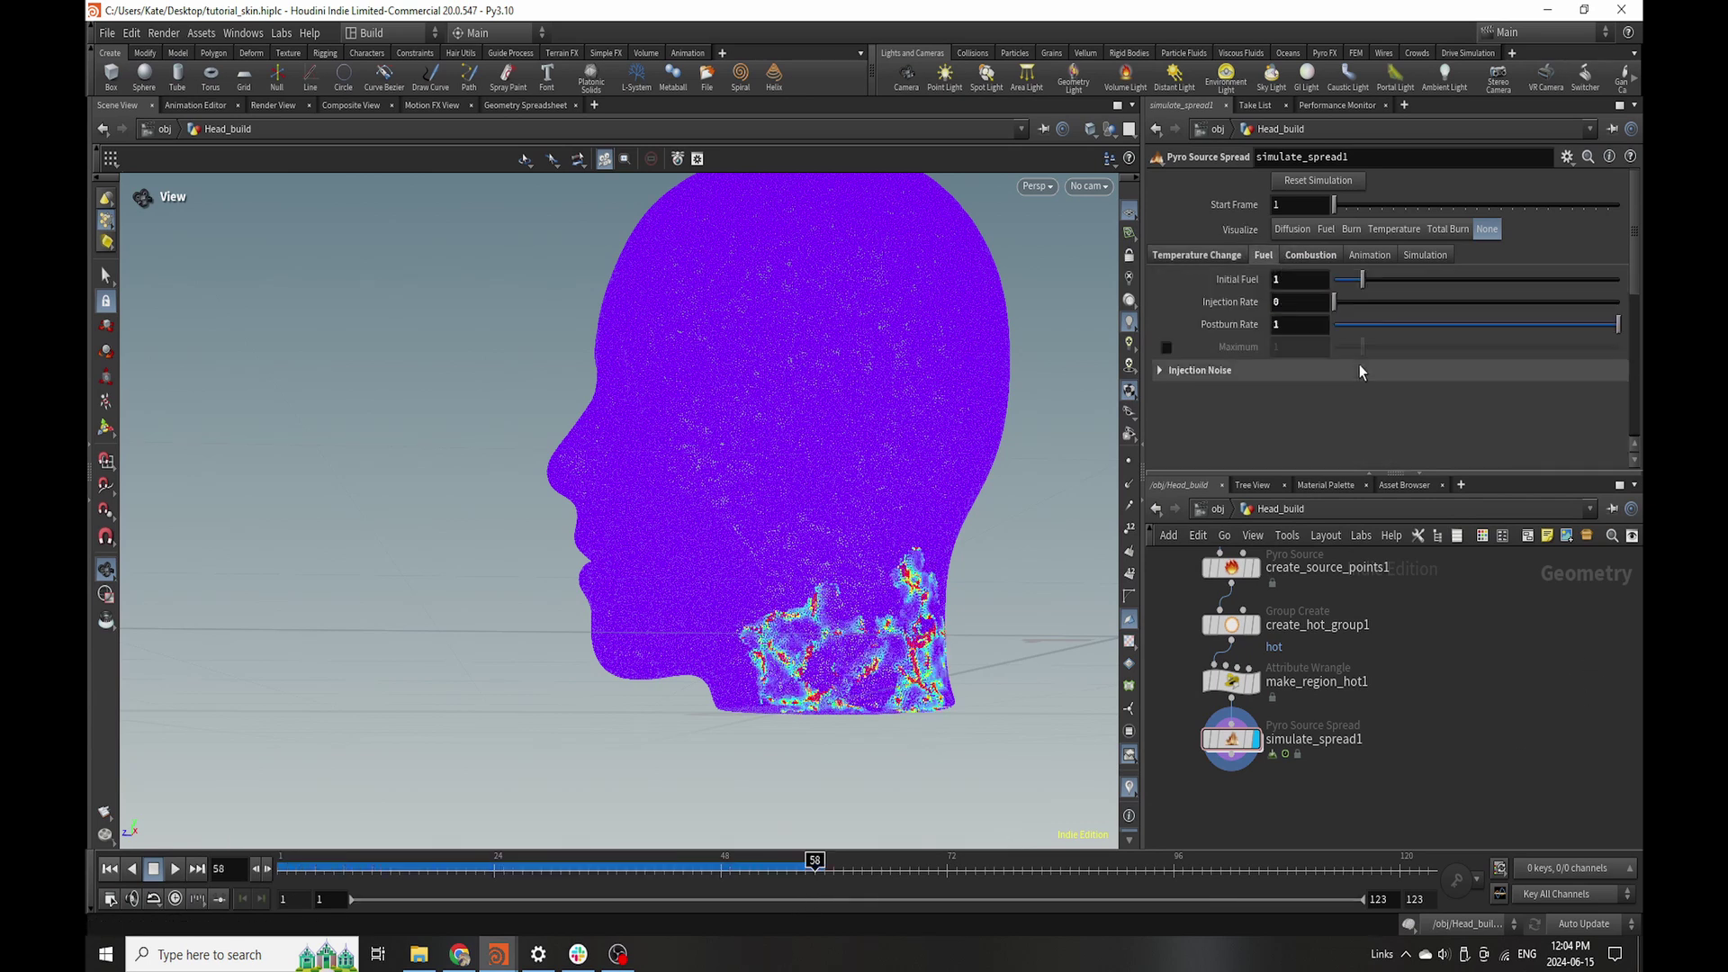
click(1215, 369)
click(1275, 394)
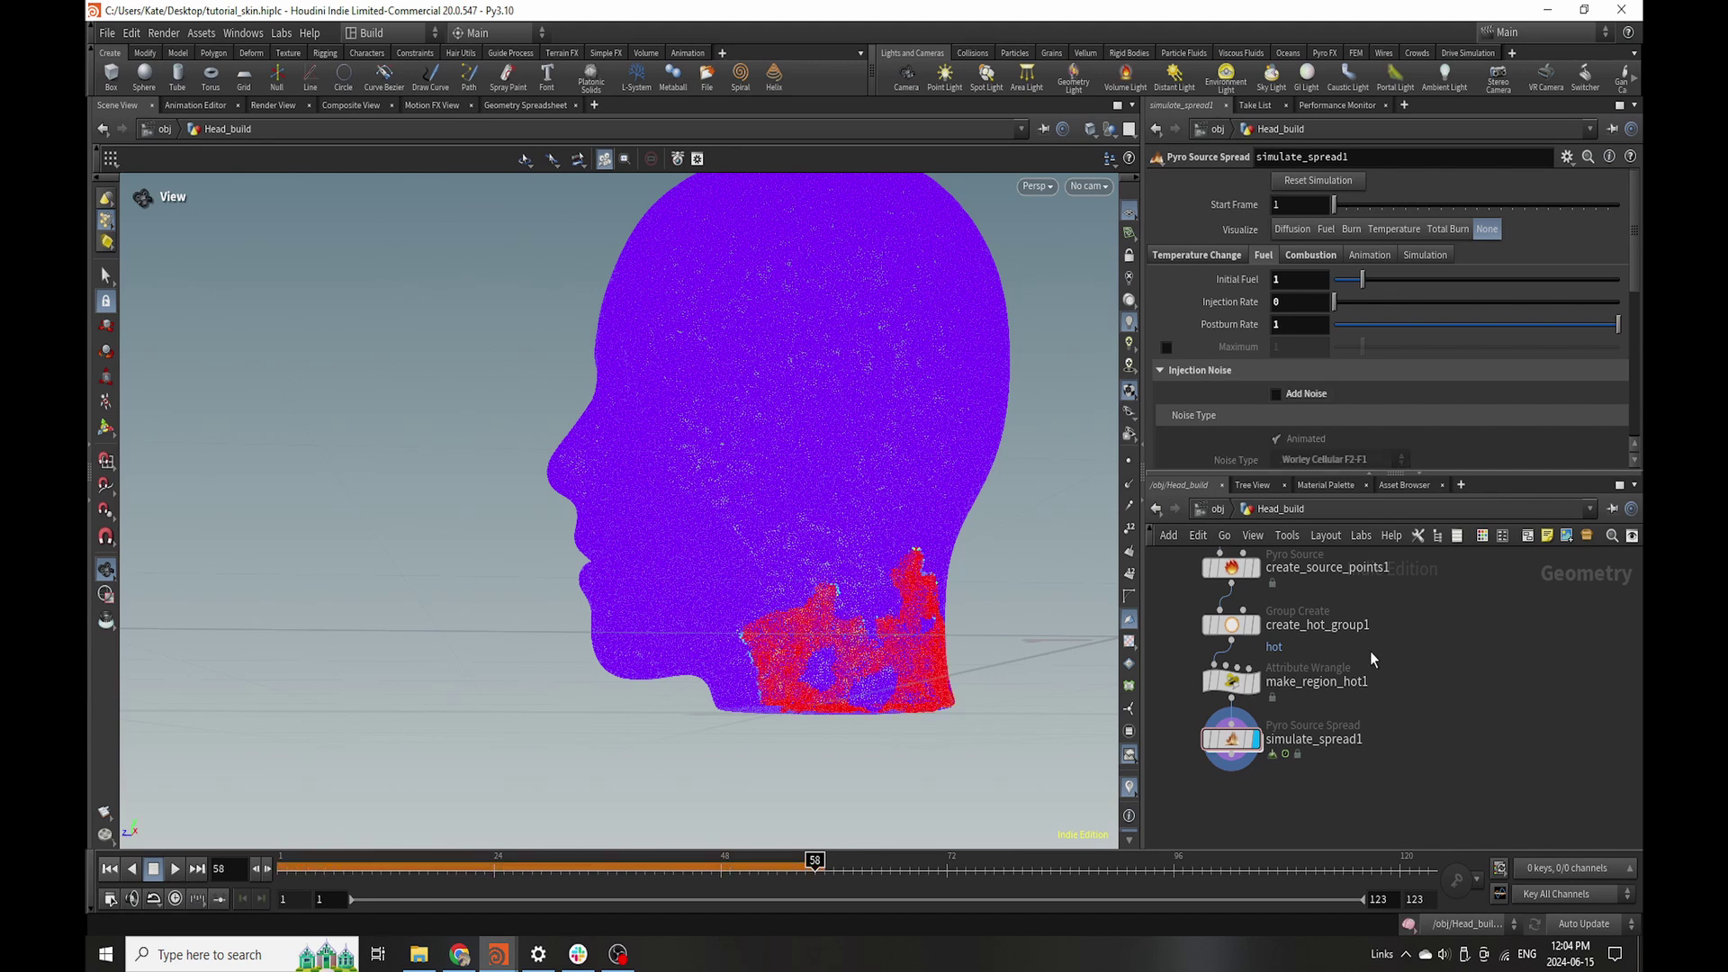
- Return to the first frame and scrub the timeline to frame 49 to examine how the spread grows over the head
click(108, 868)
click(727, 866)
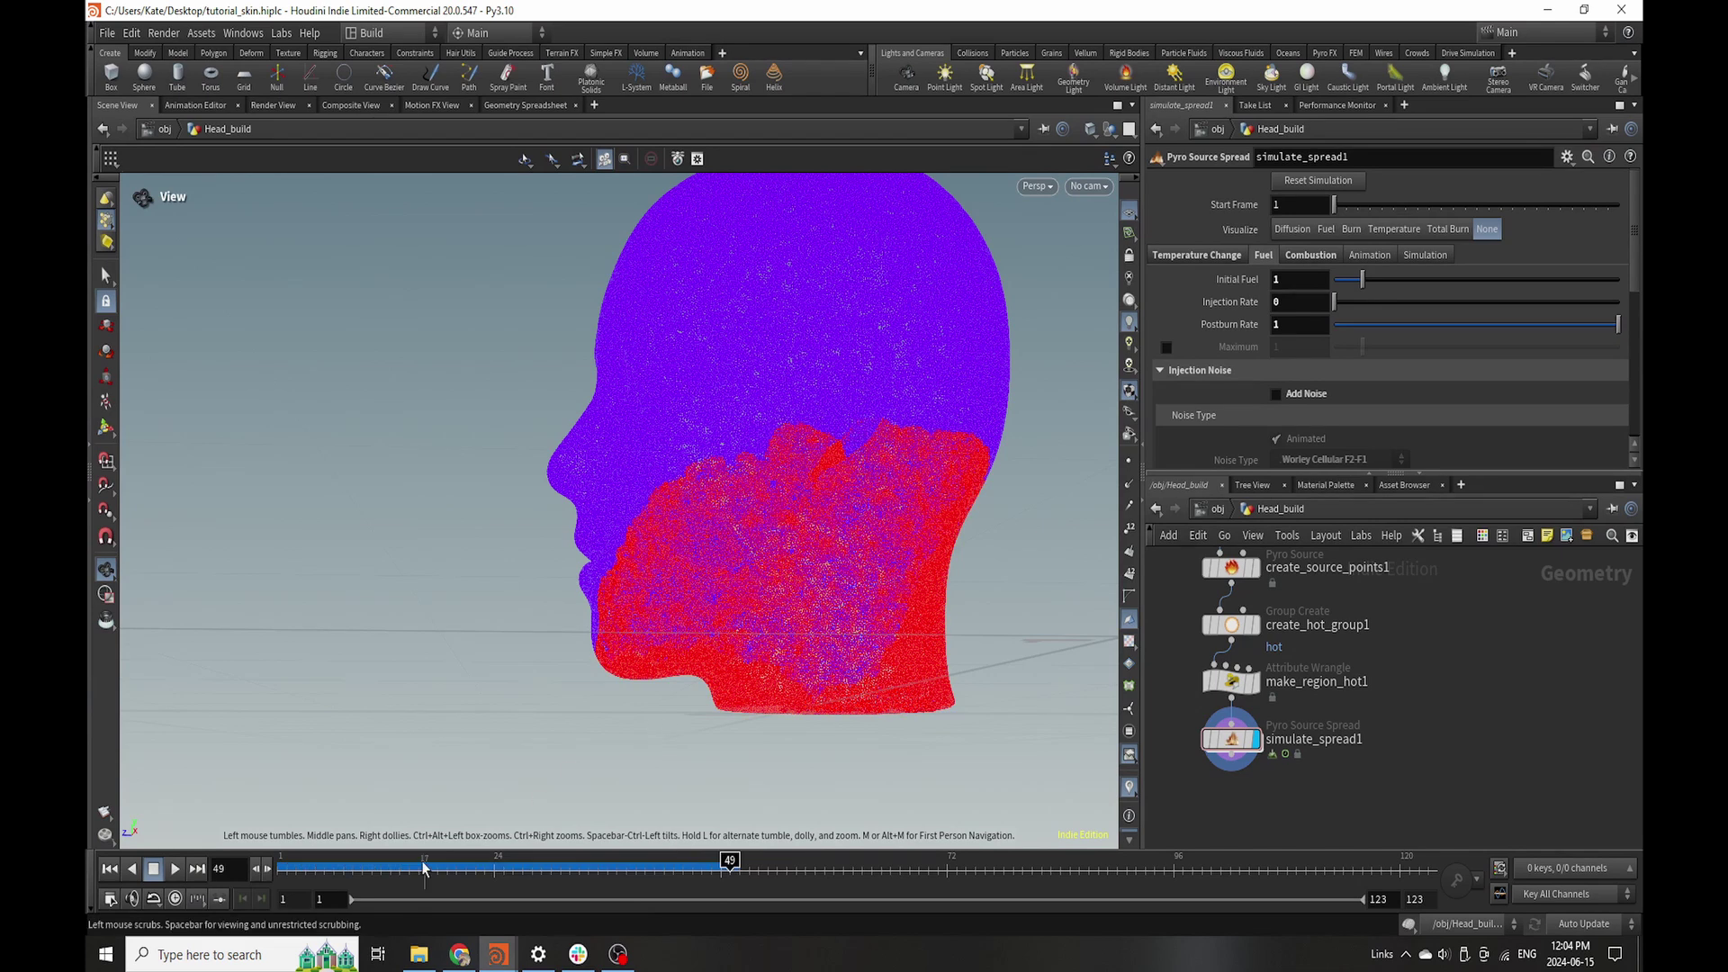
click(486, 869)
drag(490, 871, 673, 868)
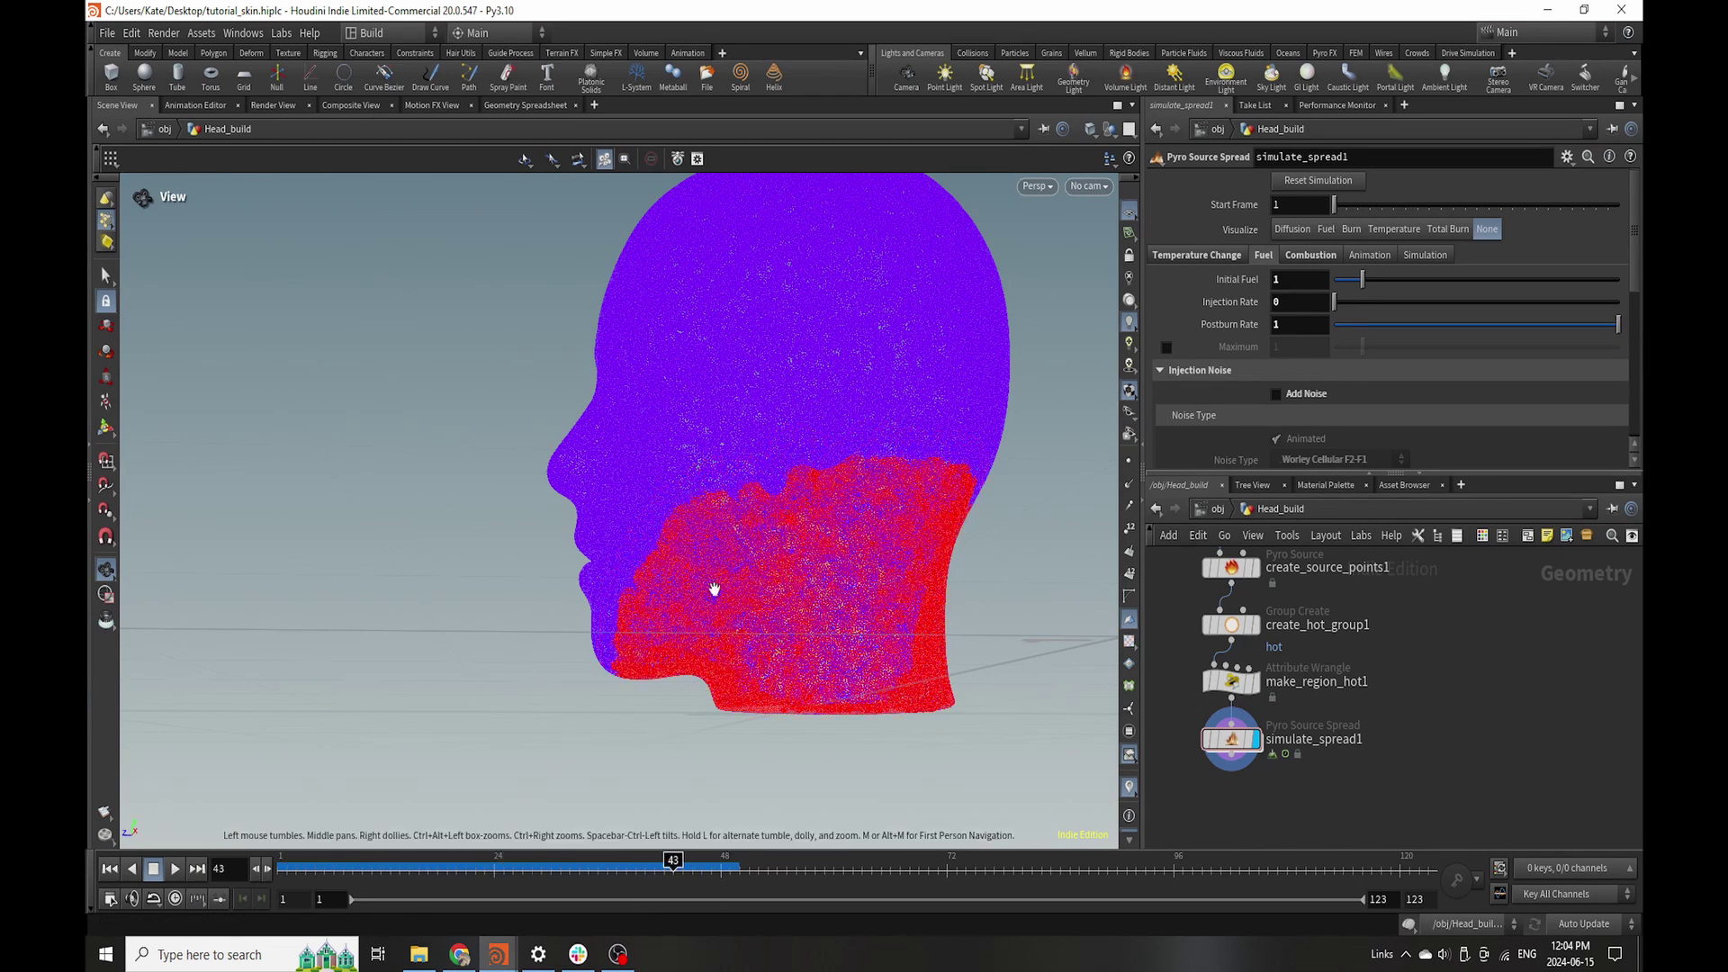
drag(714, 586, 784, 589)
drag(697, 871, 727, 885)
drag(907, 429, 830, 590)
- Add an Attribute Transfer node below simulate_spread1 in the network
scroll(1183, 645, down, 5)
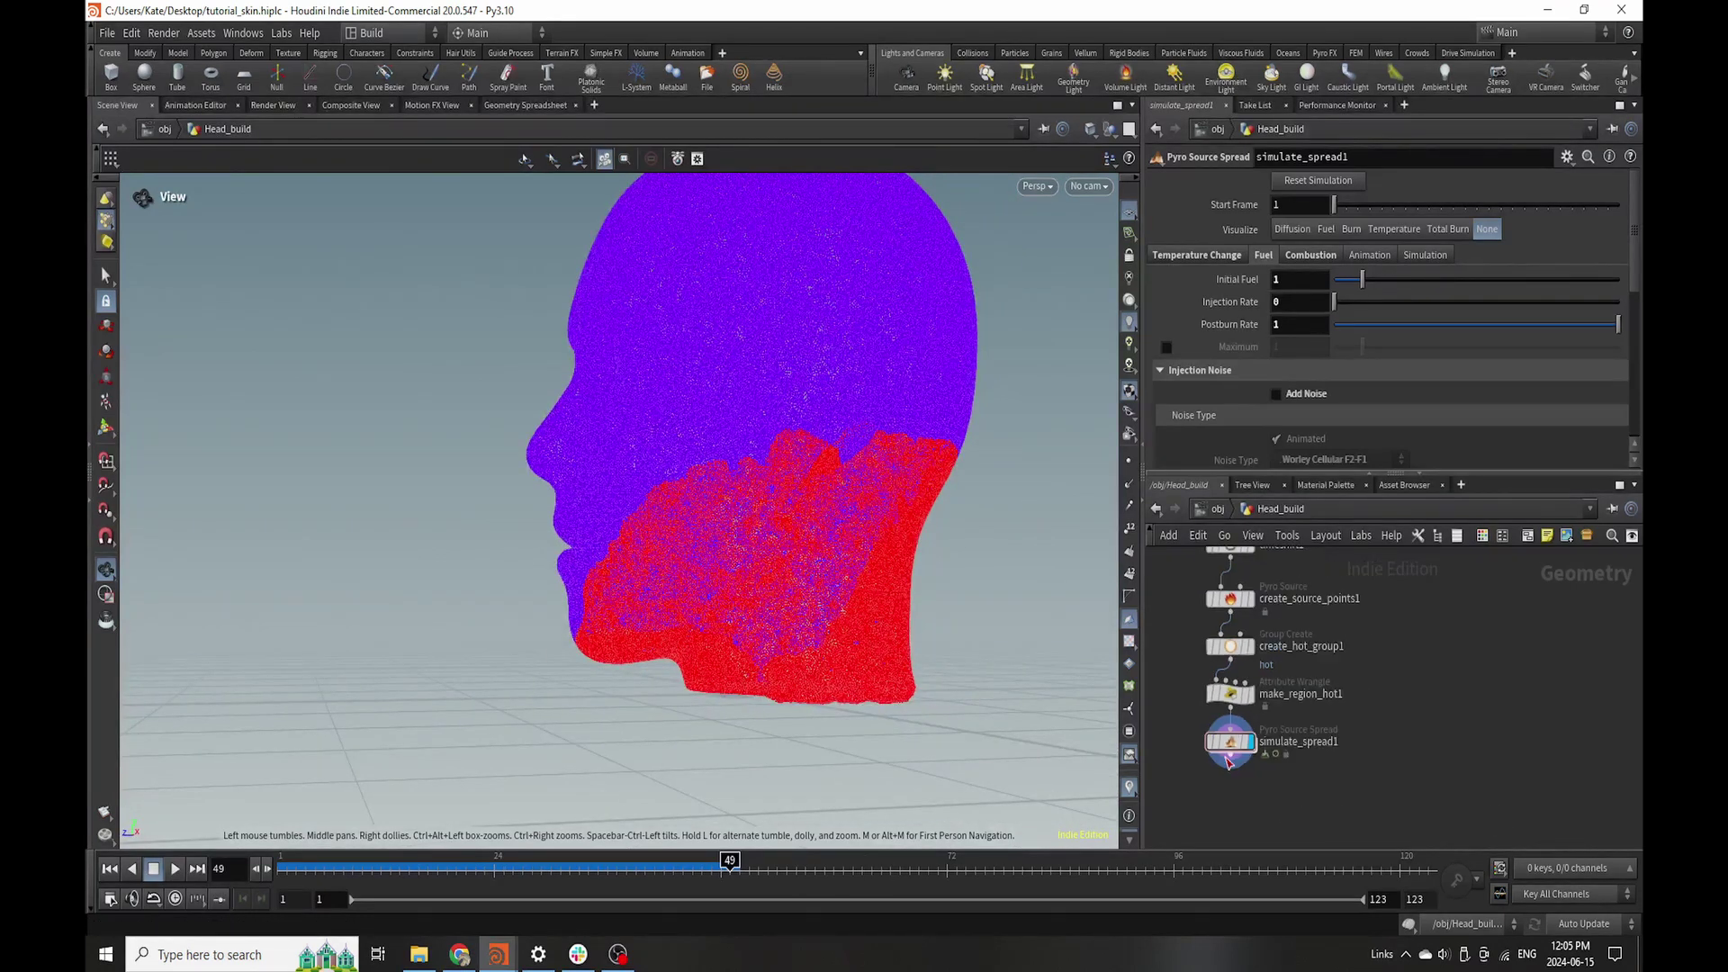
scroll(1302, 756, up, 3)
key(Tab)
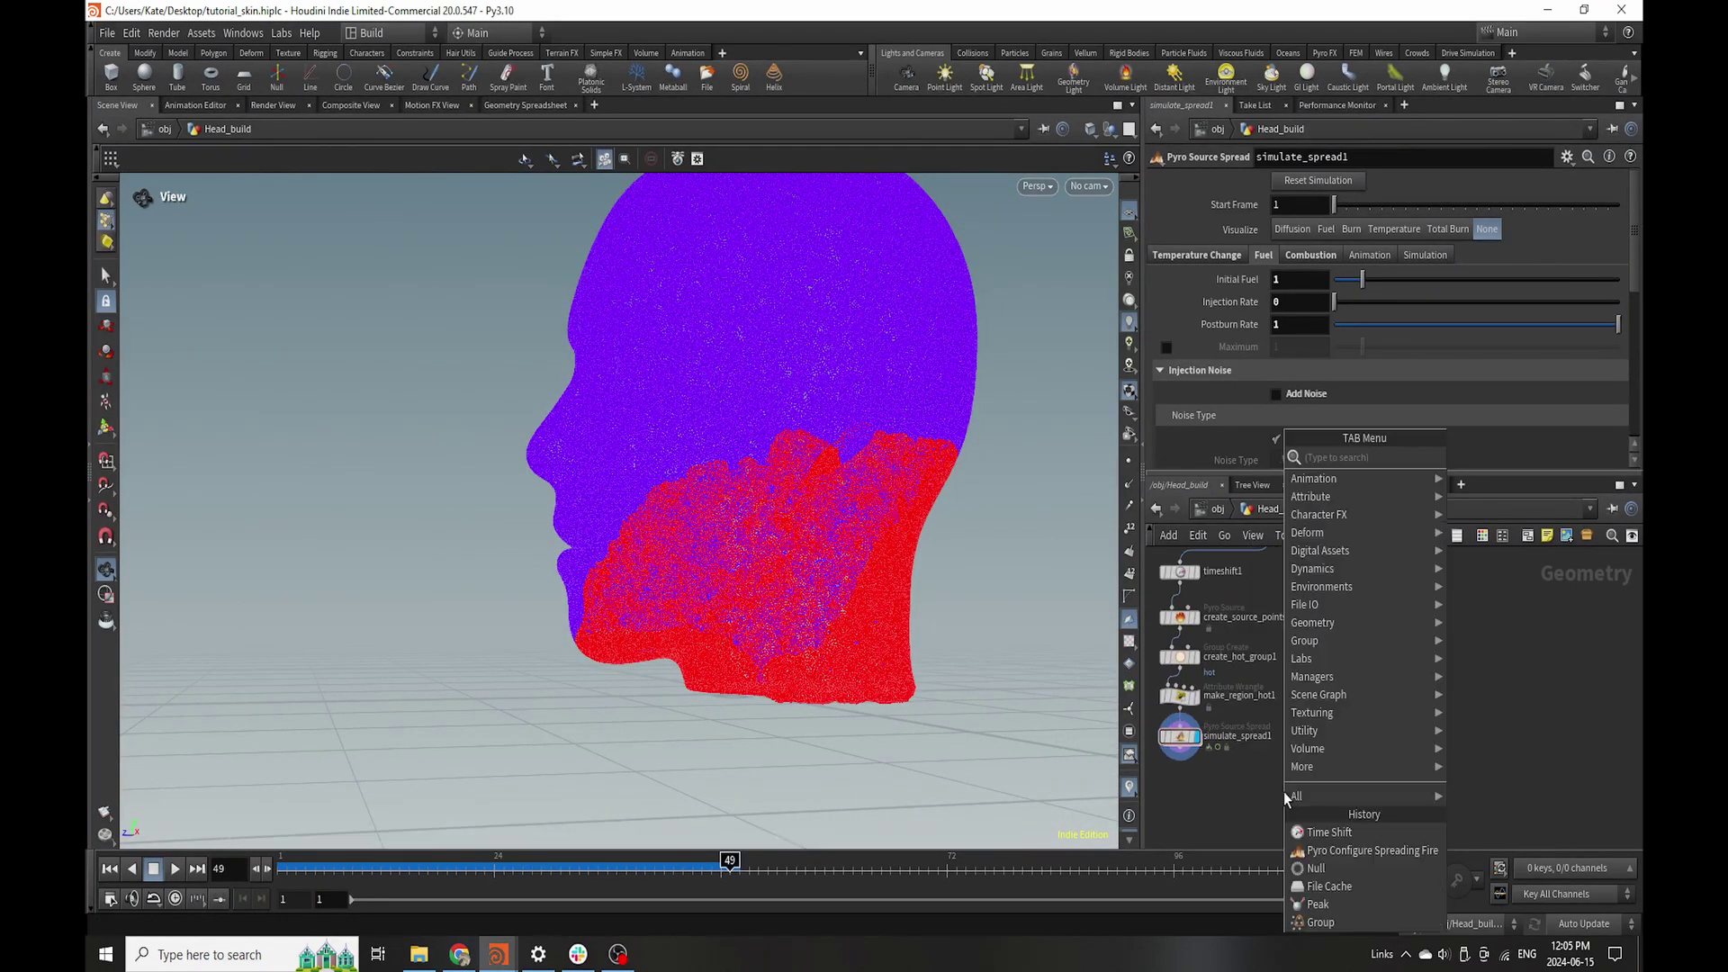
text(att)
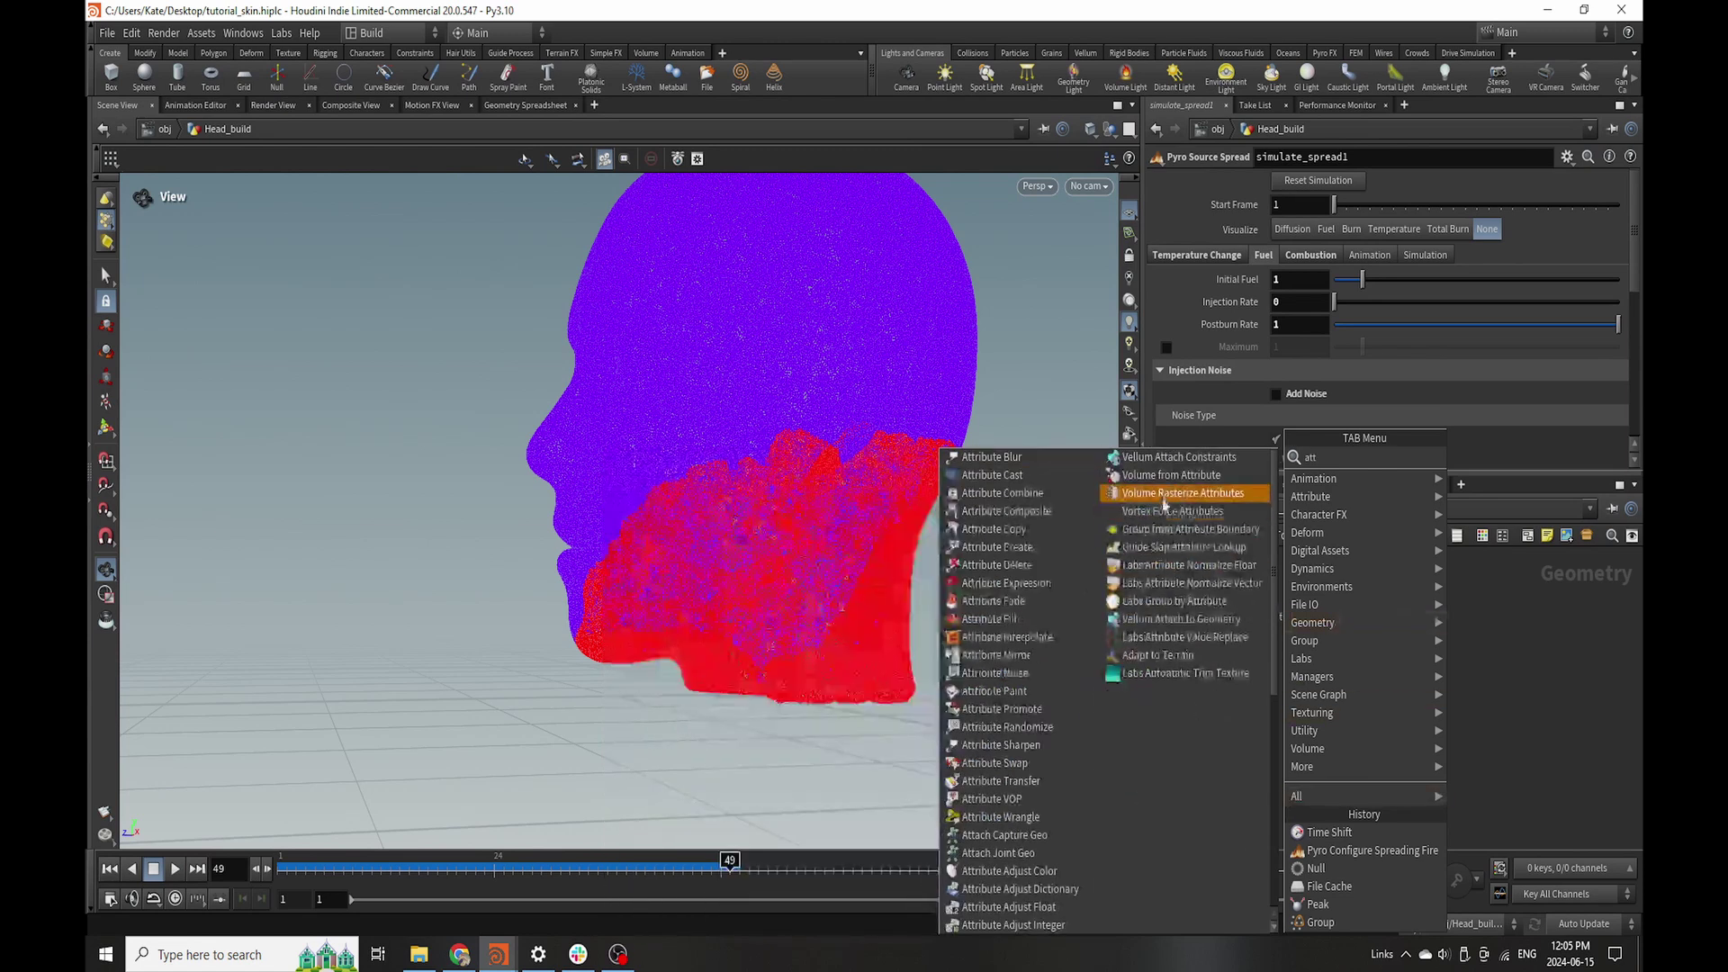
click(1039, 781)
click(1265, 791)
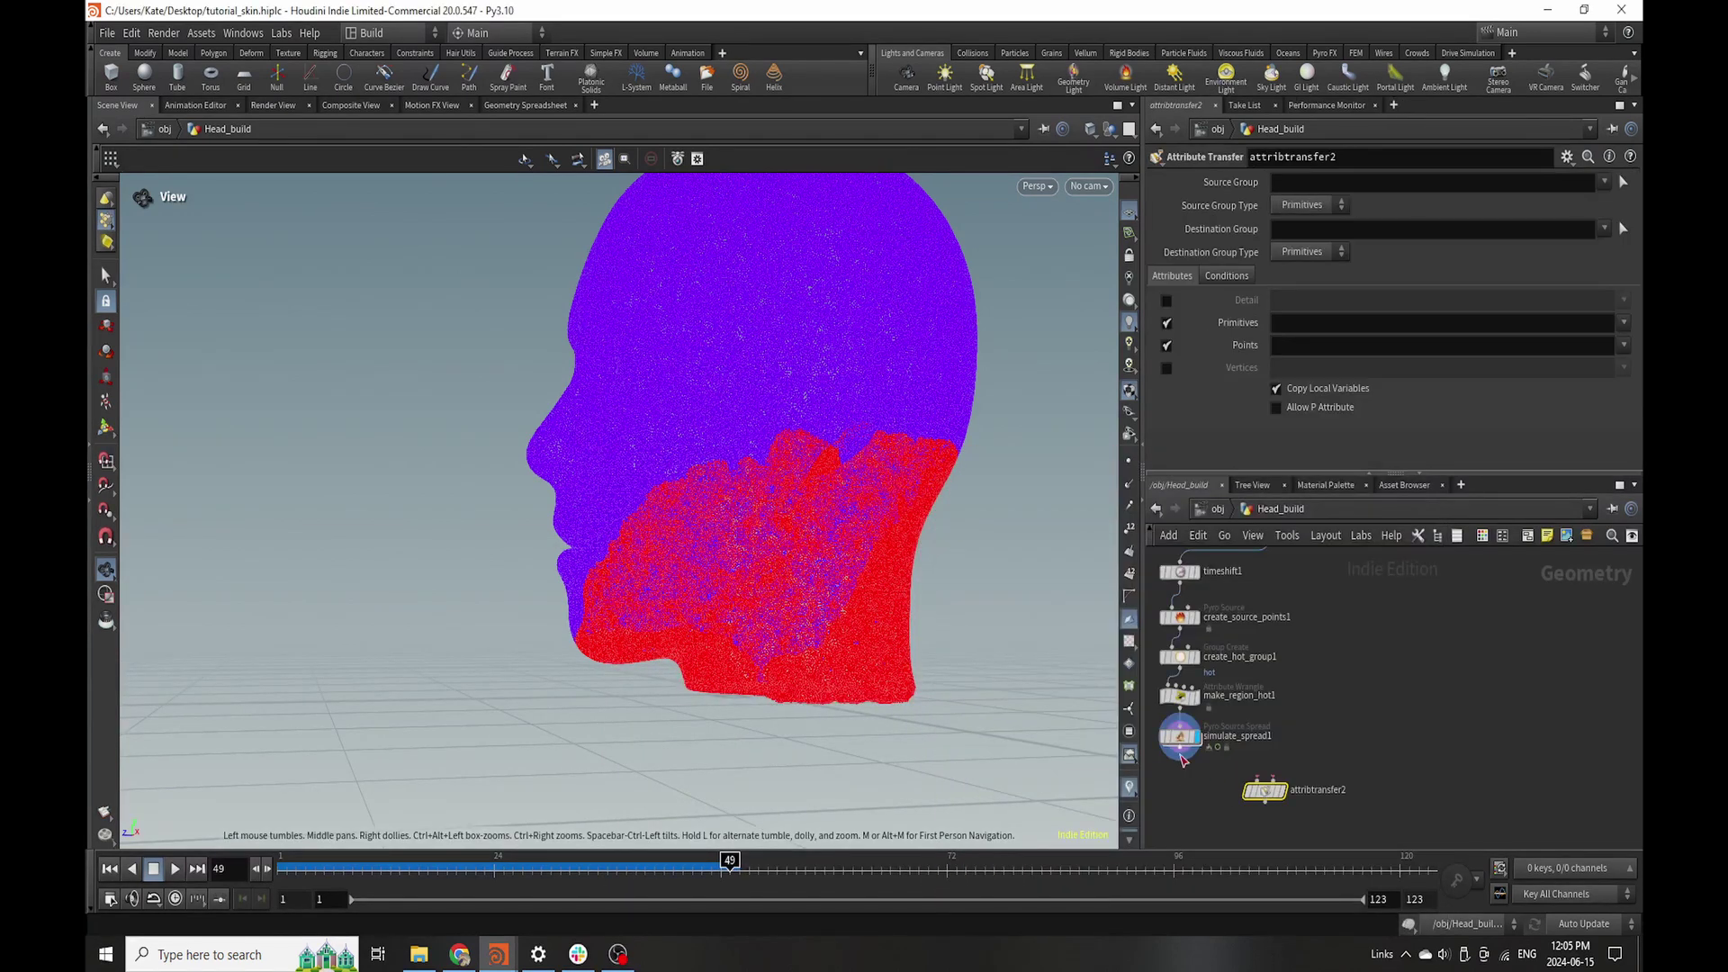
- Wire timeshift1 and simulate_spread1 into attribtransfer2 as destination and source, save the scene, and display attribtransfer2
click(1181, 764)
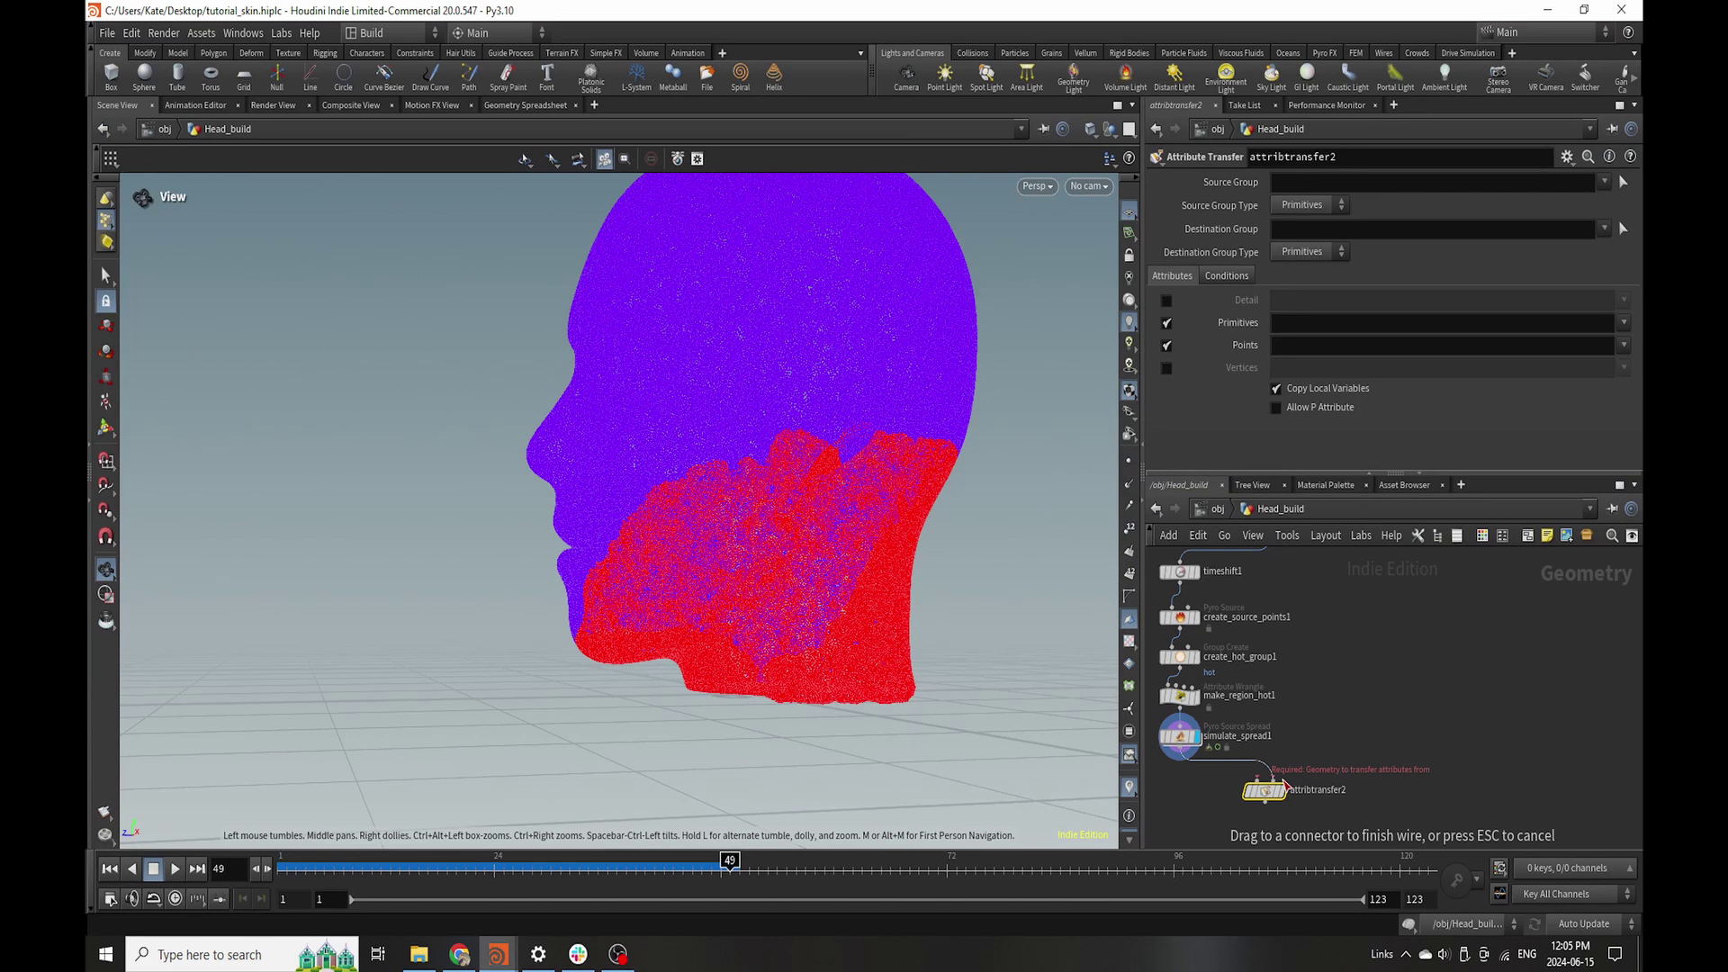
key(ctrl+s)
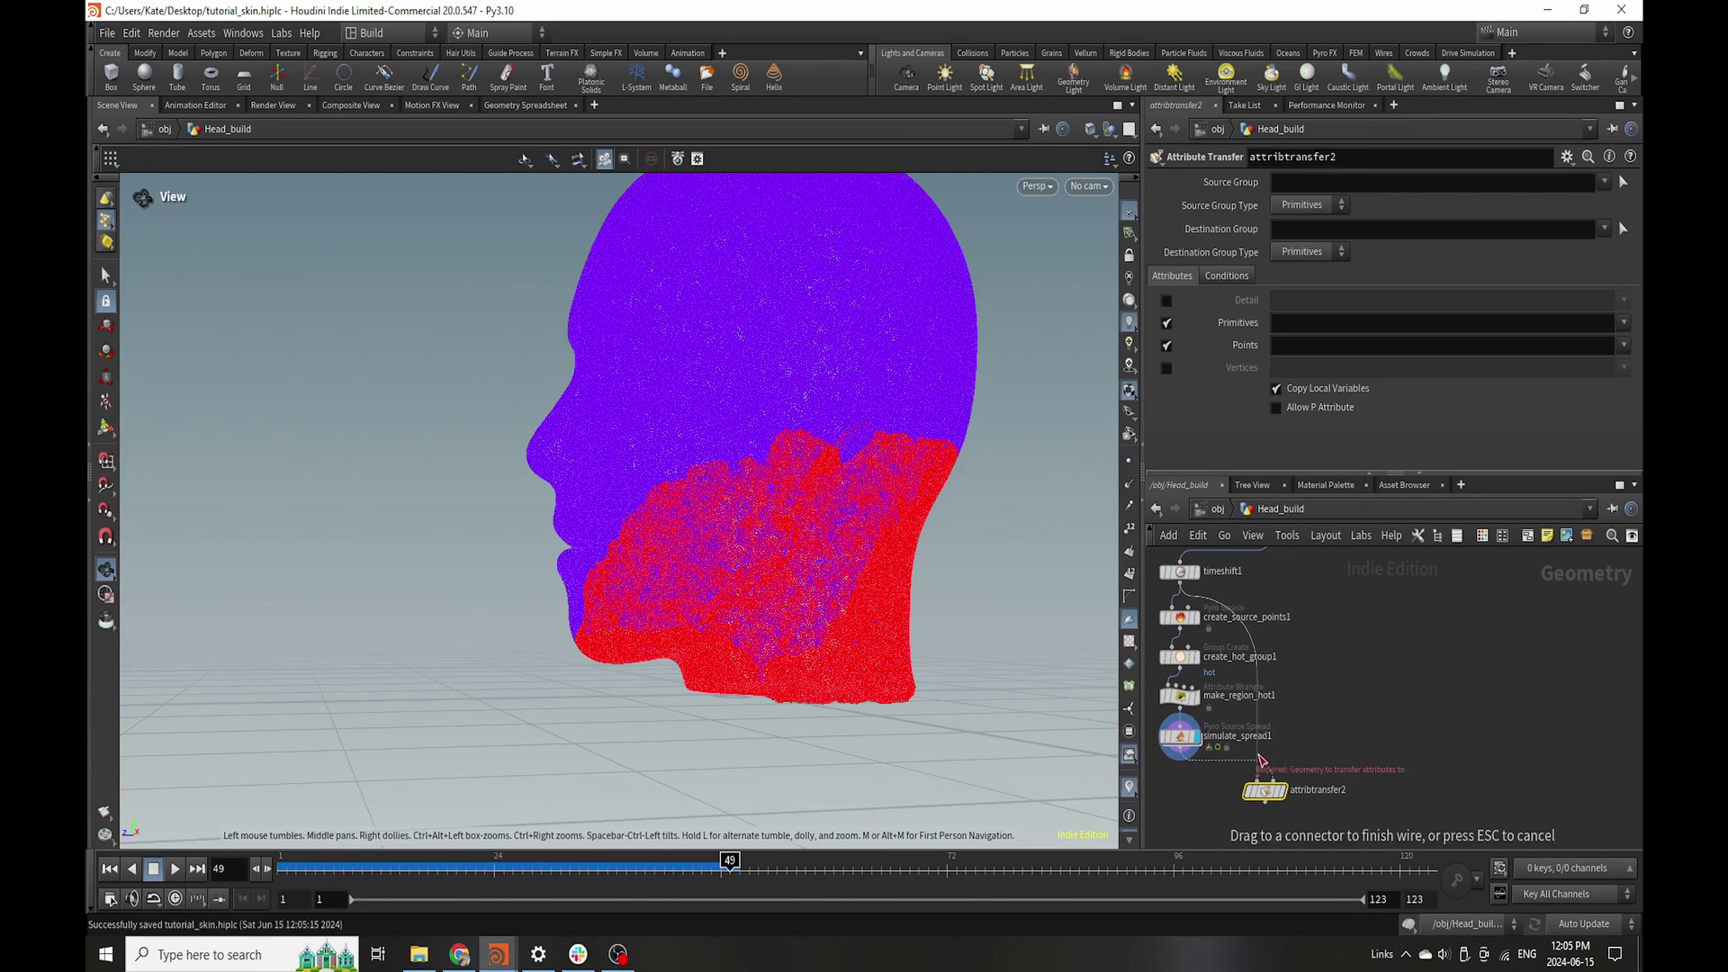
click(1269, 779)
click(1281, 791)
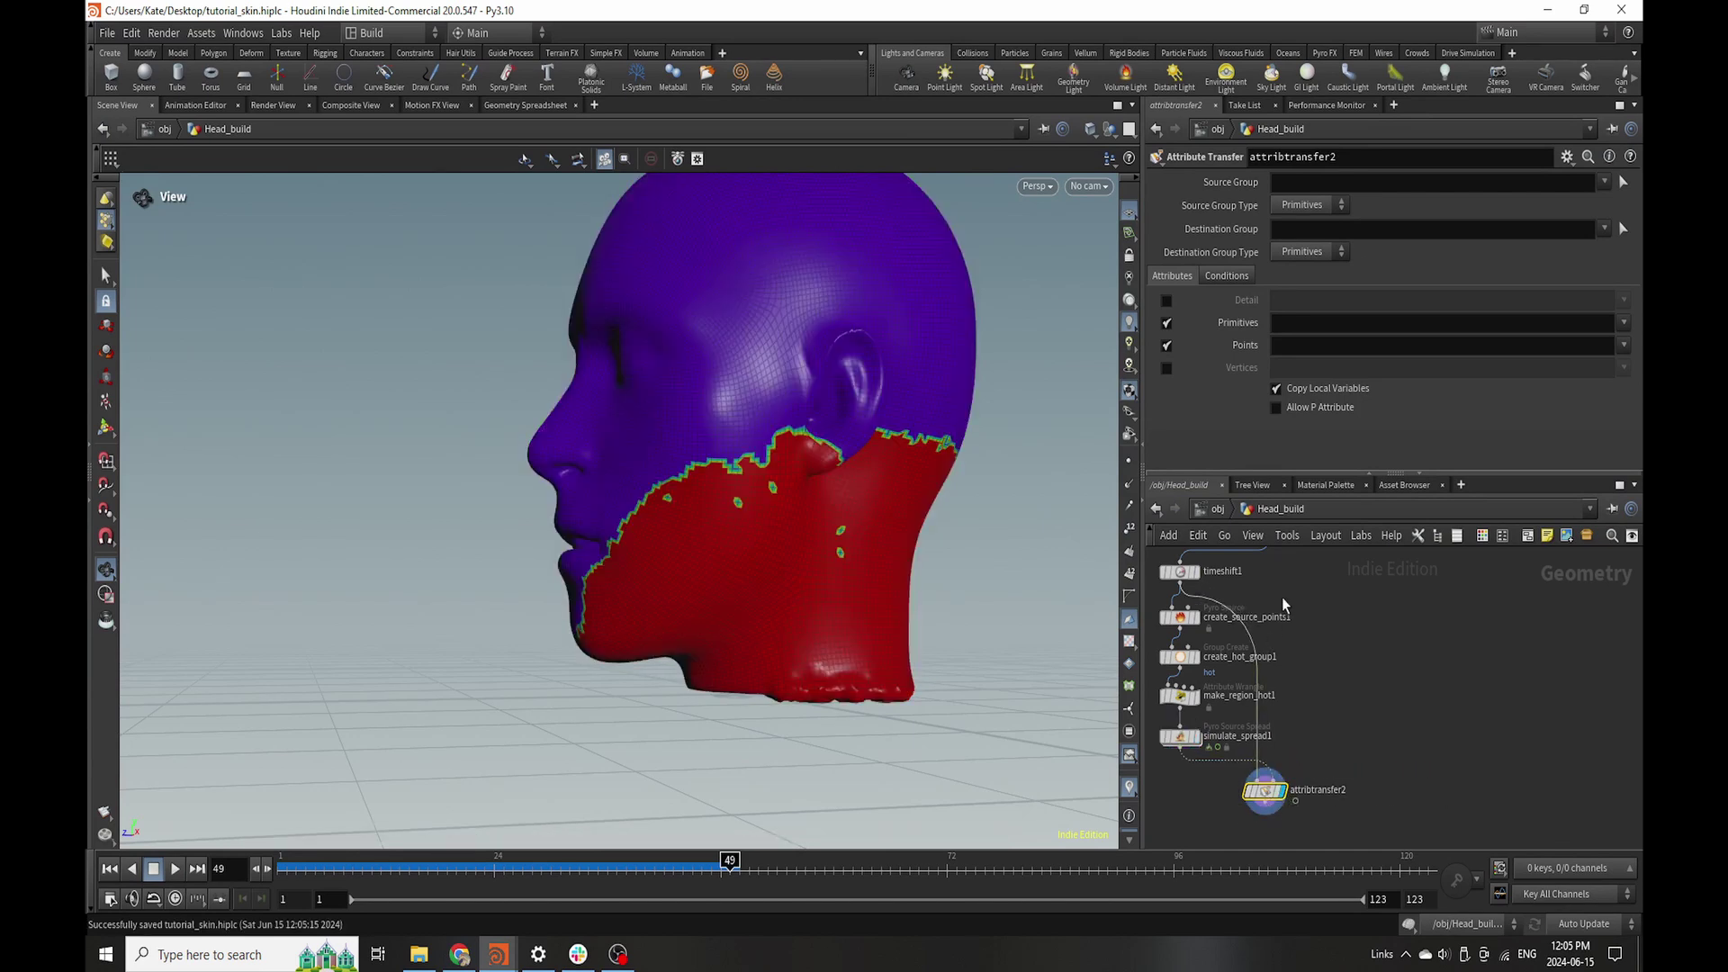
- Limit attribtransfer2 to the totalburn point attribute and turn off the transfer of primitive attributes
click(1626, 347)
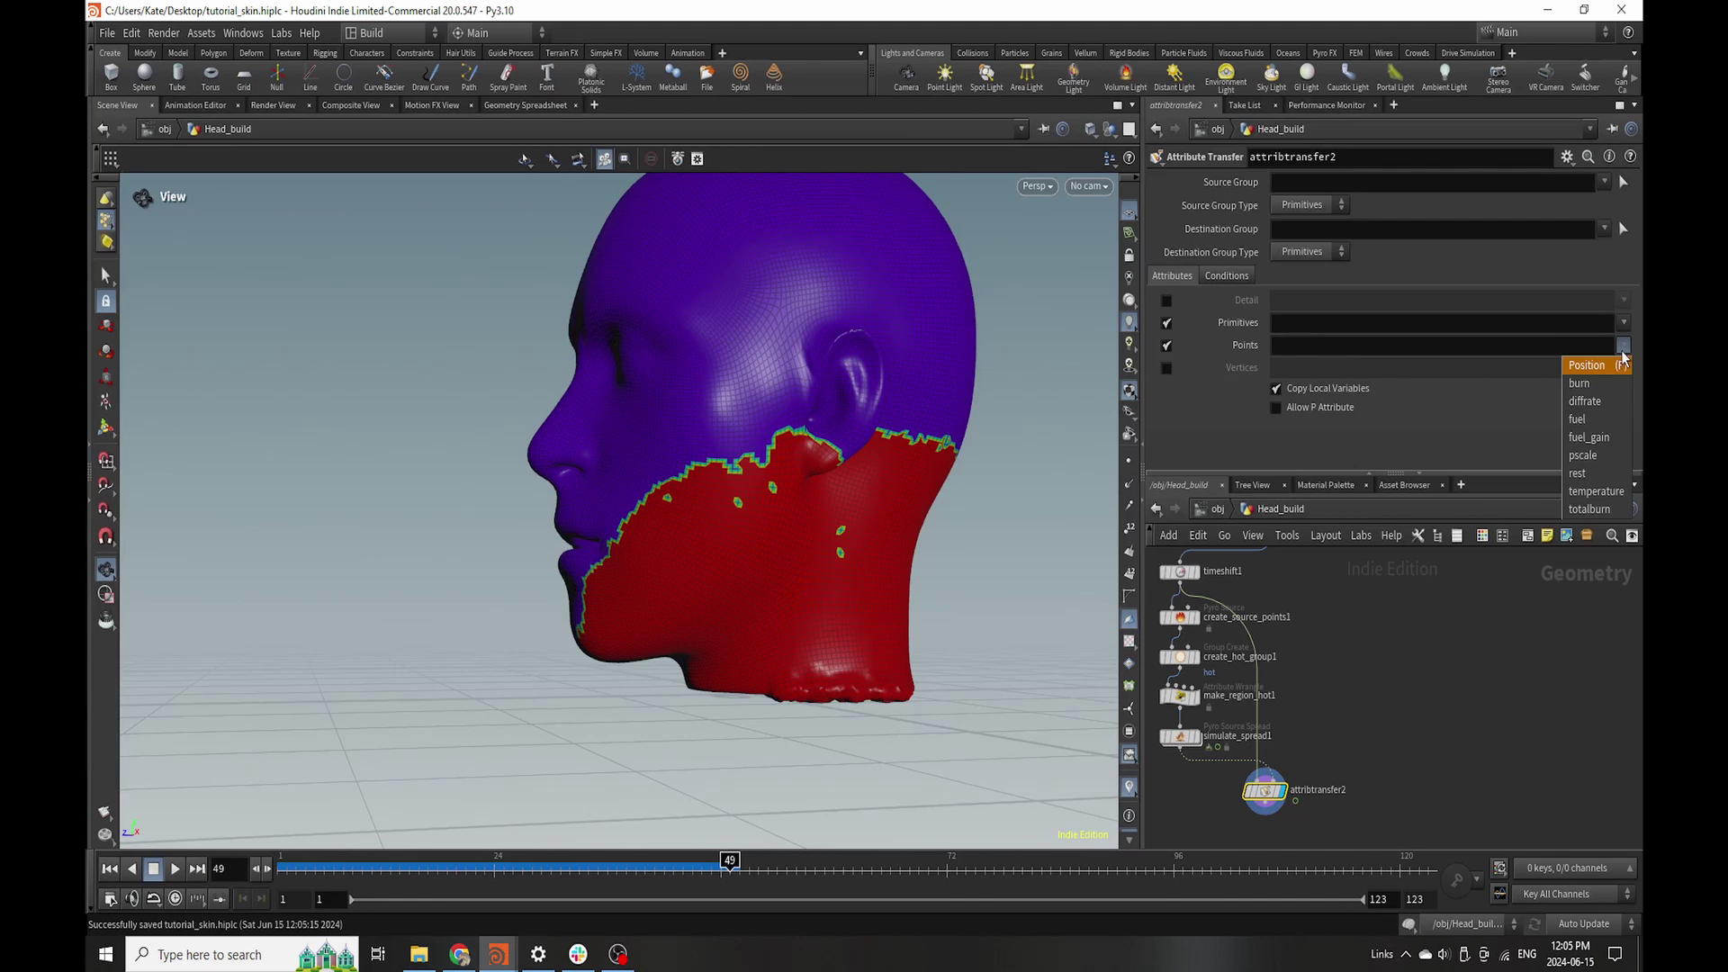
click(1615, 514)
click(1166, 322)
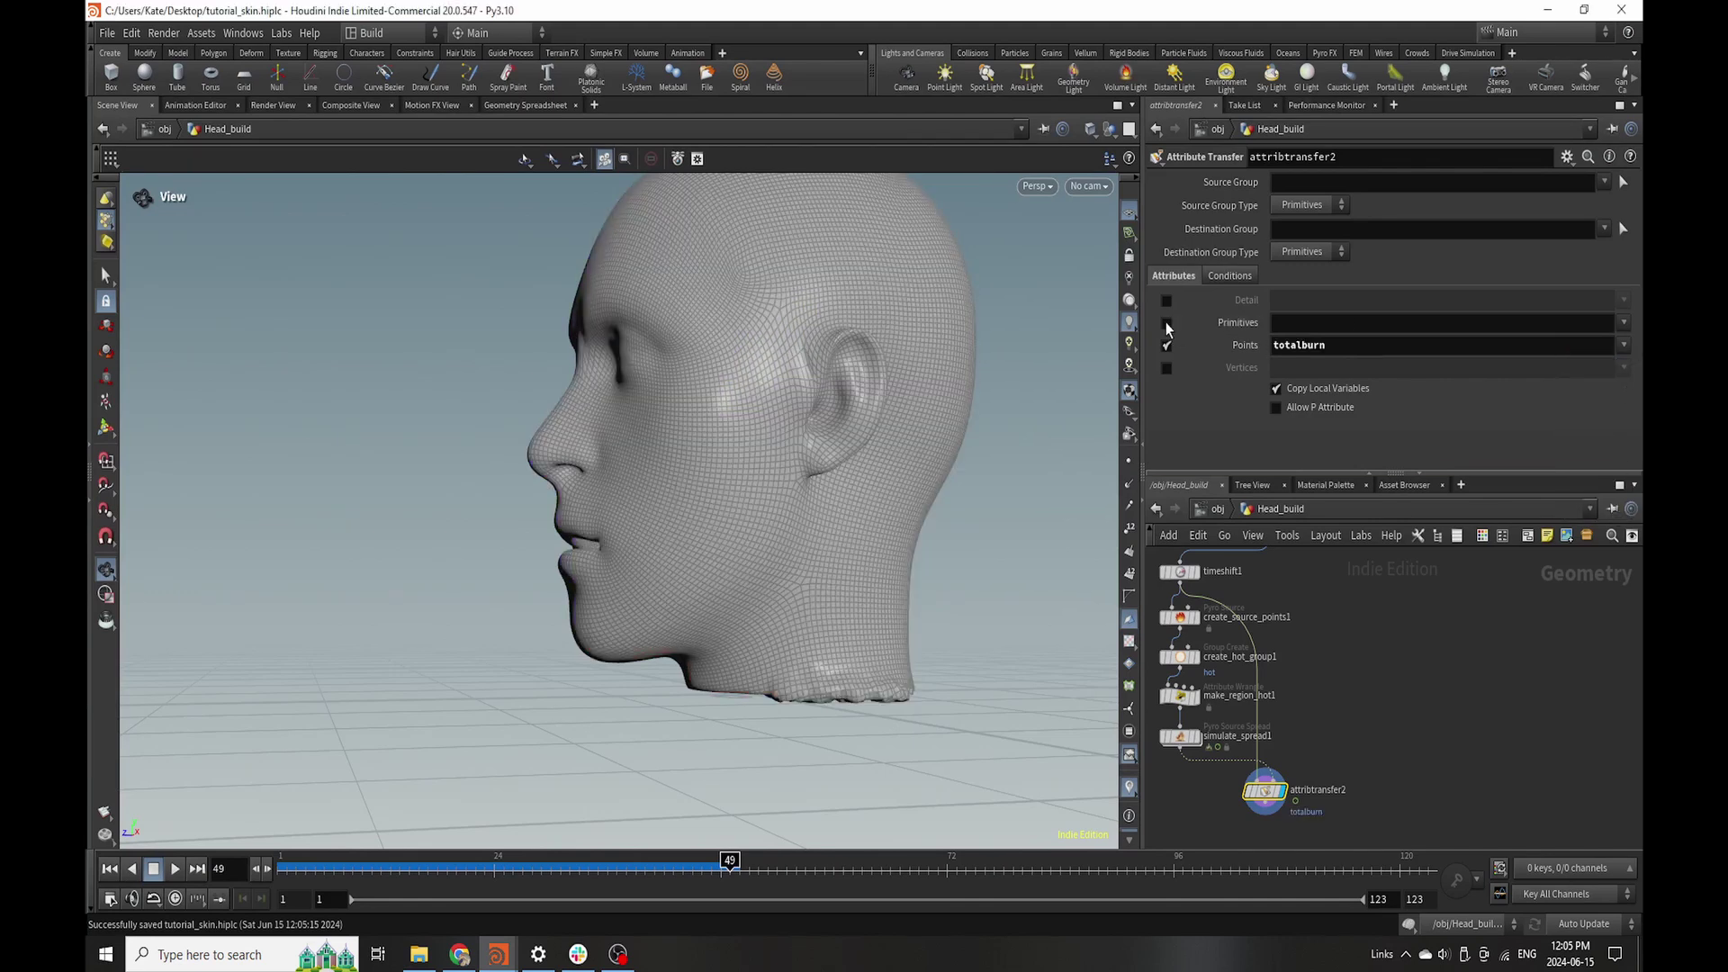
- Visualize Total Burn on simulate_spread1 and set the Distance Threshold of attribtransfer2 to 0.14
click(1179, 736)
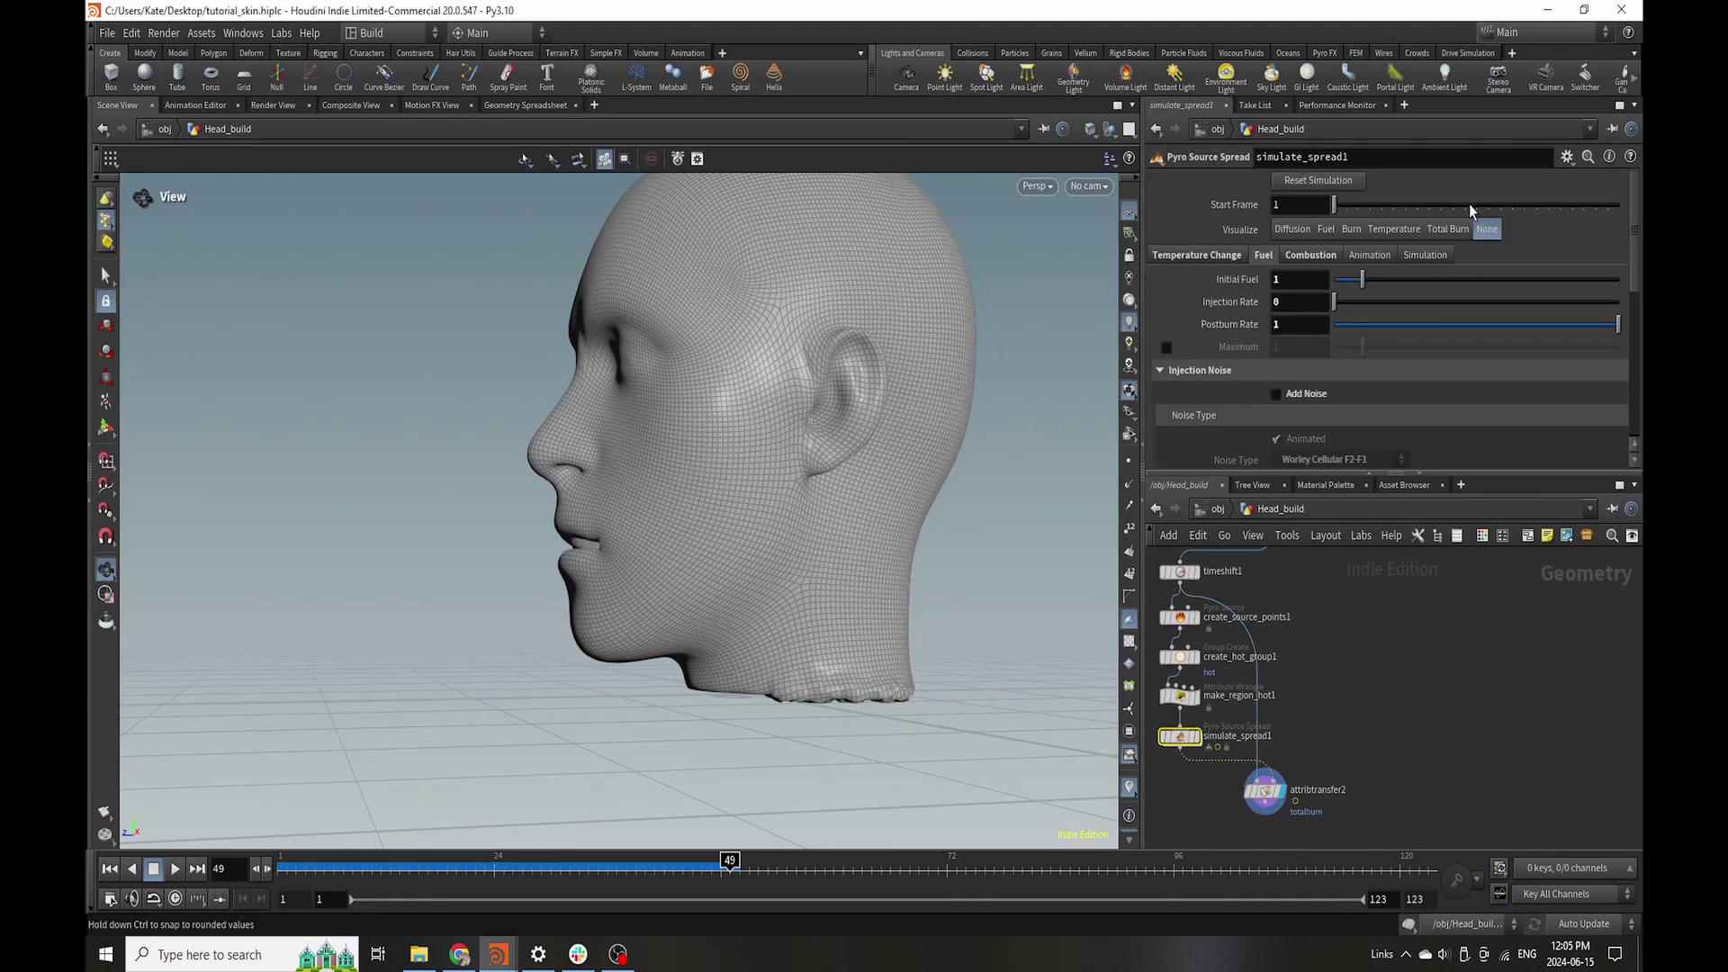
click(1448, 228)
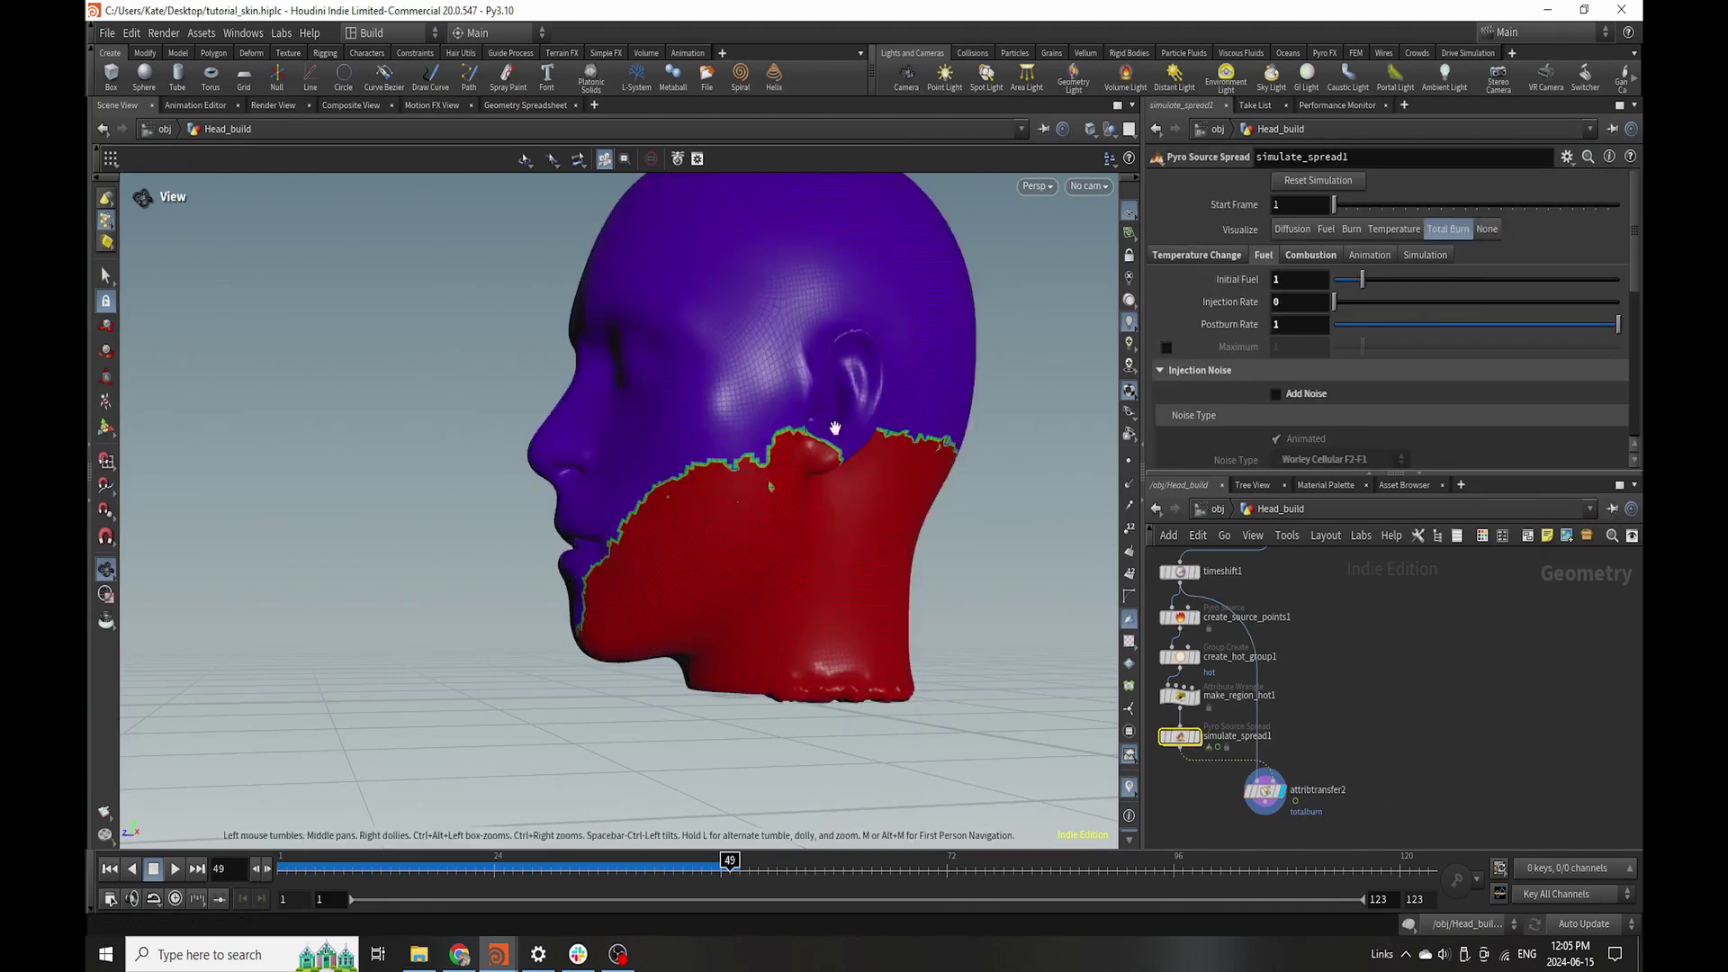
click(1264, 790)
click(1226, 276)
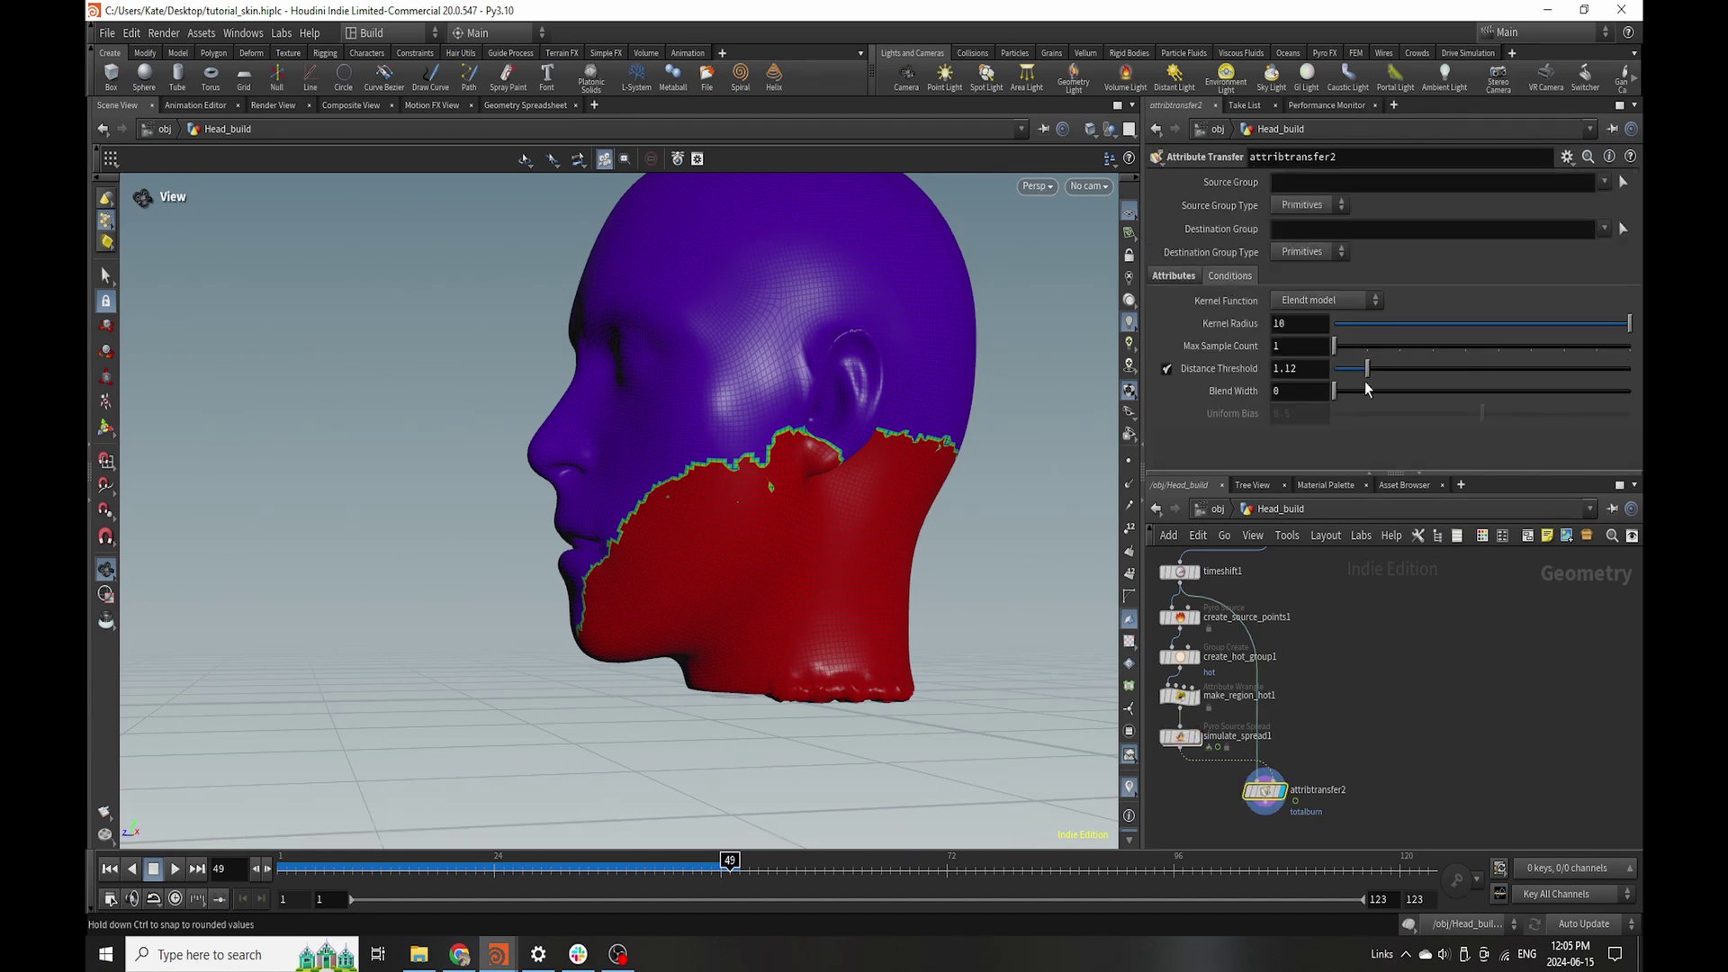
click(1428, 803)
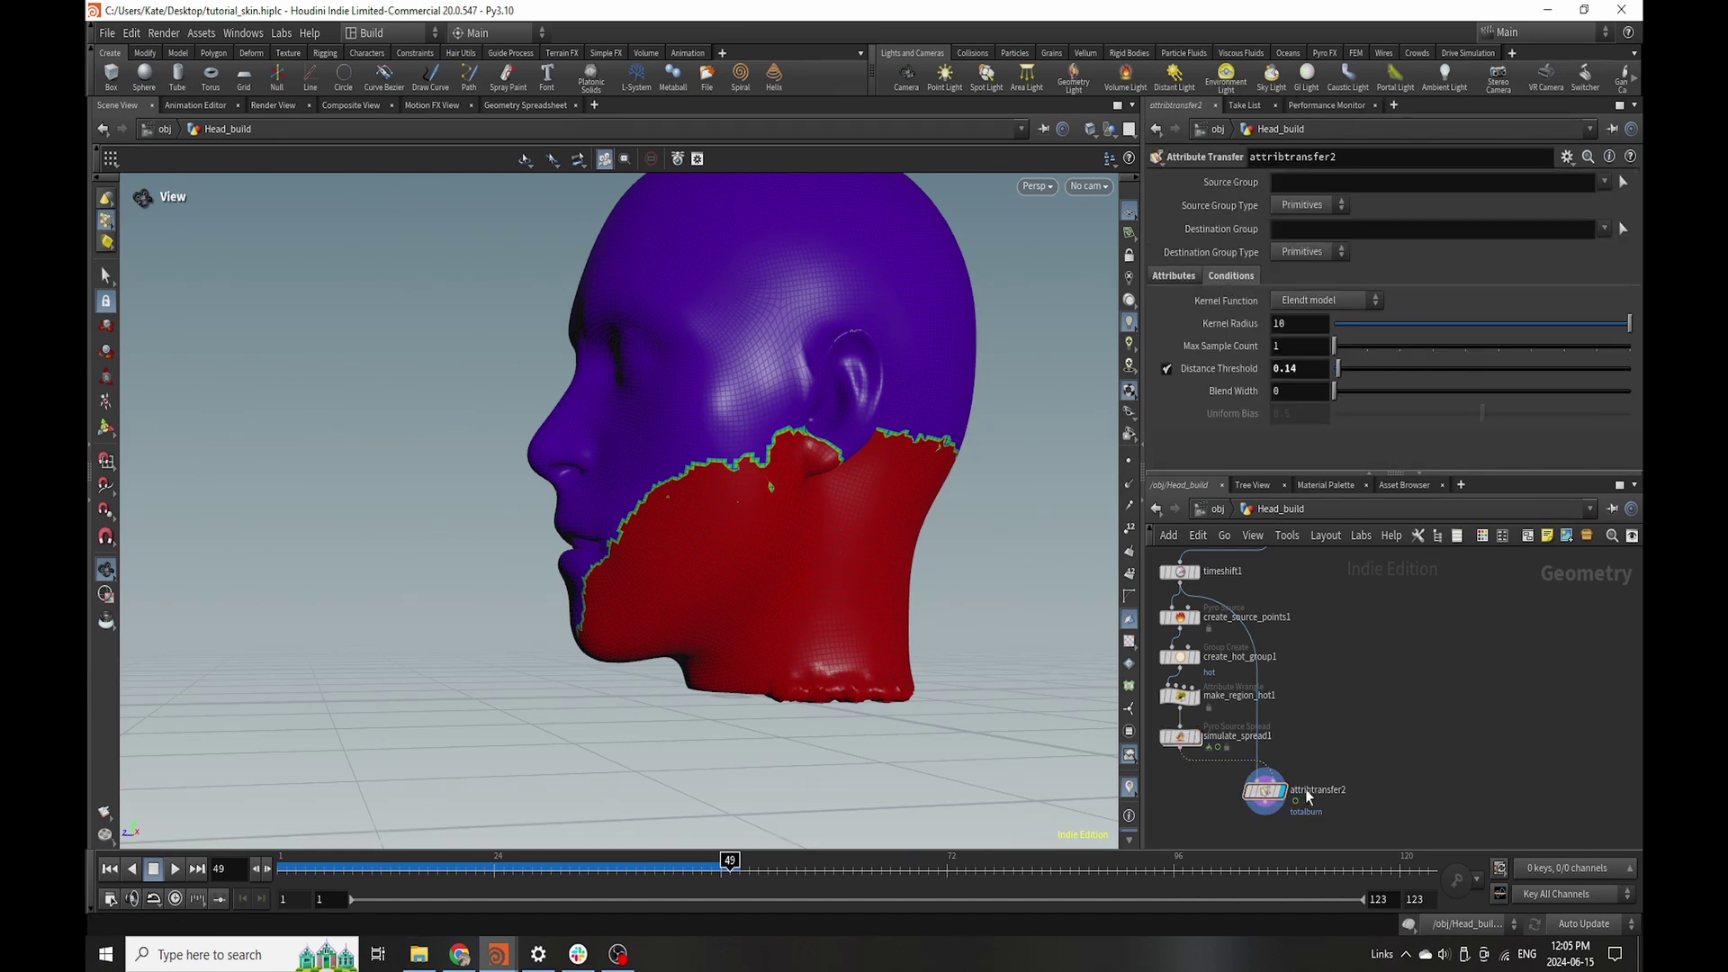
- Add an Attribute Blur node below attribtransfer2, wire attribtransfer2 into it, and display it
scroll(1308, 795, down, 3)
key(Tab)
text(a)
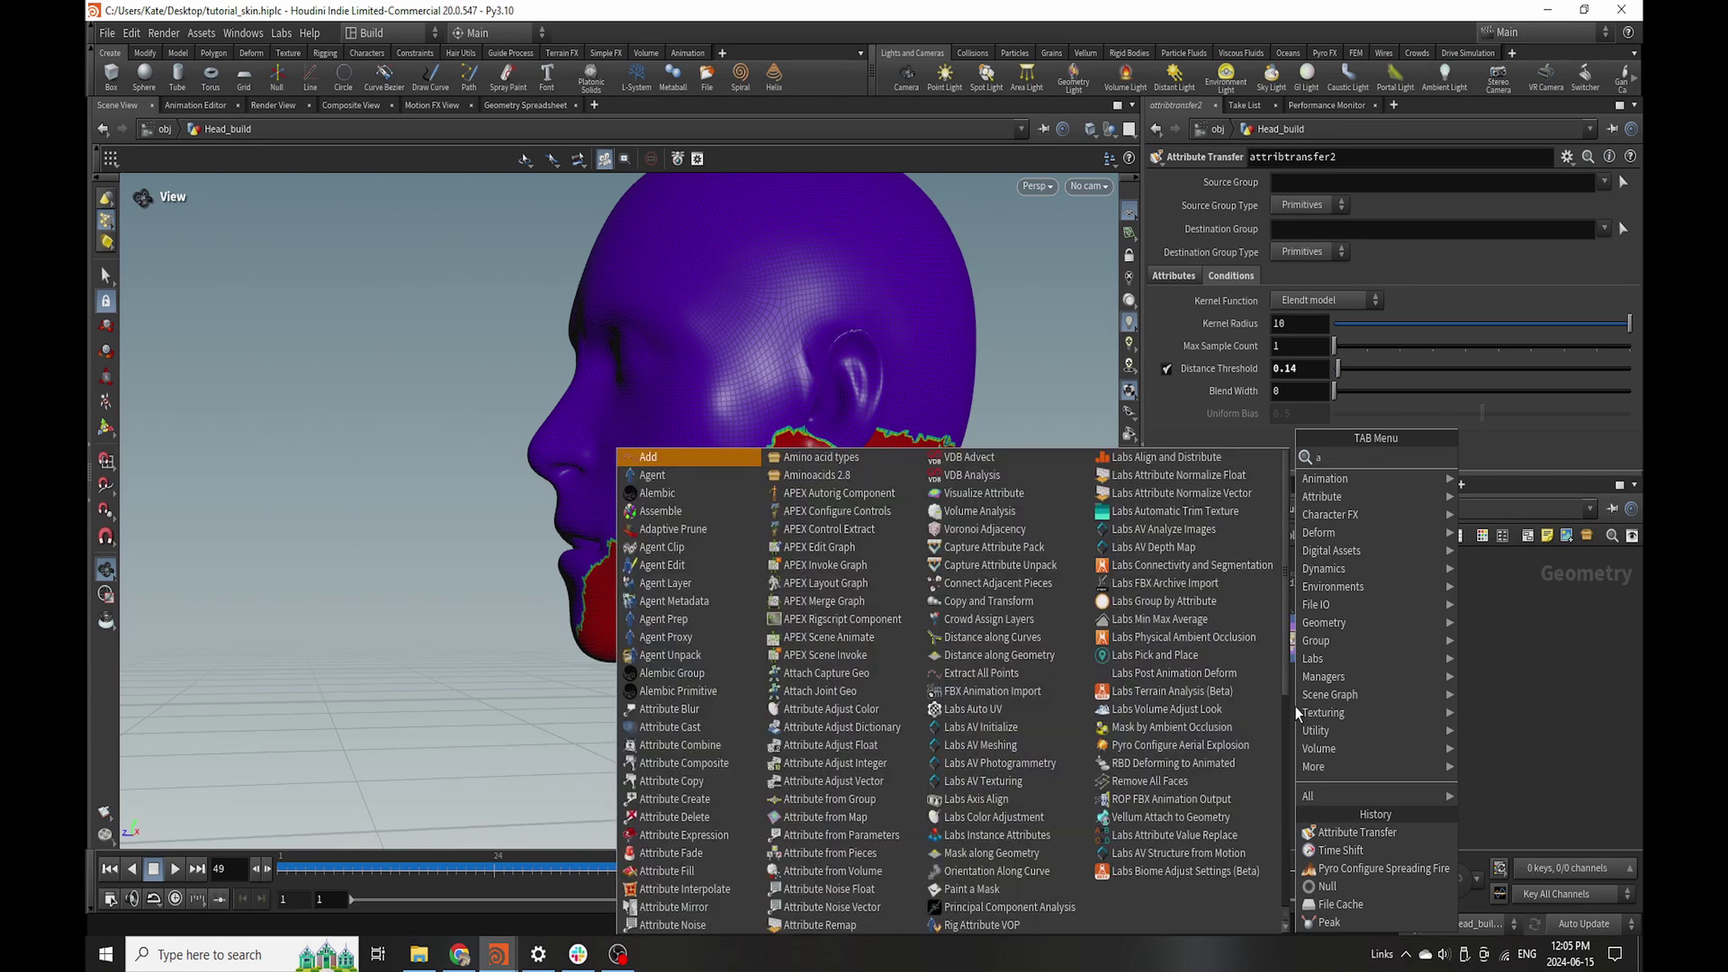
text(tt)
click(1064, 458)
click(1230, 715)
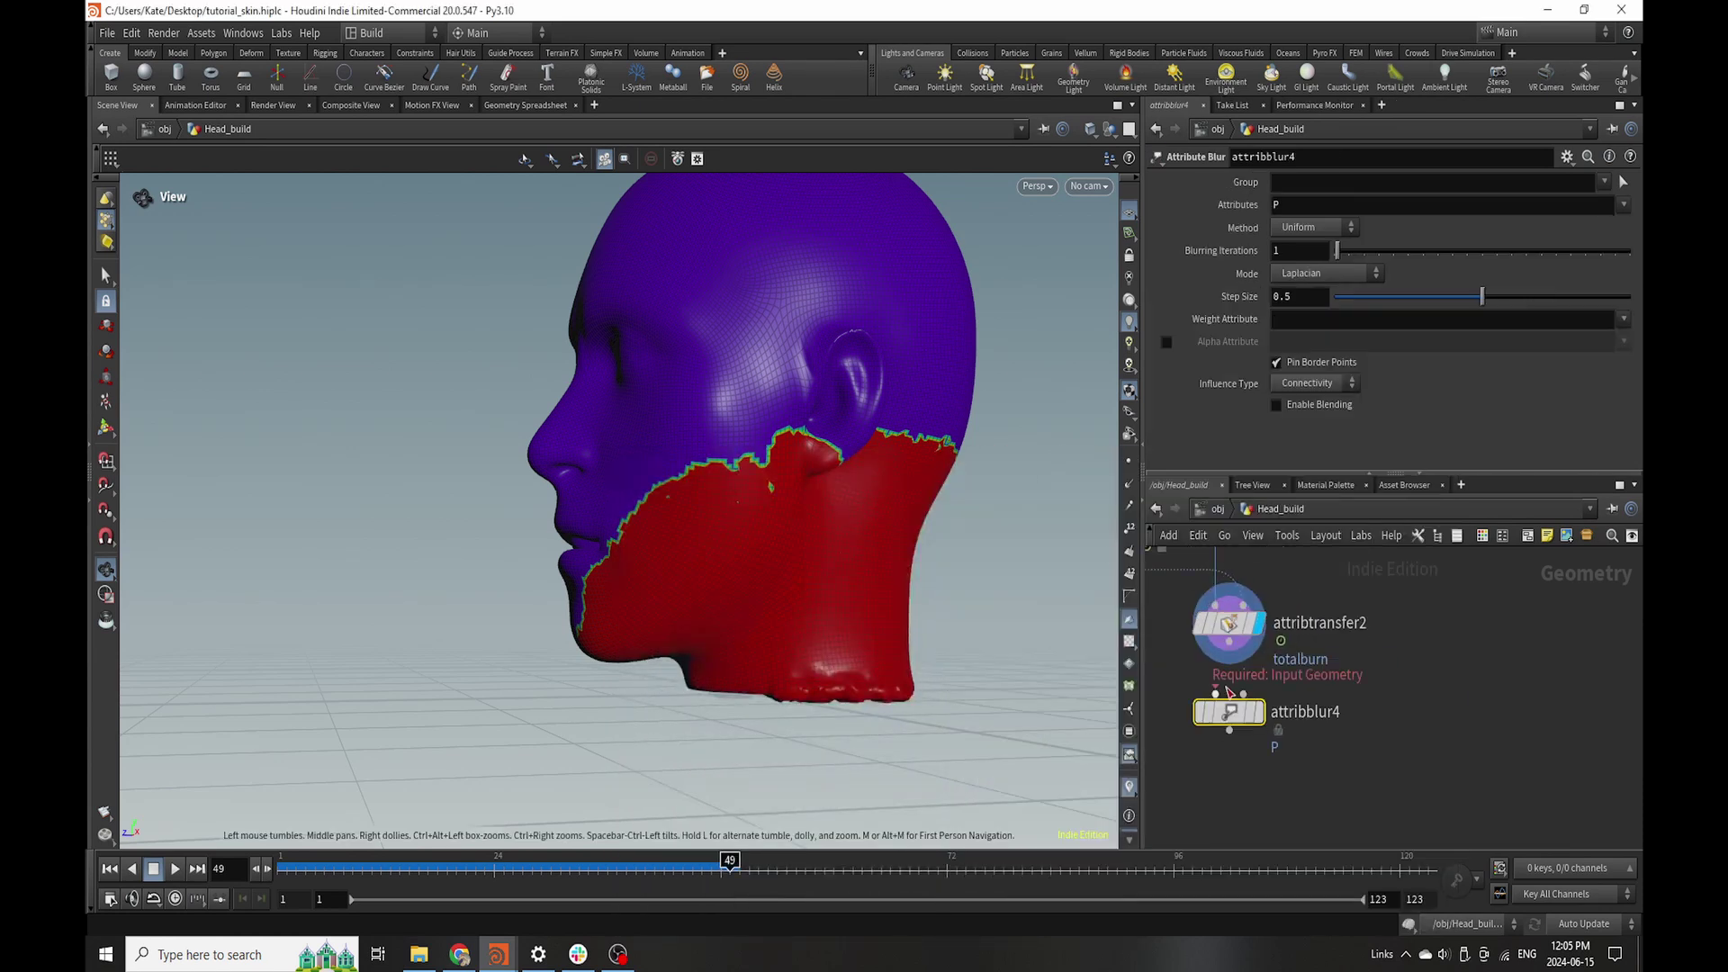
drag(1216, 694, 1229, 641)
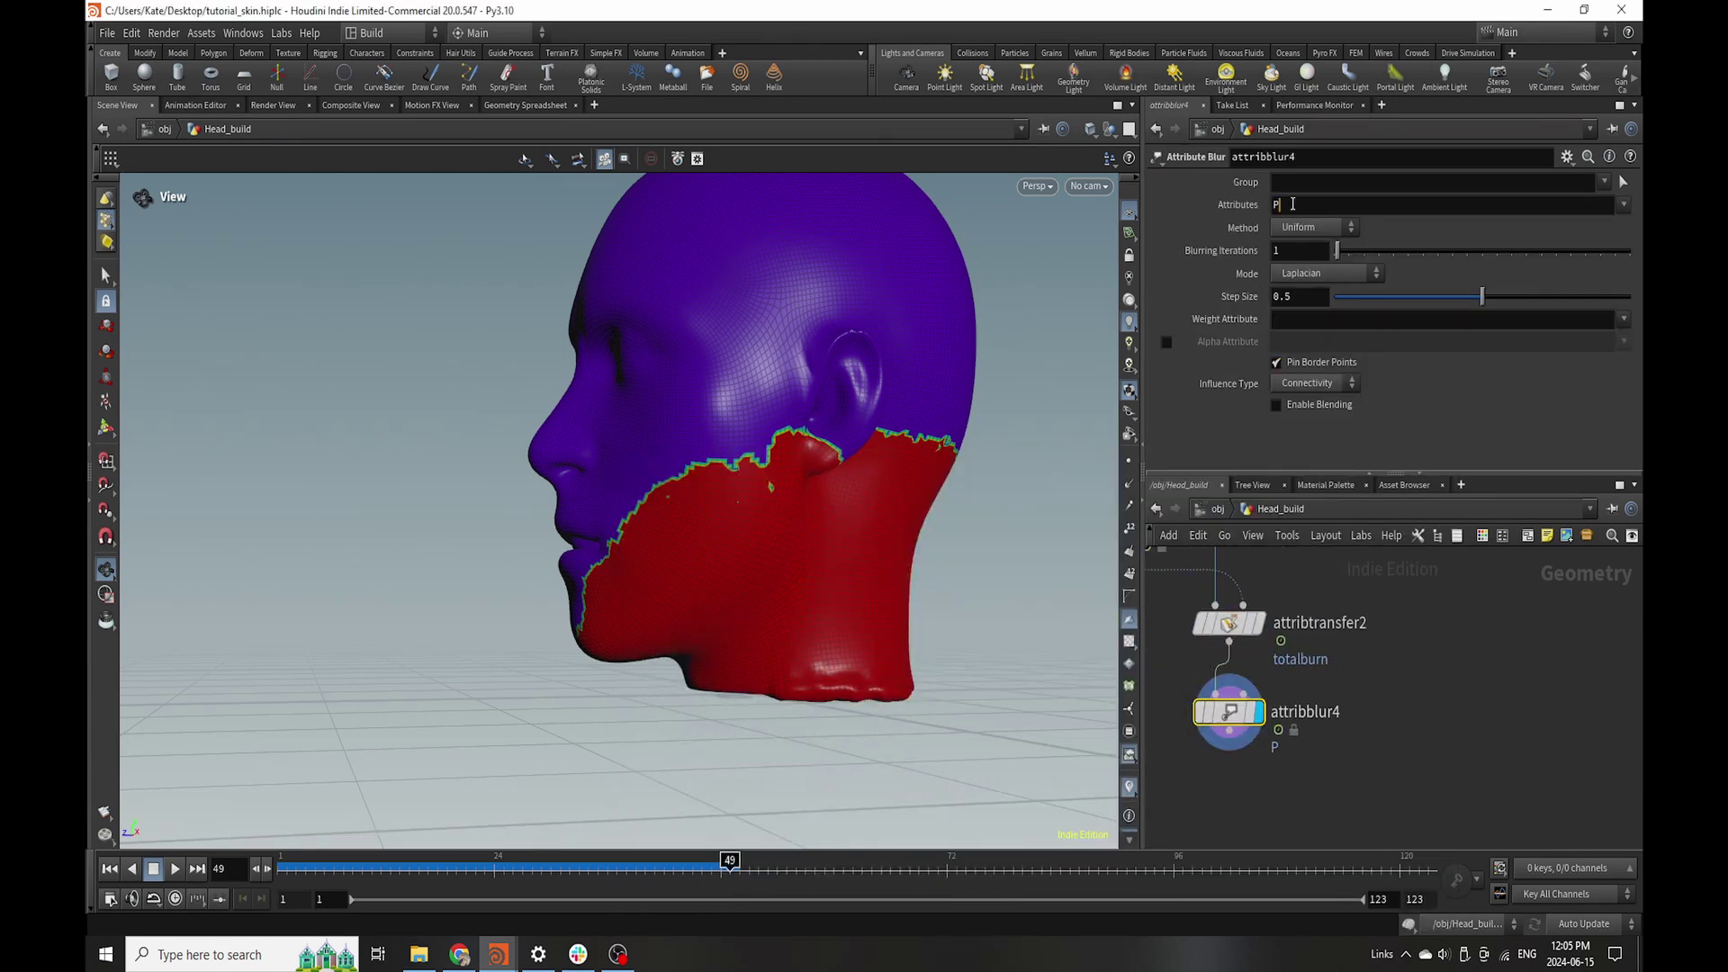
- Replace the blurred attribute P with totalburn on attribblur4
key(BackSpace)
key(Return)
click(1623, 204)
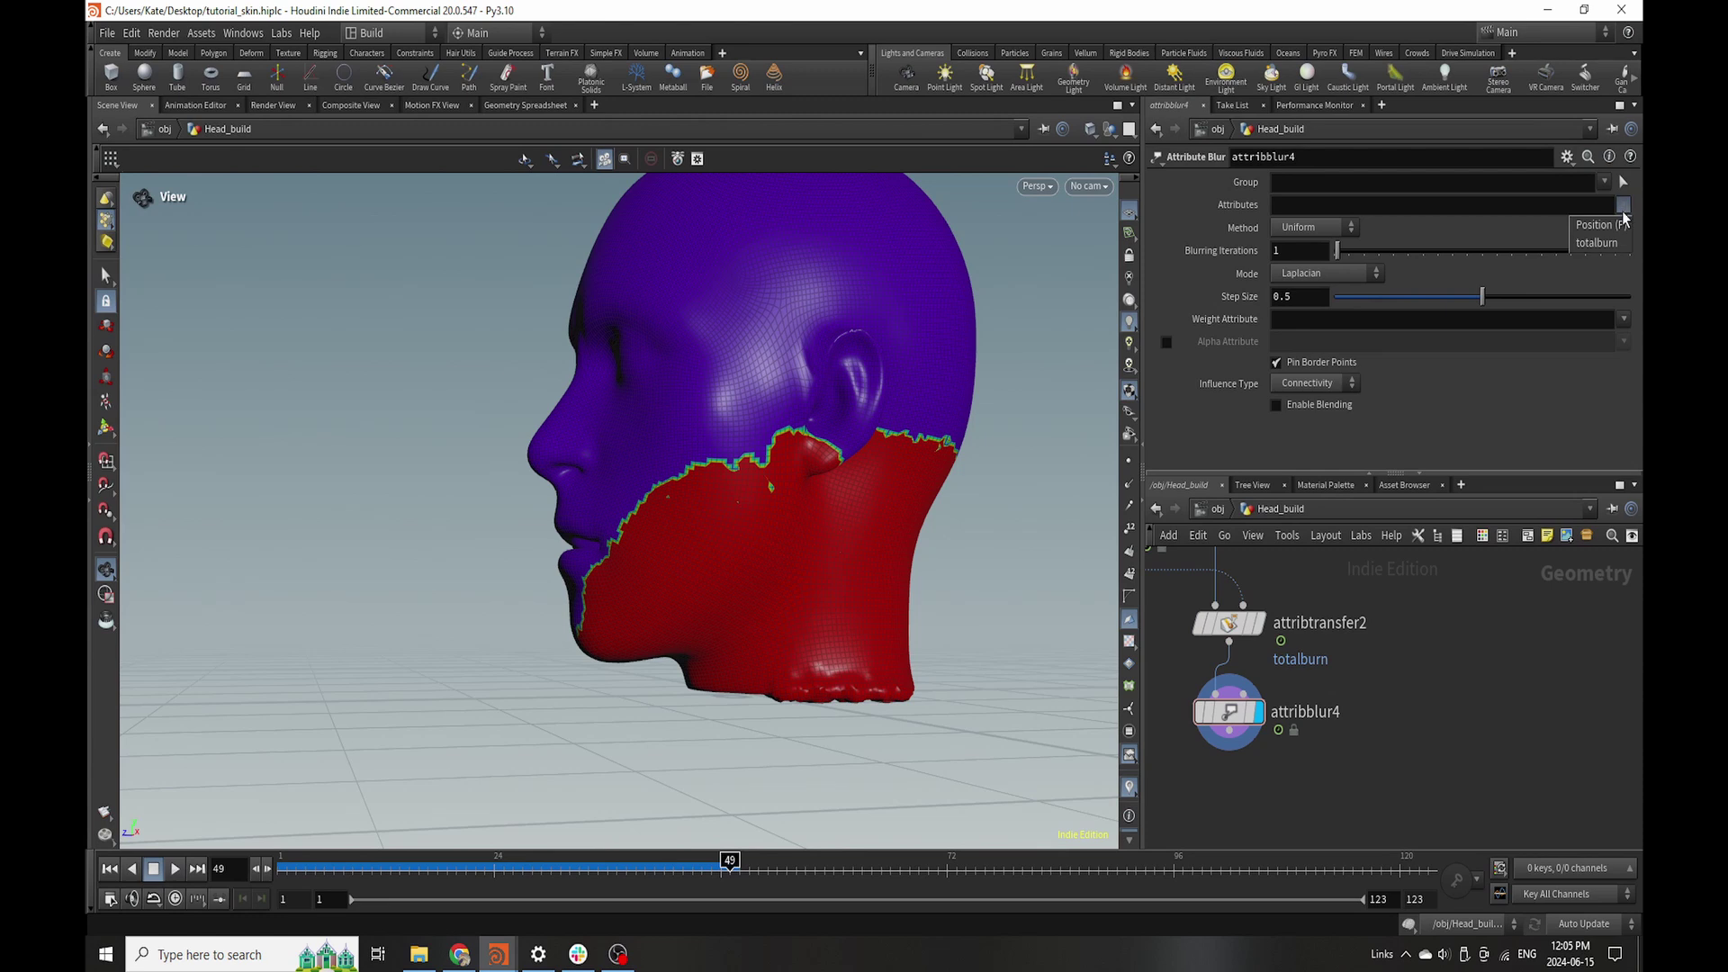
click(1601, 242)
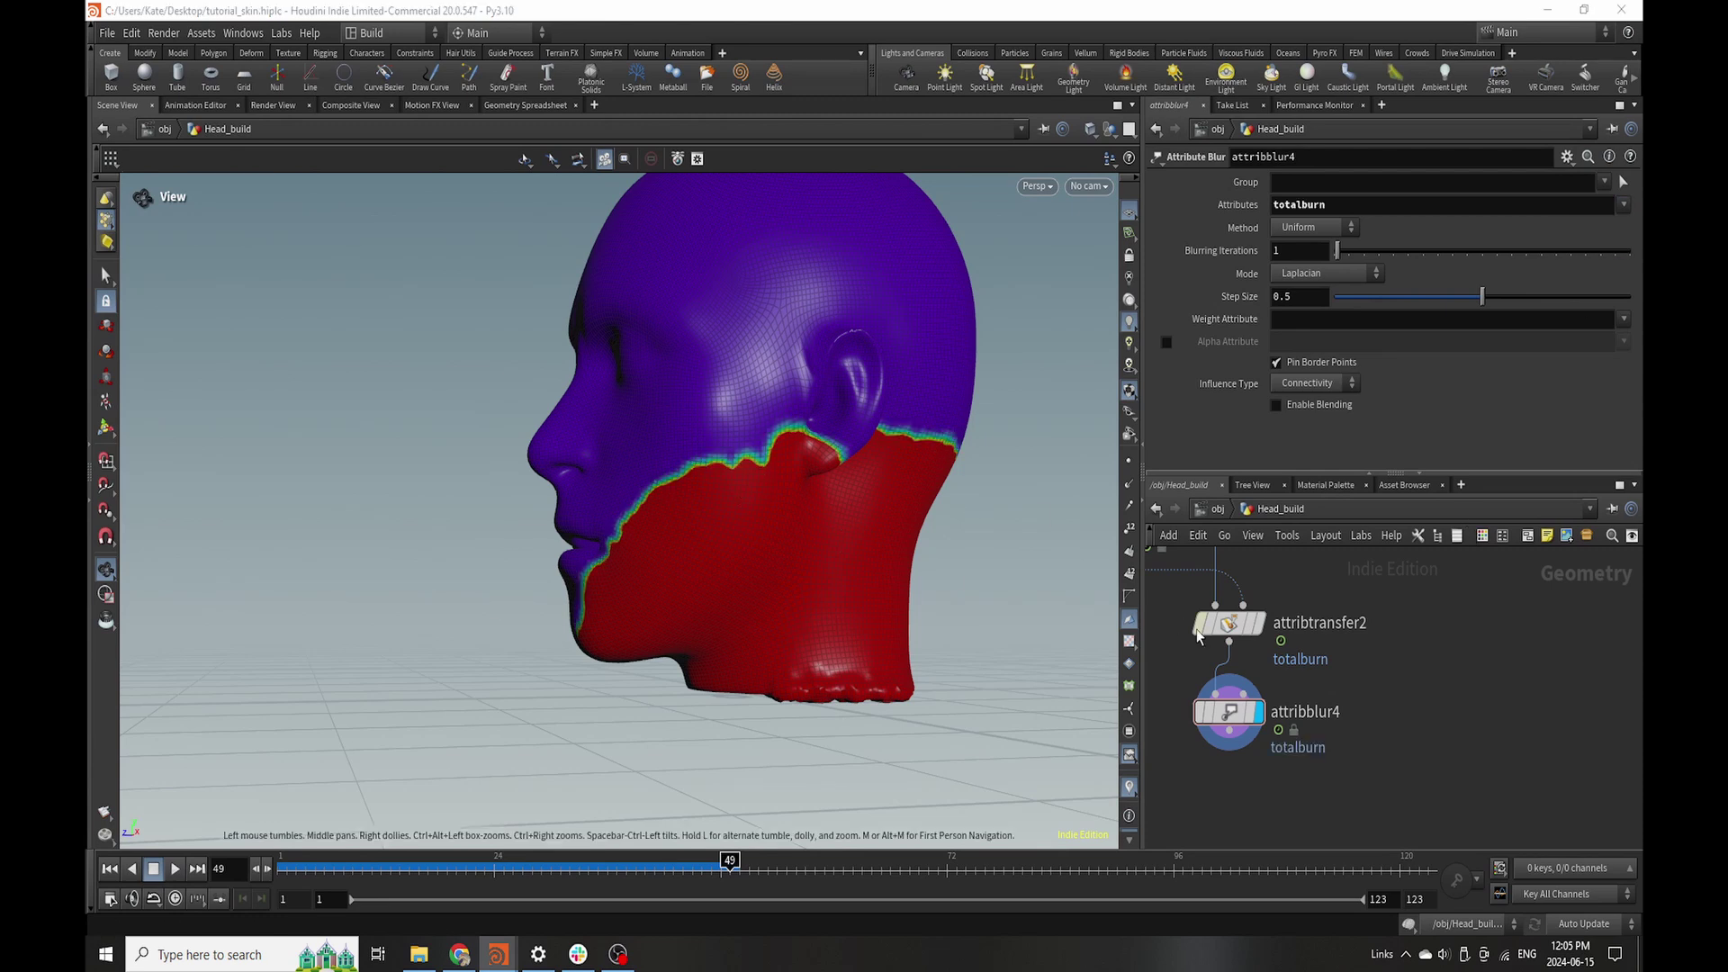
- Add a Point Deform node below attribblur4 with attribblur4 feeding its first input
scroll(1260, 684, down, 5)
scroll(1260, 723, up, 4)
right_click(1259, 723)
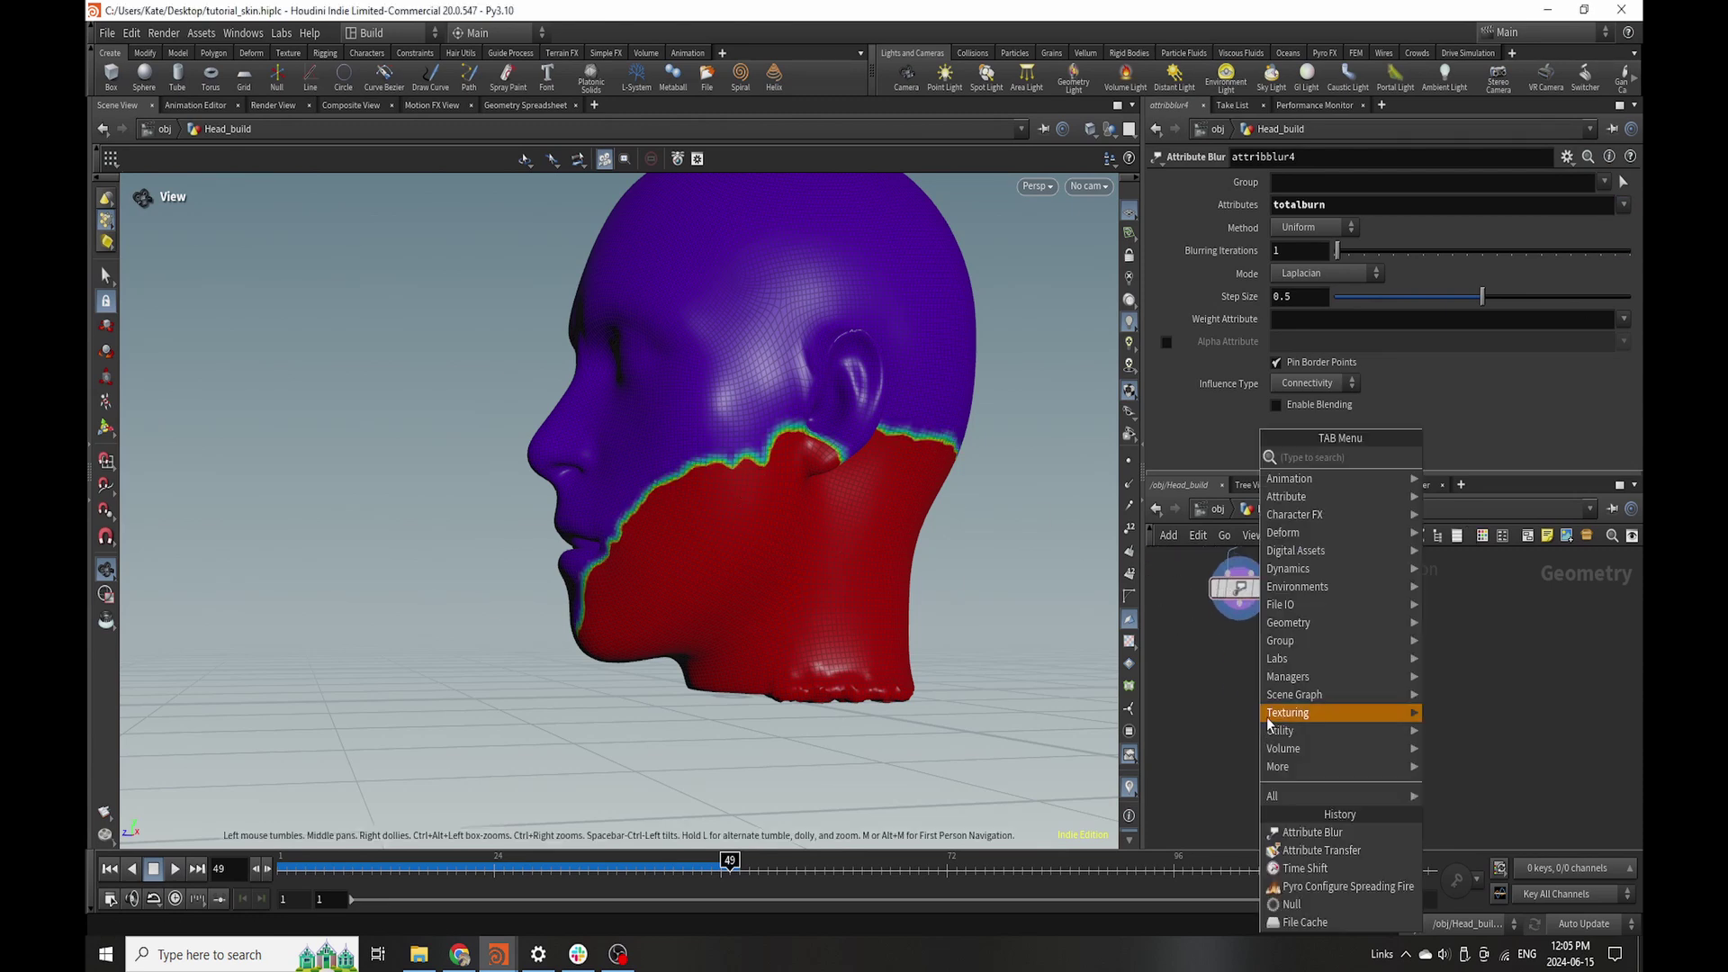
mouse_move(1268, 722)
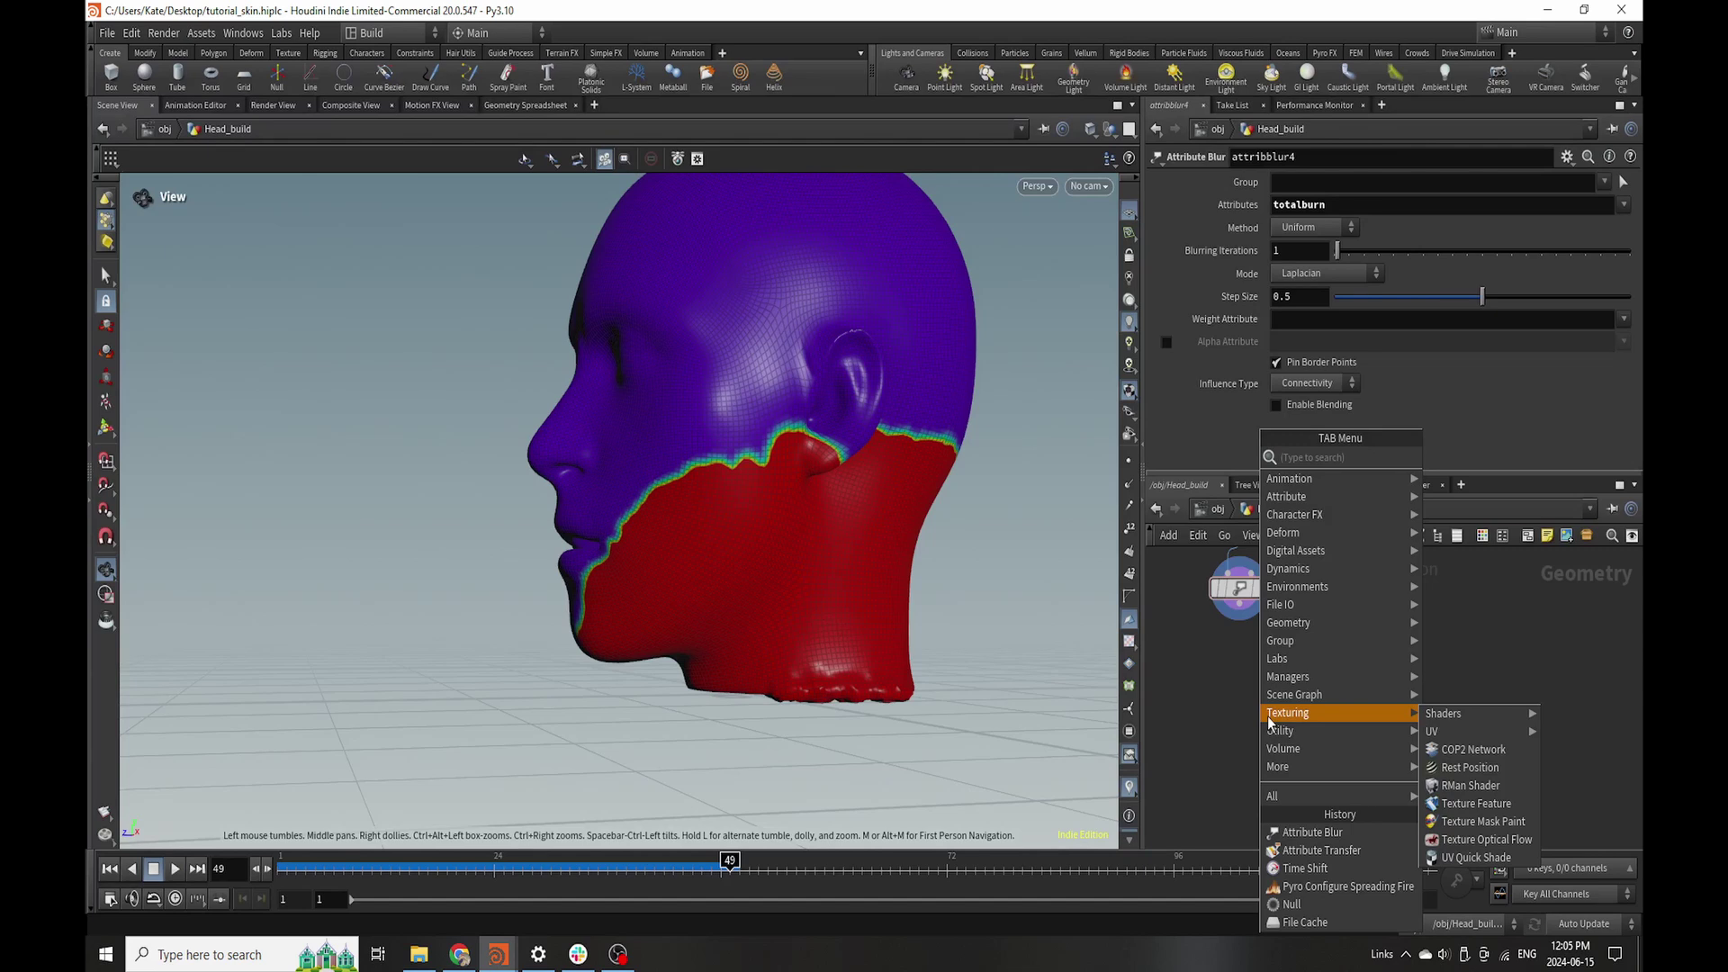
text(point)
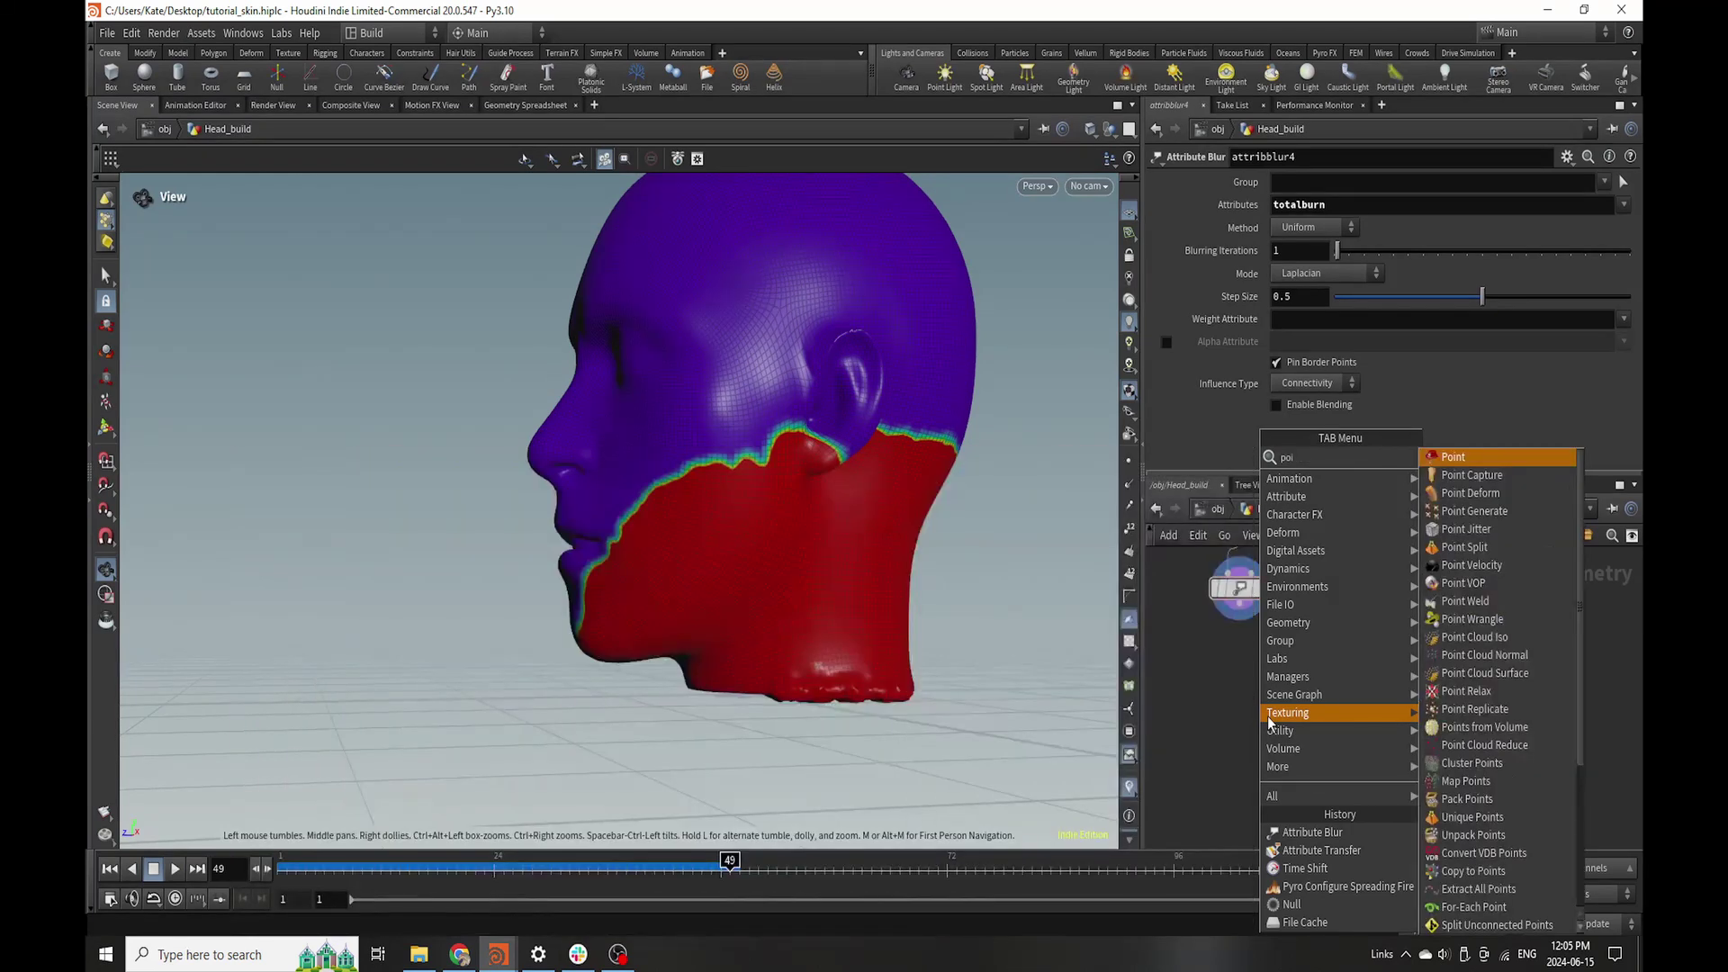
click(1472, 493)
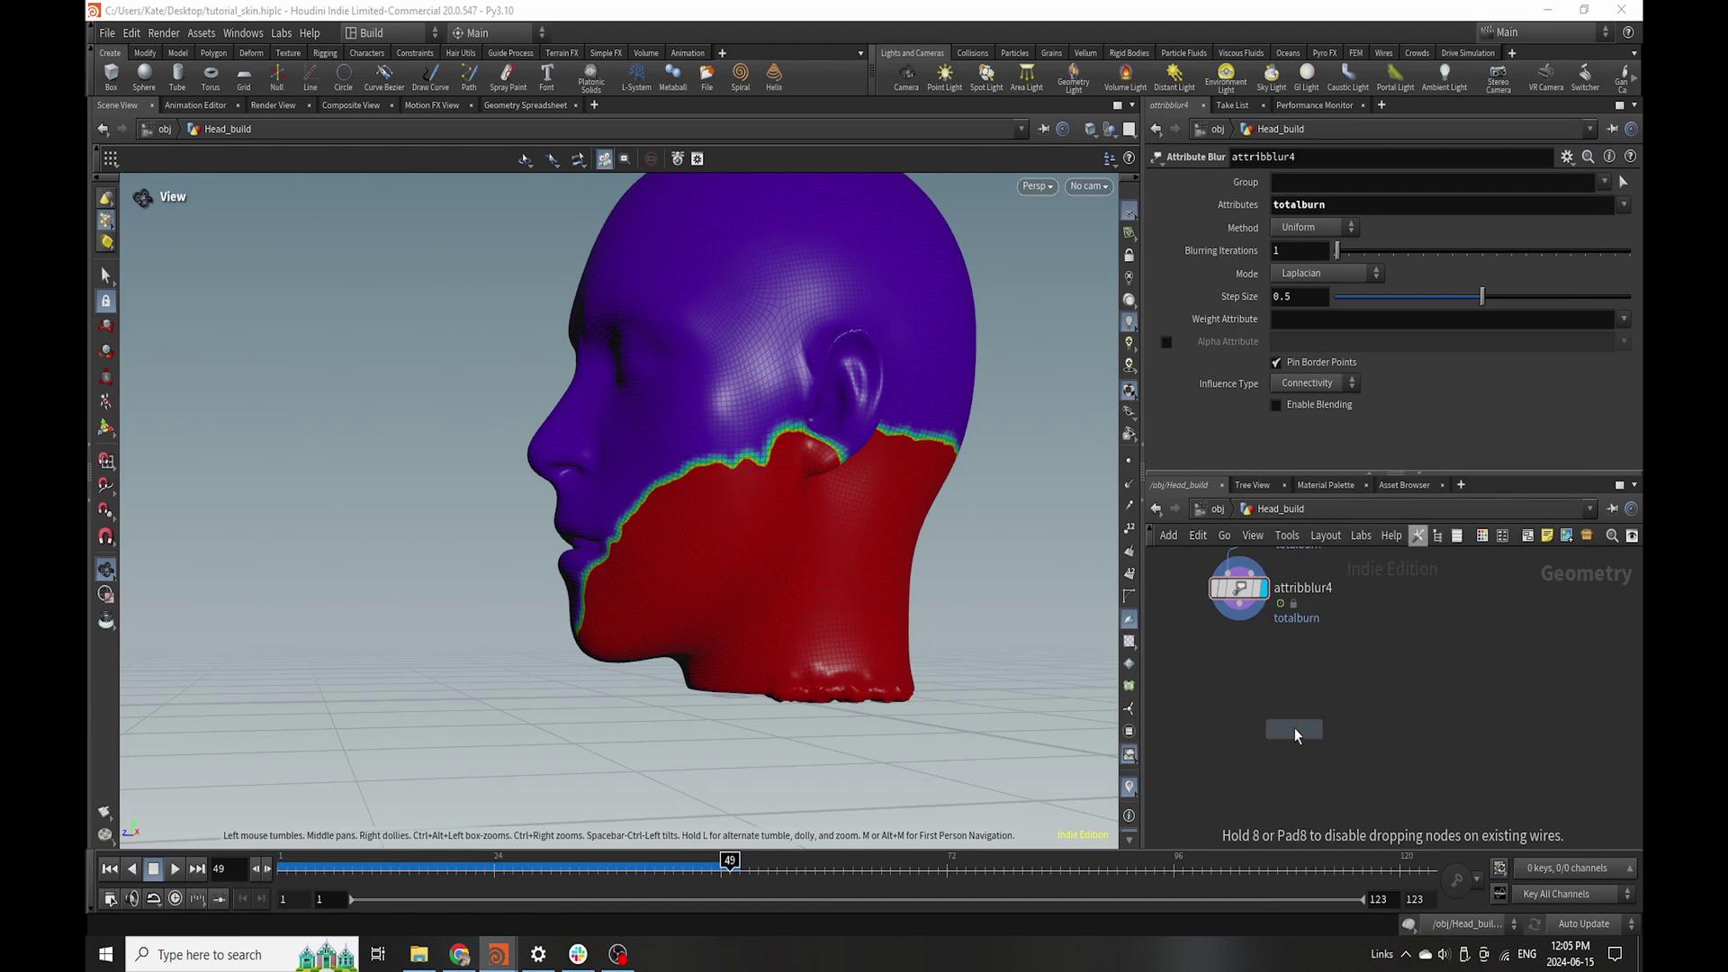
key(h)
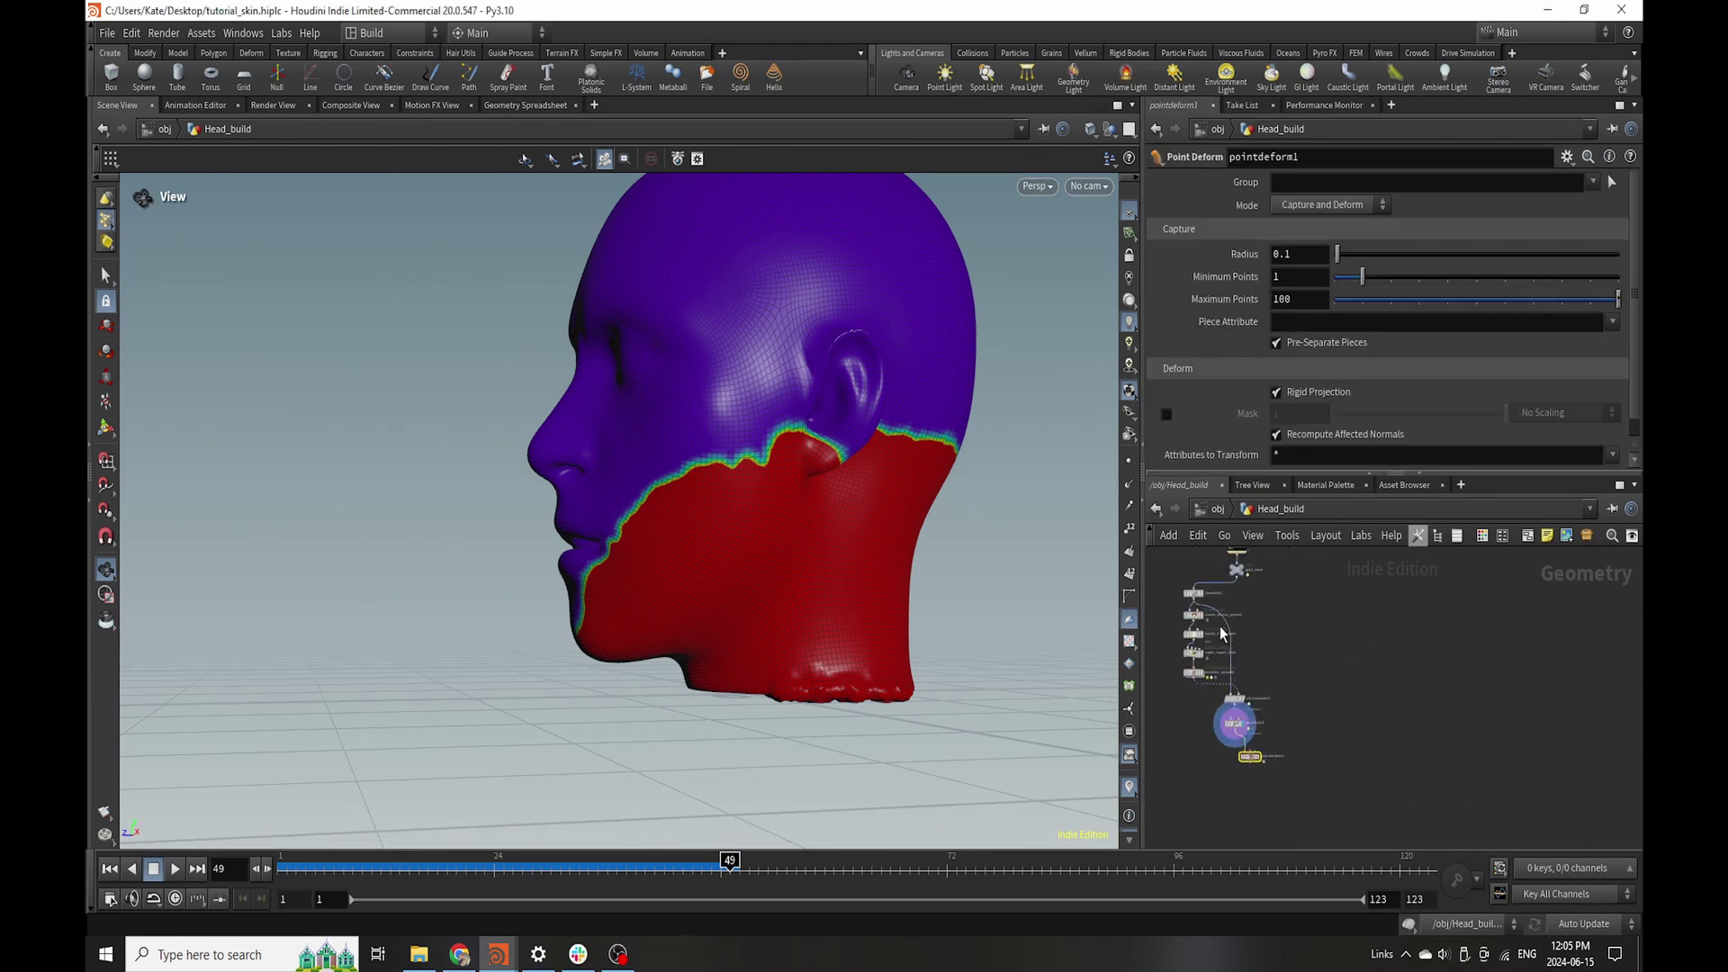
- Wire timeshift1 and the animated head node above it into pointdeform1's second and third inputs, and display pointdeform1
drag(1181, 590, 1263, 807)
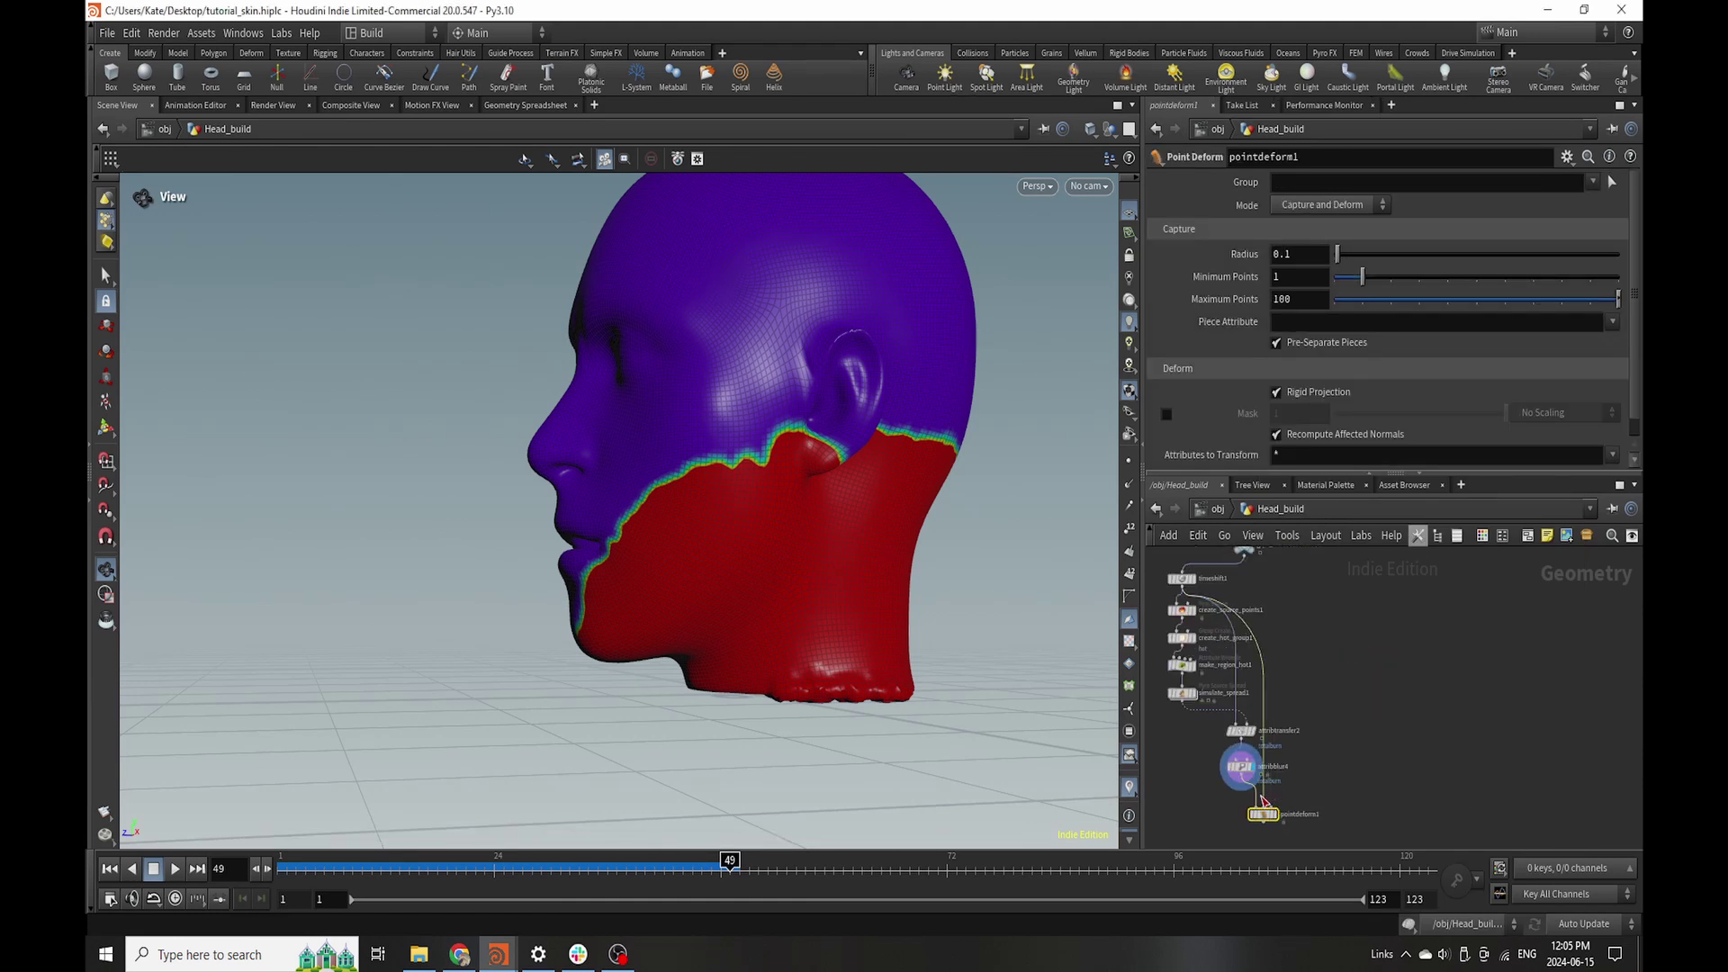
scroll(1274, 697, down, 3)
scroll(1275, 688, up, 3)
drag(1243, 579, 1271, 823)
scroll(1323, 765, up, 3)
mouse_move(1306, 803)
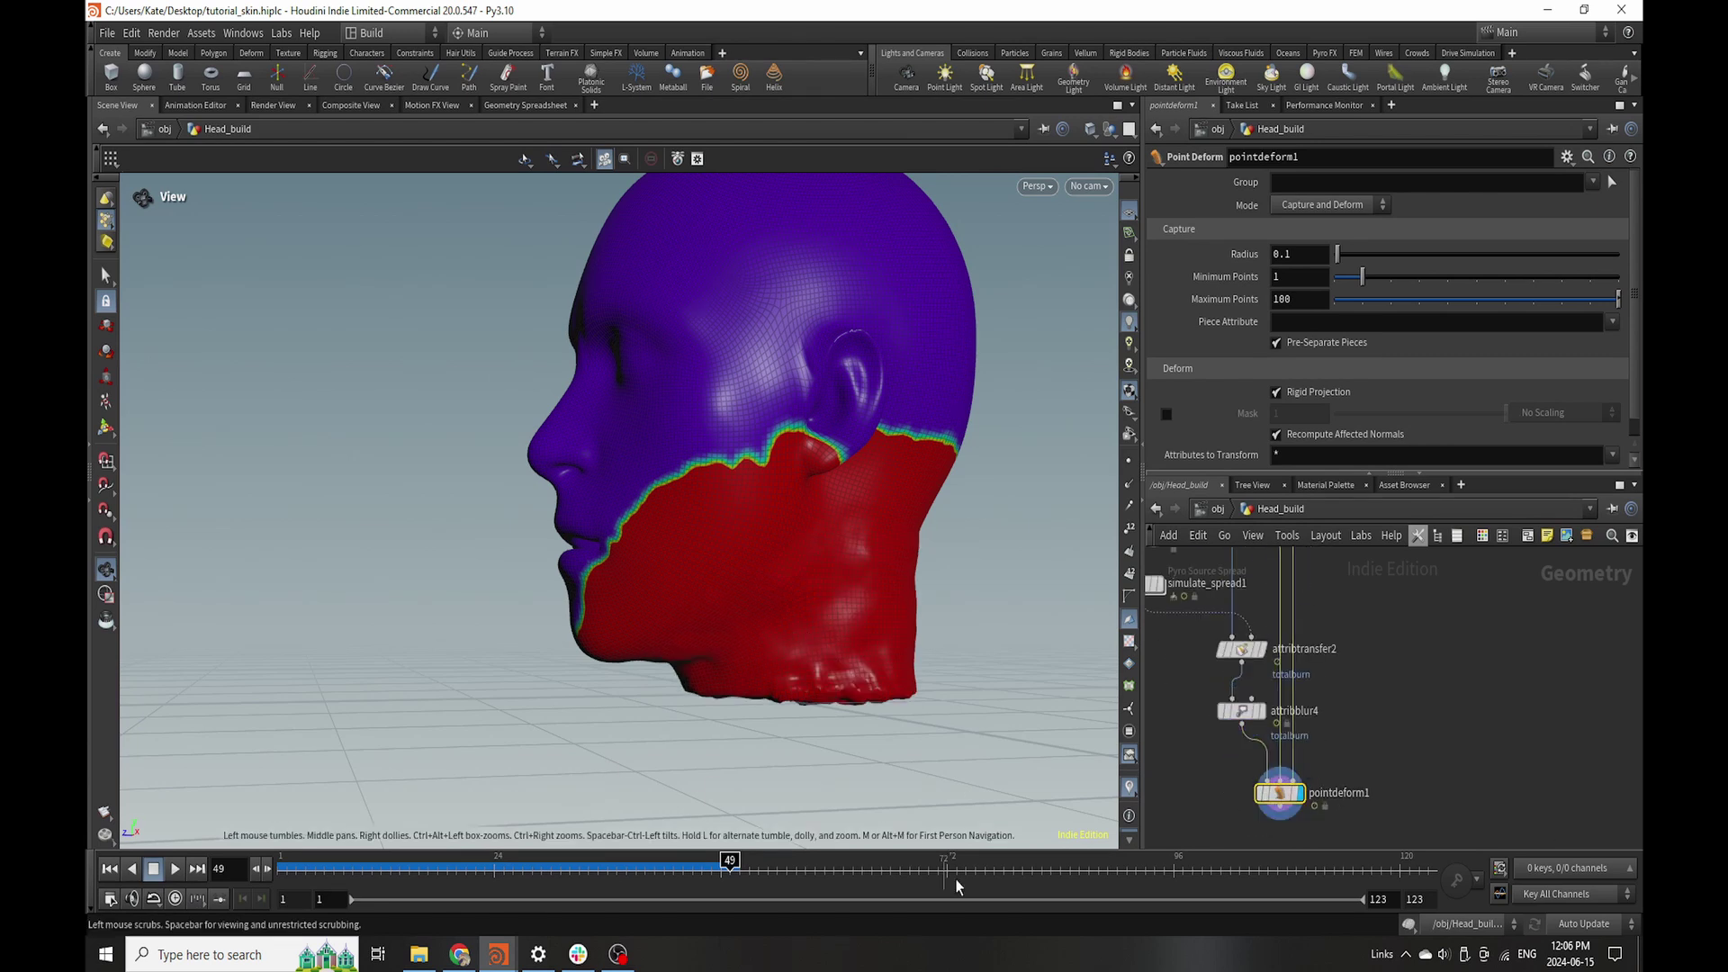
- Simulate up to frame 122 and scrub back to frame 71 to examine the burn spreading over the deforming head
click(1419, 868)
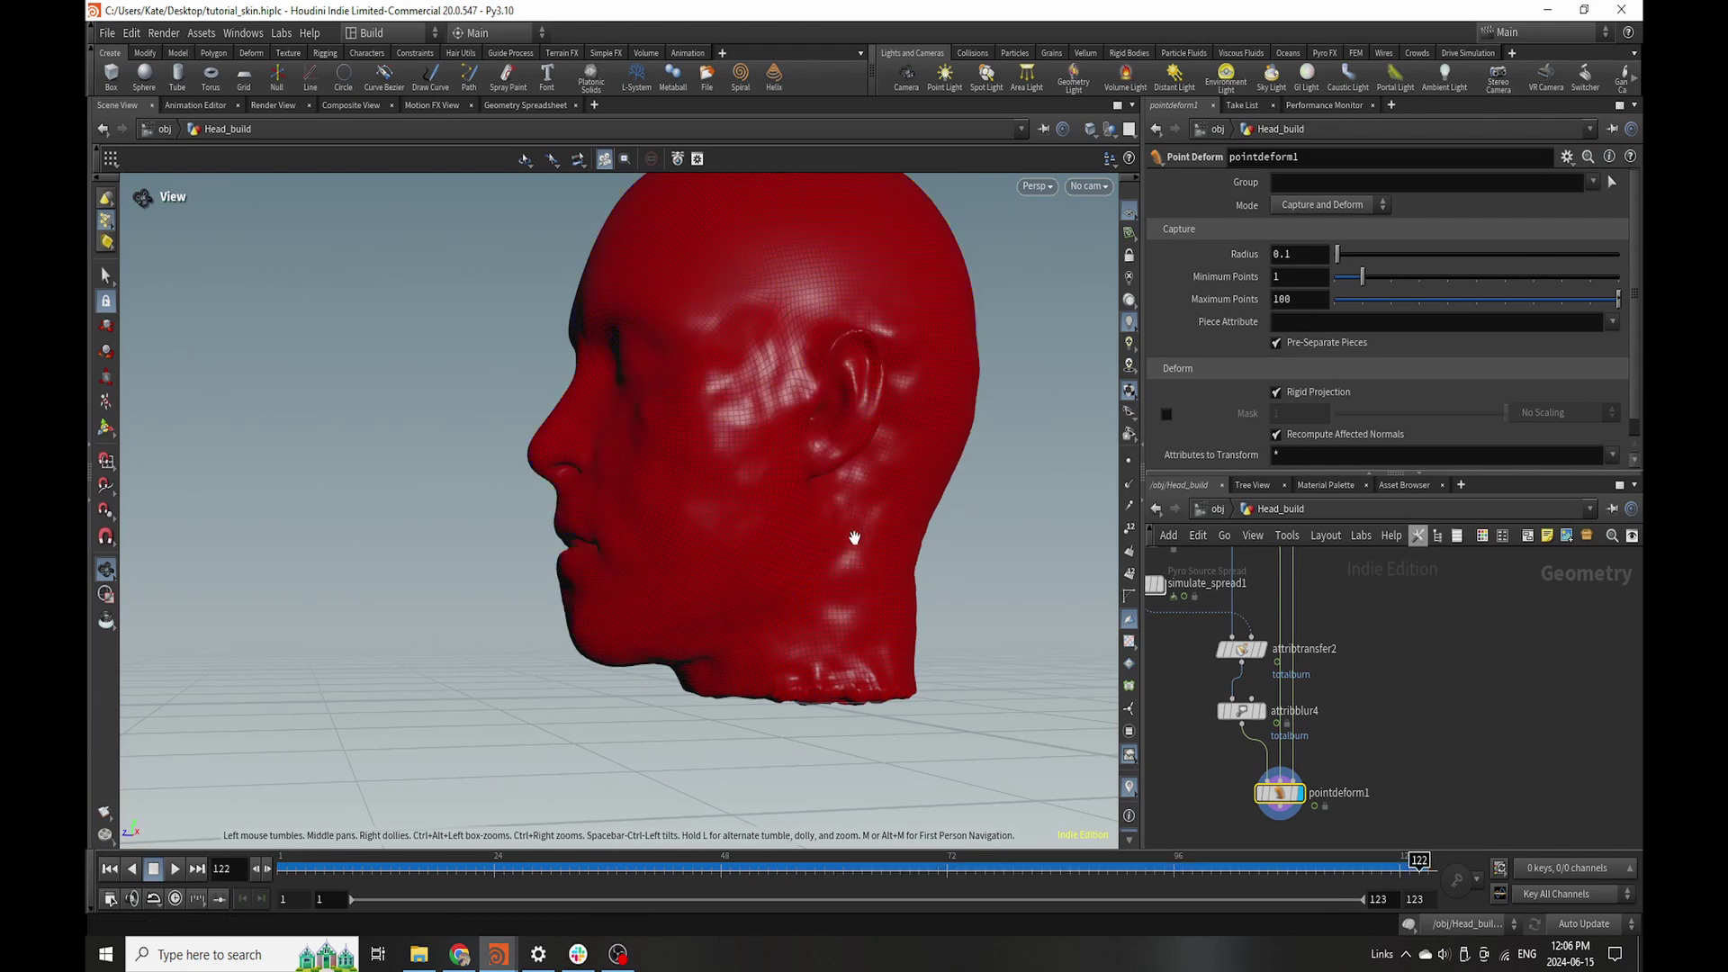
mouse_move(848, 544)
mouse_down()
mouse_move(971, 471)
mouse_move(855, 532)
mouse_up()
drag(591, 869, 934, 883)
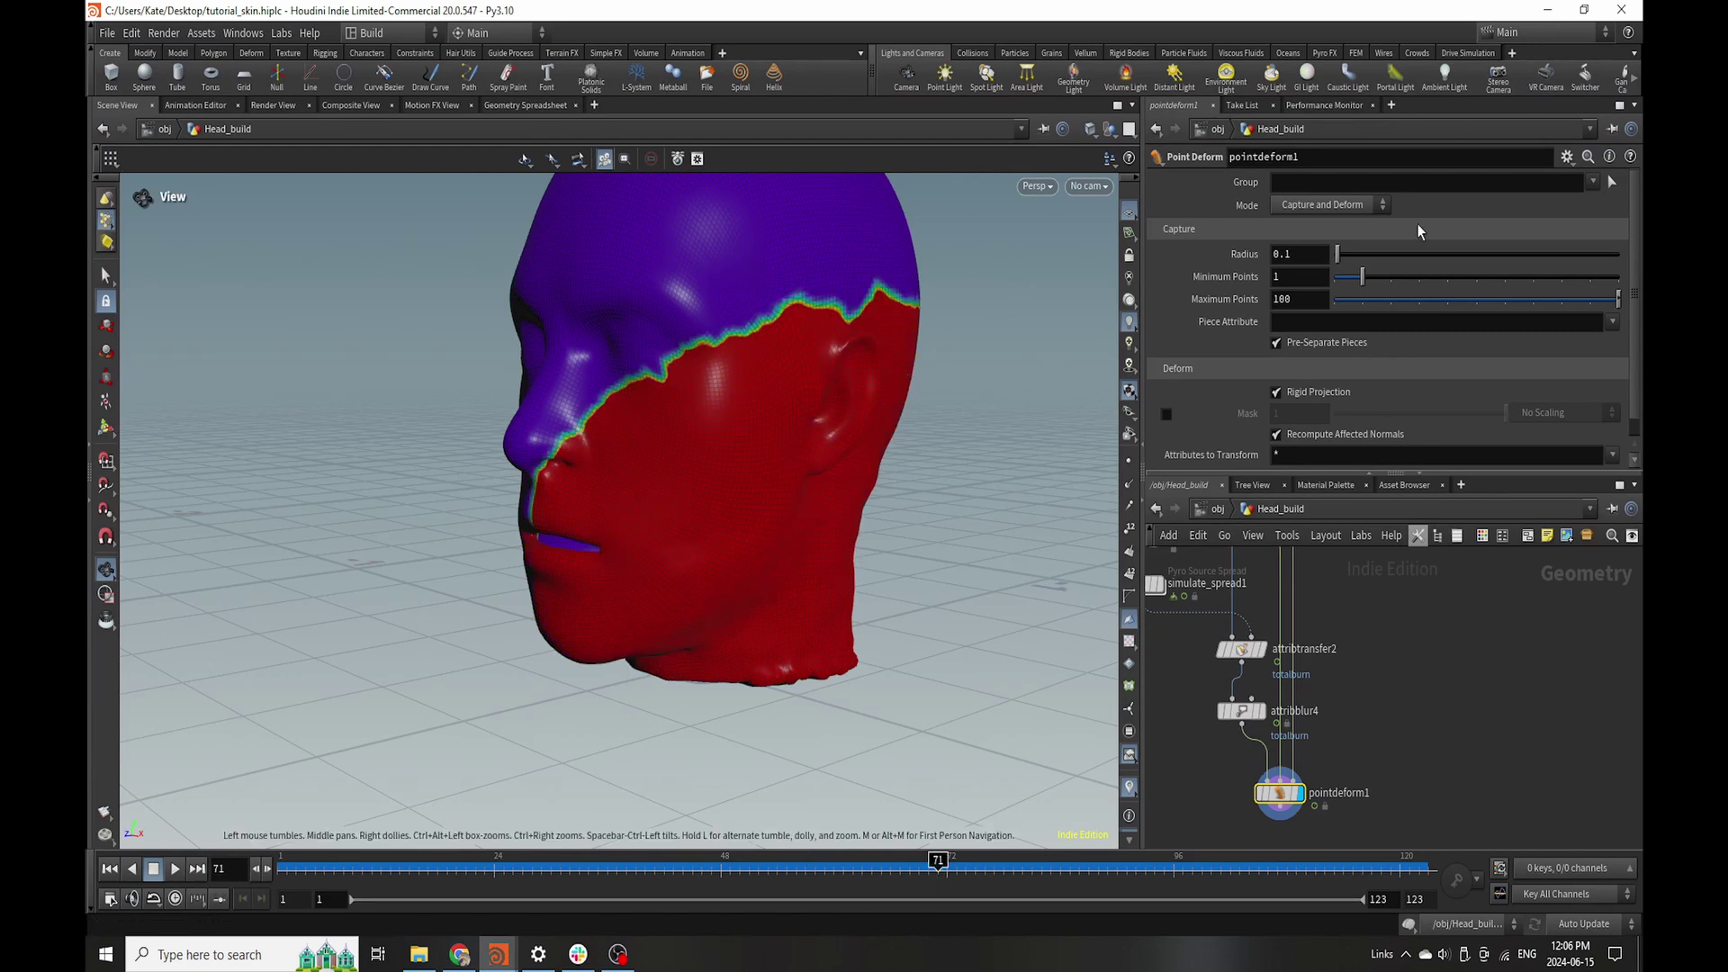
- Set the Diffusion Rate of simulate_spread1 to 1.1 and simulate up to frame 85
scroll(1247, 730, down, 5)
scroll(1240, 715, up, 6)
click(1200, 613)
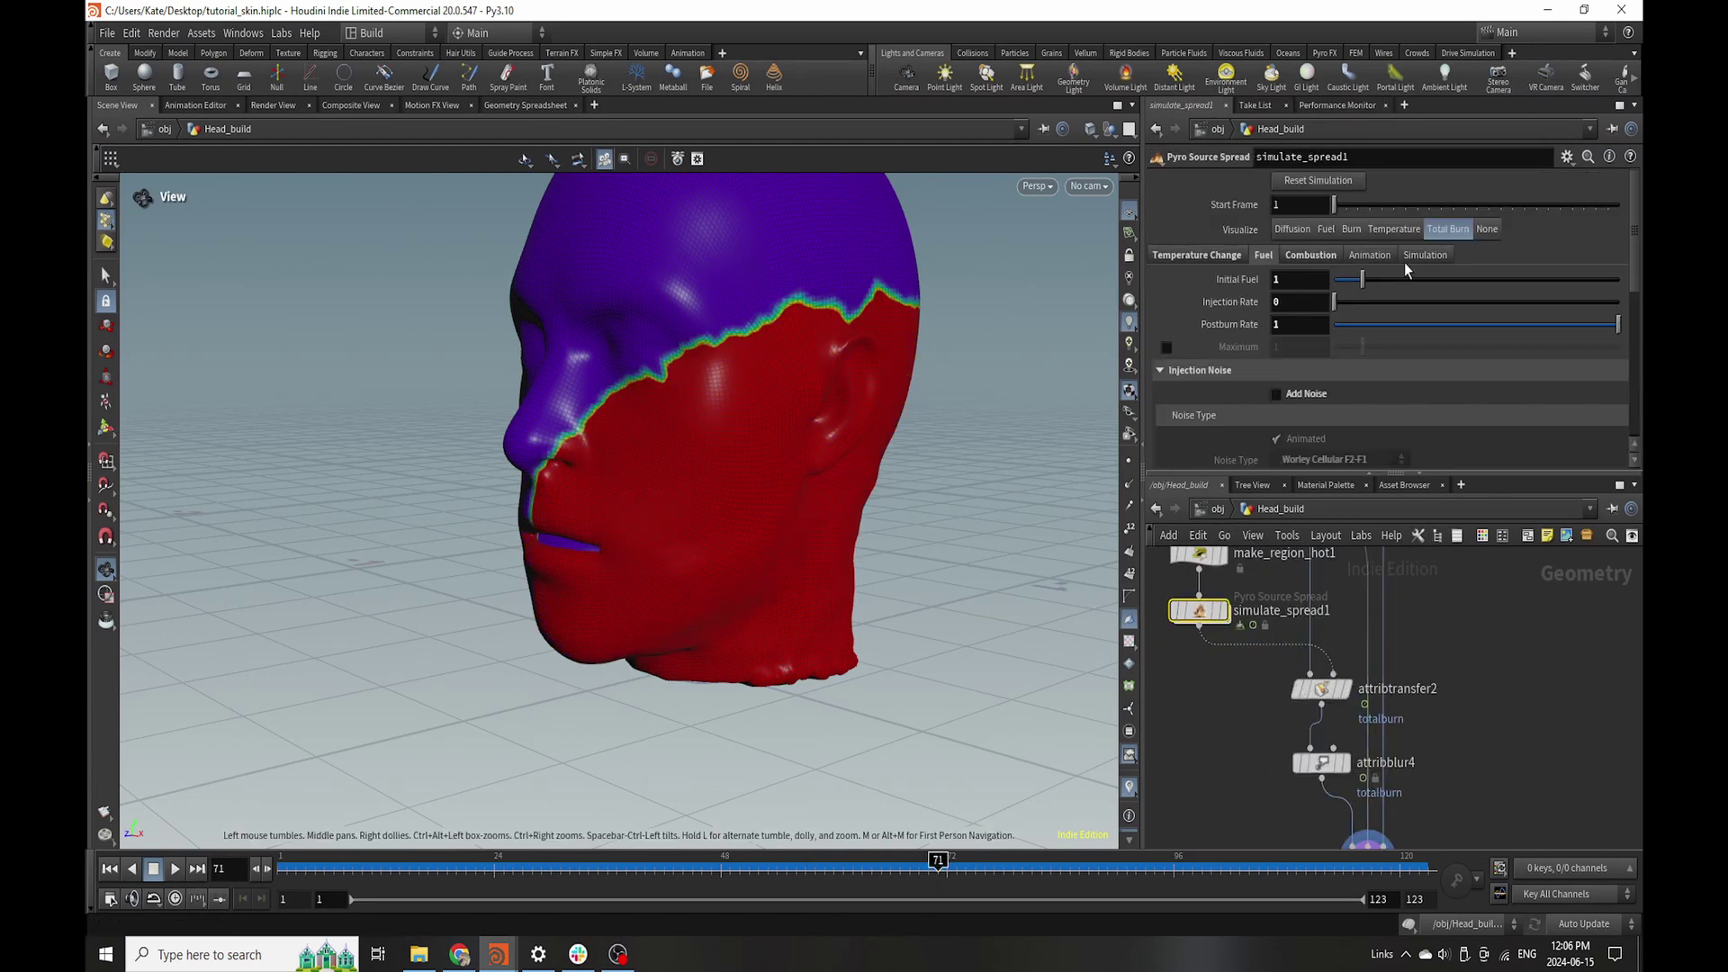
click(1196, 255)
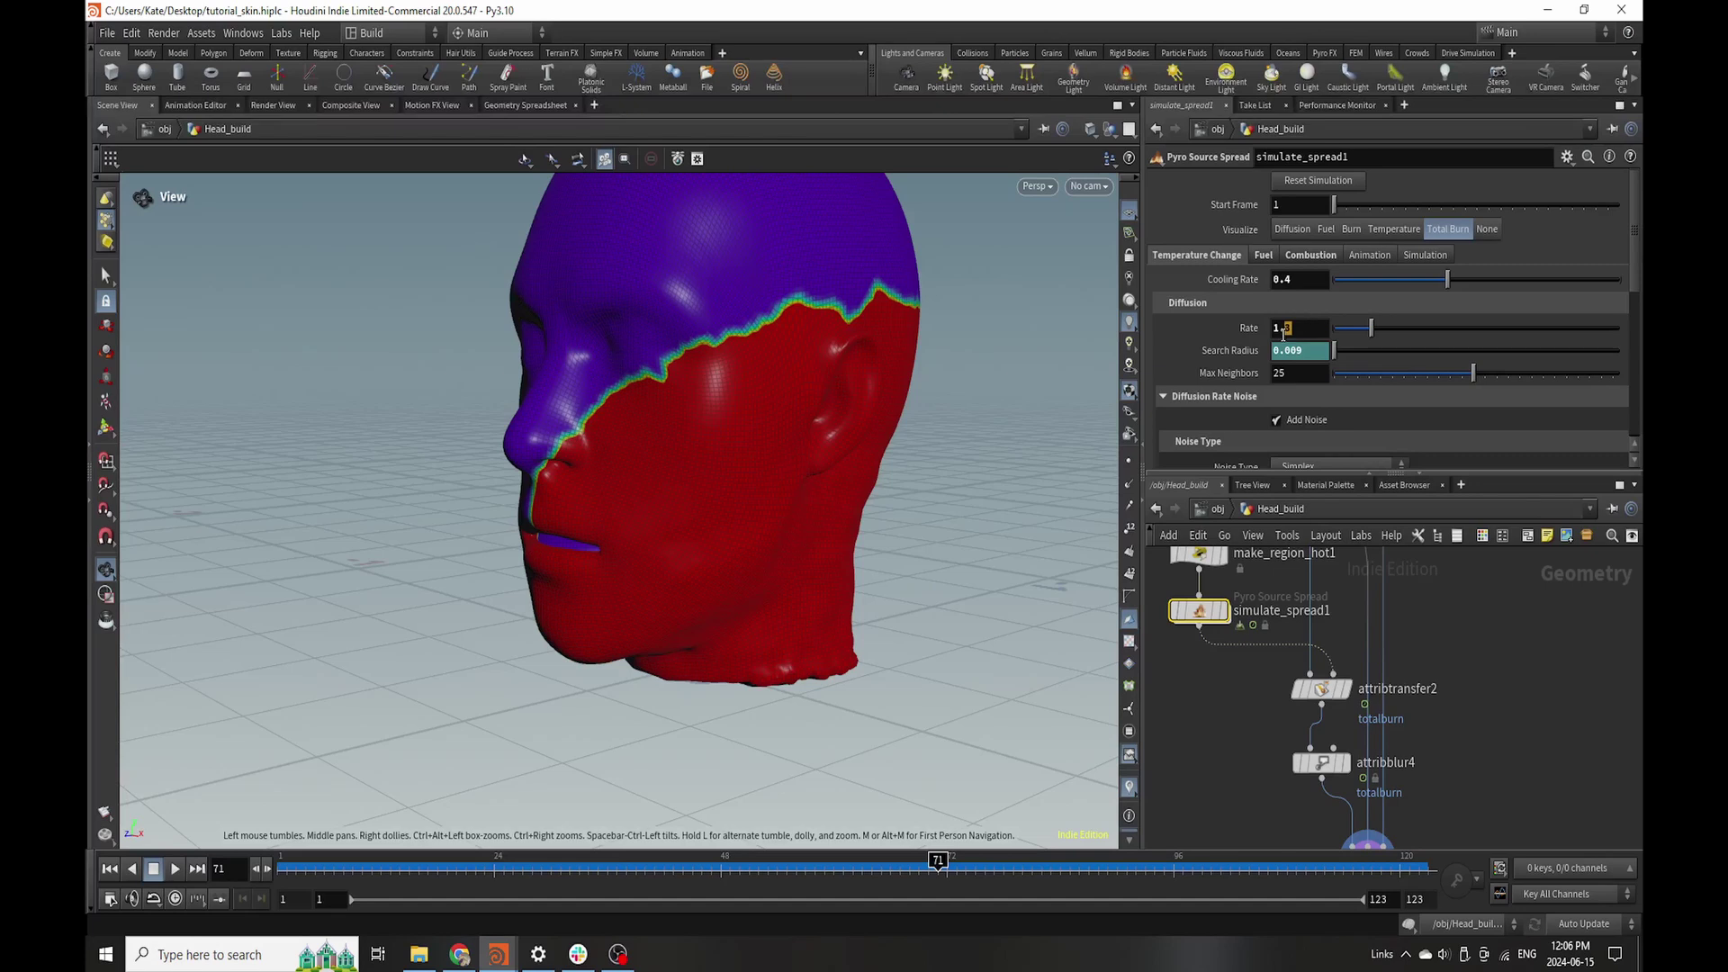
drag(1283, 335, 1282, 336)
text(1)
key(Return)
click(1069, 869)
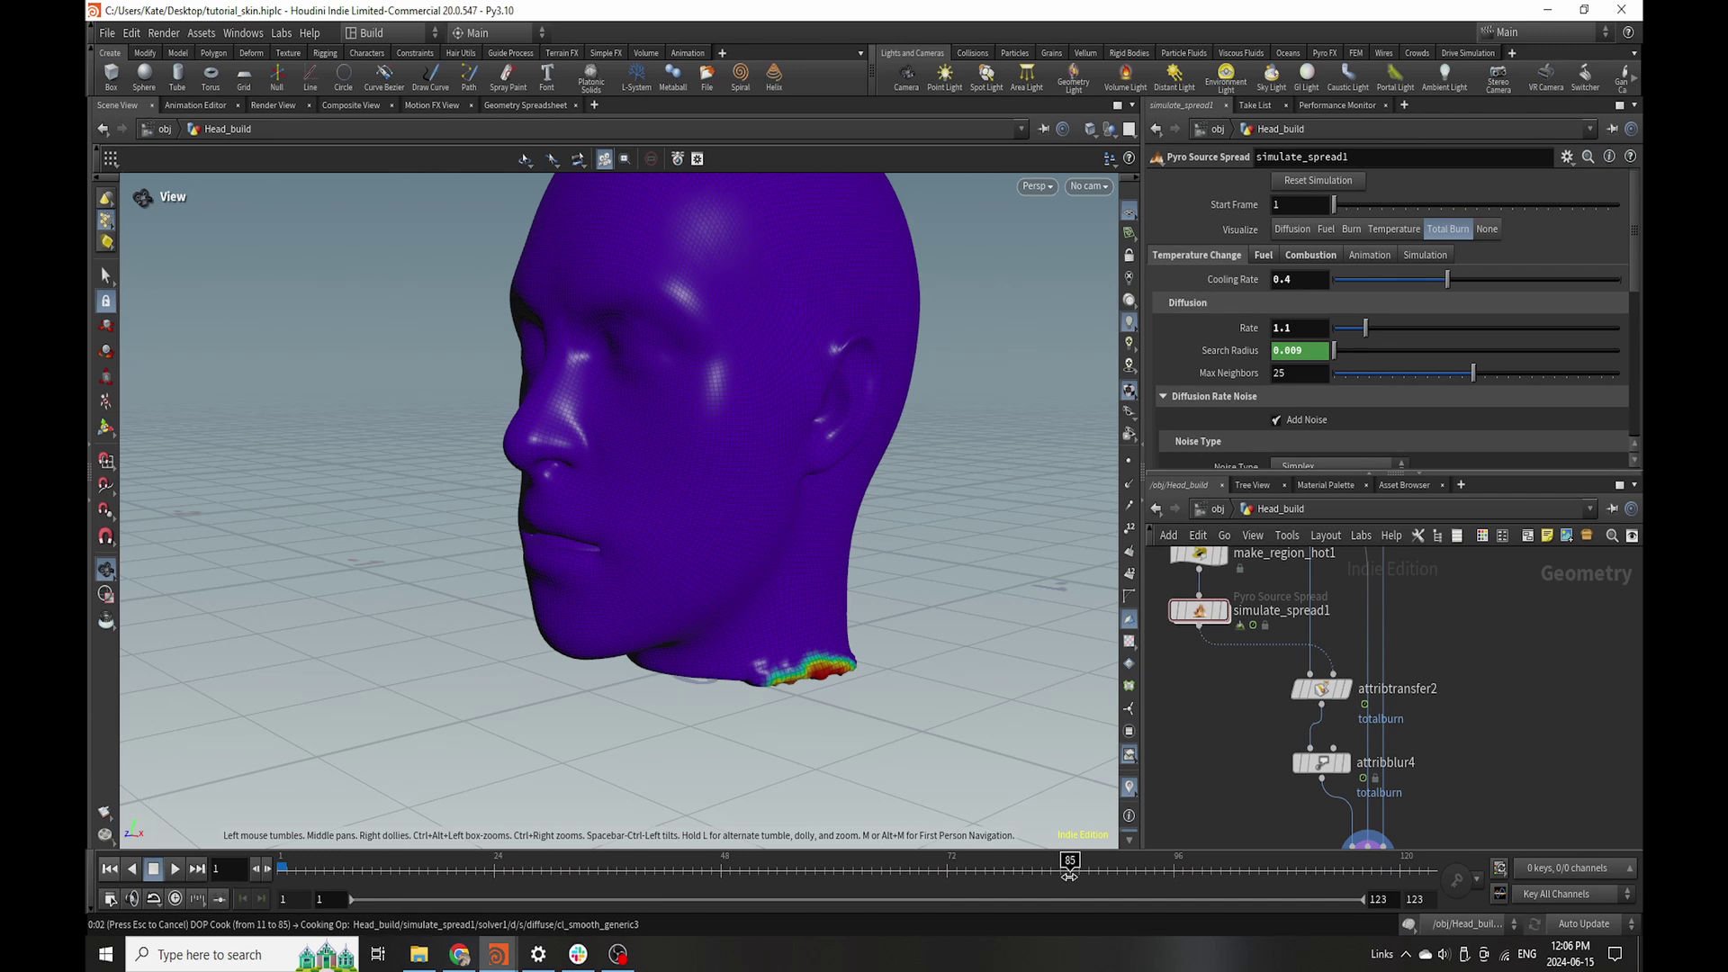
- Inspect the spread on the face at frame 85 and set the Visualize option of simulate_spread1 to None
mouse_move(630, 432)
mouse_down()
mouse_move(725, 451)
mouse_move(617, 474)
mouse_move(655, 484)
mouse_up()
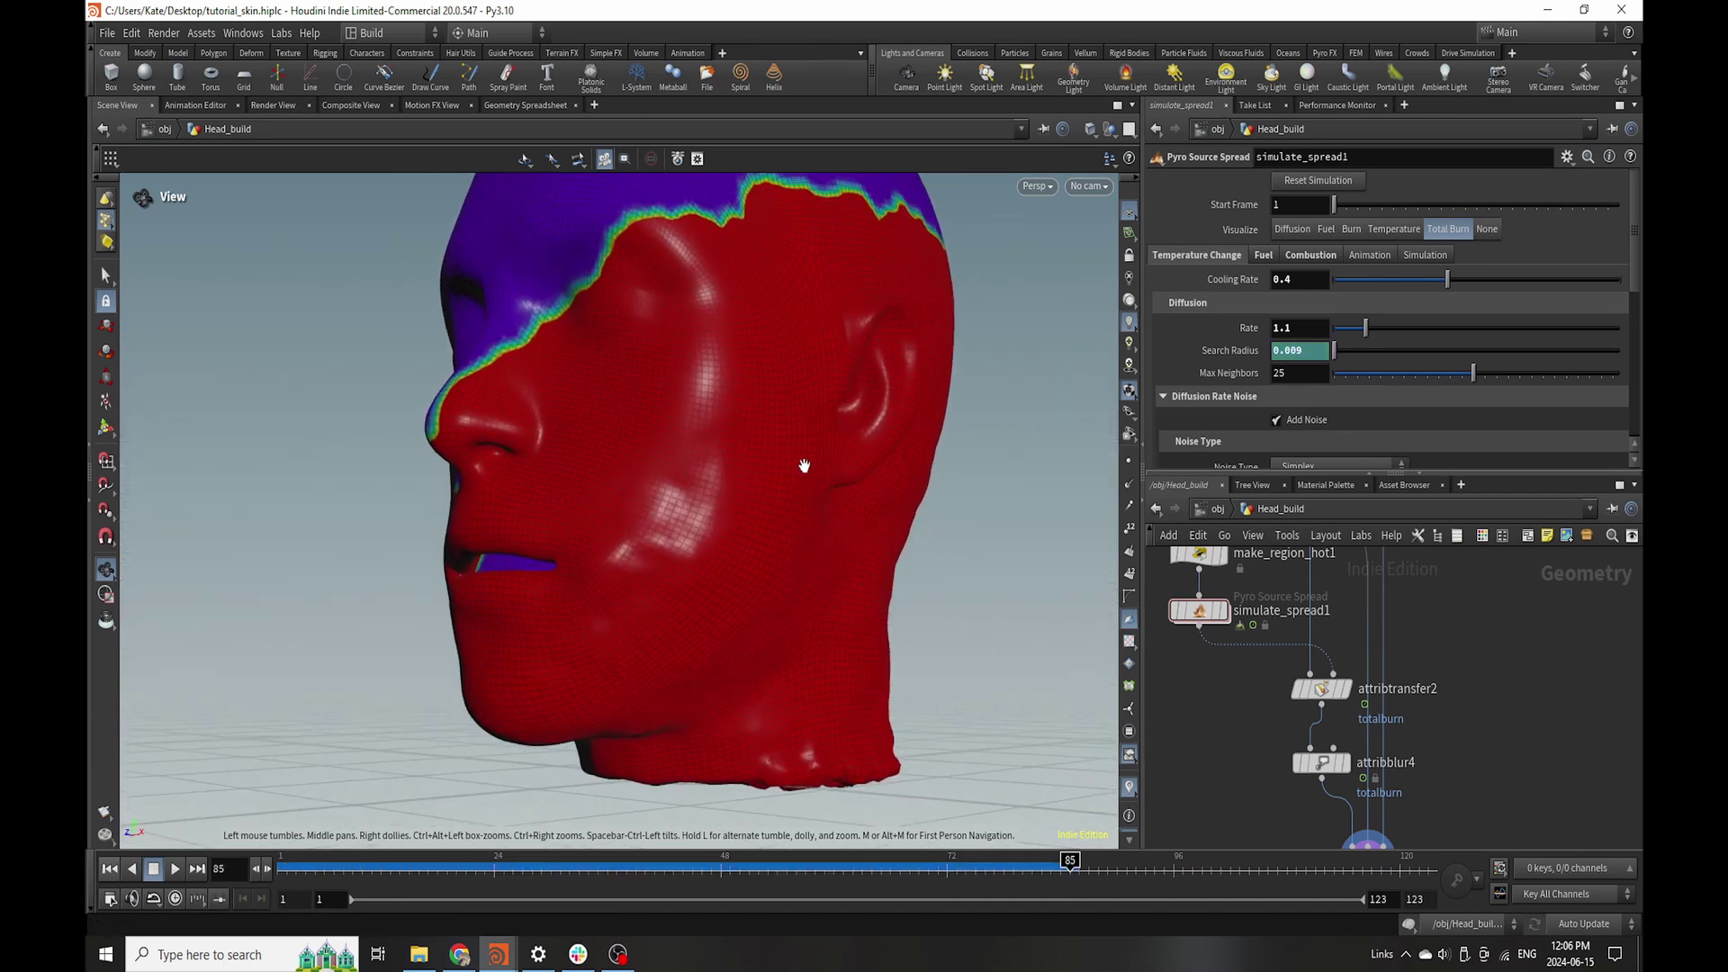
scroll(675, 538, up, 3)
scroll(1308, 651, down, 2)
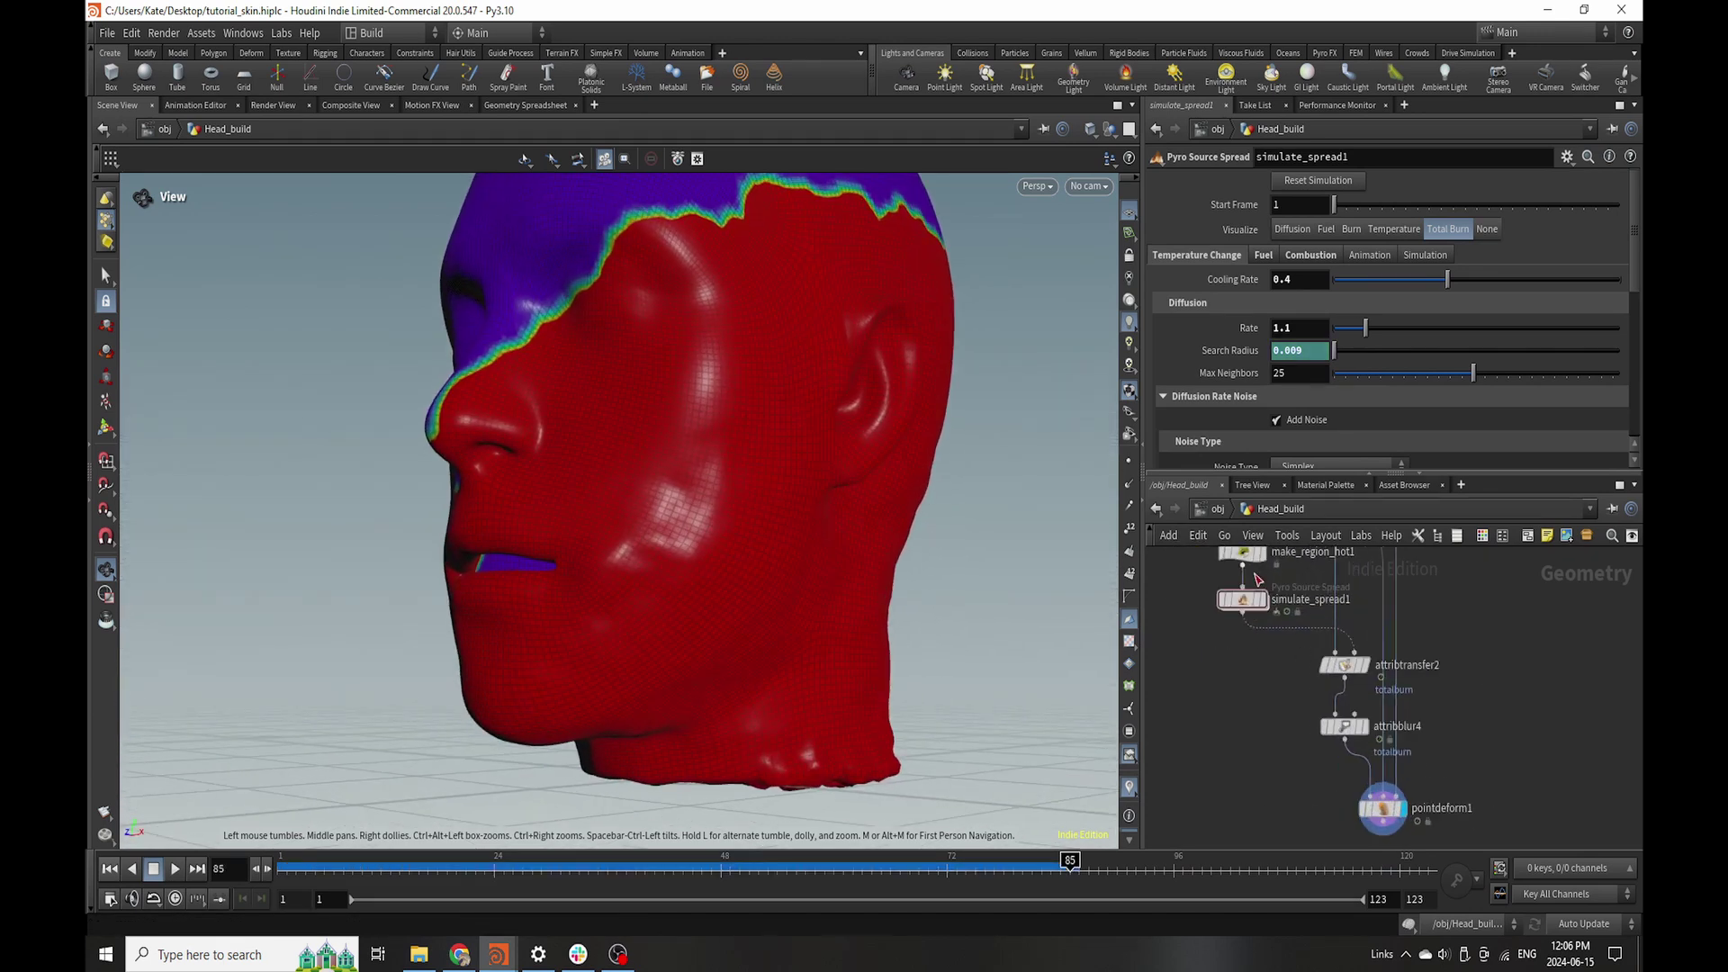
click(1487, 231)
mouse_move(744, 475)
mouse_down()
mouse_move(565, 511)
mouse_move(644, 501)
mouse_move(763, 548)
mouse_move(640, 543)
mouse_move(697, 548)
mouse_move(669, 455)
mouse_up()
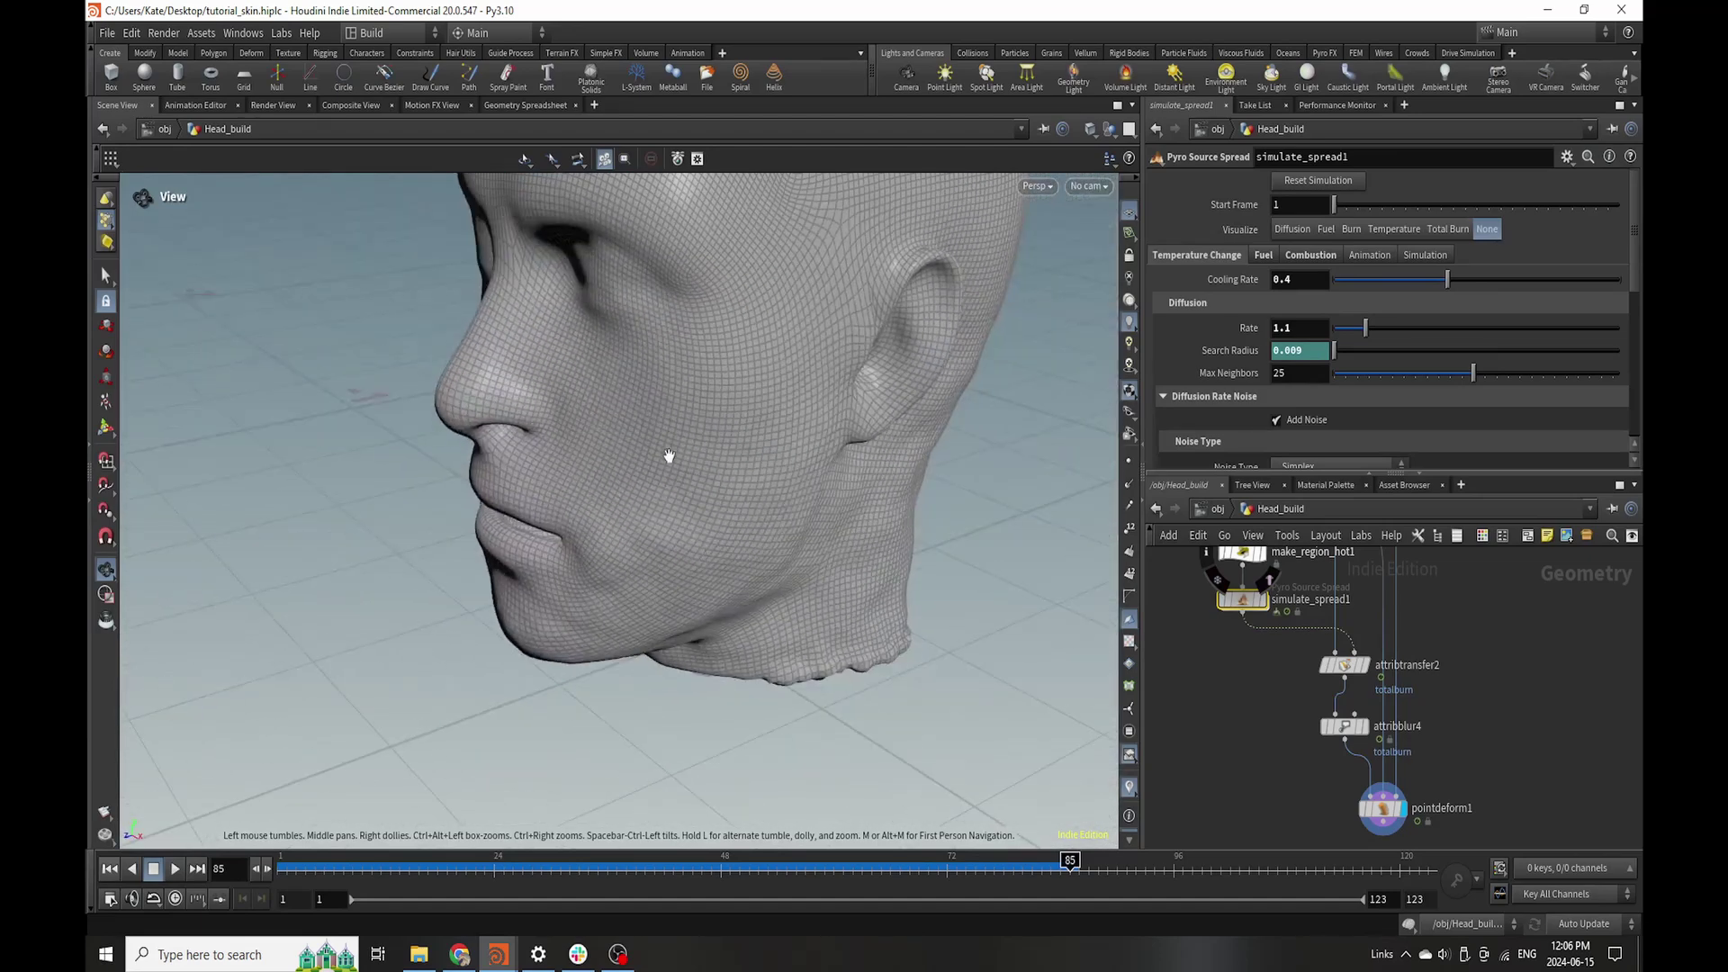
- Examine the head from several angles and look through the node network between the bumbs cache and simulate_spread1
scroll(1389, 767, down, 5)
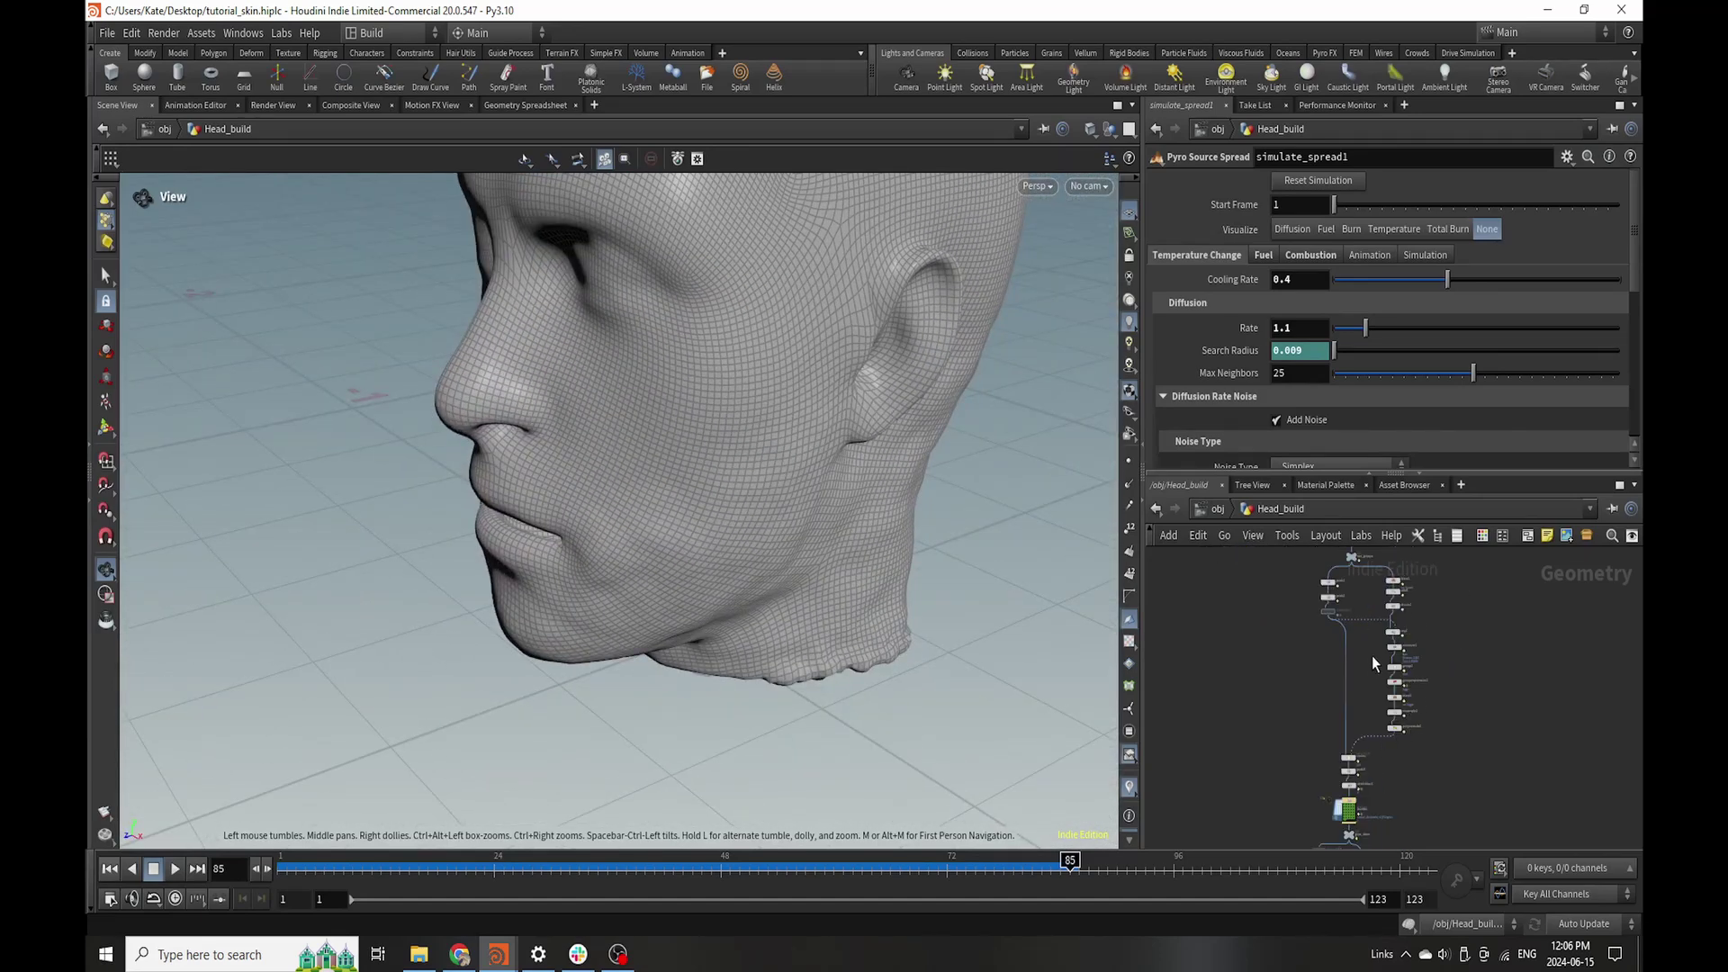
drag(752, 565, 701, 617)
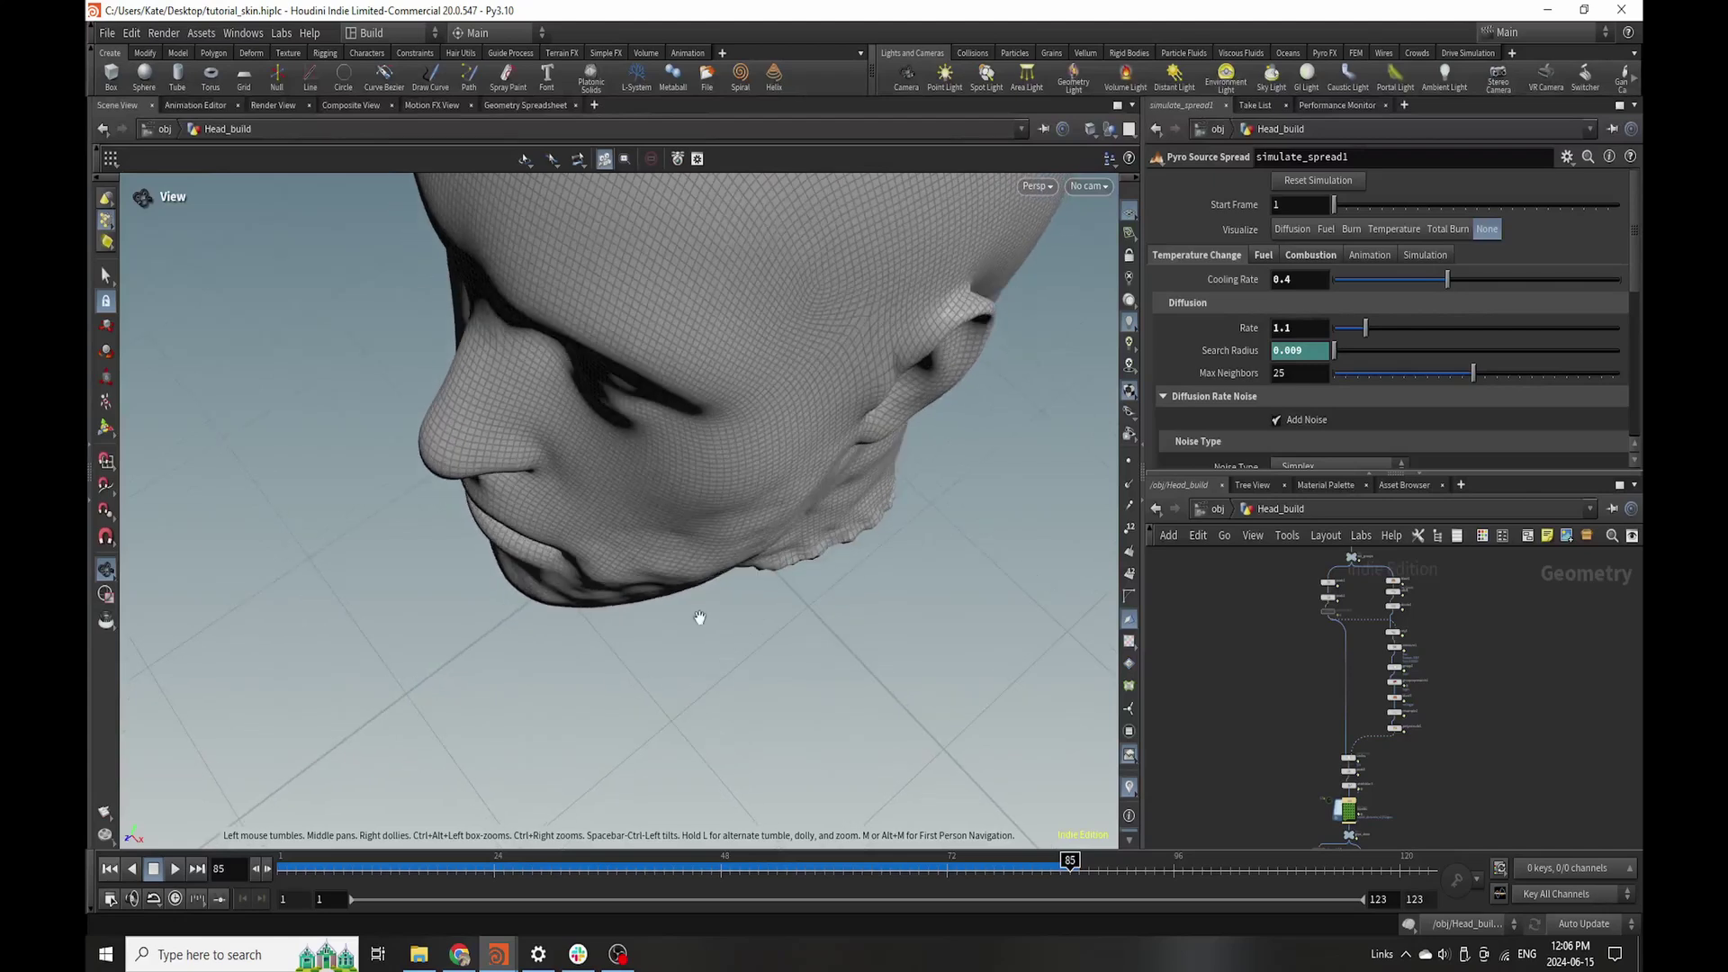
drag(719, 538, 668, 411)
scroll(1319, 791, up, 5)
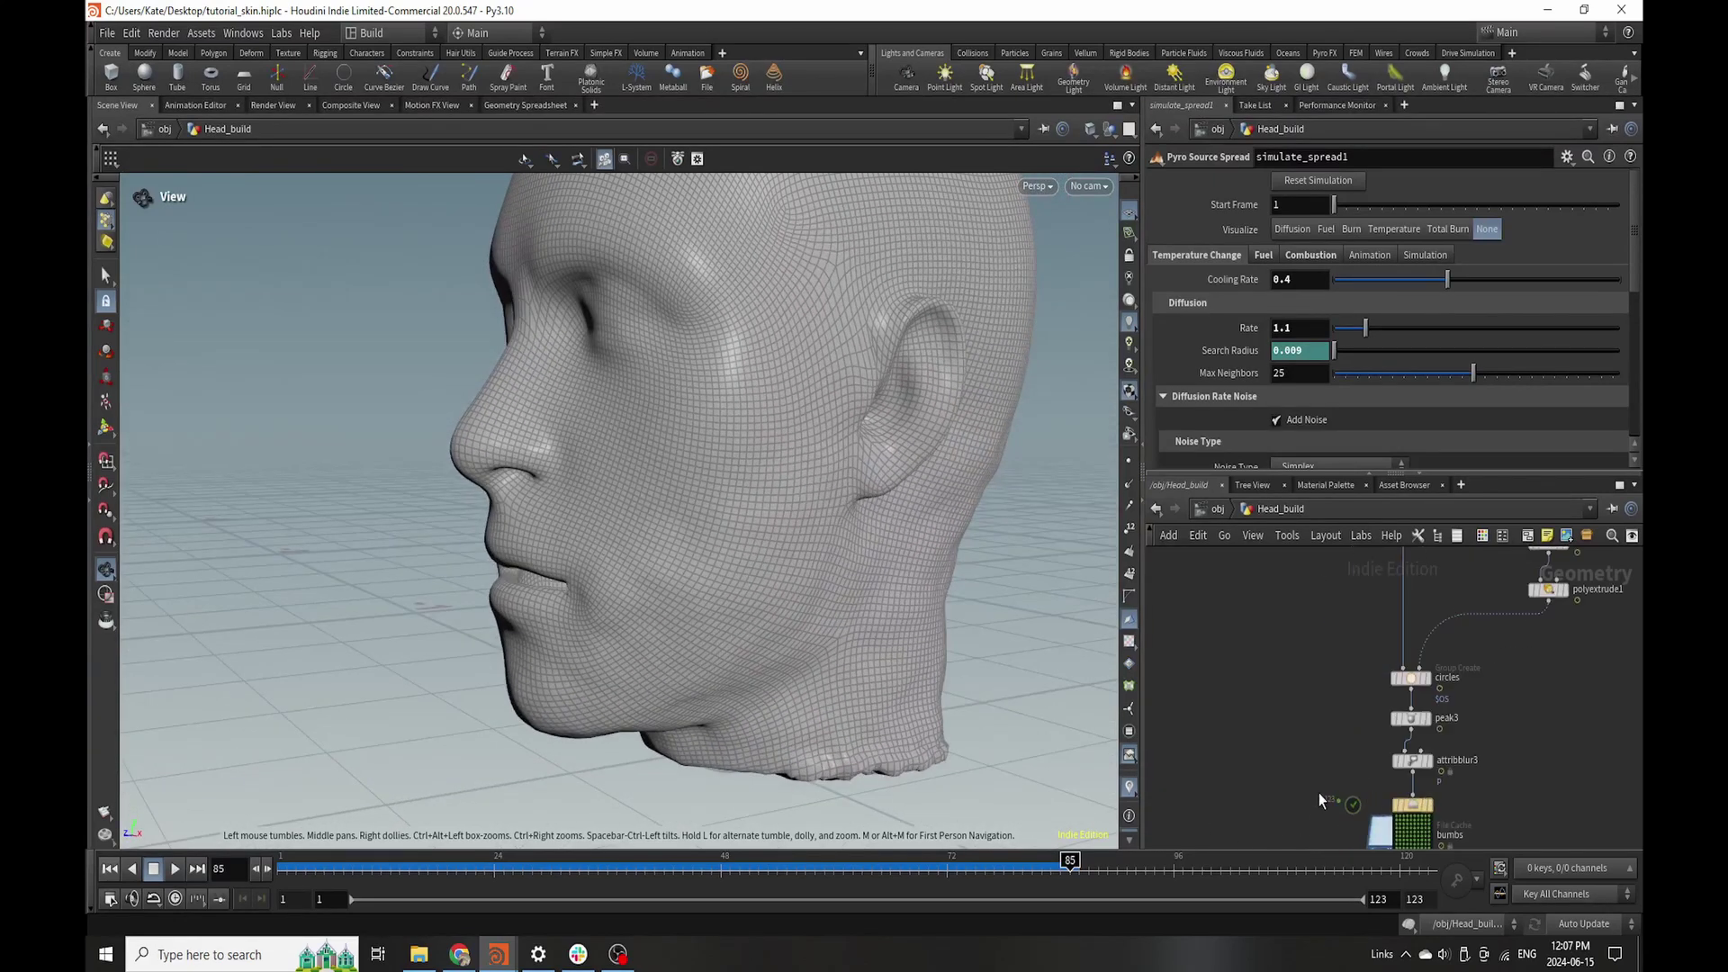
scroll(1440, 738, down, 3)
scroll(1295, 663, up, 5)
scroll(1296, 670, down, 5)
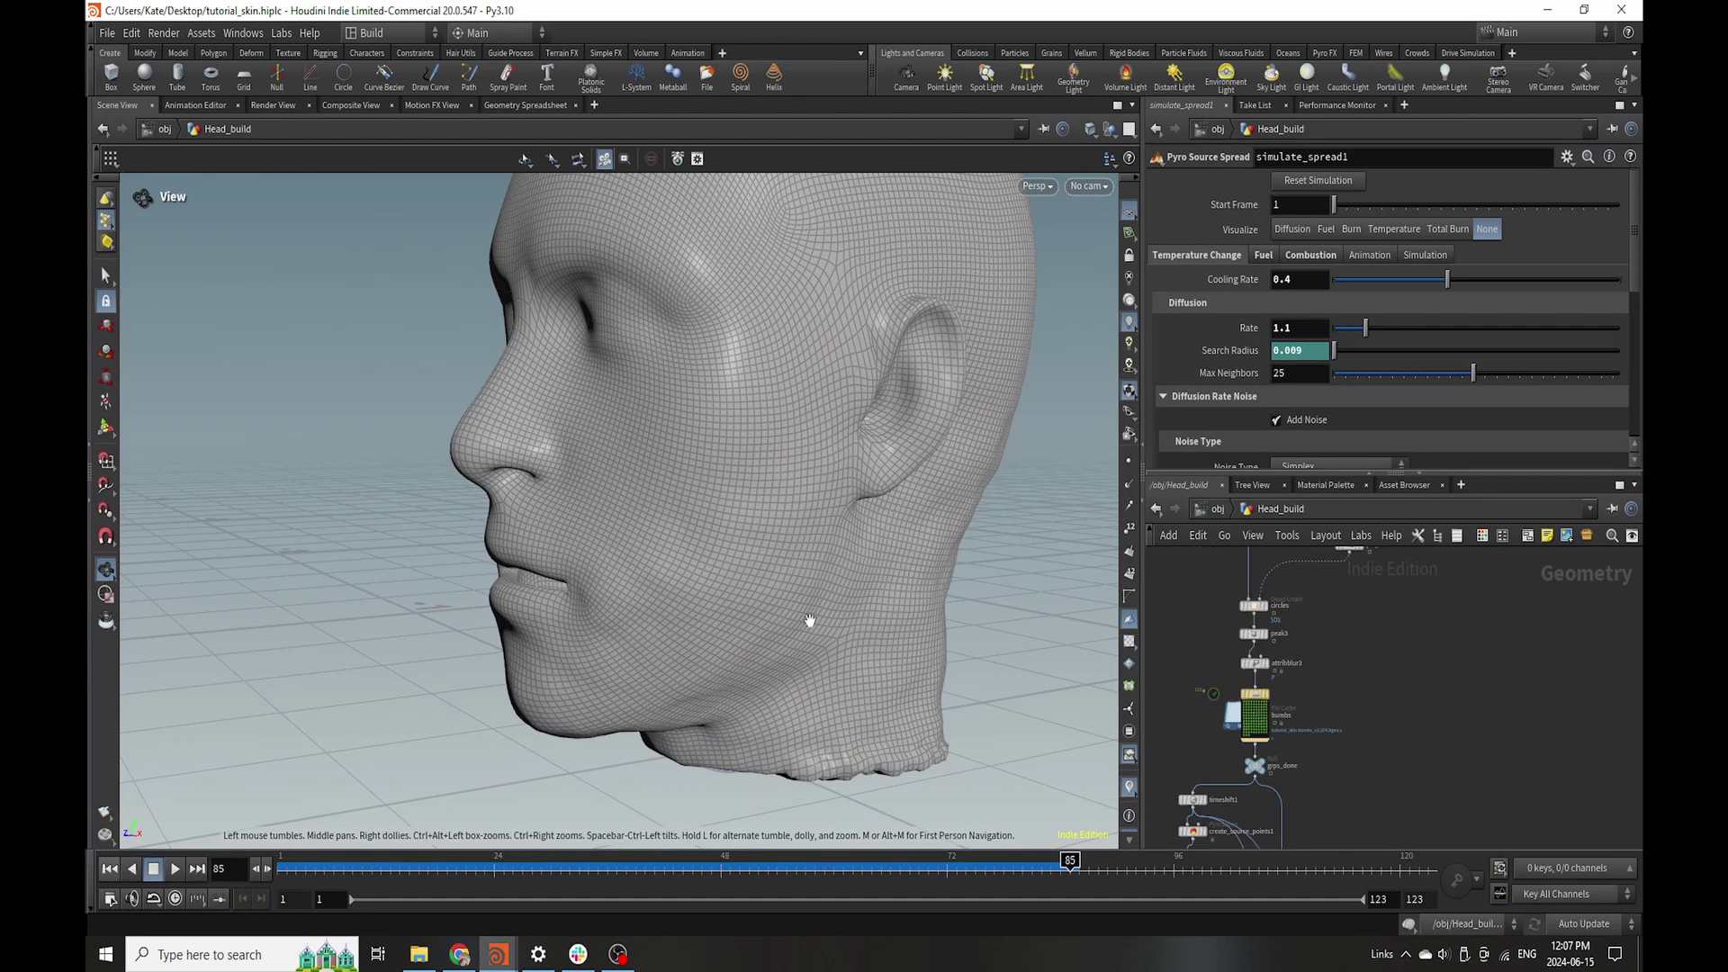
mouse_move(807, 621)
mouse_down()
mouse_move(814, 548)
mouse_move(832, 610)
mouse_up()
scroll(1358, 610, down, 4)
scroll(1306, 685, up, 4)
scroll(1307, 686, up, 4)
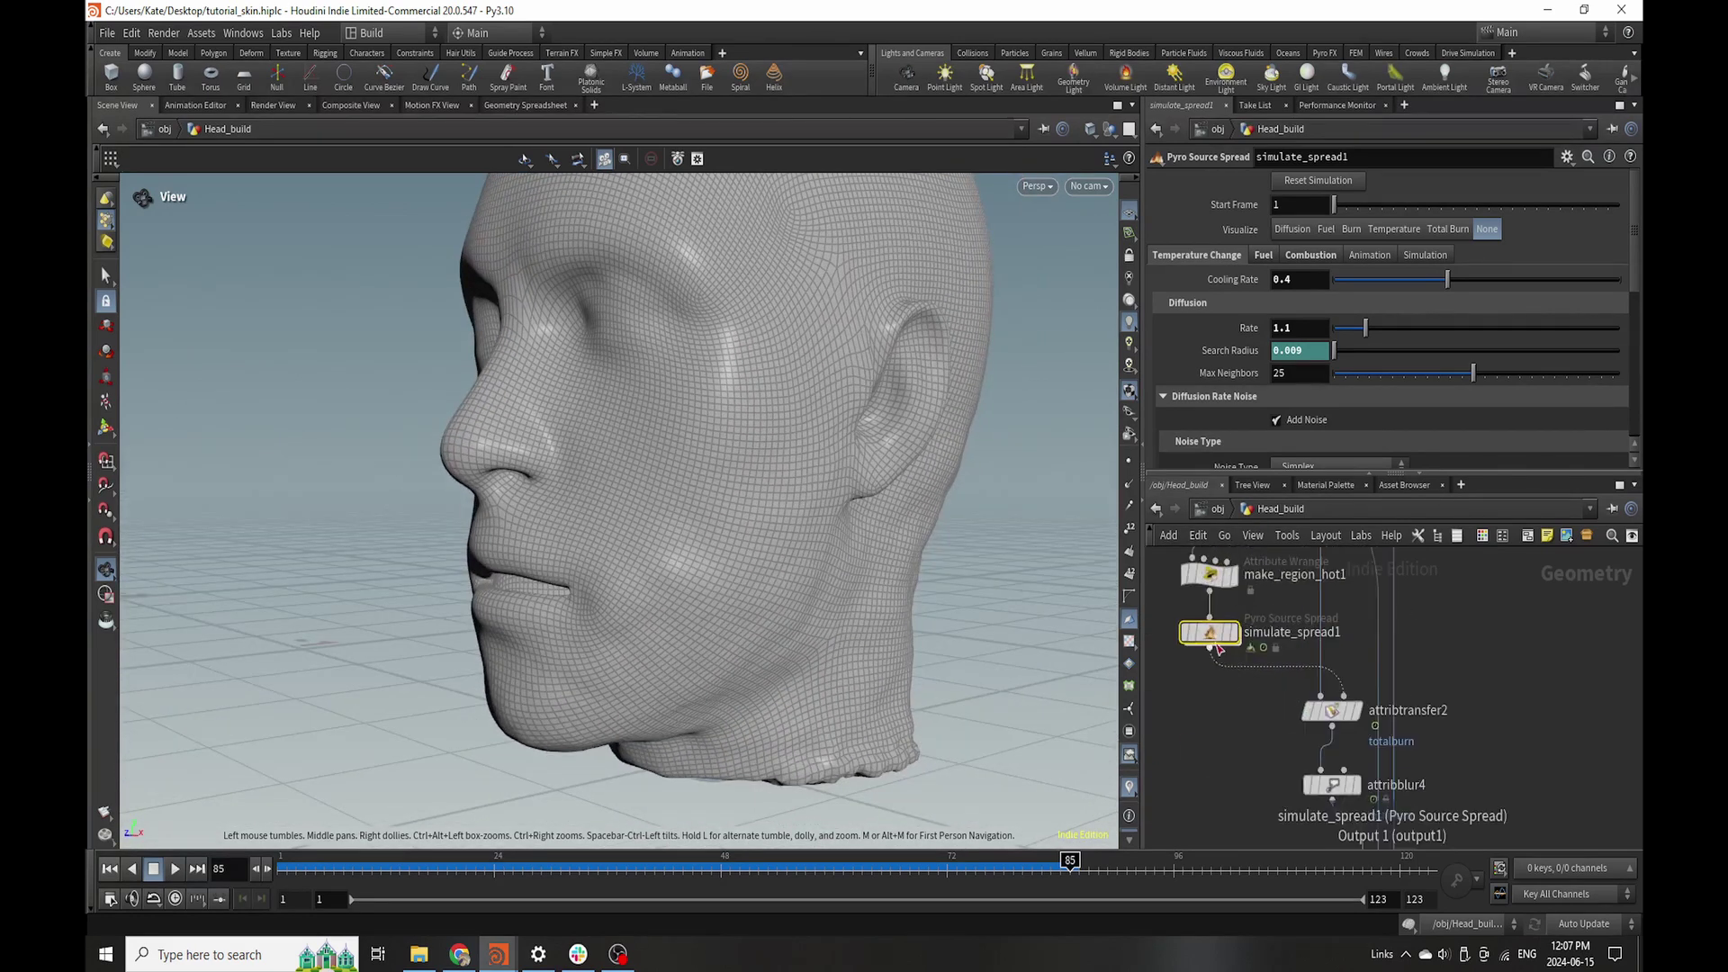
- Set the Visualize option of simulate_spread1 to Total Burn and its Diffusion Rate to 1.05
click(1446, 229)
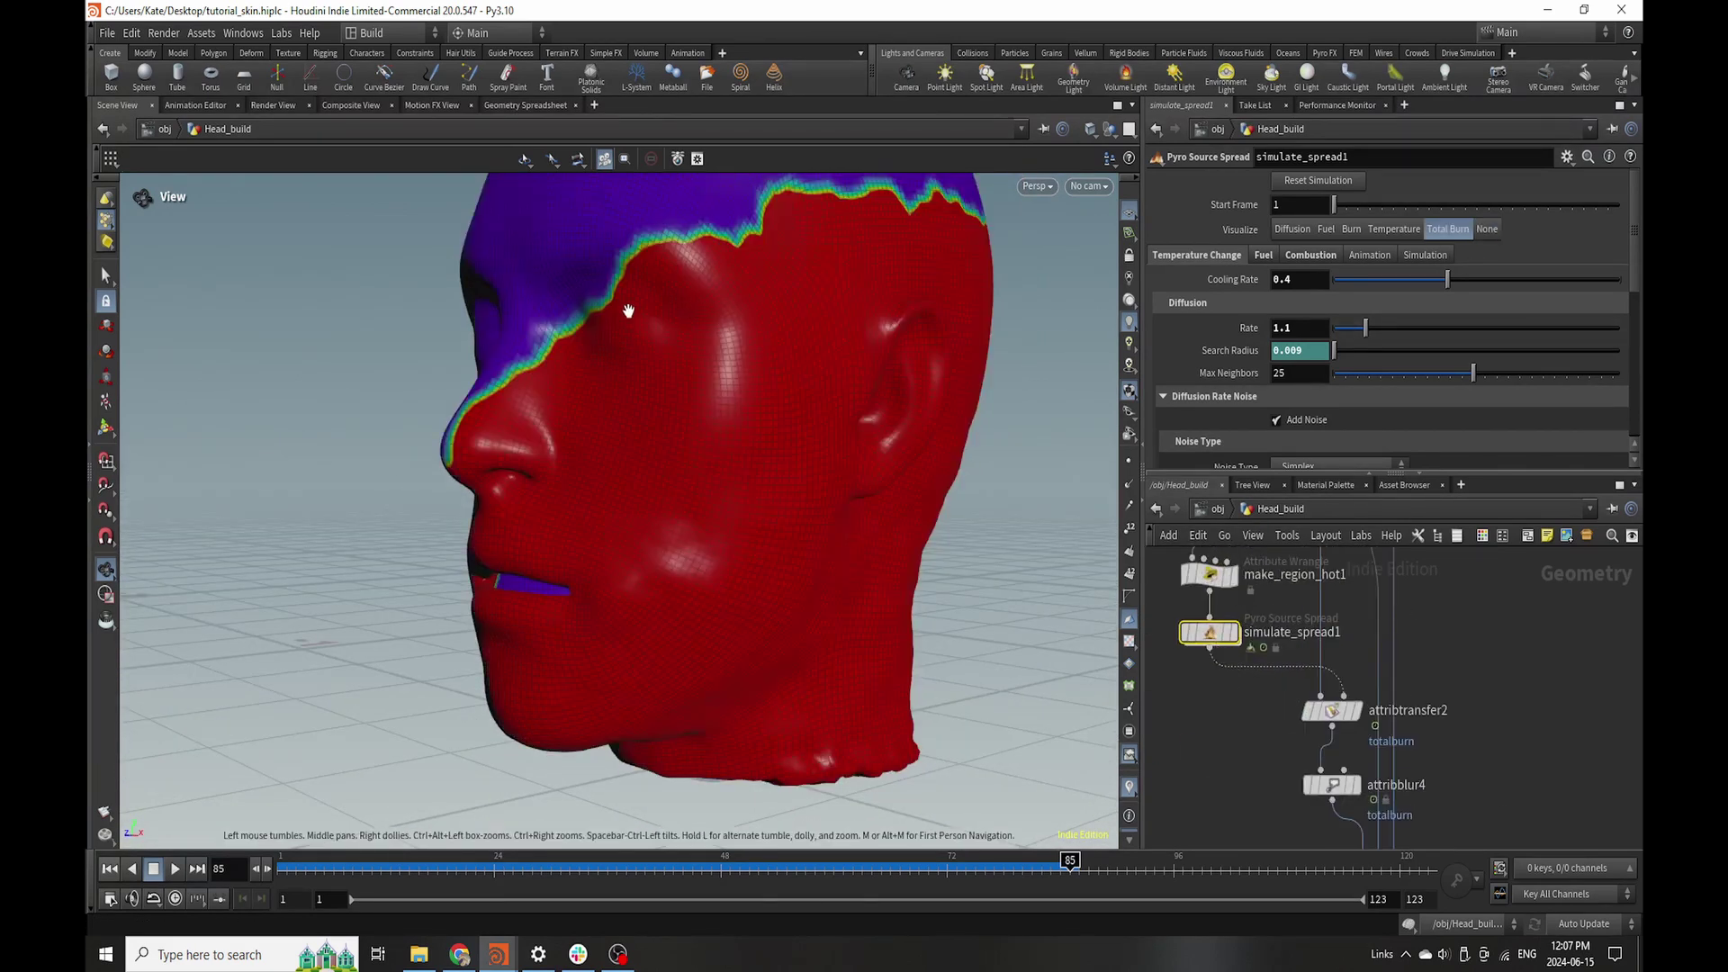
drag(692, 424, 711, 435)
click(1295, 331)
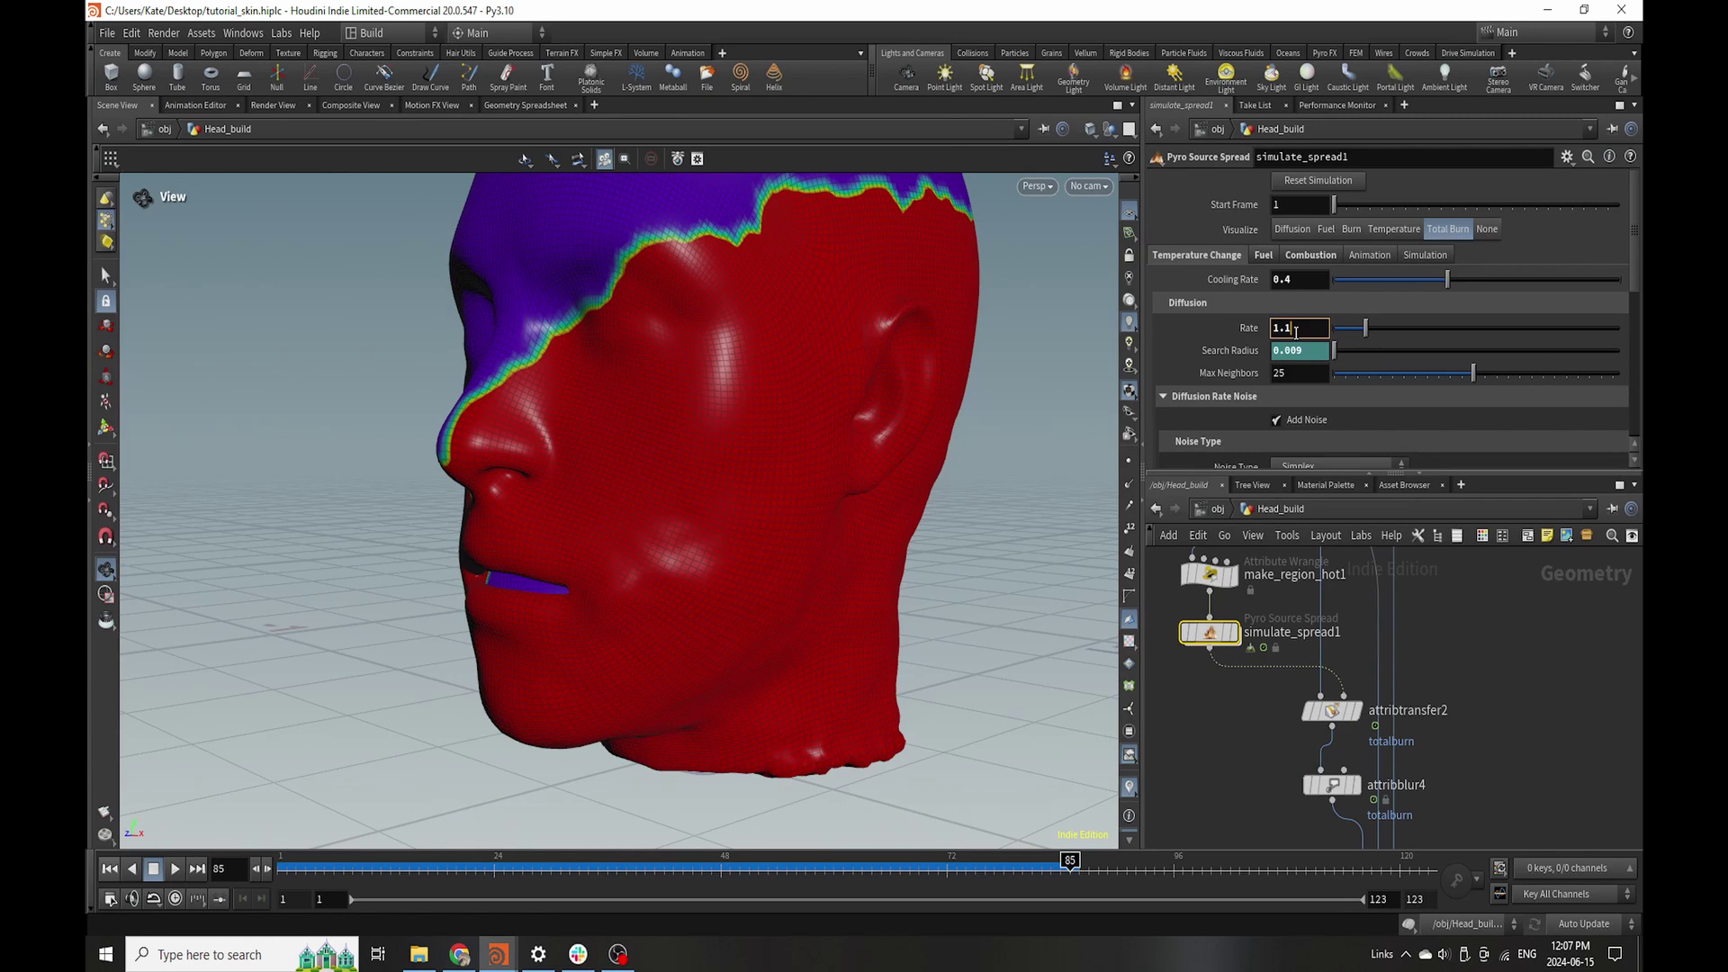
key(Return)
- Return the timeline to frame 1 and save the scene file
click(109, 869)
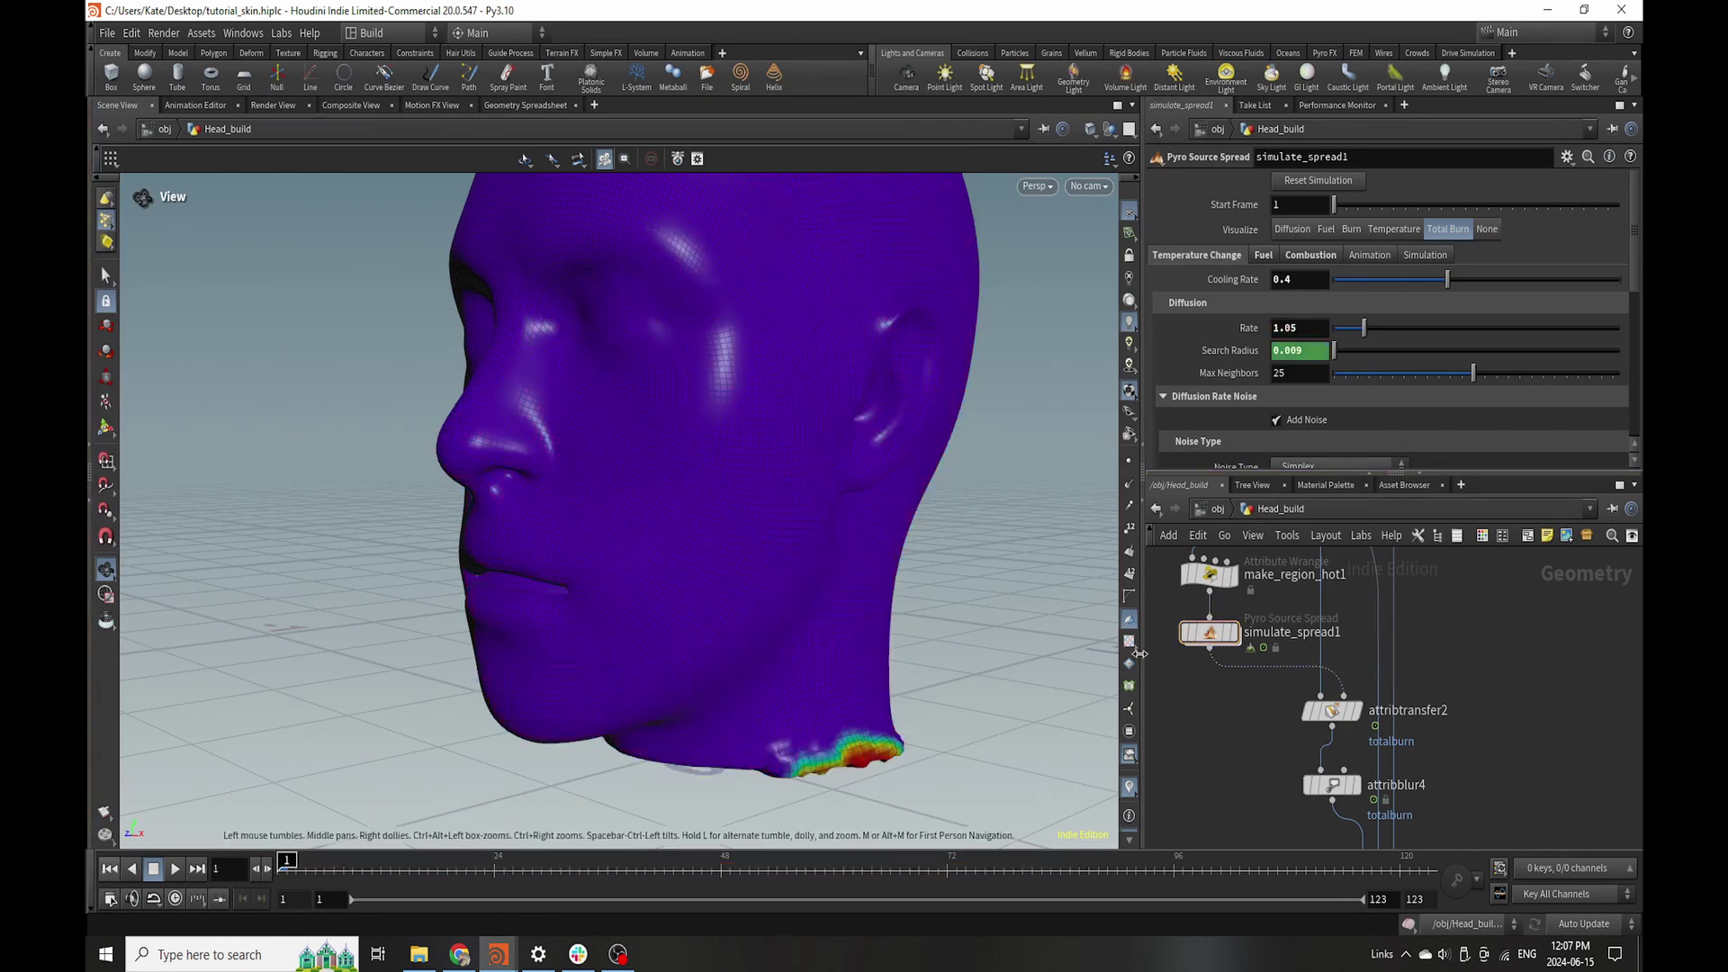
scroll(1540, 810, down, 5)
key(ctrl+s)
- Display attribblur3 above the bumbs file cache and move the timeline to frame 39
scroll(1386, 809, up, 5)
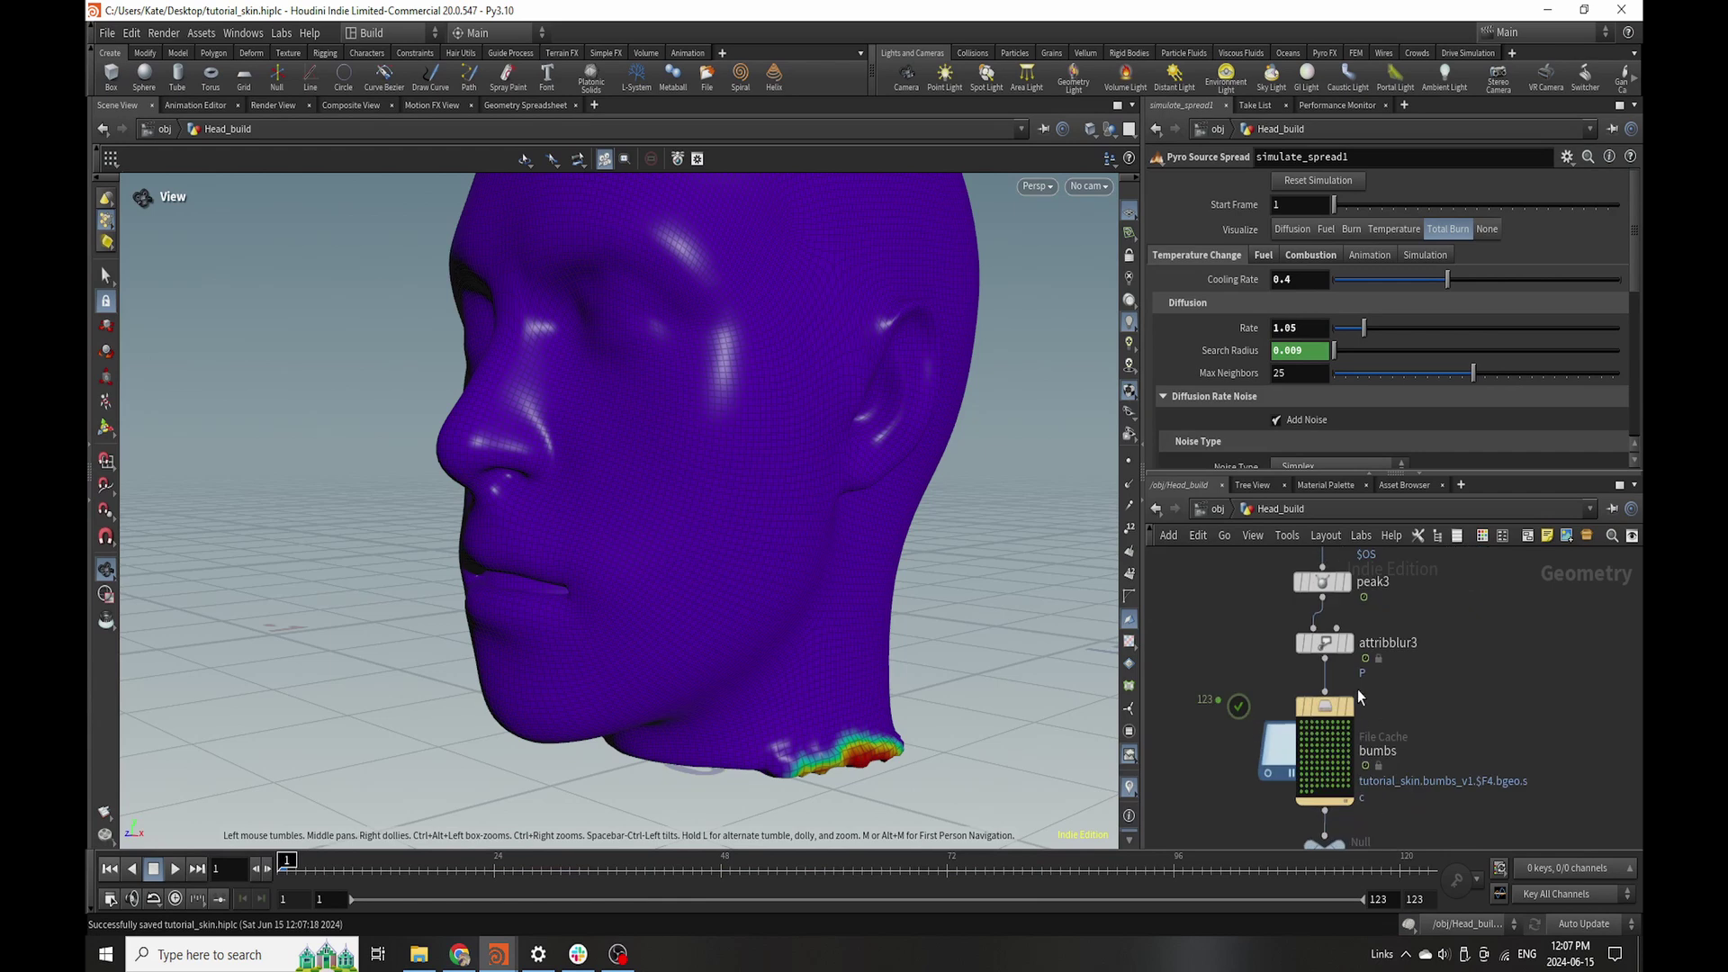
mouse_move(1301, 703)
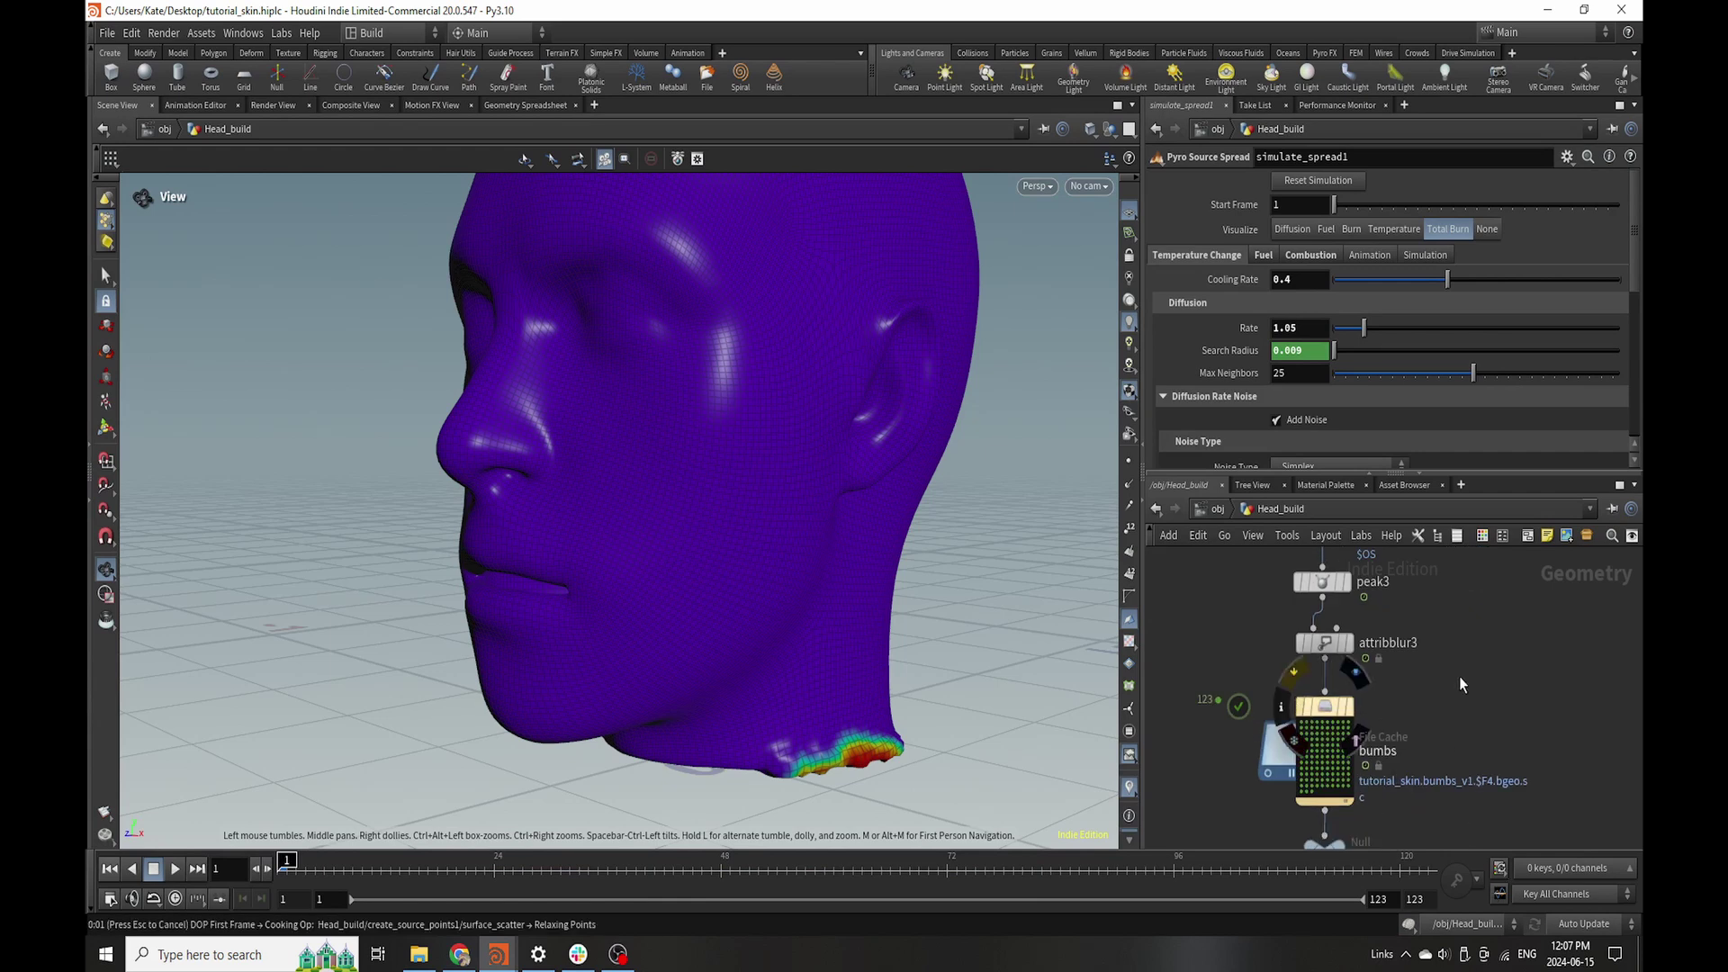
click(1347, 643)
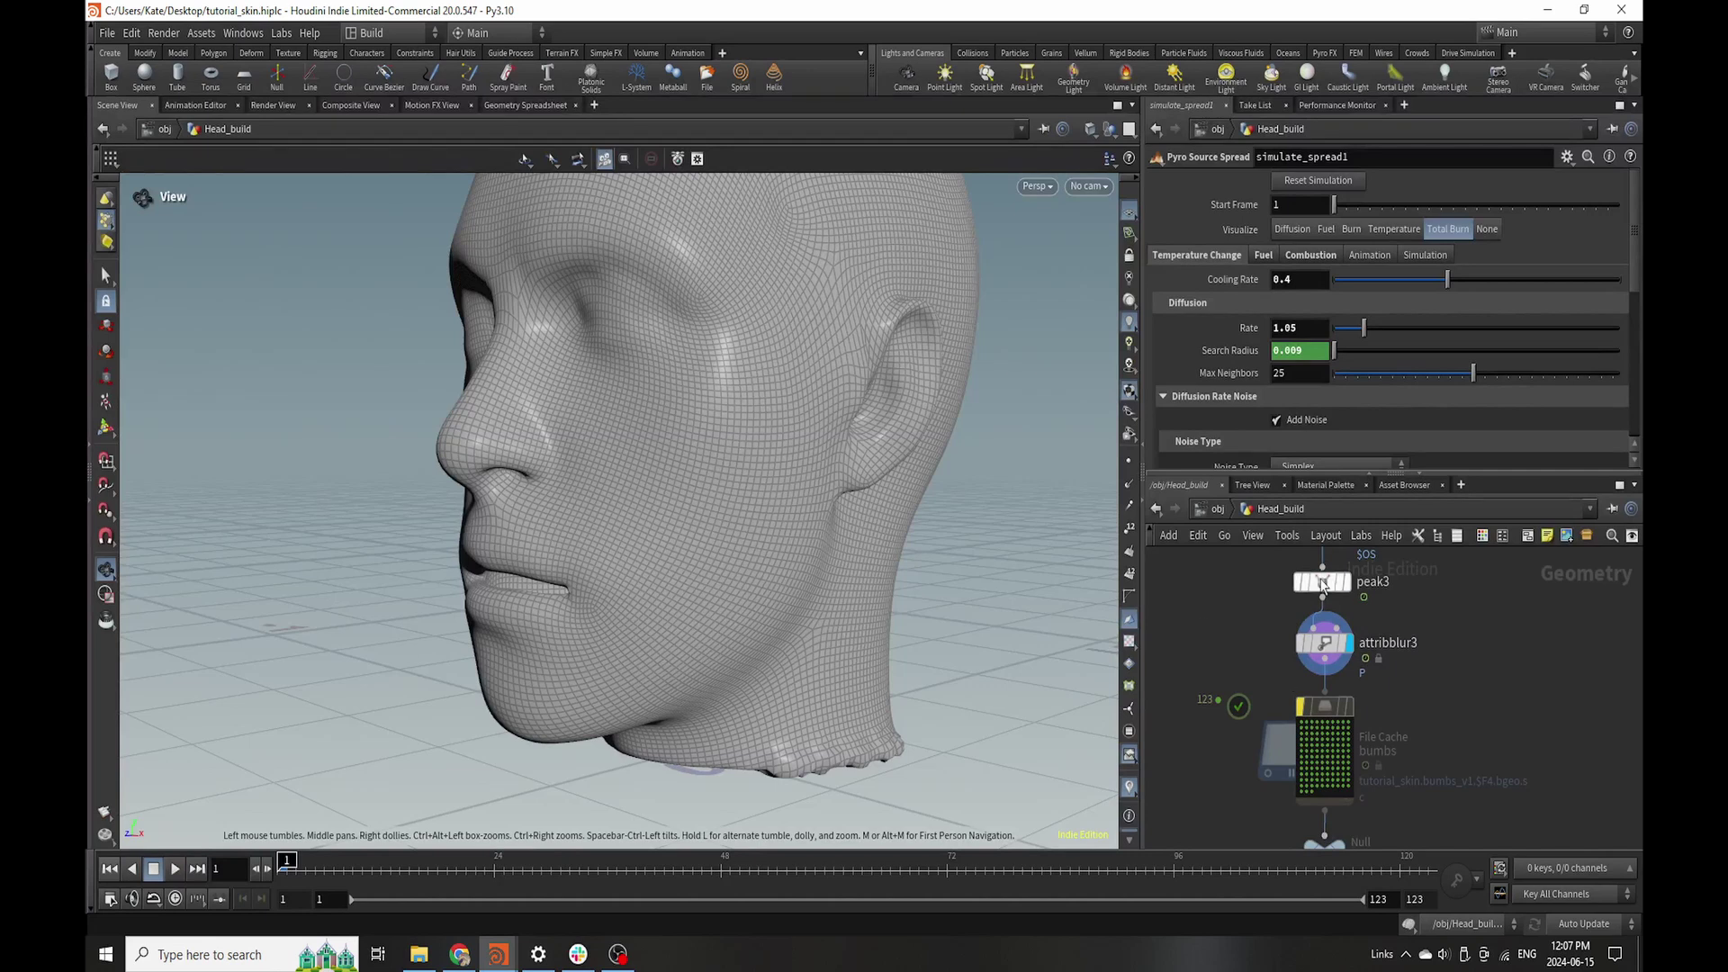
click(636, 869)
- Set the Distance of peak3 to -0.007 and check the bumps on the neck
click(1316, 585)
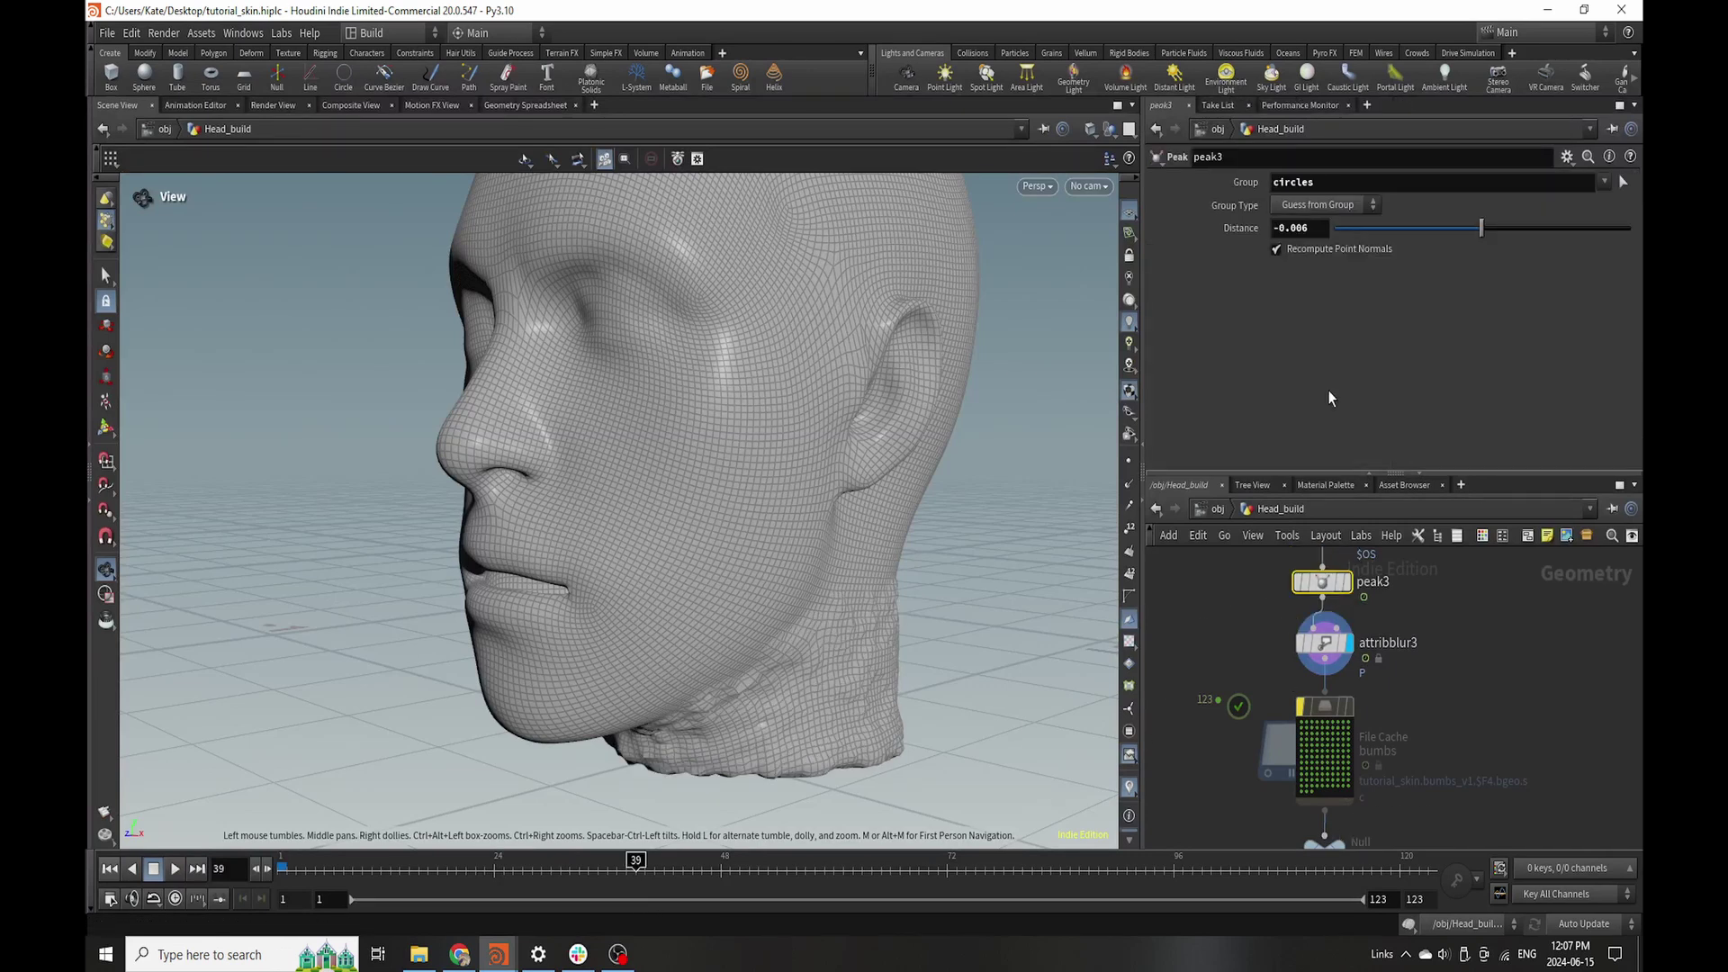
key(BackSpace)
text(7)
key(Return)
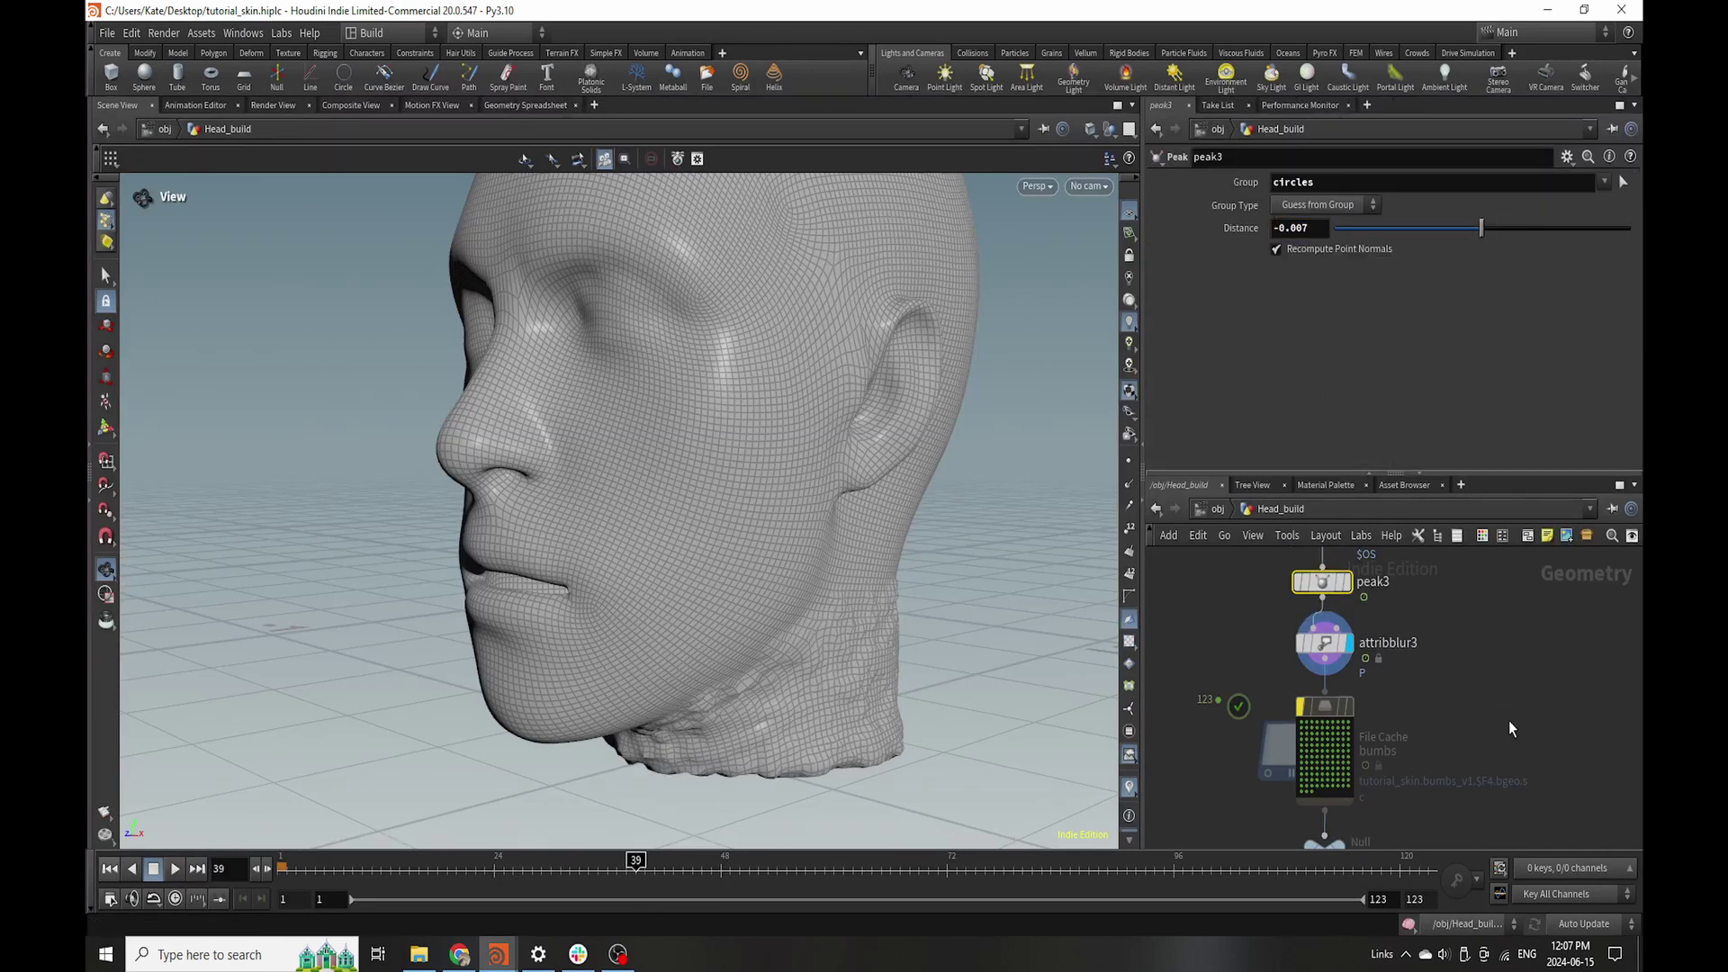
drag(831, 664, 732, 648)
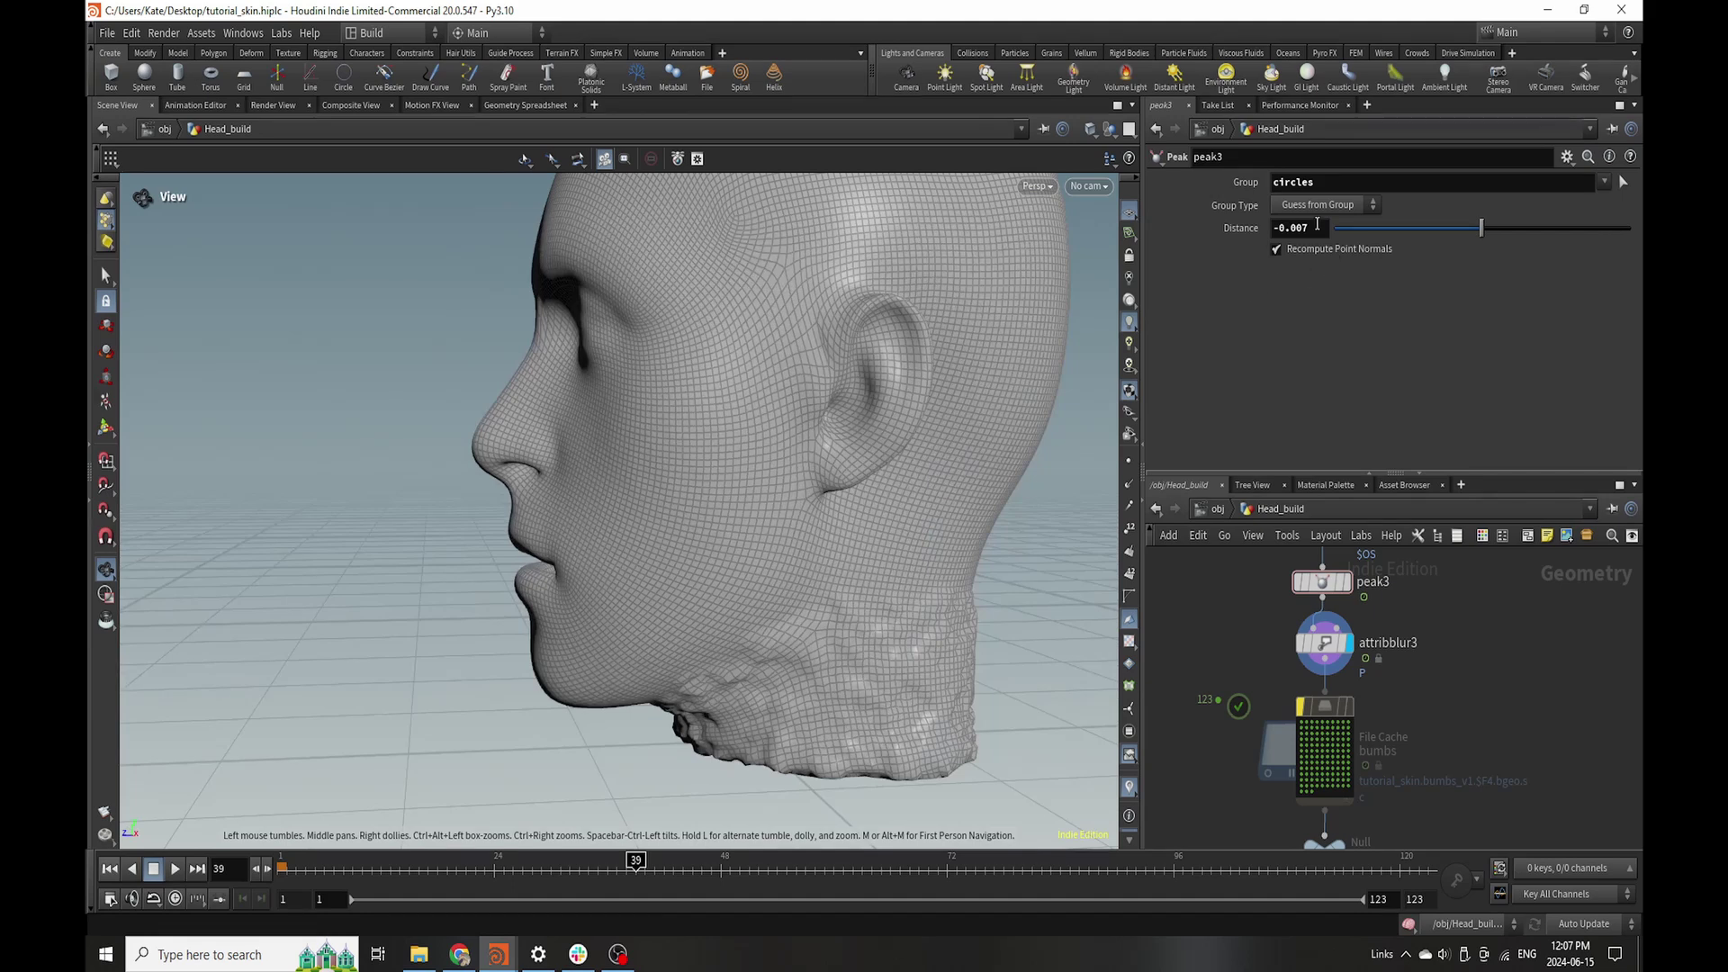
- Set the Distance of peak3 to -0.008 and check the neck from behind the ear
drag(1315, 226, 1300, 236)
text(8)
key(Return)
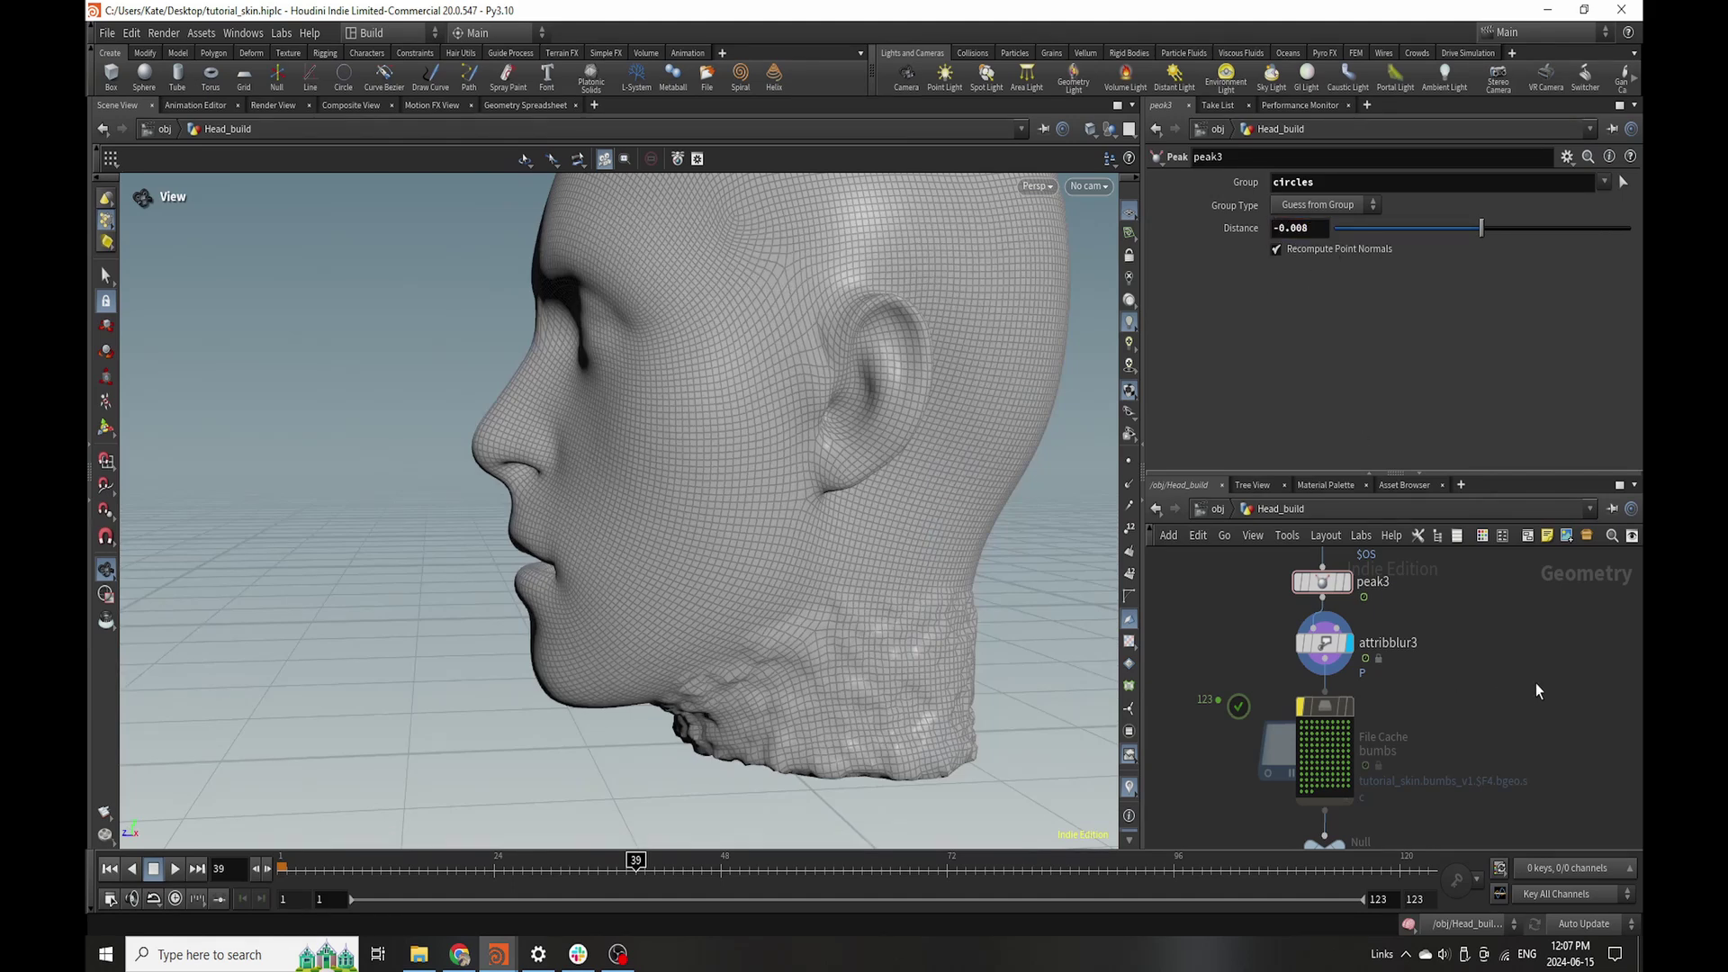
drag(810, 670, 904, 709)
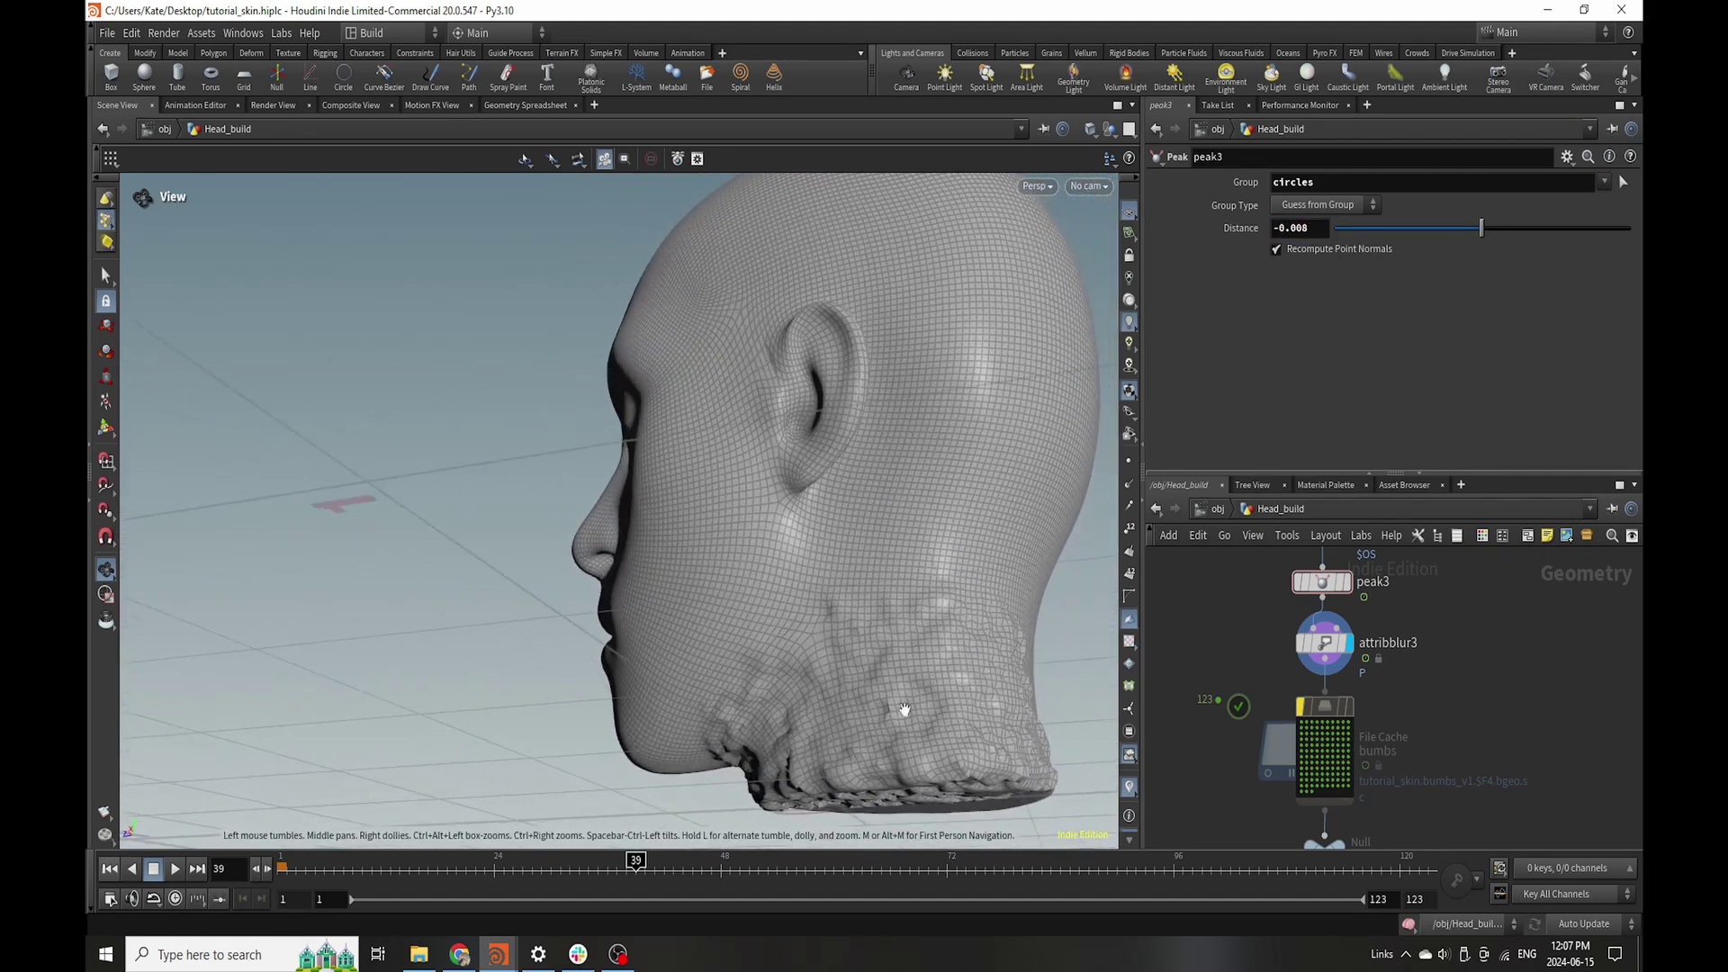
- Replace attribblur3 with a Smooth node between peak3 and the bumbs file cache, and display it
click(1322, 644)
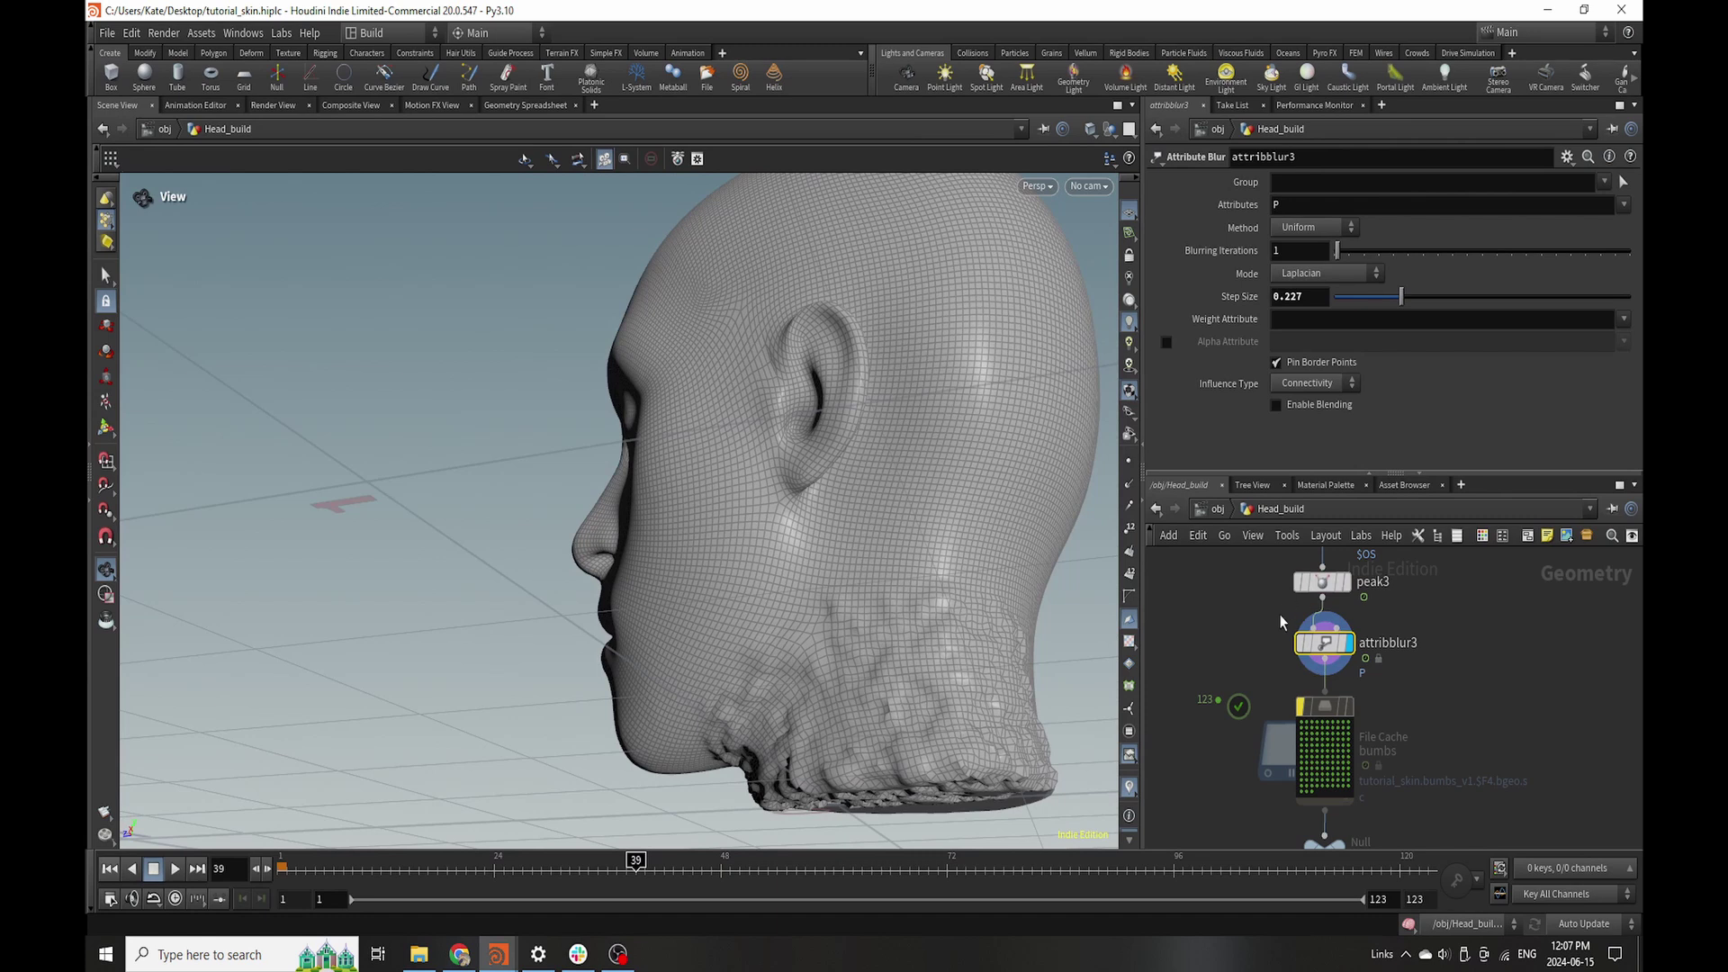
key(Delete)
key(Tab)
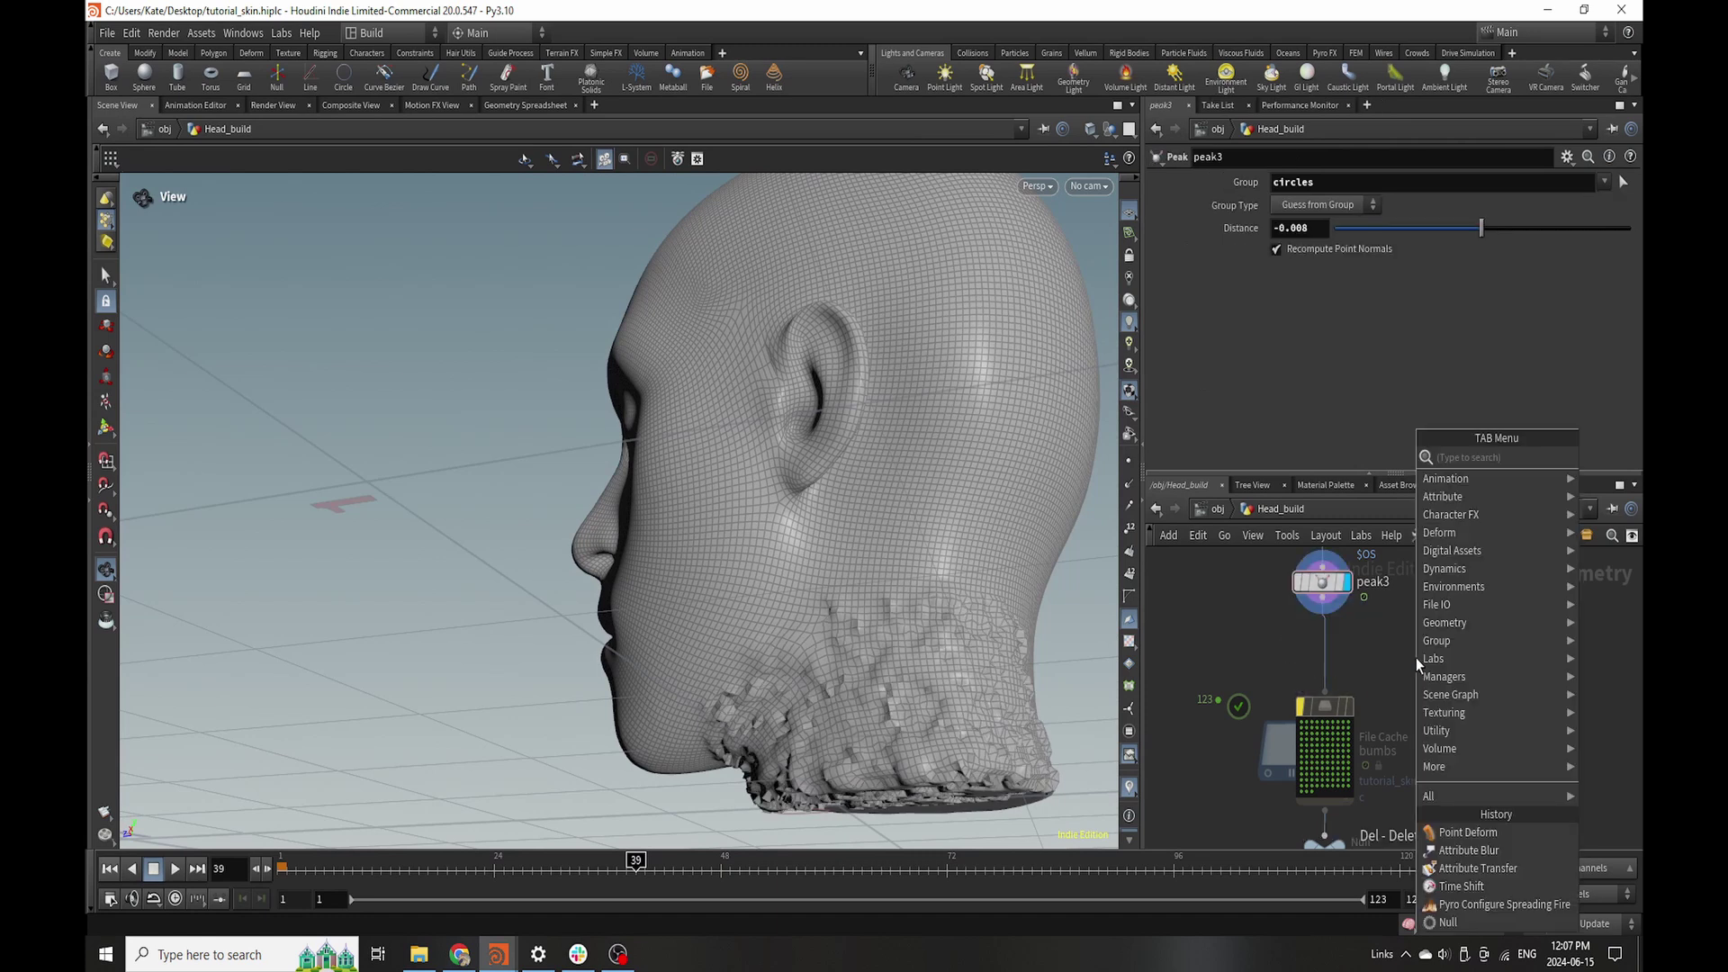
text(smm)
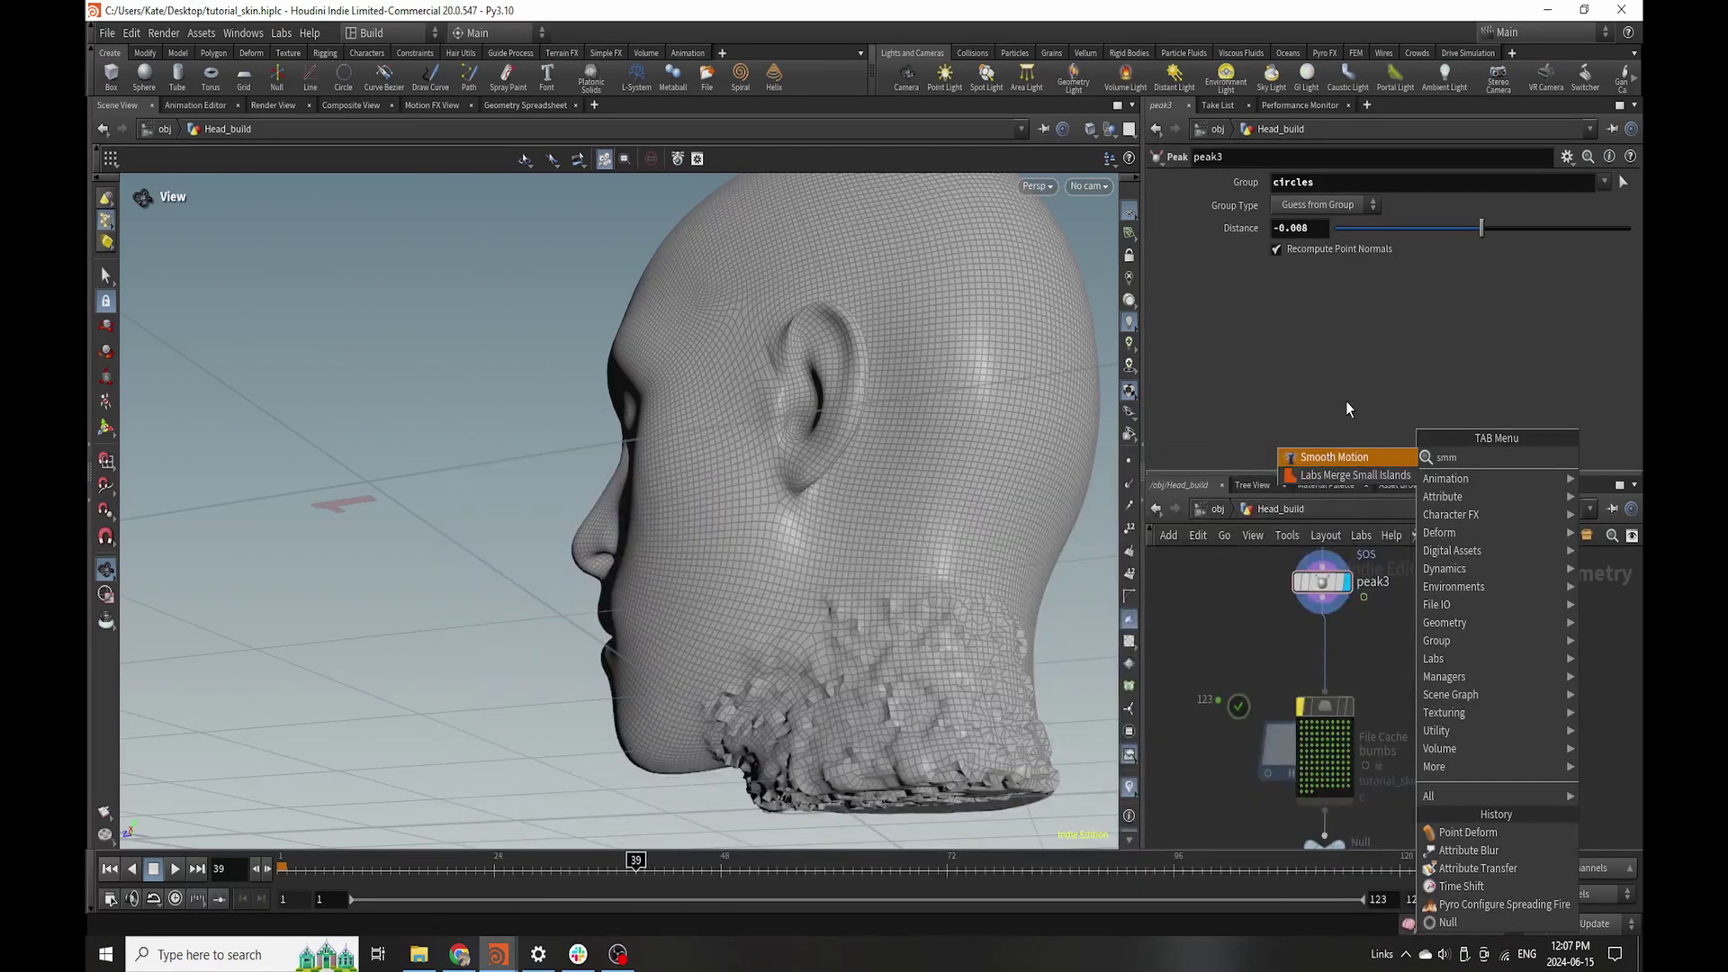
key(BackSpace)
key(BackSpace)
text(moo)
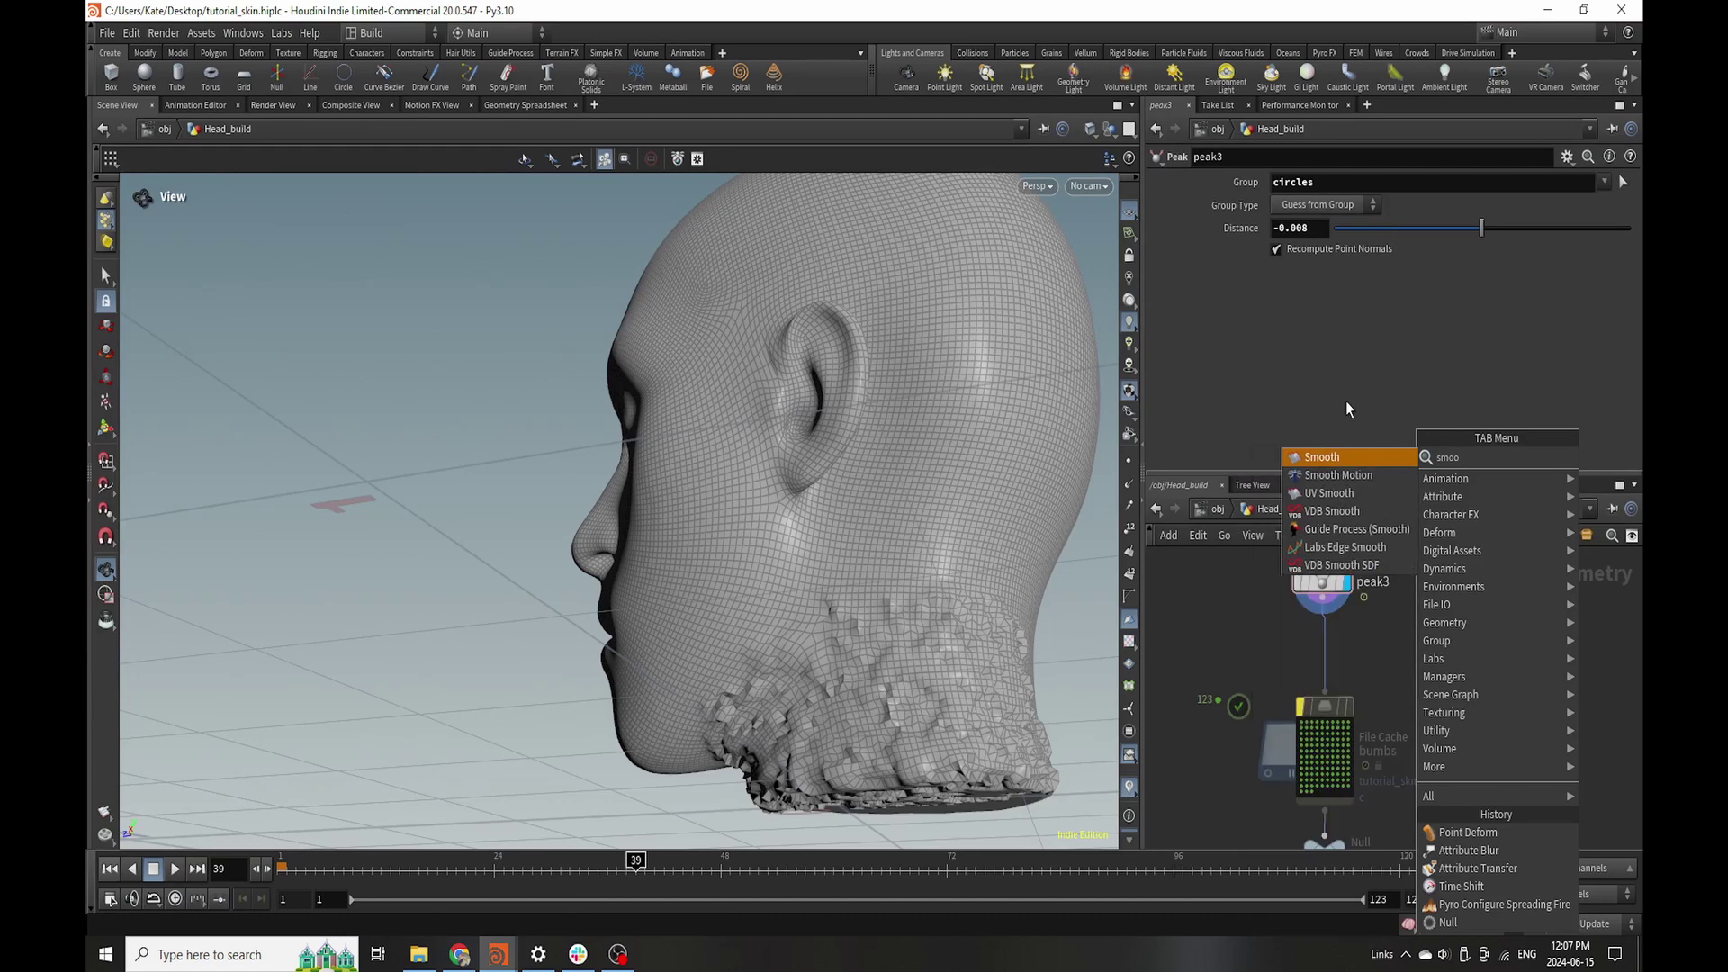
click(1325, 458)
click(1339, 633)
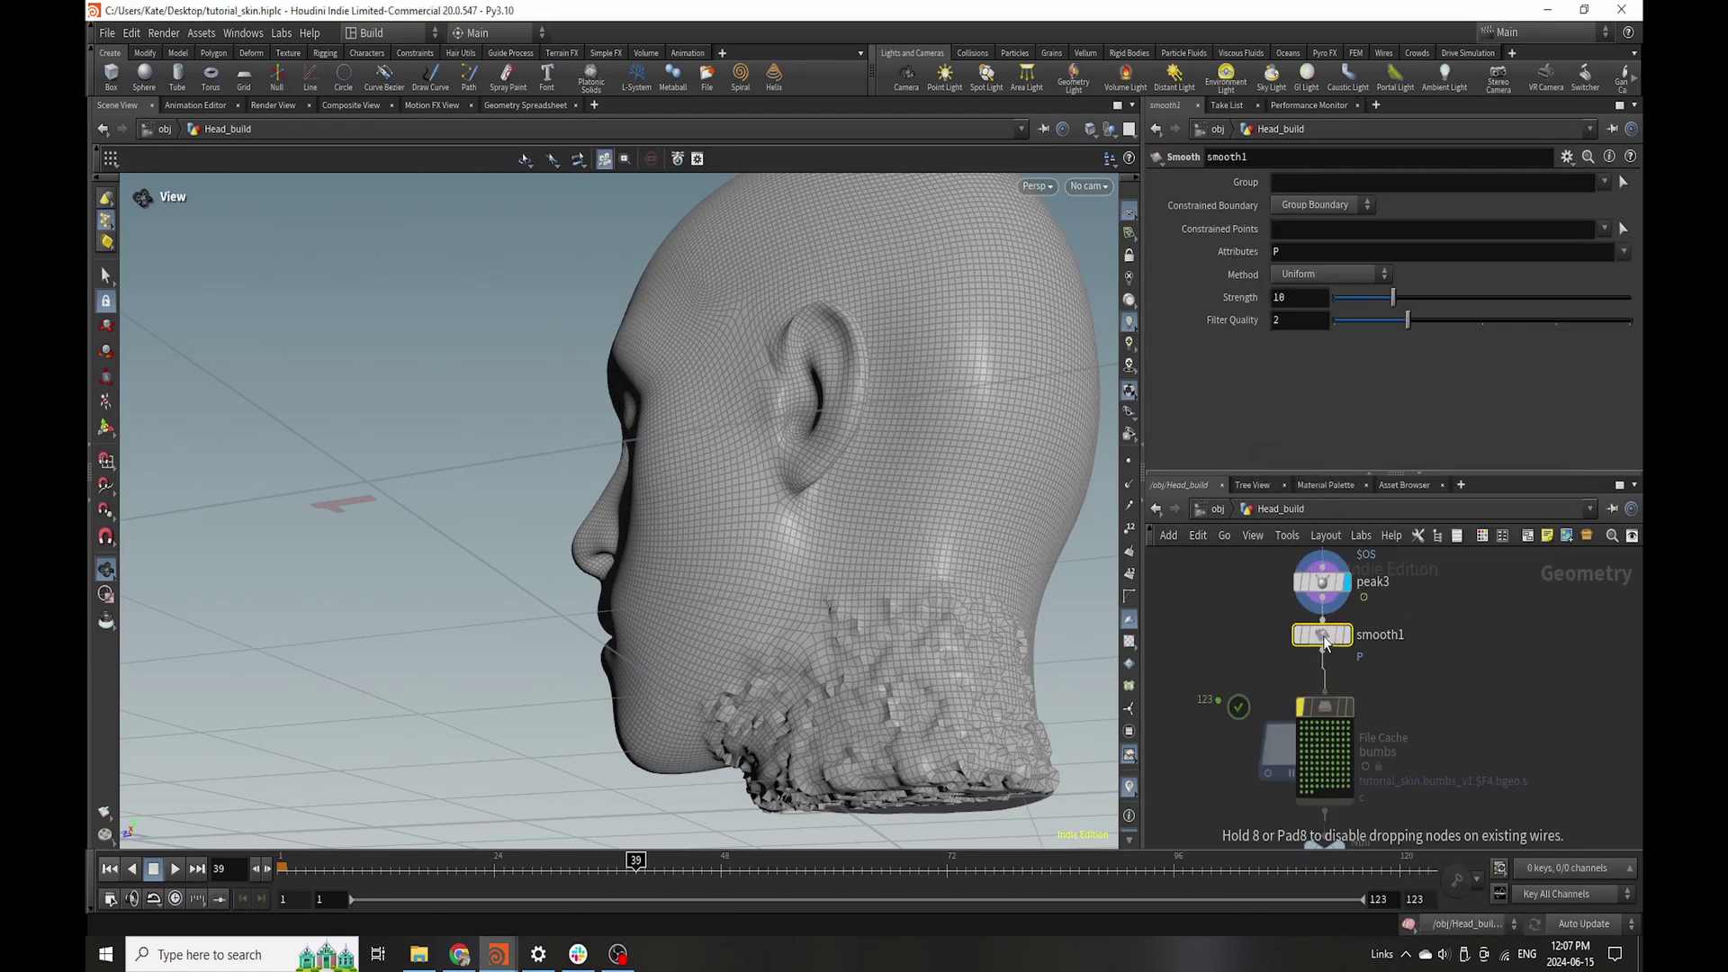
click(1353, 615)
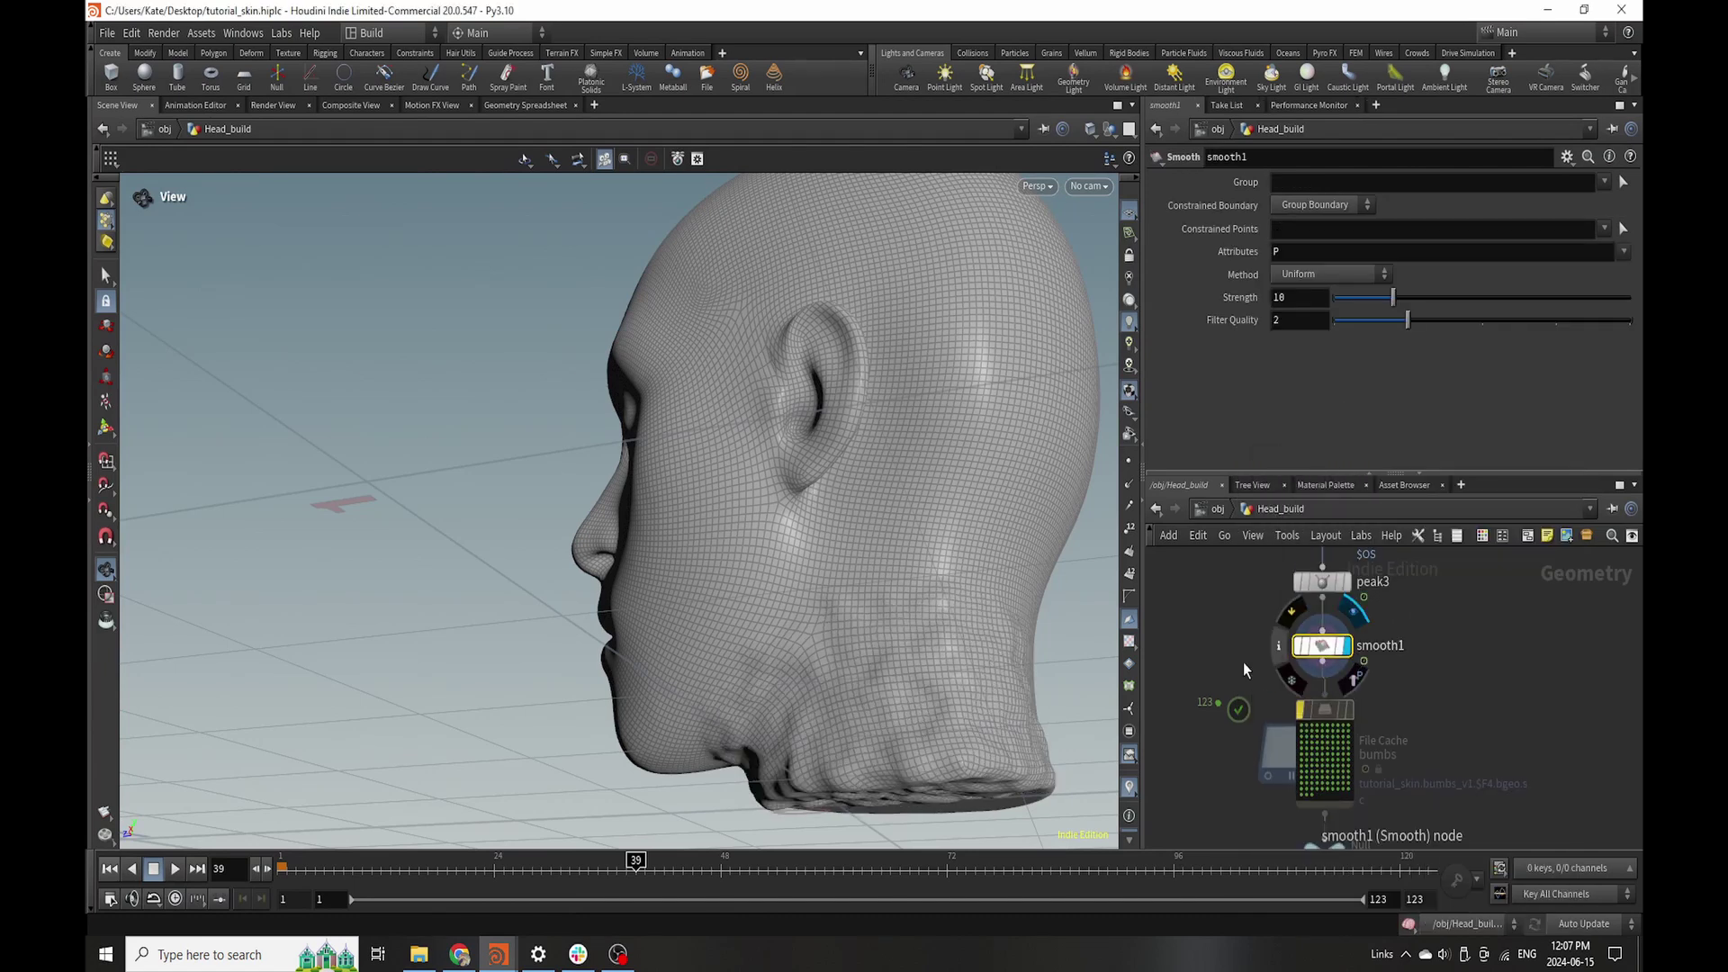
- Set the Strength of smooth1 to 27 and its Filter Quality to 5, and check the bumps at frame 122
drag(1012, 719, 1093, 675)
drag(1375, 324, 1467, 299)
drag(1014, 681, 908, 773)
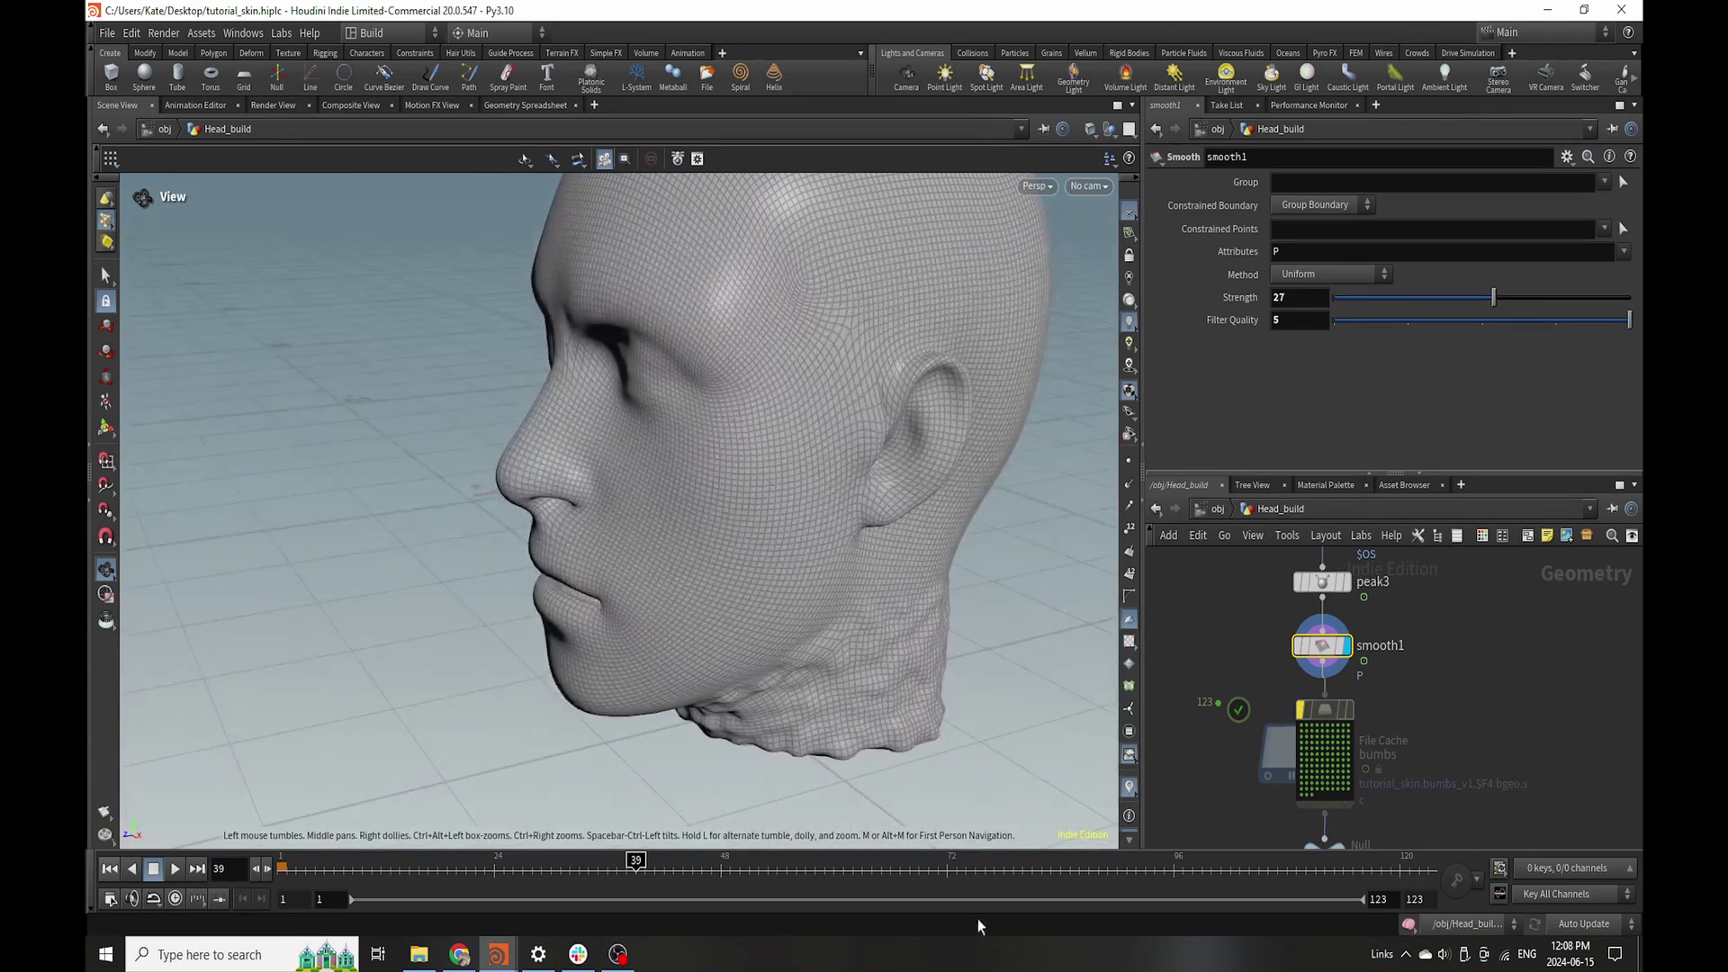
click(1419, 873)
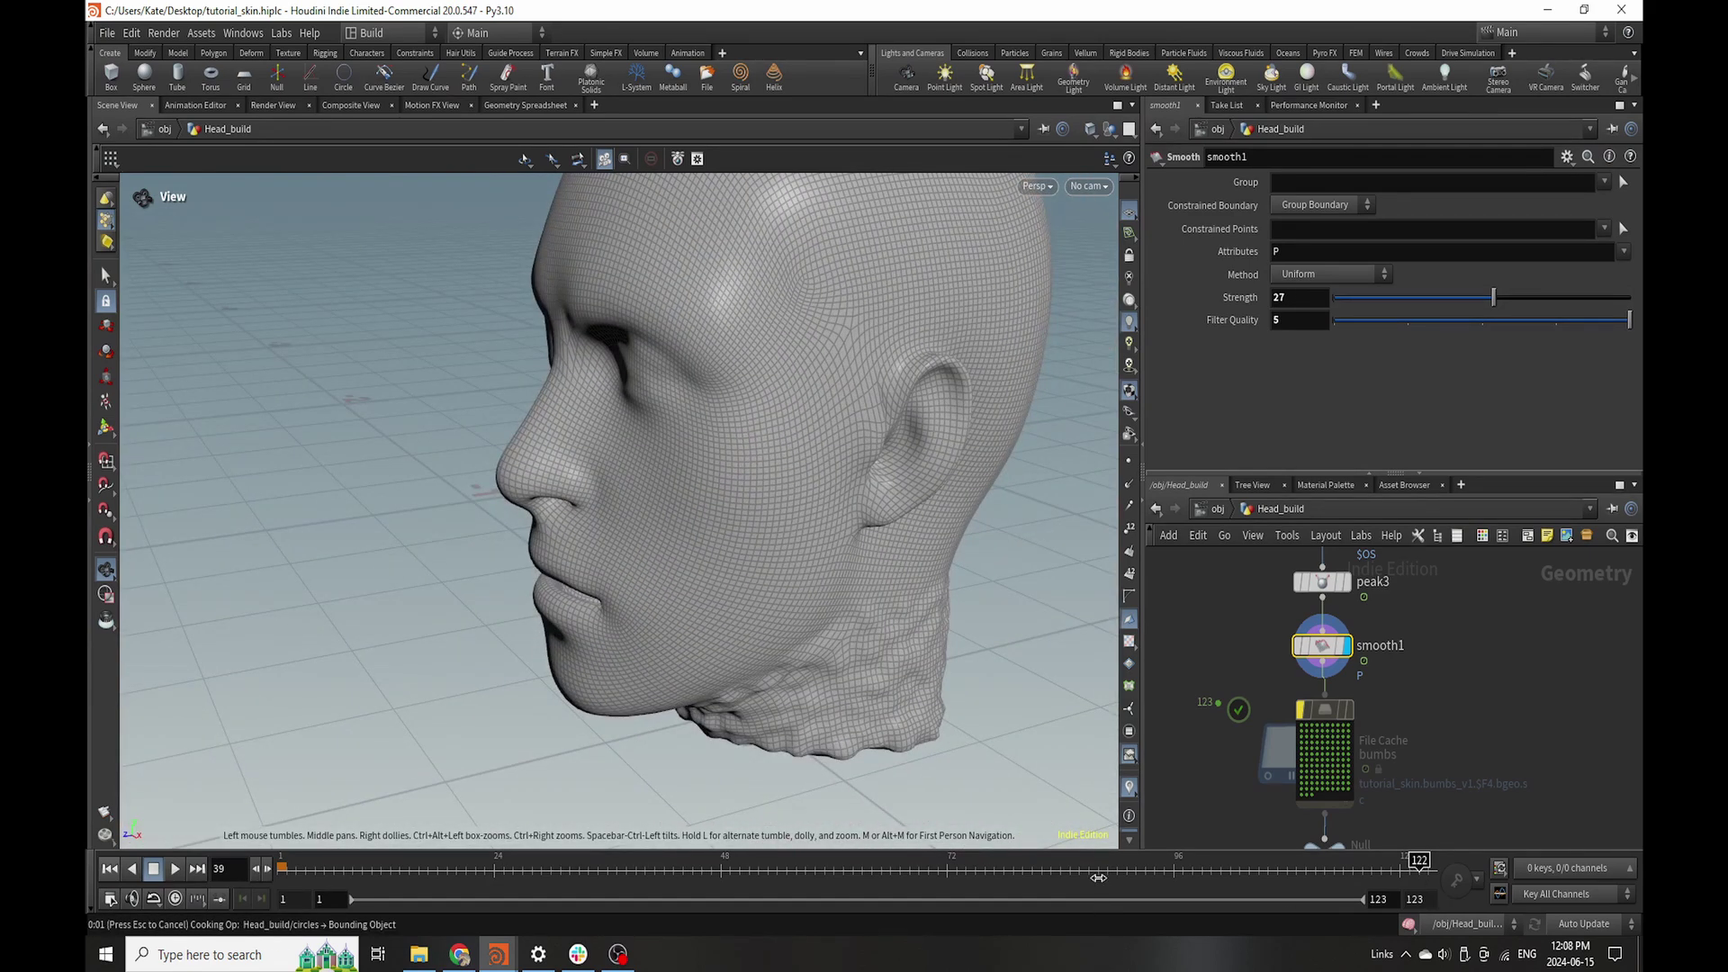
mouse_move(792, 560)
mouse_down()
mouse_move(879, 443)
mouse_move(702, 491)
mouse_move(747, 477)
mouse_move(855, 513)
mouse_move(868, 485)
mouse_move(814, 558)
mouse_up()
- Set the Distance of peak3 to -0.011 and check the deeper bumps on the face
scroll(1341, 702, down, 4)
scroll(1327, 663, up, 5)
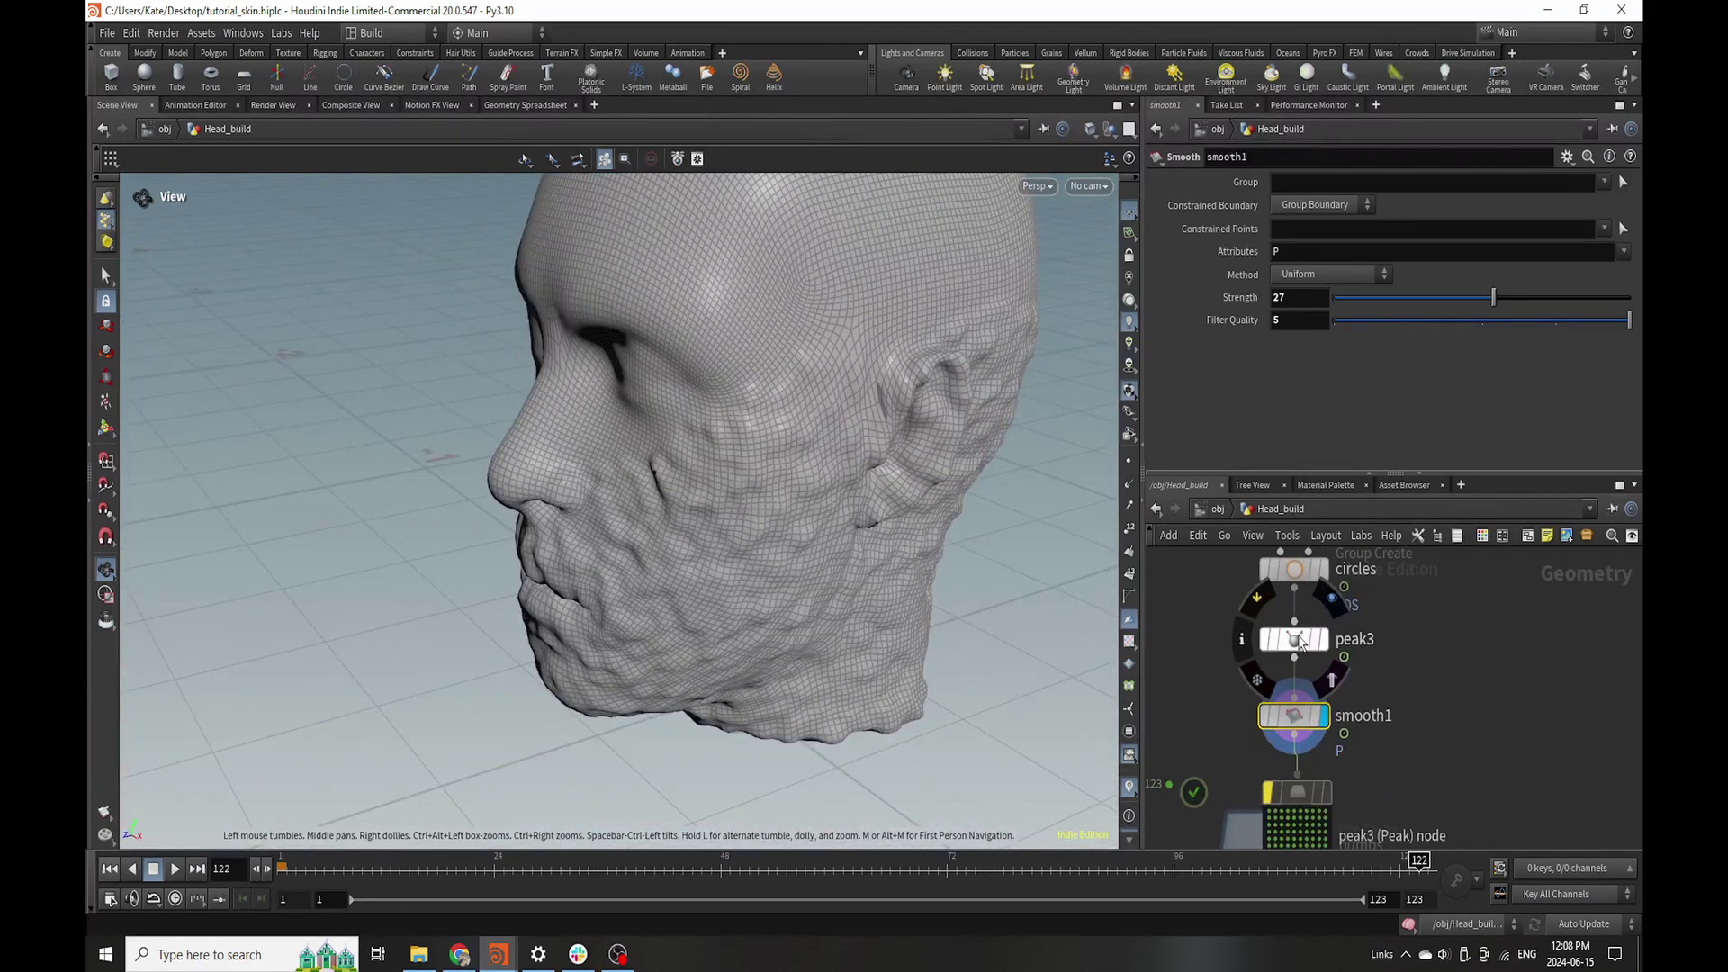
click(1297, 640)
click(1315, 233)
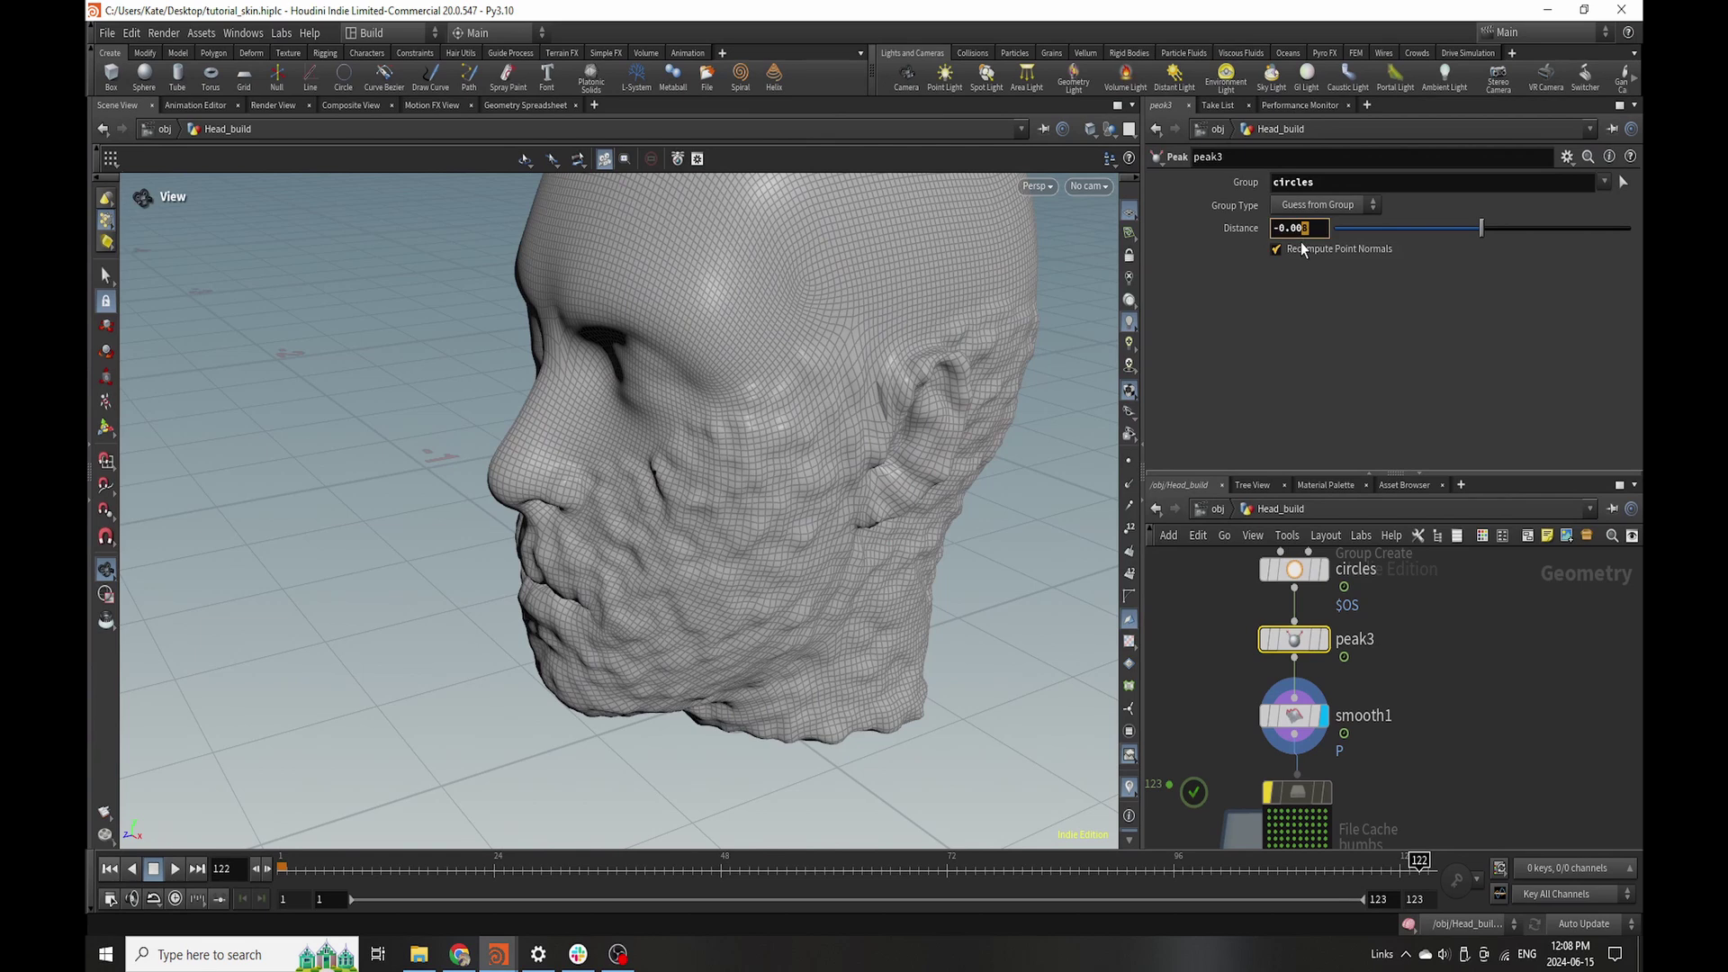
click(1569, 774)
text(11)
key(Return)
mouse_move(772, 594)
mouse_down()
mouse_move(693, 540)
mouse_move(663, 578)
mouse_move(817, 533)
mouse_move(798, 611)
mouse_move(772, 545)
mouse_move(799, 579)
mouse_up()
- Save the scene and write the bumbs file cache to disk in the background
key(ctrl+s)
middle_drag(1281, 823, 1289, 701)
click(1289, 742)
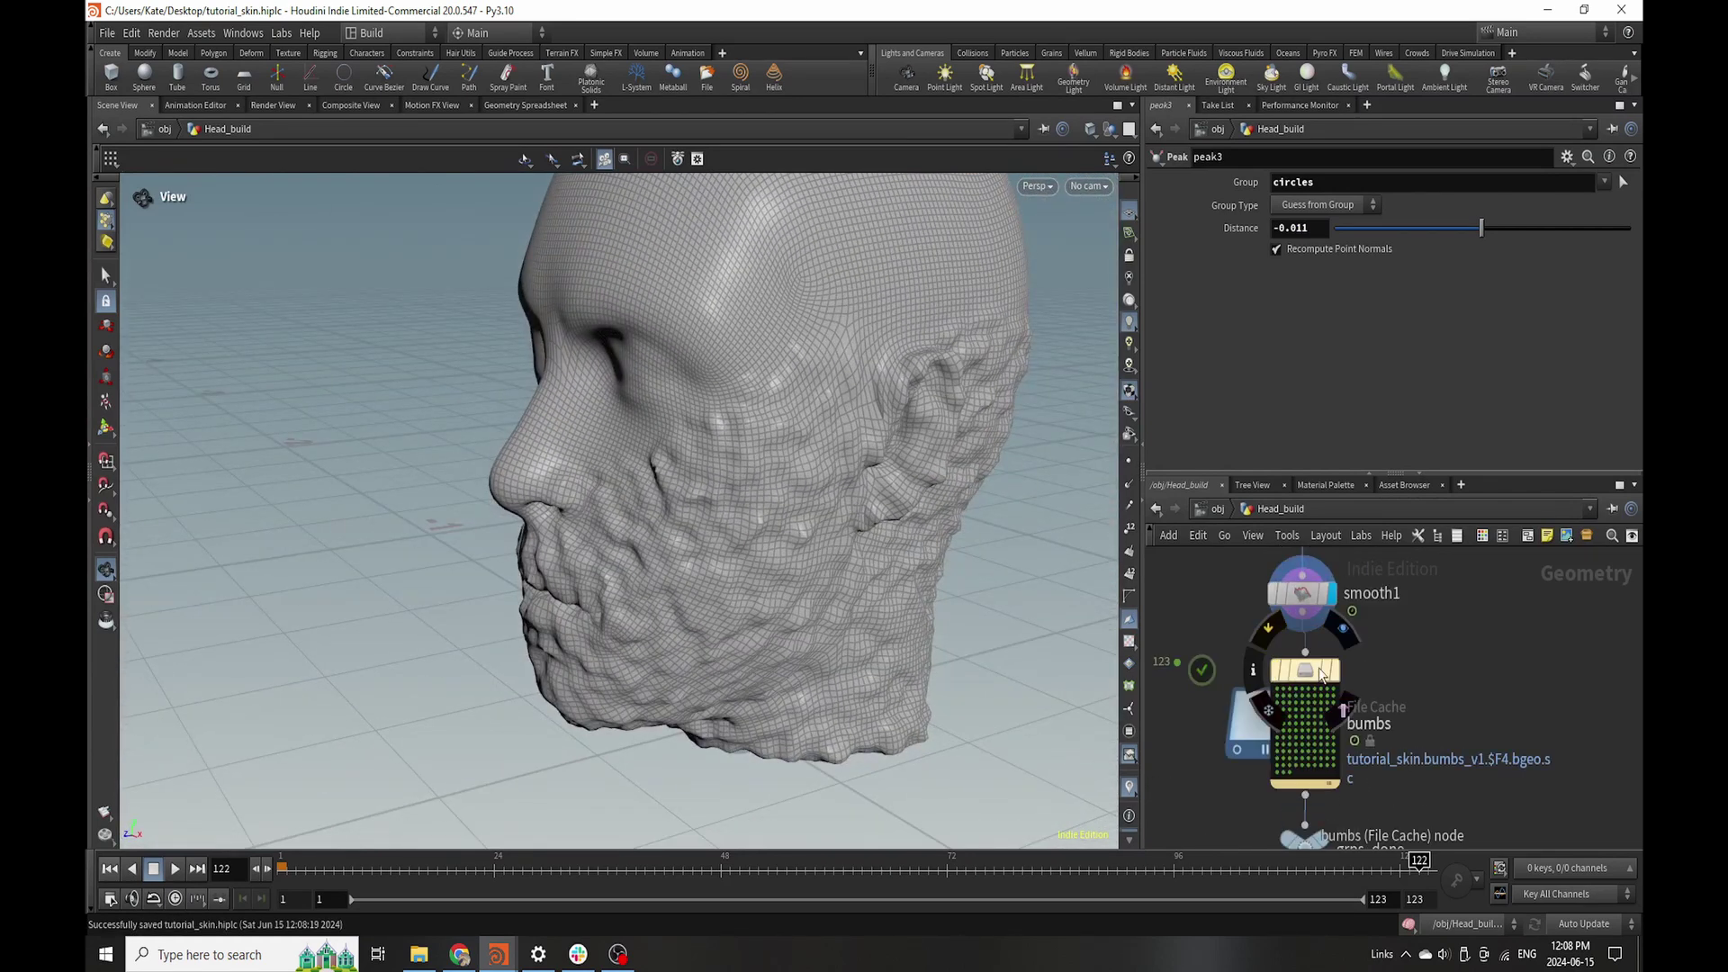
click(1431, 355)
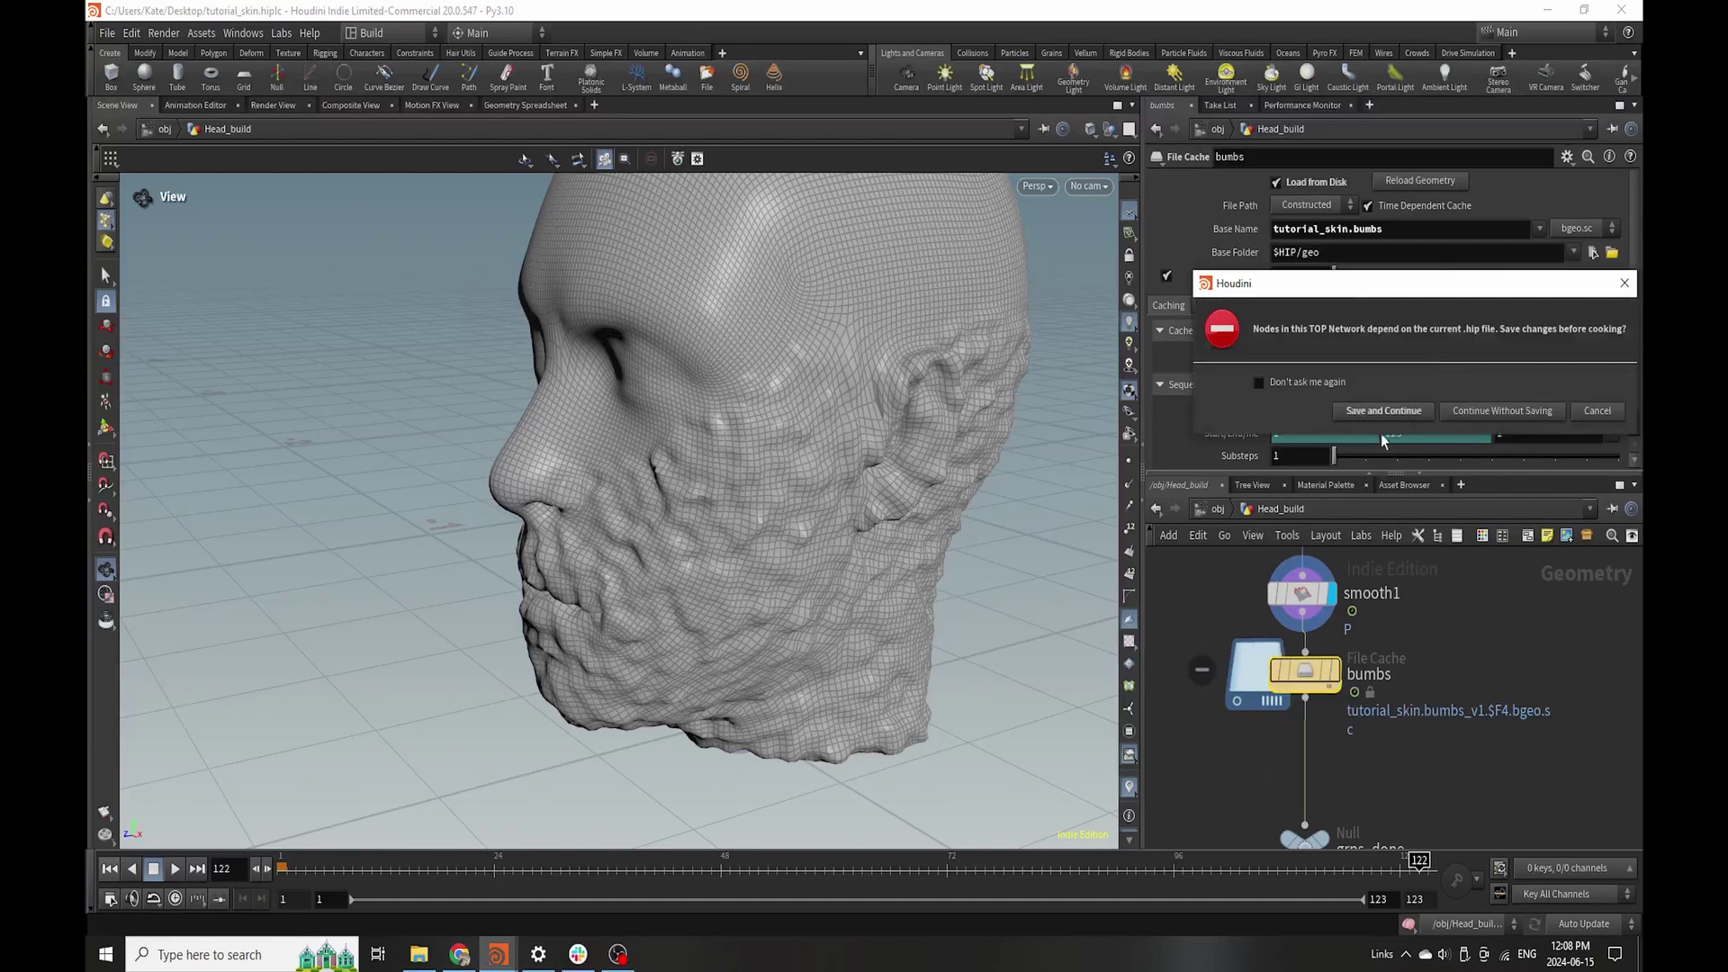
- Display pointdeform1, interrupt its cooking and return the timeline to frame 1
scroll(1386, 630, down, 6)
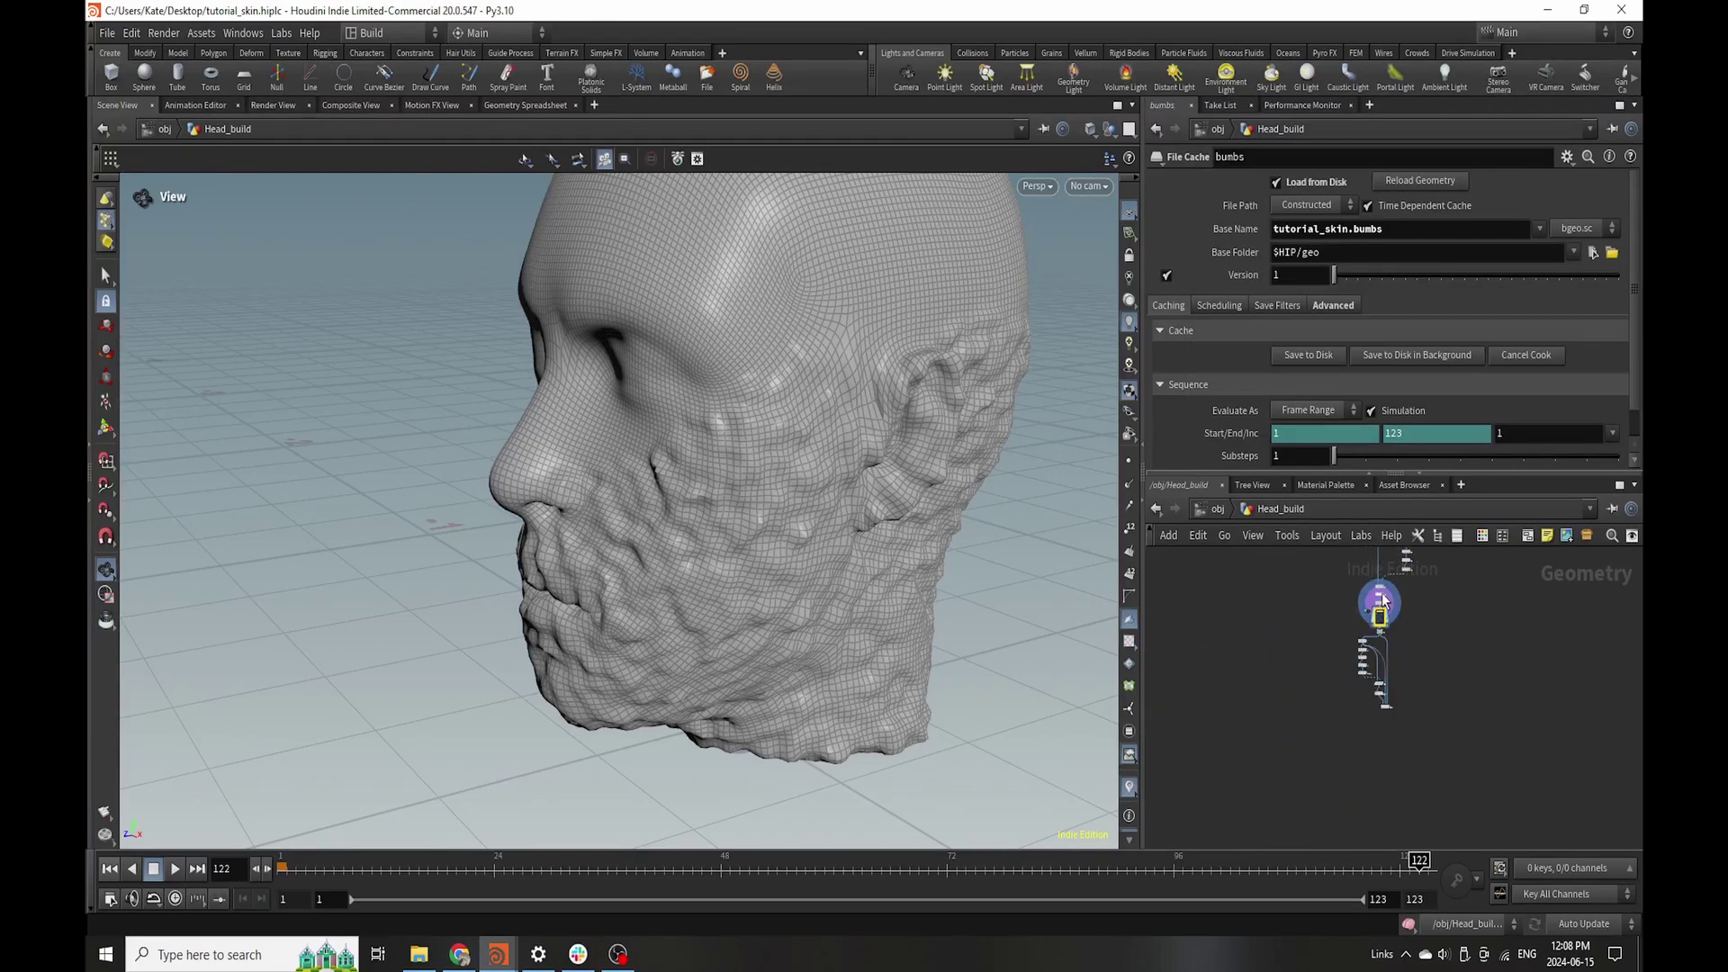
scroll(1350, 639, up, 5)
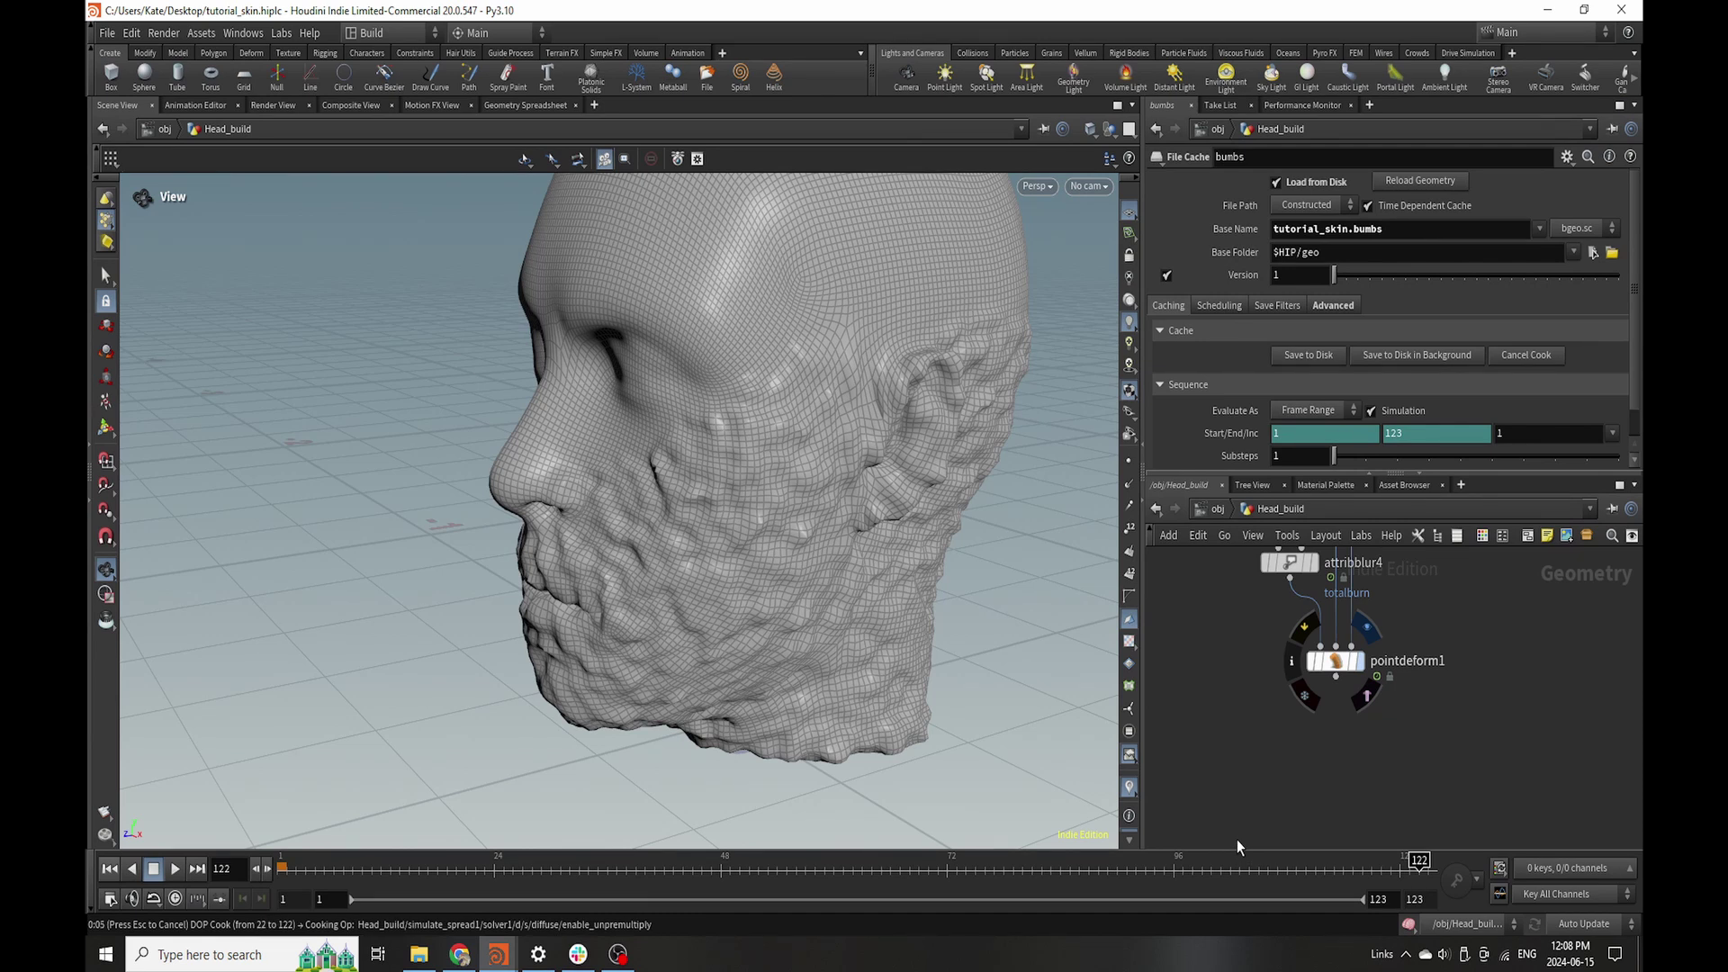
key(Escape)
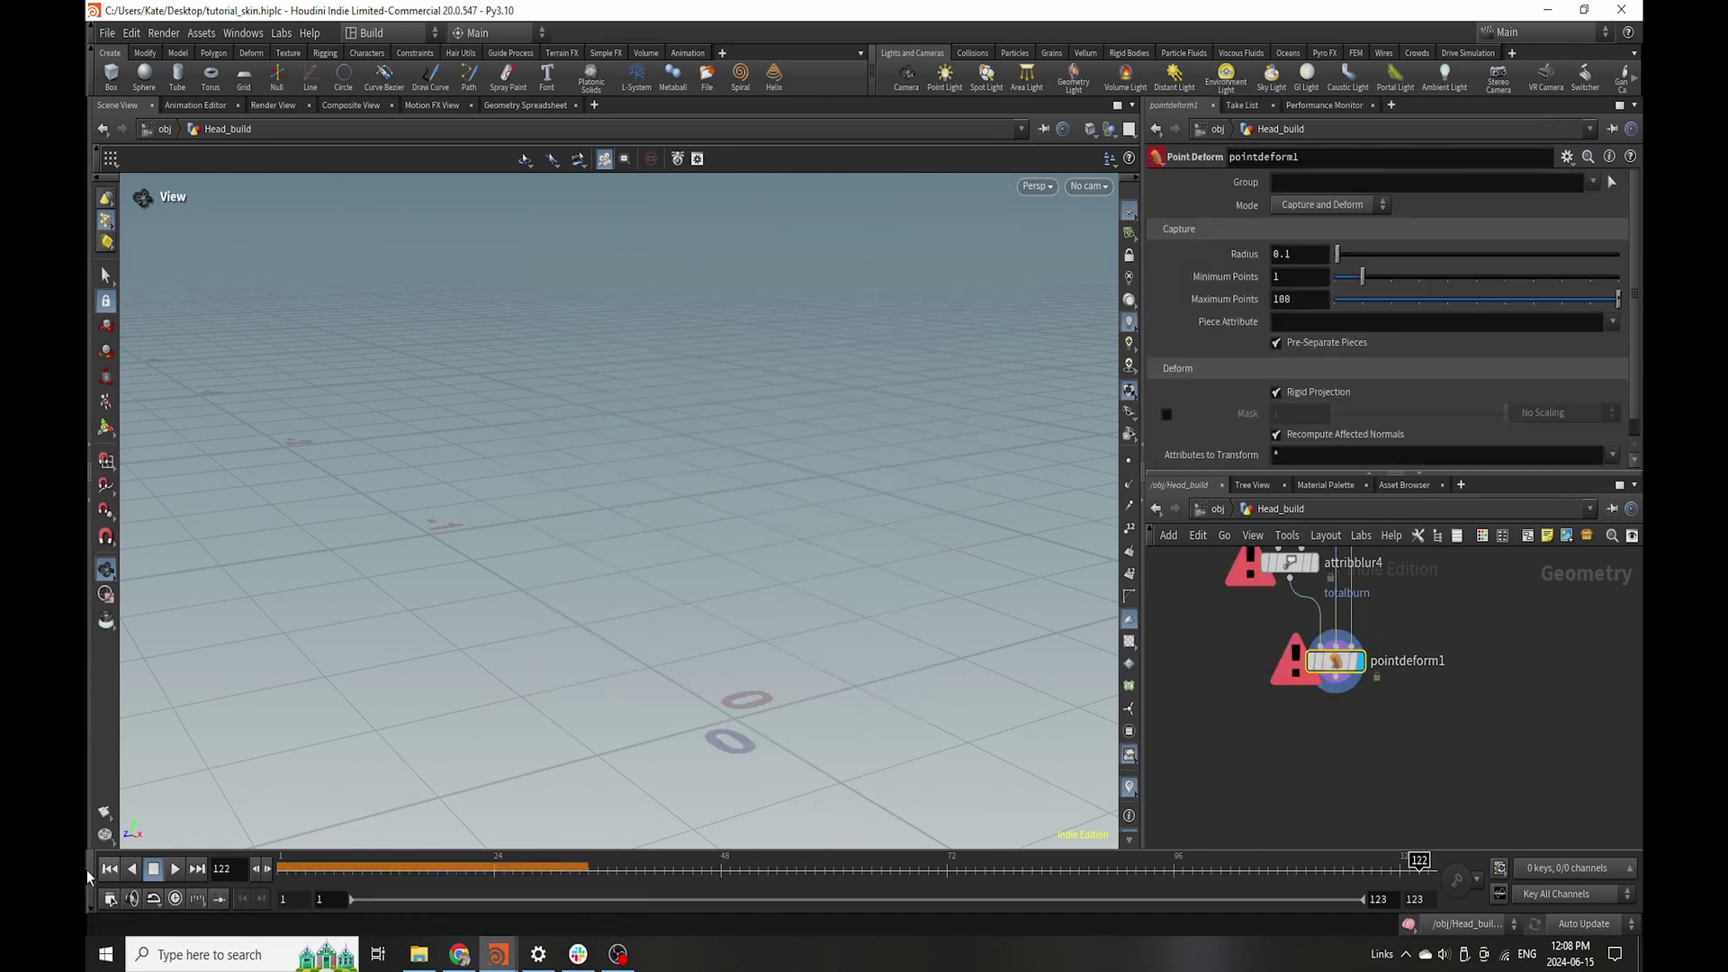
click(109, 869)
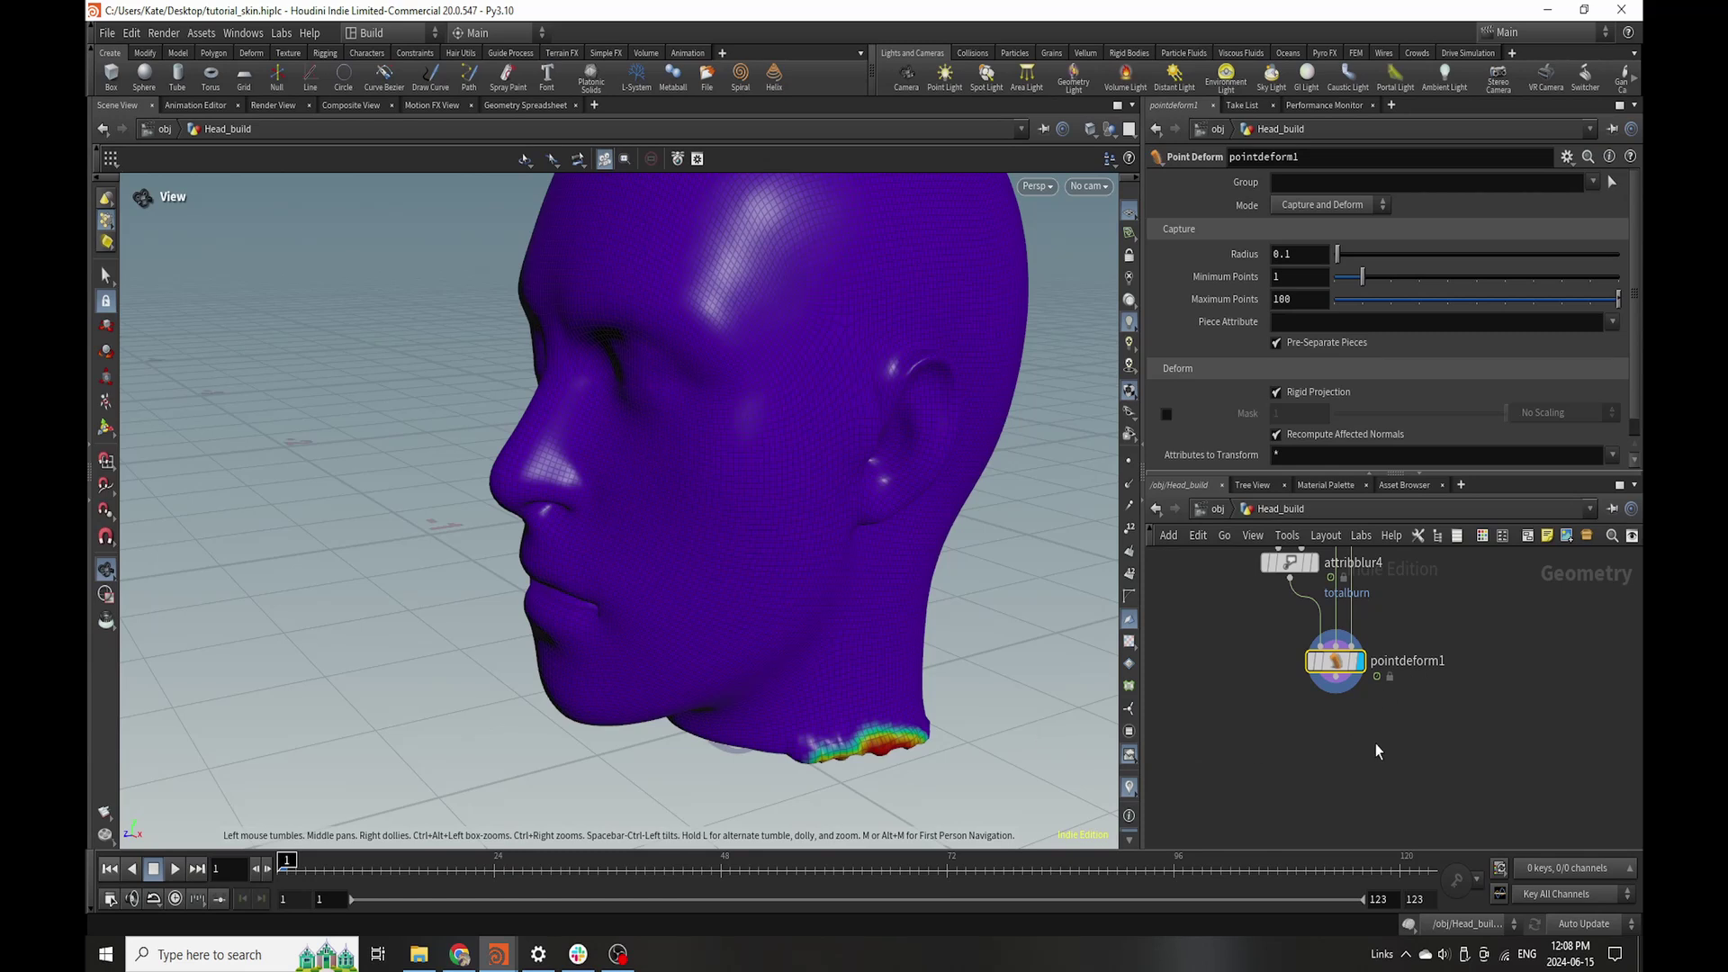
- Add a Blast node below pointdeform1 and connect pointdeform1's output to it
scroll(1359, 743, up, 3)
key(Tab)
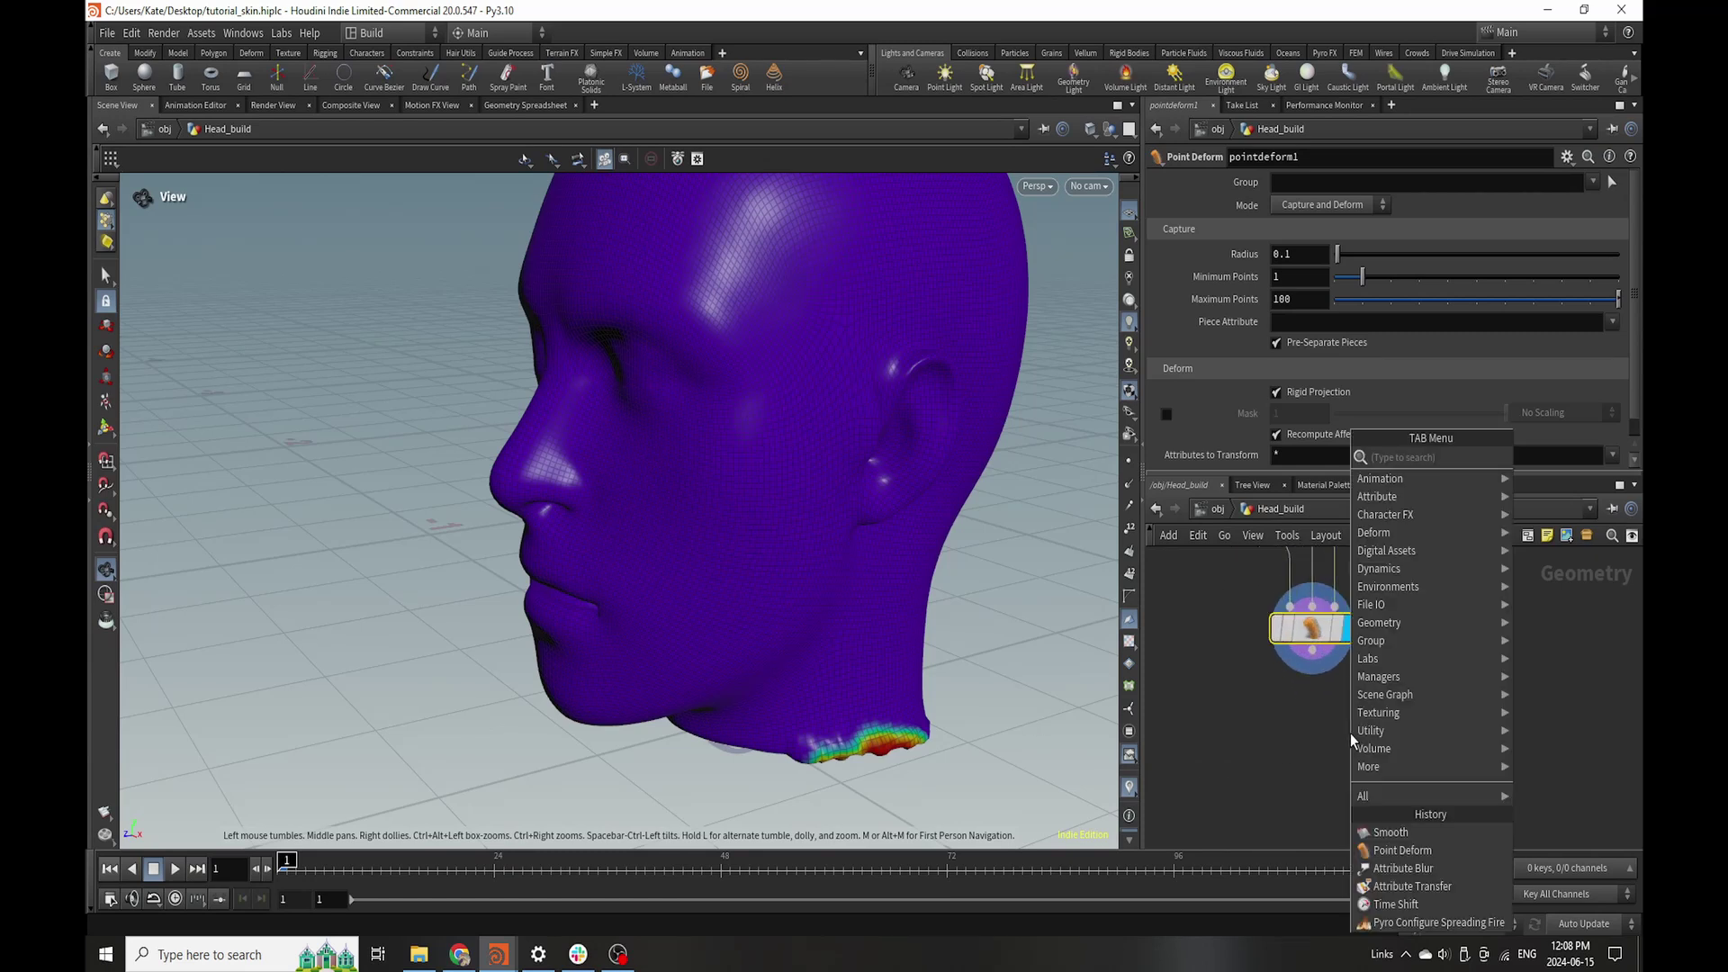
text(blast)
click(1533, 458)
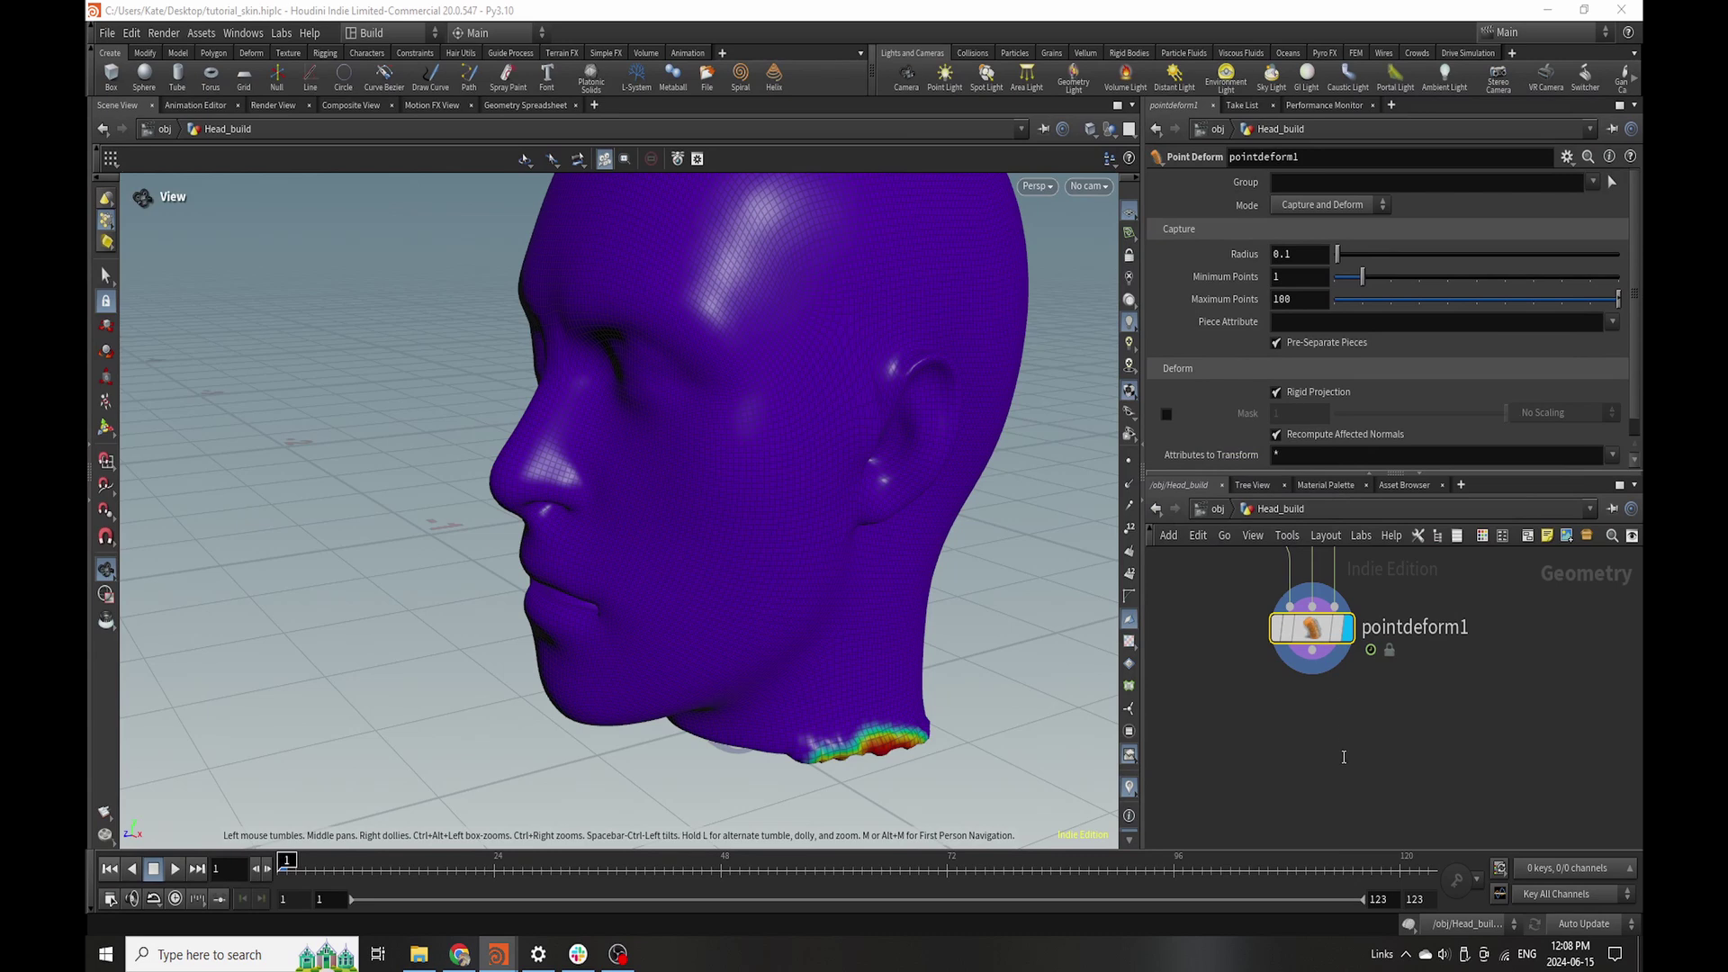
click(1343, 756)
right_click(1372, 721)
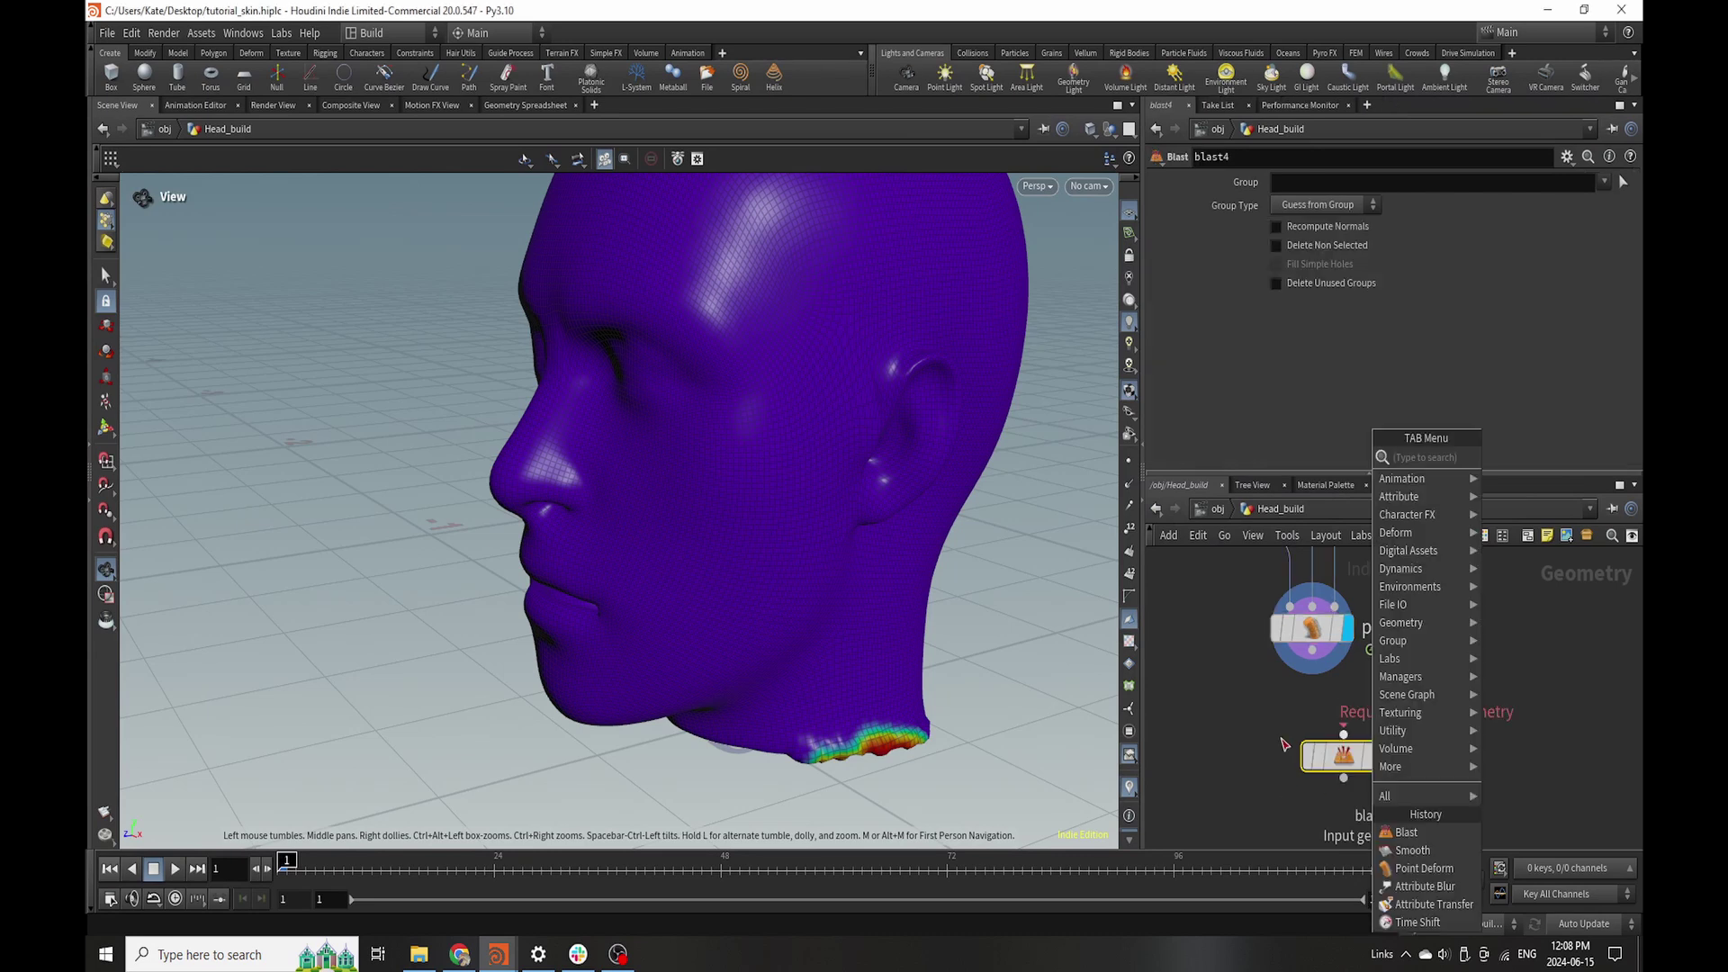
click(1276, 697)
drag(1312, 650, 1292, 714)
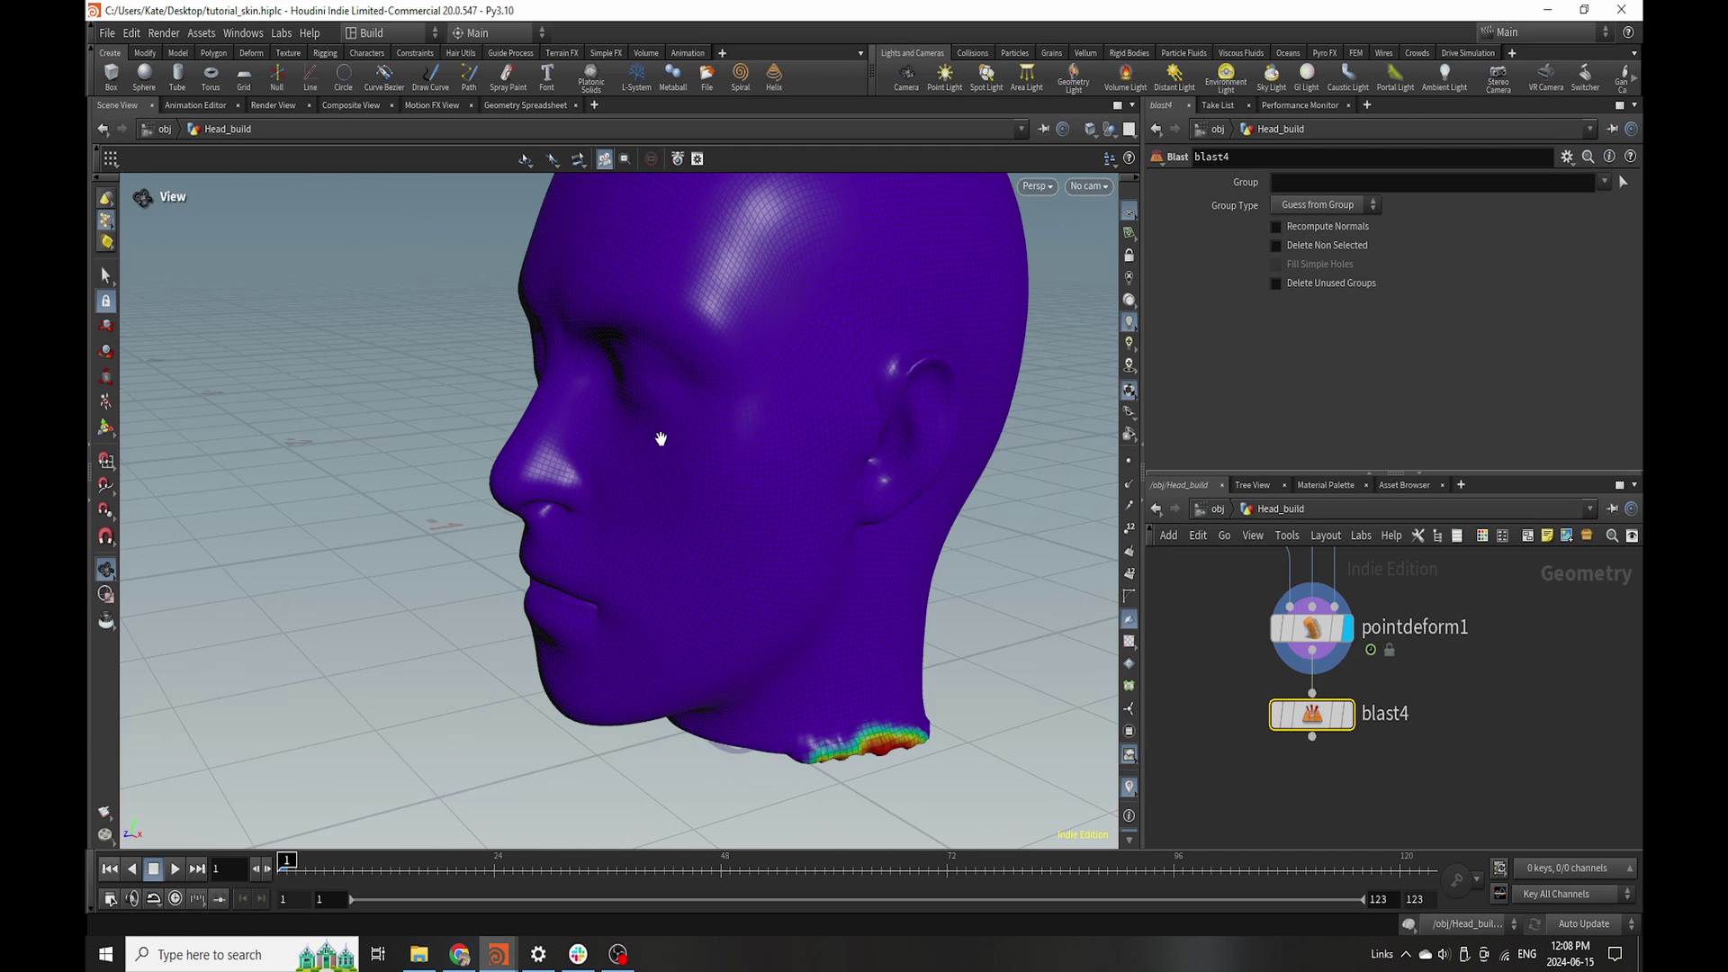
- Check the groups available to blast4 and display blast4 in the viewport
click(1348, 712)
click(1617, 183)
click(1605, 182)
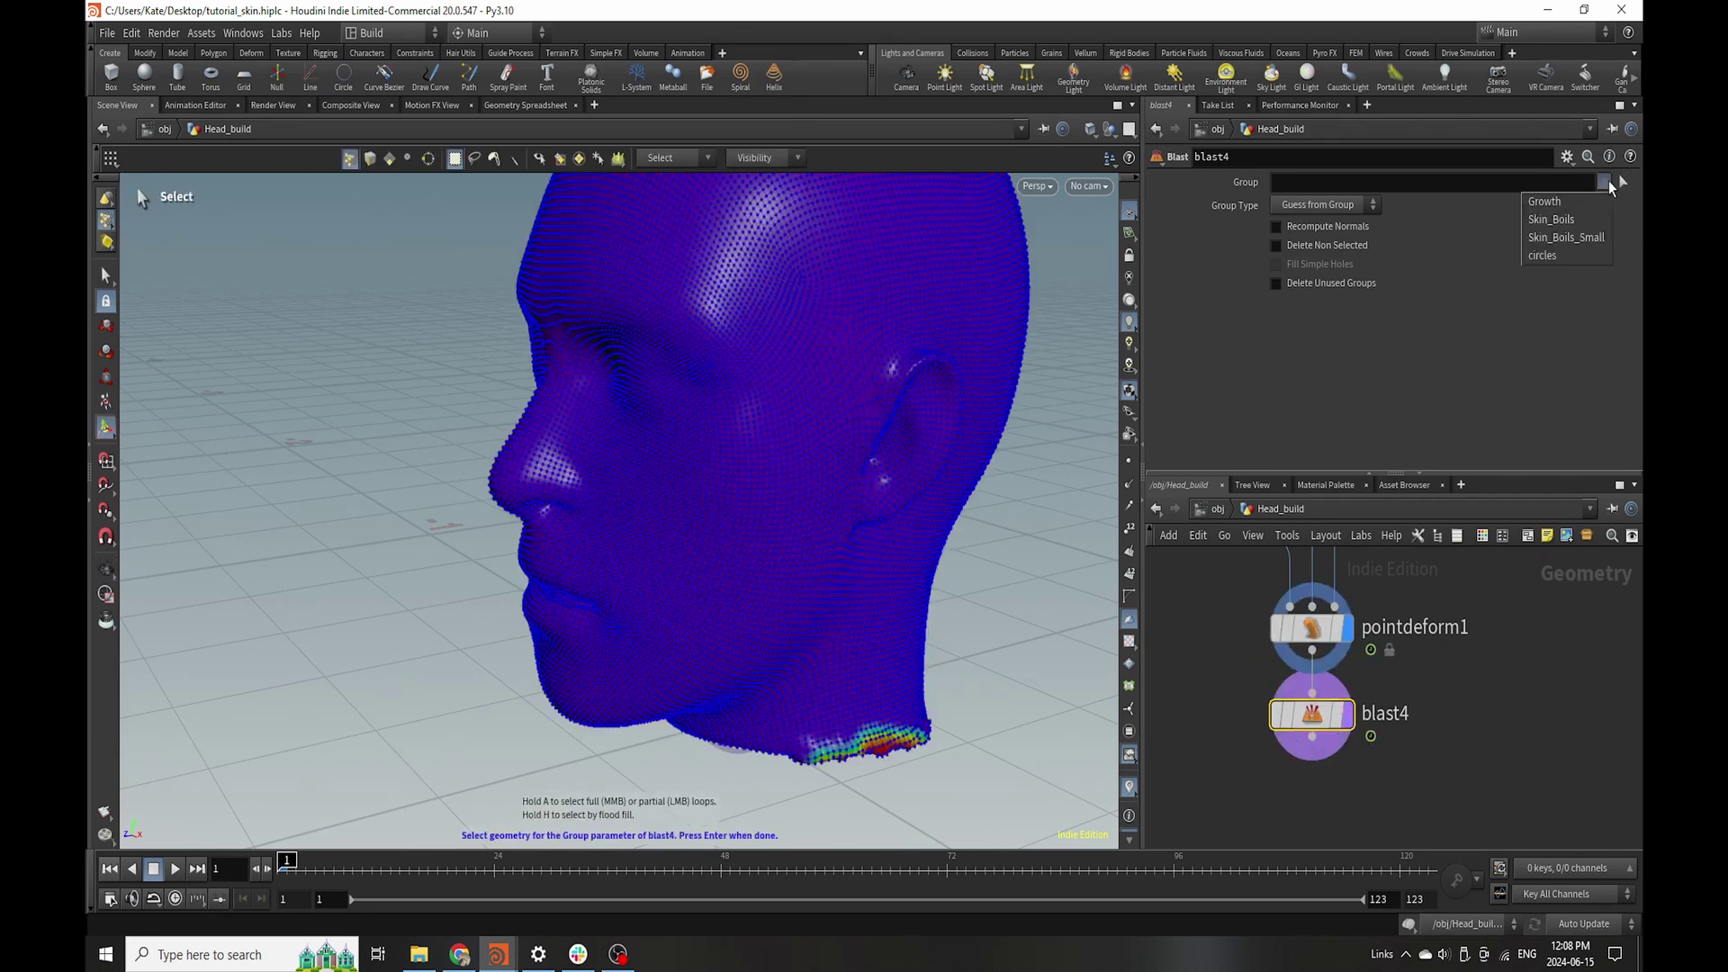
click(1501, 637)
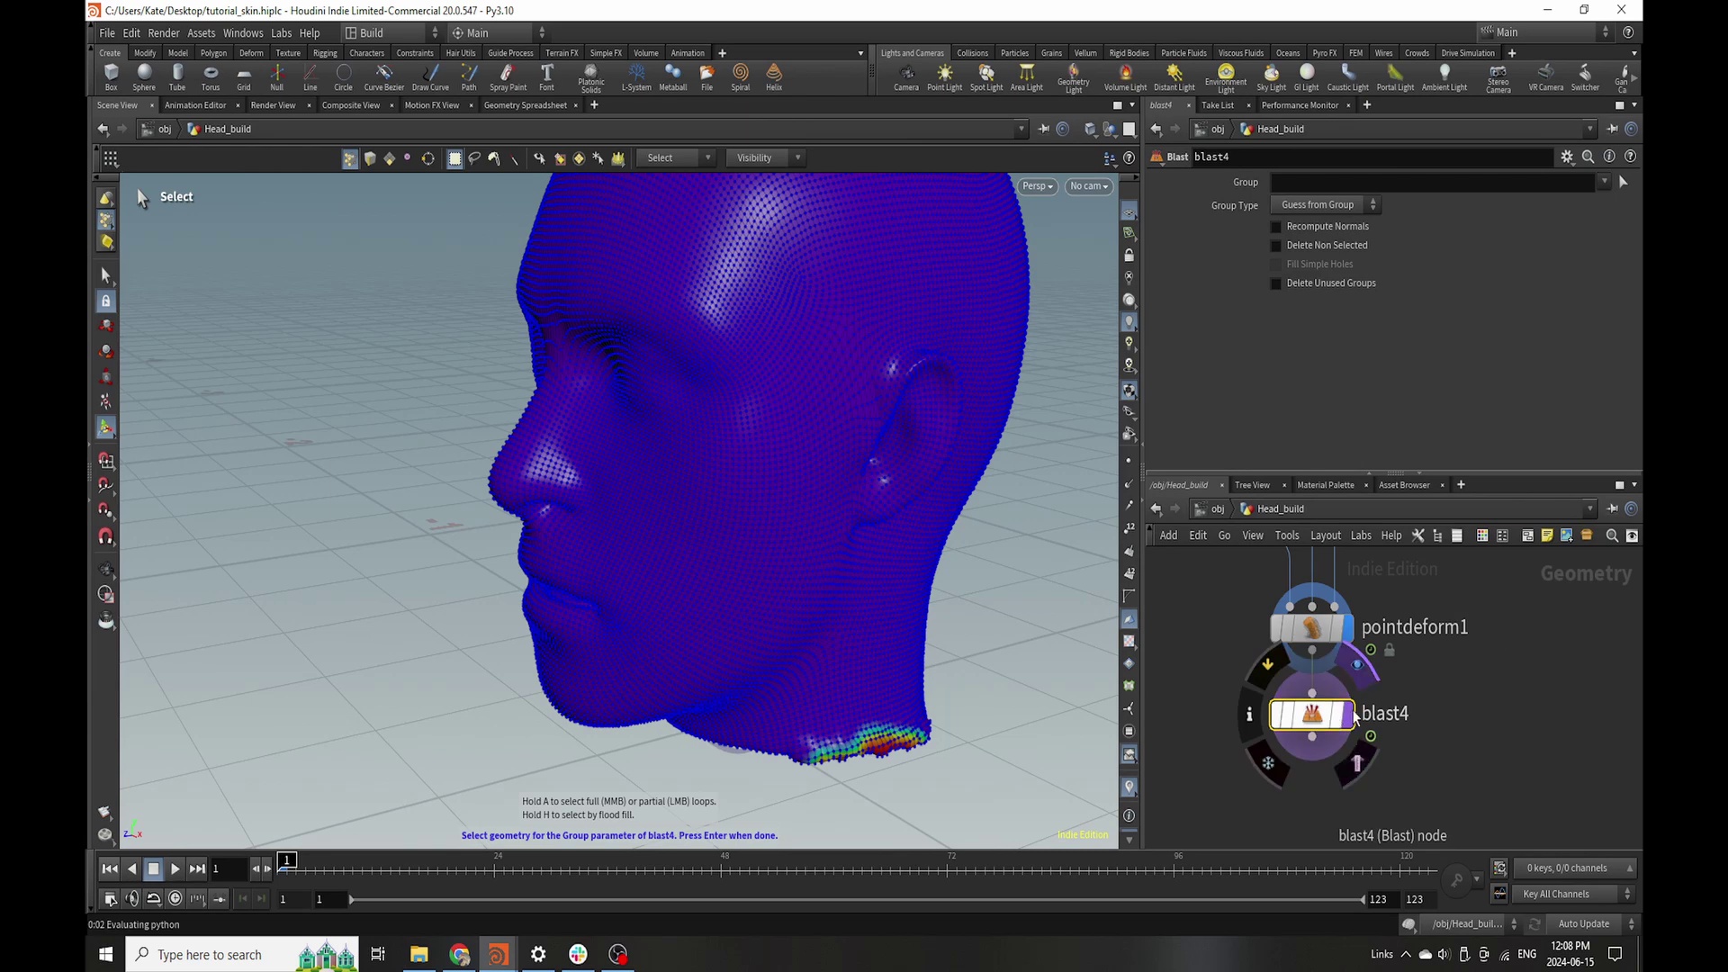
click(1349, 713)
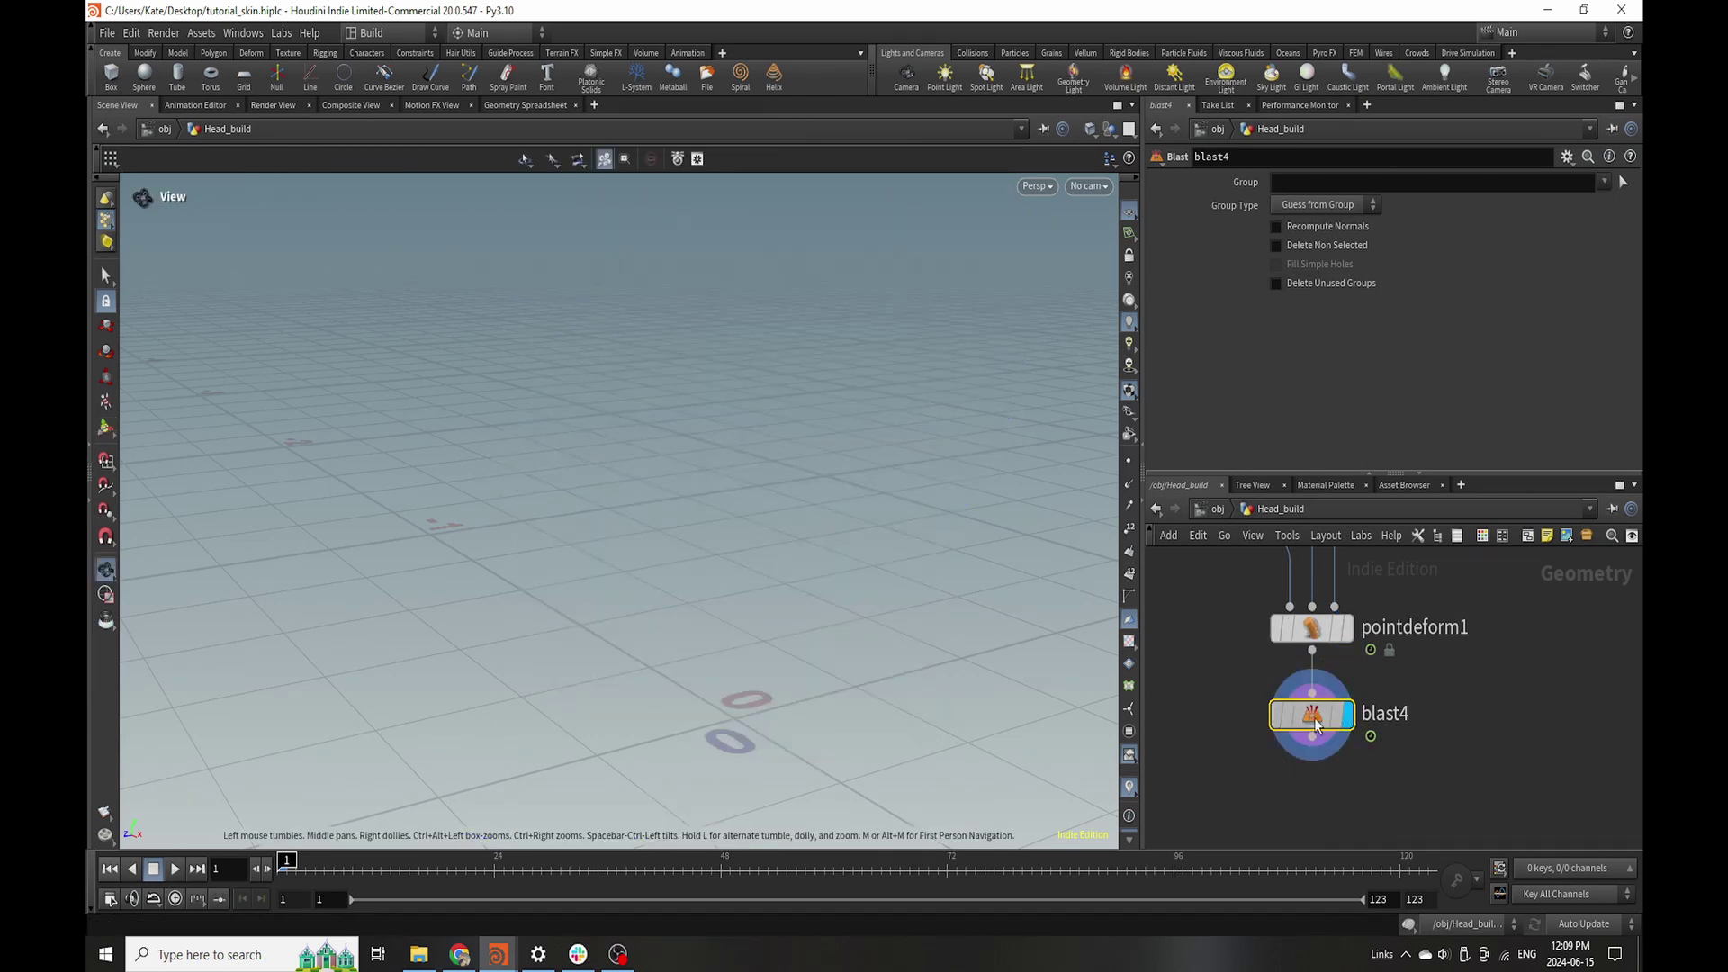
click(1312, 217)
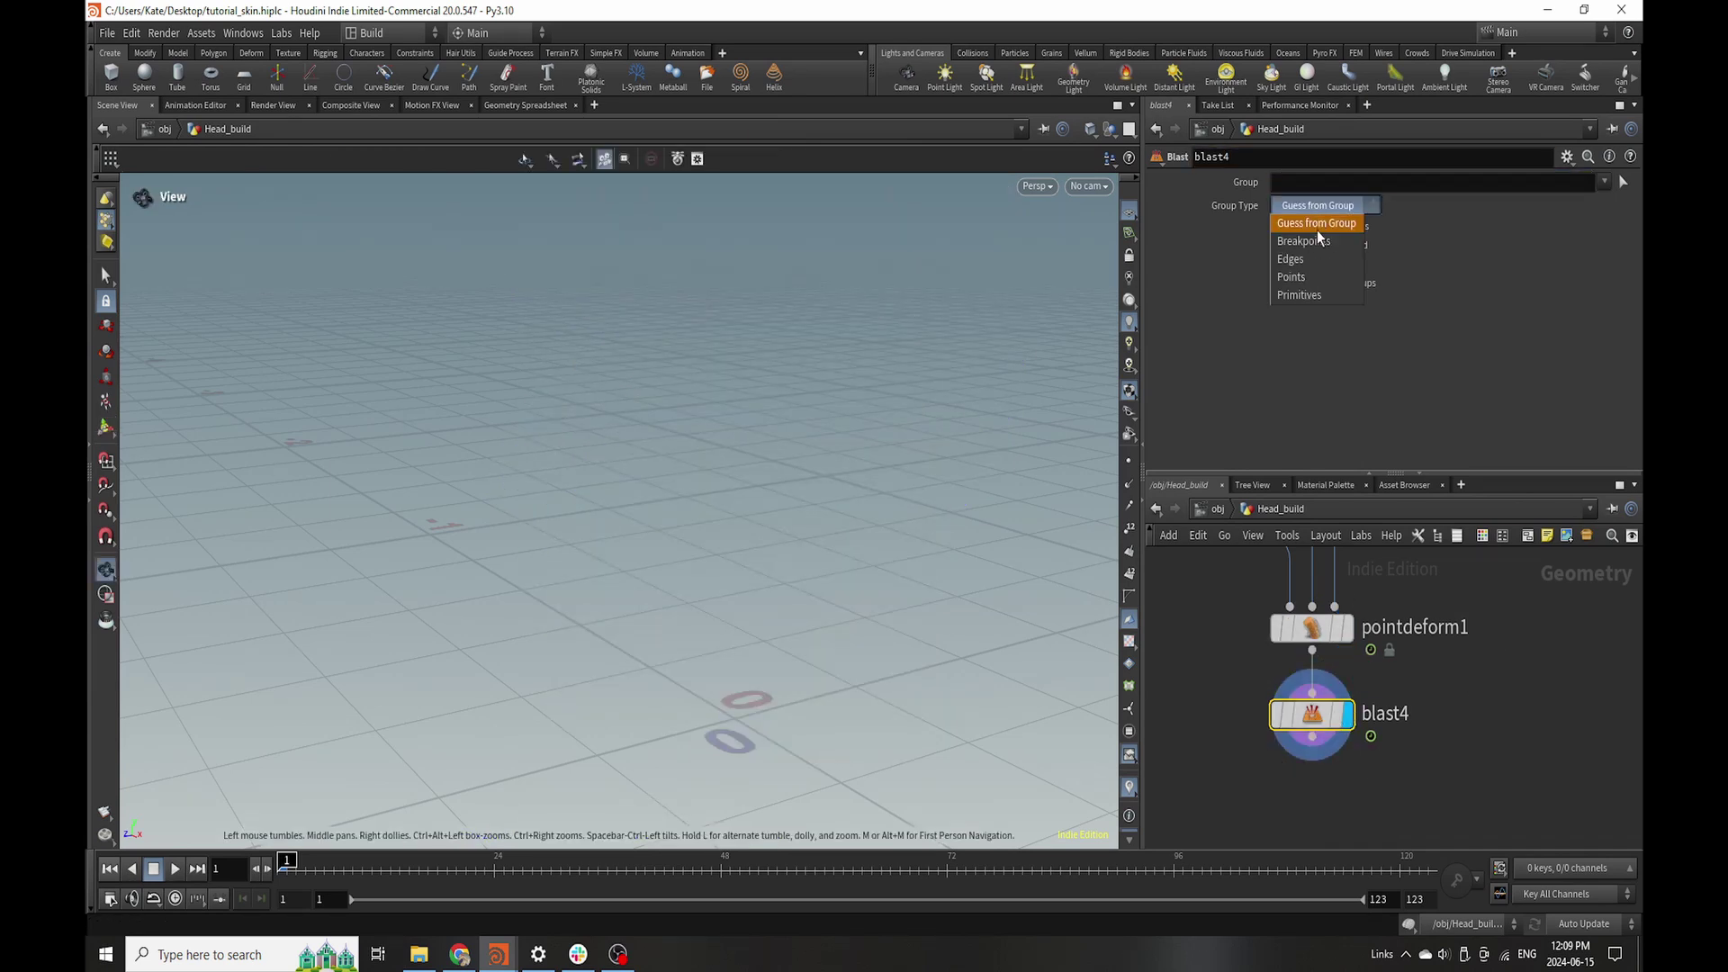
click(1312, 279)
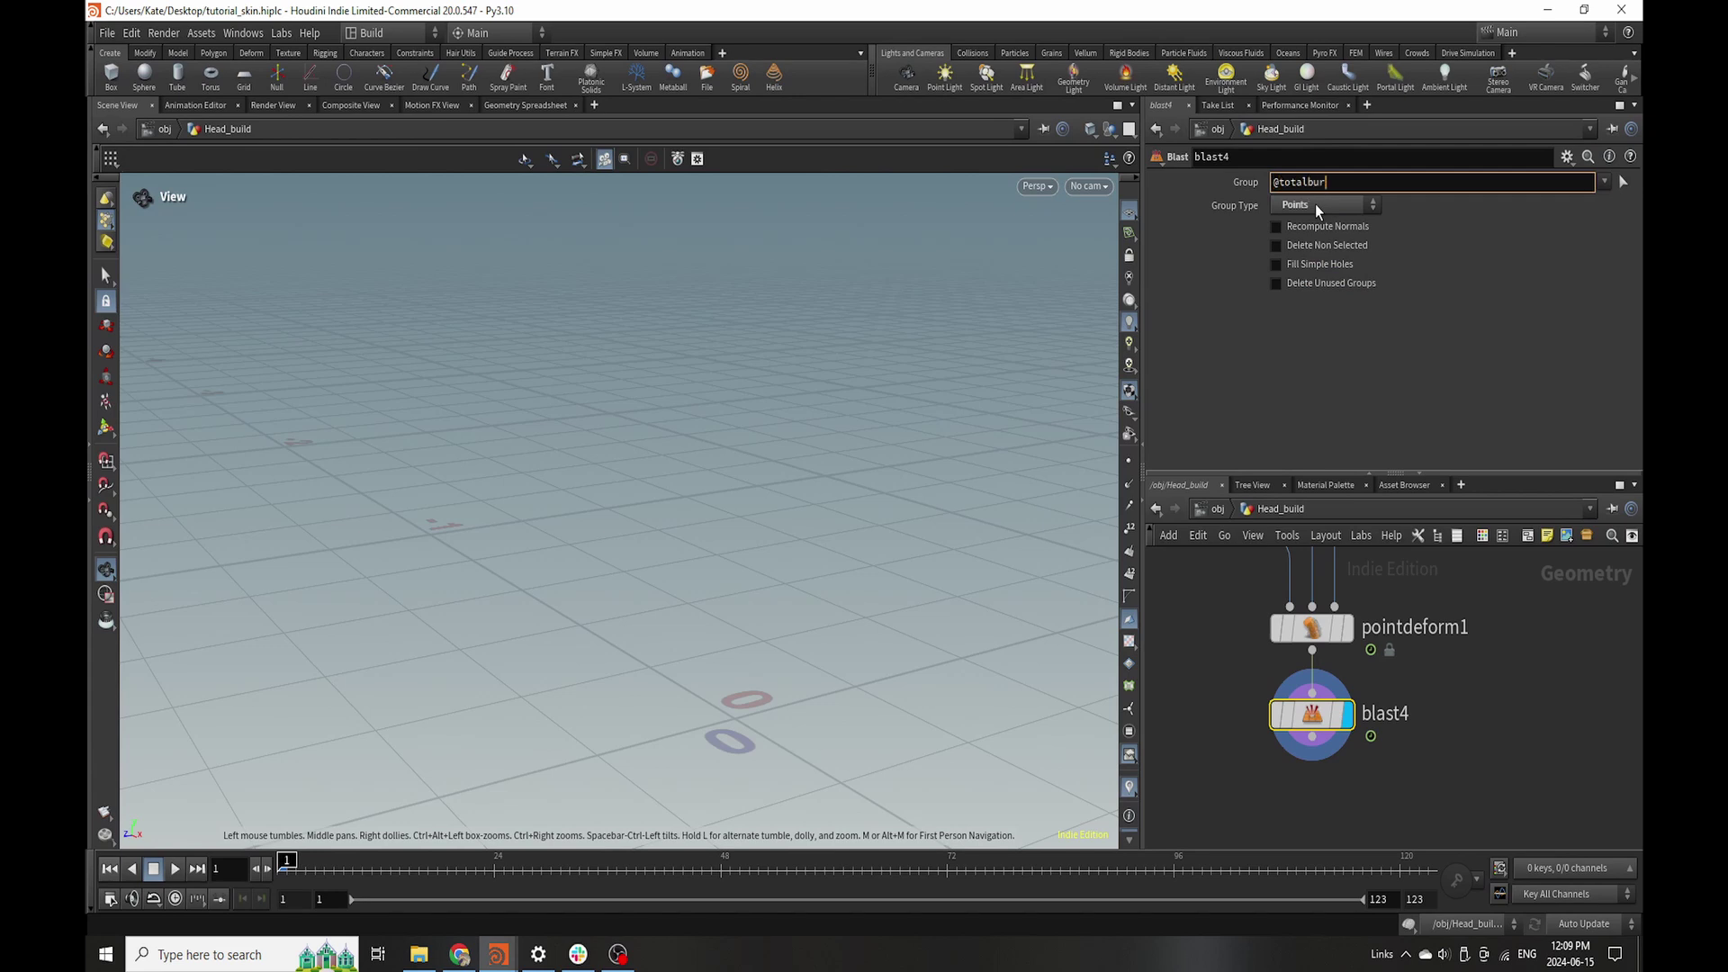
text(<0.)
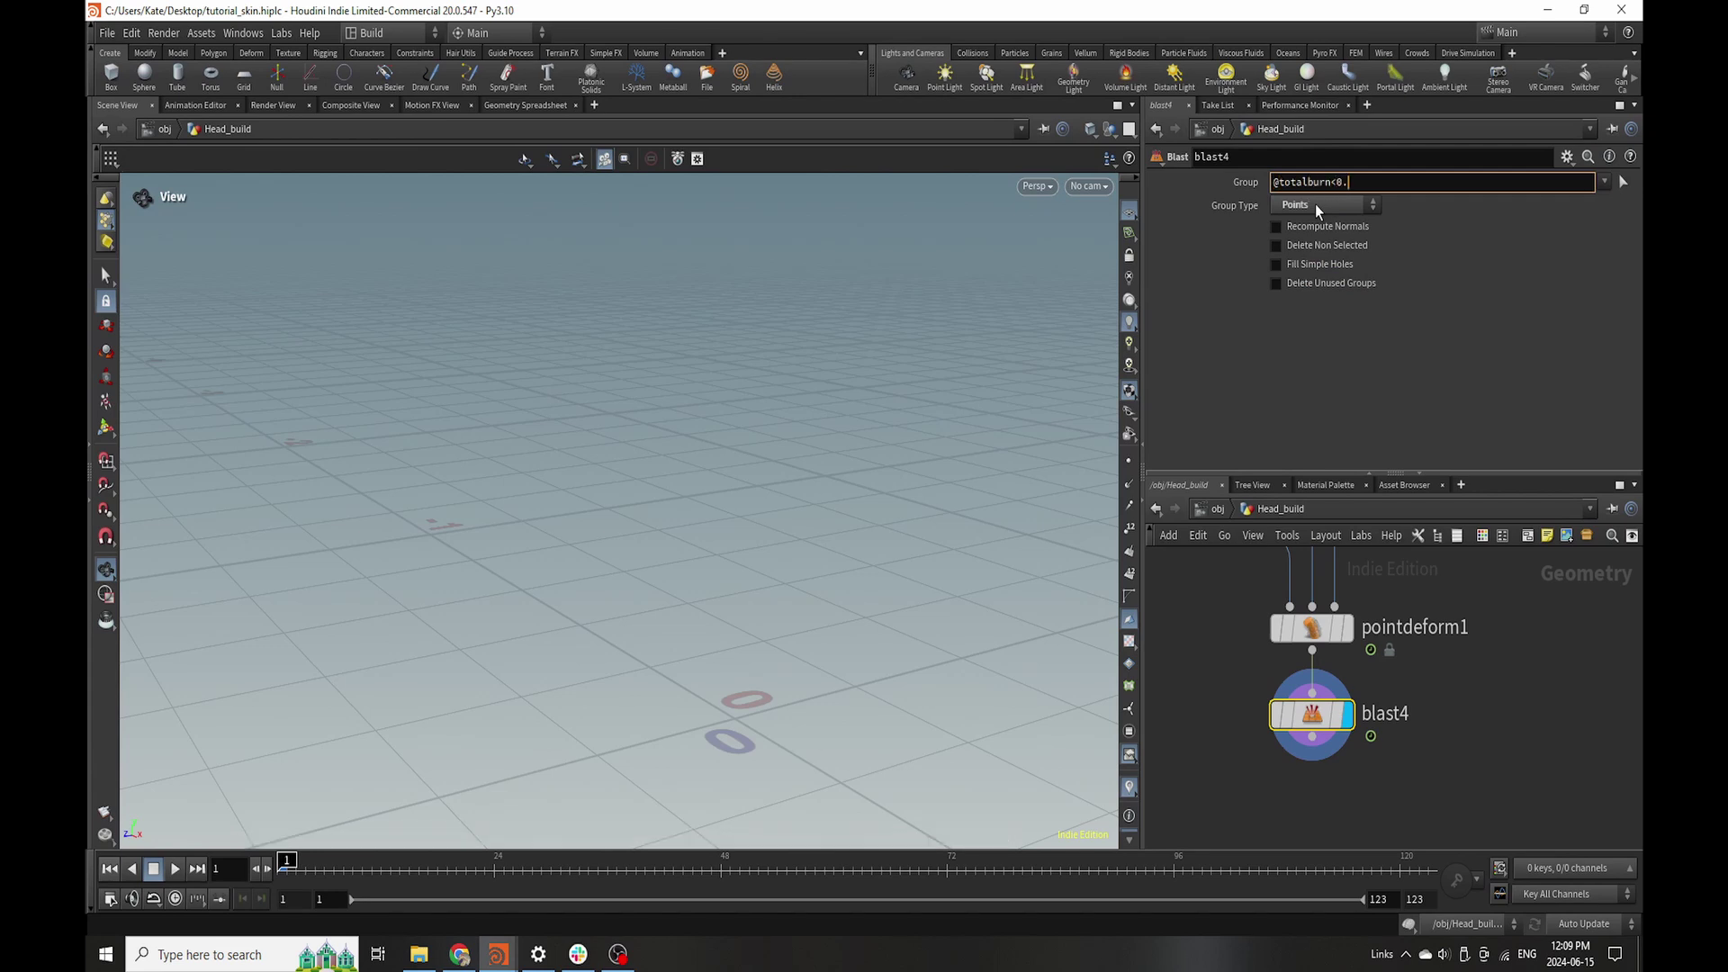
text(4)
key(Return)
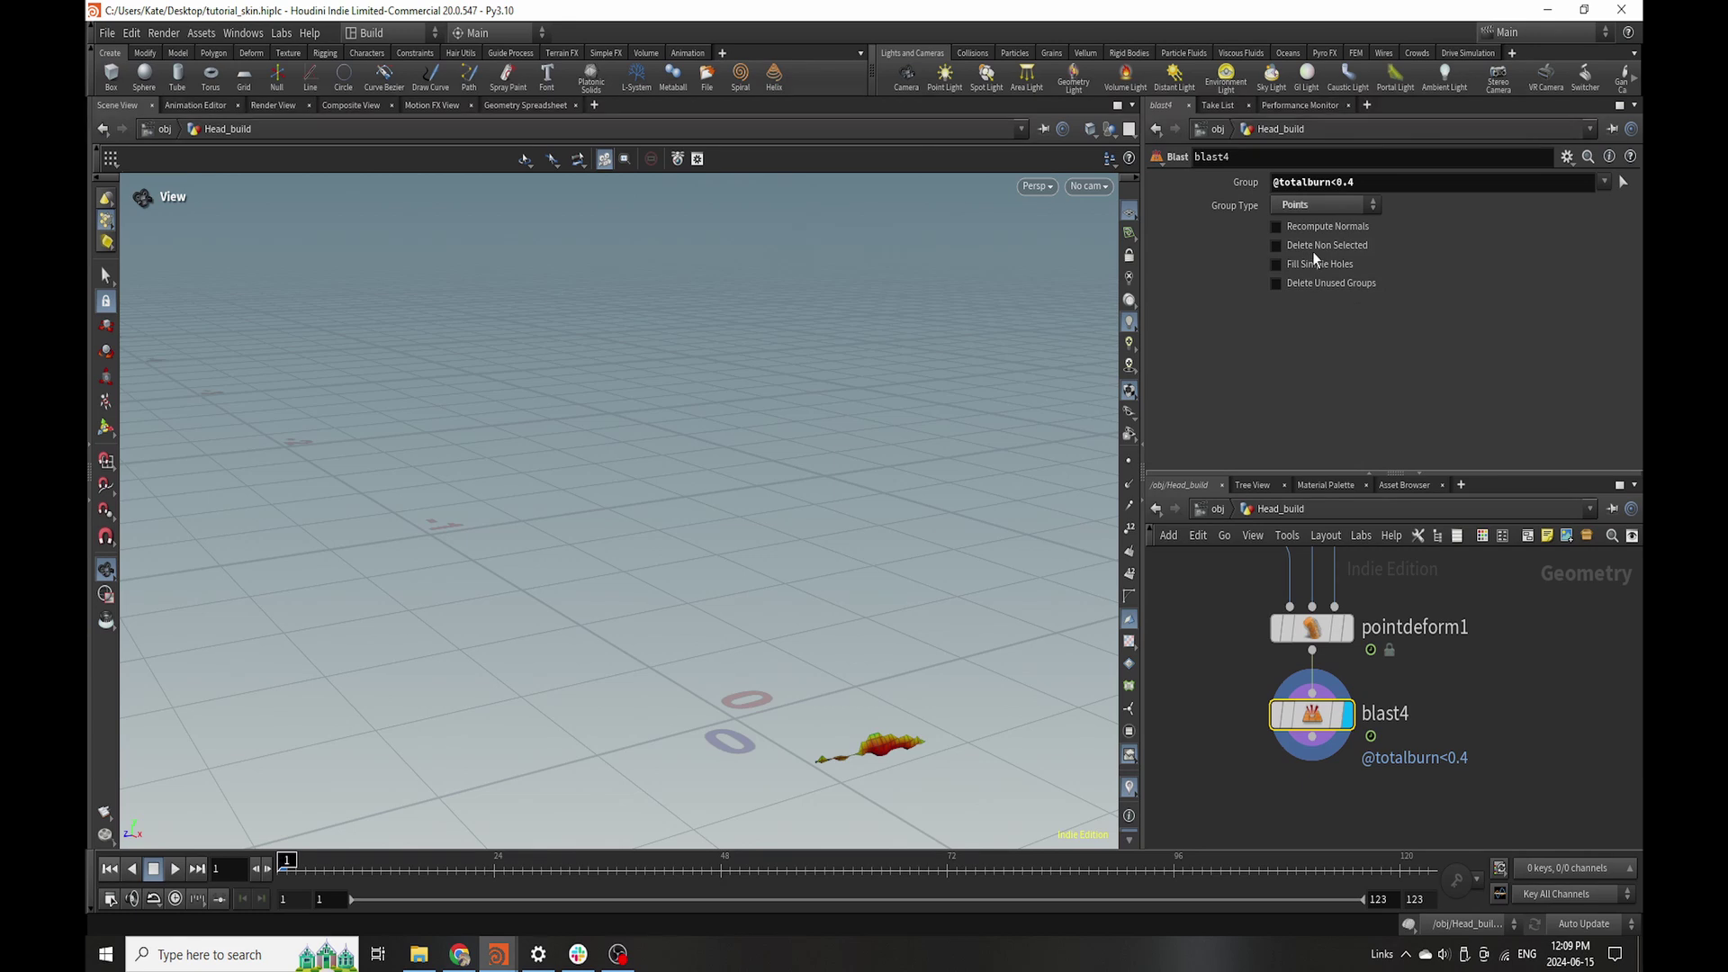
click(1275, 246)
click(1428, 183)
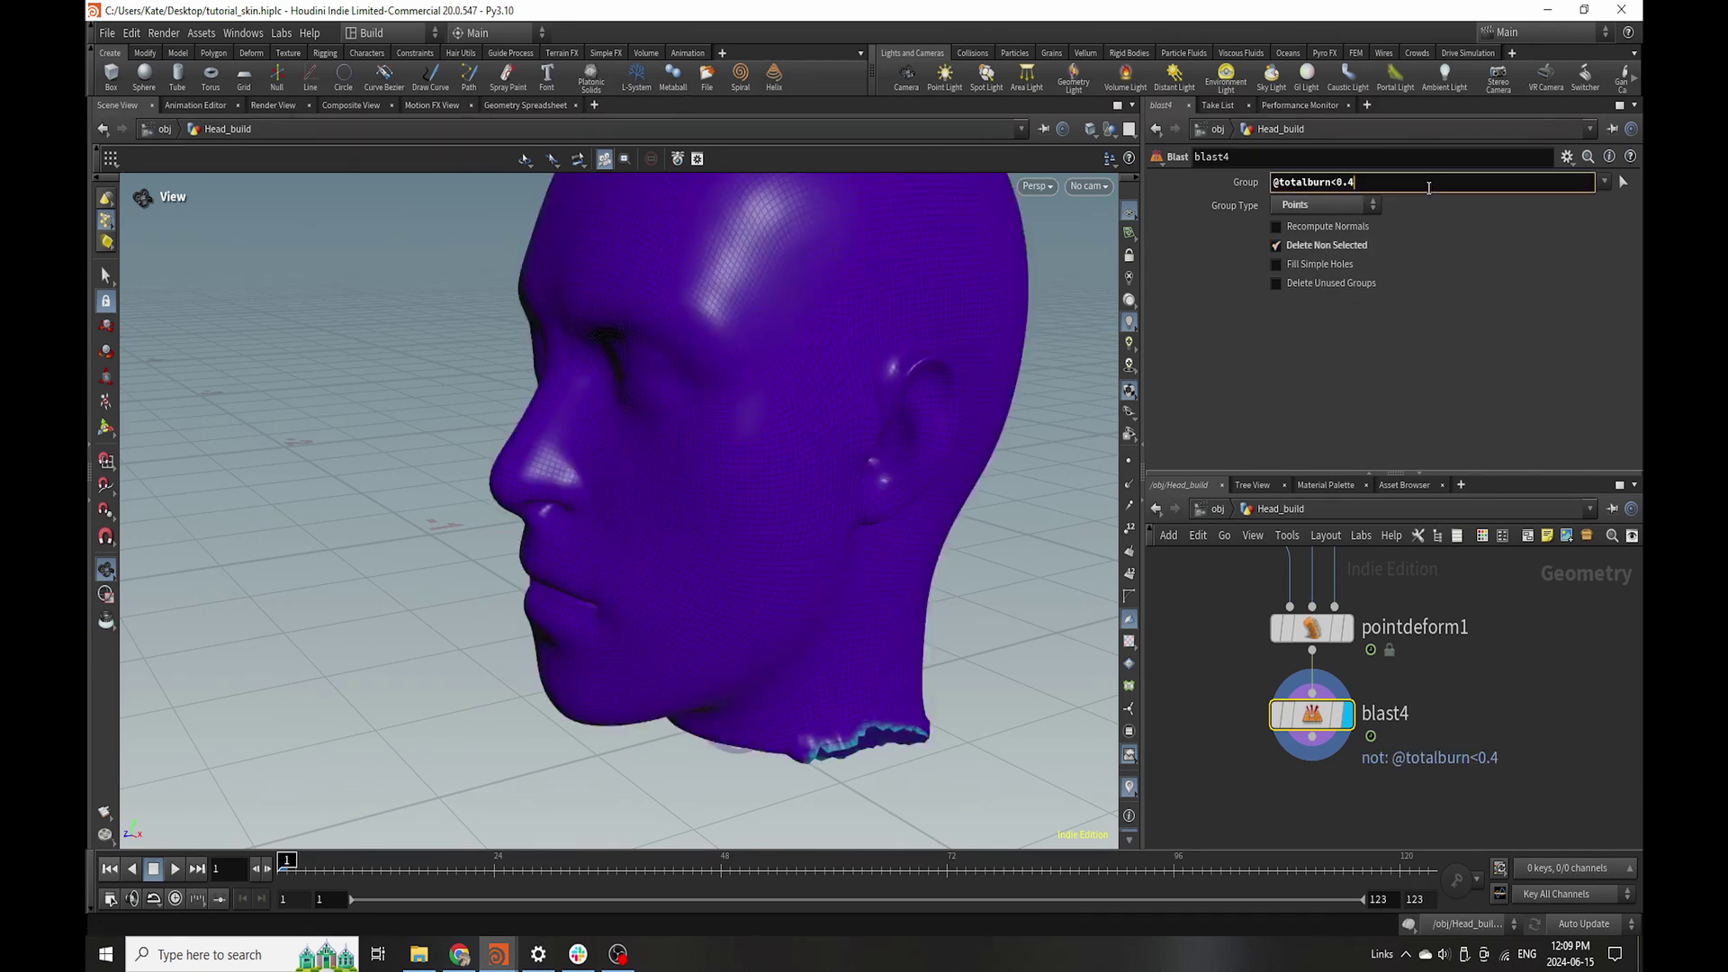
text(5)
key(Return)
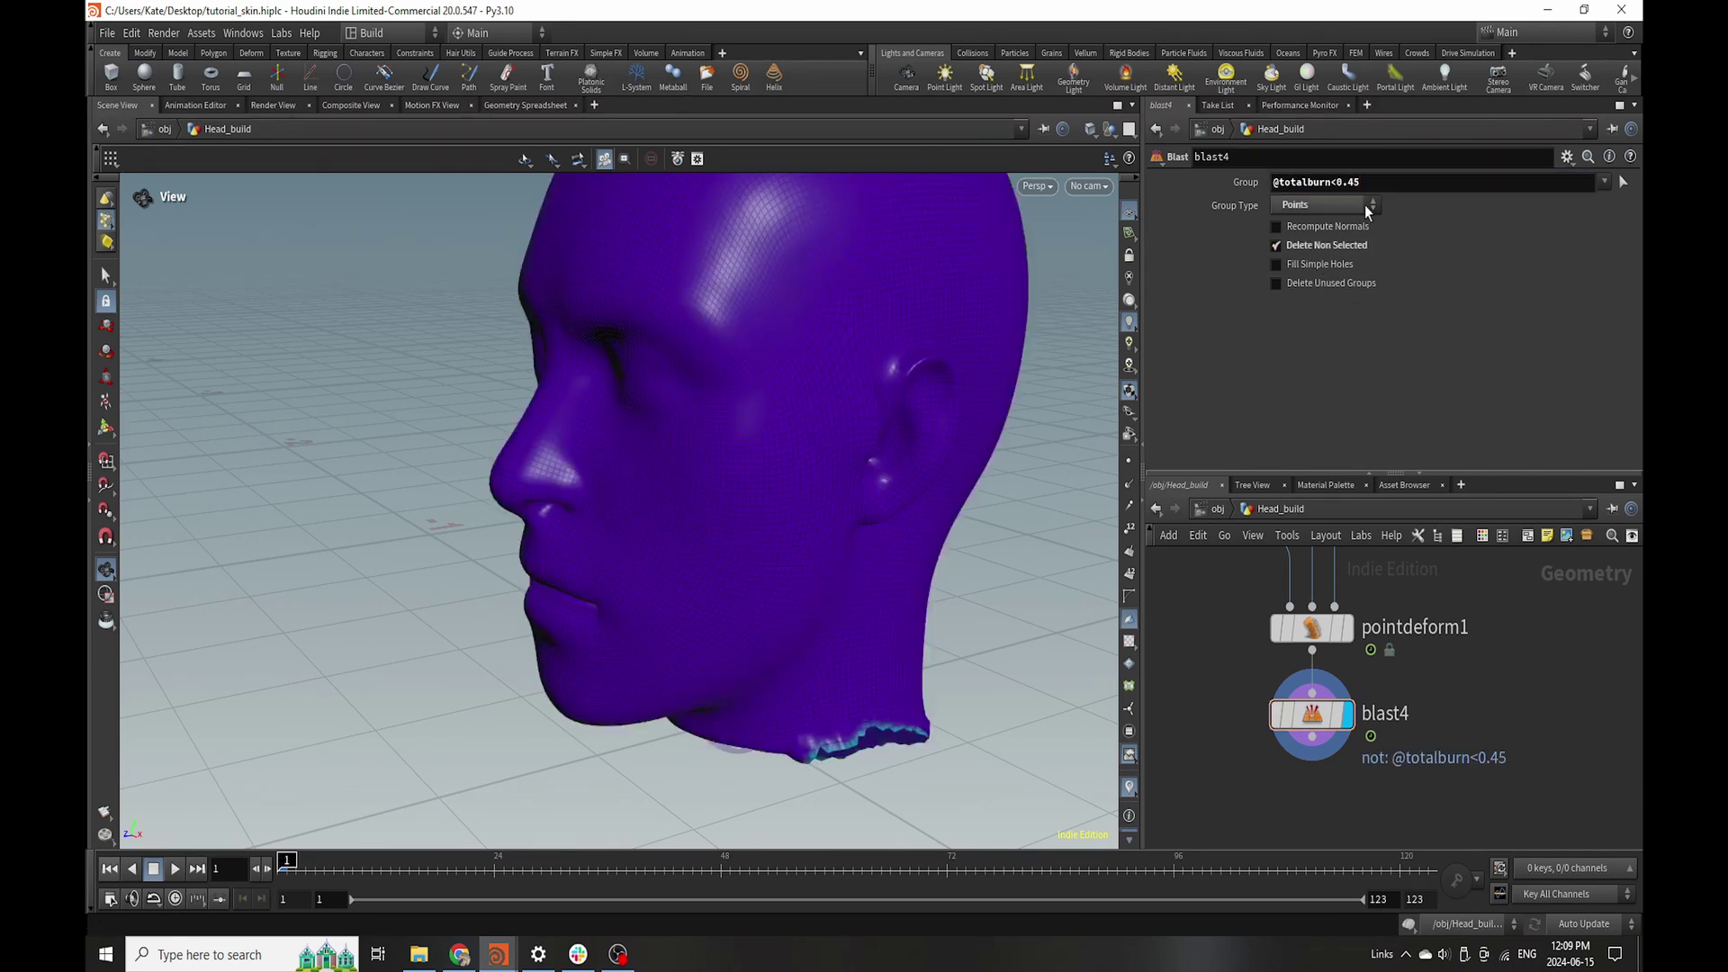
drag(1347, 198, 1349, 206)
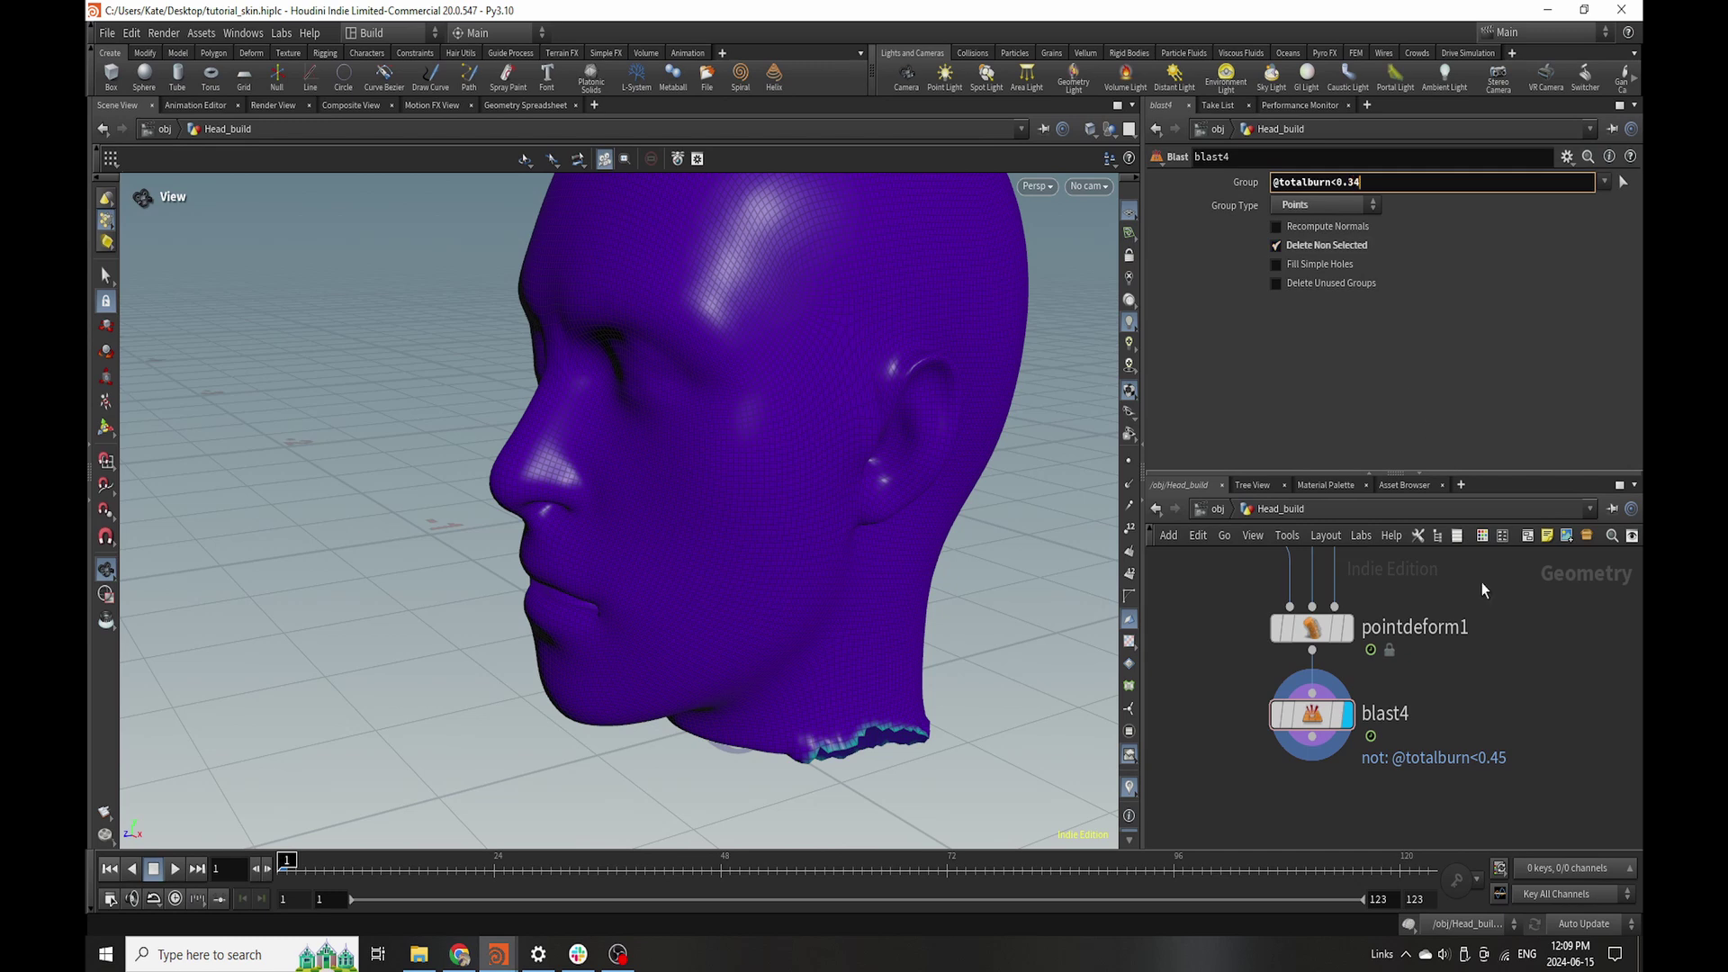
key(Return)
drag(1057, 324, 1042, 379)
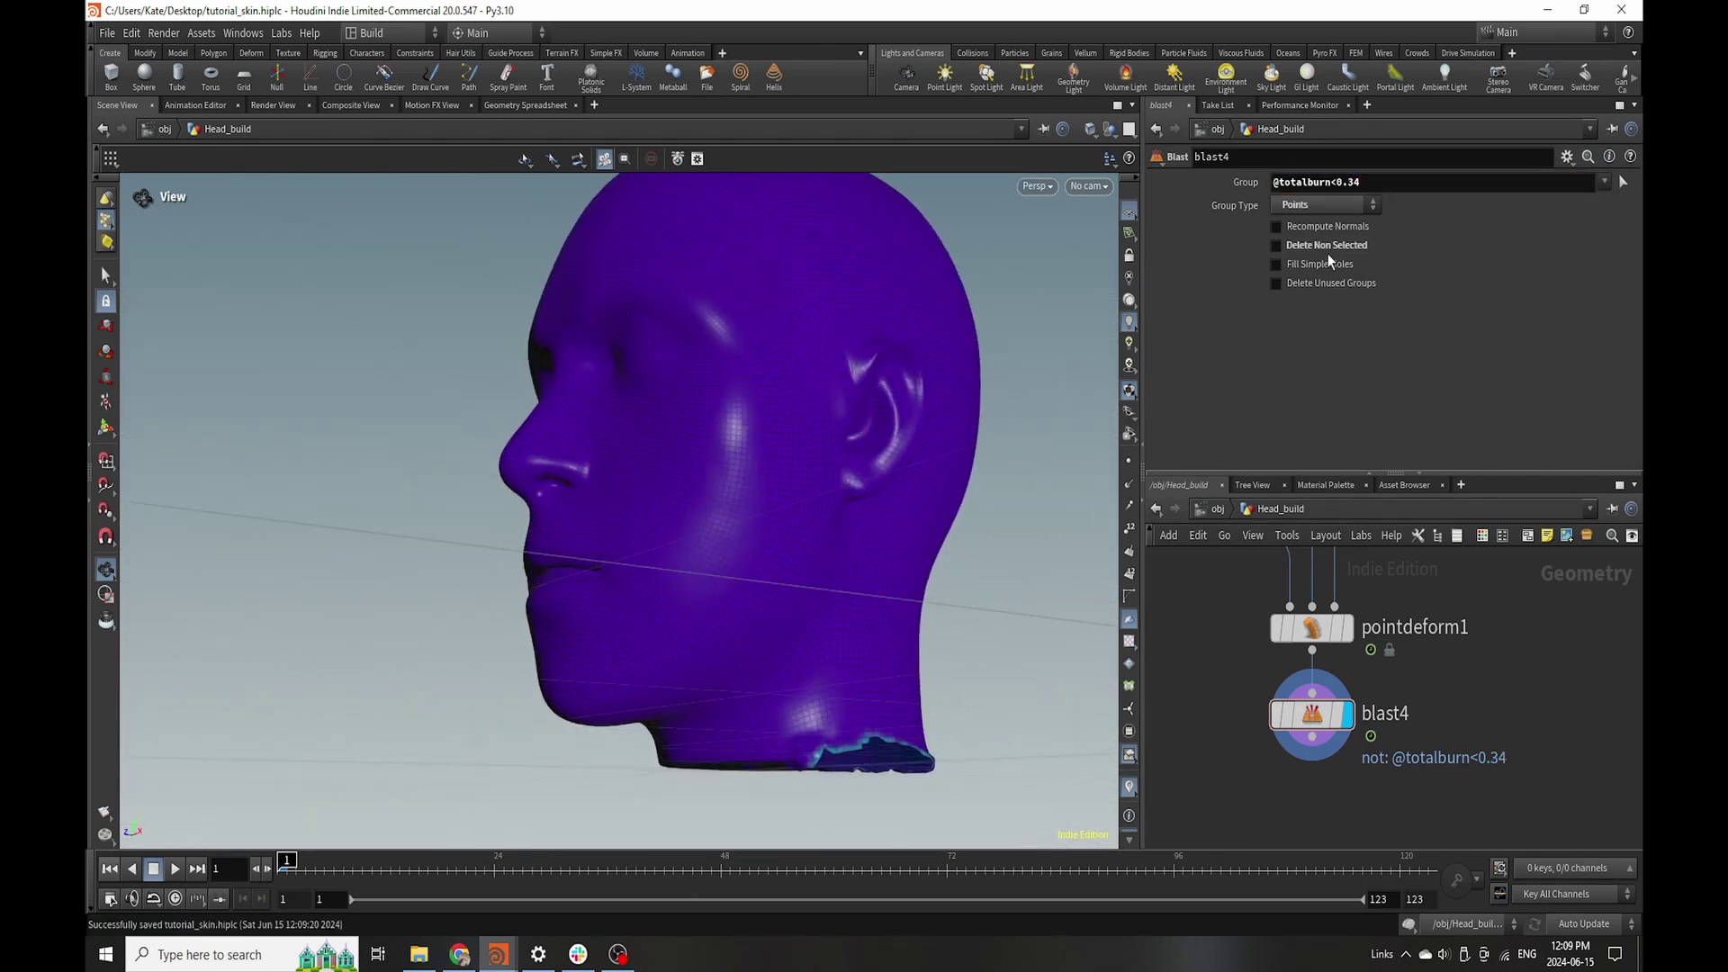
click(1276, 245)
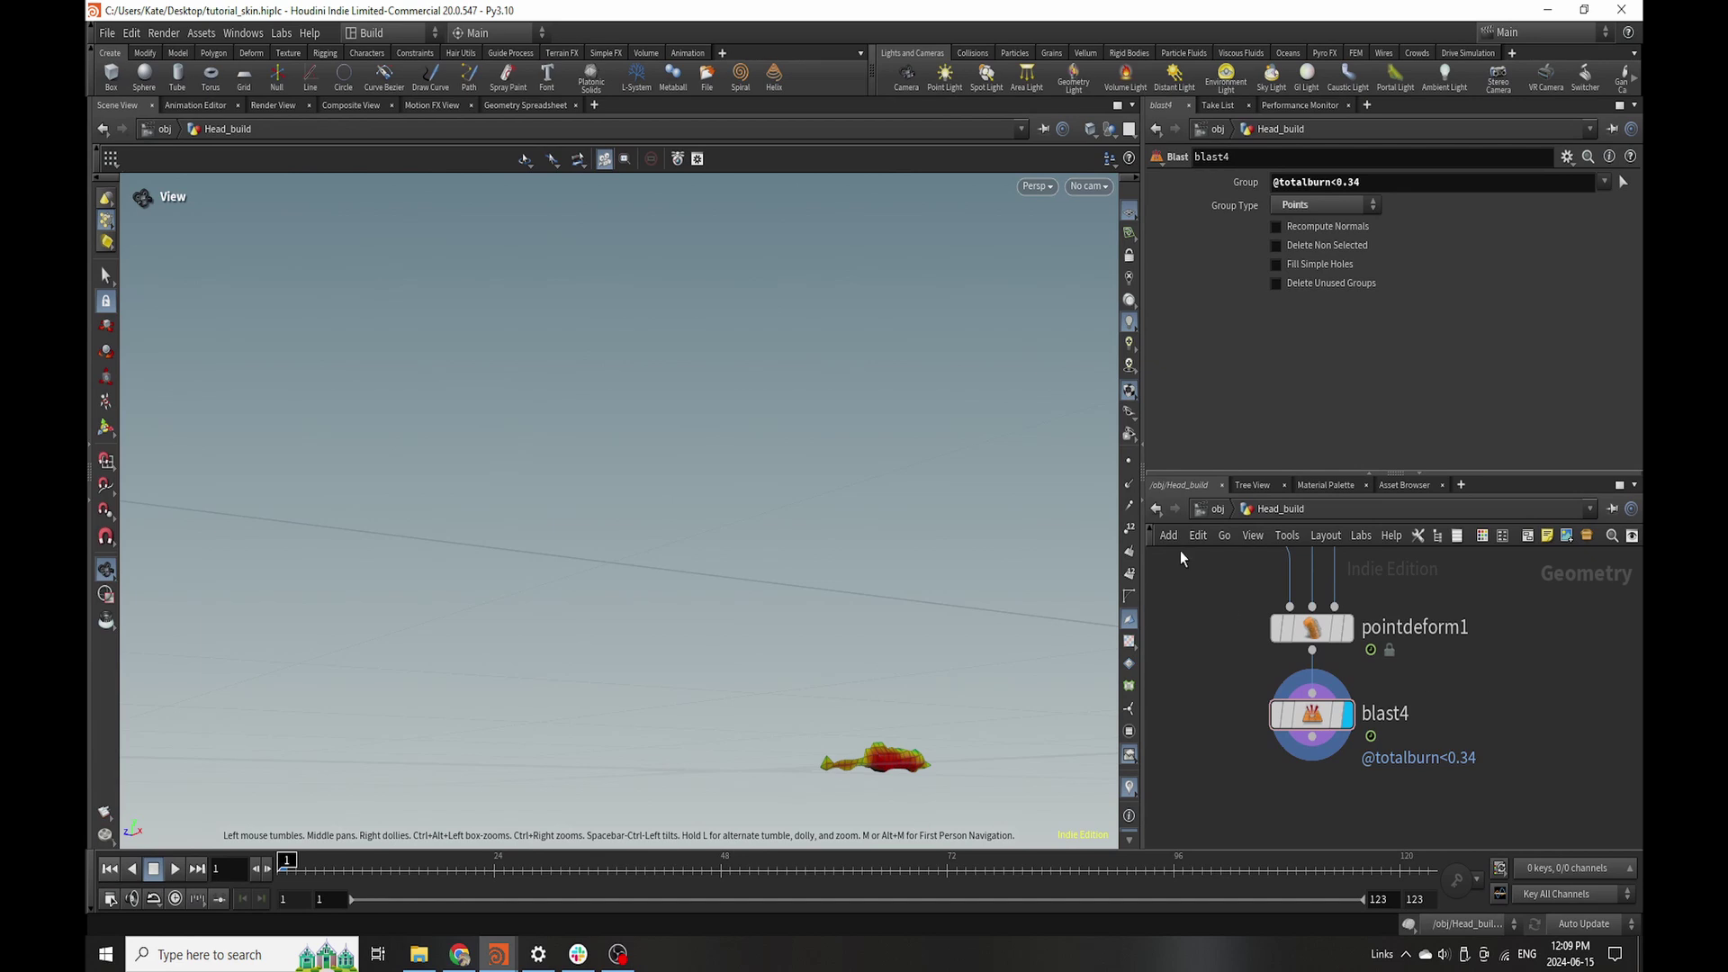
- Set the Visualize option of the simulate_spread1 node to None
scroll(1386, 648, down, 5)
middle_drag(1386, 671, 1321, 777)
scroll(1321, 777, up, 3)
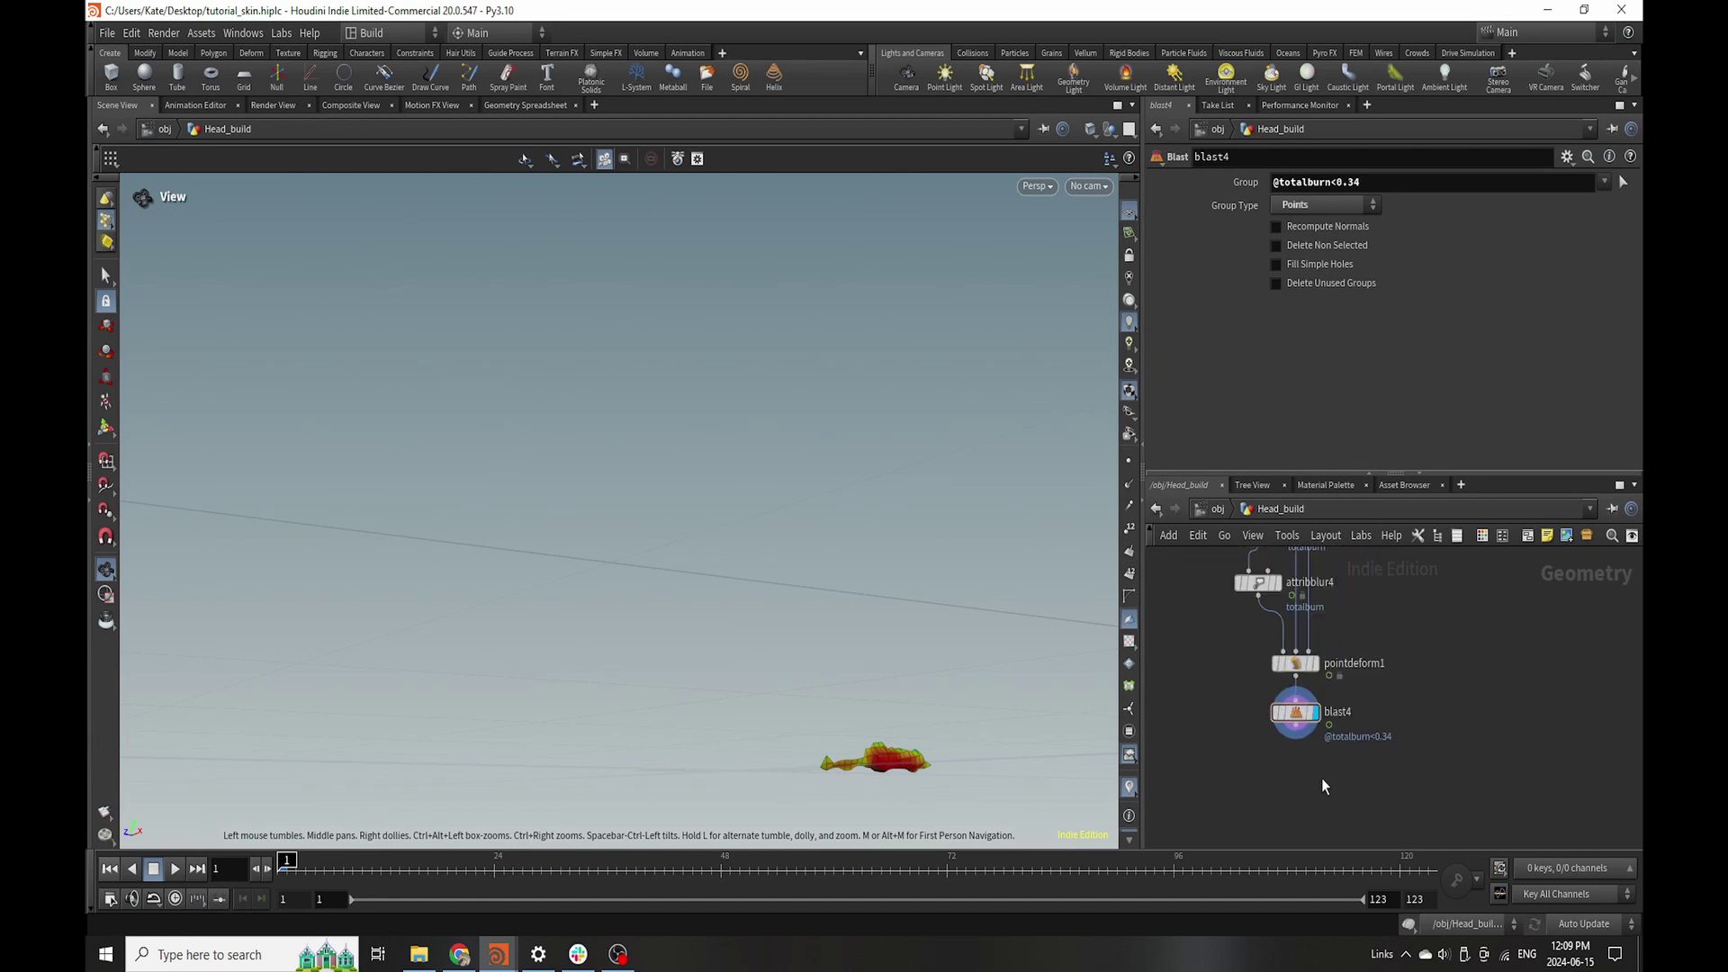
key(Tab)
click(1209, 808)
scroll(1225, 781, down, 5)
scroll(1188, 628, up, 4)
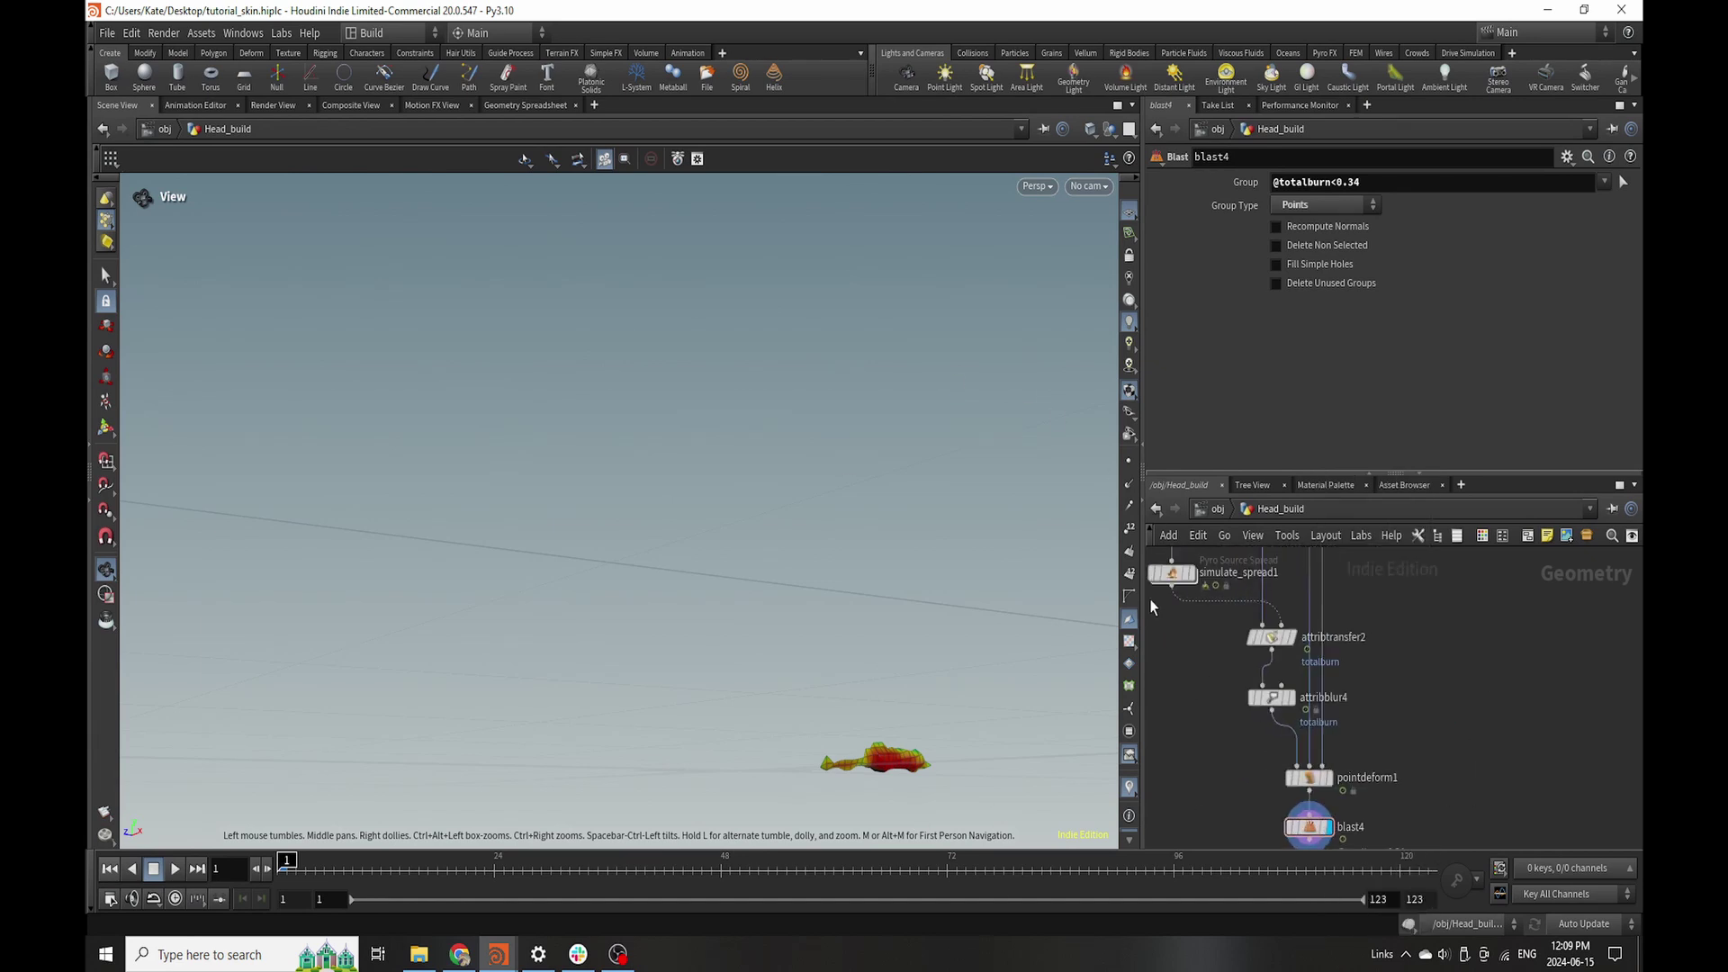
click(1174, 583)
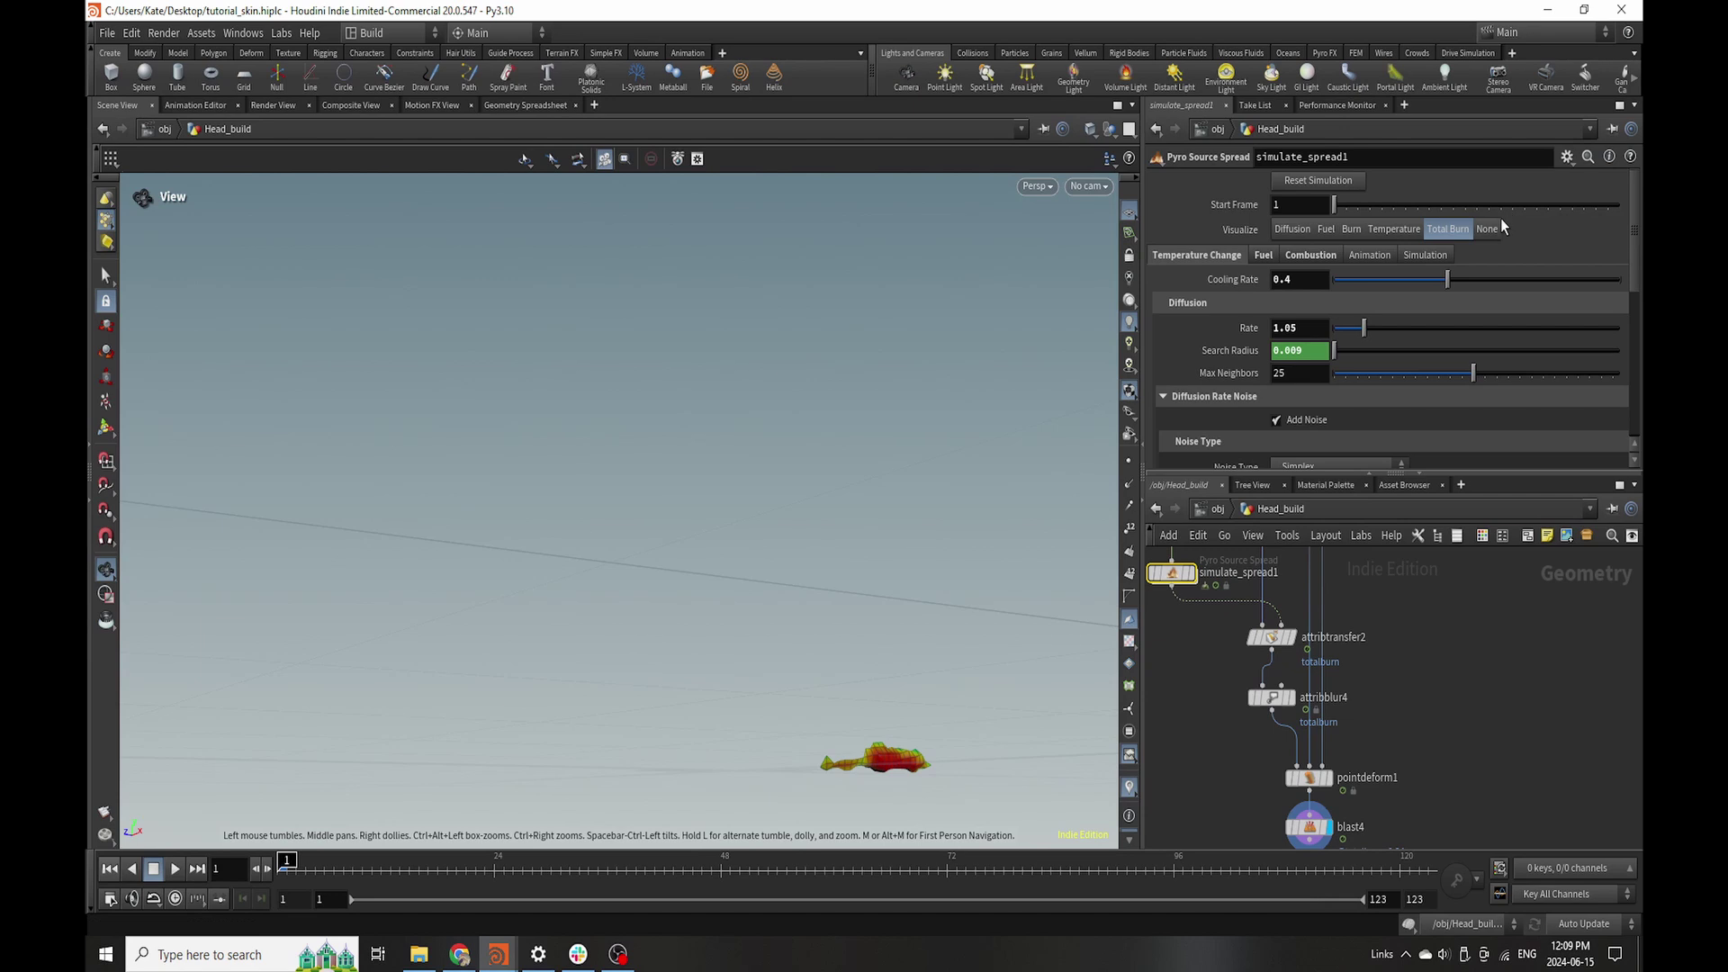
scroll(1465, 790, down, 1)
- Add an Attribute Noise node below blast4, connect it and display it
key(Tab)
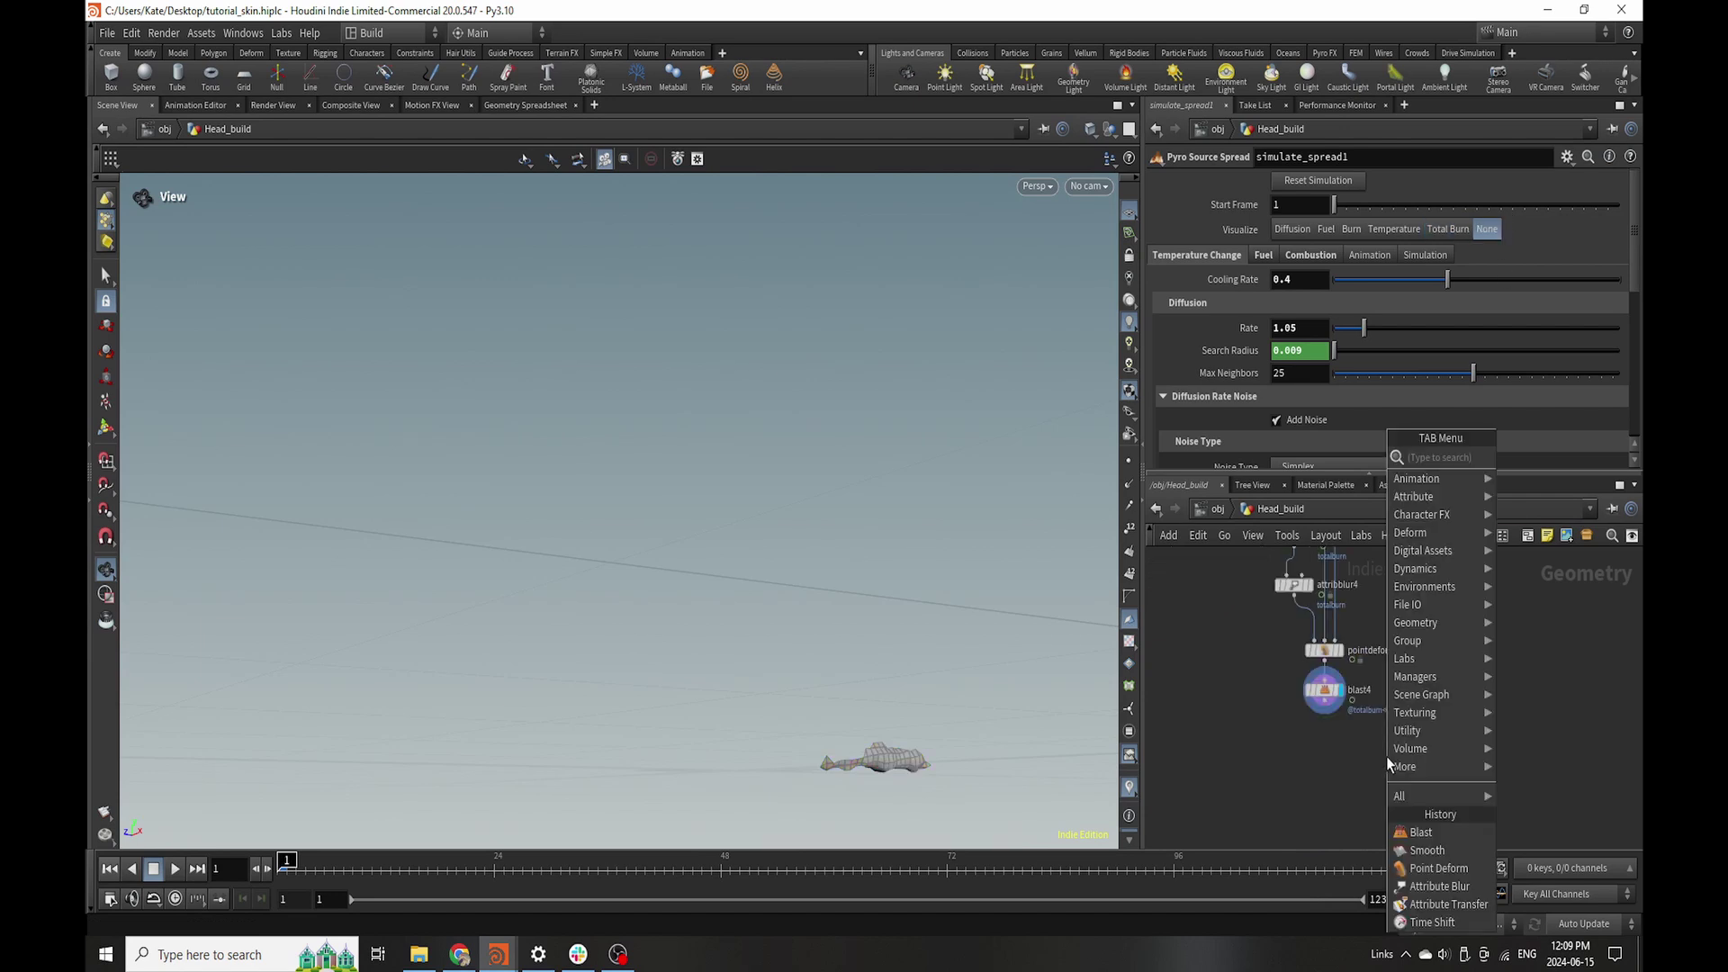
text(attr)
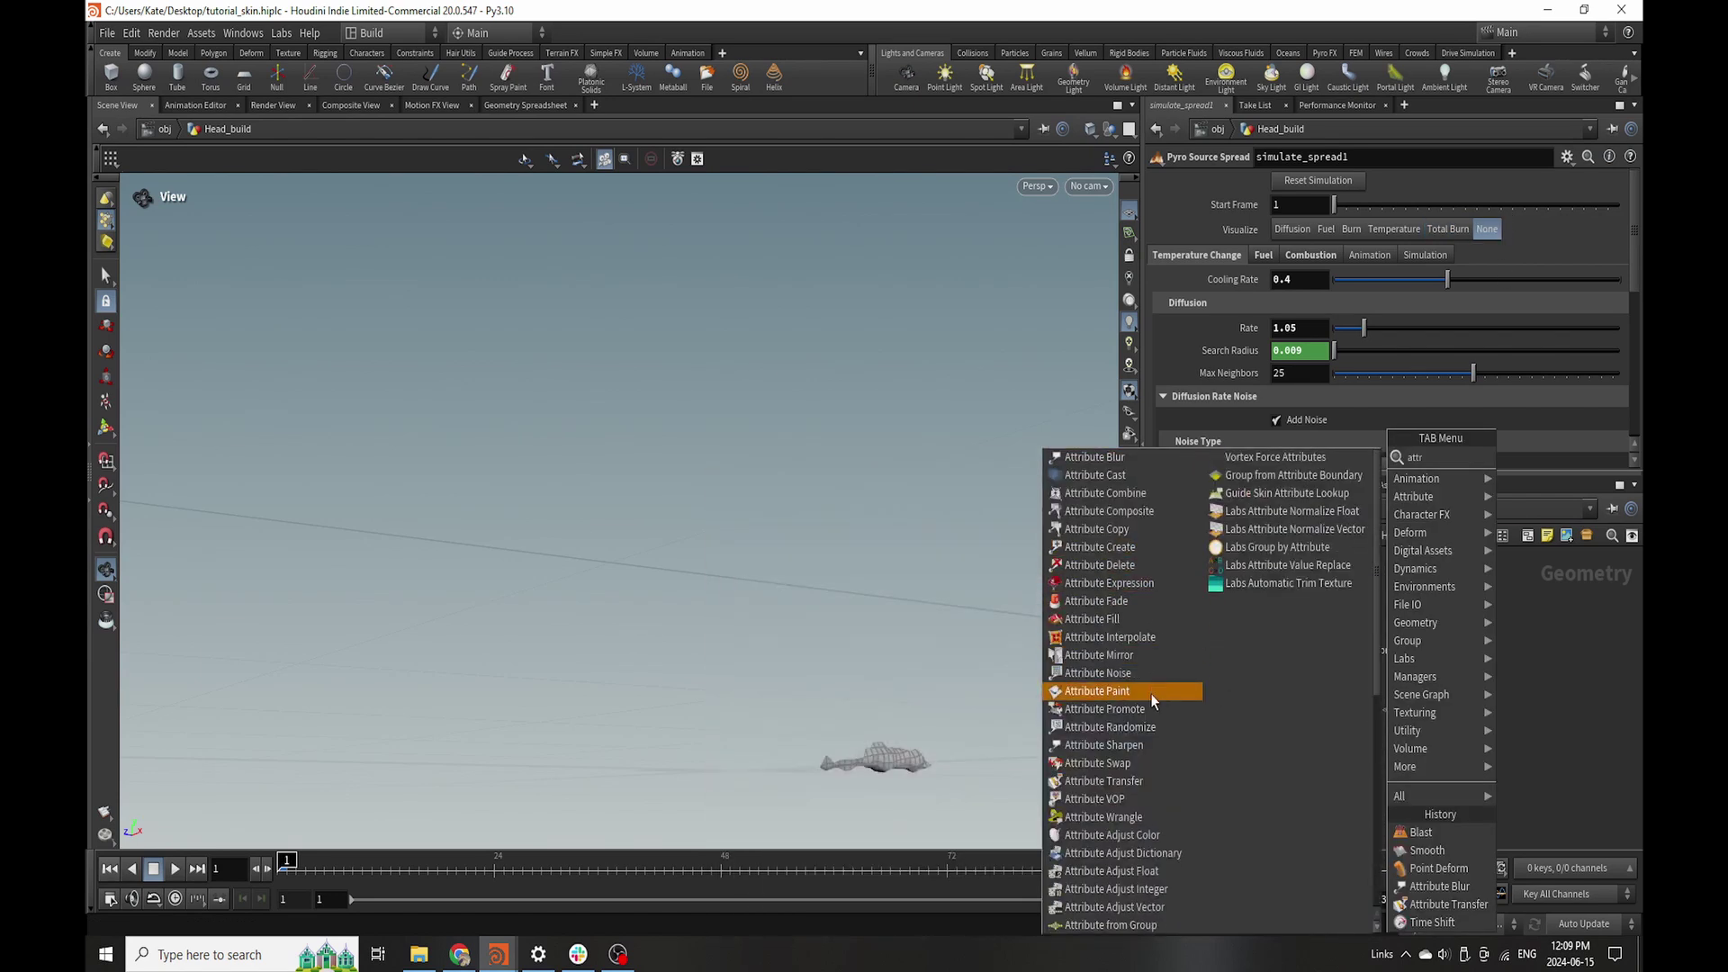
click(1150, 673)
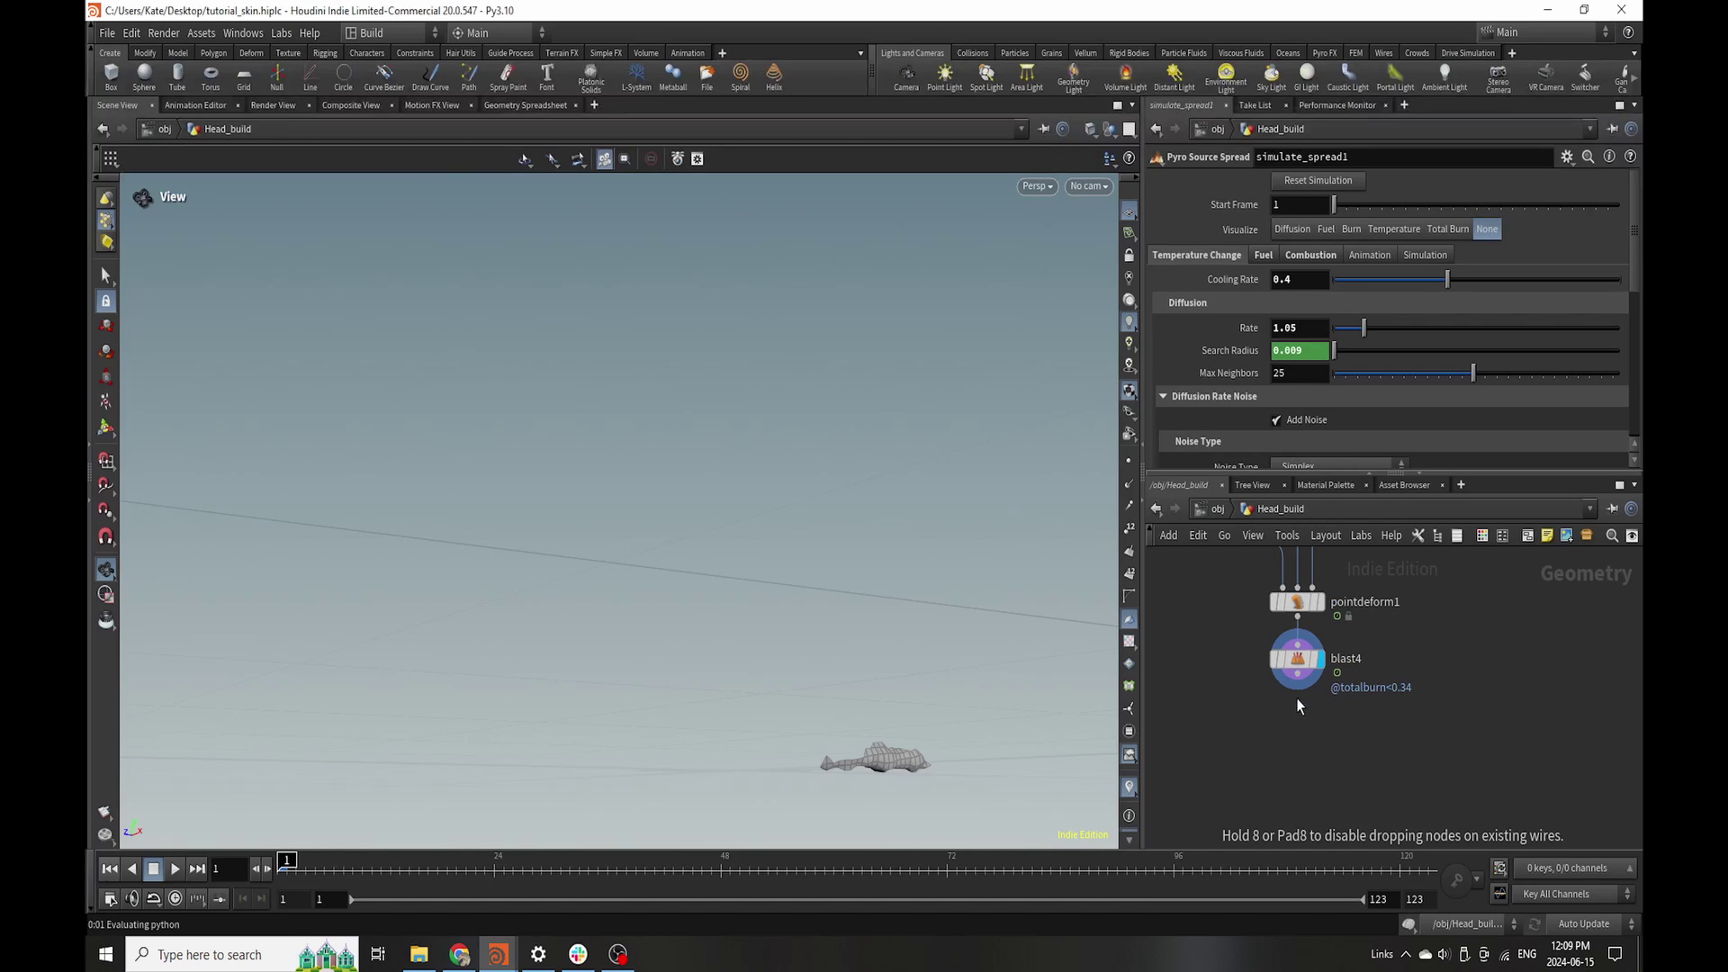
click(1297, 715)
scroll(1298, 714, up, 3)
mouse_move(1260, 731)
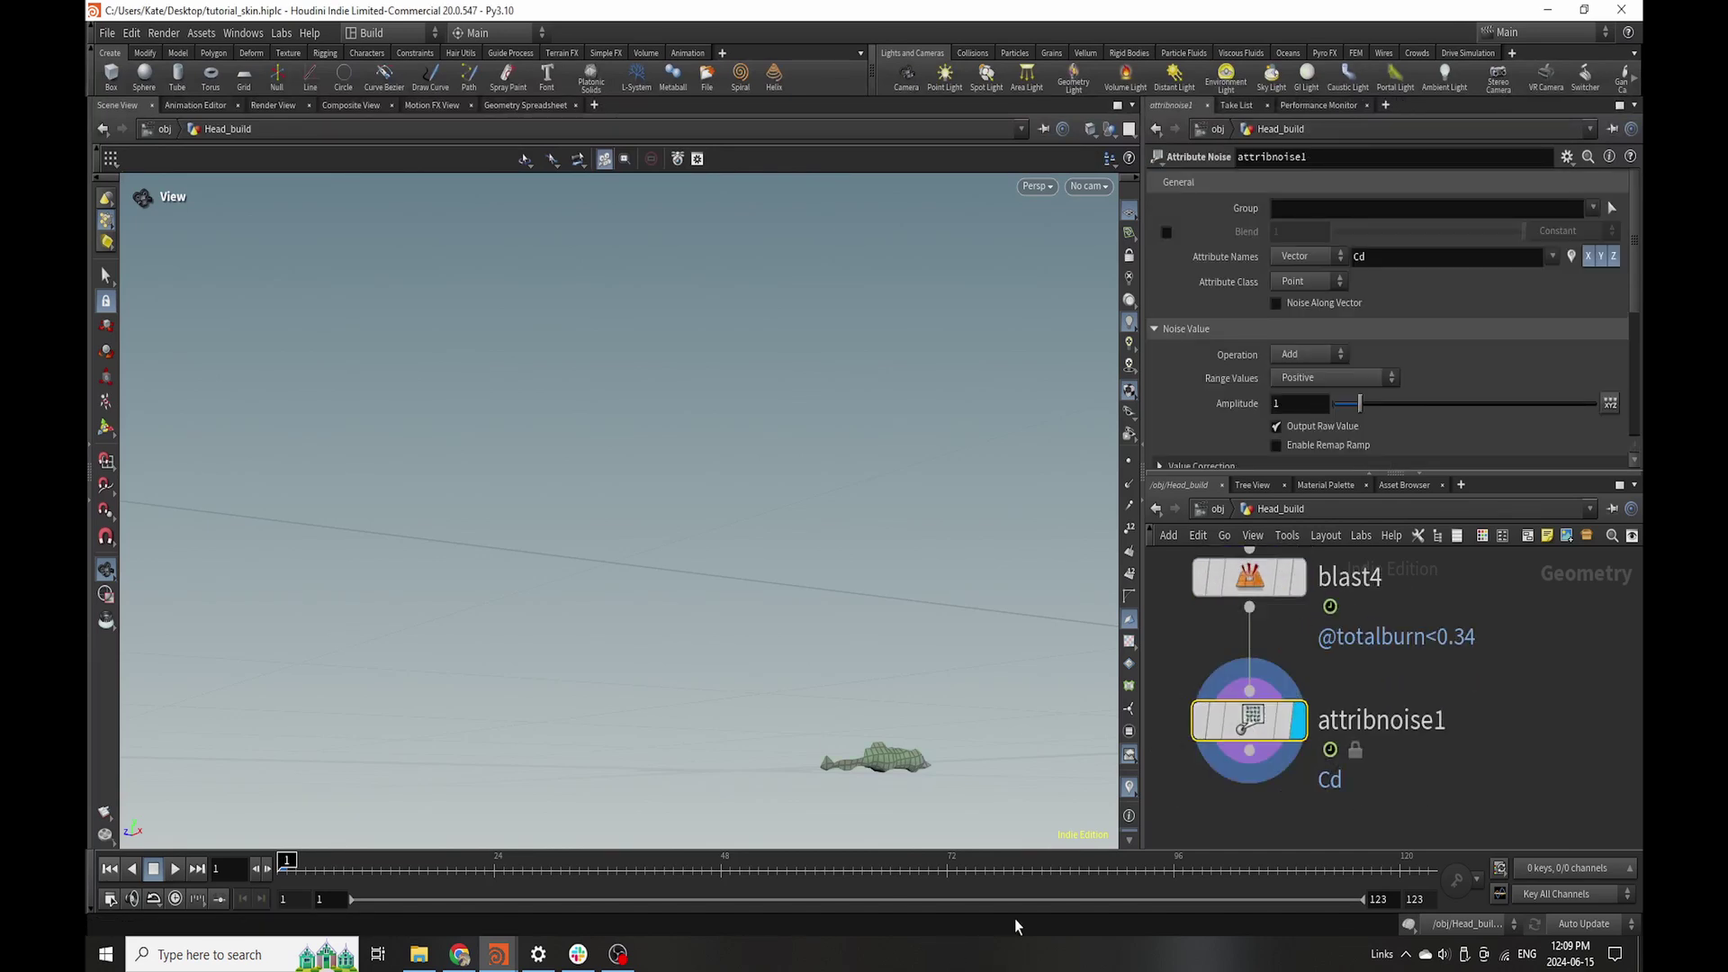
- Set attribnoise1's attribute type to Float for Cd and enable its Remap Ramp
click(1315, 257)
click(1319, 275)
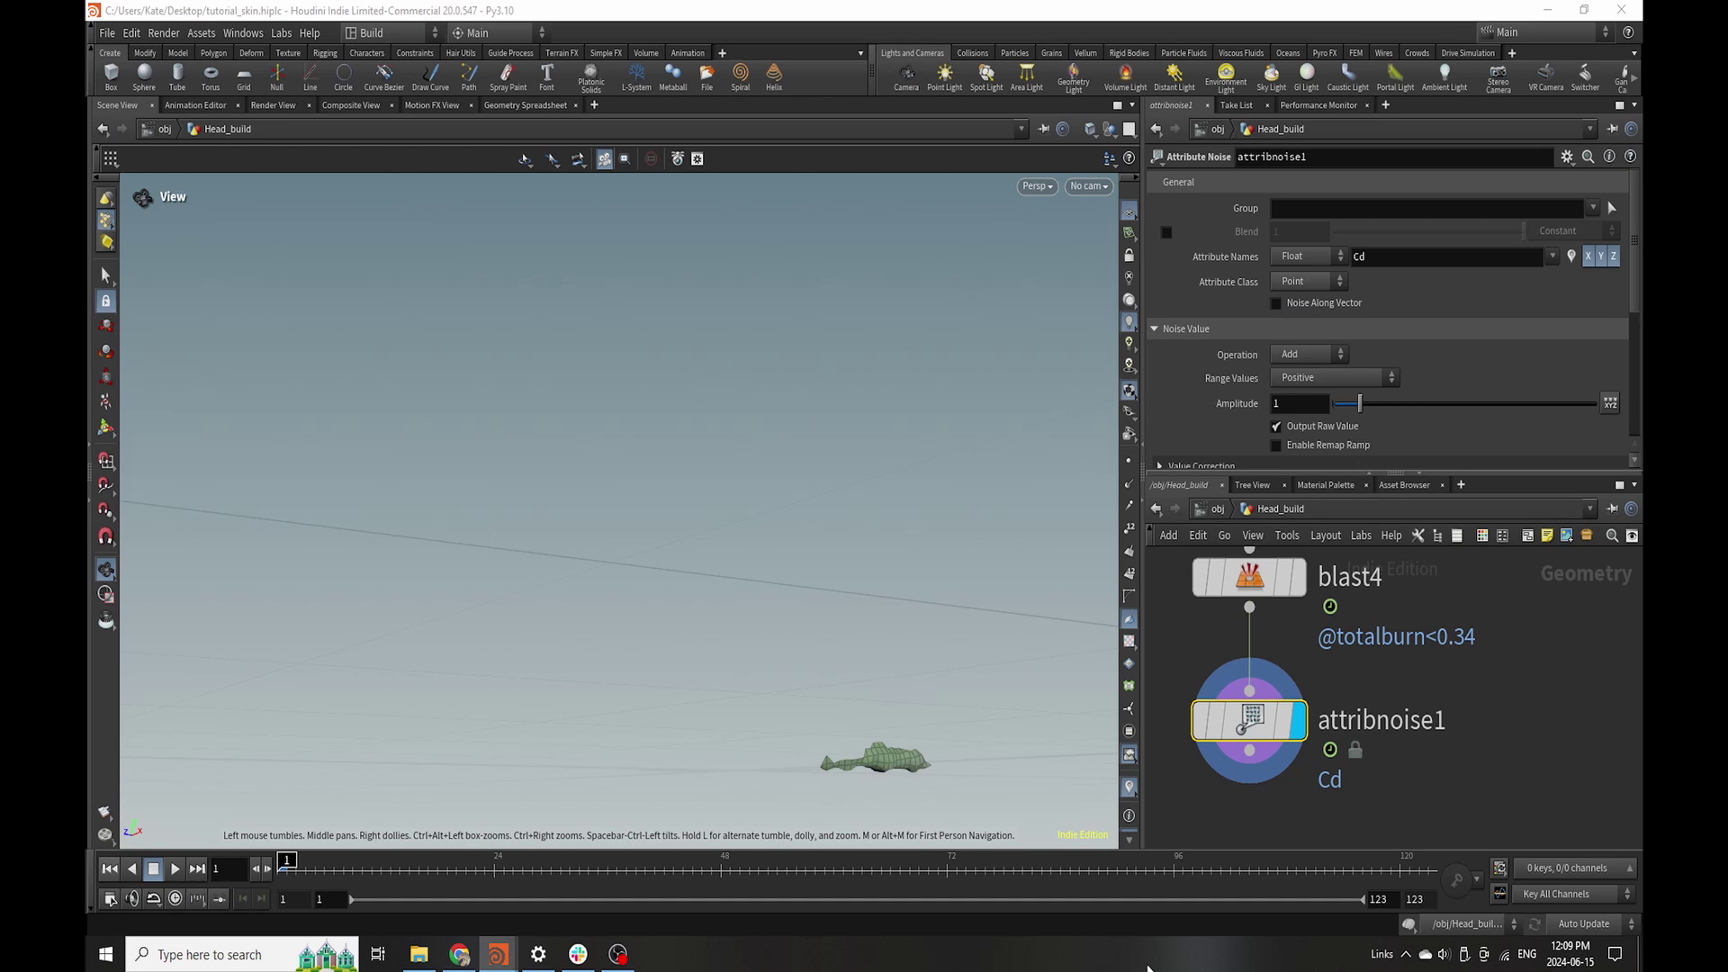
click(1307, 445)
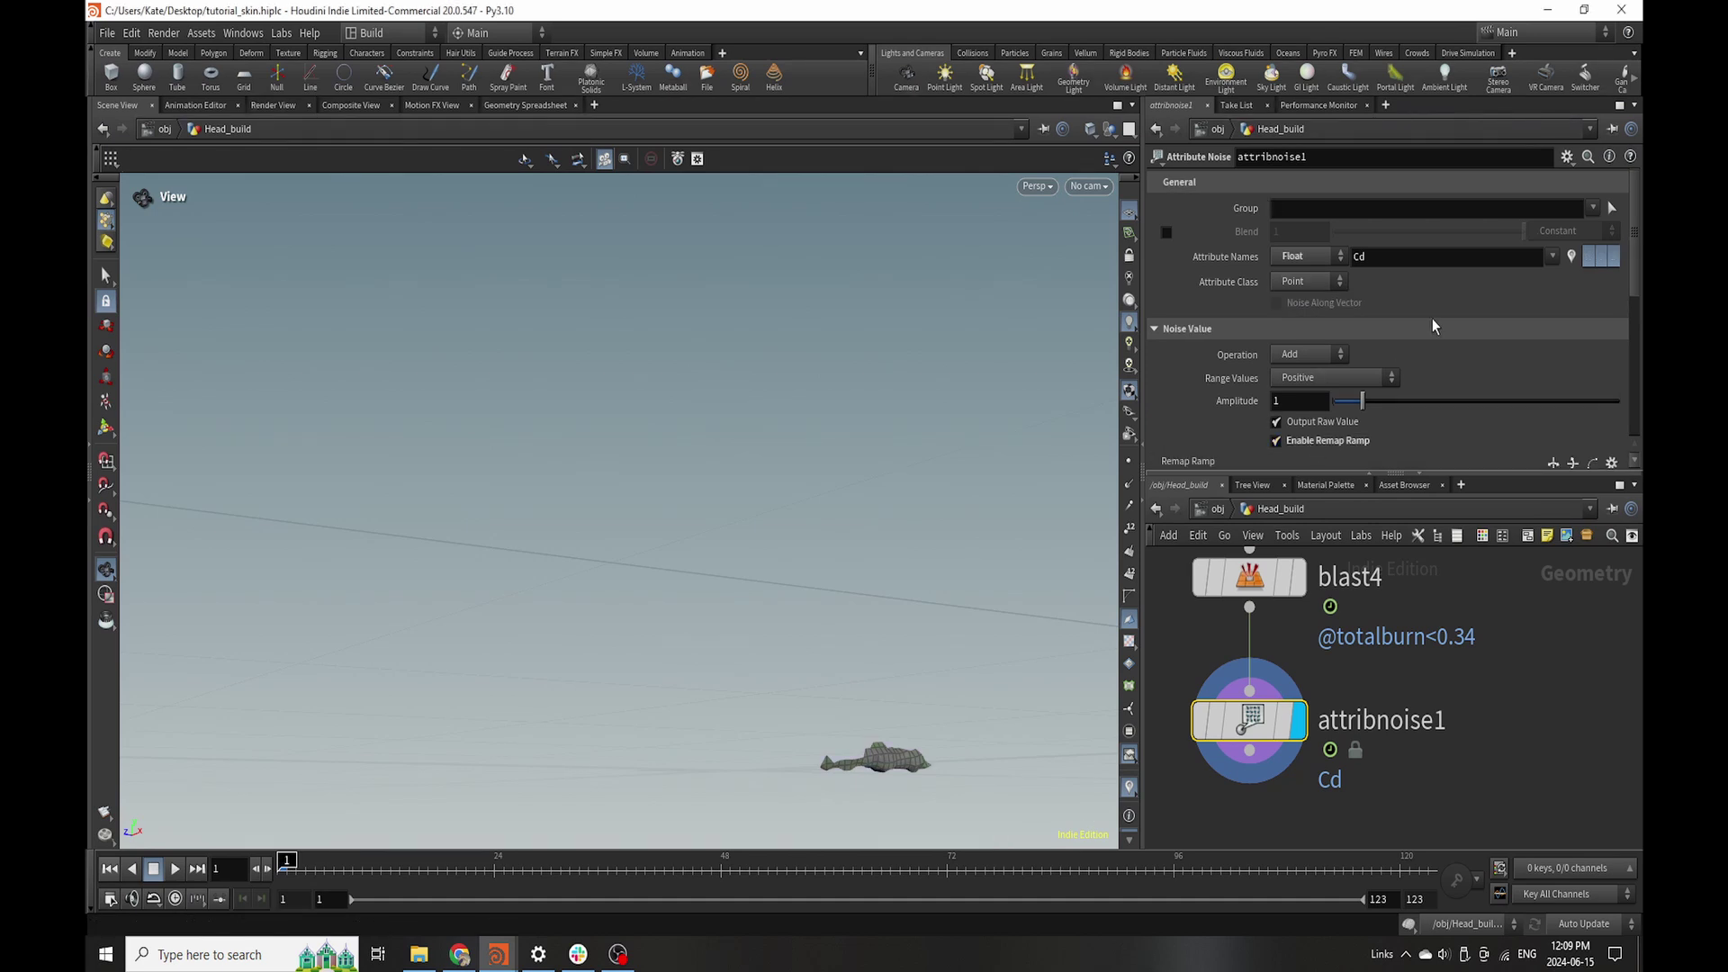
- Add peaks and valleys to attribnoise1's remap ramp, with value 0 at 0.418 and 0.5 at 0.526, and view frame 26
scroll(1428, 330, down, 3)
drag(1483, 316, 1480, 342)
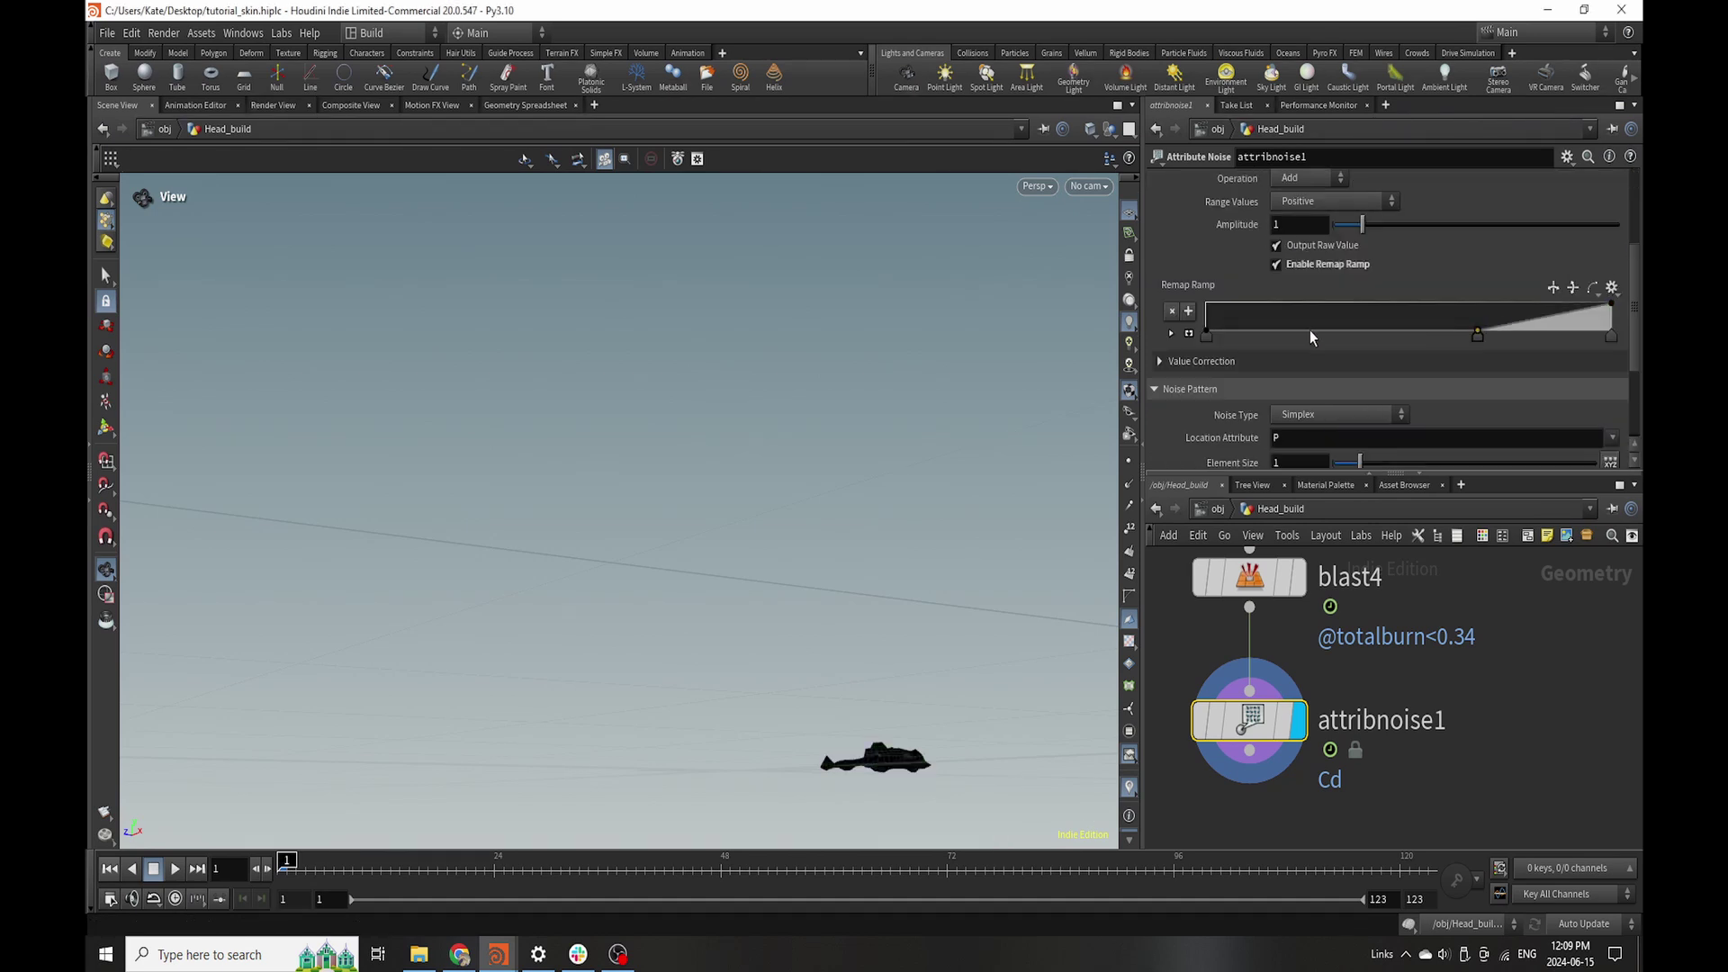
drag(1310, 333, 1377, 351)
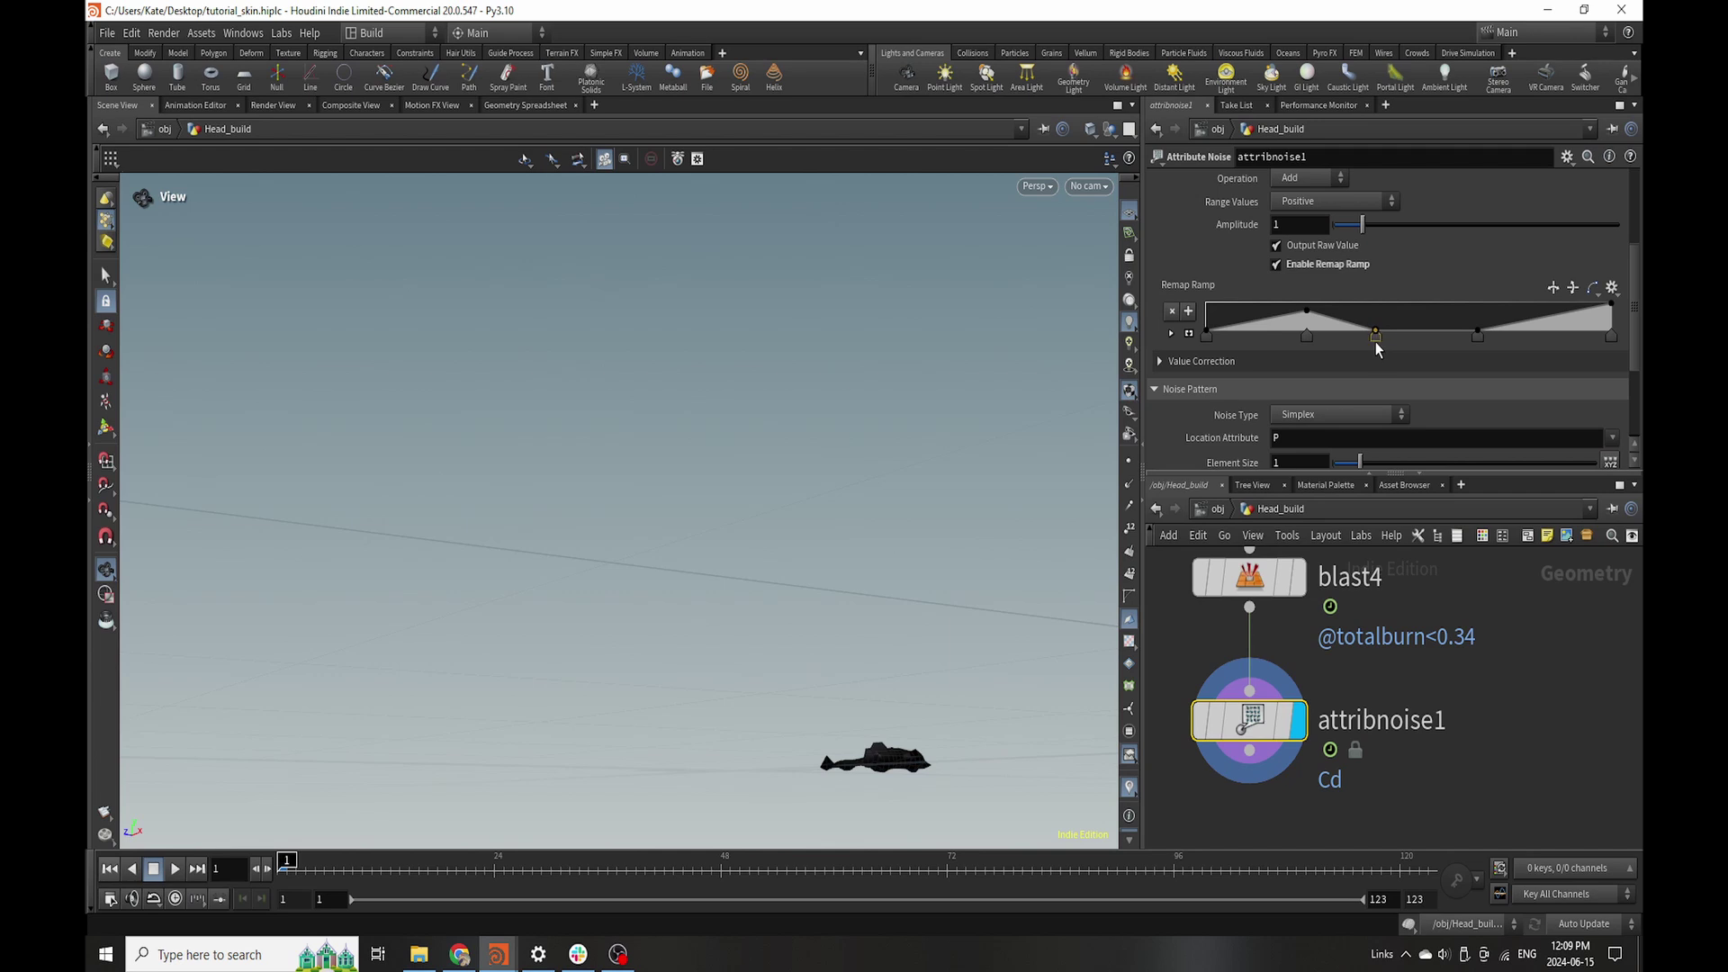
click(1171, 333)
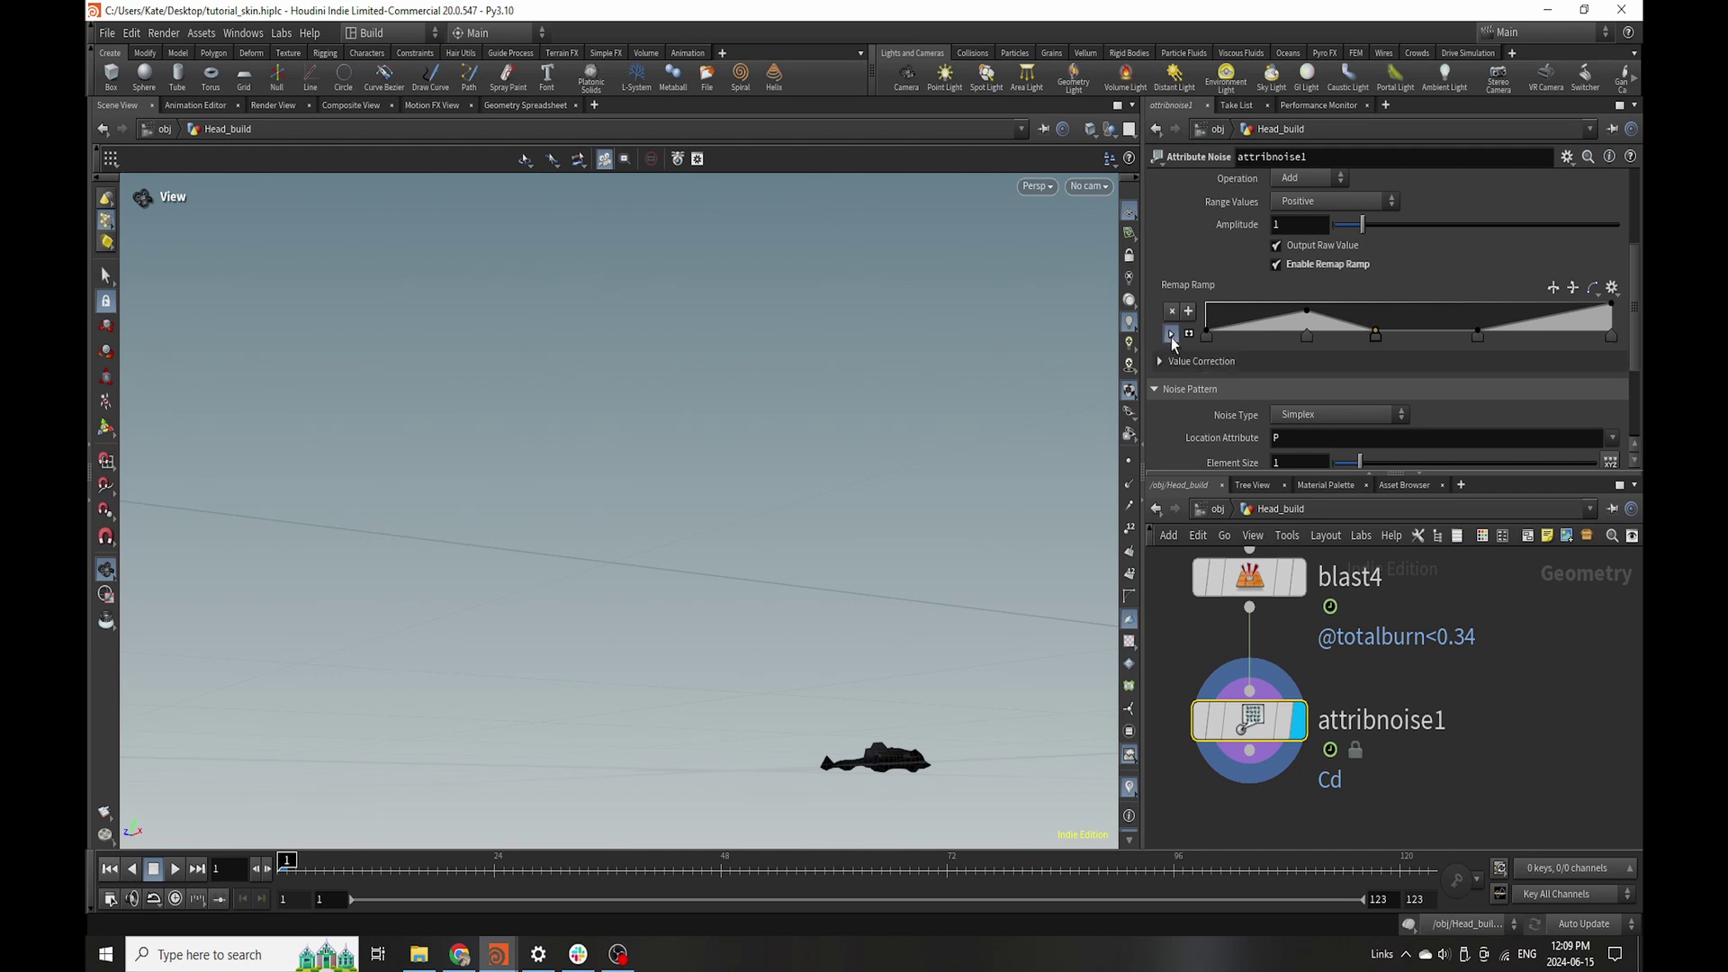
click(512, 868)
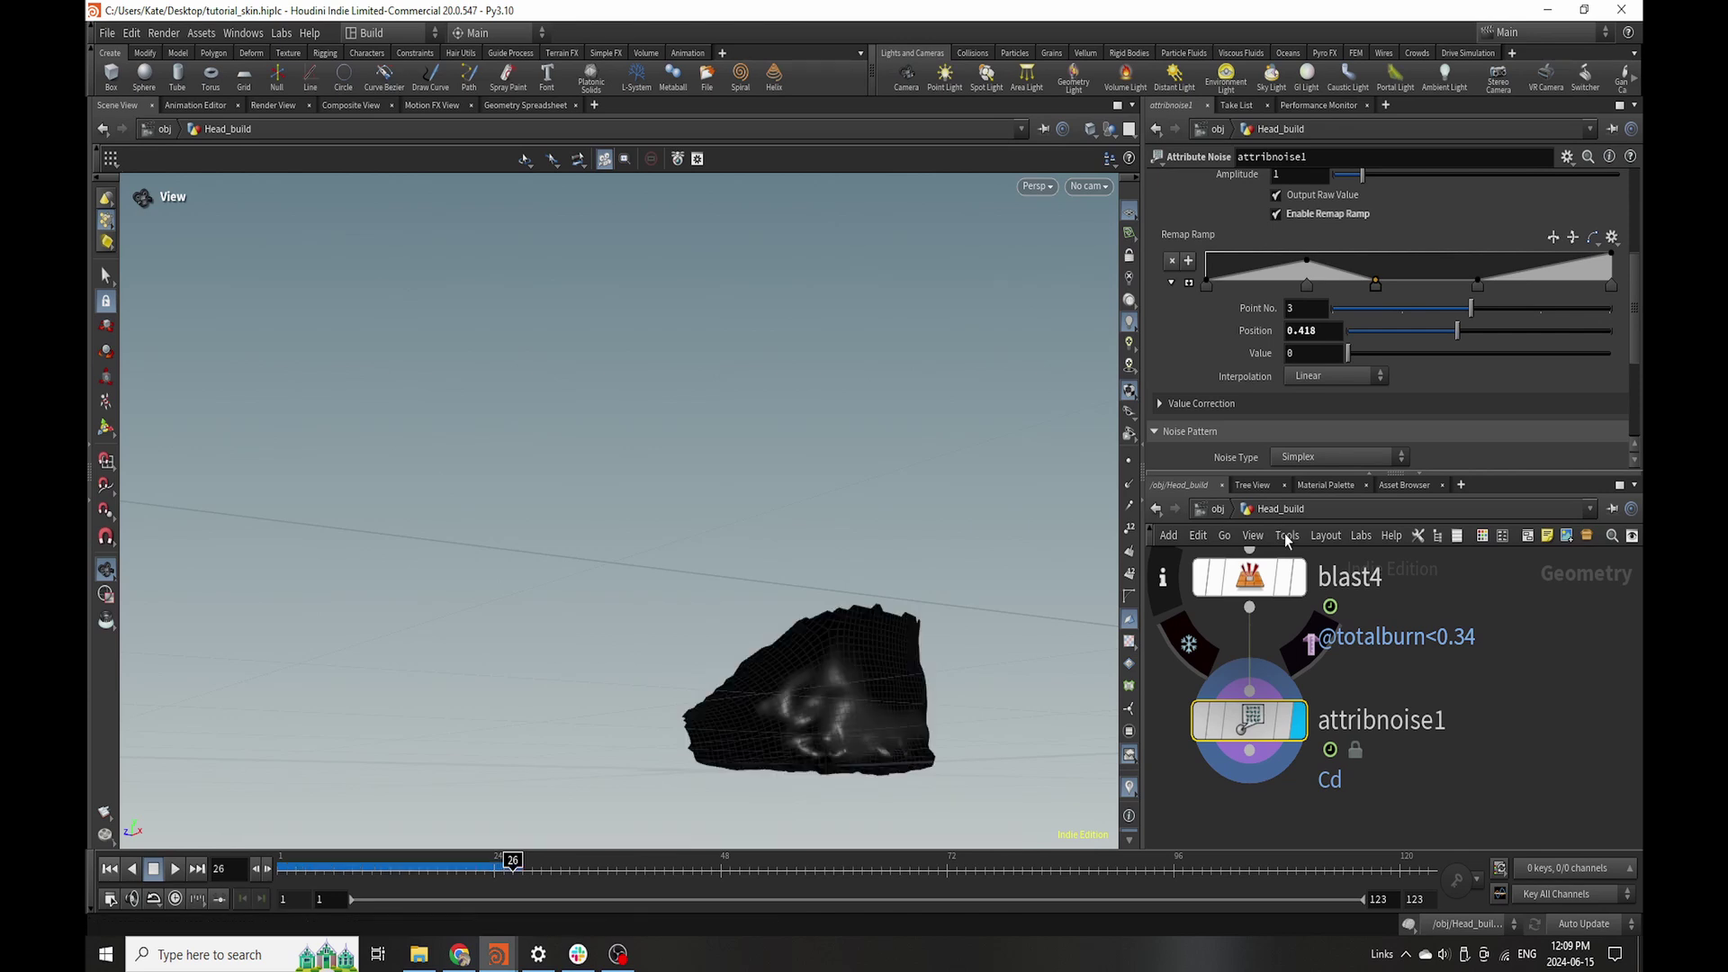
click(1419, 267)
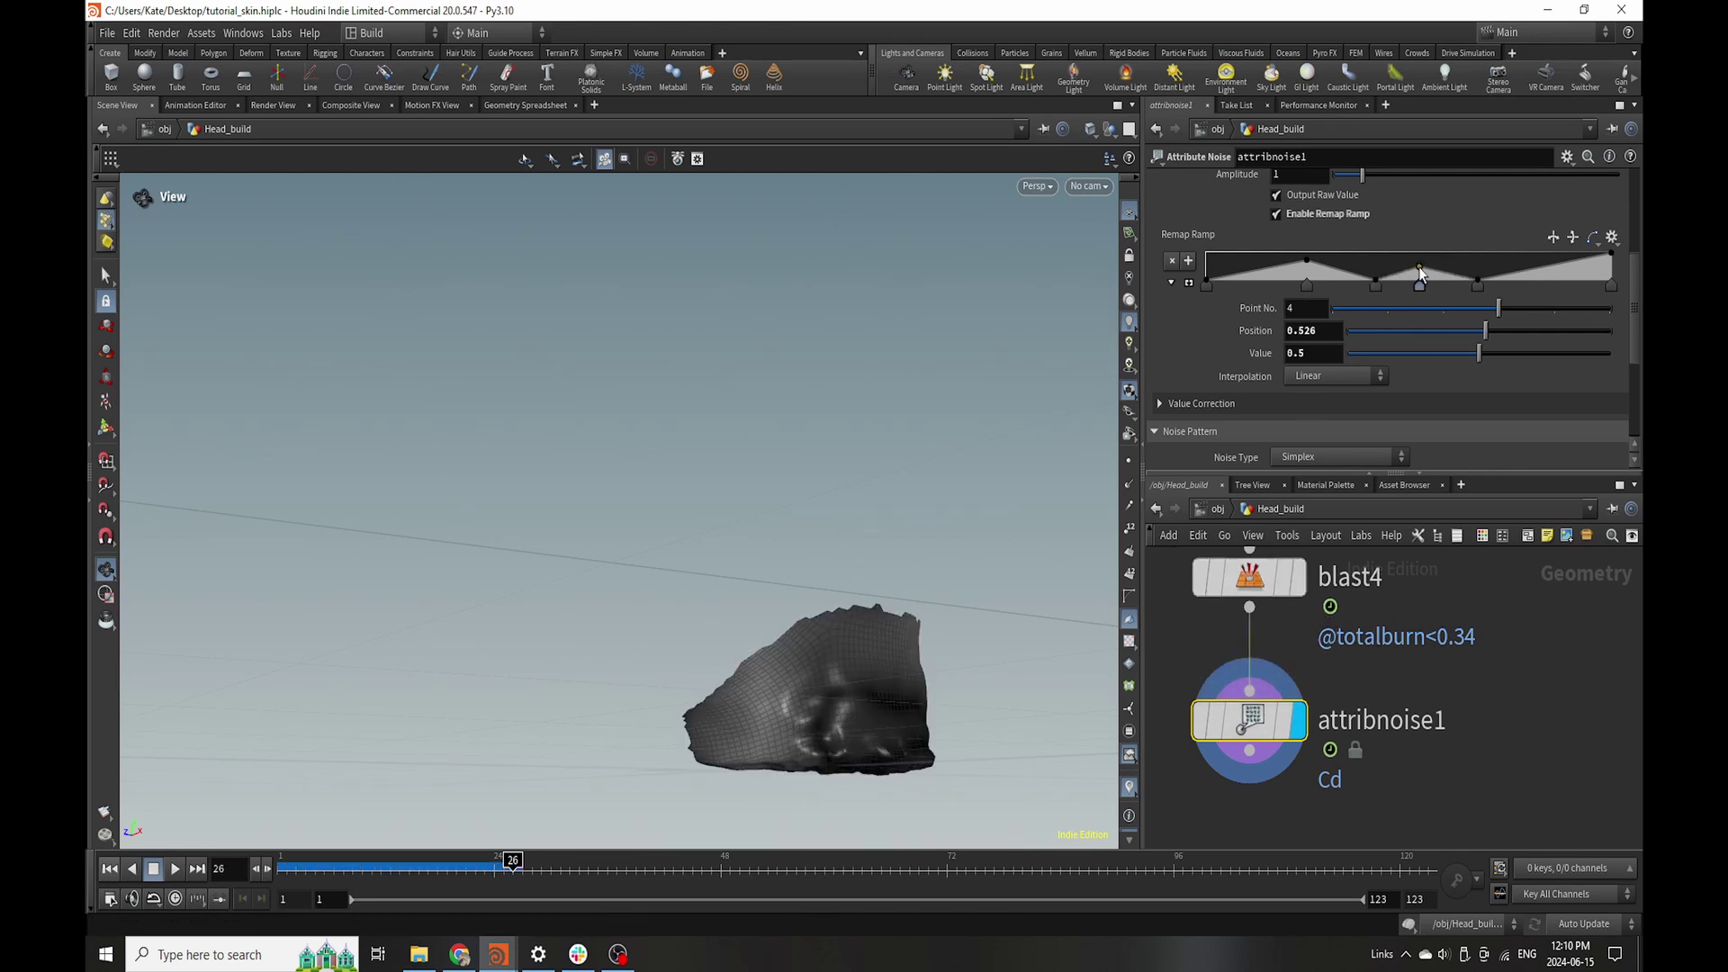
- Set attribnoise1's Element Size to 0.12 and inspect the noise pattern on the neck piece
scroll(1270, 376, down, 3)
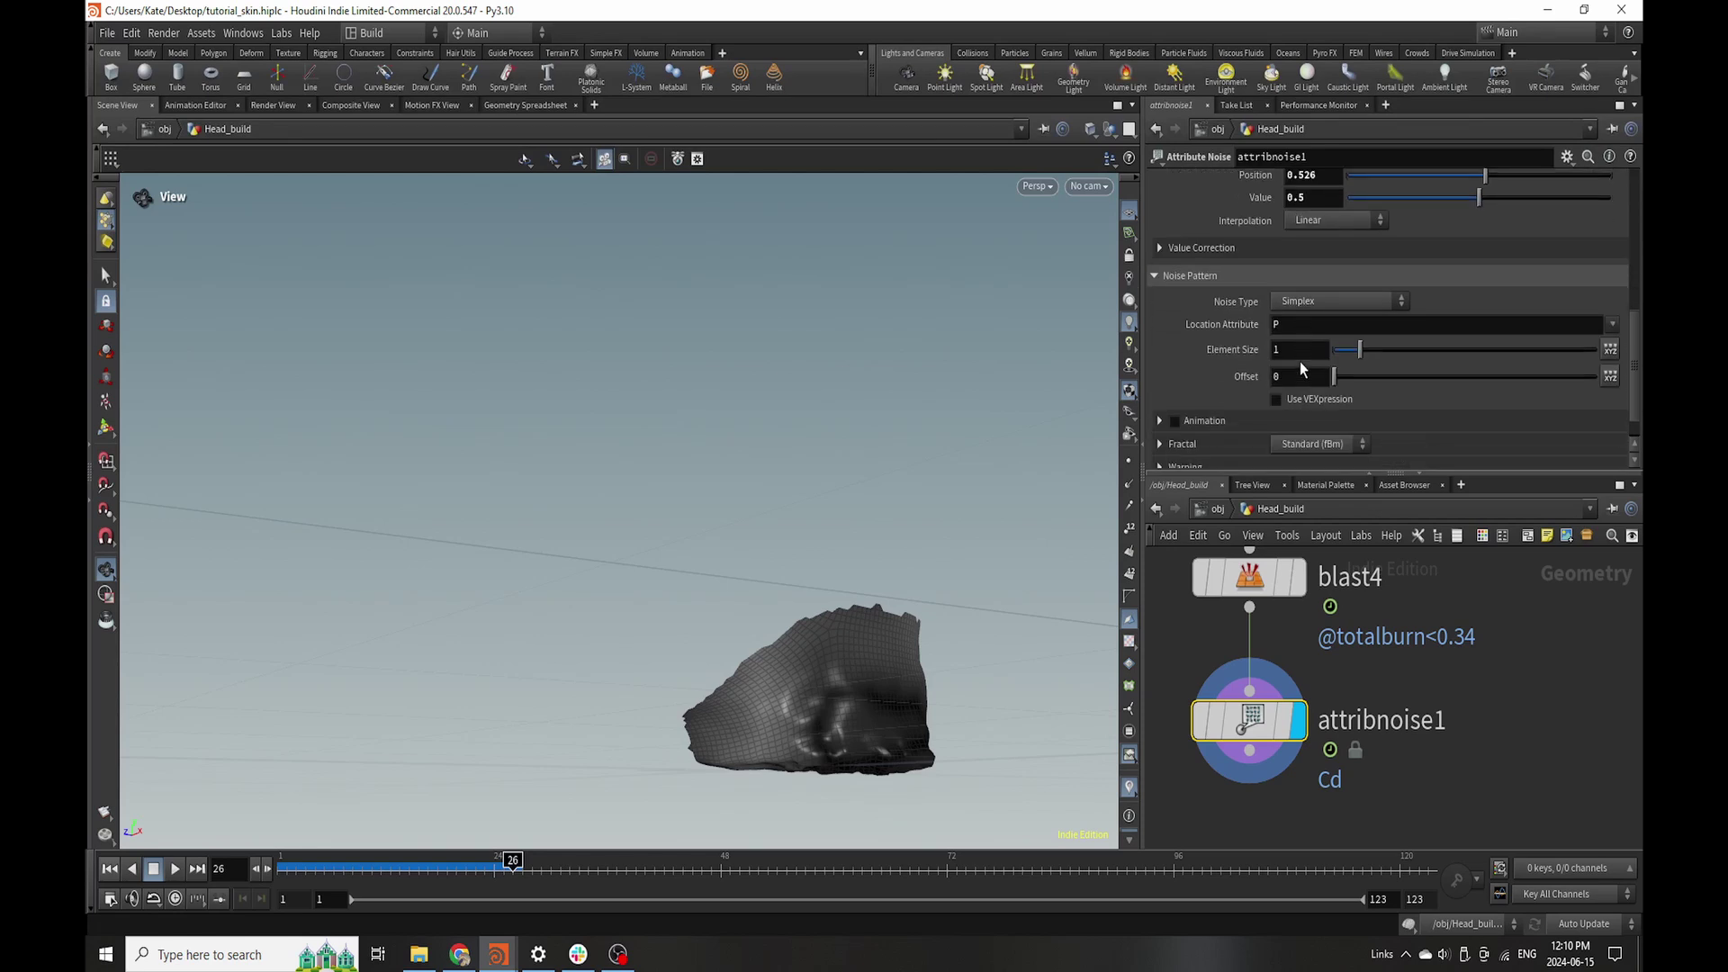
drag(1374, 353, 1338, 360)
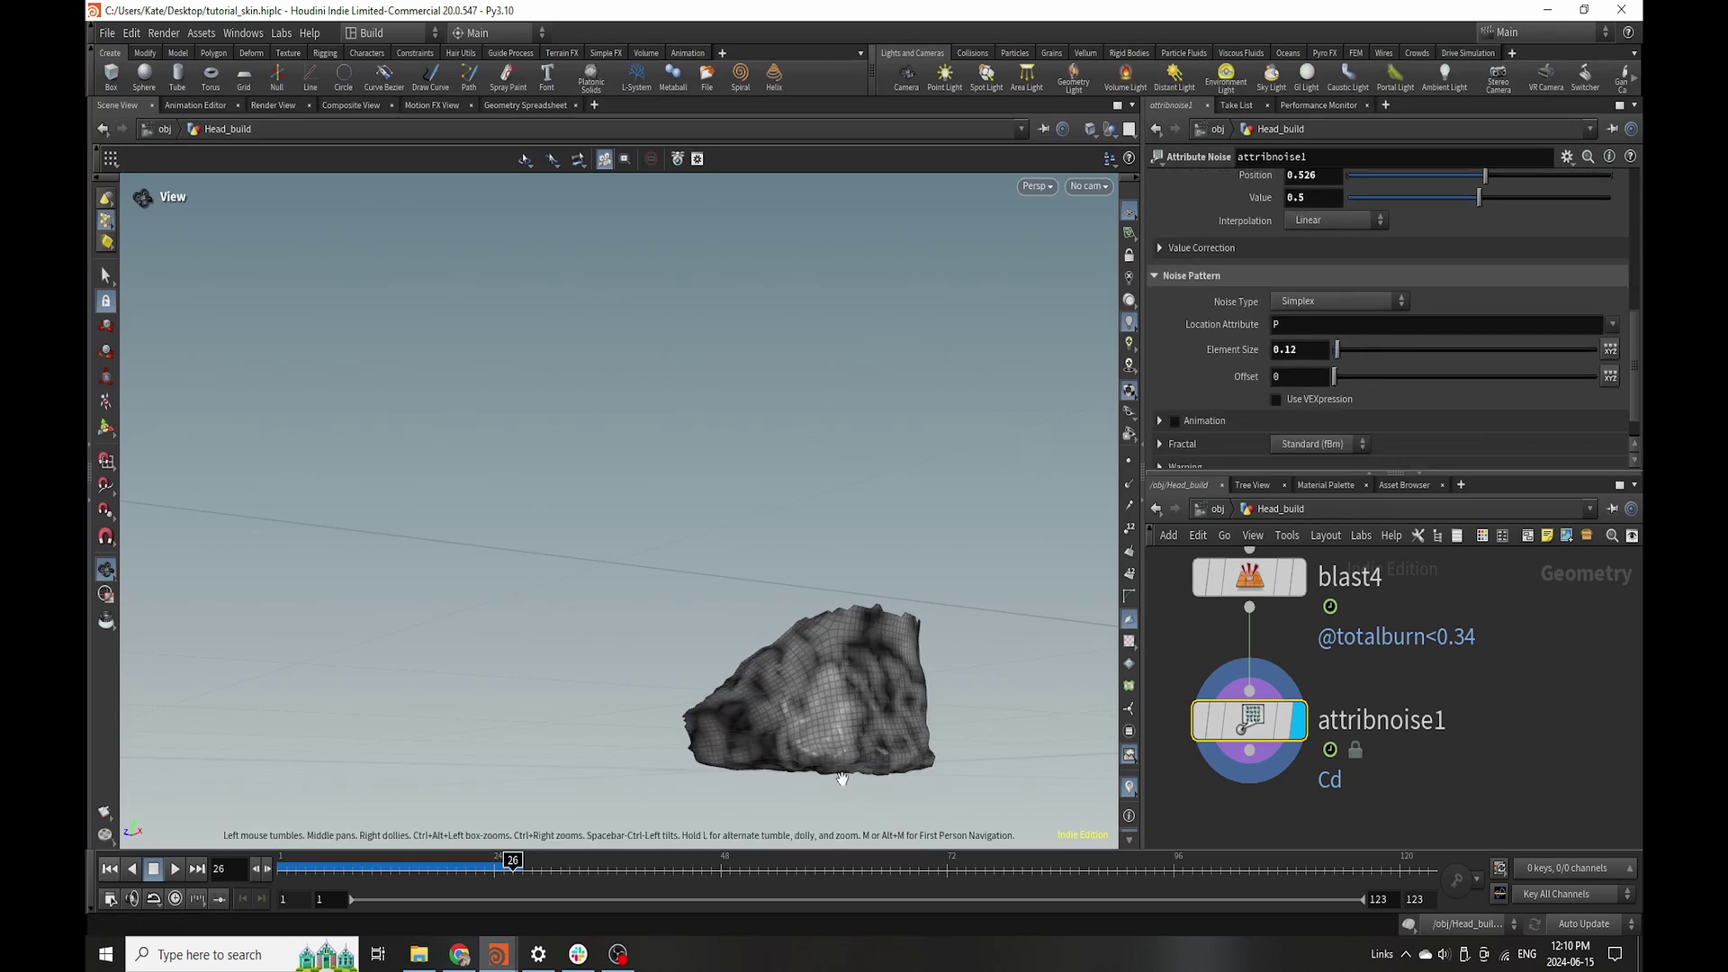
drag(862, 680, 937, 687)
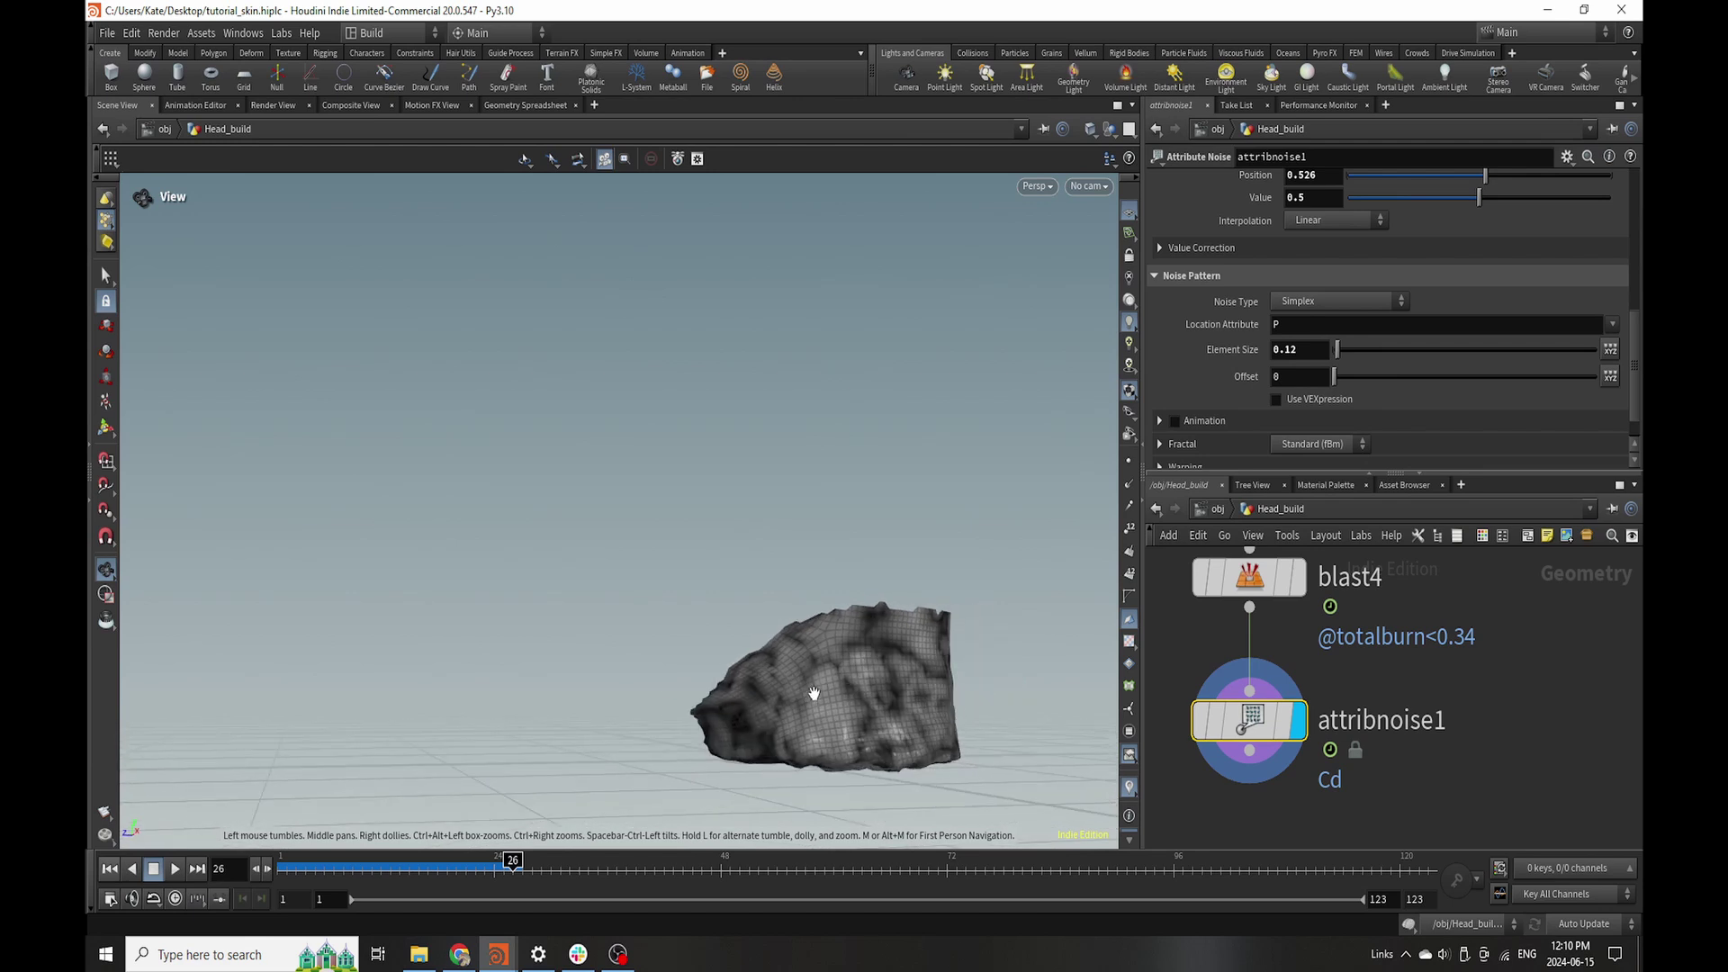
- Add another remap ramp point to attribnoise1 at position 0.856 with value 0
scroll(1485, 344, up, 3)
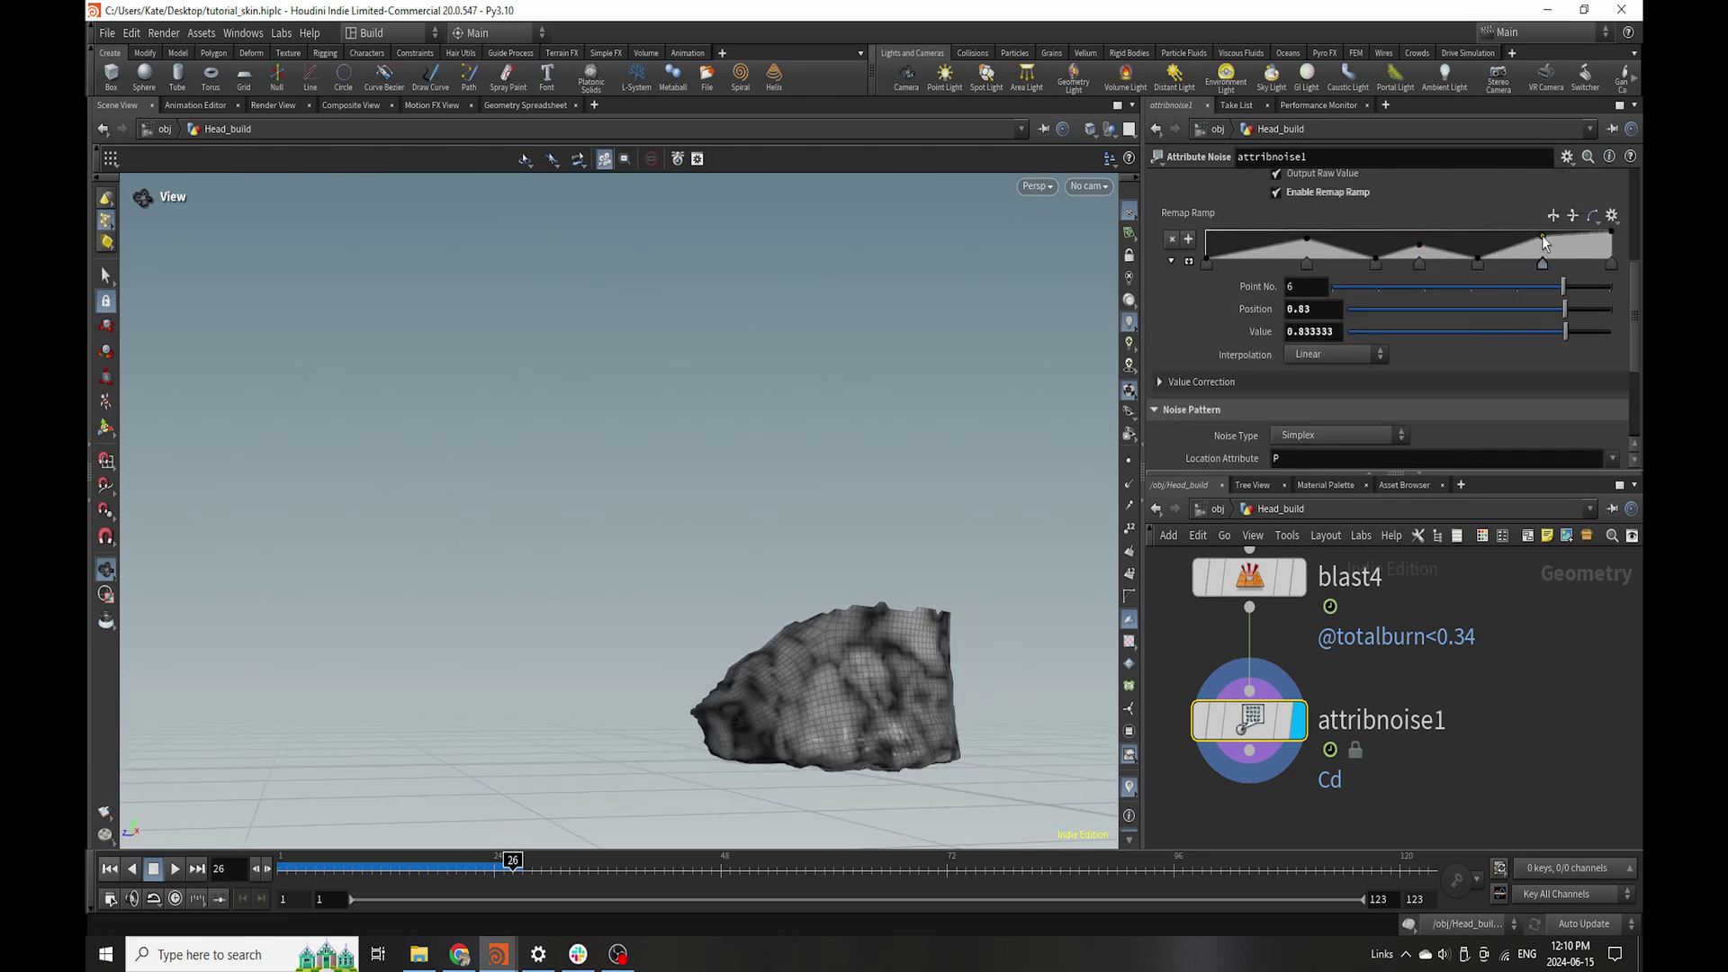
drag(1542, 236, 1552, 274)
middle_drag(1243, 811, 1297, 702)
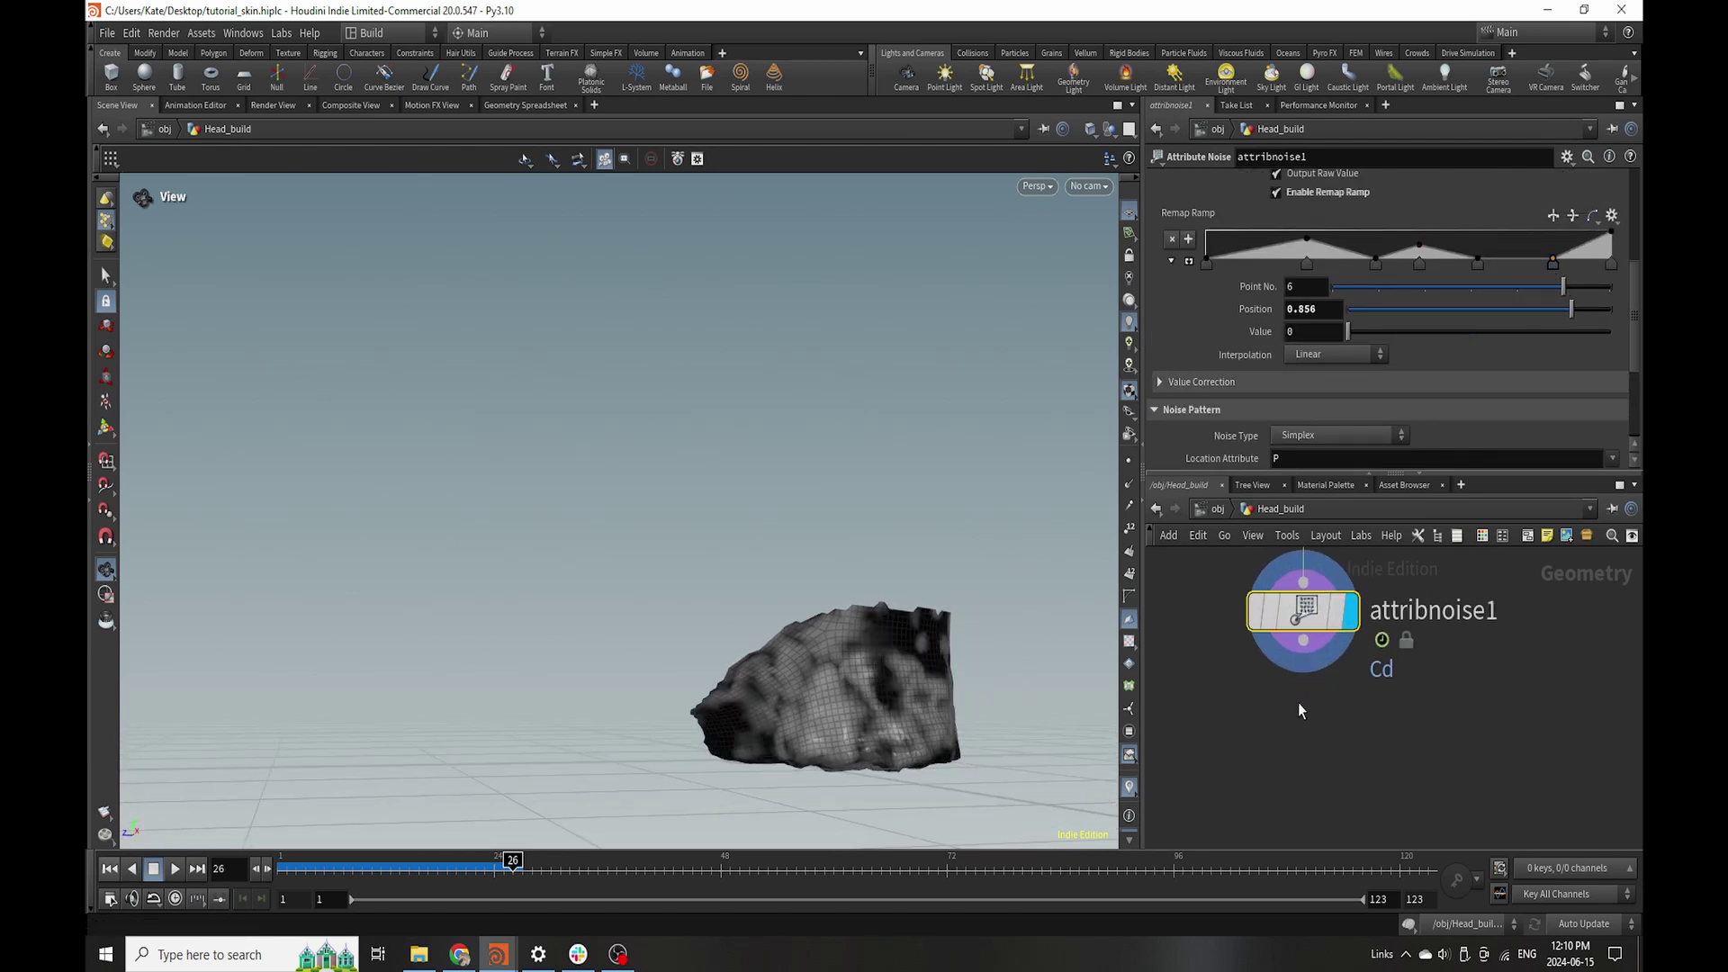
key(Tab)
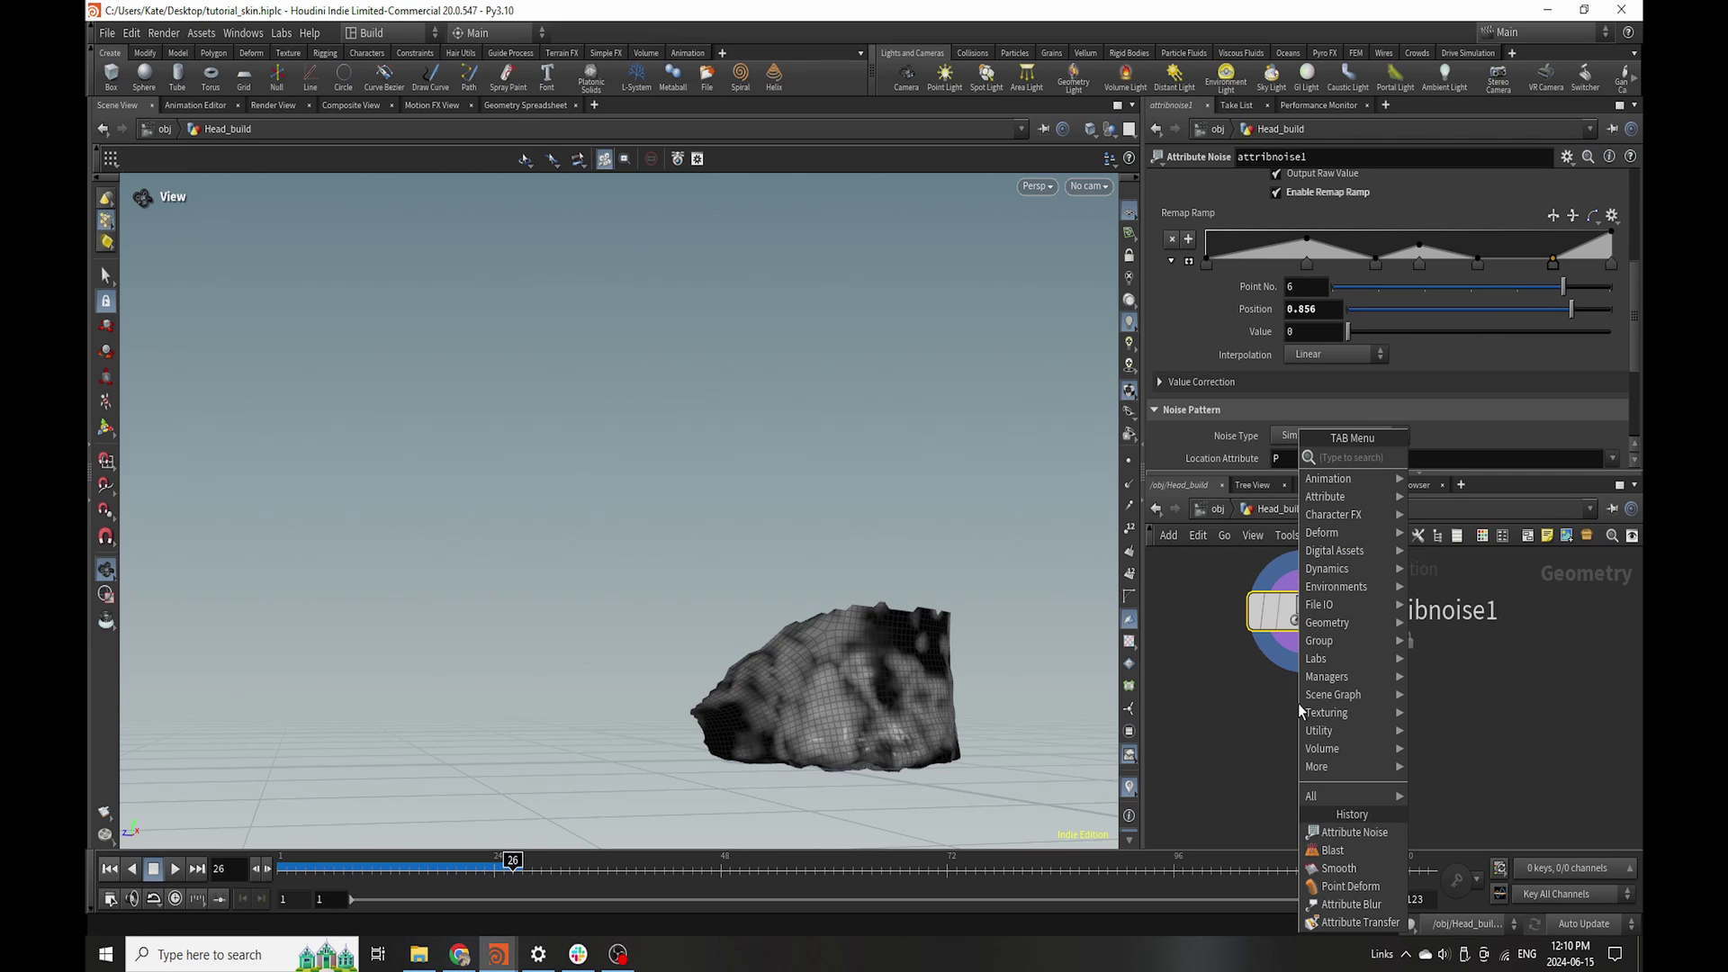
text(pos)
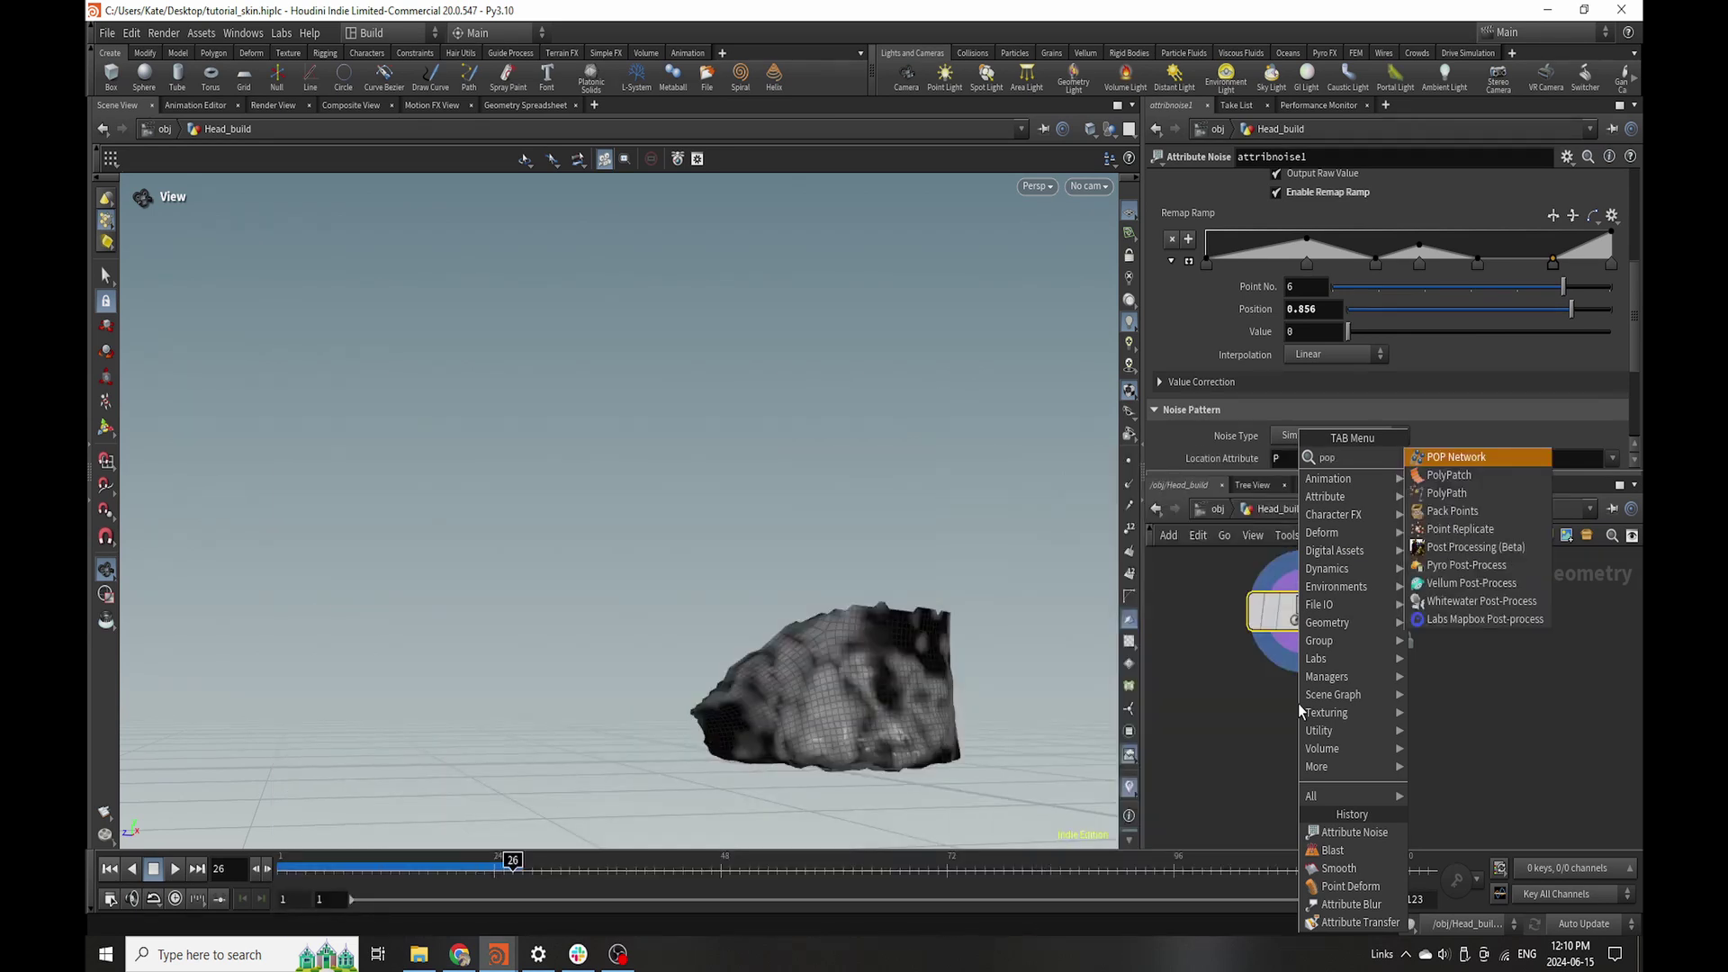
click(1417, 491)
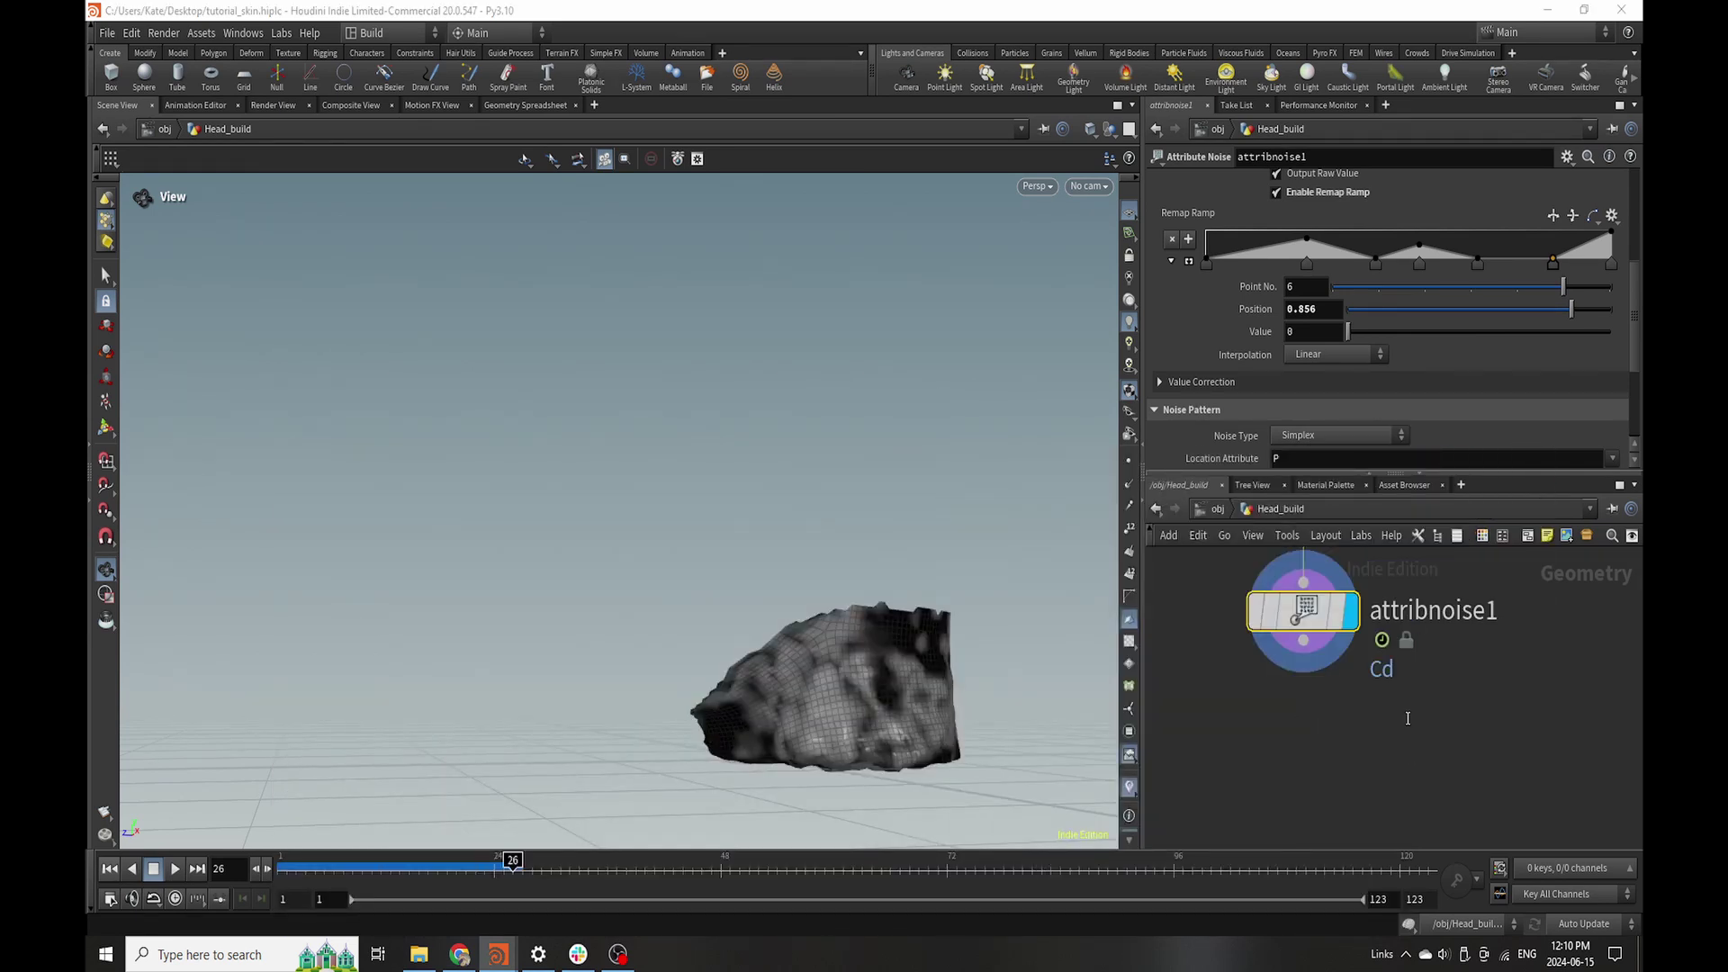
- Go to frame 1, save the scene, and add a displayed POP Network wired after attribnoise1
click(107, 869)
scroll(1359, 748, up, 2)
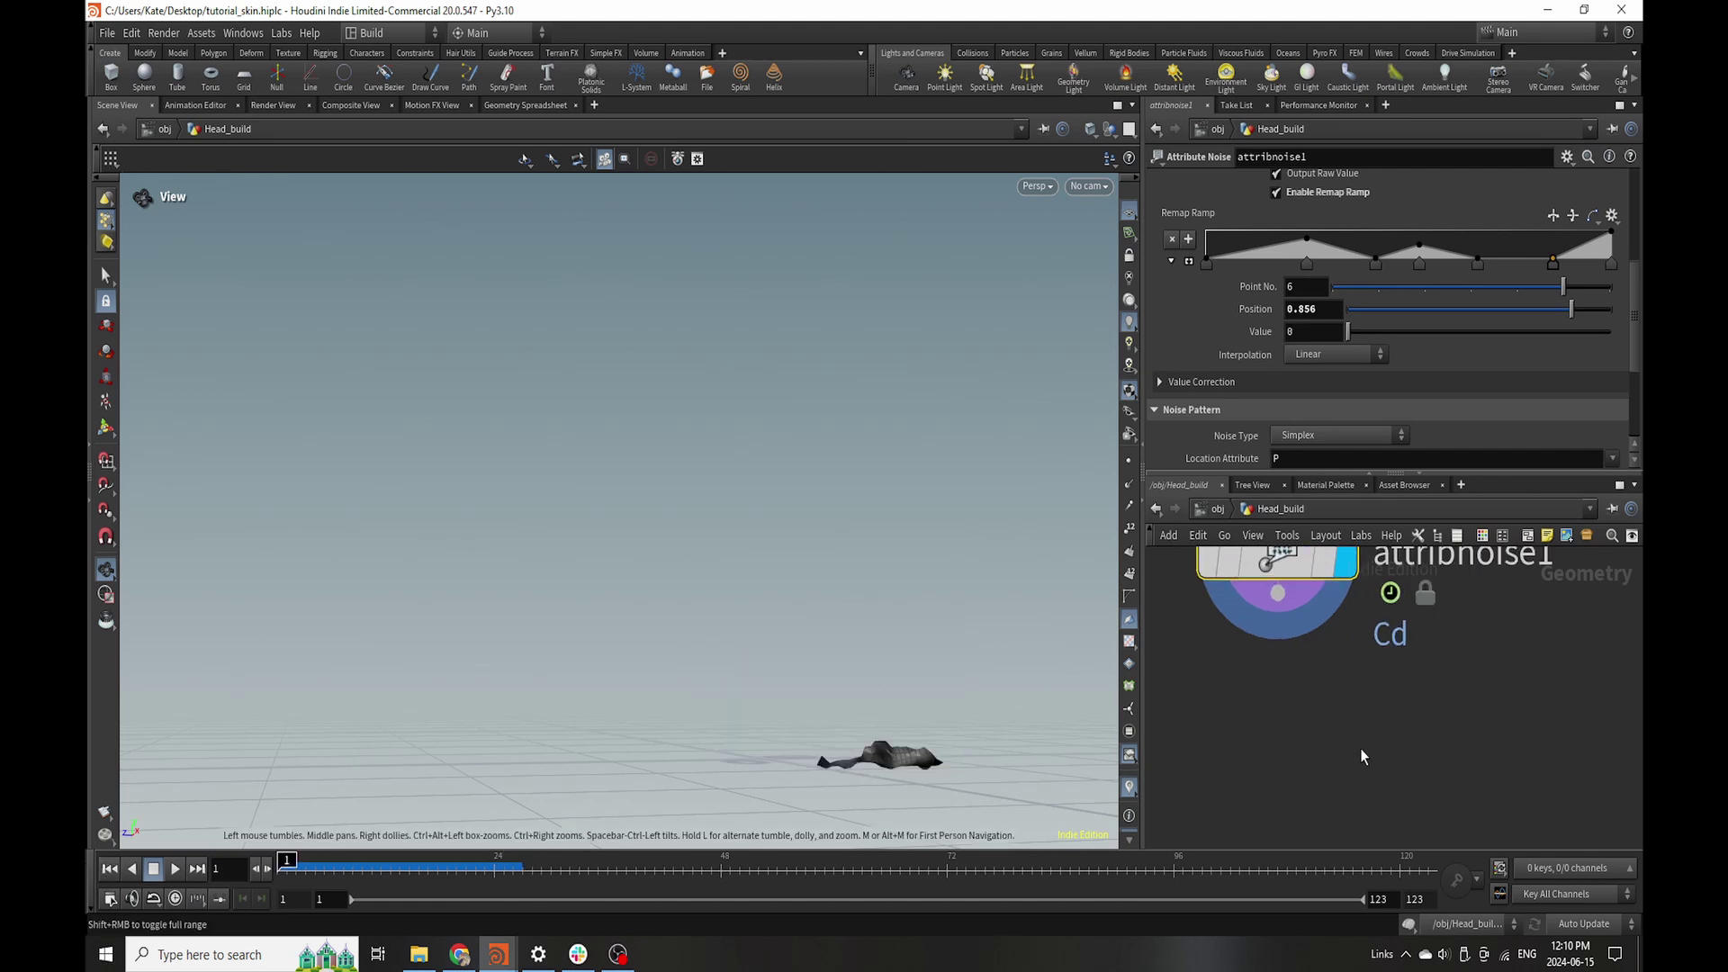
key(Tab)
key(ctrl+s)
text(pop)
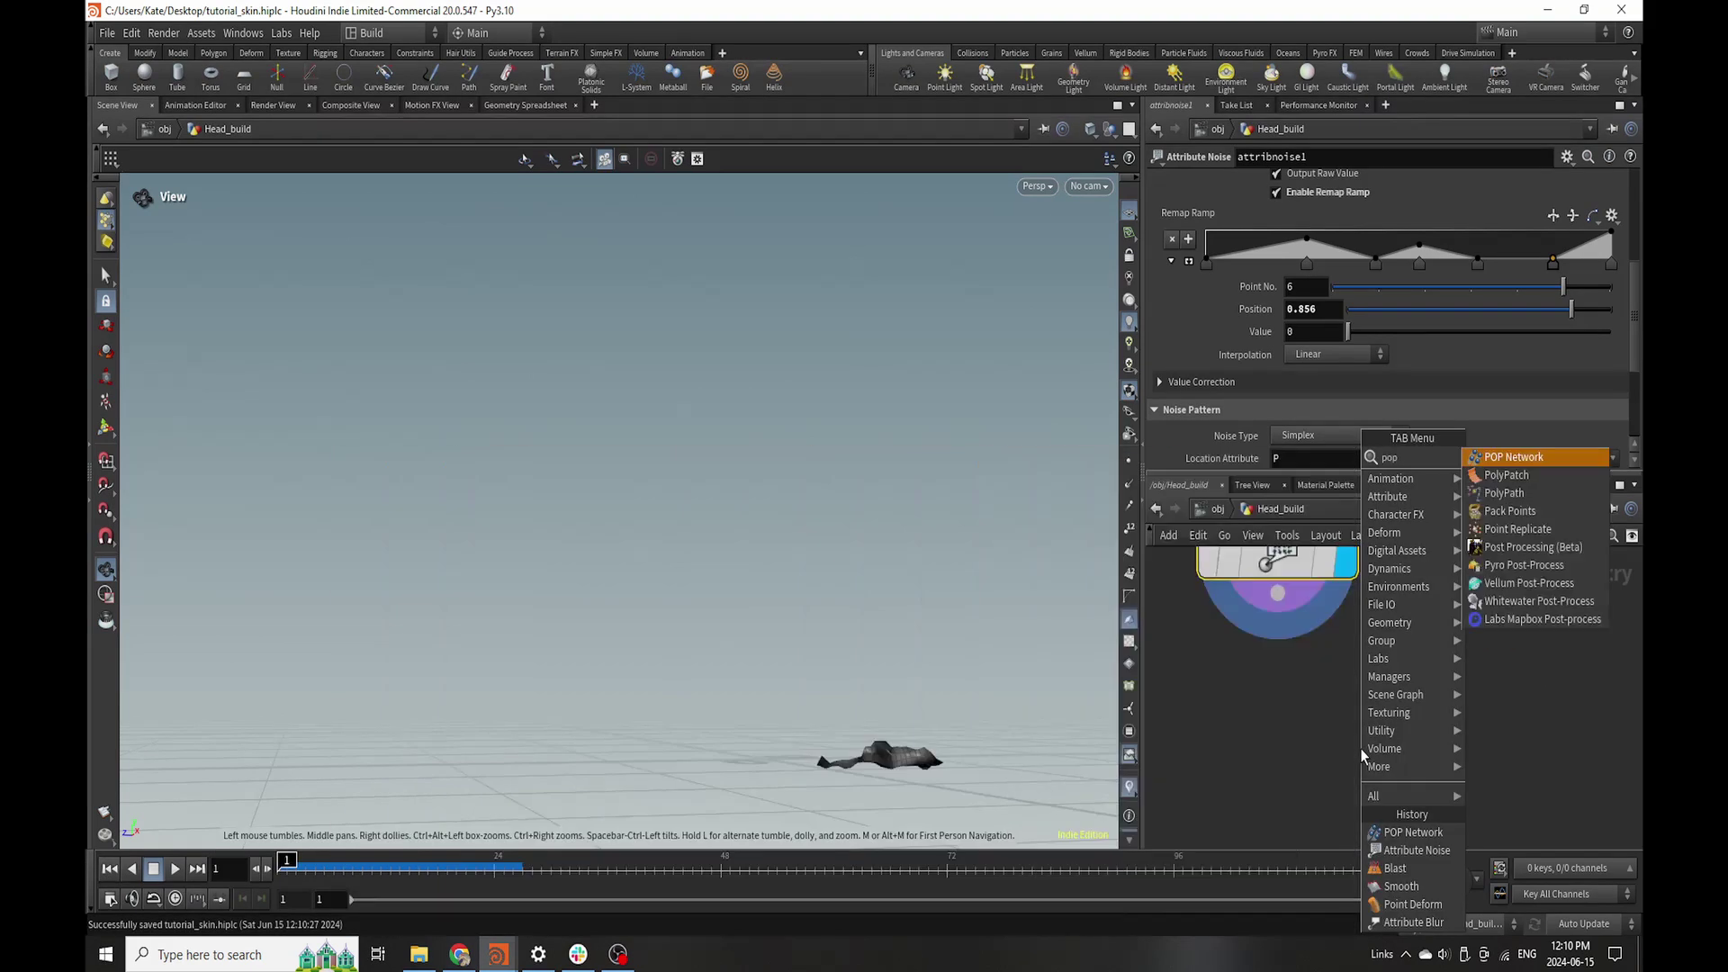
click(1512, 457)
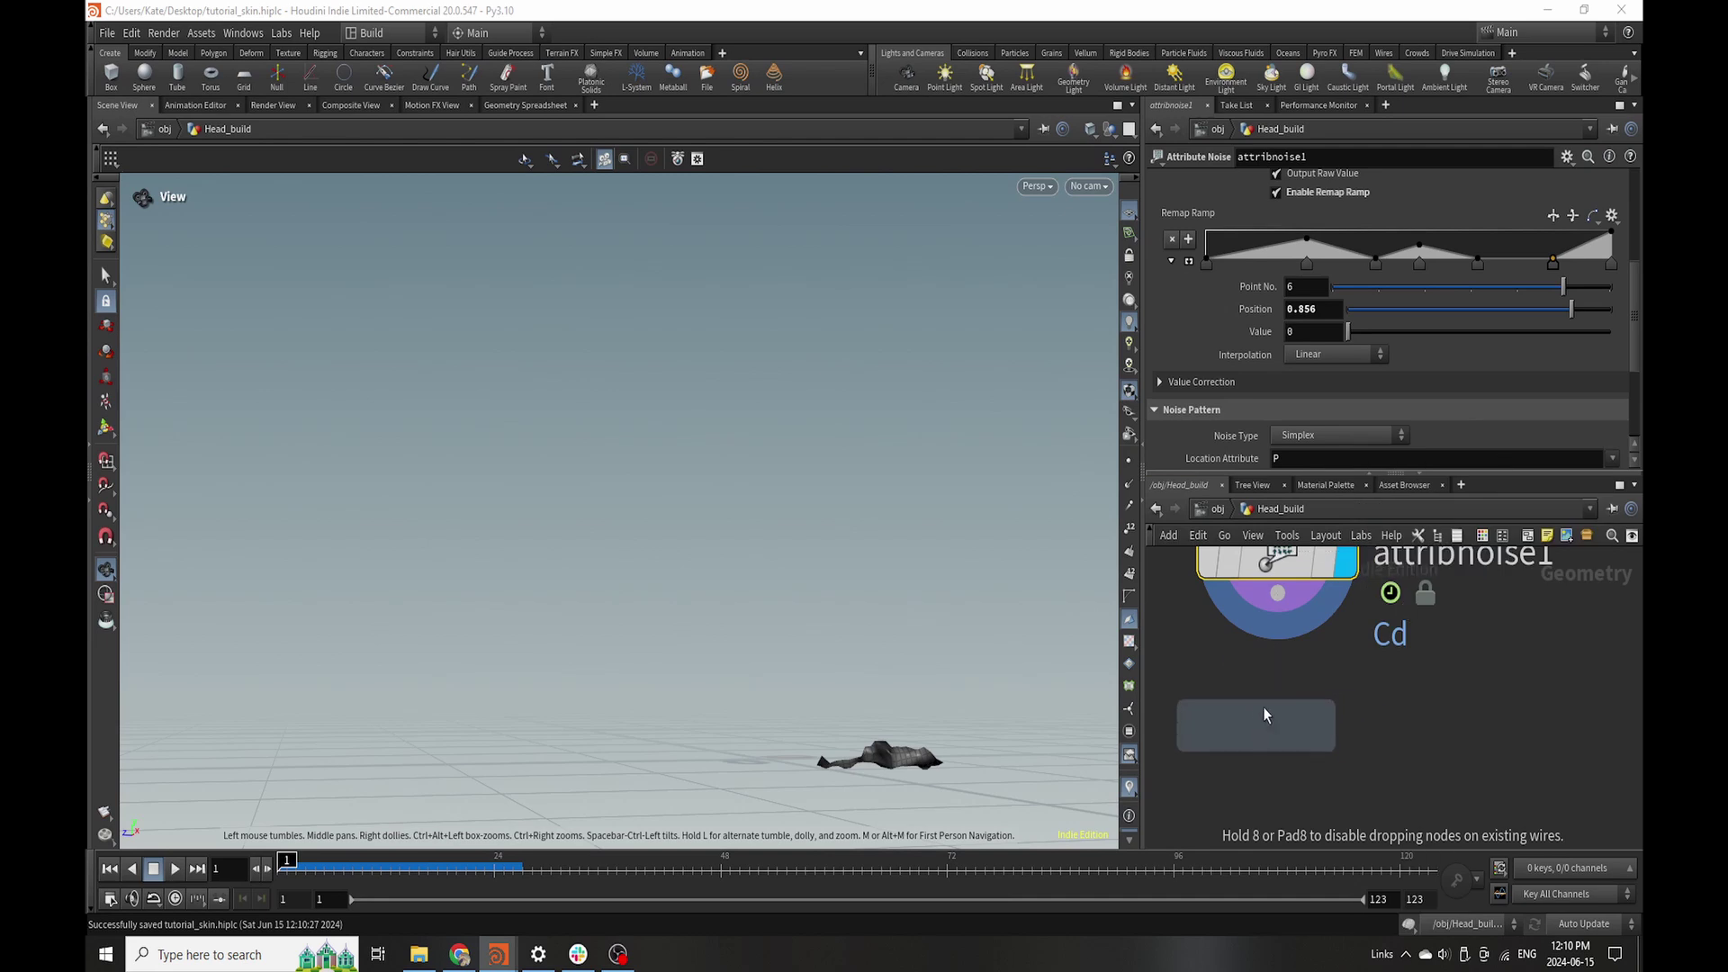
click(1261, 705)
mouse_move(1323, 711)
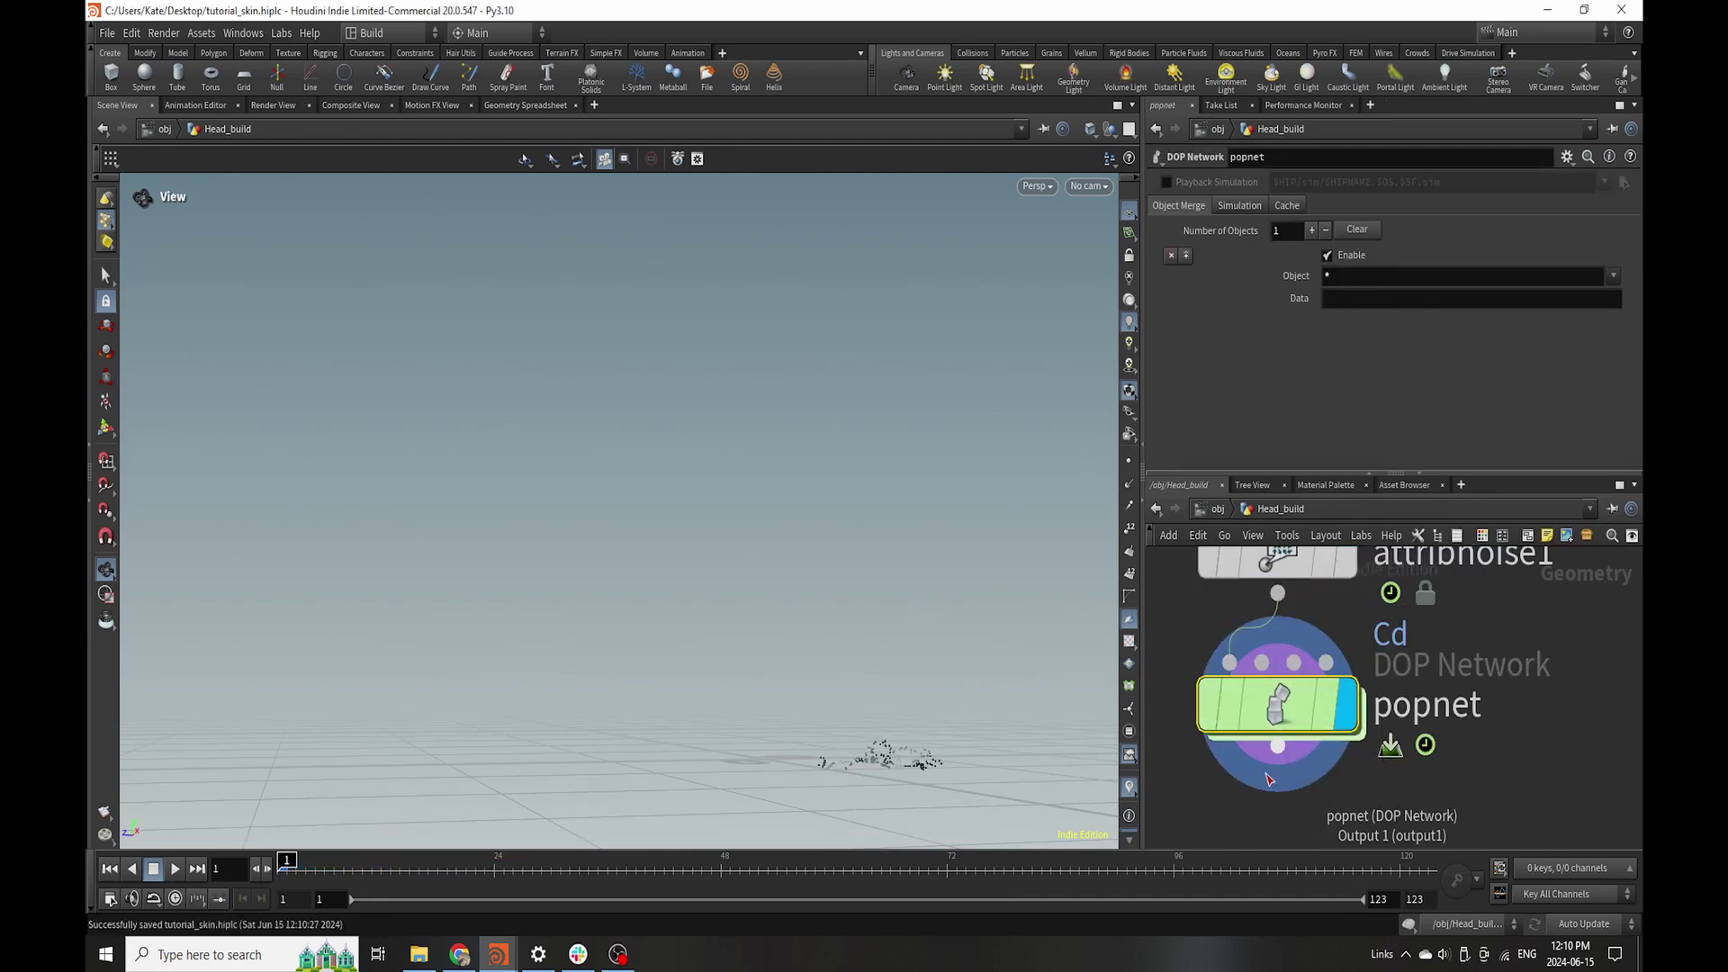
- Inside popnet, delete the Merge node between the source_first_input POP Source and the solver
double_click(1269, 720)
click(1392, 634)
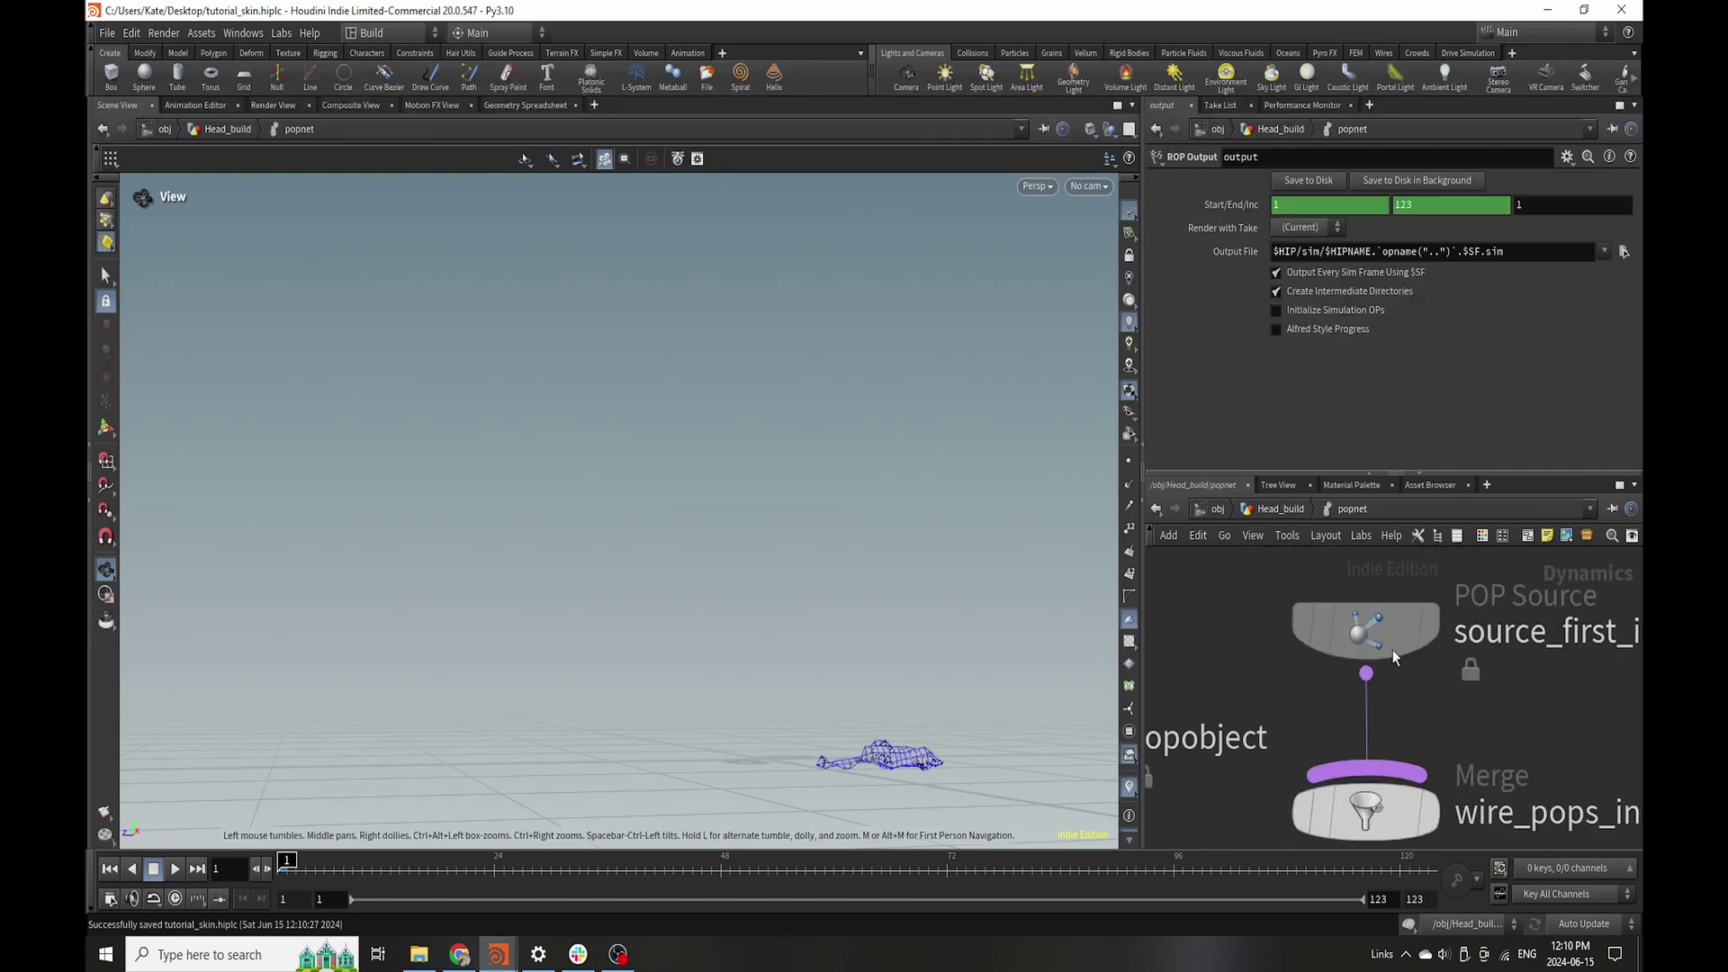
scroll(1395, 814, up, 2)
click(1395, 814)
key(Delete)
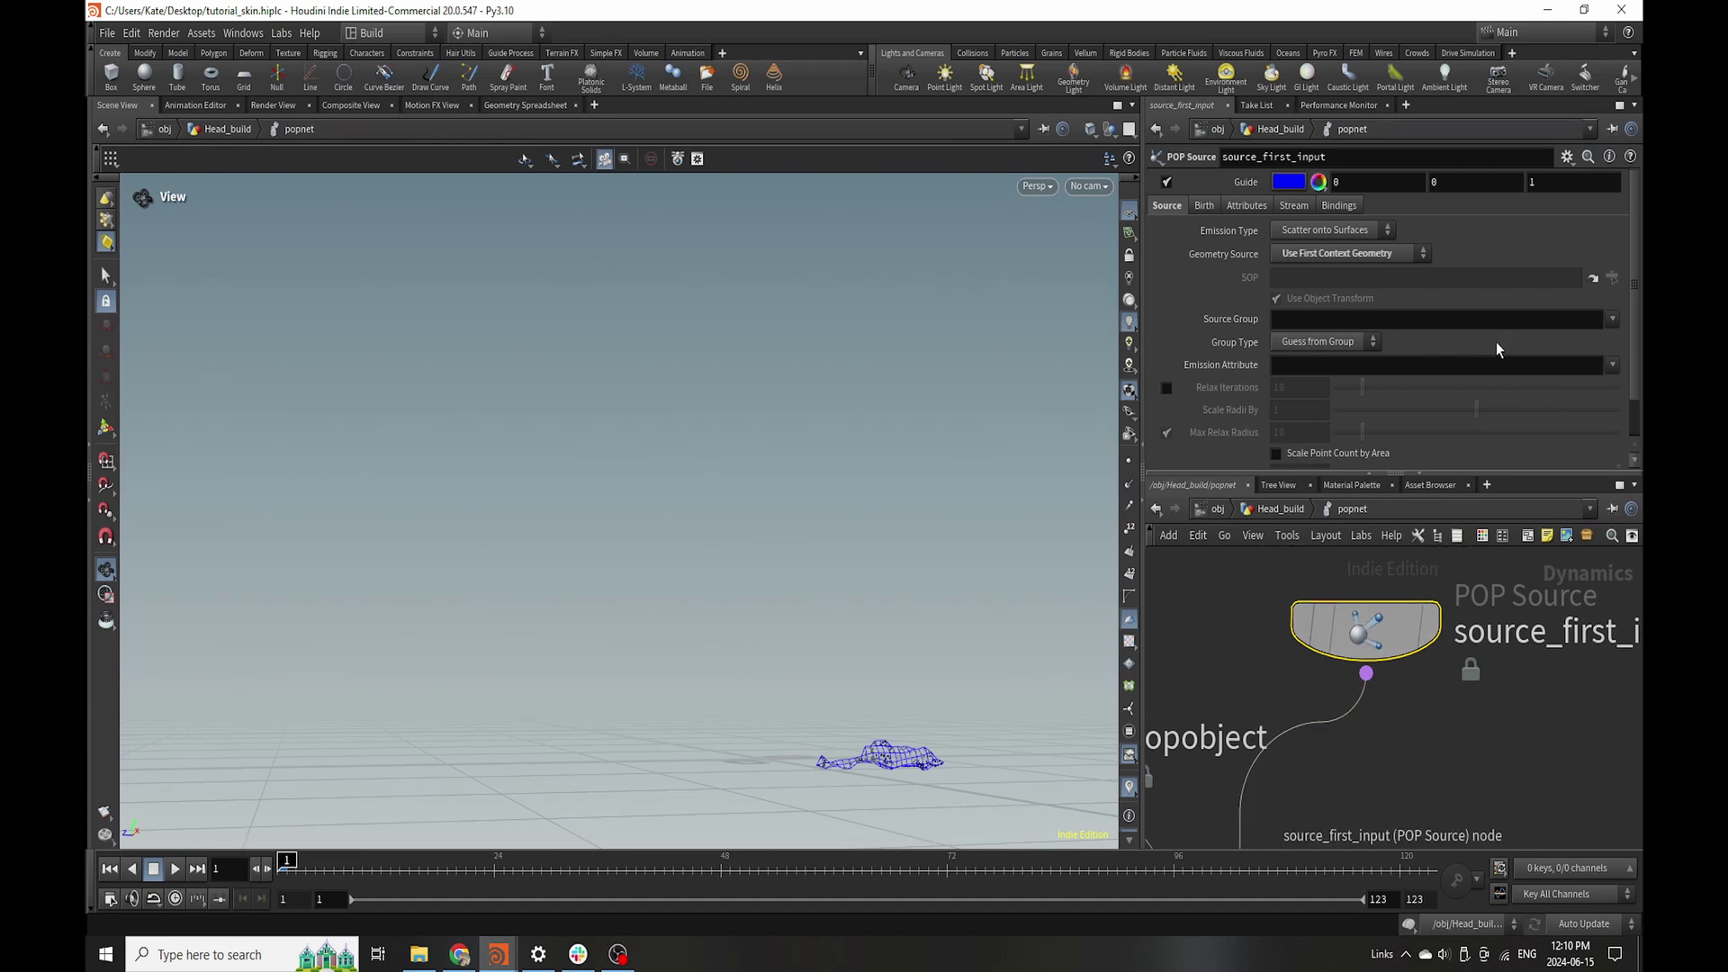
- Set the Emission Attribute of the source_first_input POP Source to Cd
click(1609, 328)
click(1610, 330)
click(1576, 369)
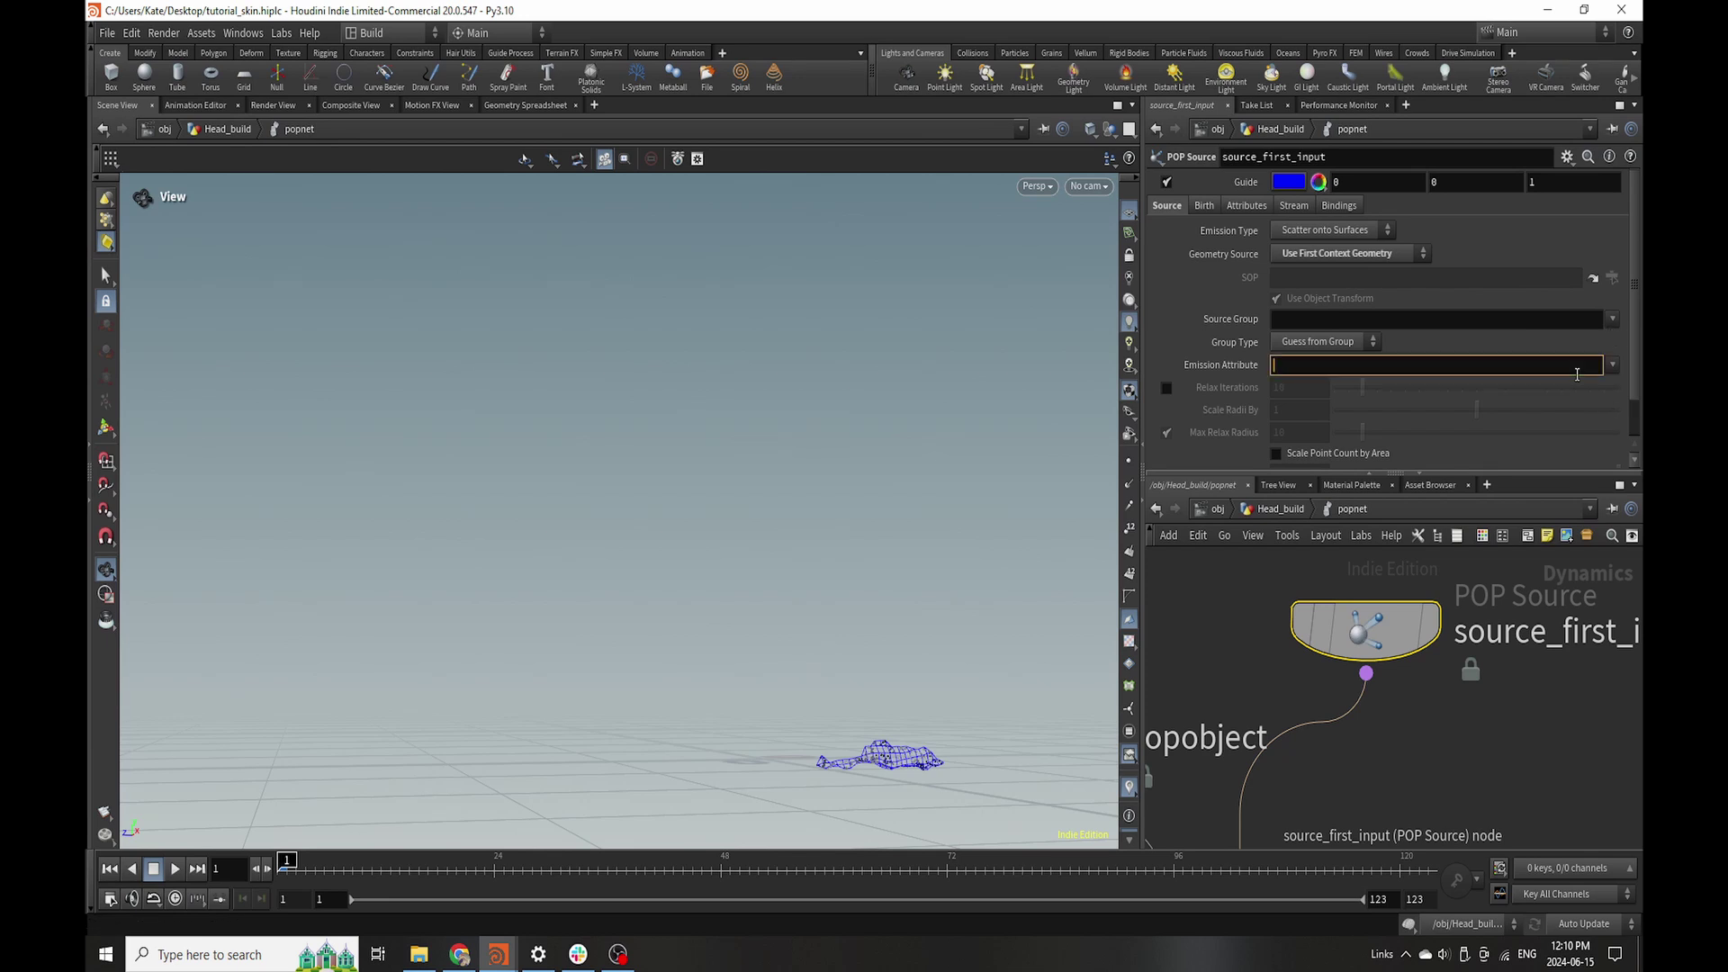
text(Cd)
key(Return)
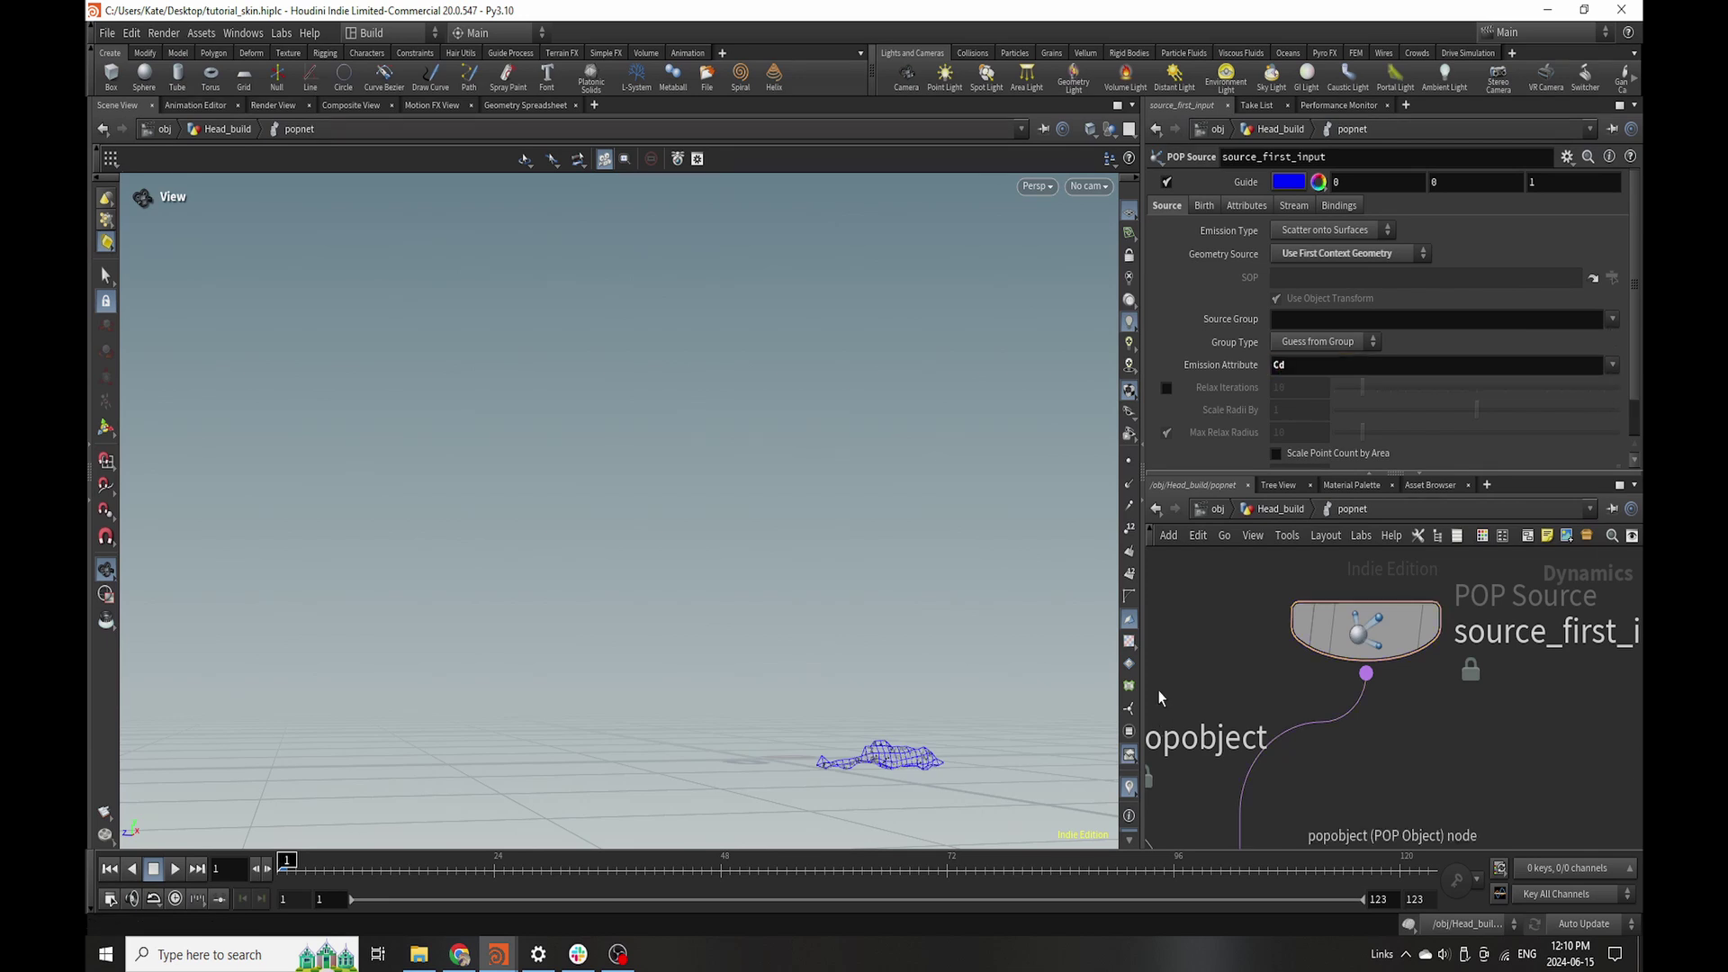
- Set the POP Source's Const. Birth Rate to 56
click(1215, 207)
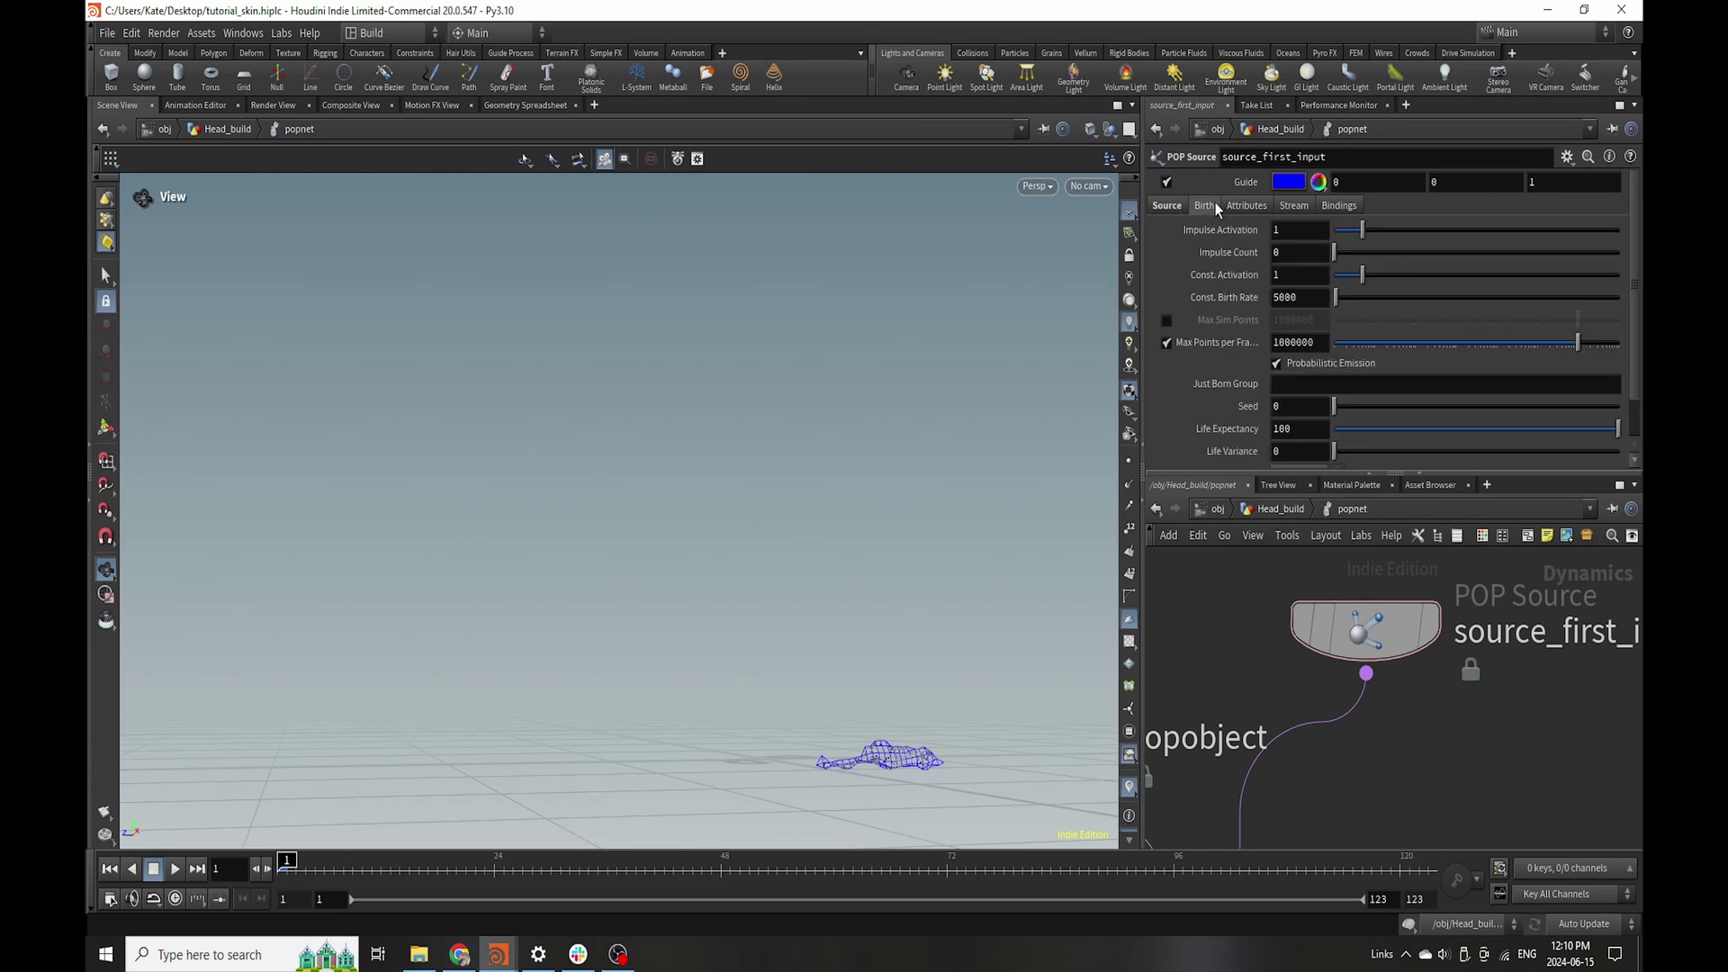
double_click(1296, 298)
text(56)
key(Return)
scroll(1304, 727, down, 5)
middle_drag(1282, 796, 1294, 628)
scroll(1270, 732, up, 1)
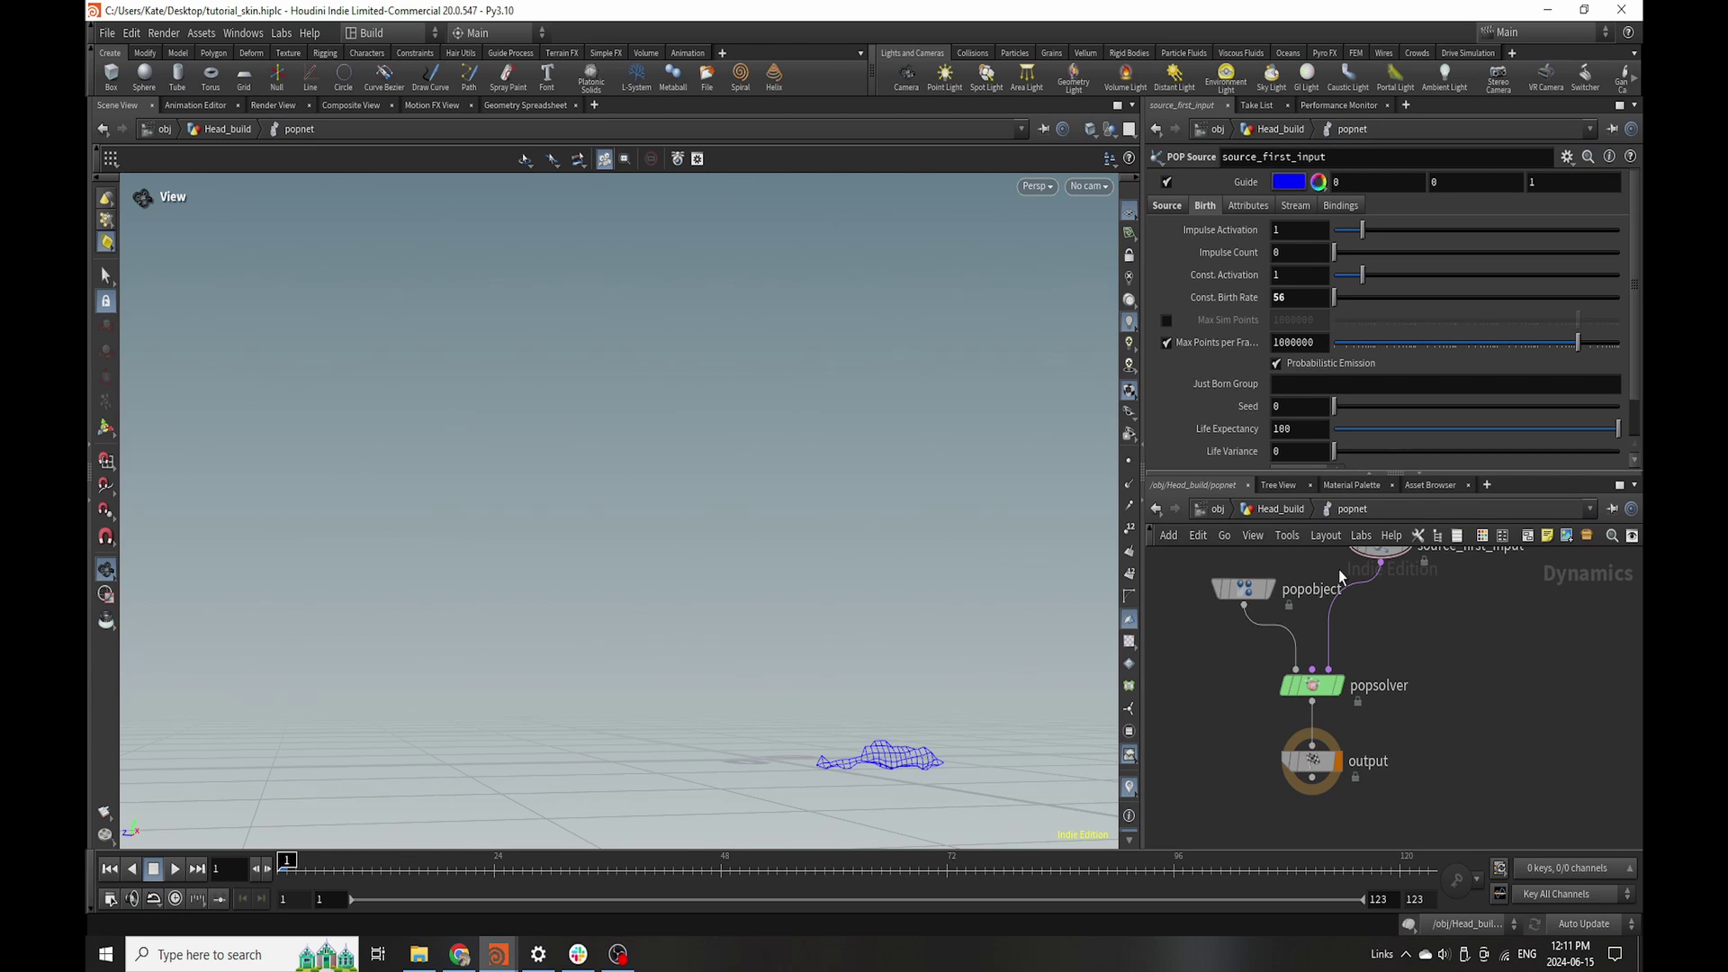
- Return to the Head_build network and move the pointdeform1, blast, attribnoise1 and popnet nodes together away from the main branch
key(u)
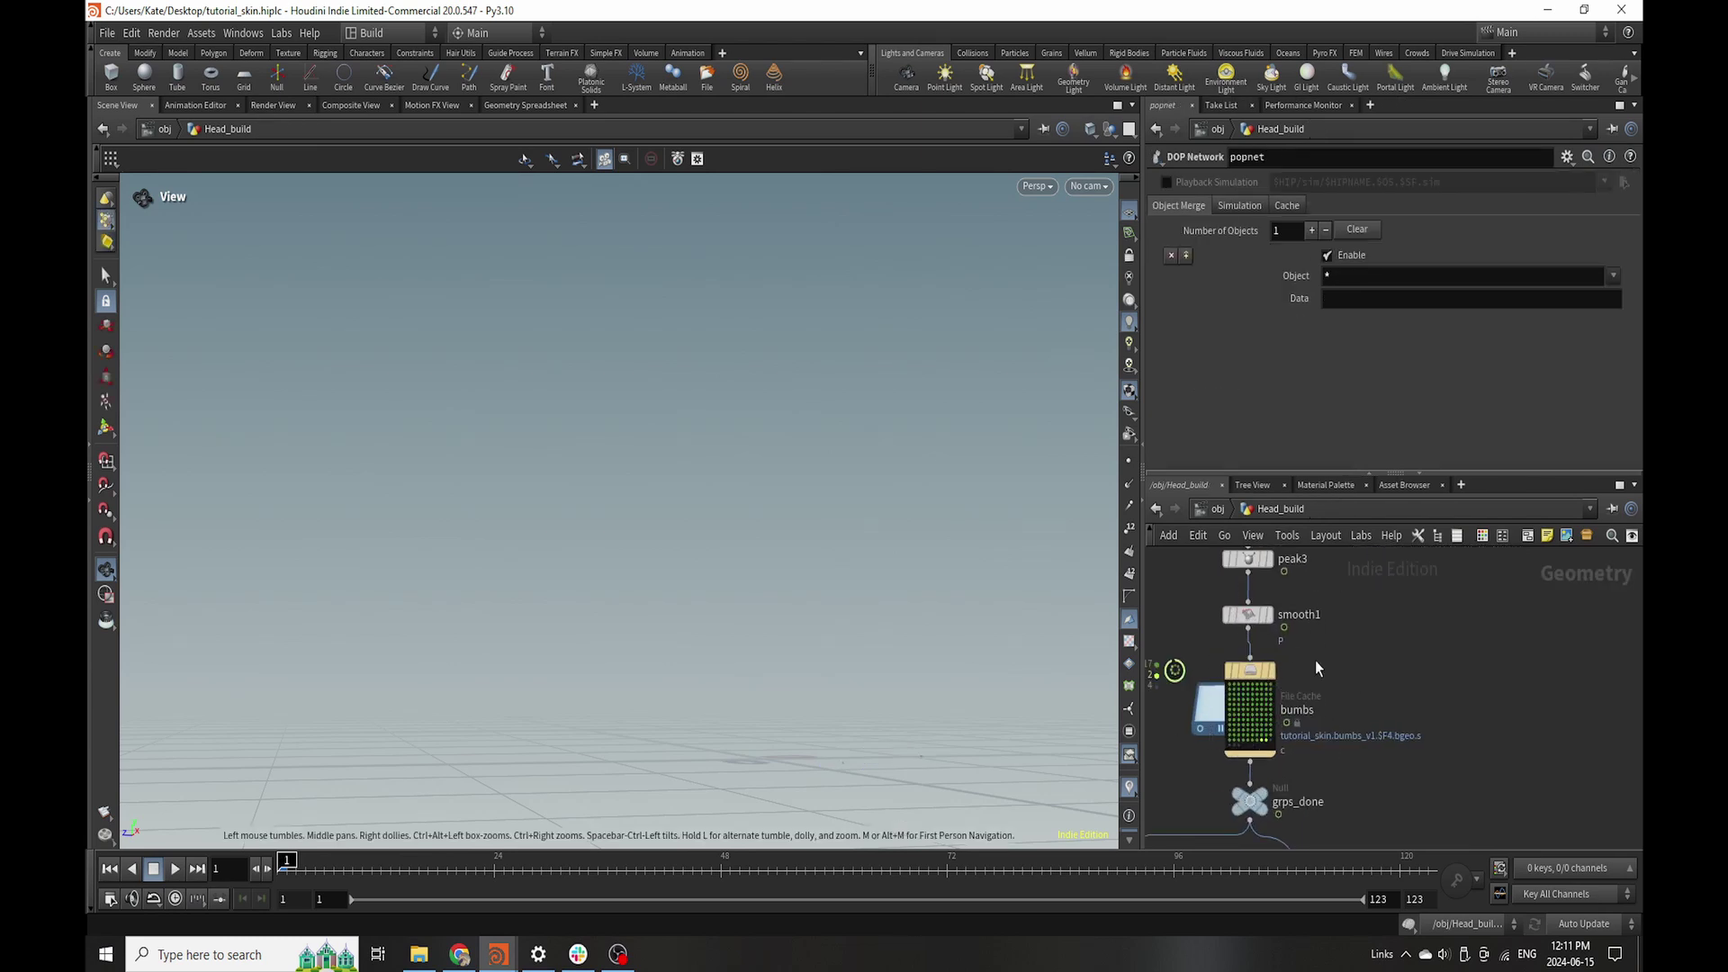
scroll(1314, 667, down, 5)
scroll(1278, 648, up, 3)
scroll(1275, 645, down, 3)
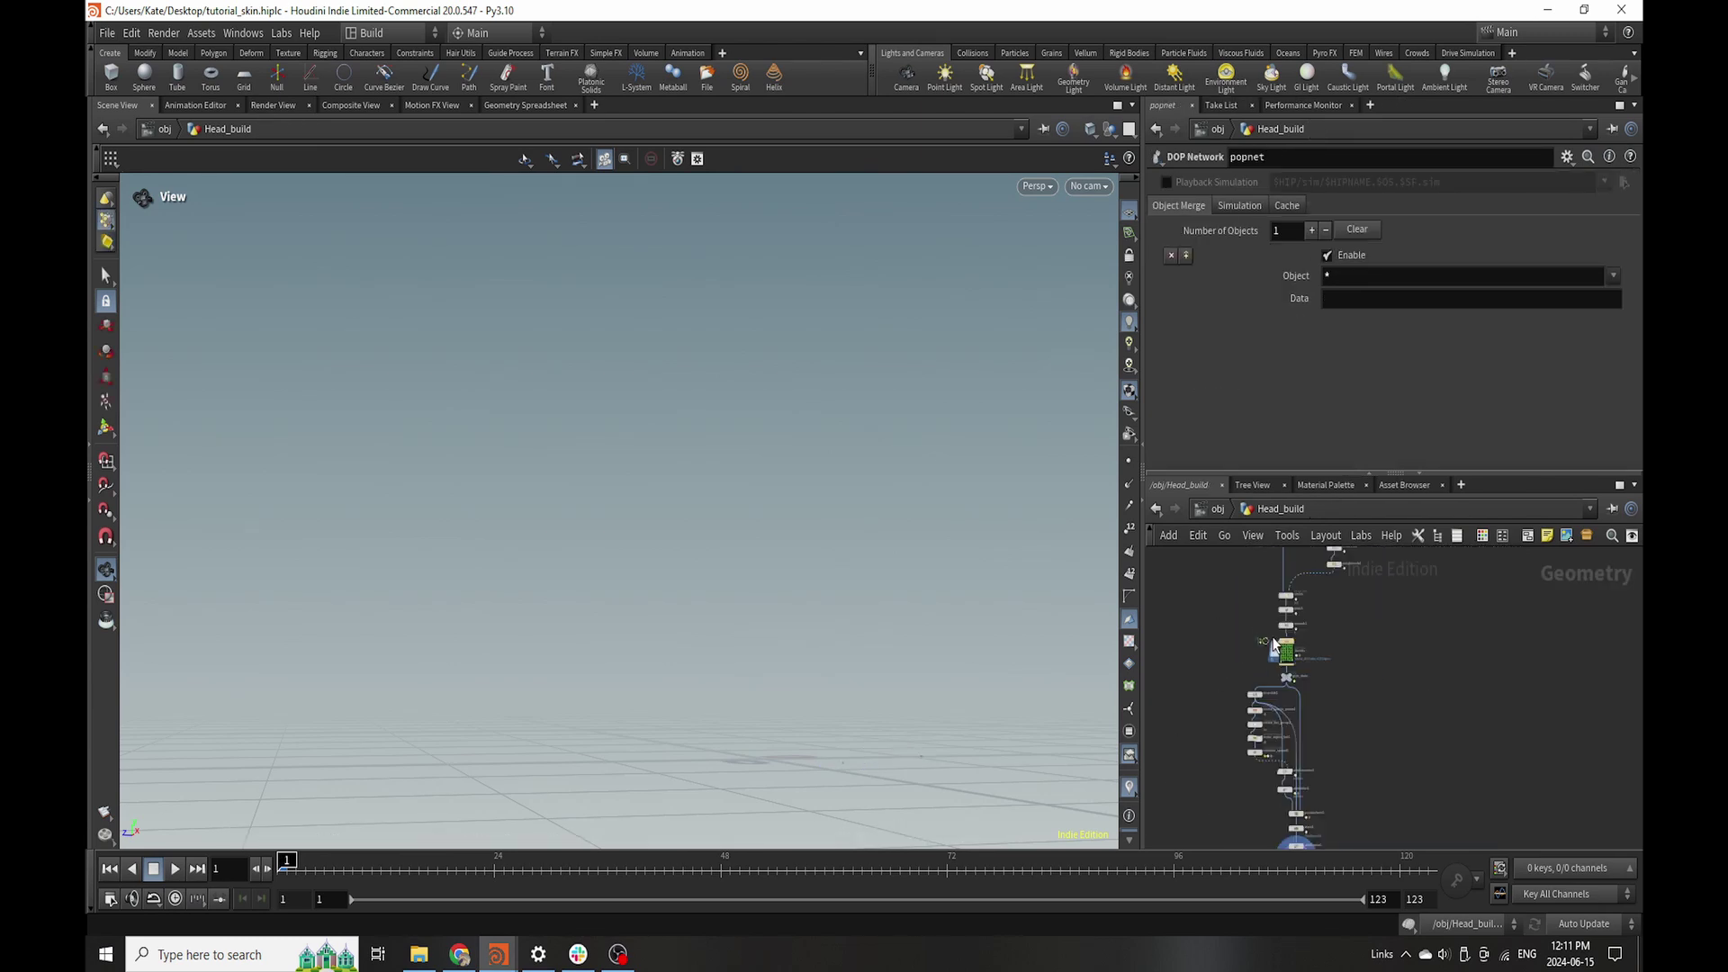
scroll(1274, 646, up, 5)
drag(1215, 617, 1301, 689)
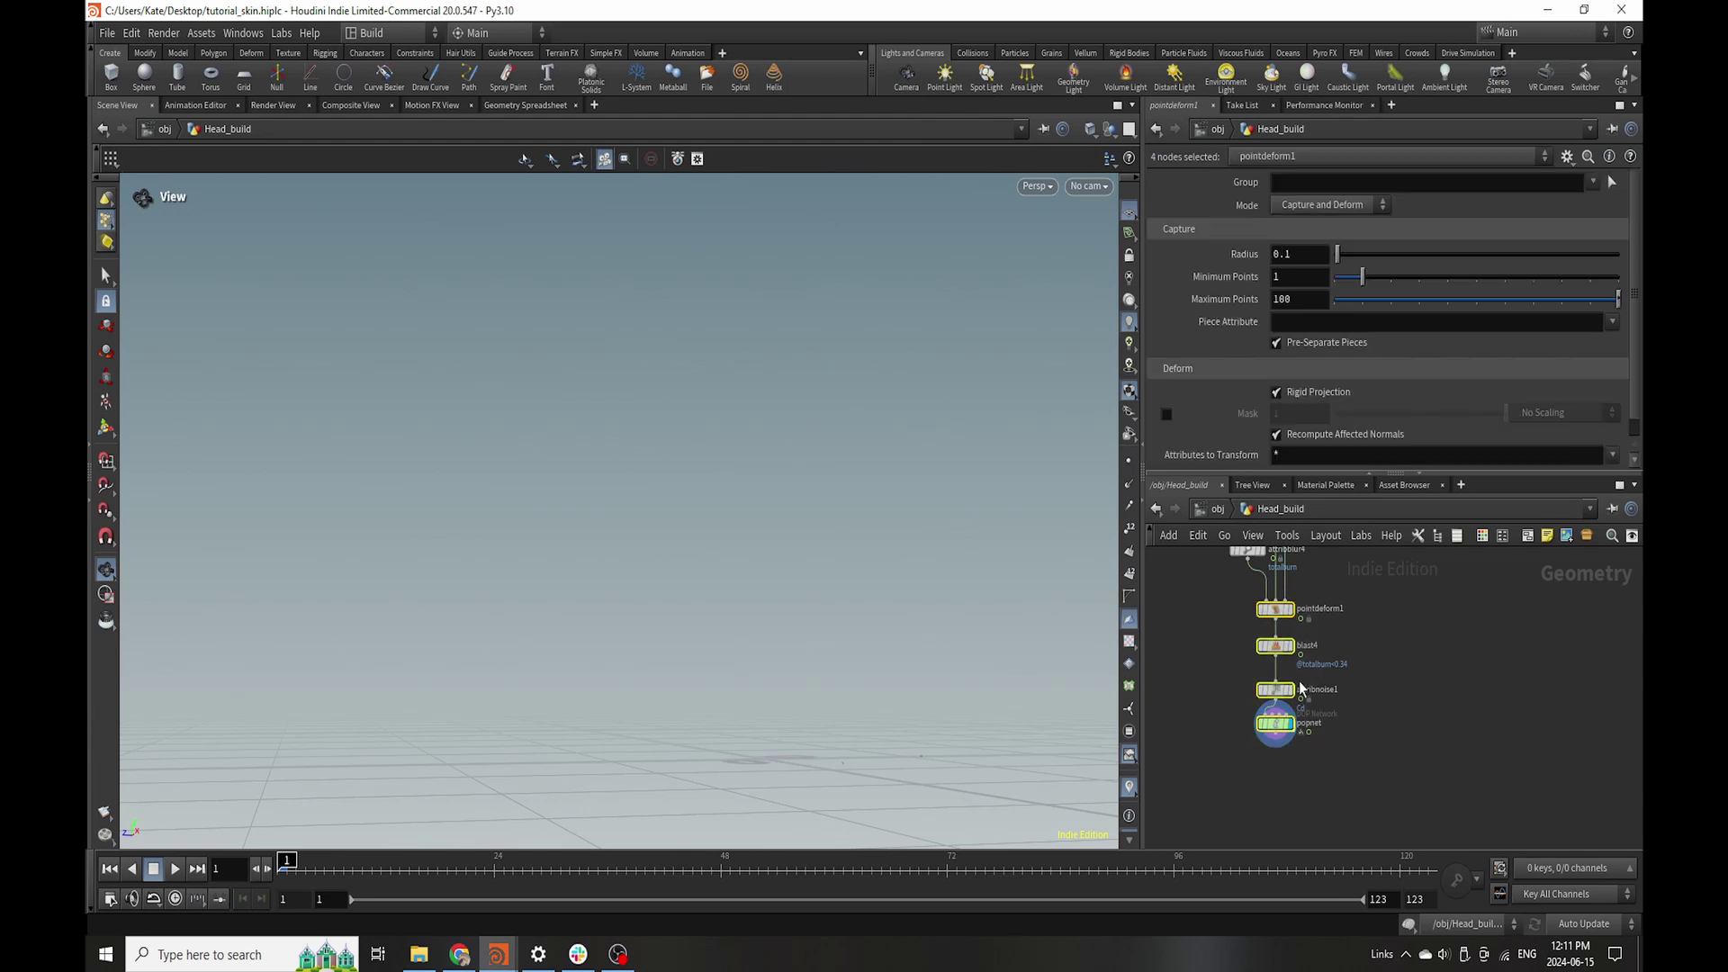
drag(1276, 613, 1397, 613)
scroll(1395, 781, up, 5)
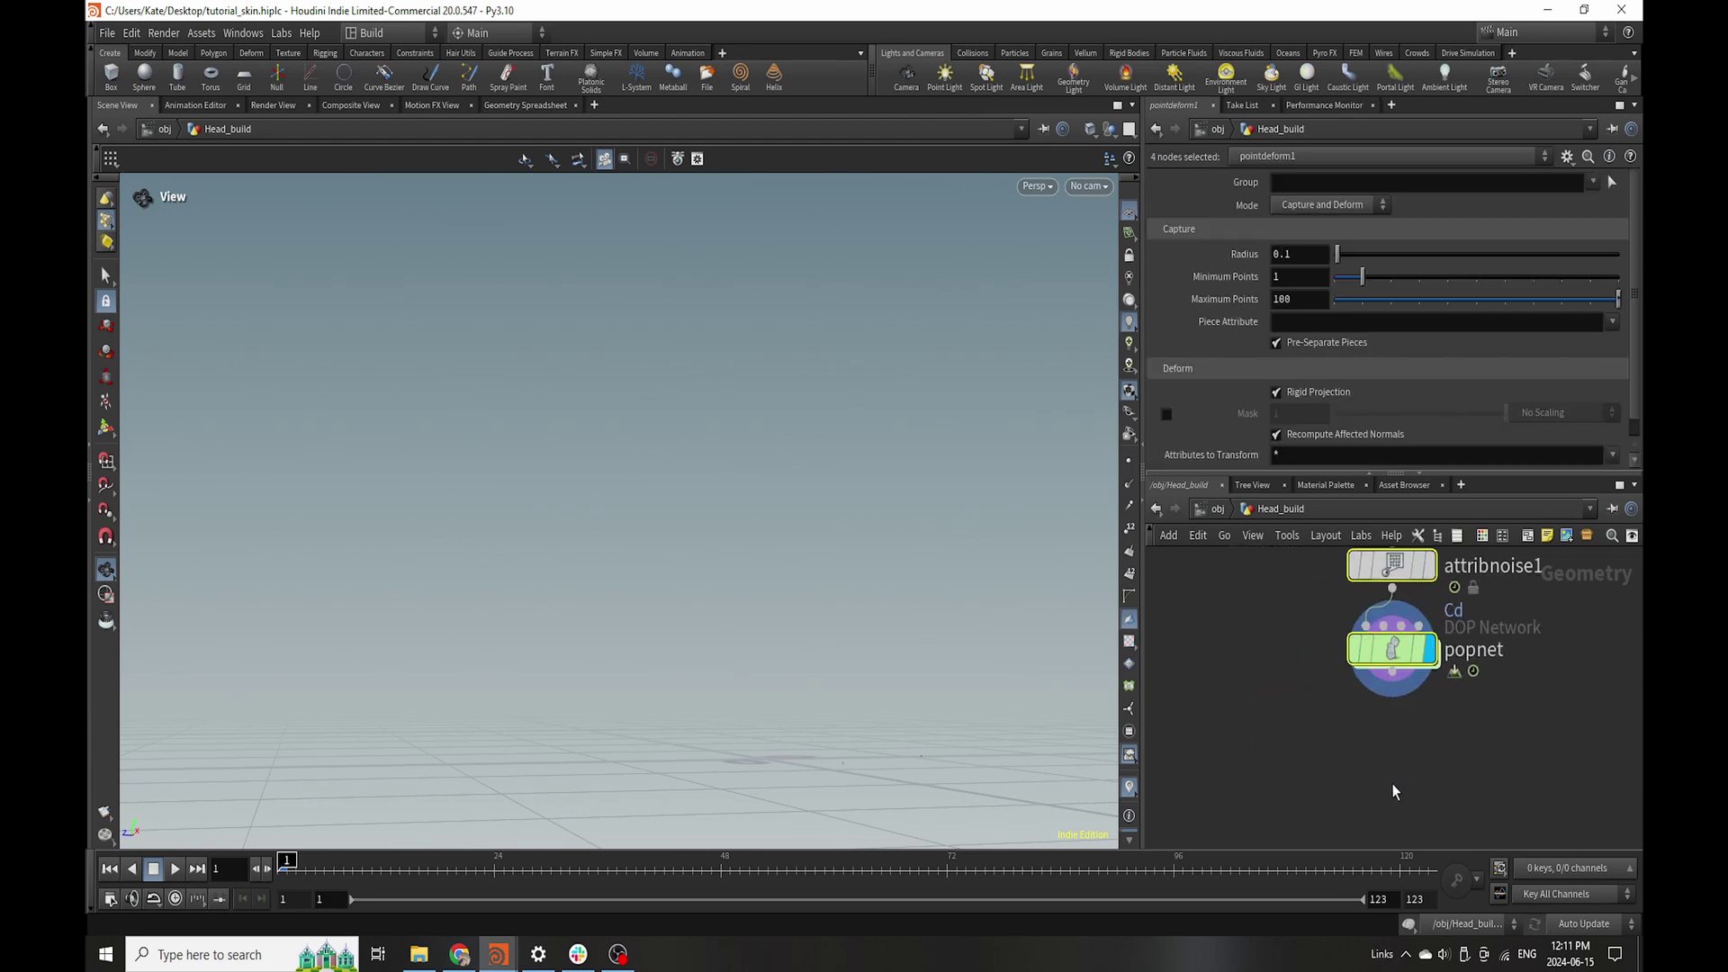
- Add an Attribute Delete node wired after popnet and save the scene
key(Tab)
click(1328, 782)
key(Tab)
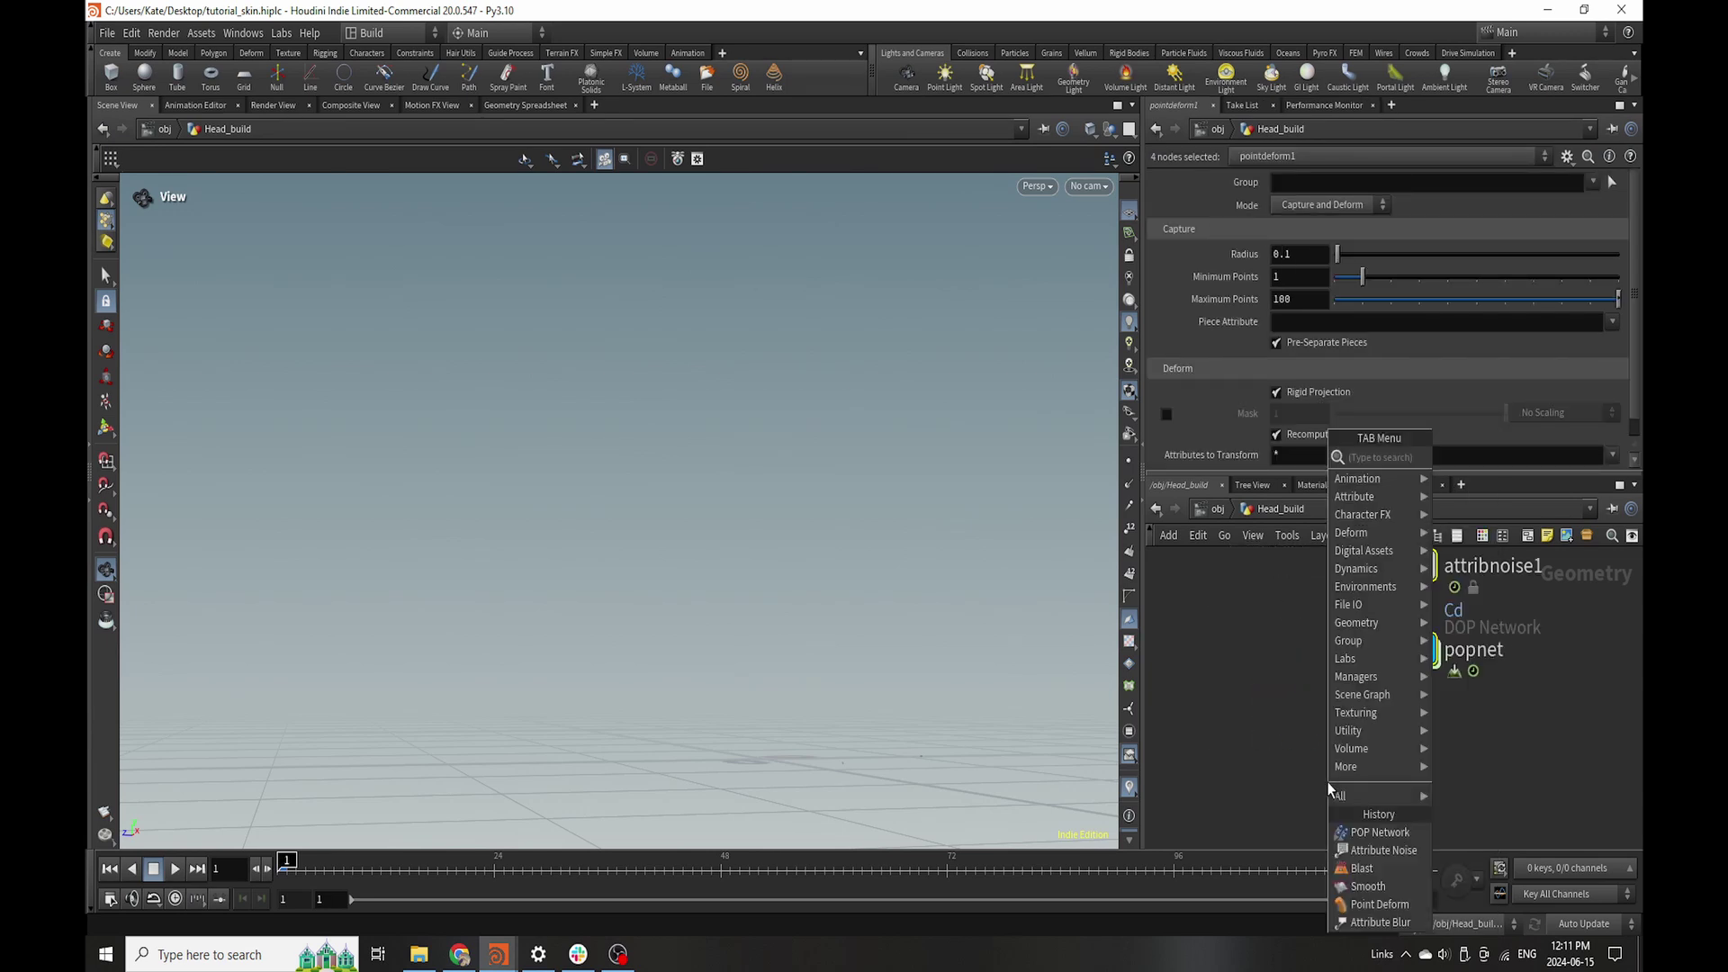
mouse_move(1337, 796)
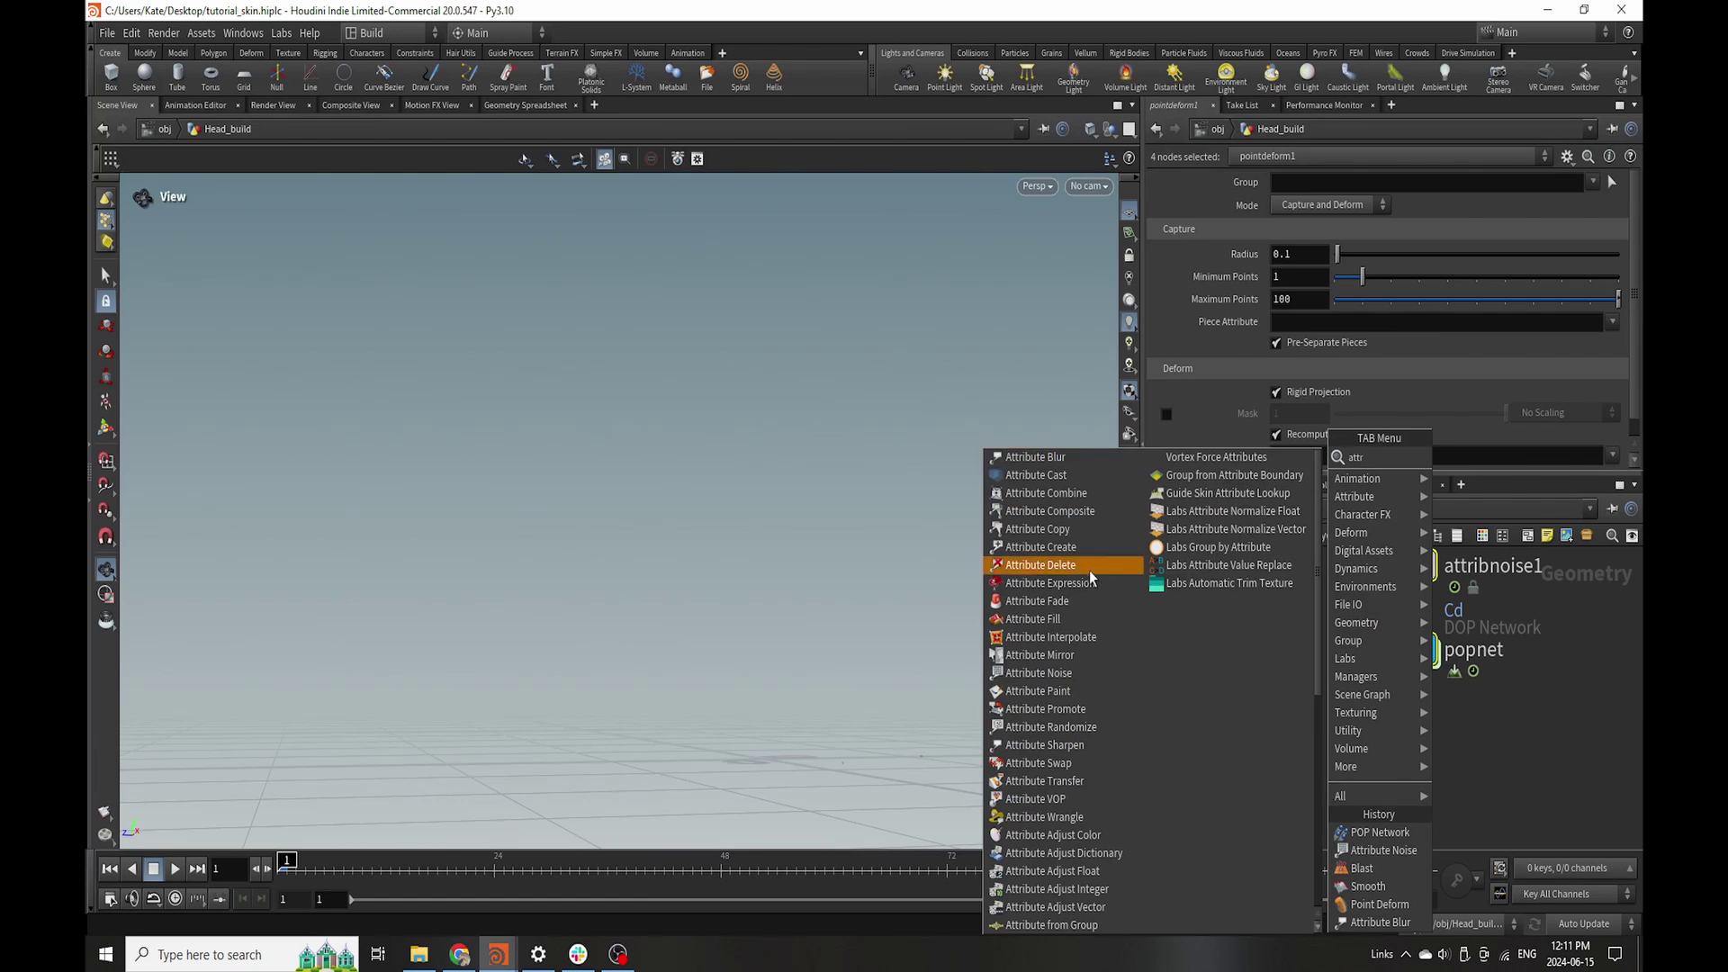
click(1071, 568)
click(1392, 757)
key(ctrl+s)
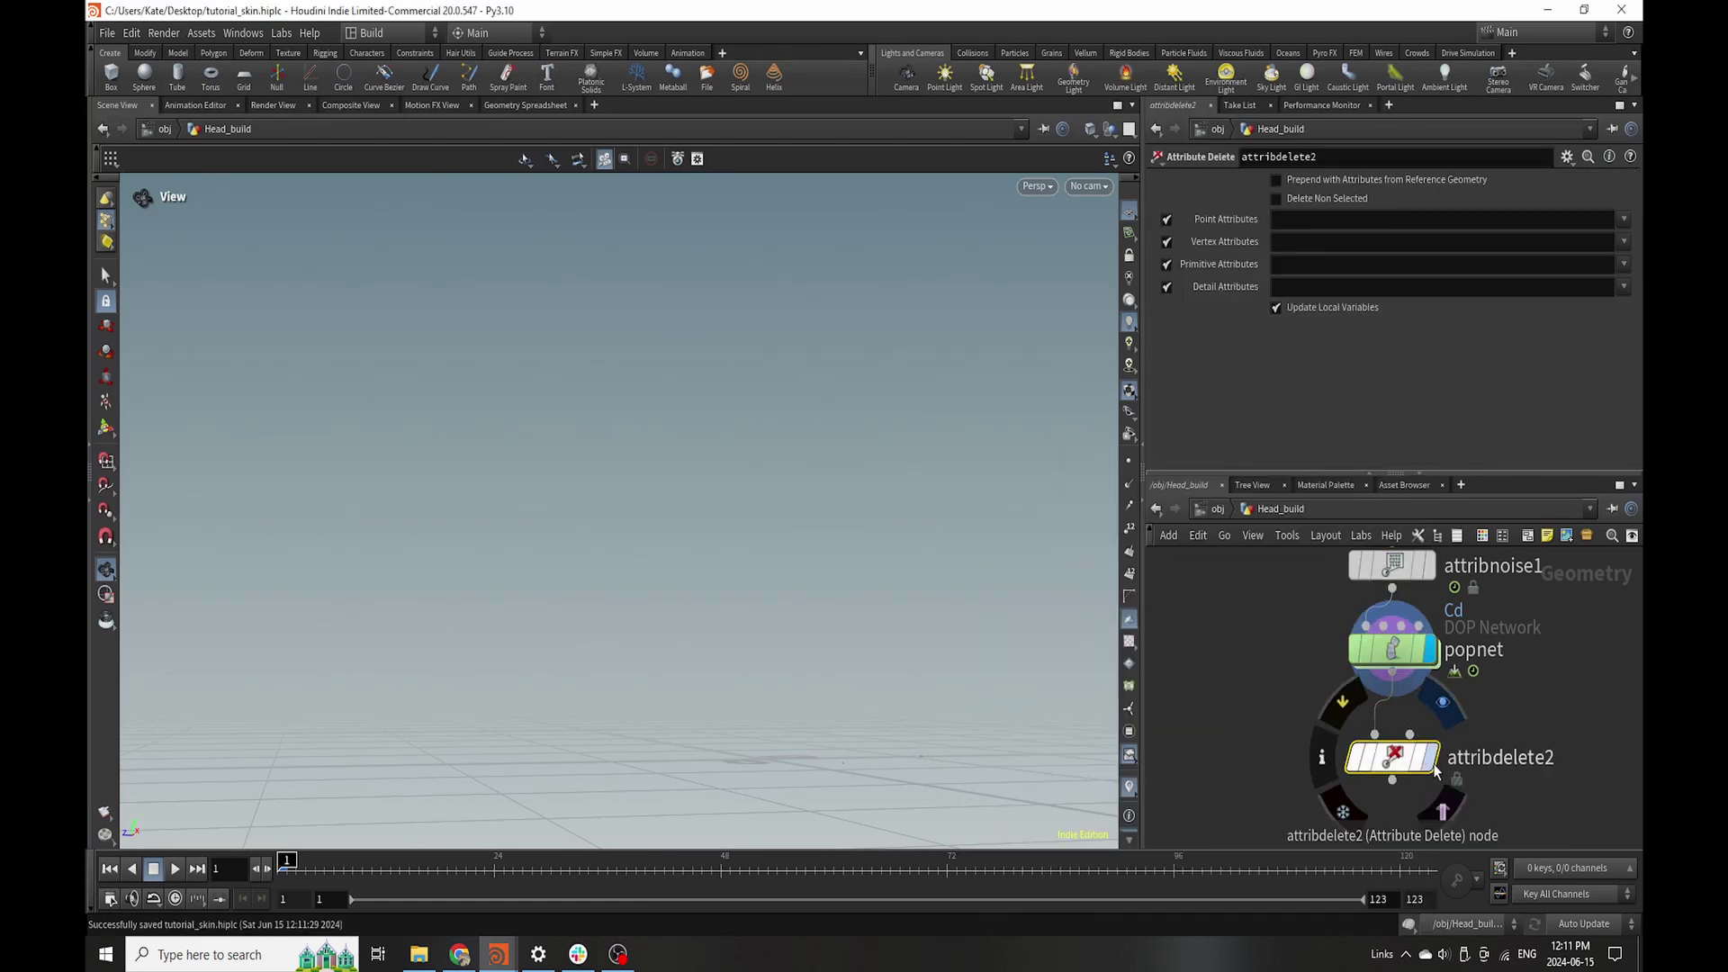
- Set attribdelete2 to delete the point attributes "* ^age" and the detail attributes nextid and varmap
click(1426, 225)
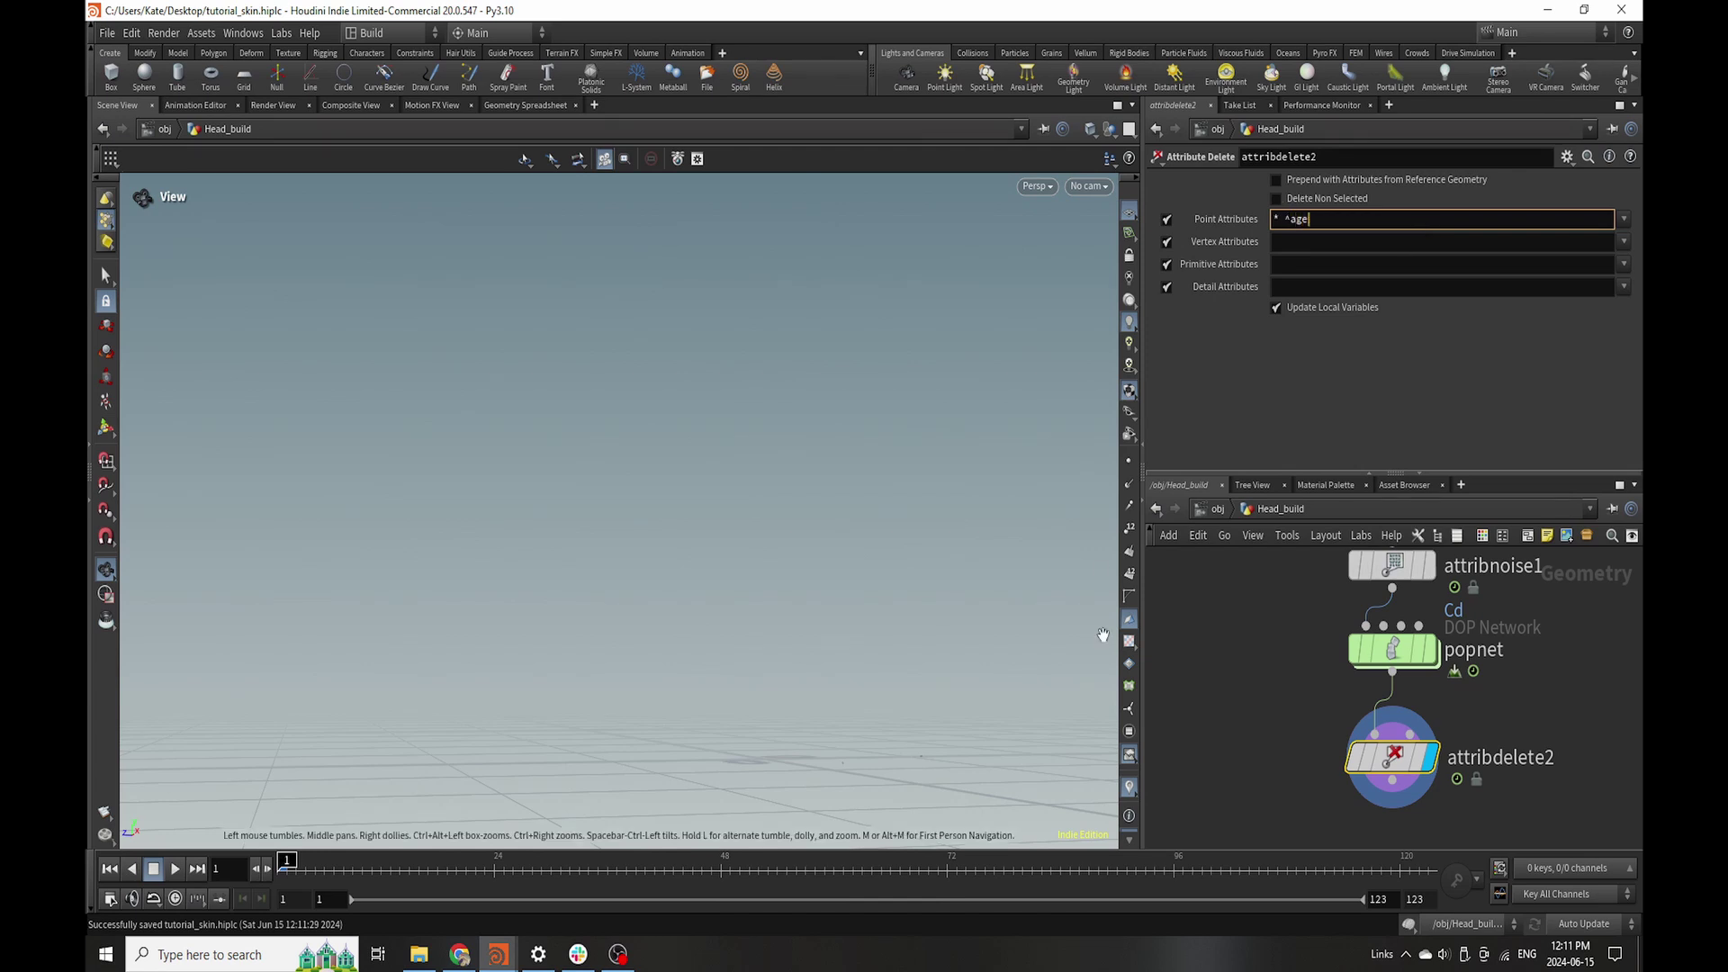
click(1254, 722)
click(1622, 288)
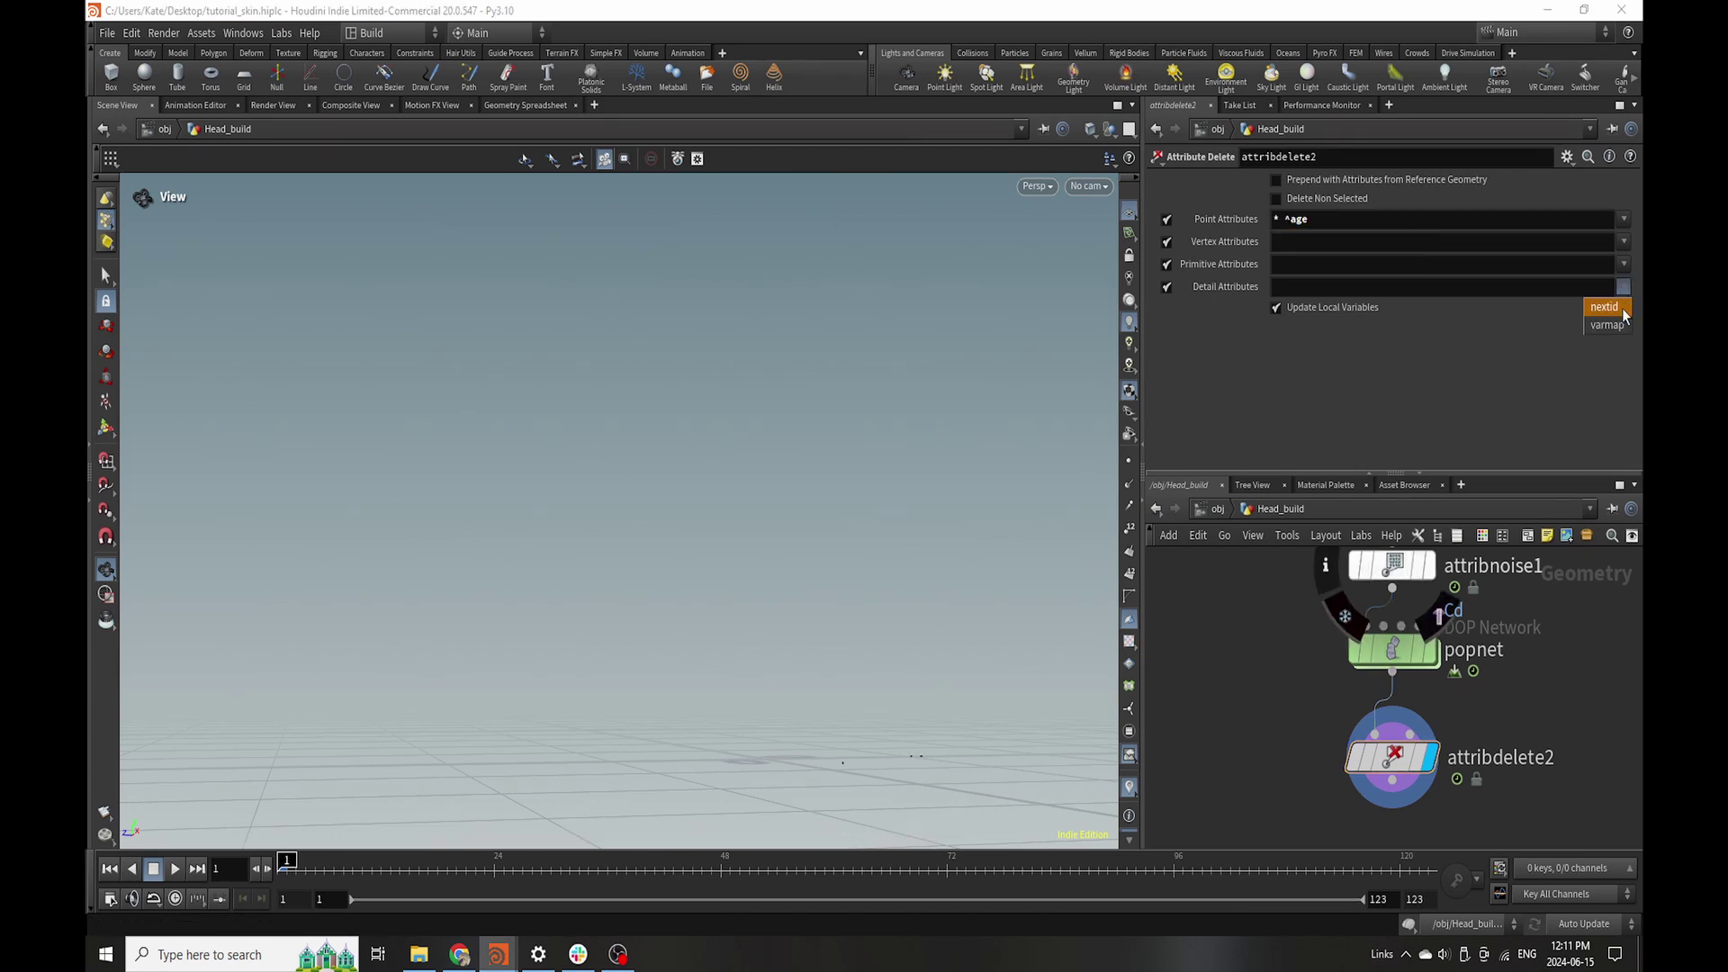
click(1621, 308)
click(1622, 289)
click(1621, 325)
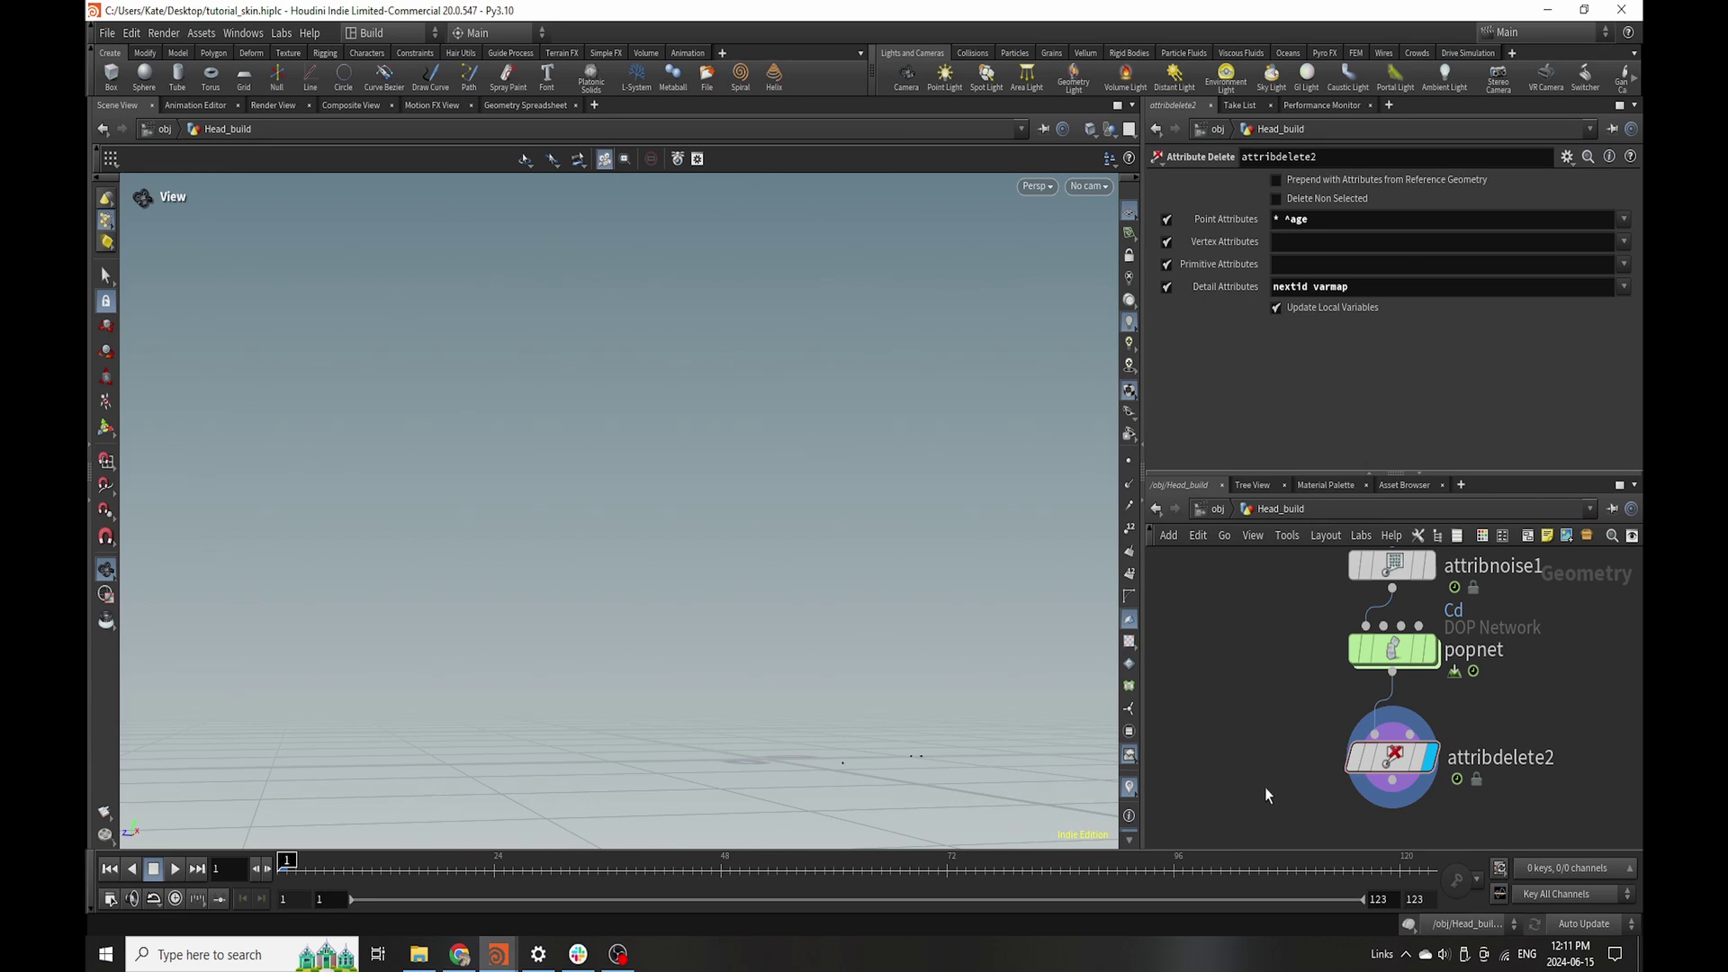
- Add a File Cache node wired after attribdelete2
key(h)
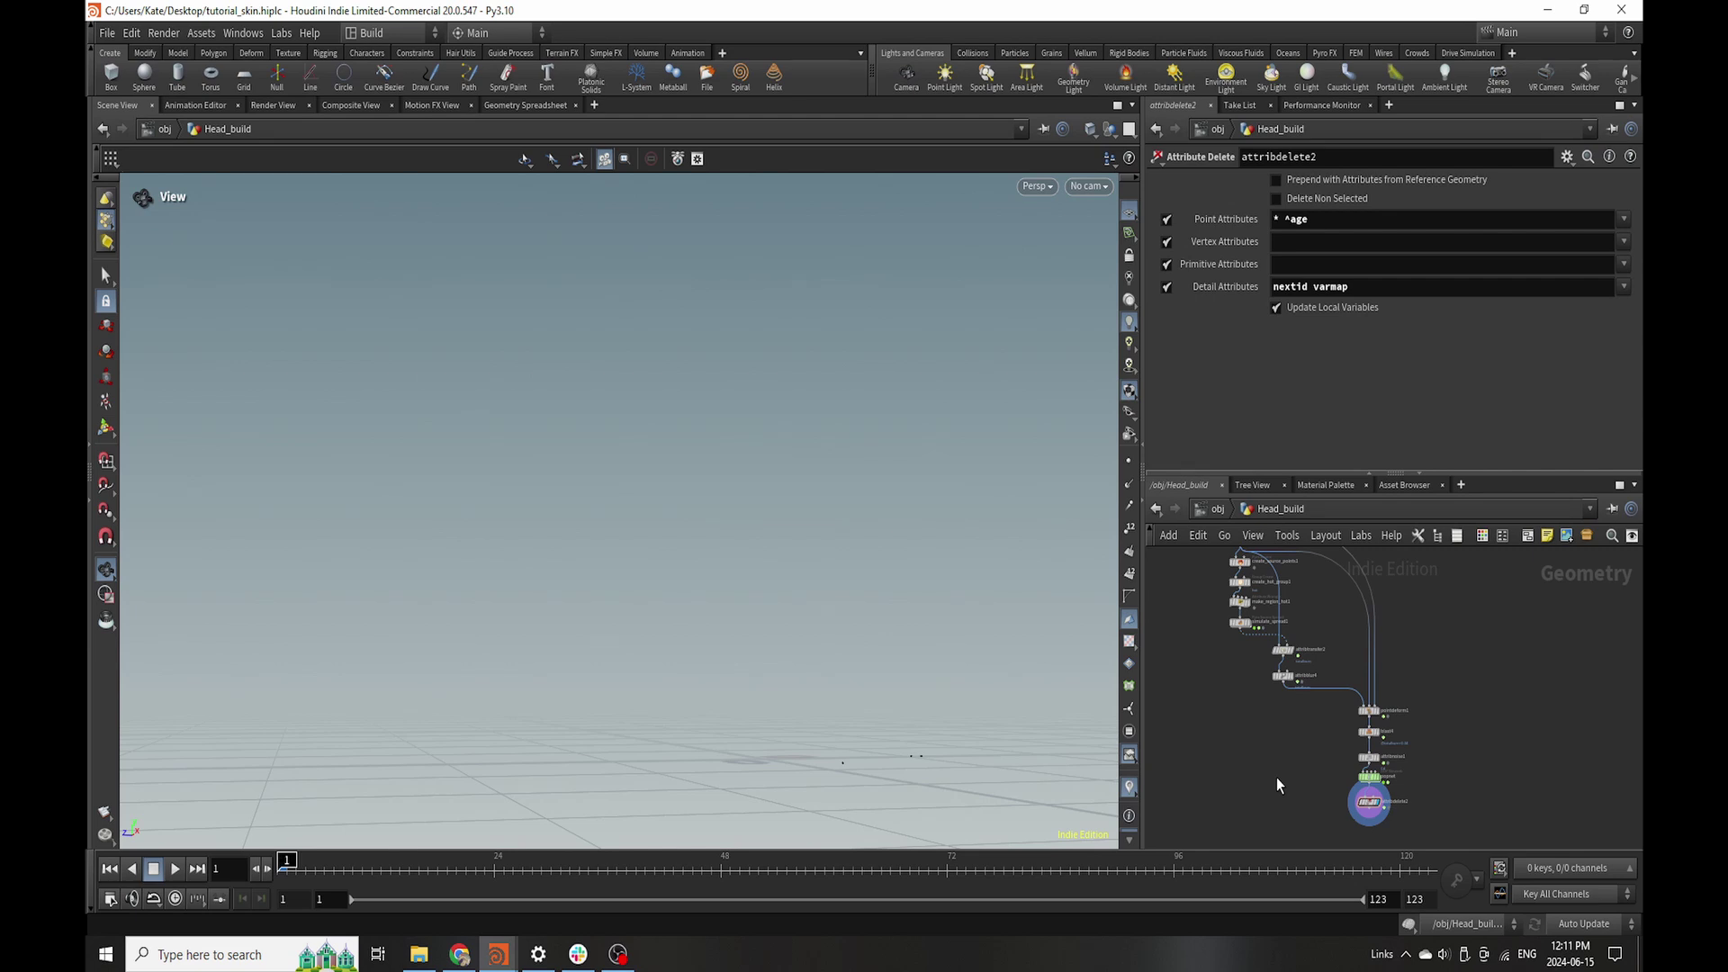
scroll(1276, 775, down, 6)
scroll(1275, 646, up, 10)
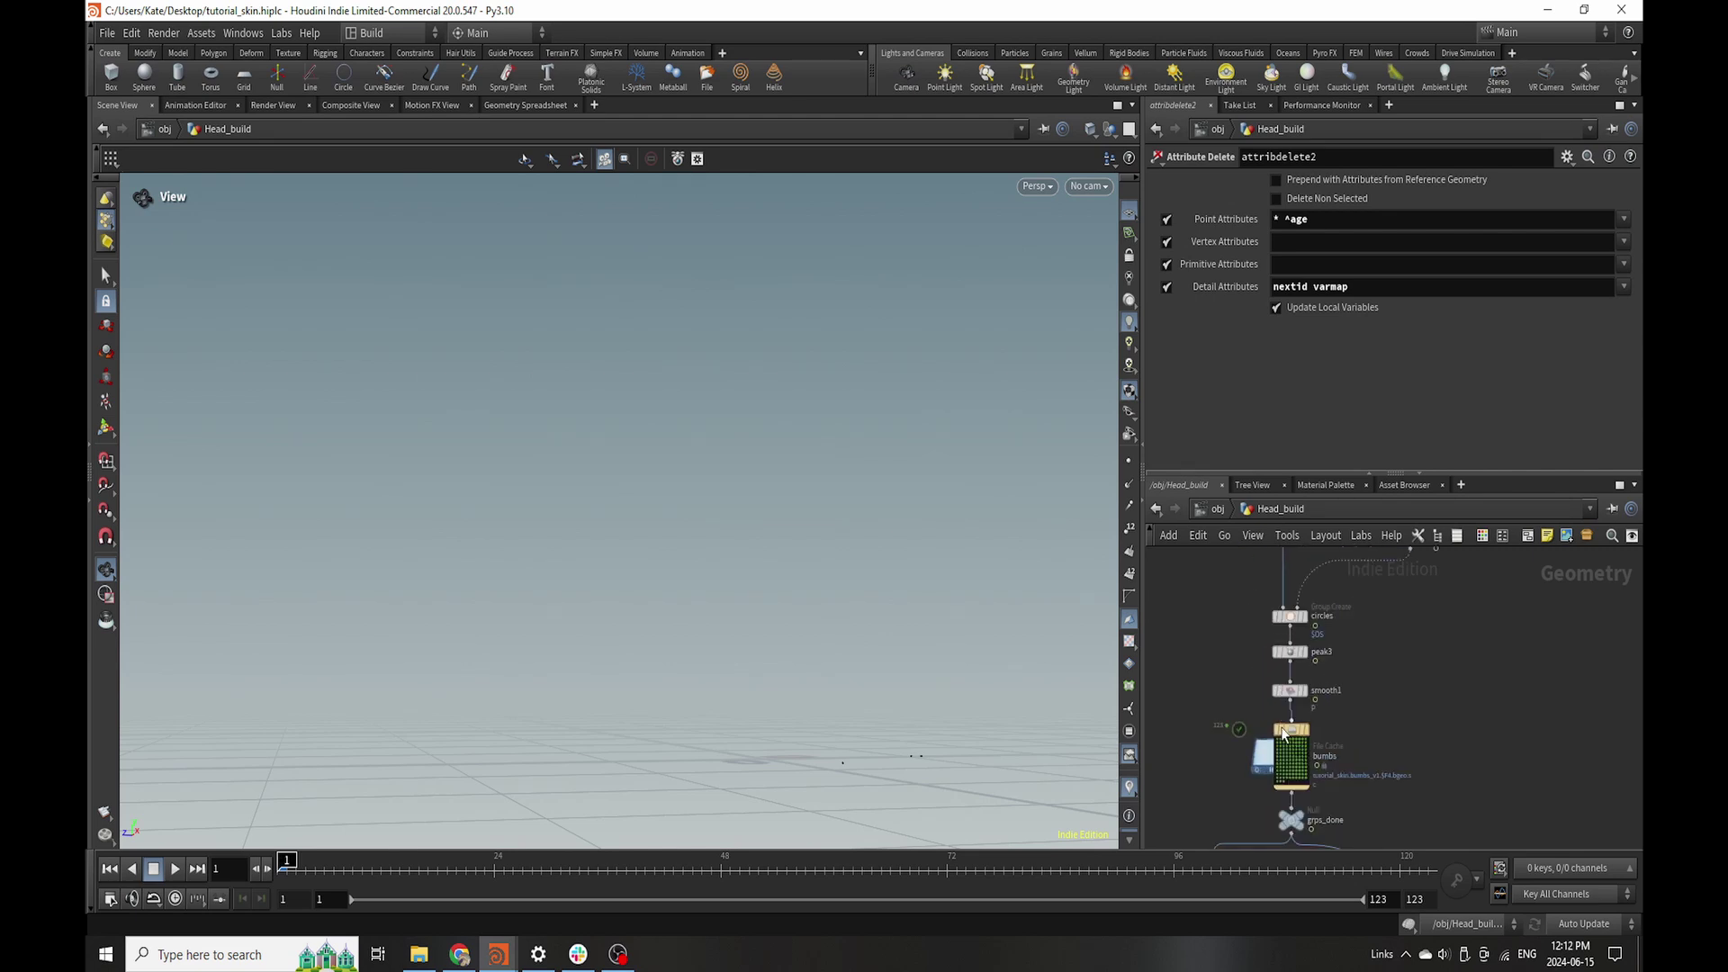
scroll(1320, 691, down, 5)
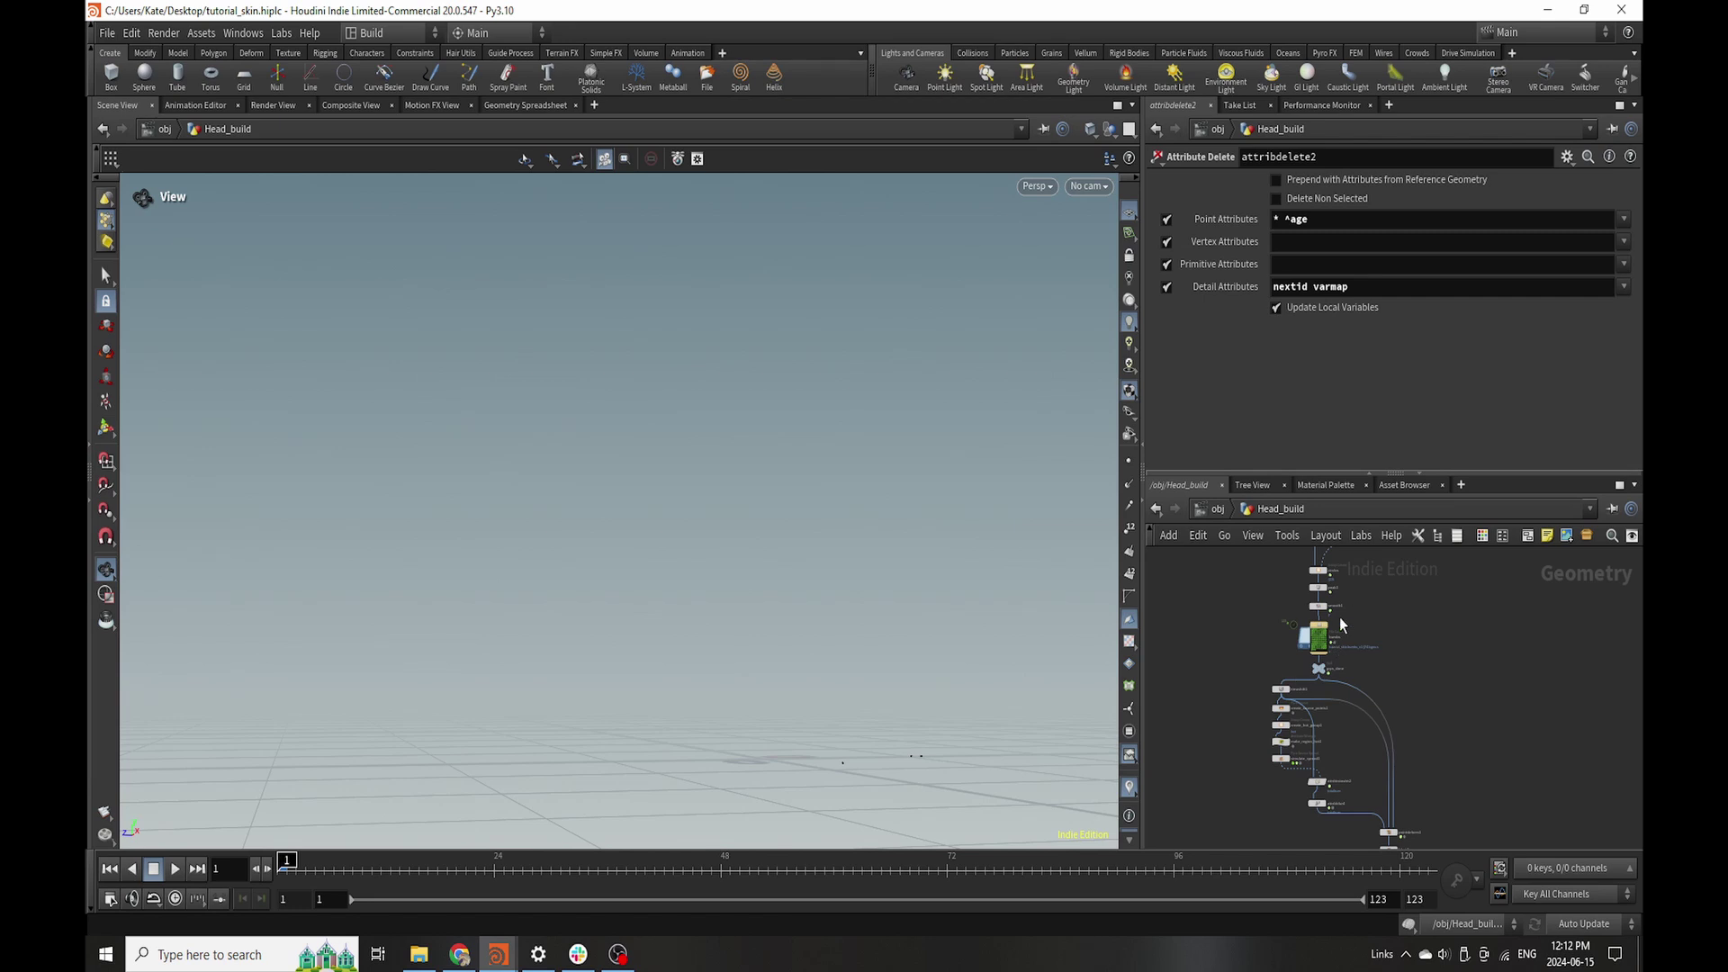
scroll(1361, 691, up, 5)
key(Tab)
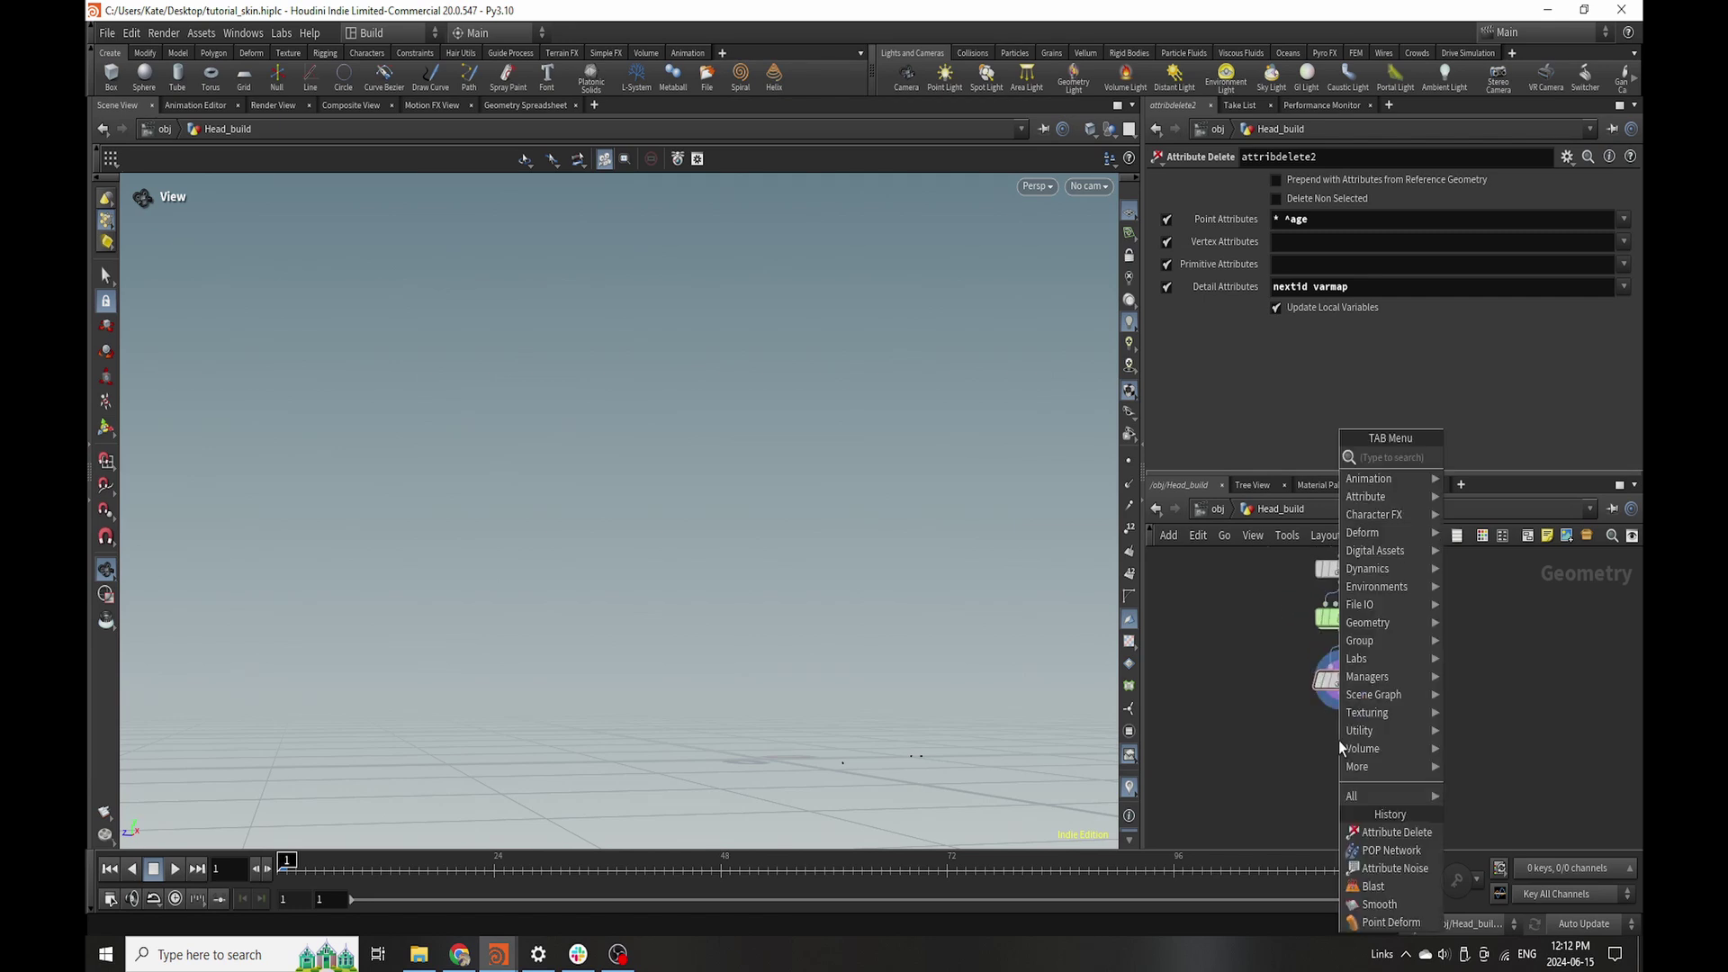
text(file)
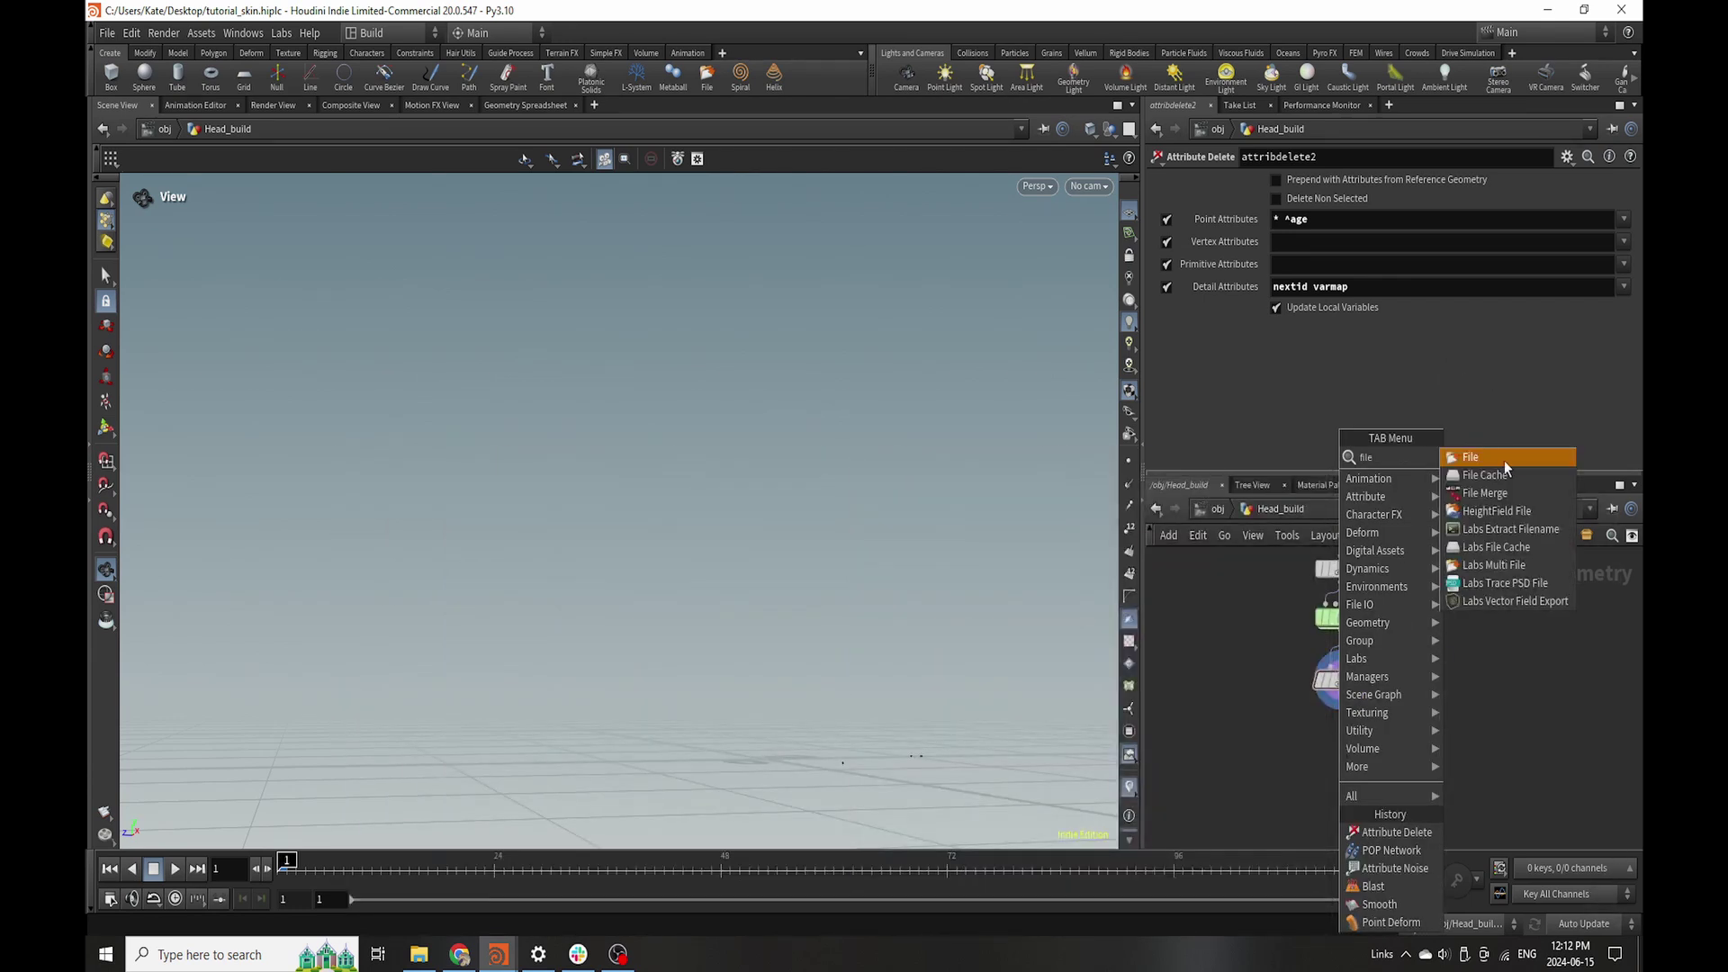
click(1514, 474)
click(1322, 709)
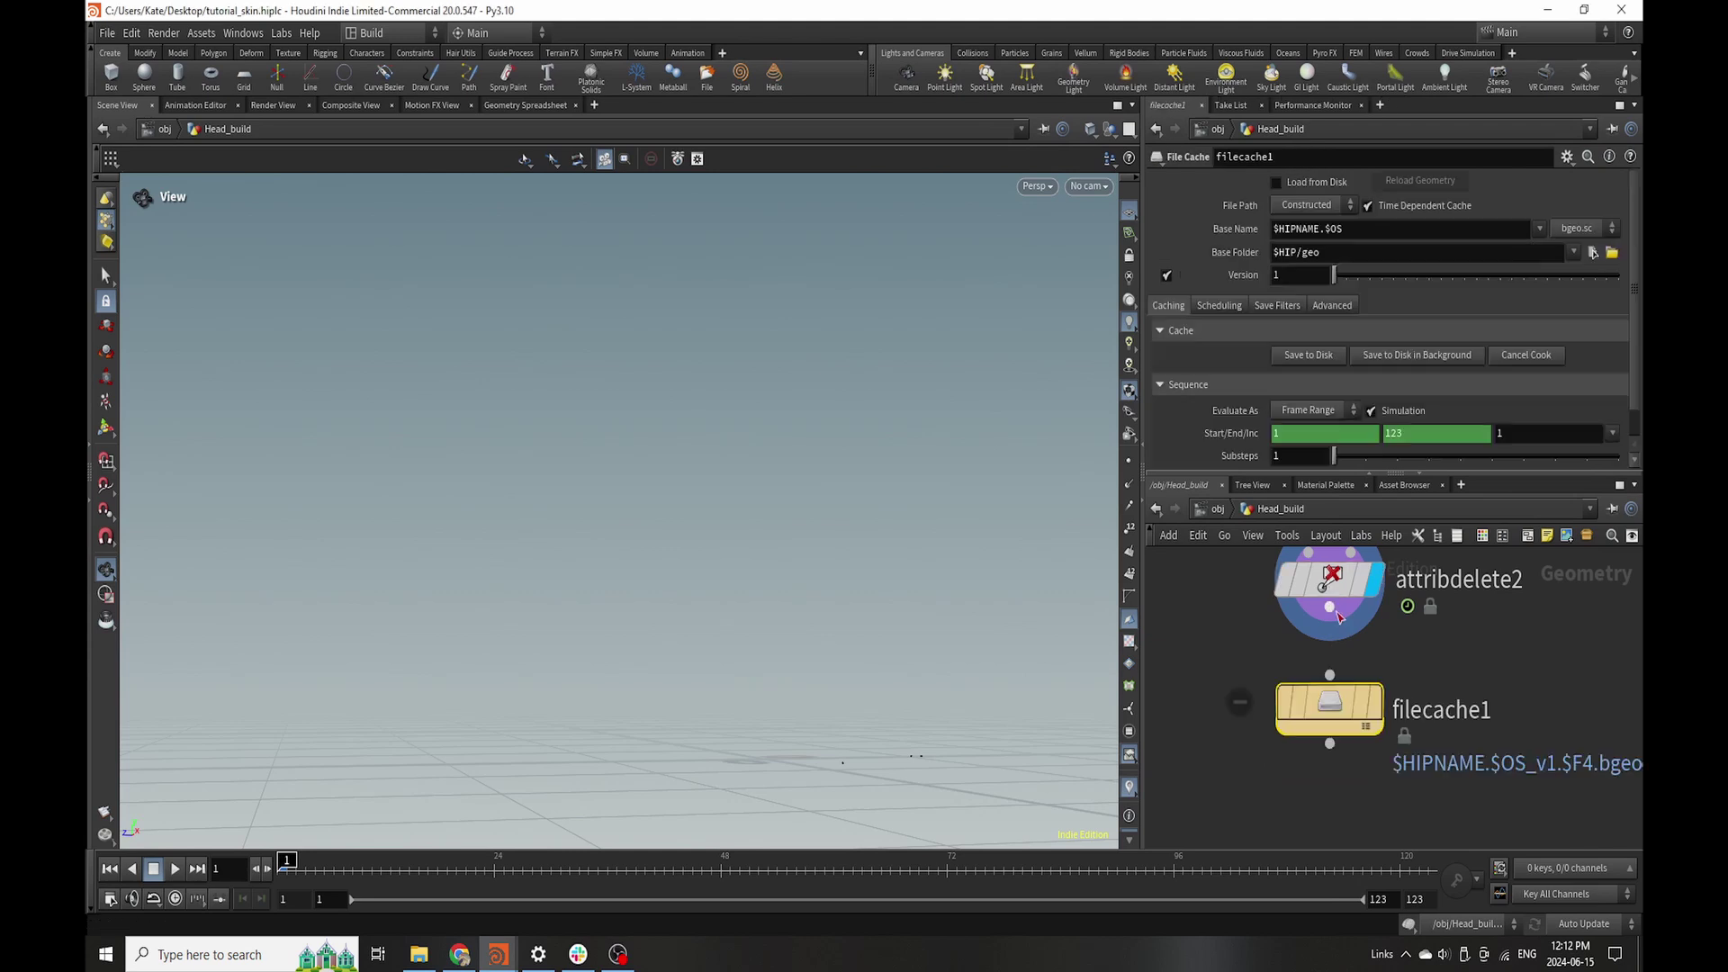
- Rename the new File Cache node to pops and save its cache to disk in the background
double_click(1437, 707)
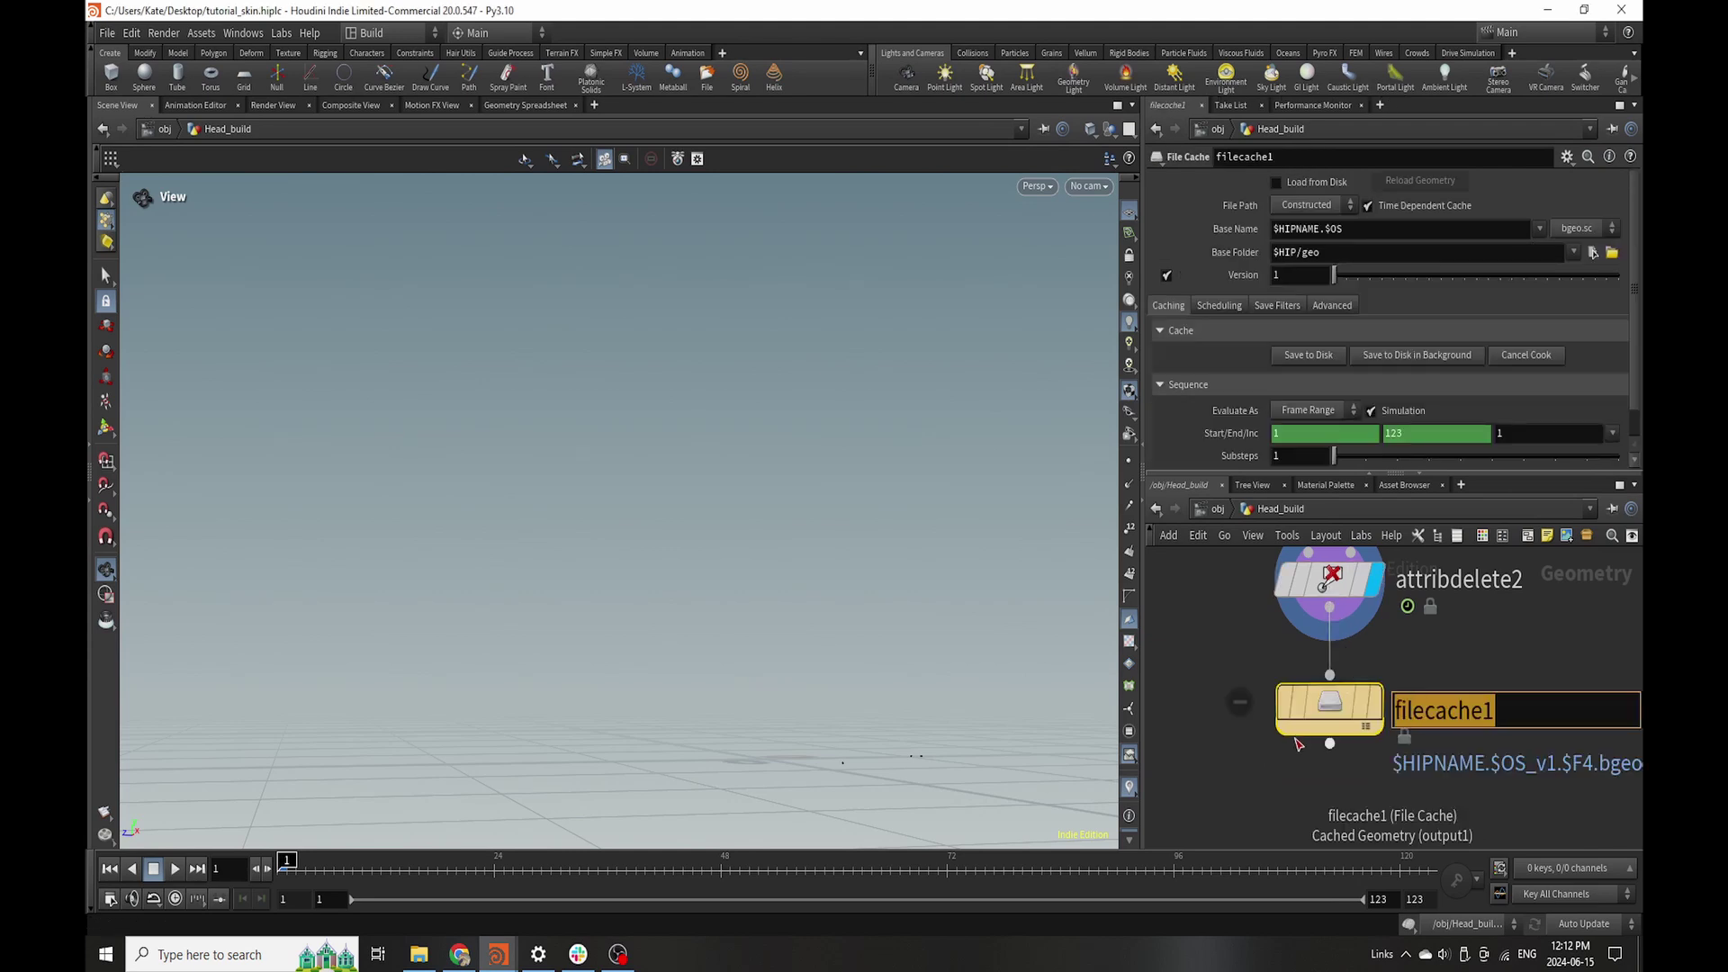
text(pops)
key(Return)
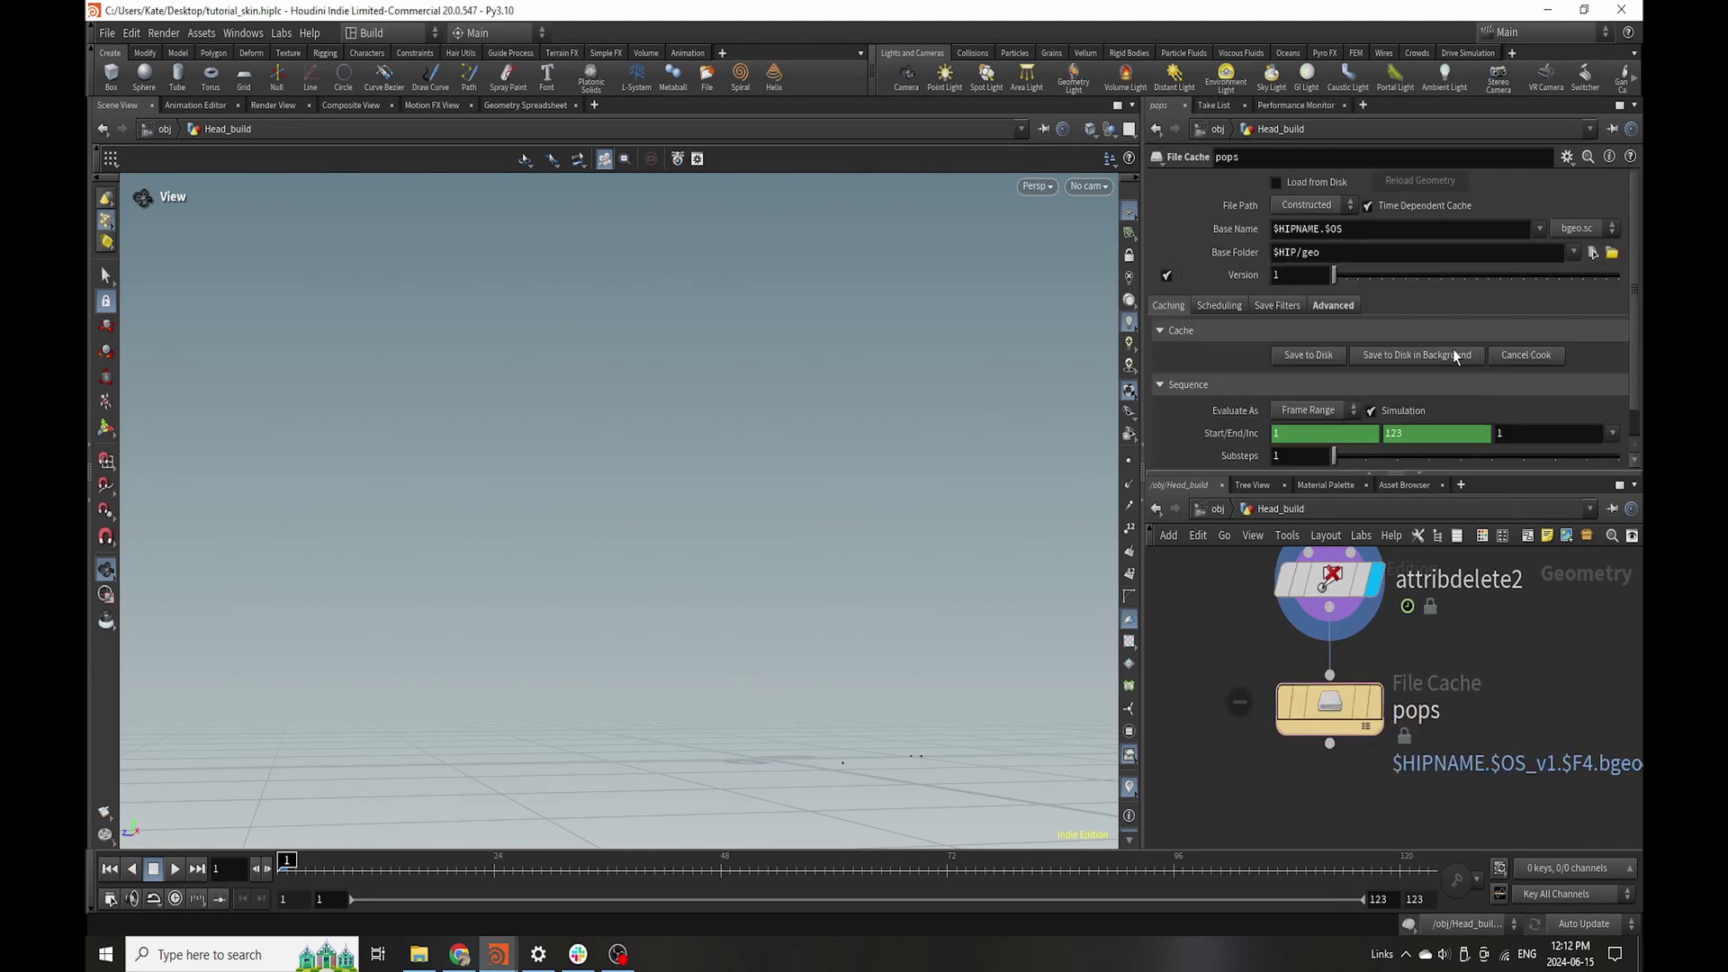
click(1452, 354)
click(1363, 406)
- Tidy the network by offsetting pointdeform1 sideways from the blast and popnet chain below it
scroll(1450, 763, down, 5)
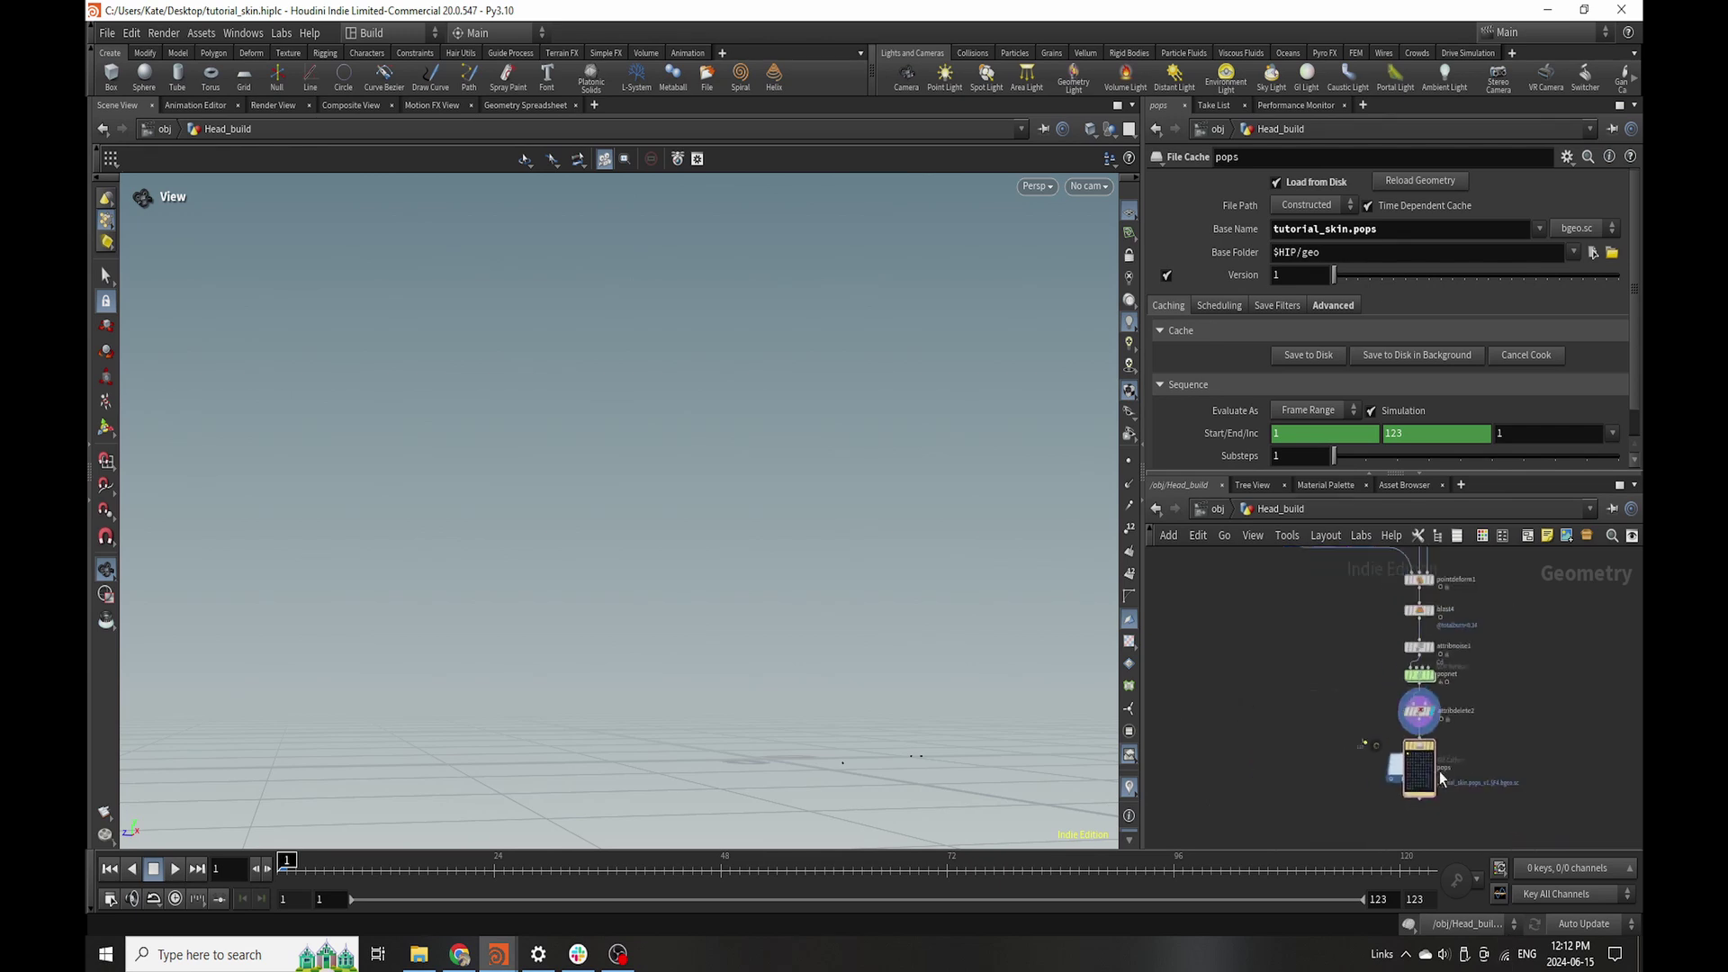
scroll(1353, 801, up, 3)
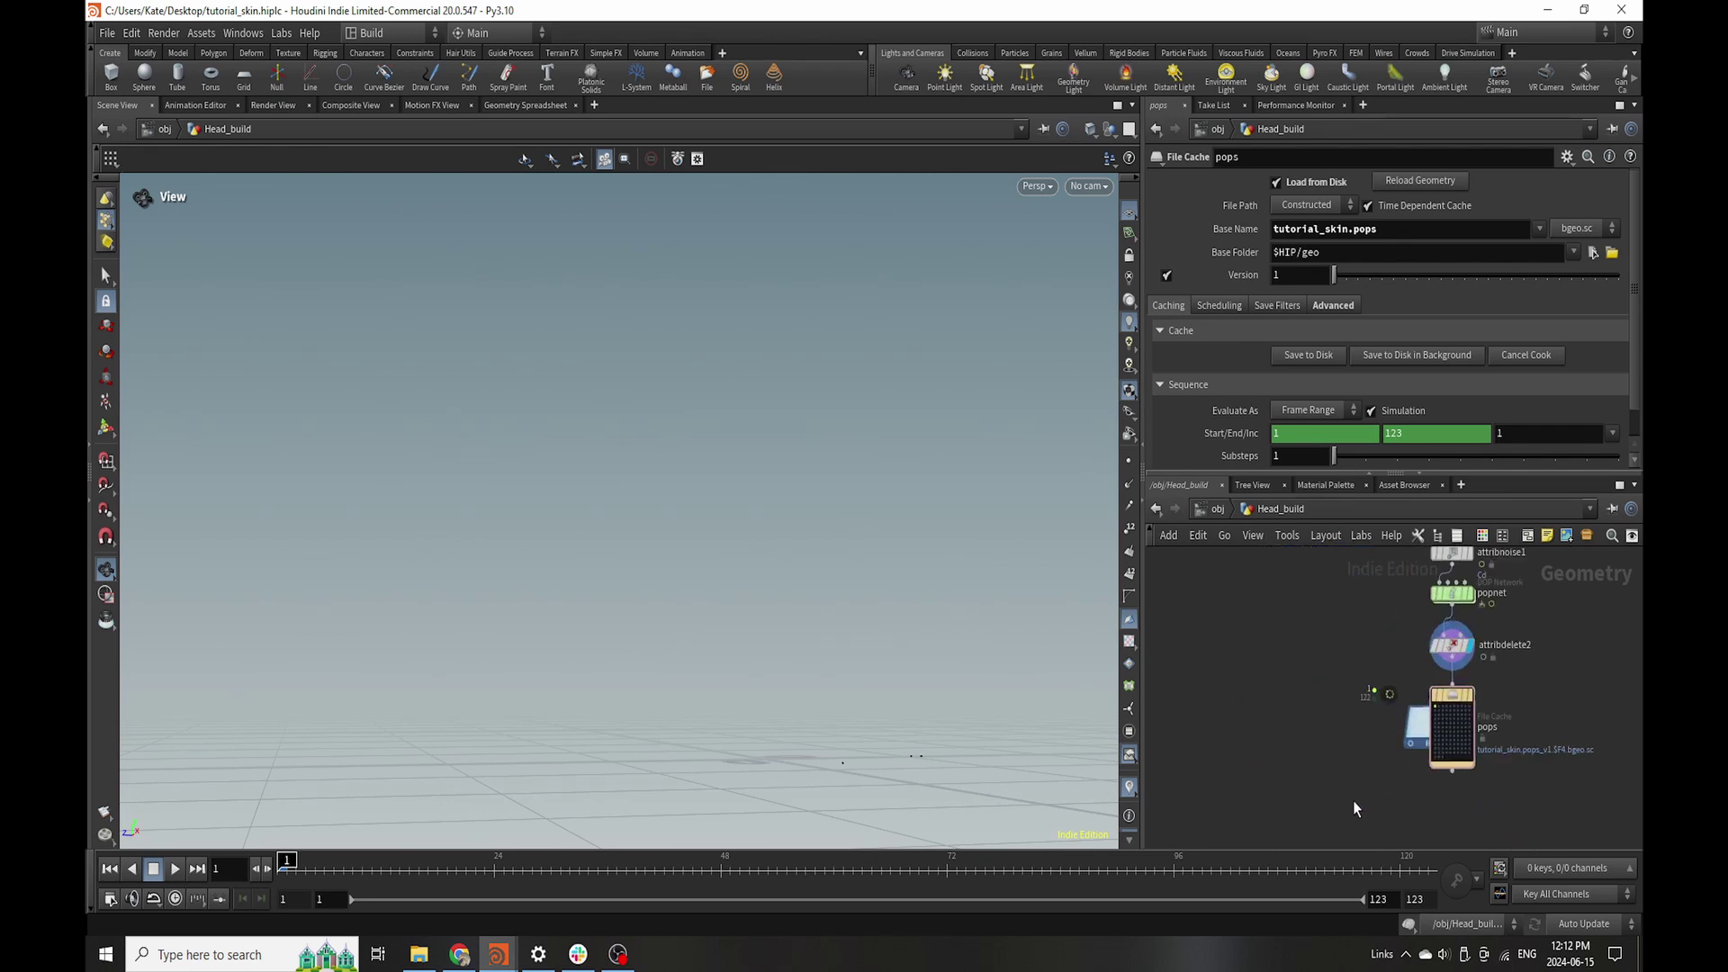
scroll(1353, 800, down, 5)
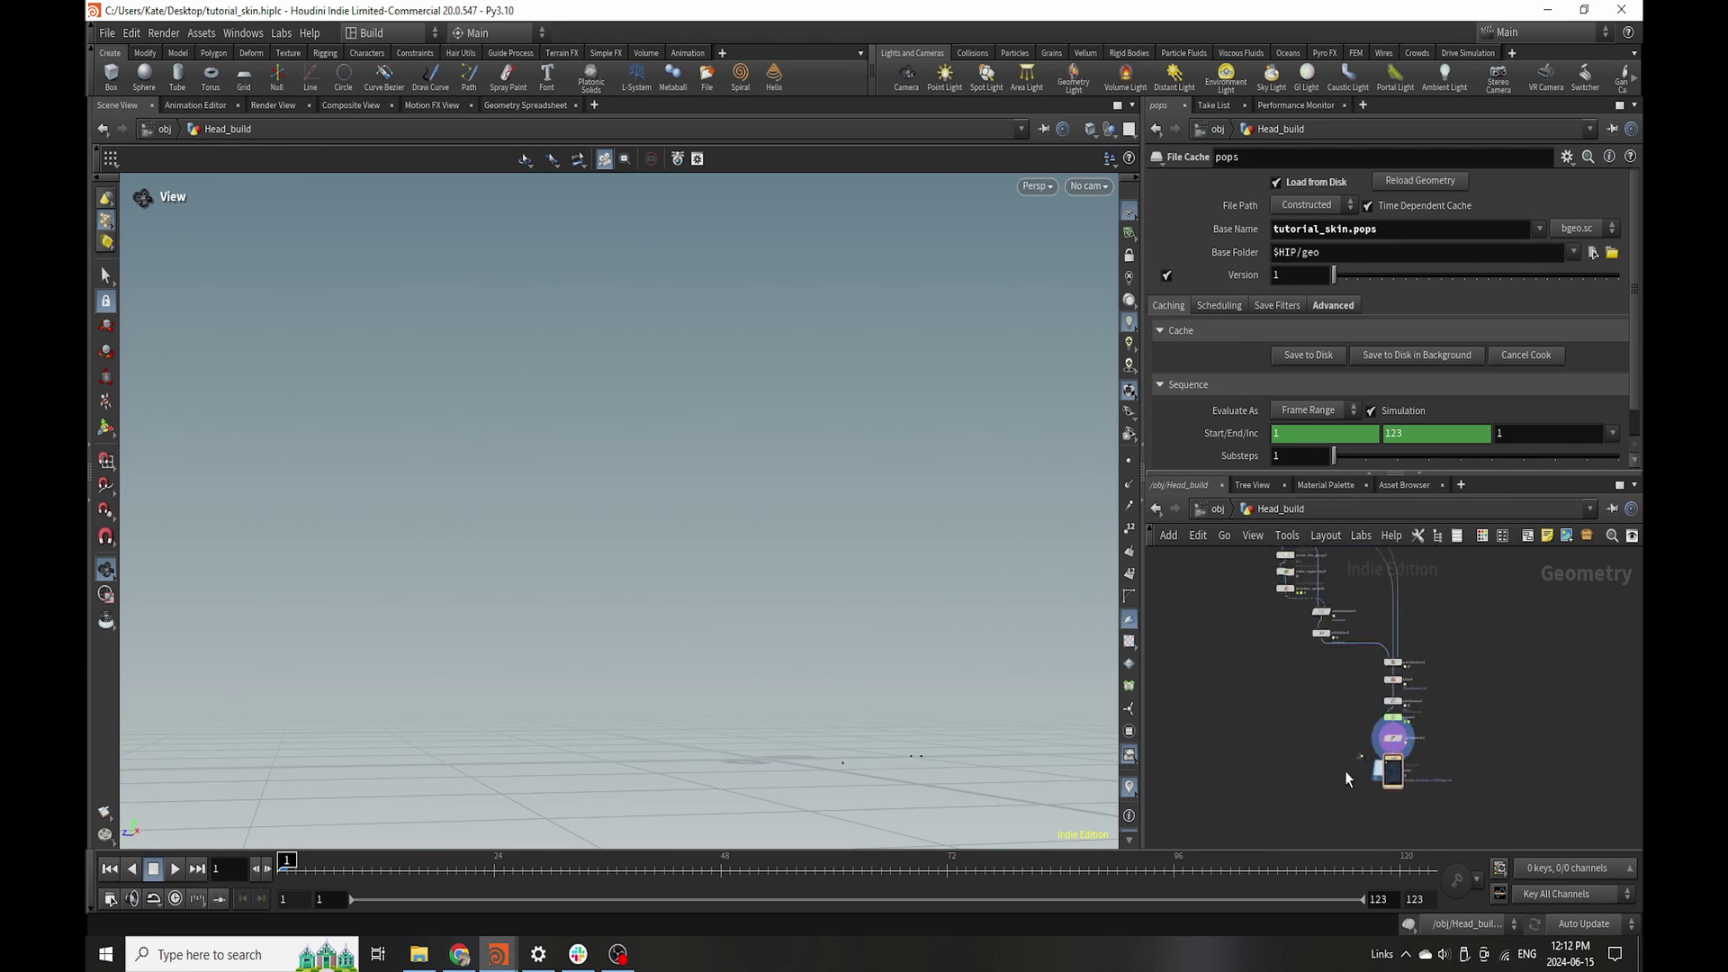
scroll(1345, 770, up, 5)
drag(1521, 711, 1372, 704)
scroll(1390, 706, down, 5)
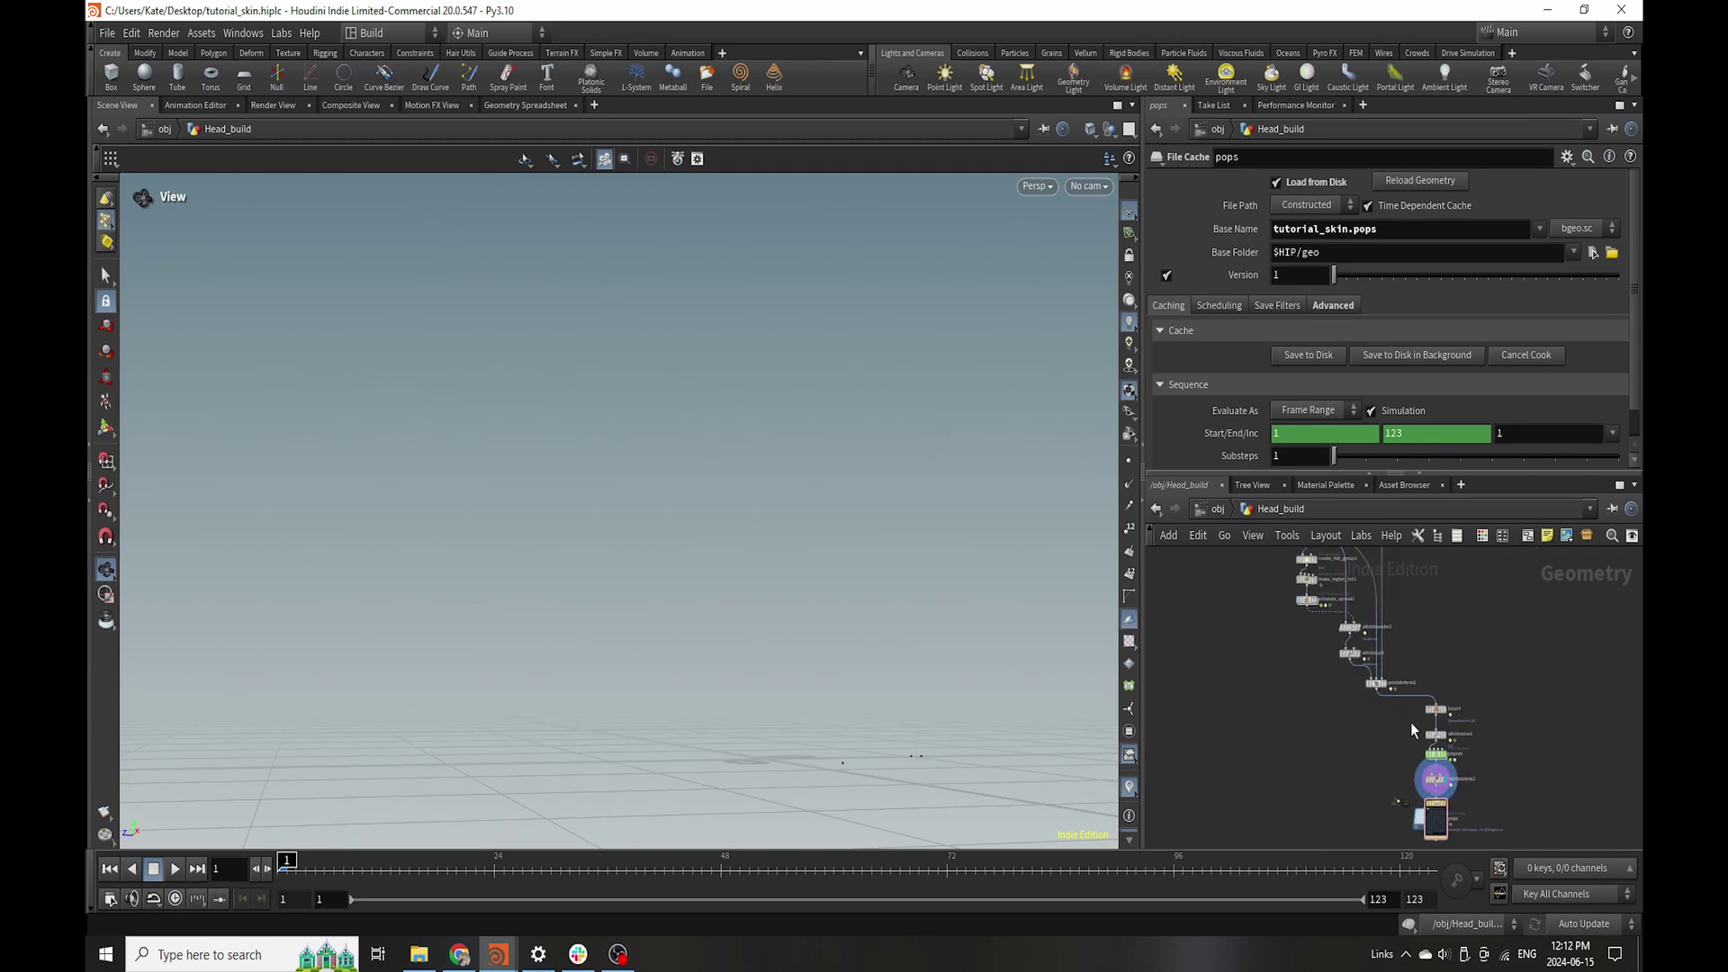
- Move the five-node chain from blast4 down to the pops cache further away from pointdeform1
scroll(1411, 721, up, 5)
drag(1359, 634, 1489, 832)
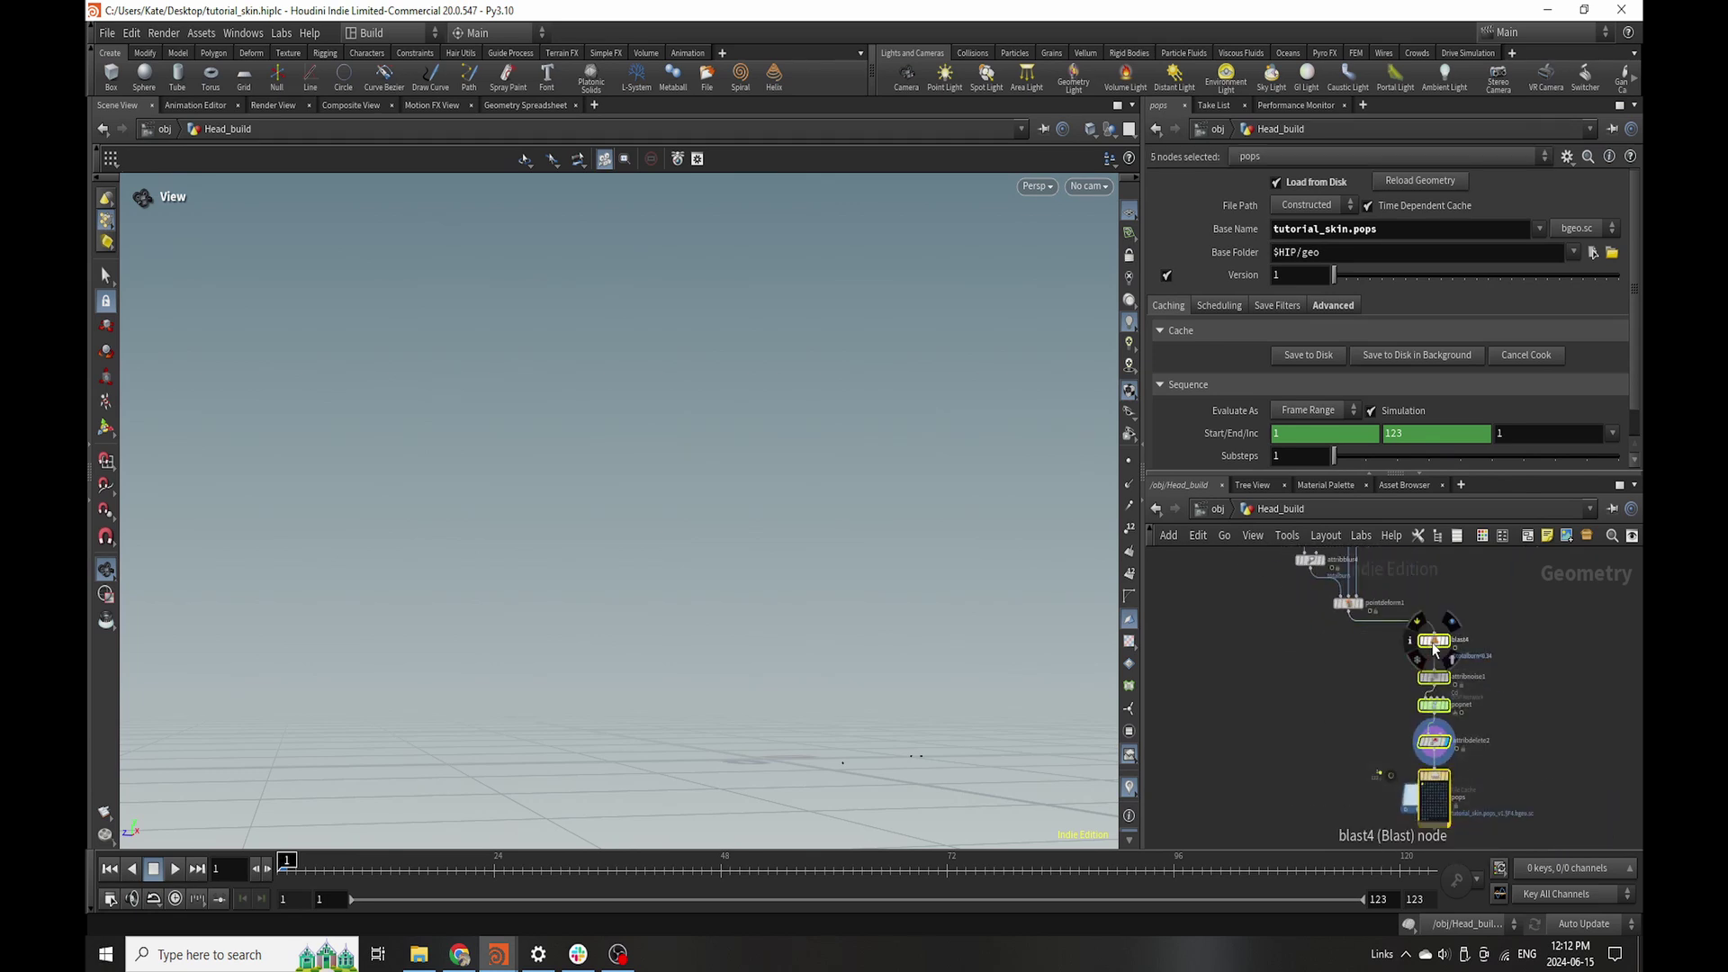
drag(1435, 648, 1469, 675)
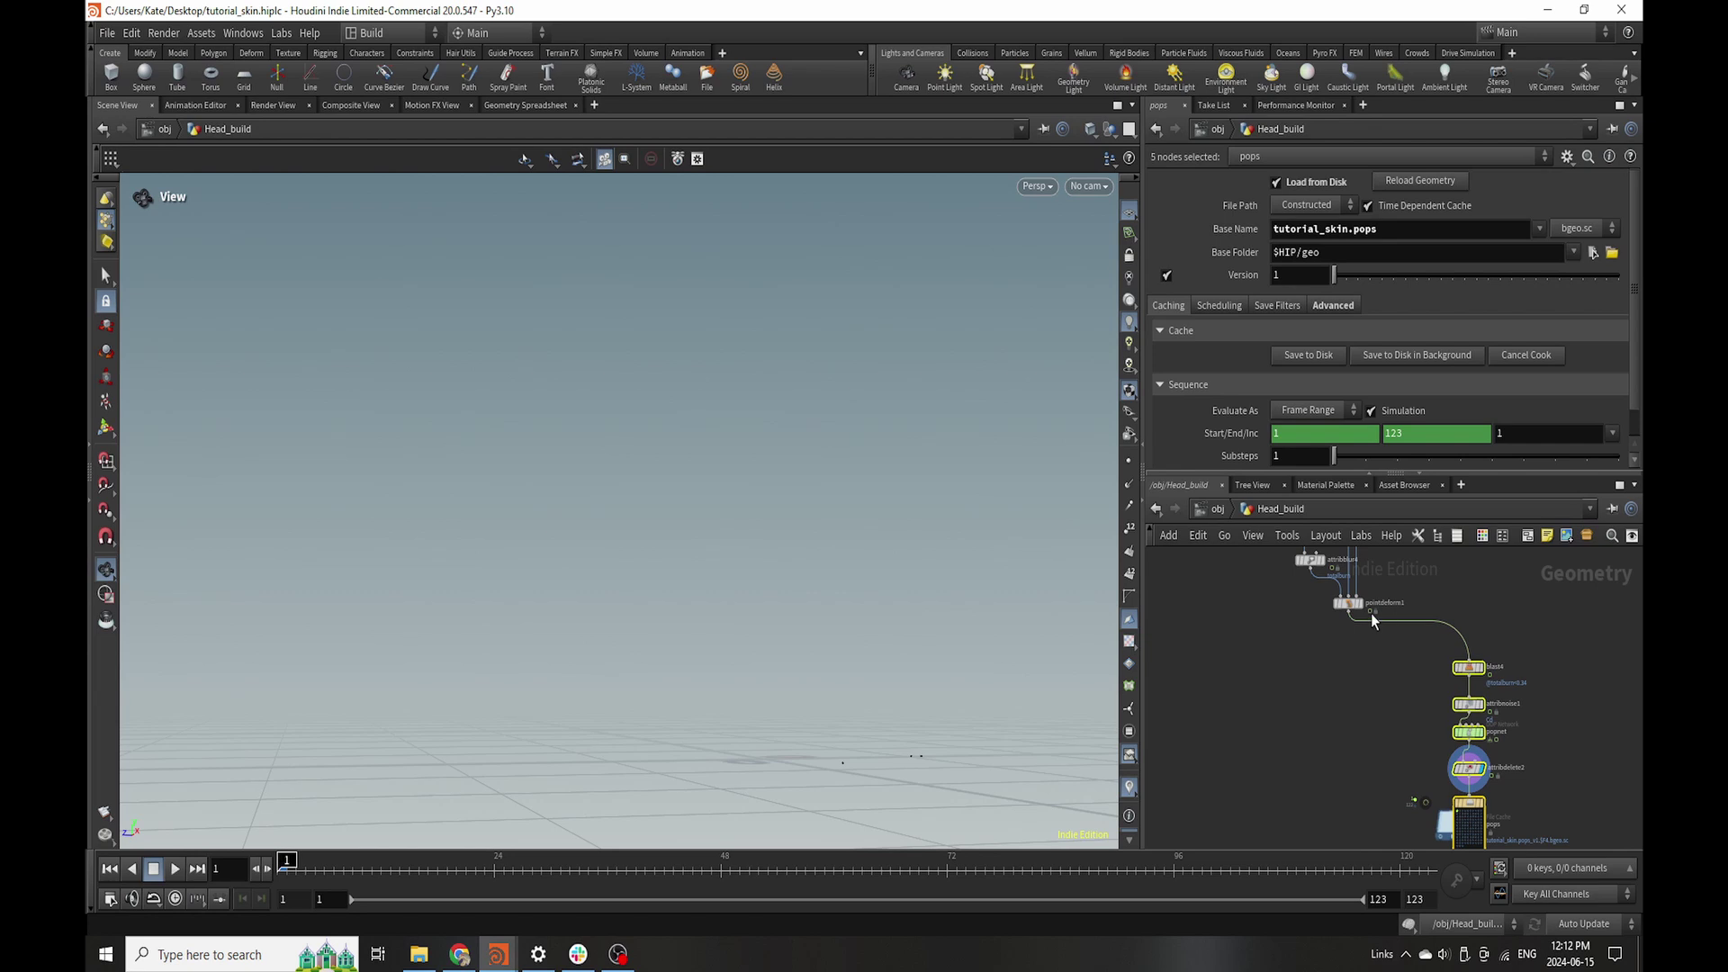
- Insert a Null node on the wire between pointdeform1 and blast4, aligned directly beneath pointdeform1
key(Tab)
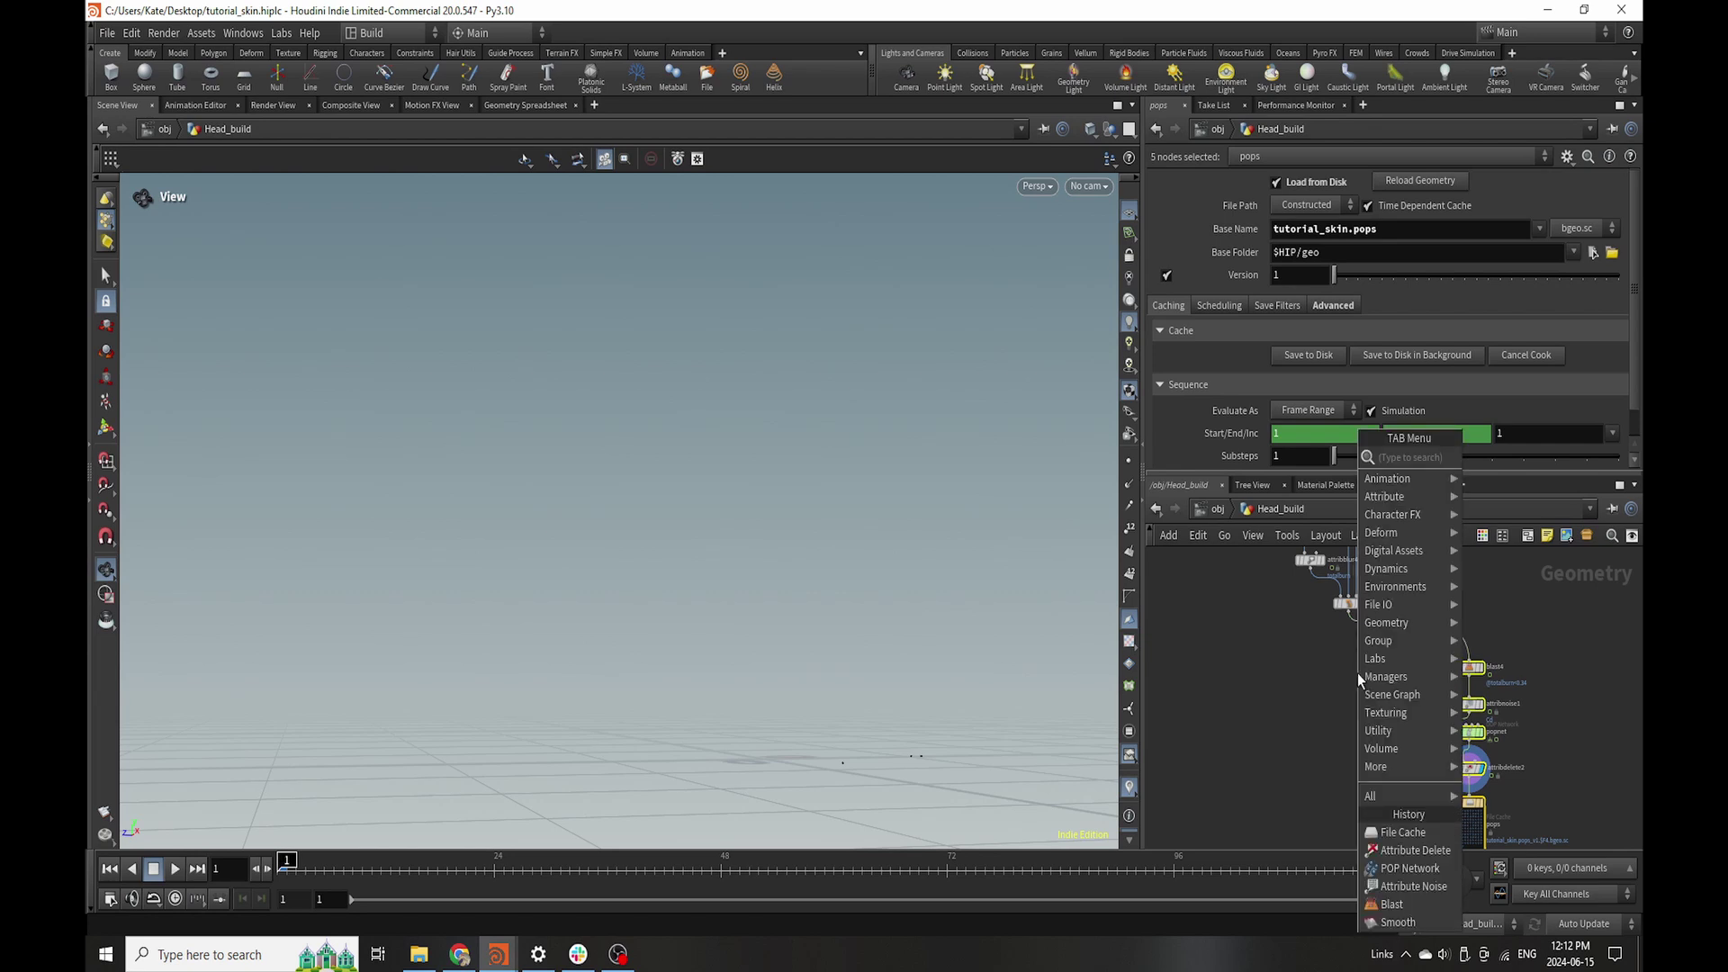
text(null)
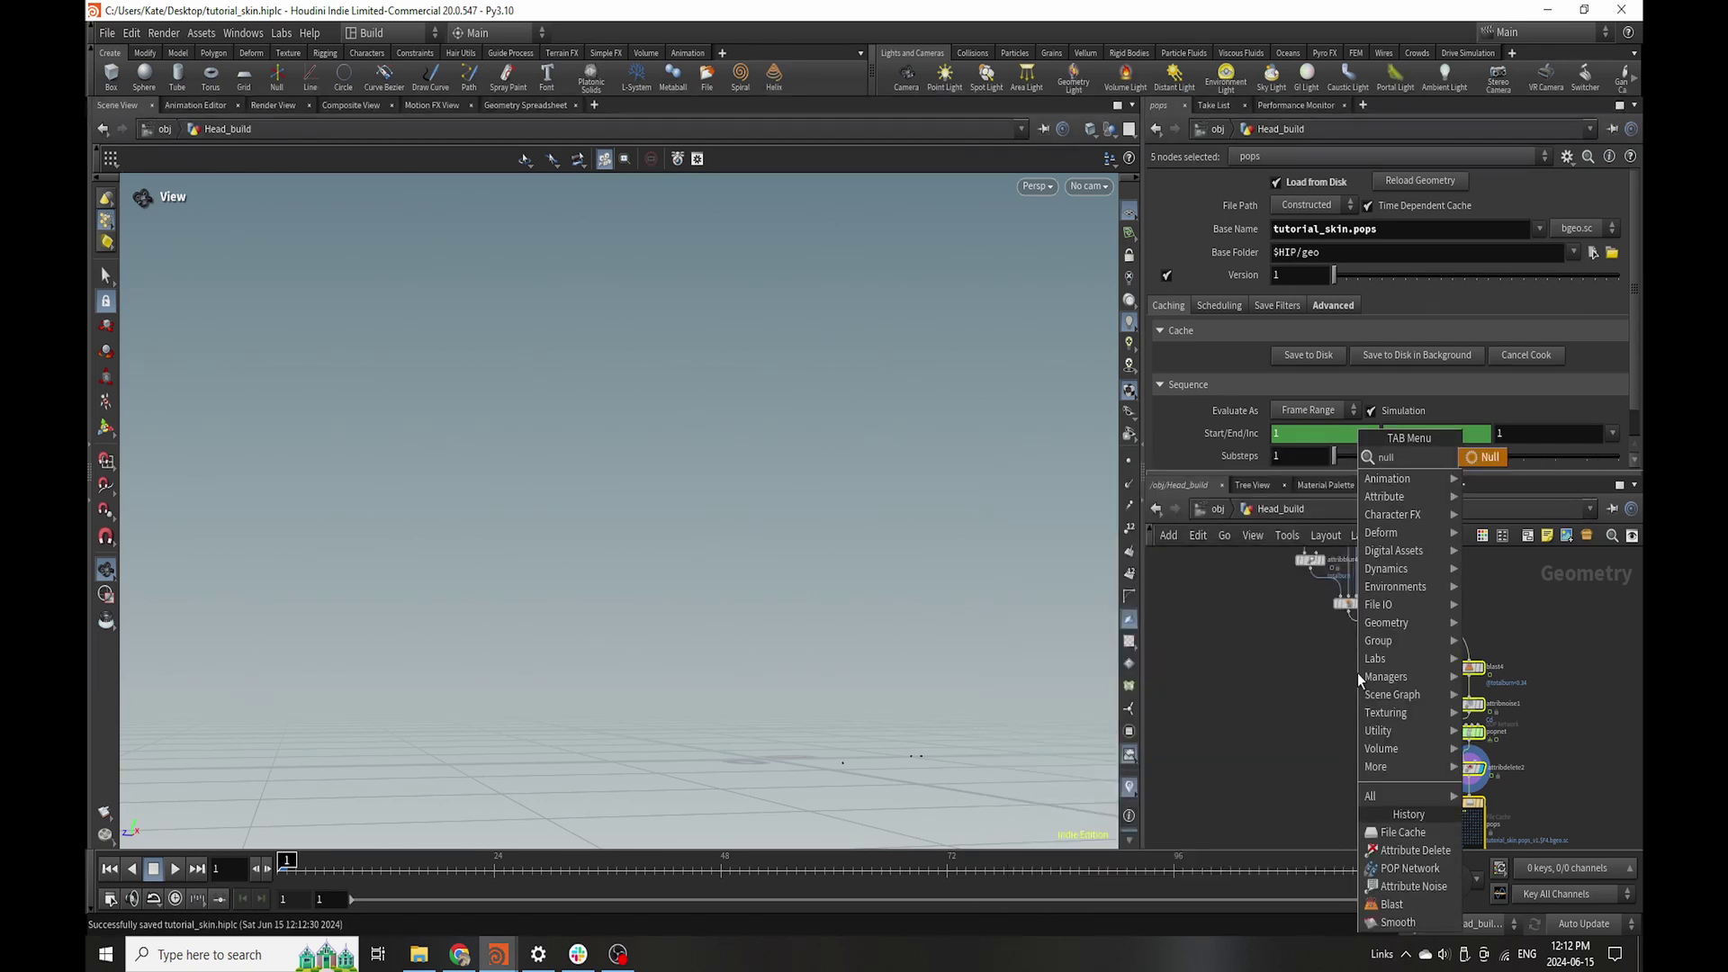
click(1480, 457)
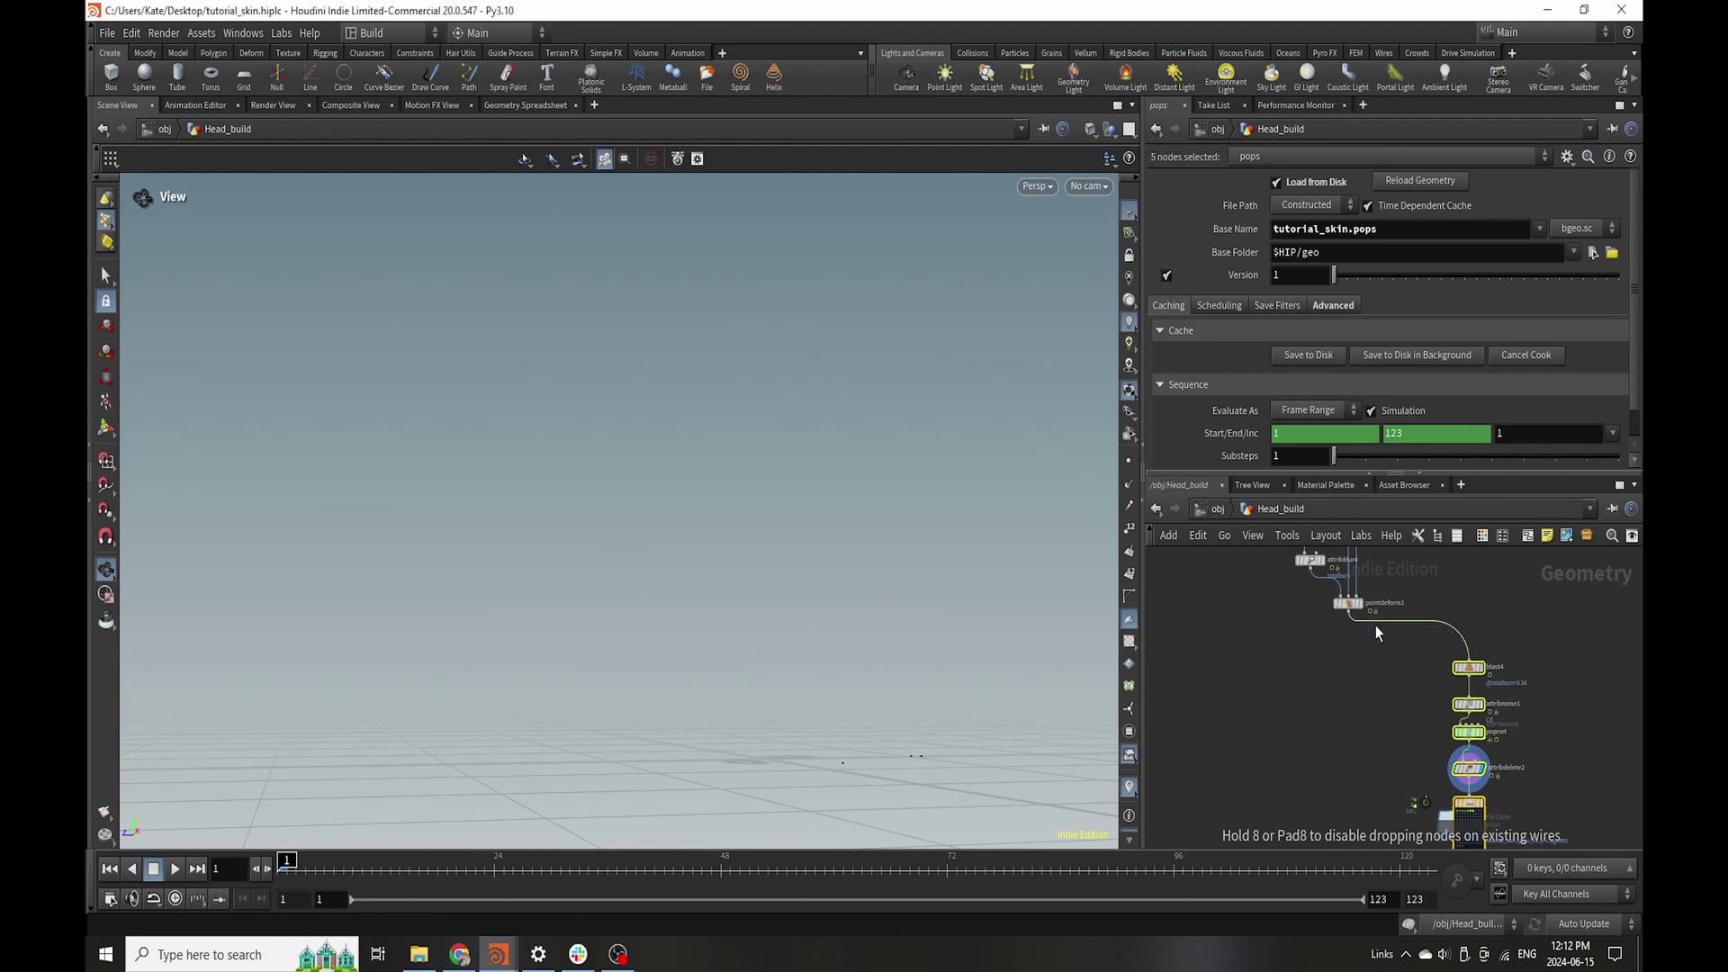
click(1374, 639)
drag(1372, 640, 1347, 640)
scroll(1378, 563, down, 4)
scroll(1379, 661, up, 4)
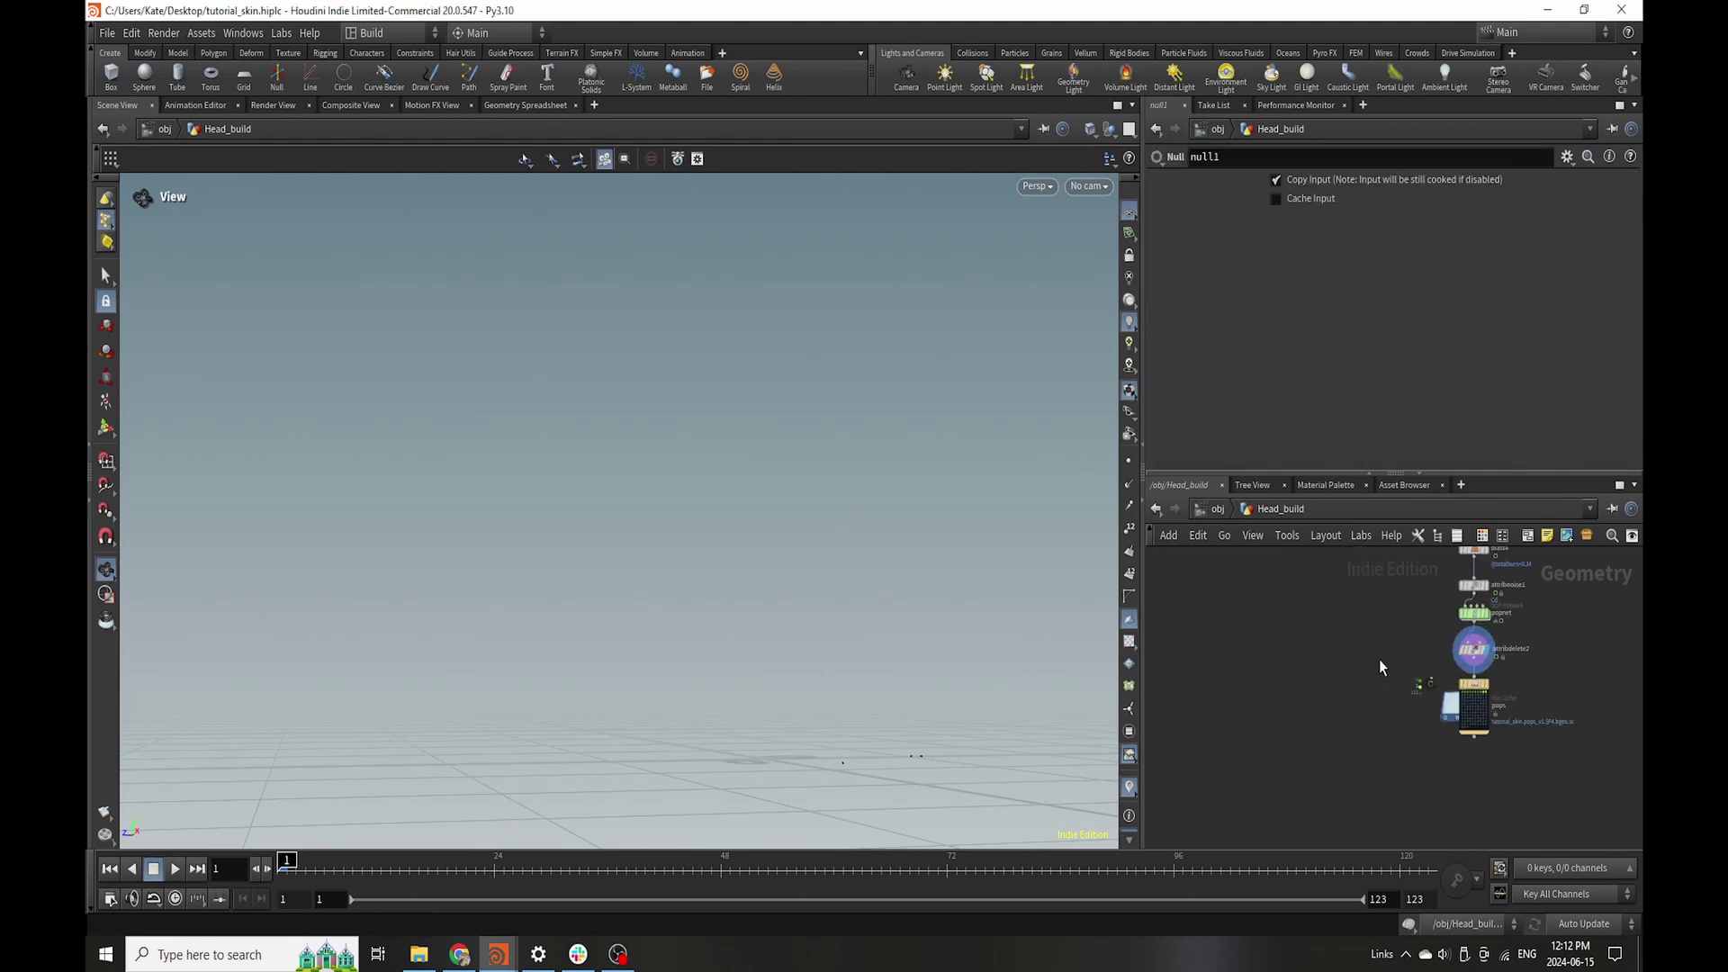
- Add an Attribute Transfer node below the null, beside the end of the pops cache chain
key(Tab)
text(att)
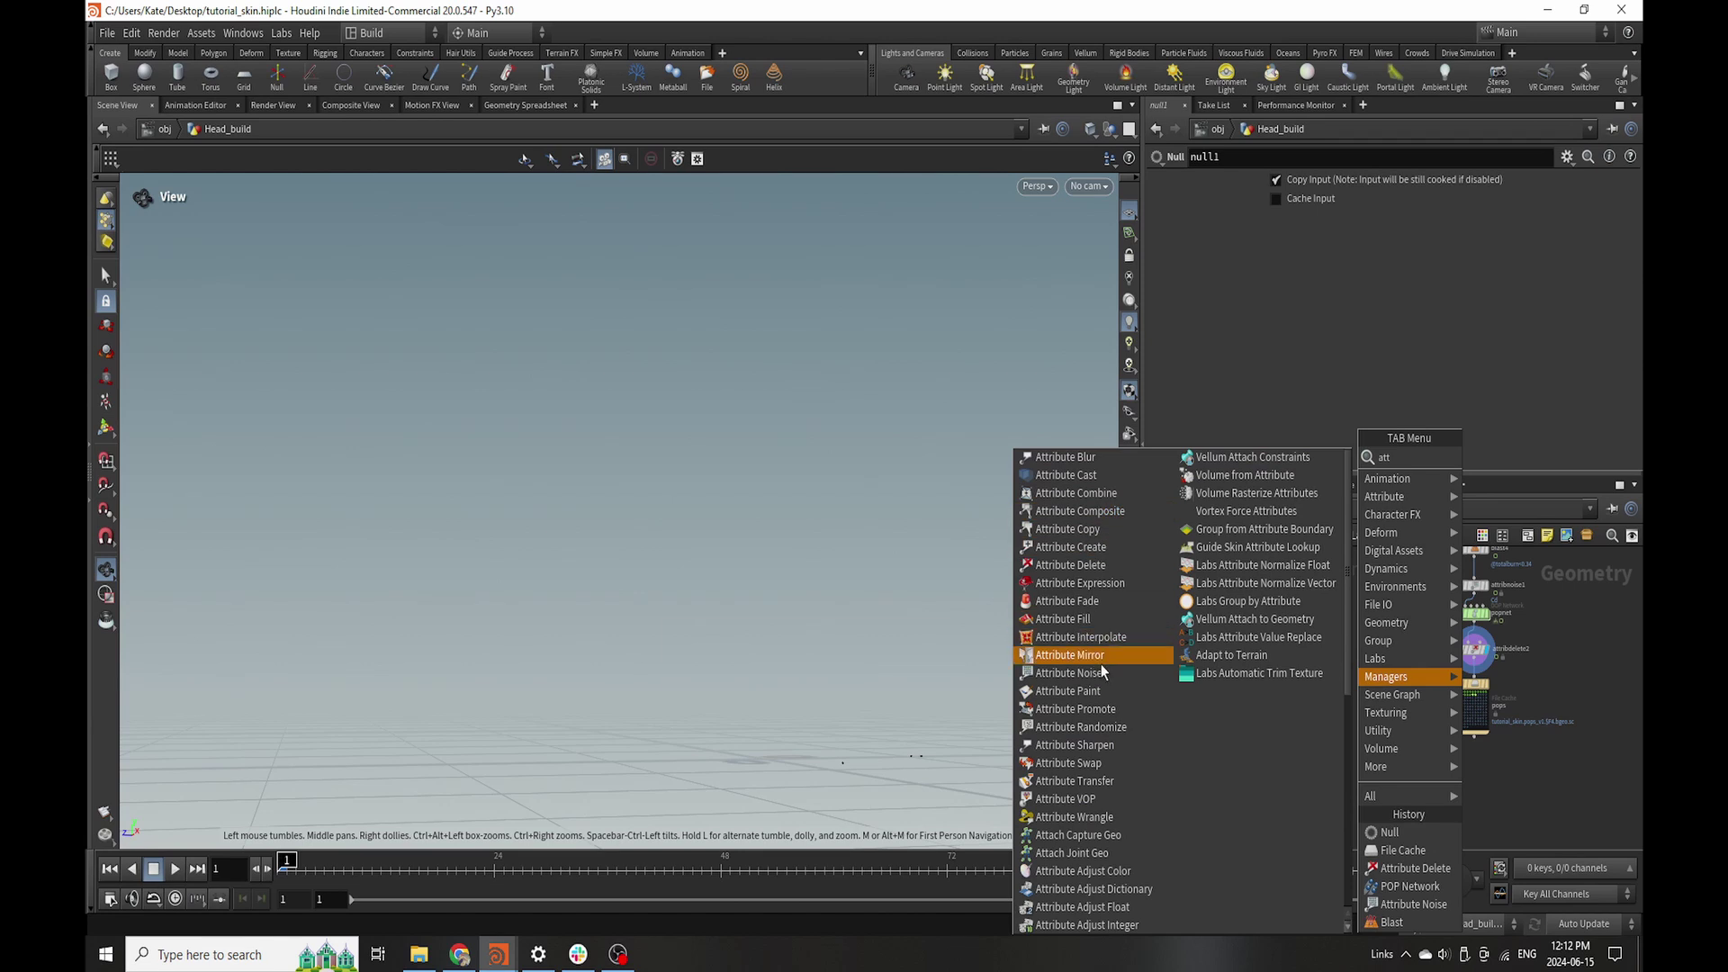
click(1080, 781)
click(1354, 755)
scroll(1476, 704, up, 1)
middle_drag(1485, 697, 1423, 751)
scroll(1269, 664, down, 3)
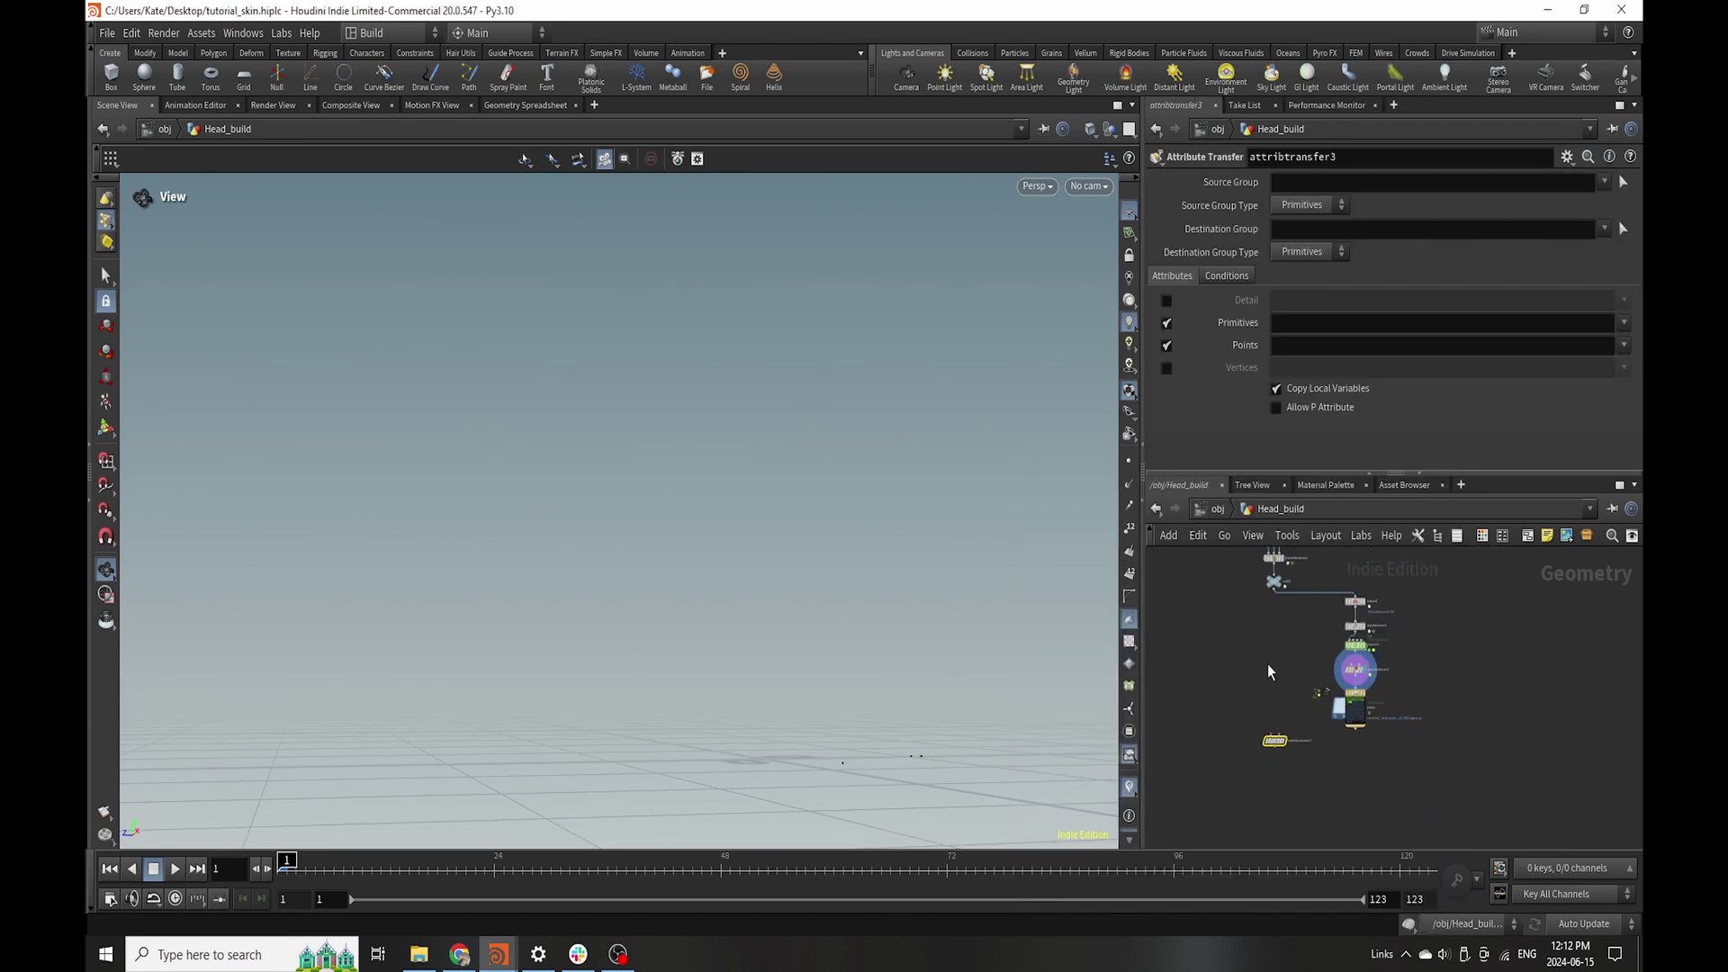
- Wire the null into the first input of attribtransfer3 and pops into its second, and display the node's result
scroll(1272, 621, up, 2)
drag(1273, 574, 1248, 721)
click(1282, 782)
scroll(1308, 822, up, 3)
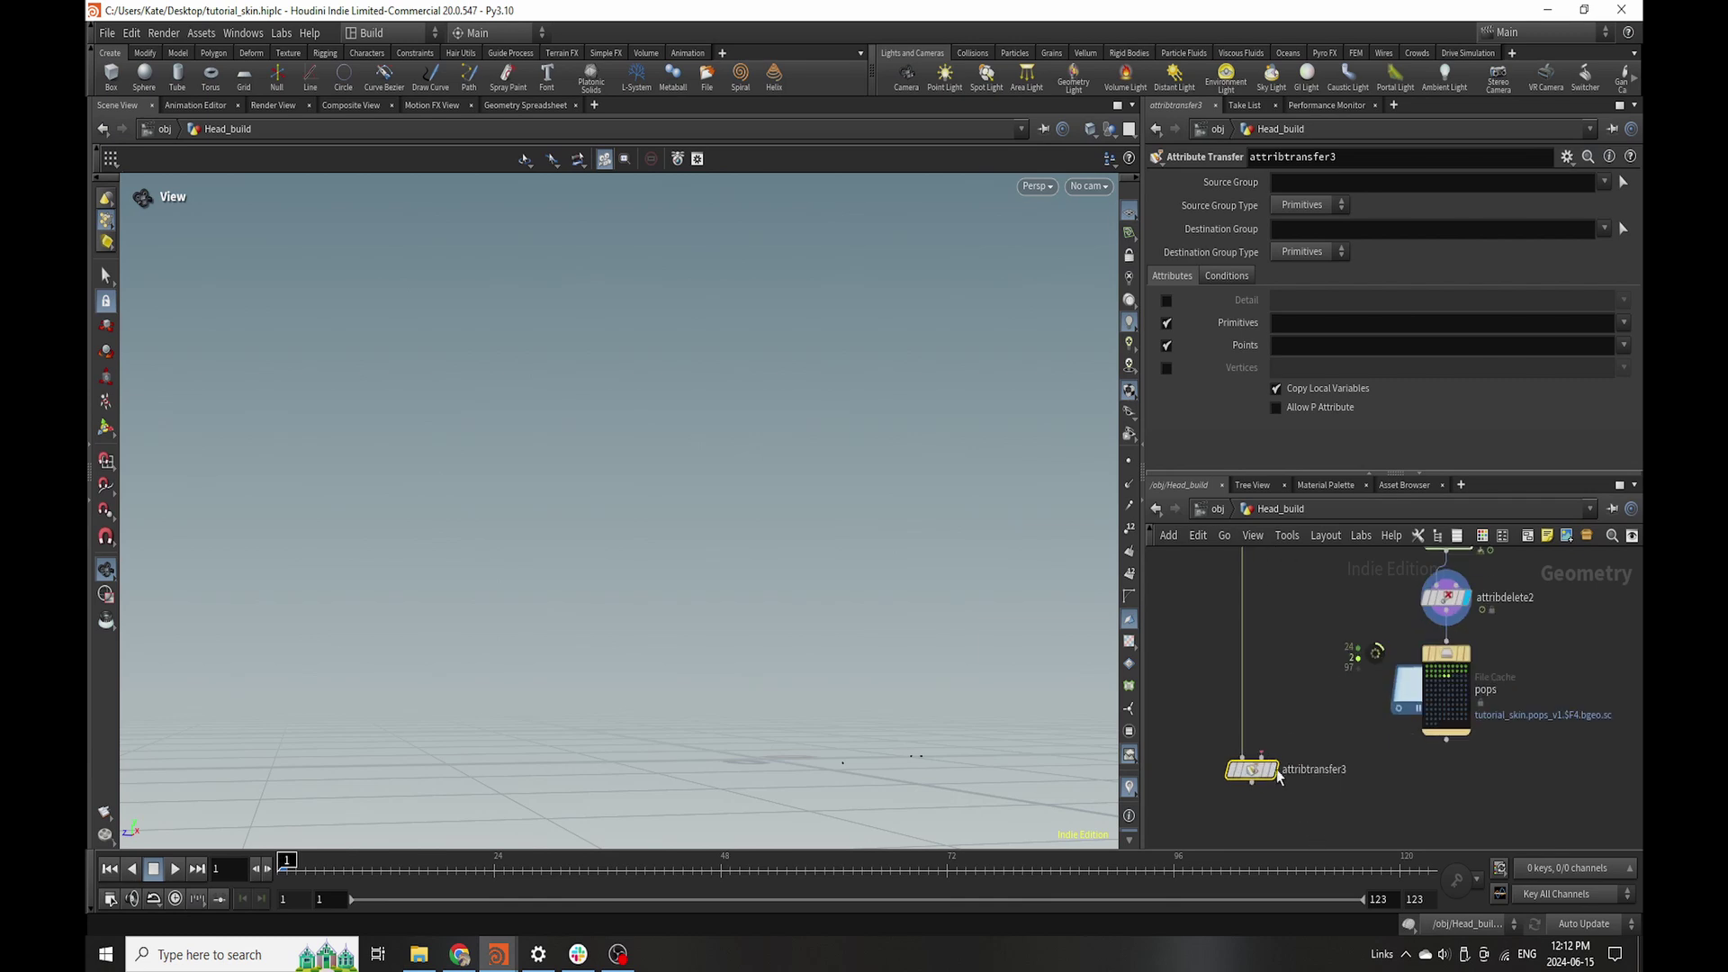
click(1445, 741)
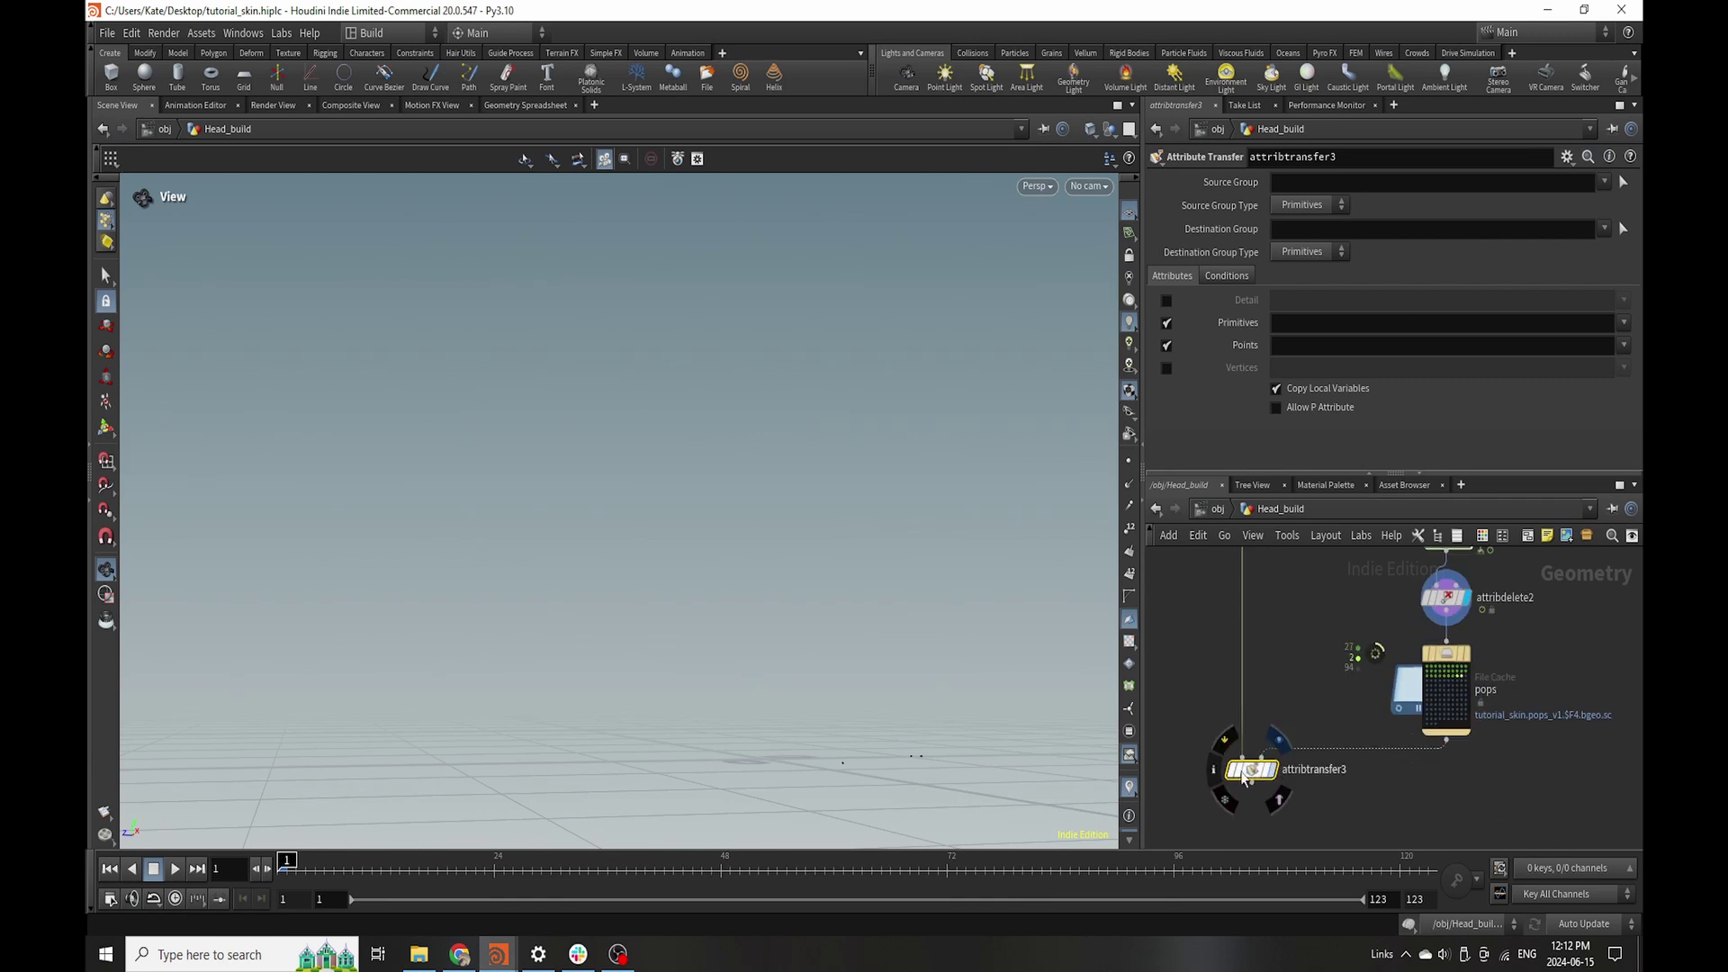
click(1272, 770)
drag(1250, 772, 1252, 795)
middle_drag(1343, 688, 1459, 577)
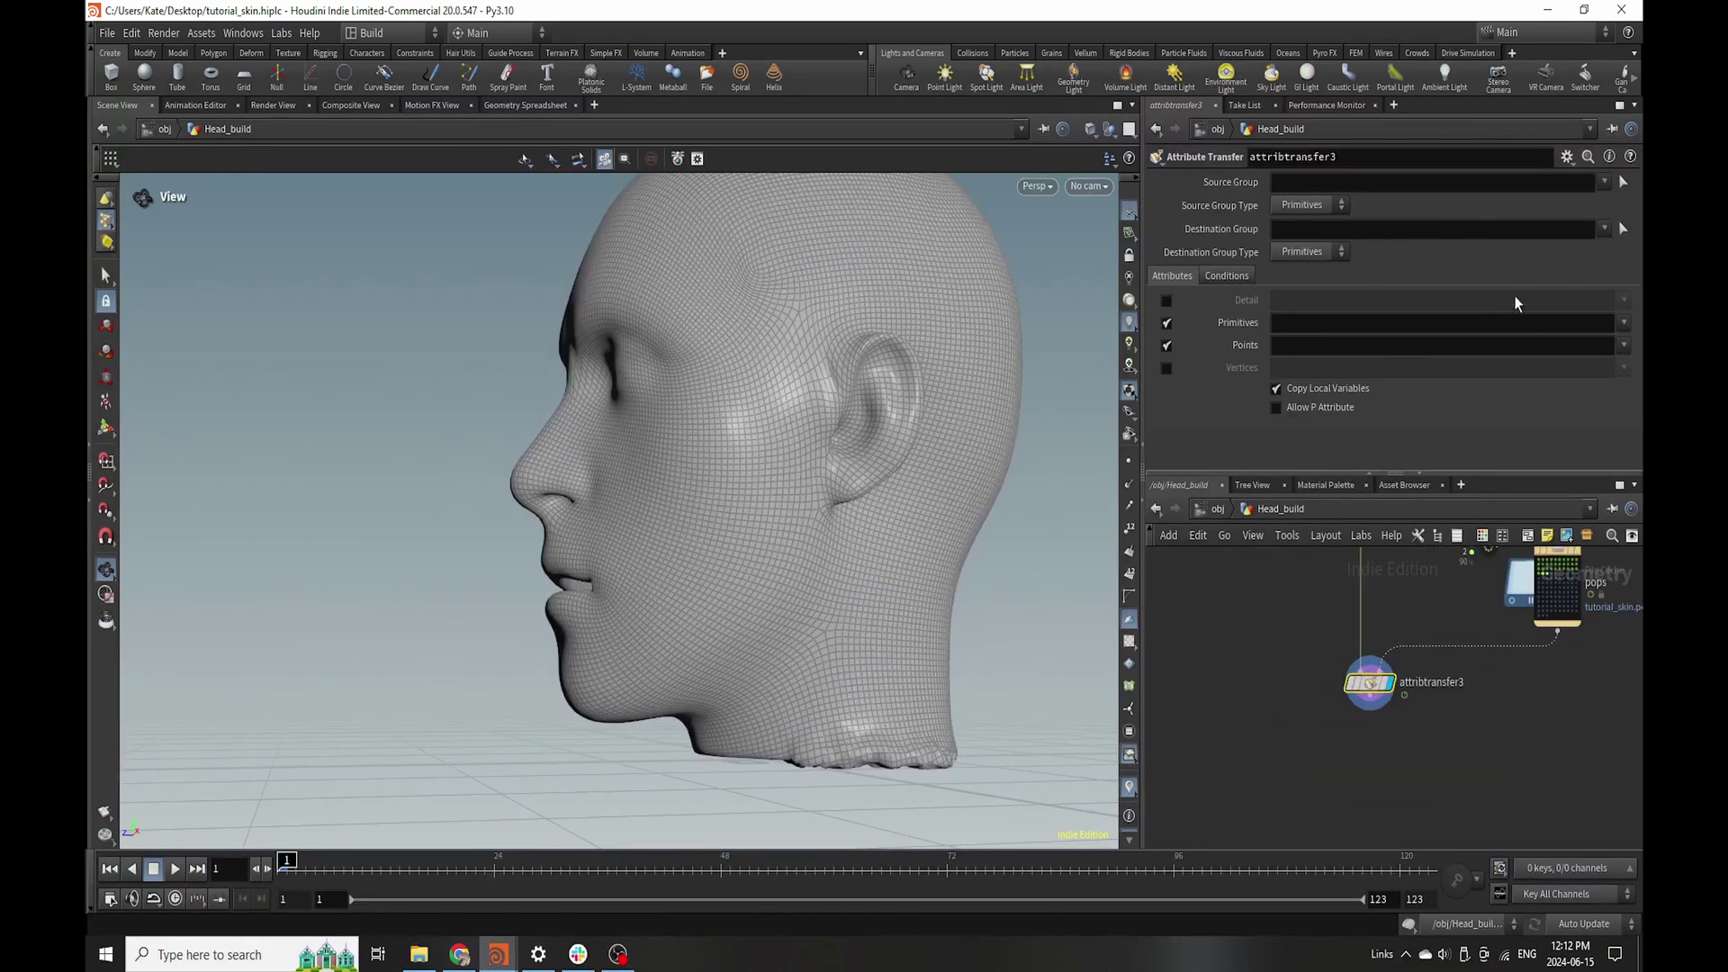
- Turn off primitive attributes in attribtransfer3 and transfer only the point attribute age
click(1166, 322)
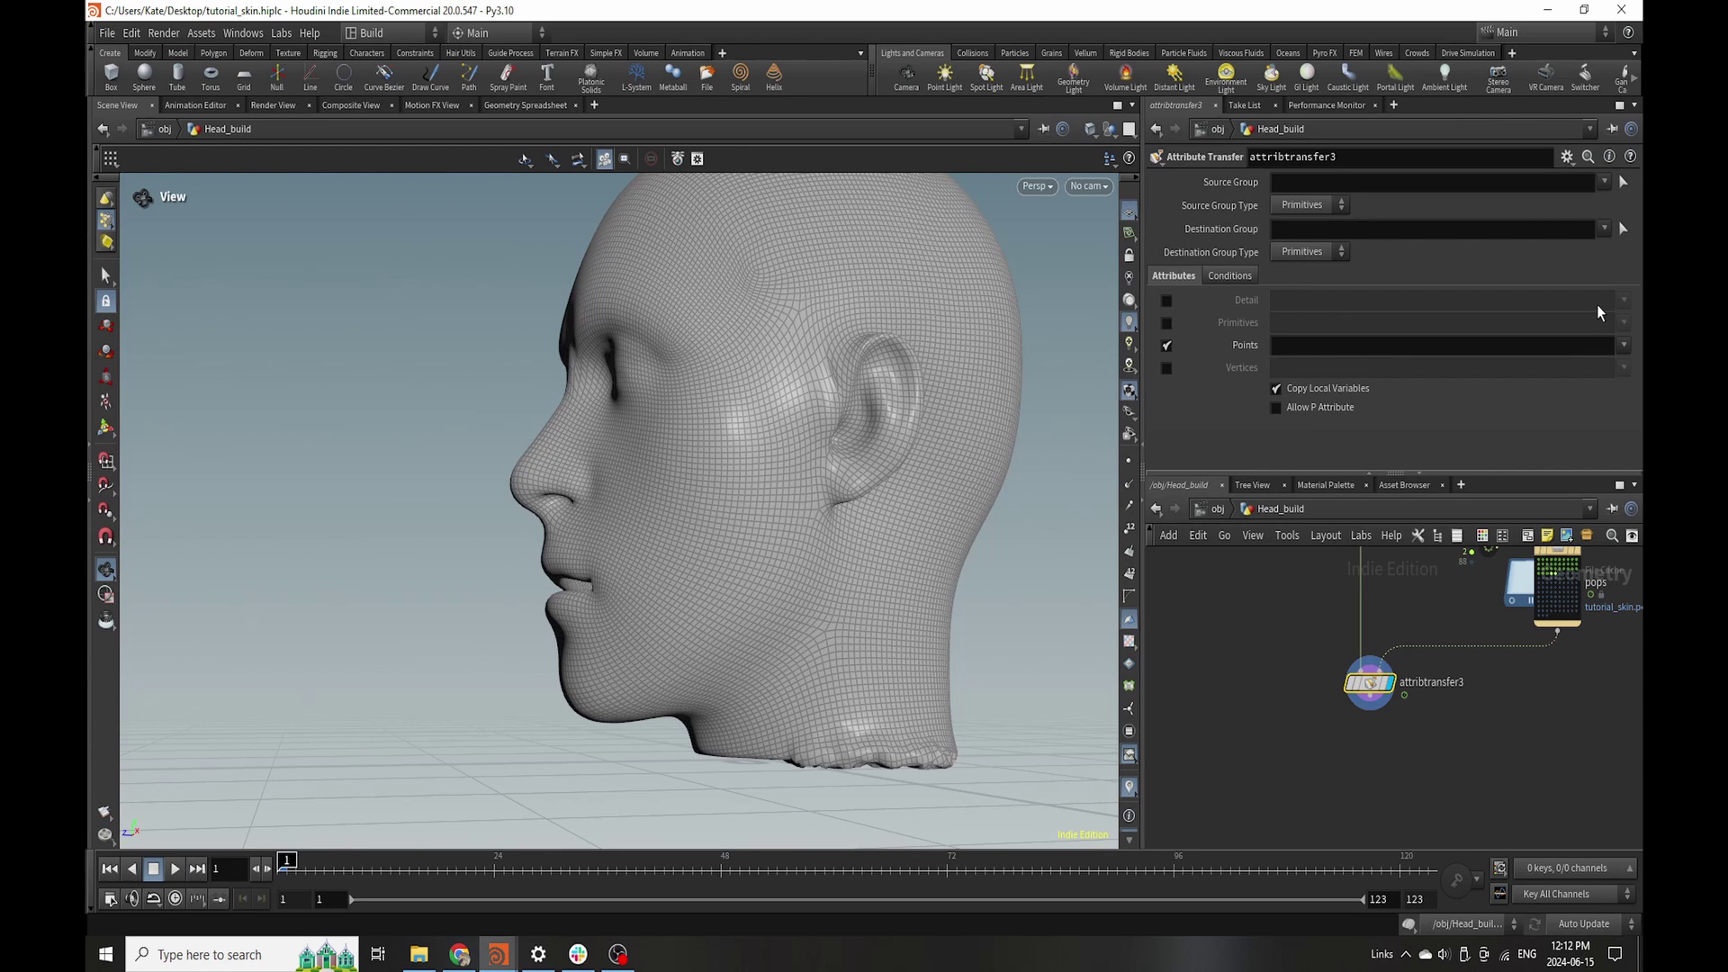
click(1626, 345)
click(1602, 378)
- Add a Color node wired after attribtransfer3
key(Tab)
text(col)
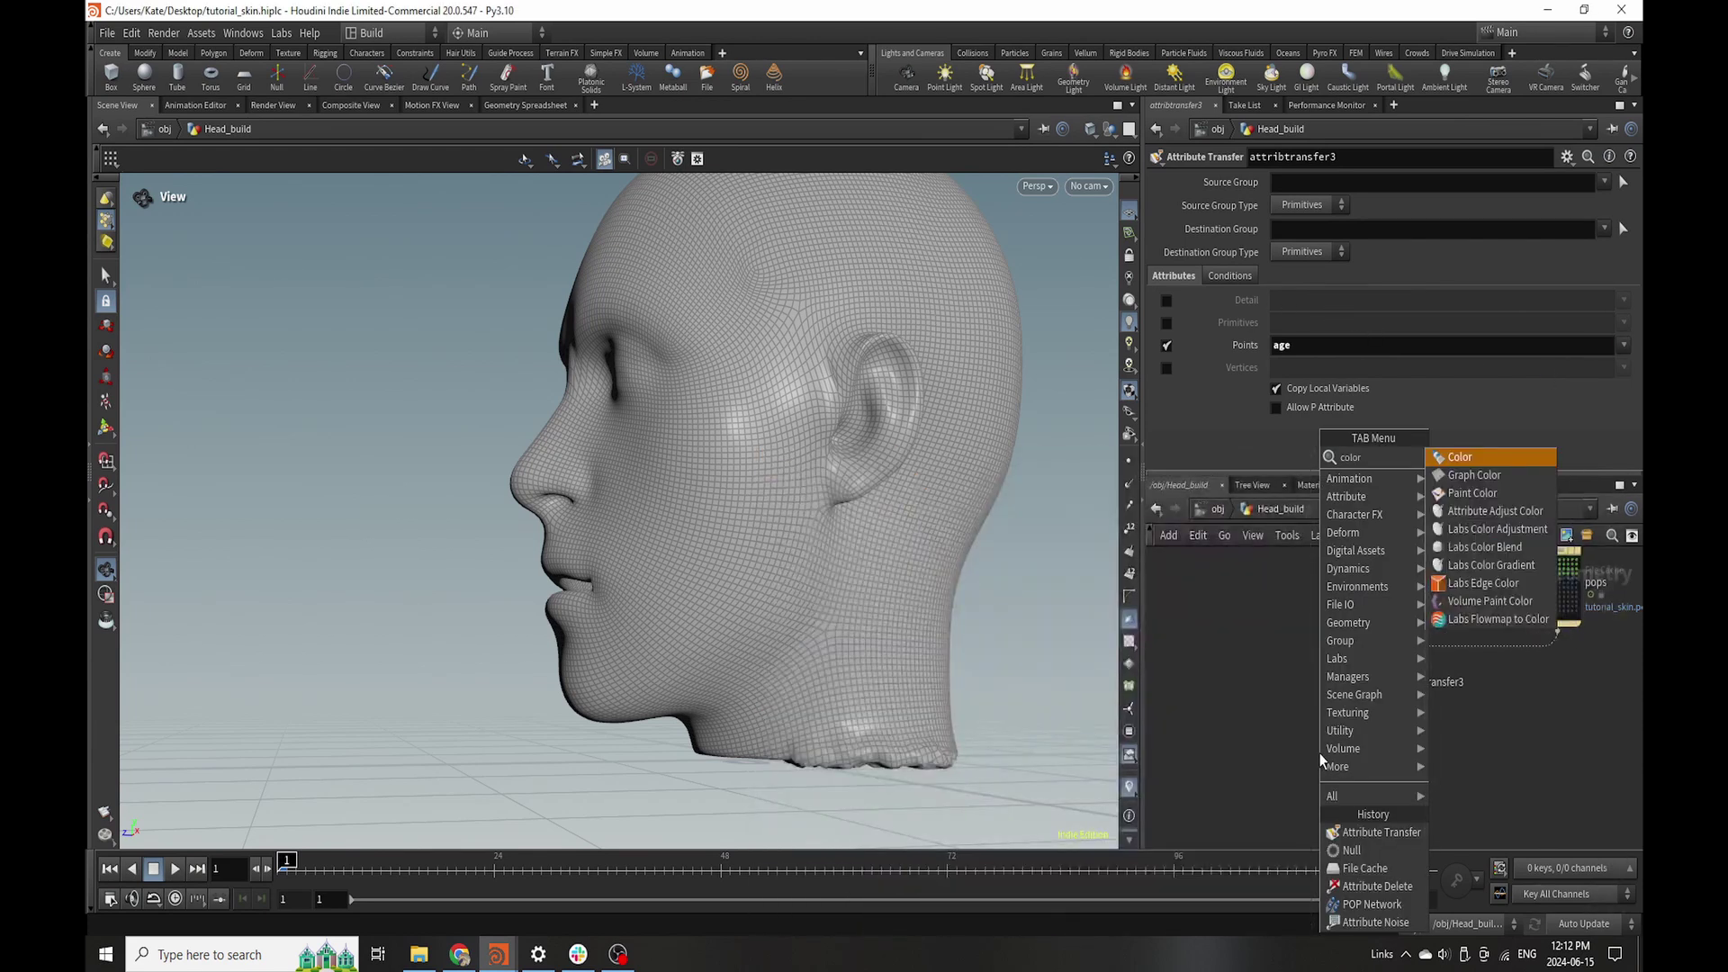
key(Return)
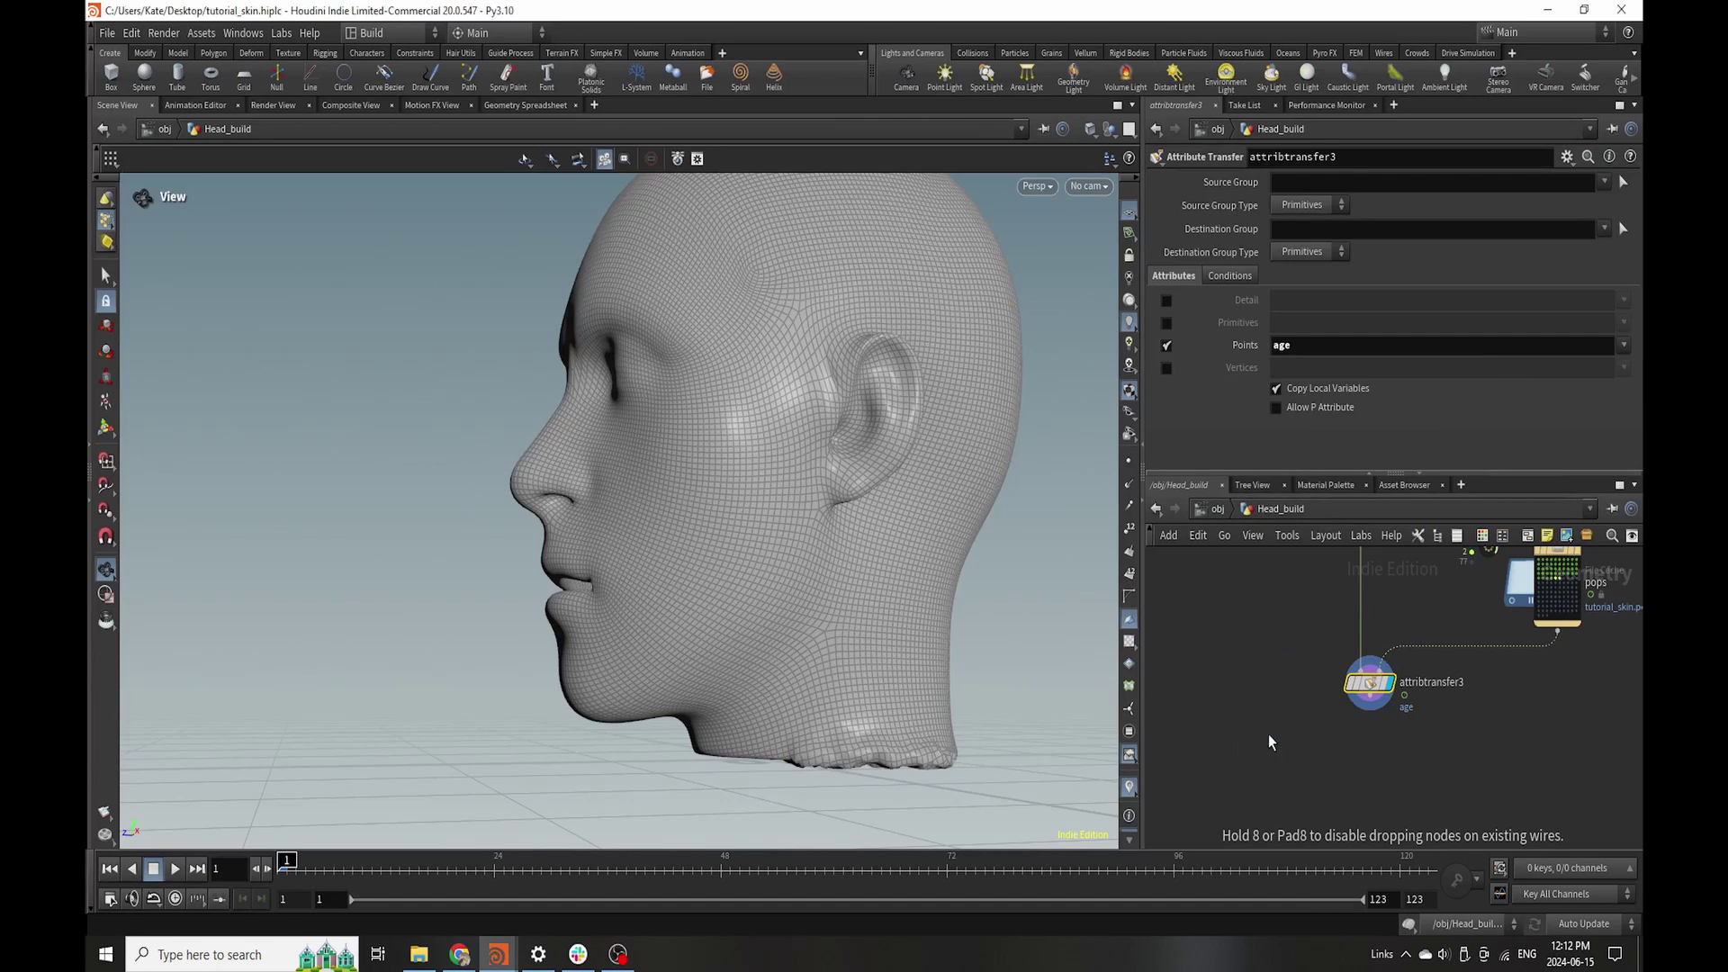
click(1239, 749)
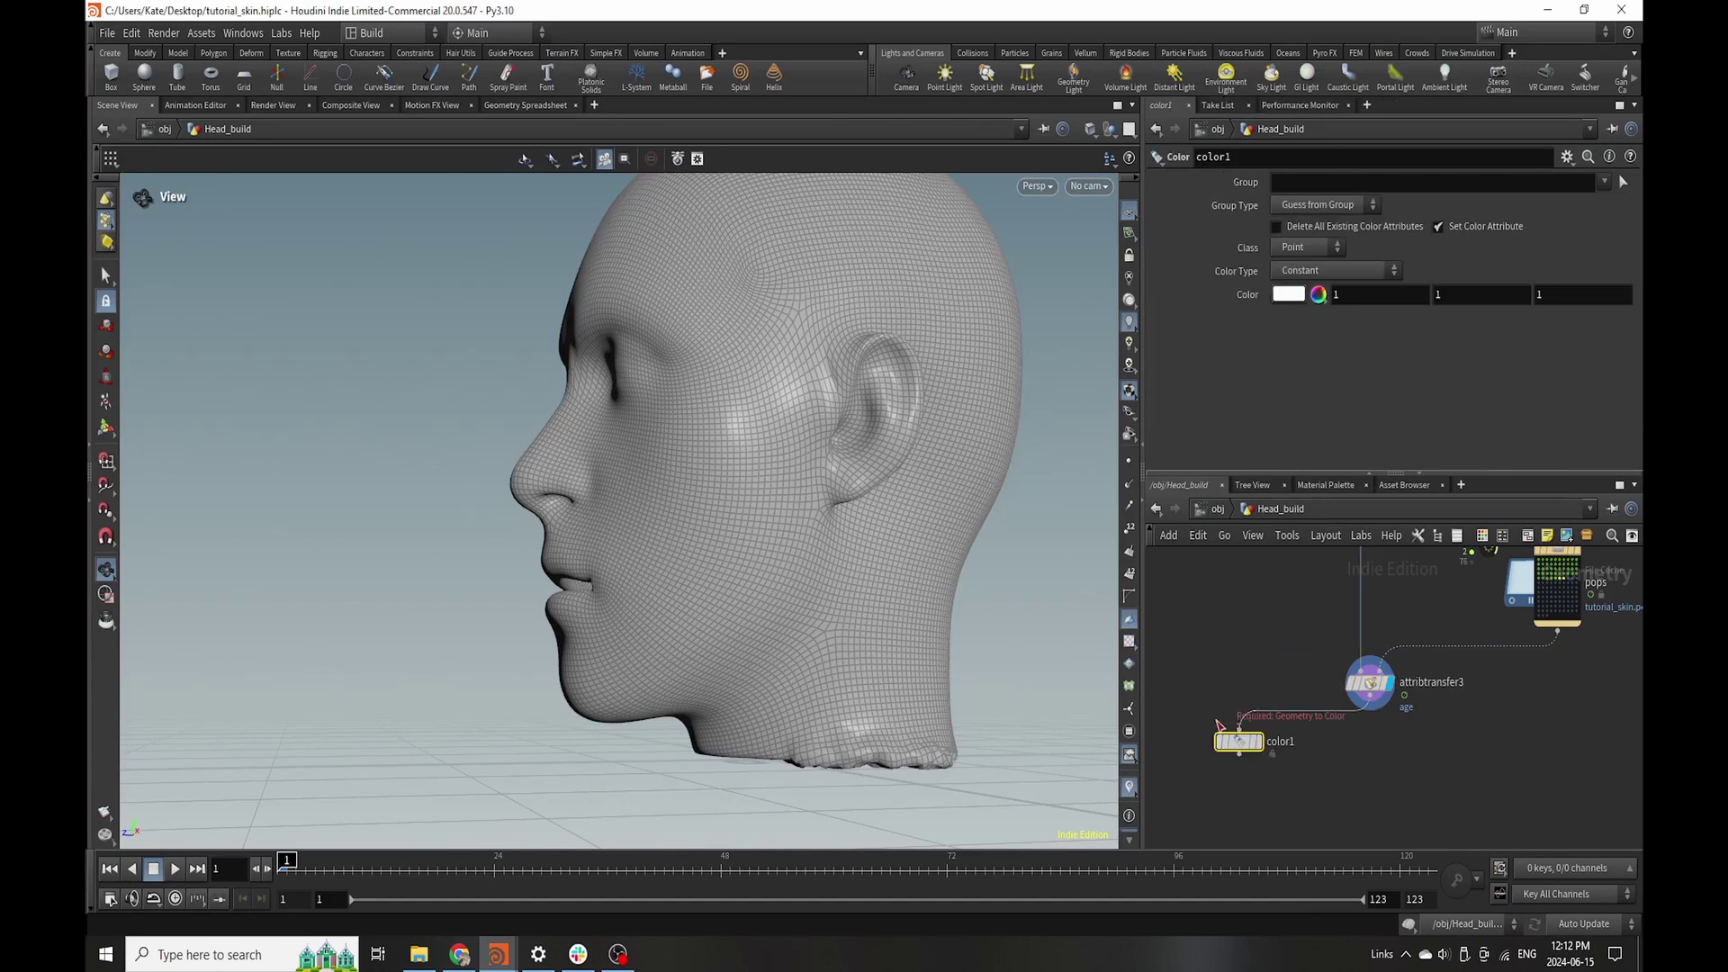
- Set color1's Color Type to Ramp from Attribute, using the age attribute
click(1330, 269)
click(1323, 325)
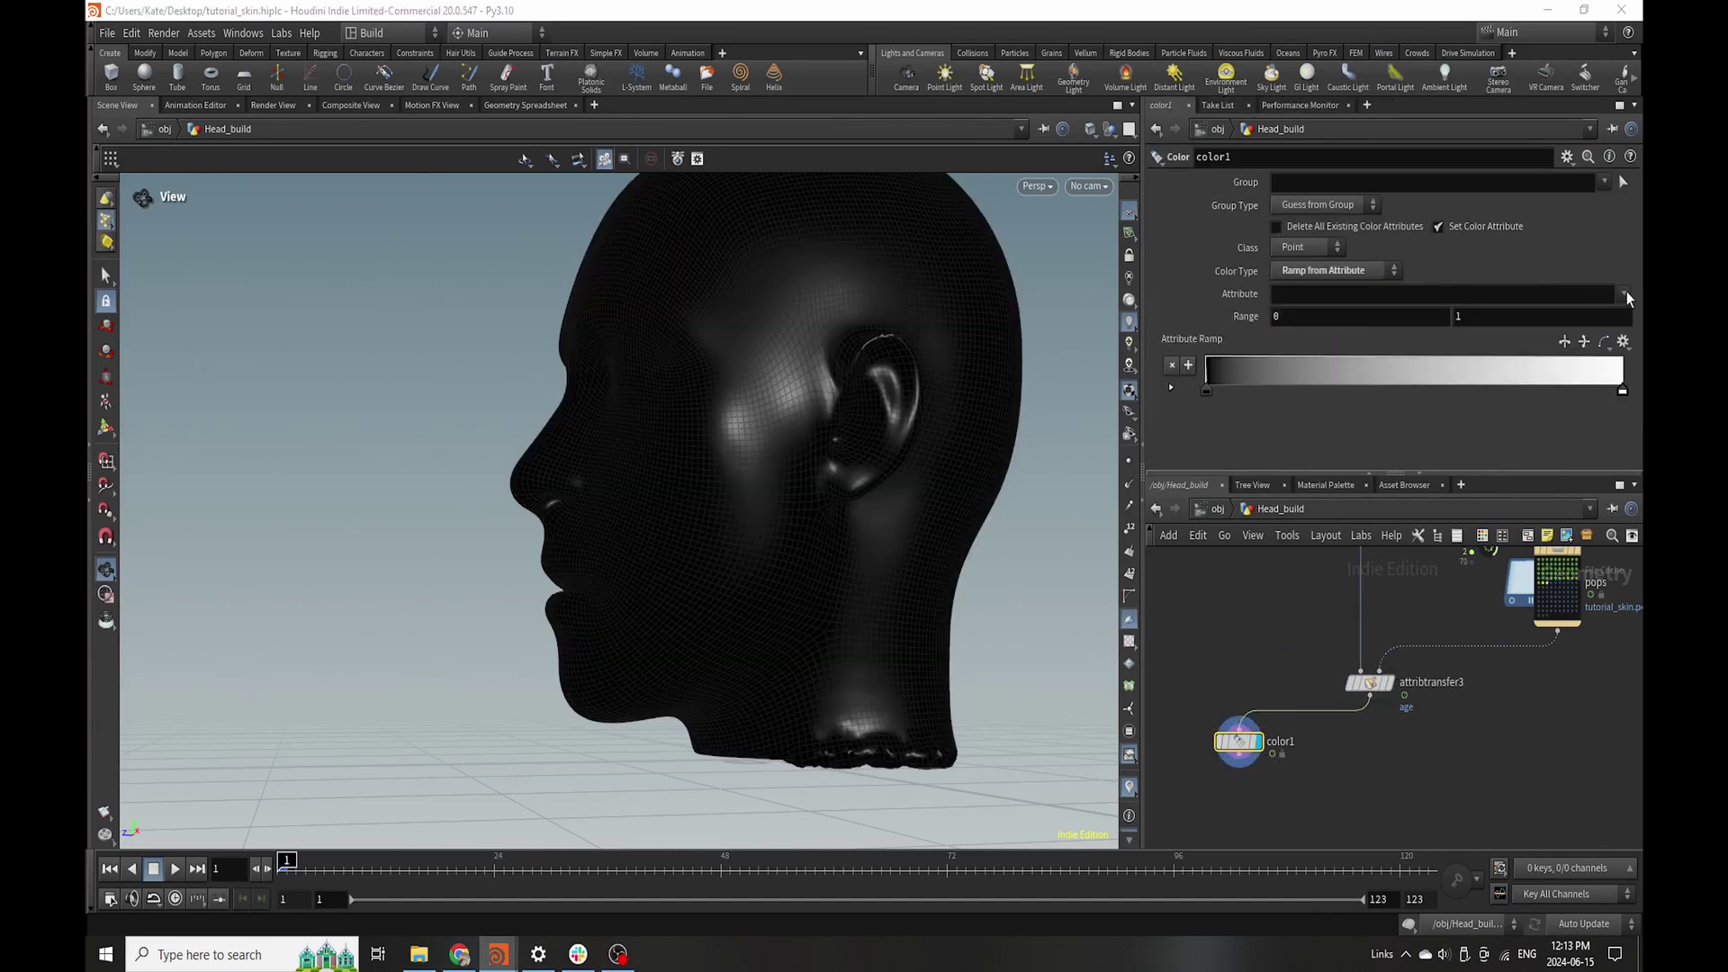
click(1625, 294)
click(1611, 335)
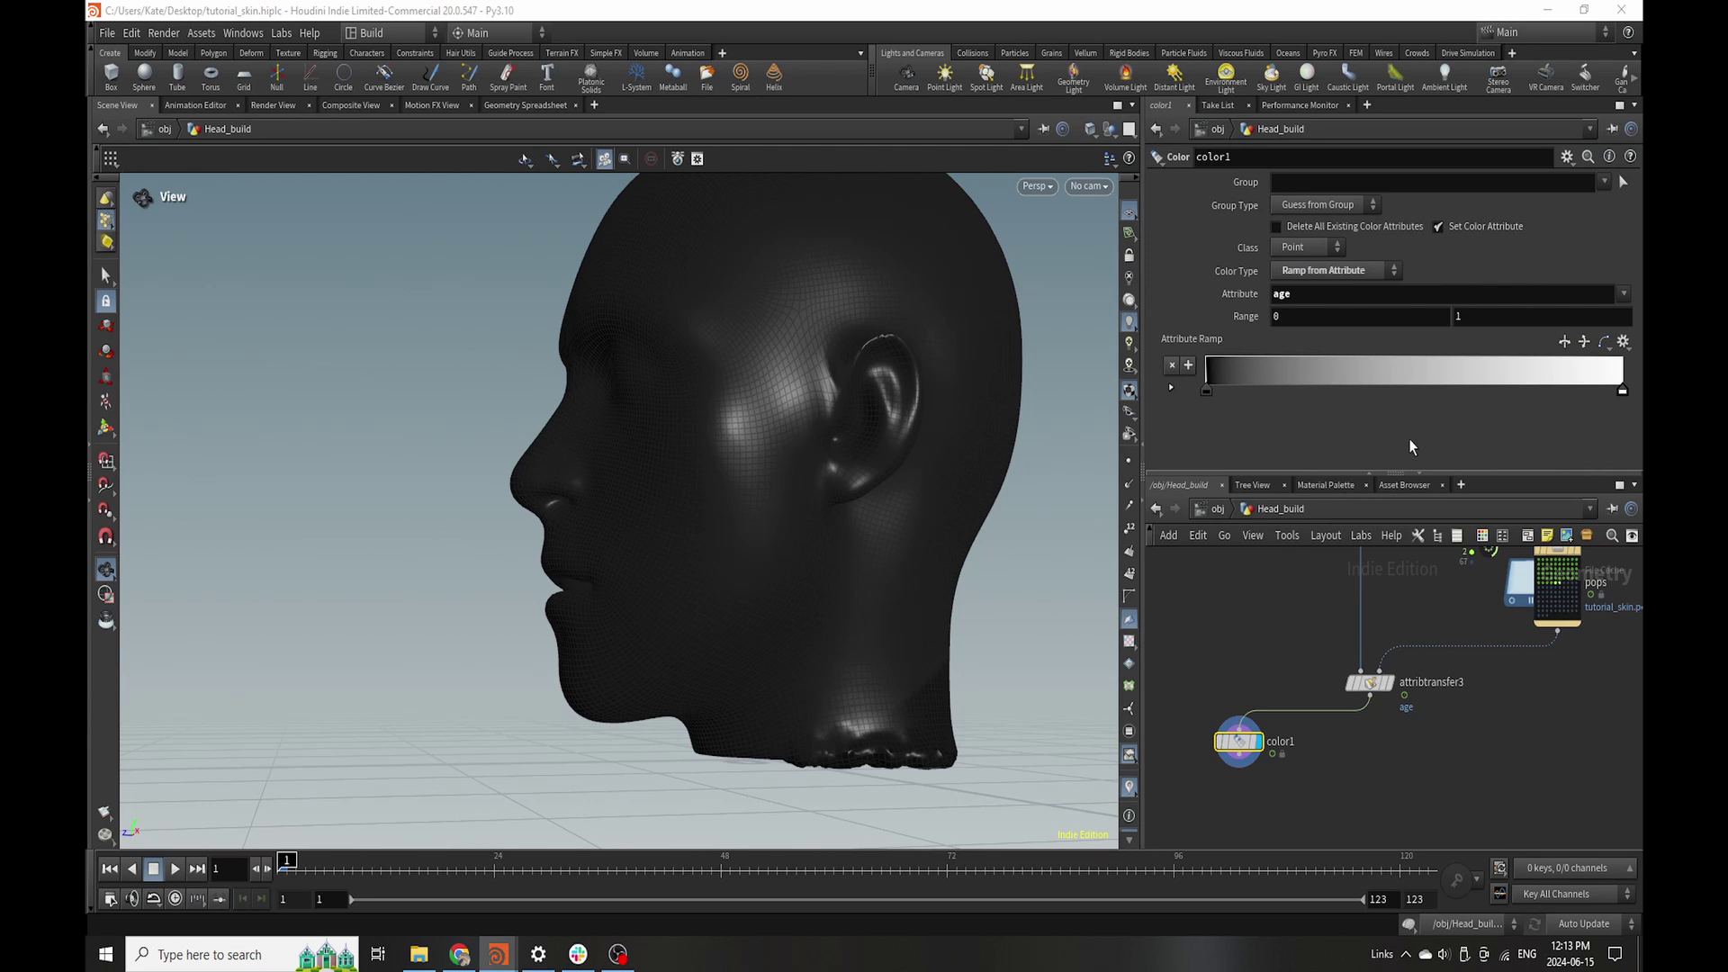
- Reduce the Distance Threshold of attribtransfer3, trying 0.11, 0.02 and finally 0.001
click(1384, 686)
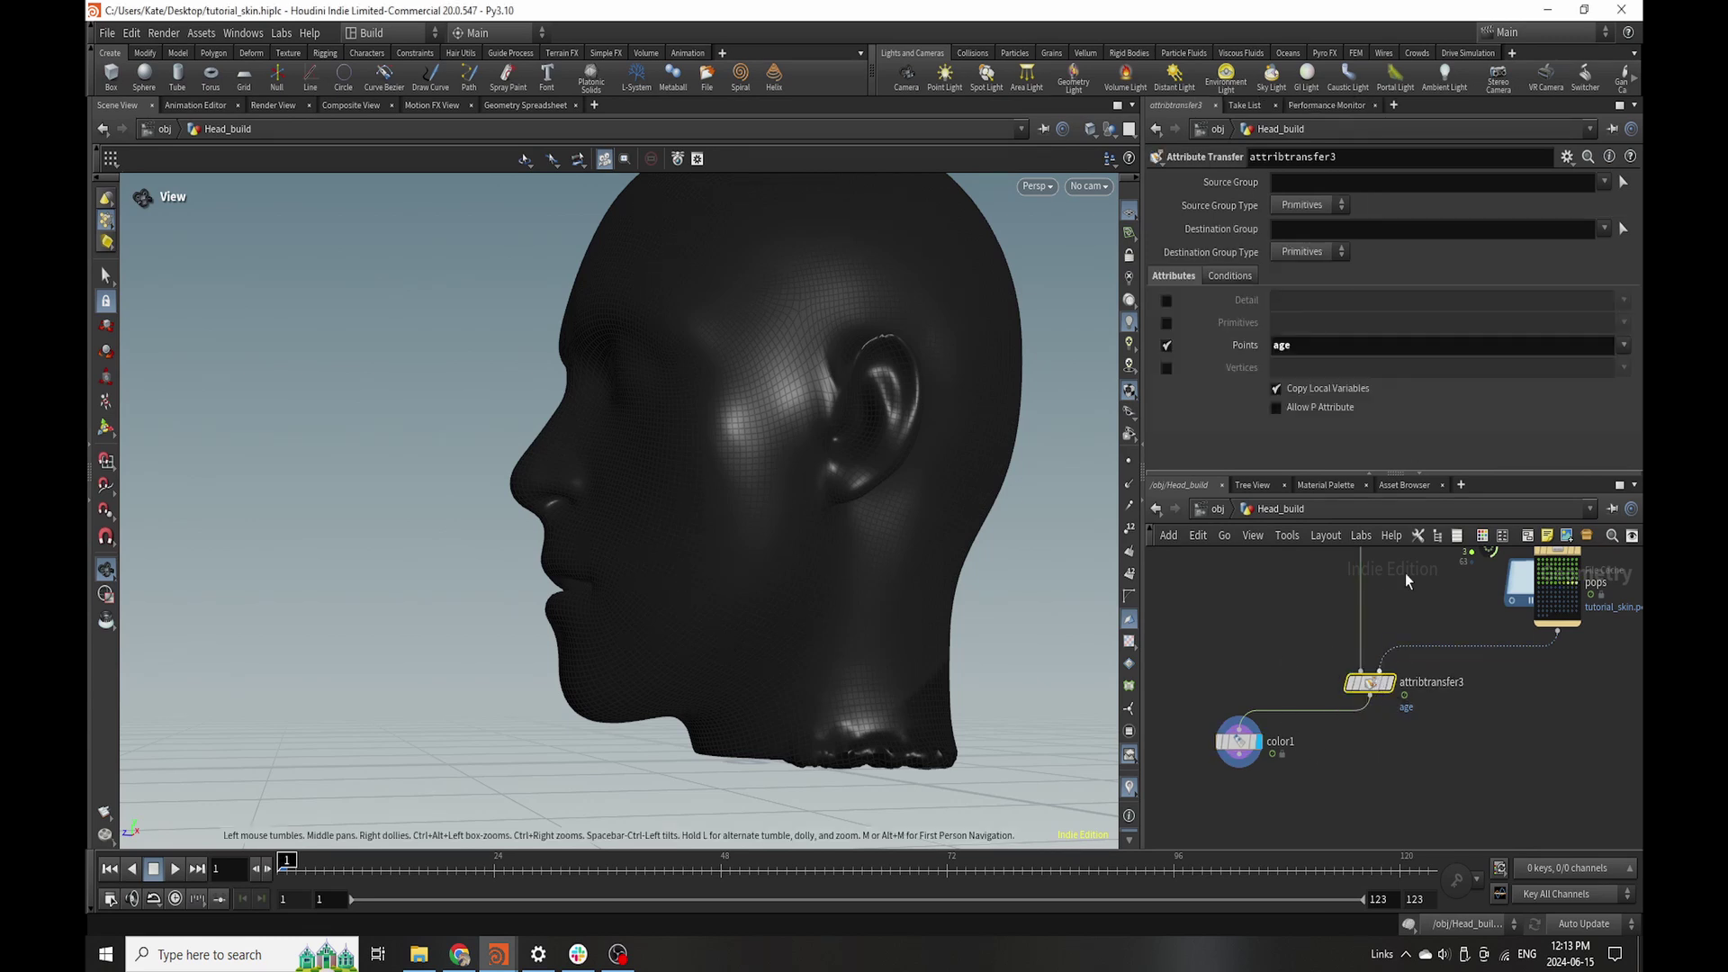
mouse_move(1424, 370)
mouse_down()
mouse_move(1319, 390)
mouse_move(1338, 402)
mouse_up()
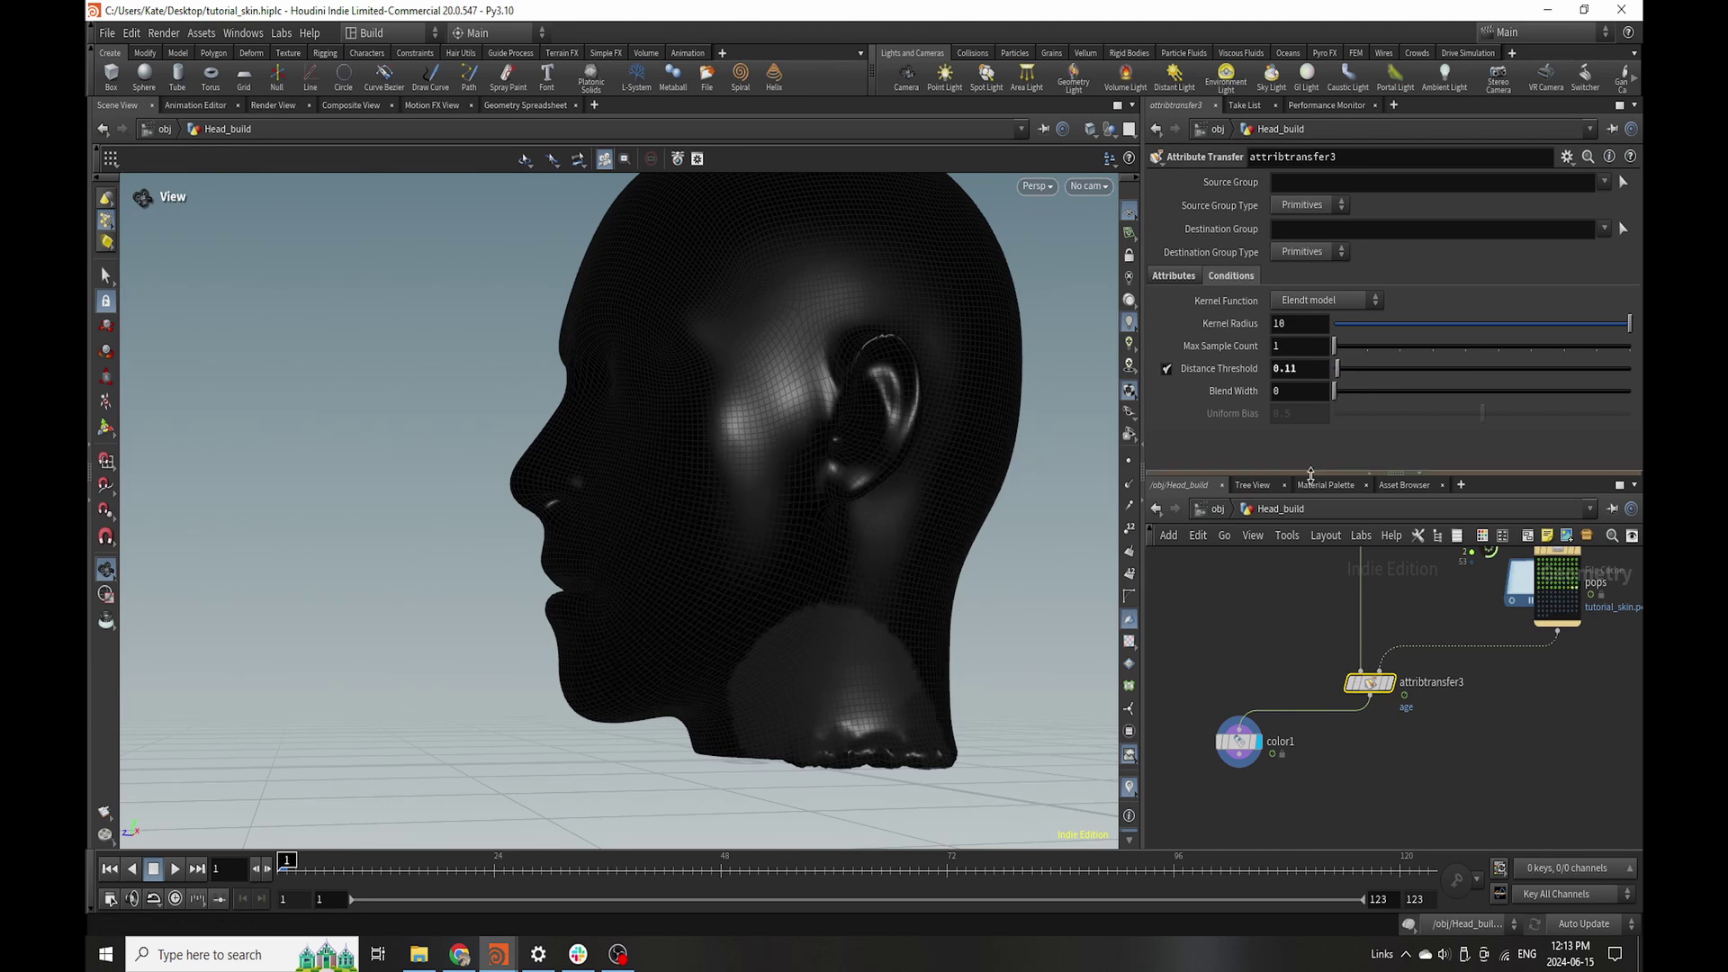
click(1319, 370)
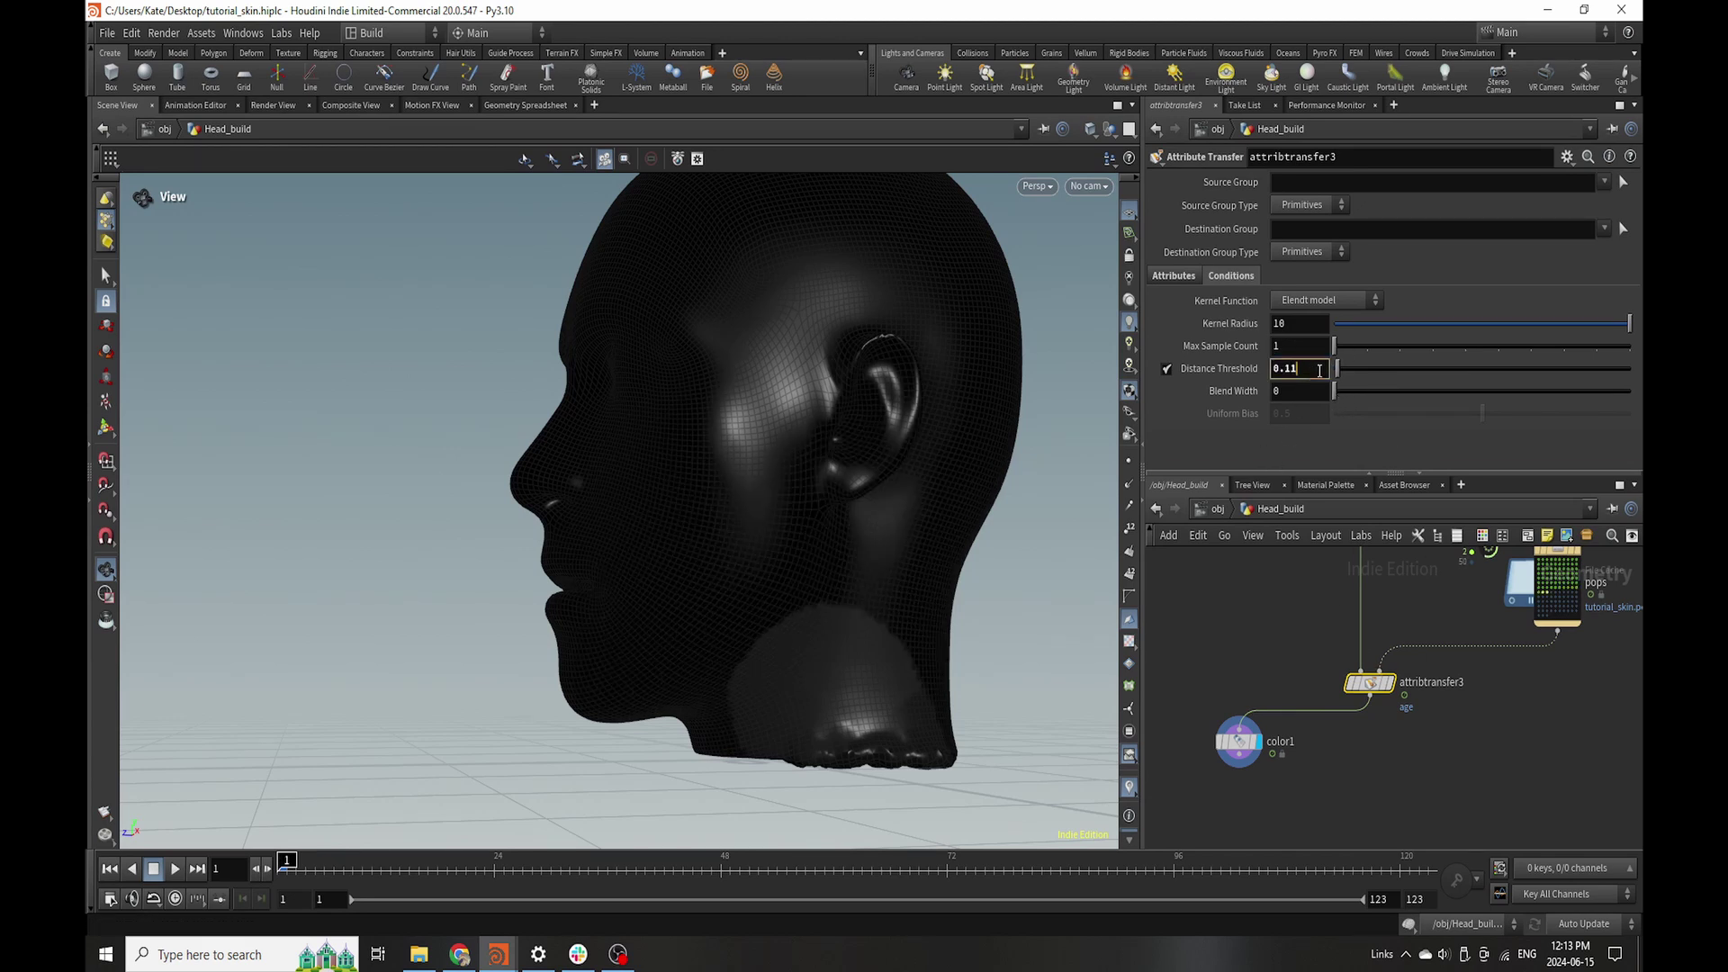
text(3)
key(Return)
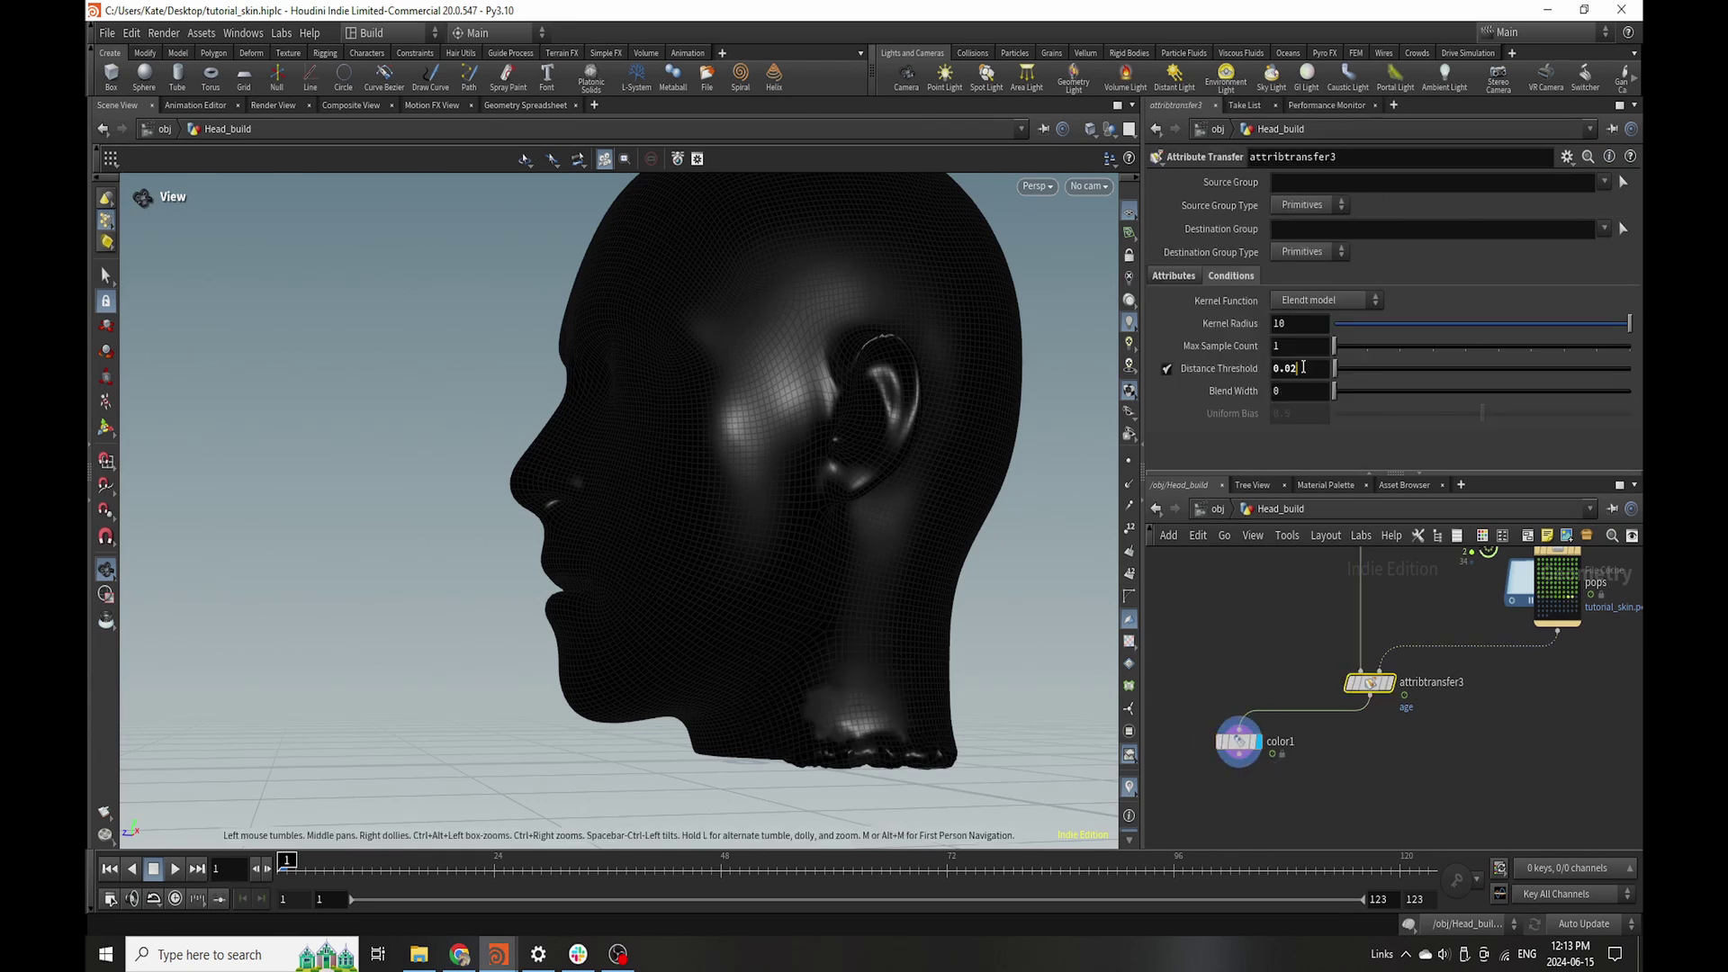
click(1304, 367)
key(Return)
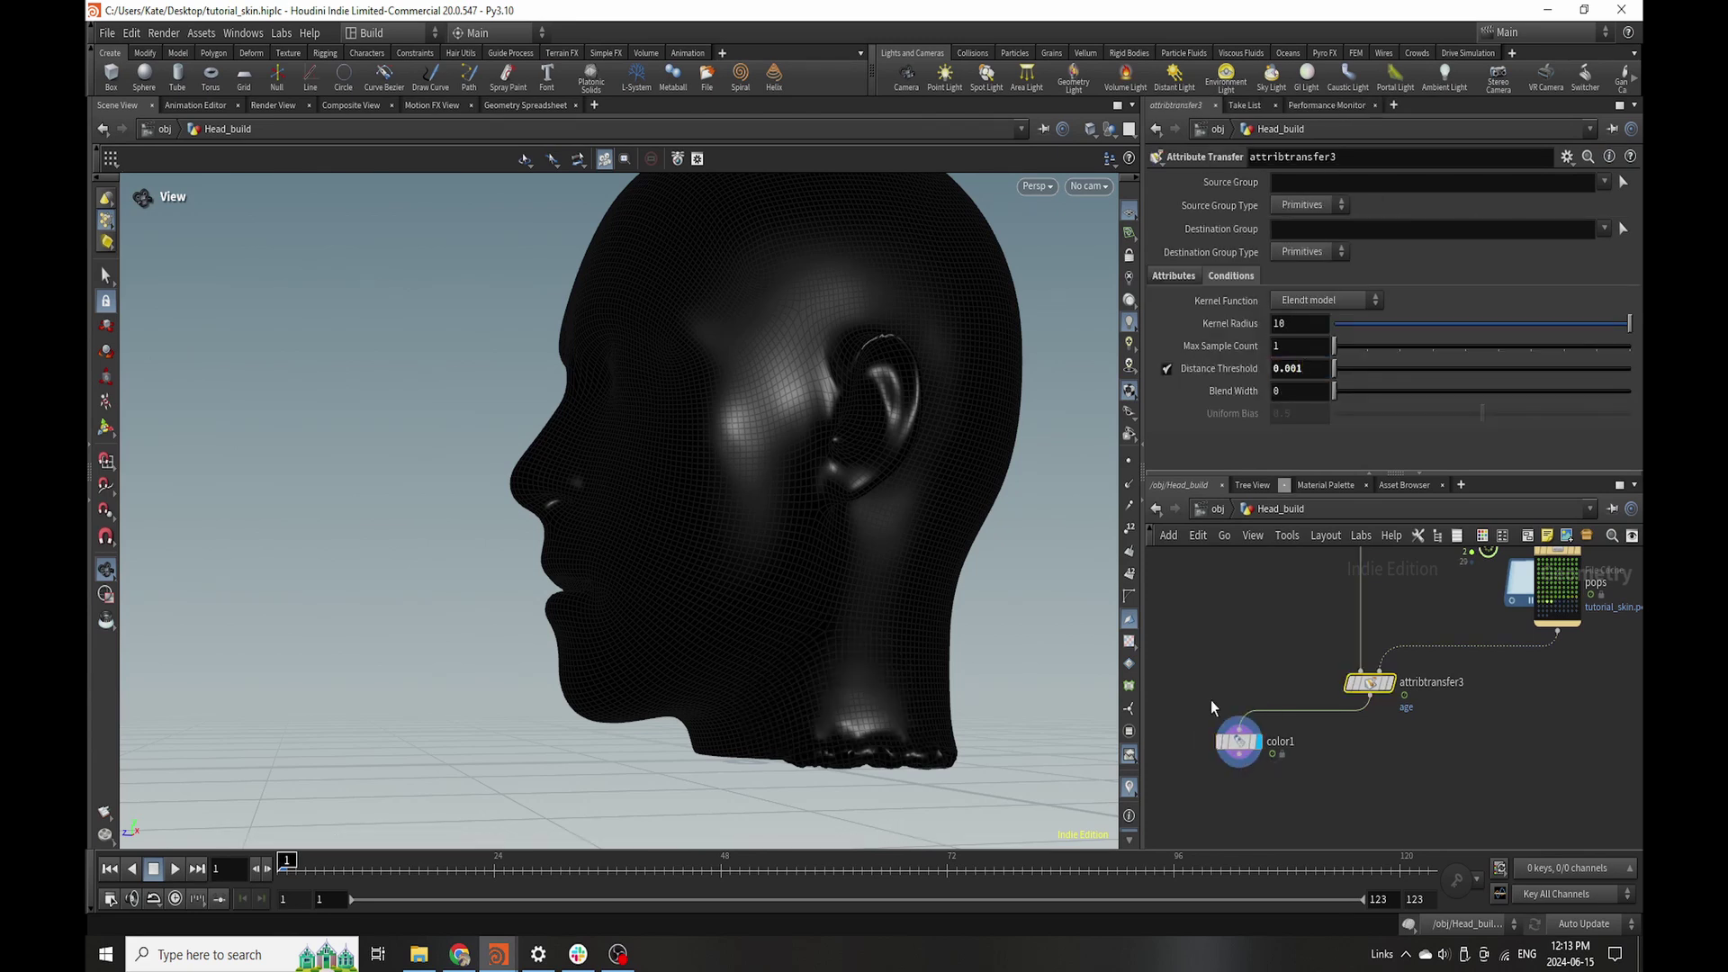
- Set the upper limit of color1's ramp range to 0.1 and save the scene
click(1238, 740)
click(1521, 313)
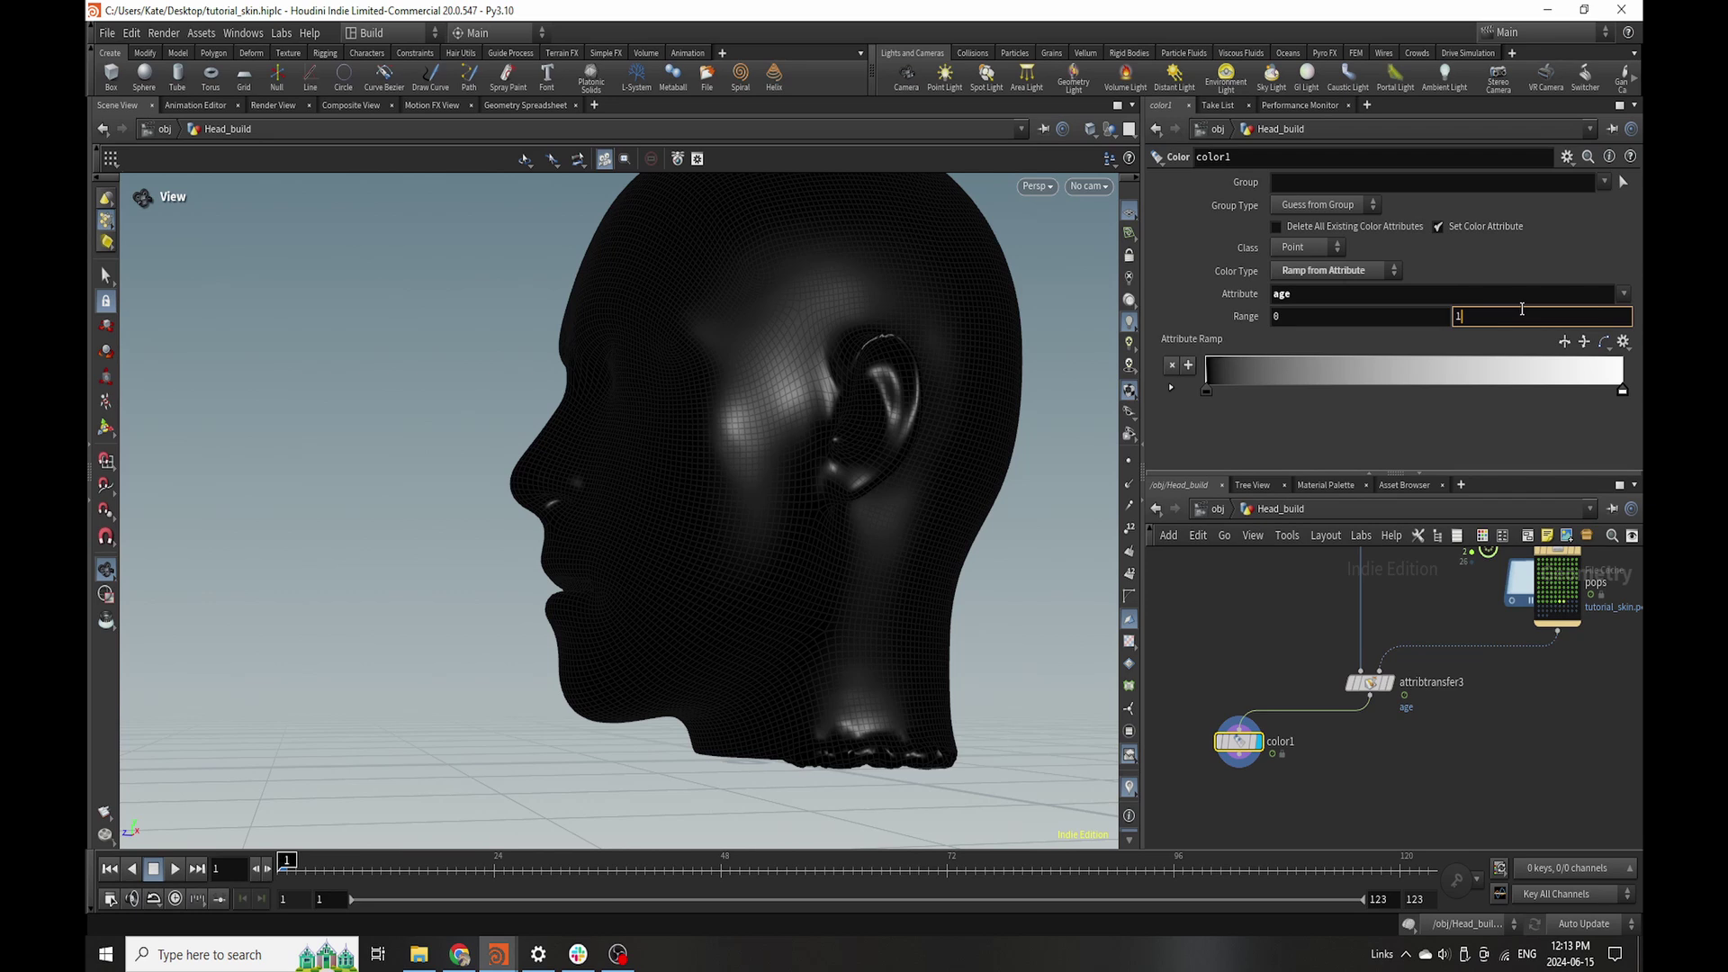
text(0.1)
key(Return)
scroll(1287, 720, up, 3)
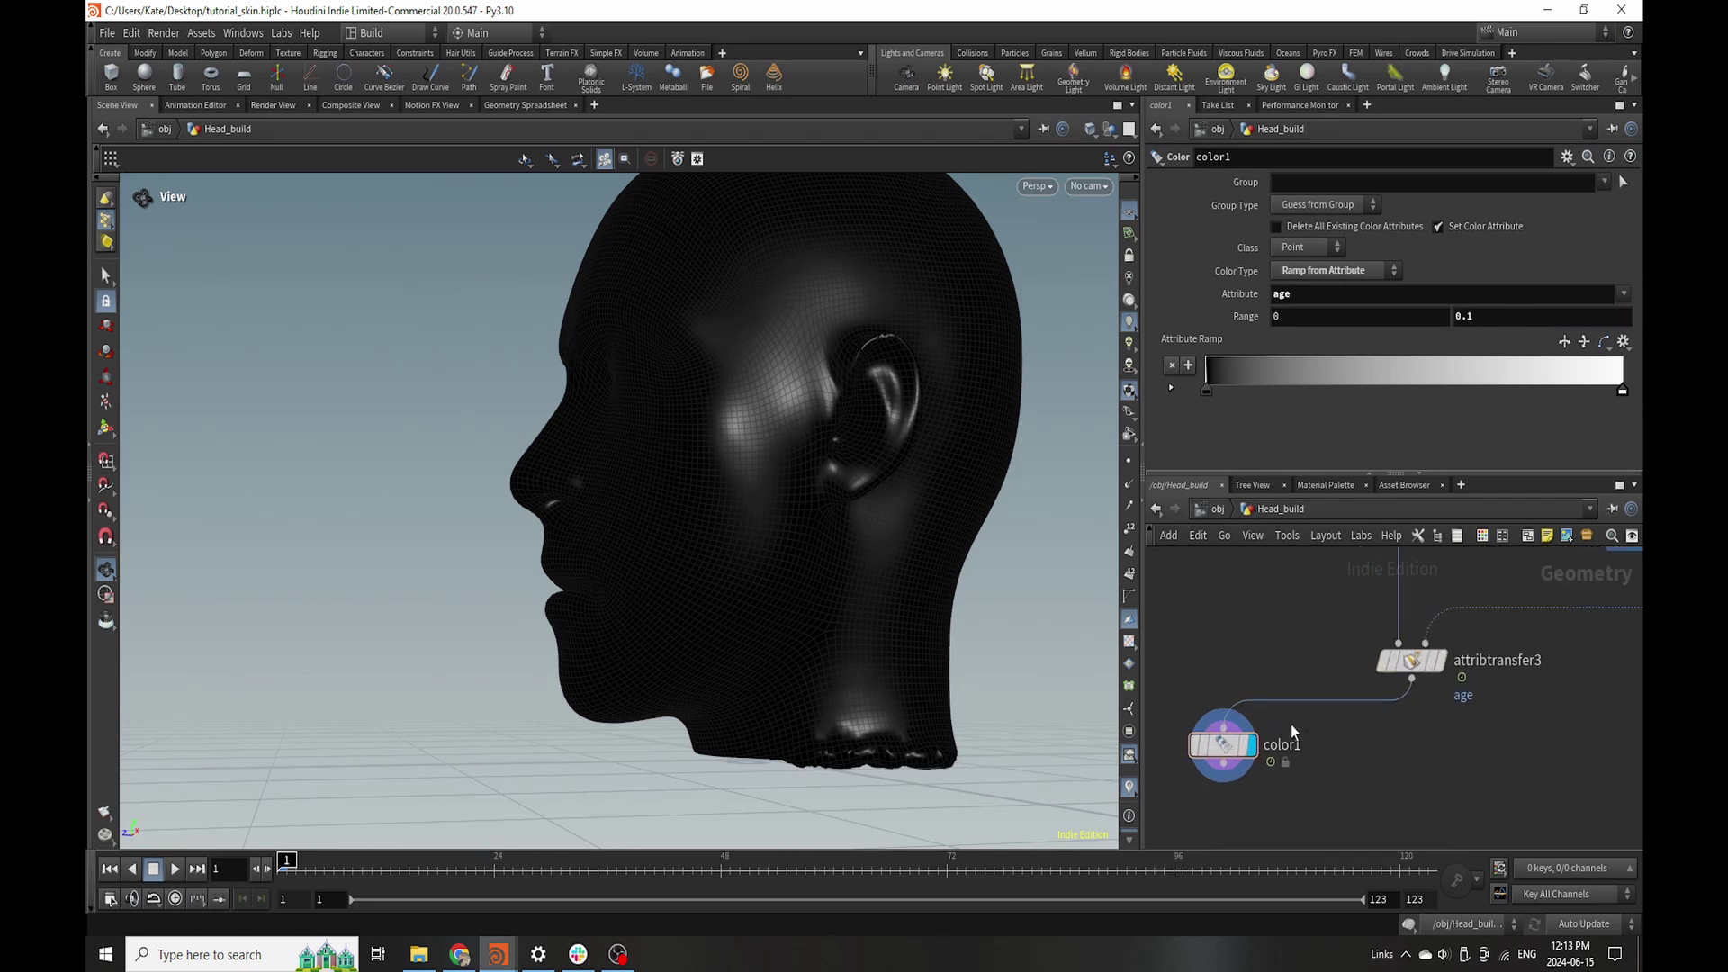
key(ctrl+s)
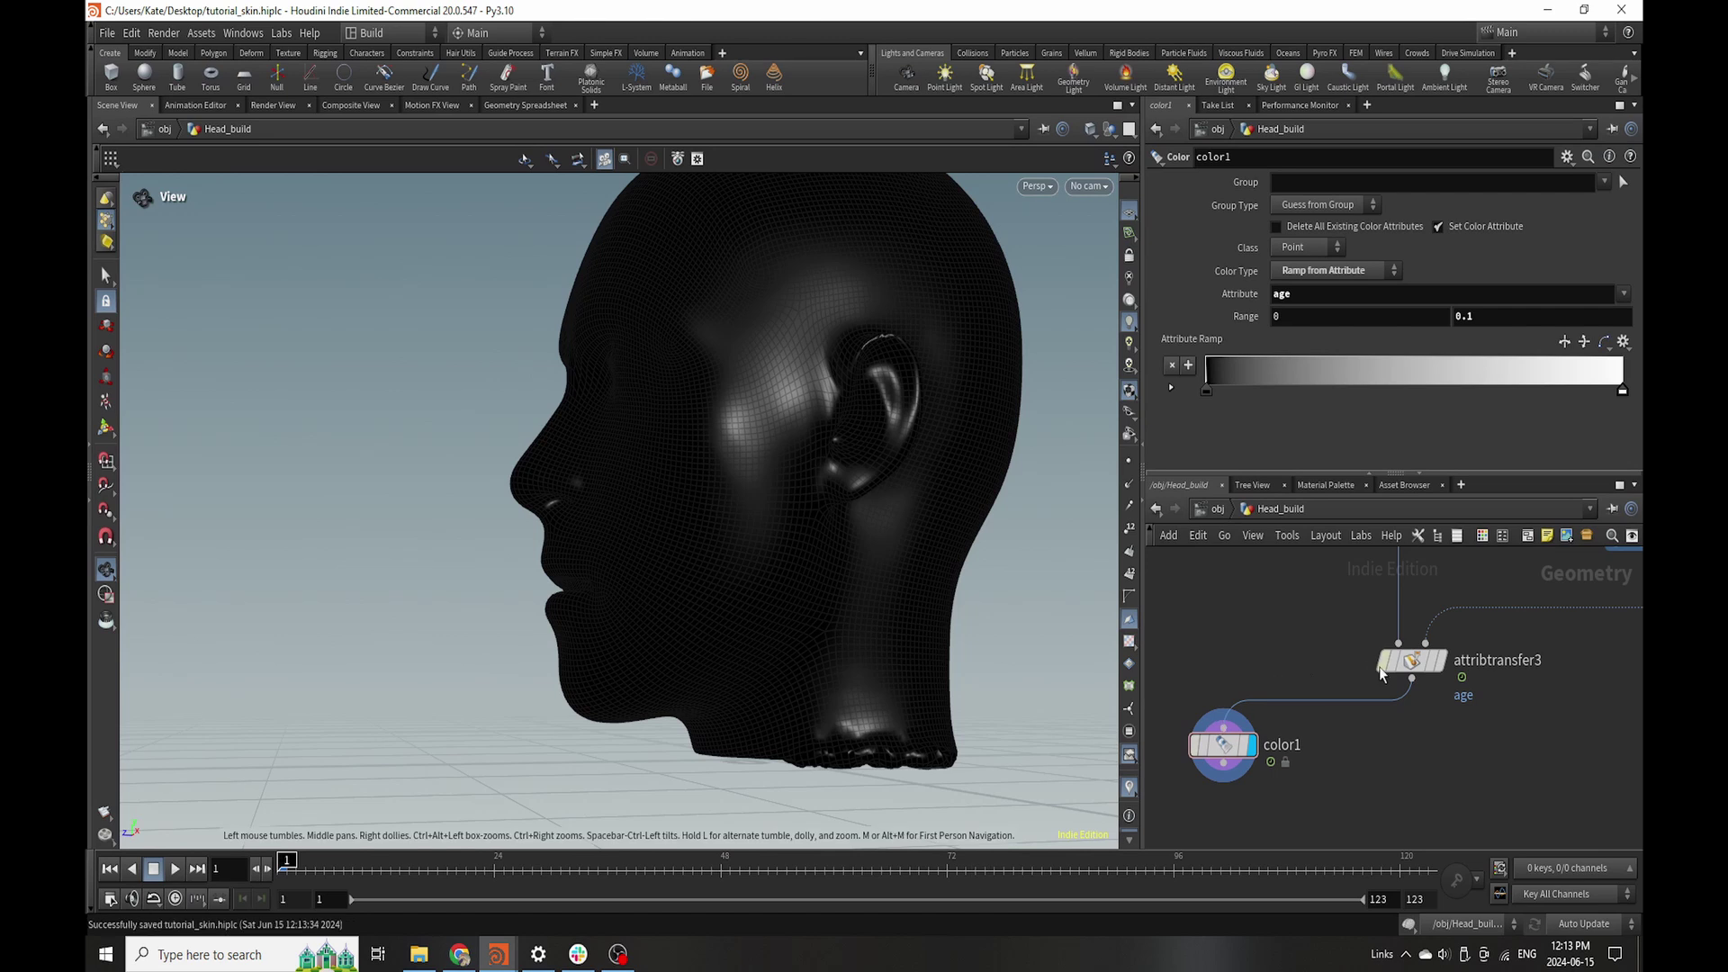
- Set the Distance Threshold of attribtransfer3 to 0.003
click(1411, 661)
click(1295, 379)
text(0.00)
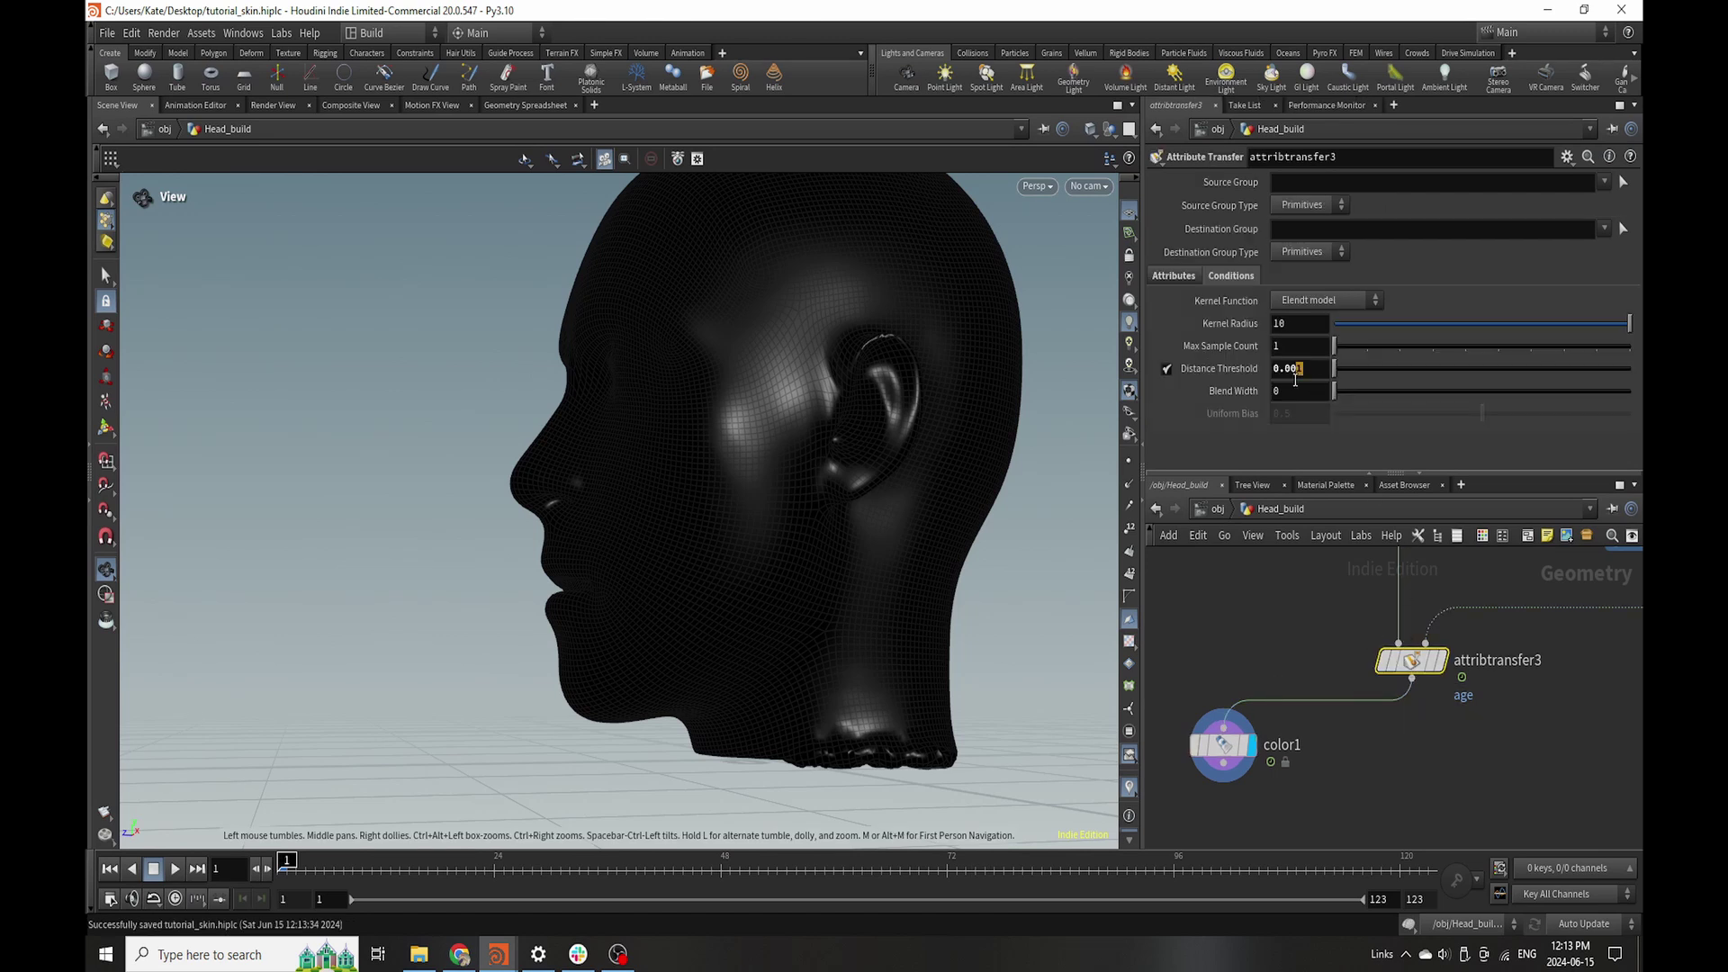
text(3)
key(Return)
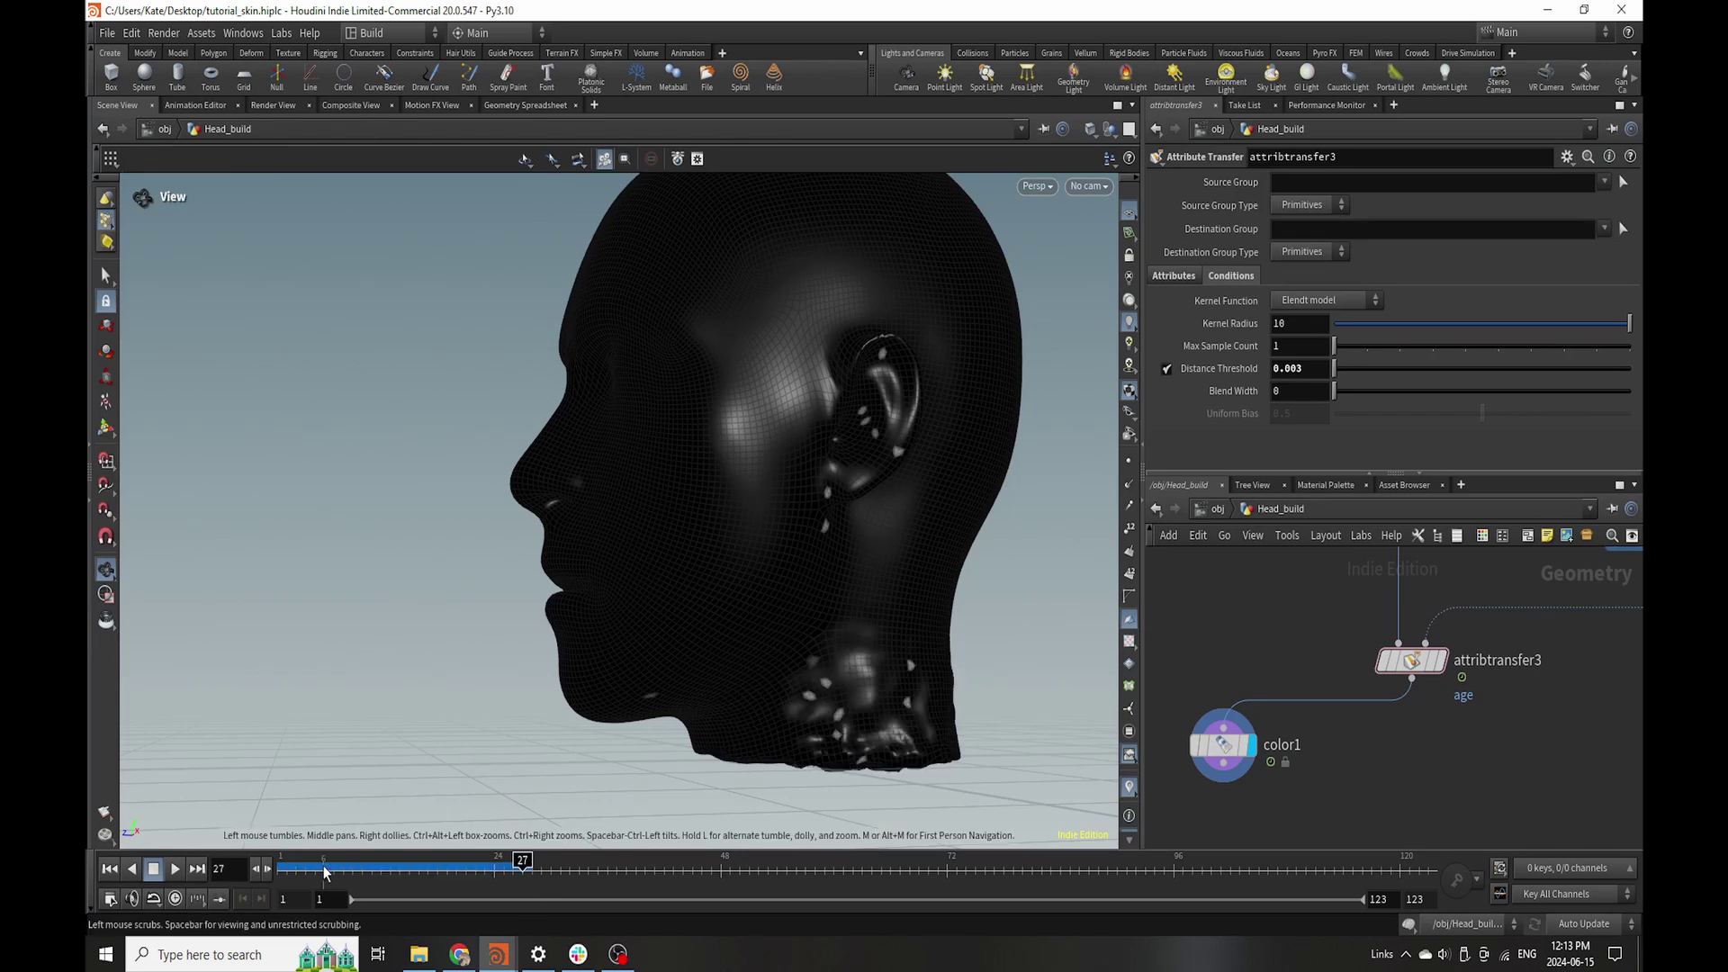
- Scrub the timeline through frame 27 to frame 68 and examine the transferred age spots on the head
click(382, 868)
drag(446, 884, 524, 886)
mouse_move(836, 537)
mouse_down()
mouse_move(775, 563)
mouse_move(667, 567)
mouse_move(813, 525)
mouse_move(826, 411)
mouse_move(864, 540)
mouse_move(852, 571)
mouse_move(828, 455)
mouse_move(861, 535)
mouse_move(861, 519)
mouse_up()
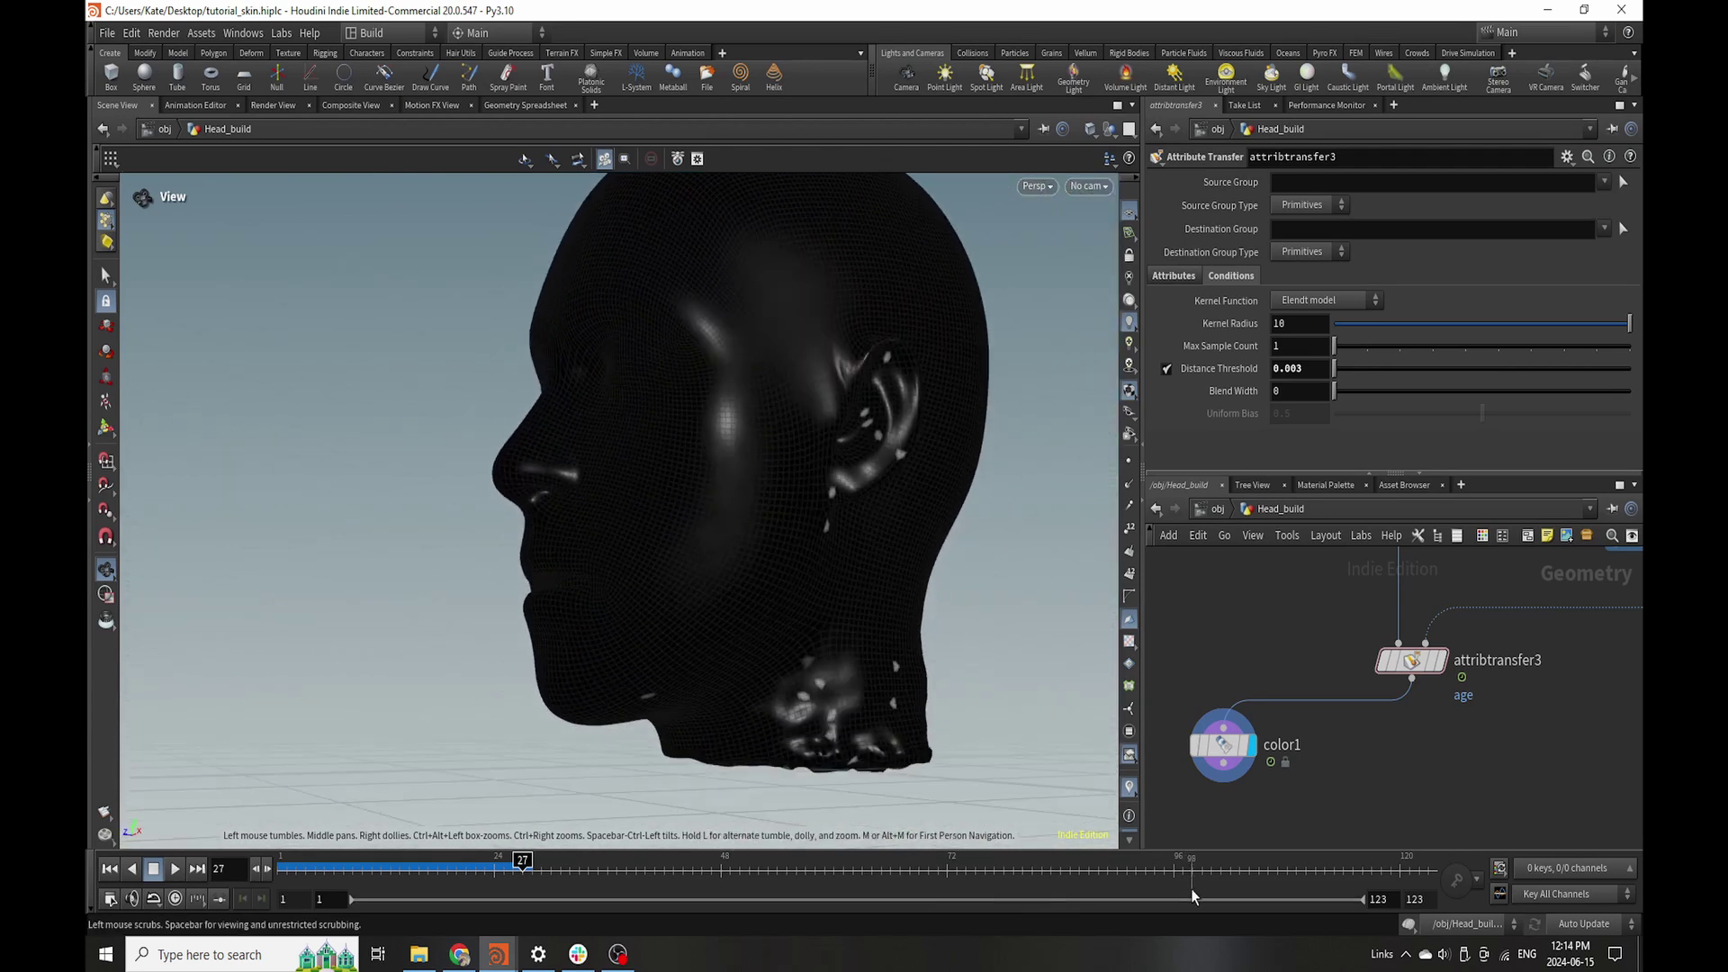
click(909, 873)
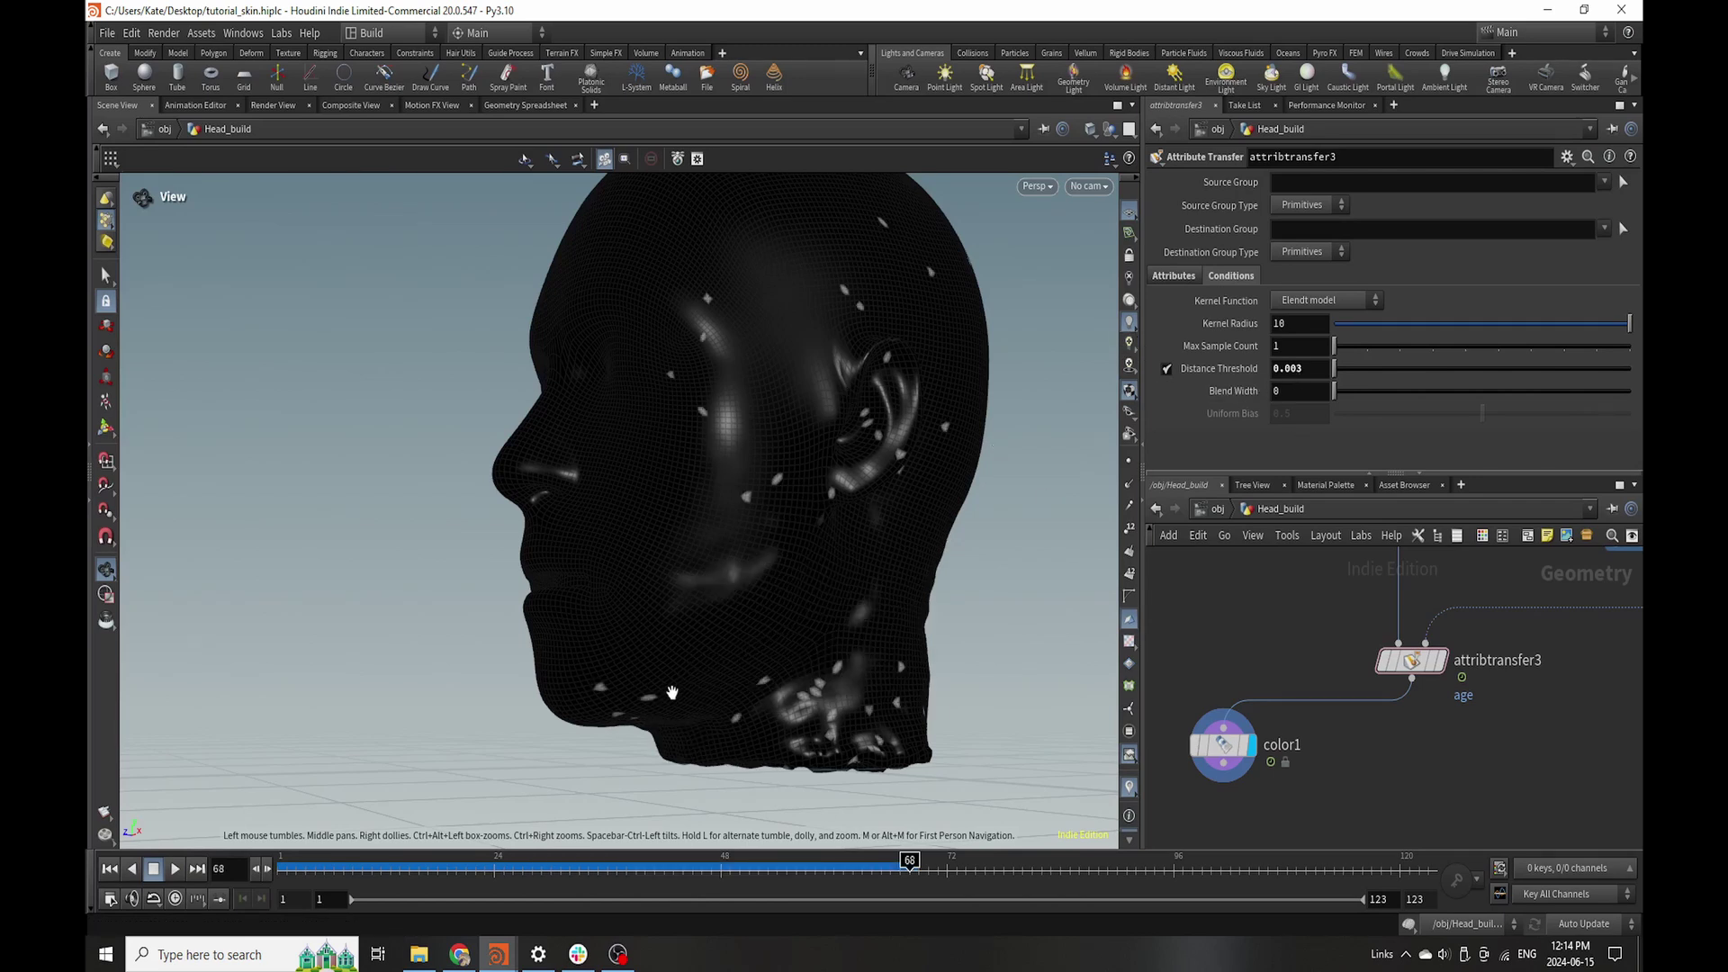
mouse_move(672, 694)
mouse_down()
mouse_move(747, 510)
mouse_move(475, 619)
mouse_move(478, 486)
mouse_move(559, 602)
mouse_move(818, 702)
mouse_move(642, 702)
mouse_move(661, 700)
mouse_up()
- Raise the Distance Threshold of attribtransfer3 to 0.005 and finally 0.006
click(1299, 369)
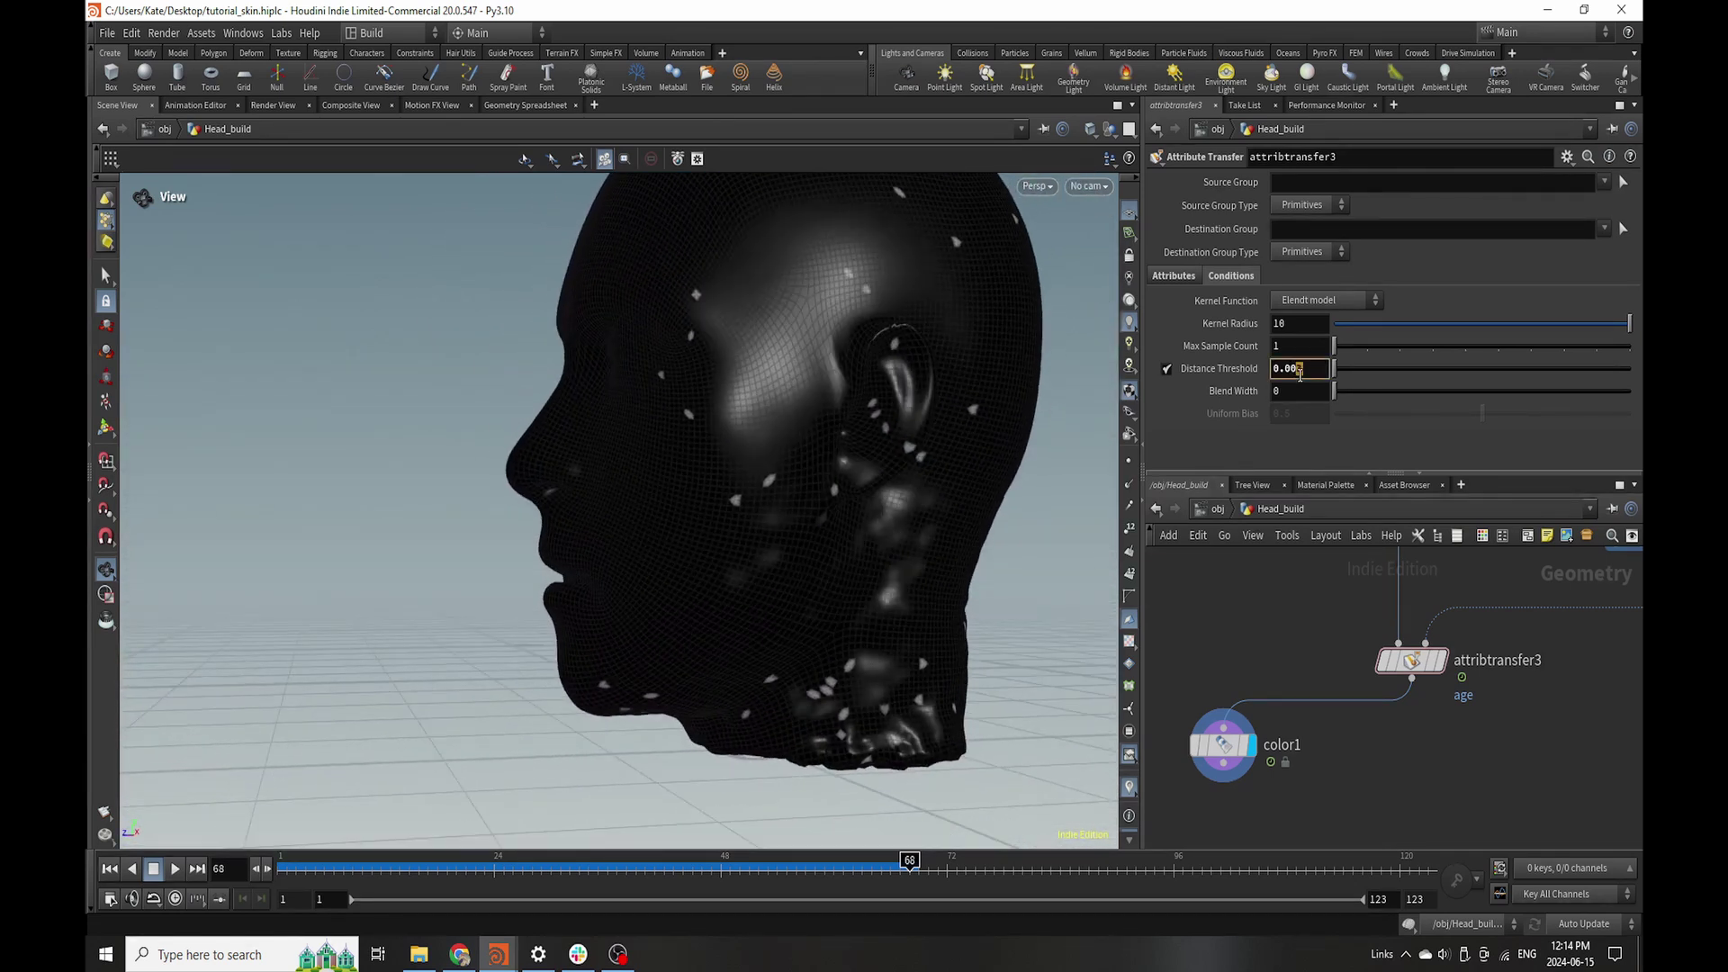
click(1430, 783)
mouse_move(812, 580)
mouse_down()
mouse_move(744, 578)
mouse_move(837, 556)
mouse_up()
click(1288, 396)
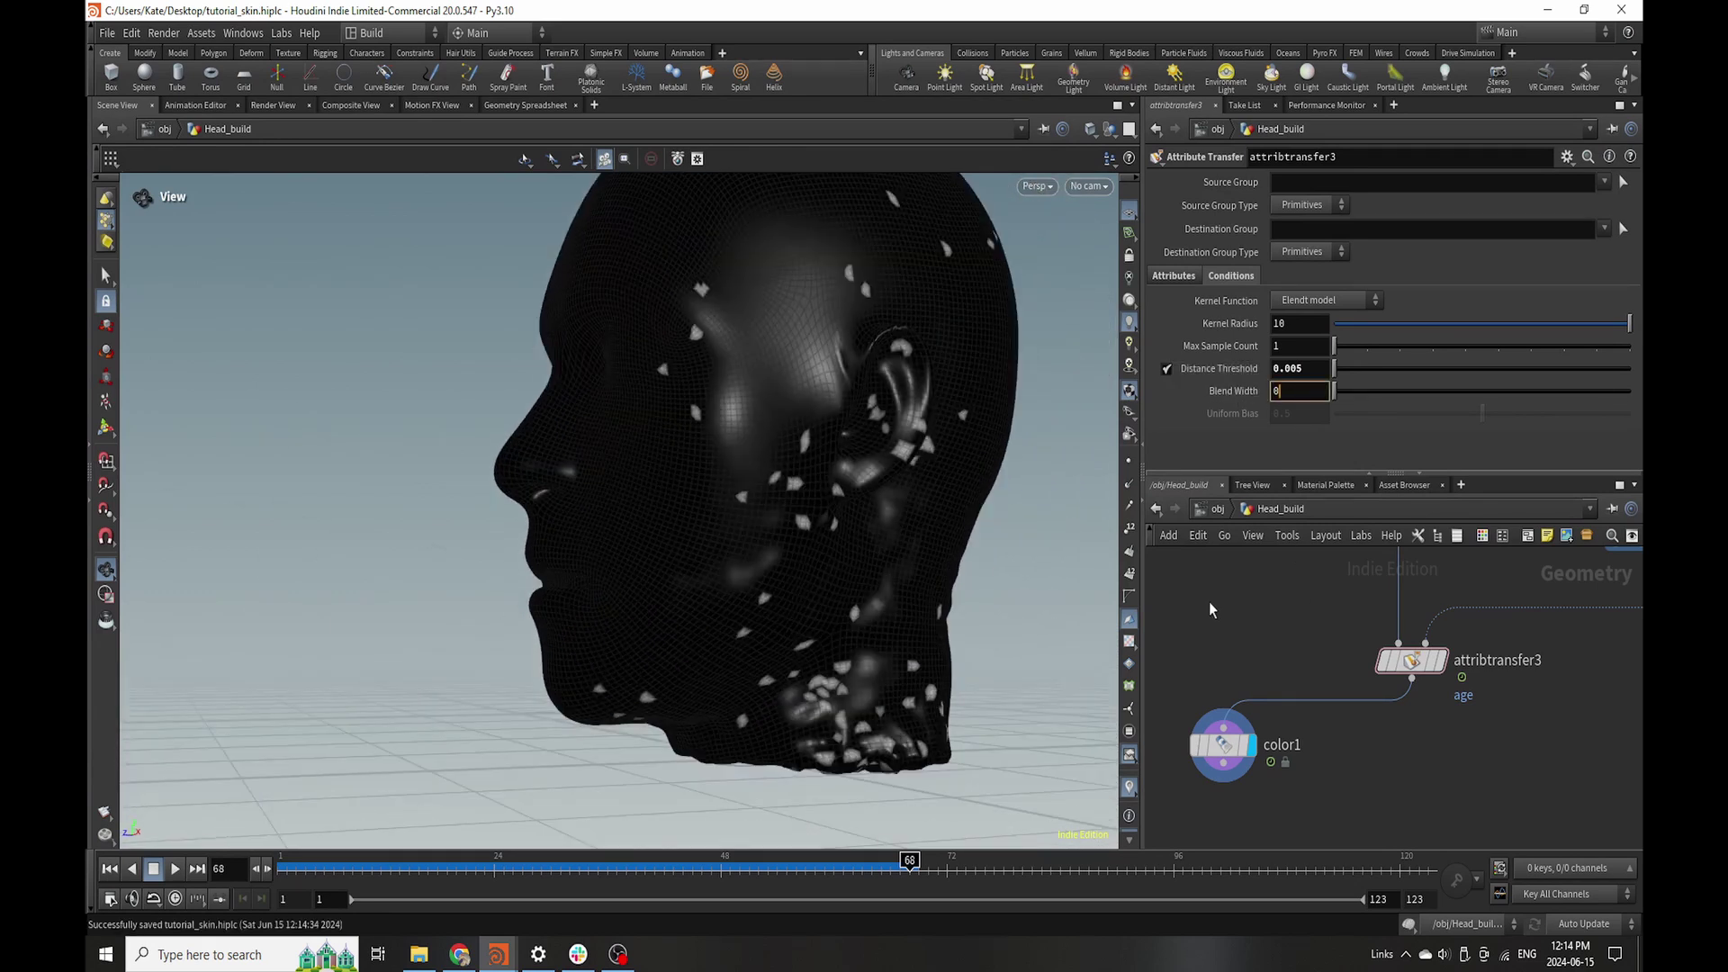
key(Return)
text(6)
key(Return)
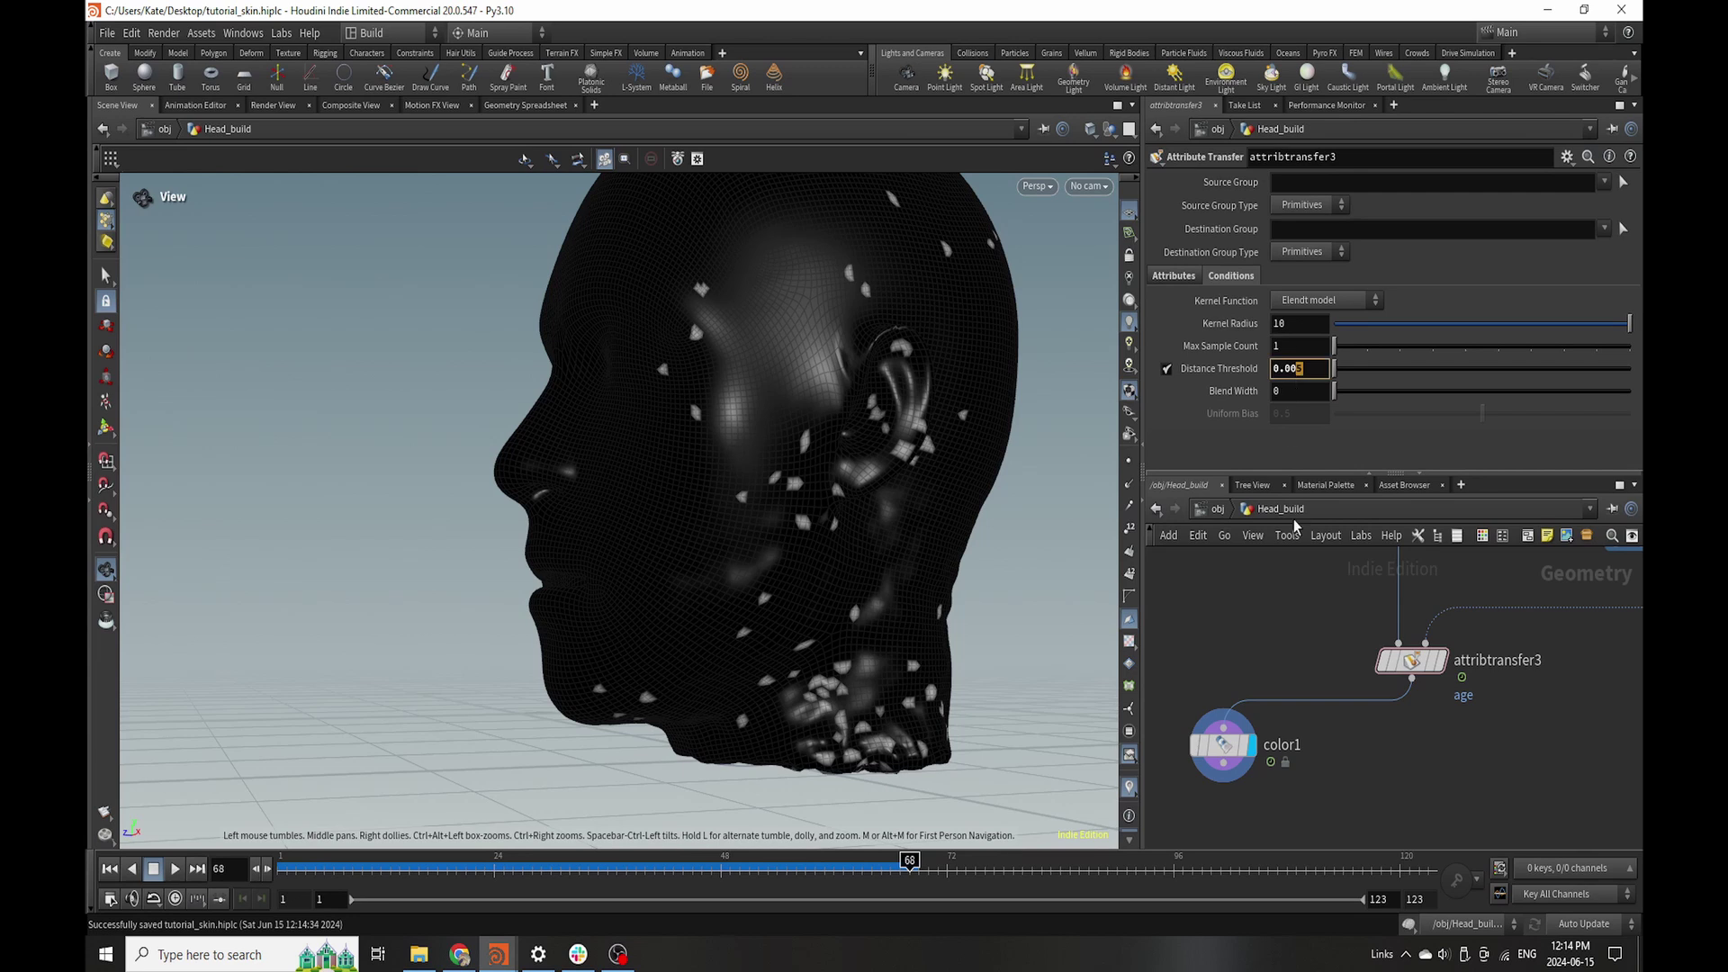
- Insert an Attribute Blur node between attribtransfer3 and color1
drag(842, 633, 677, 448)
key(Tab)
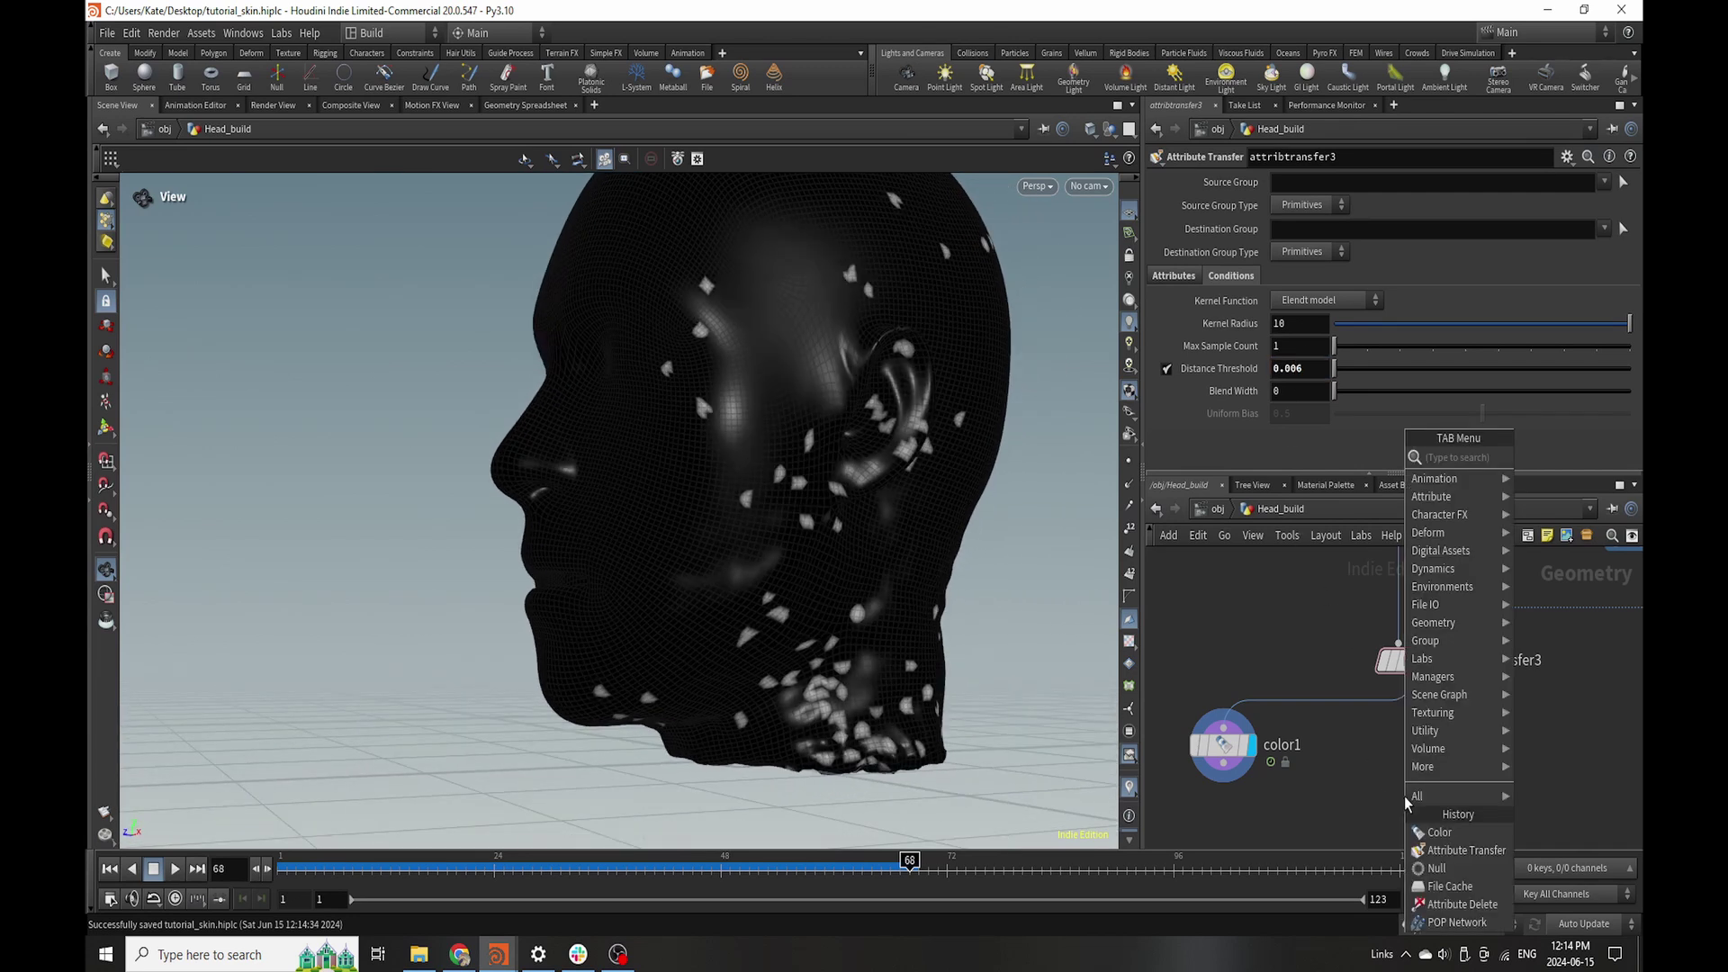
text(attr)
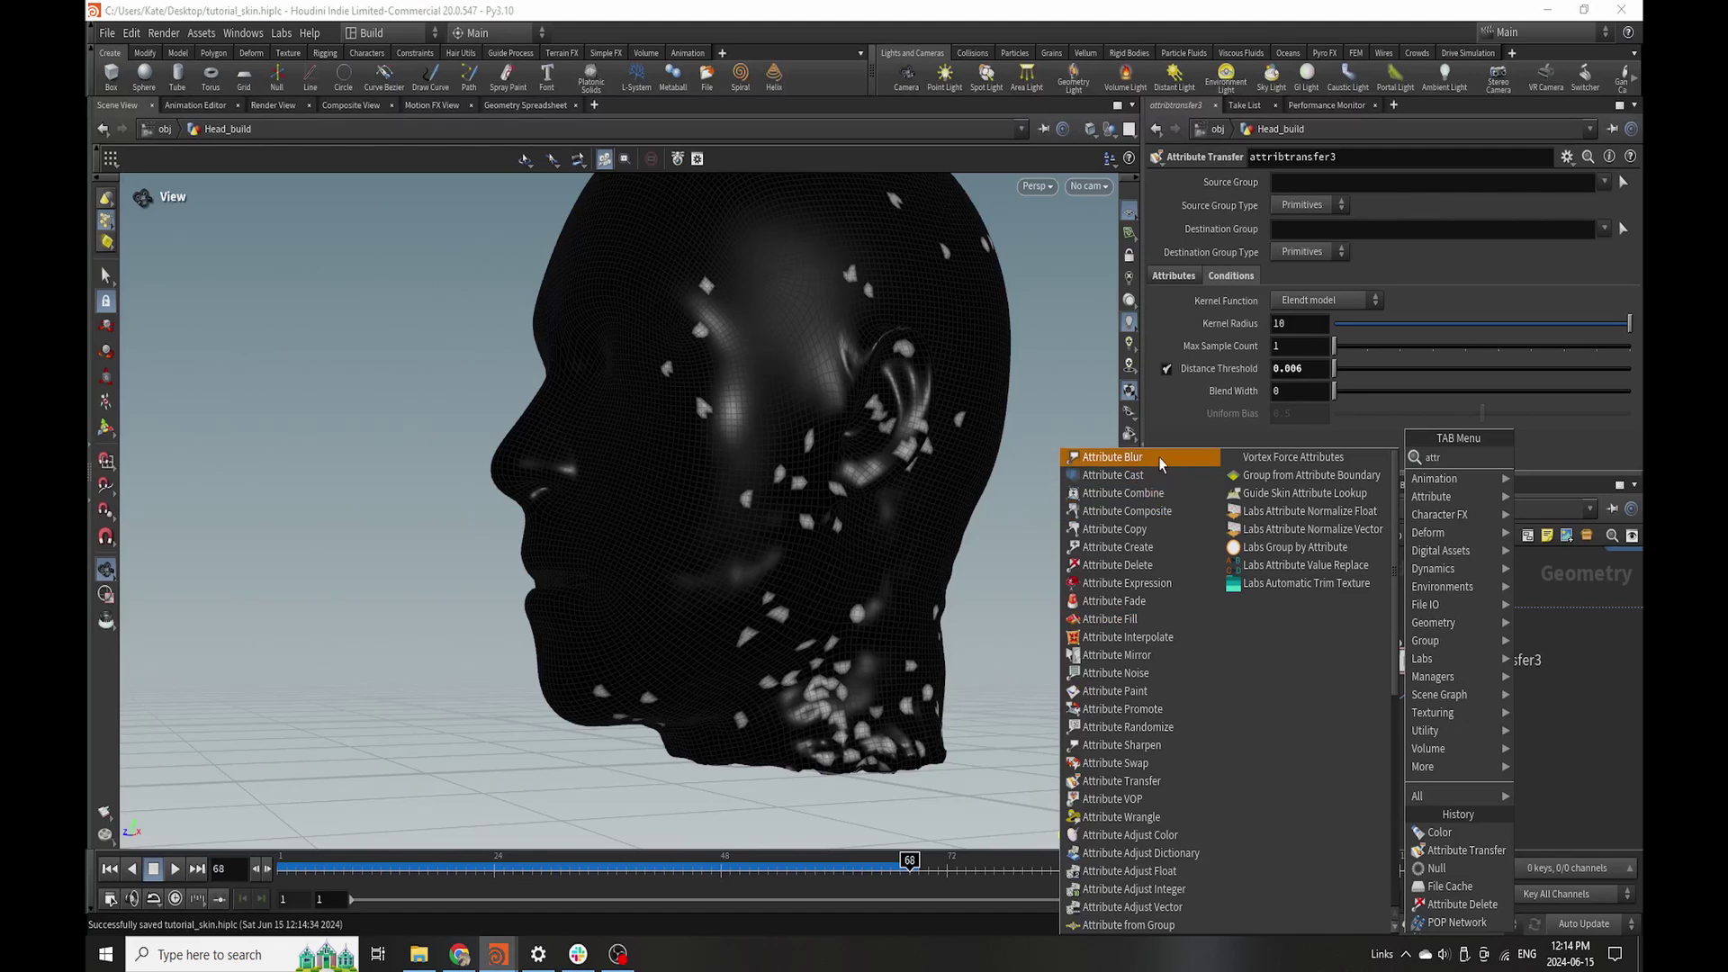
click(1159, 464)
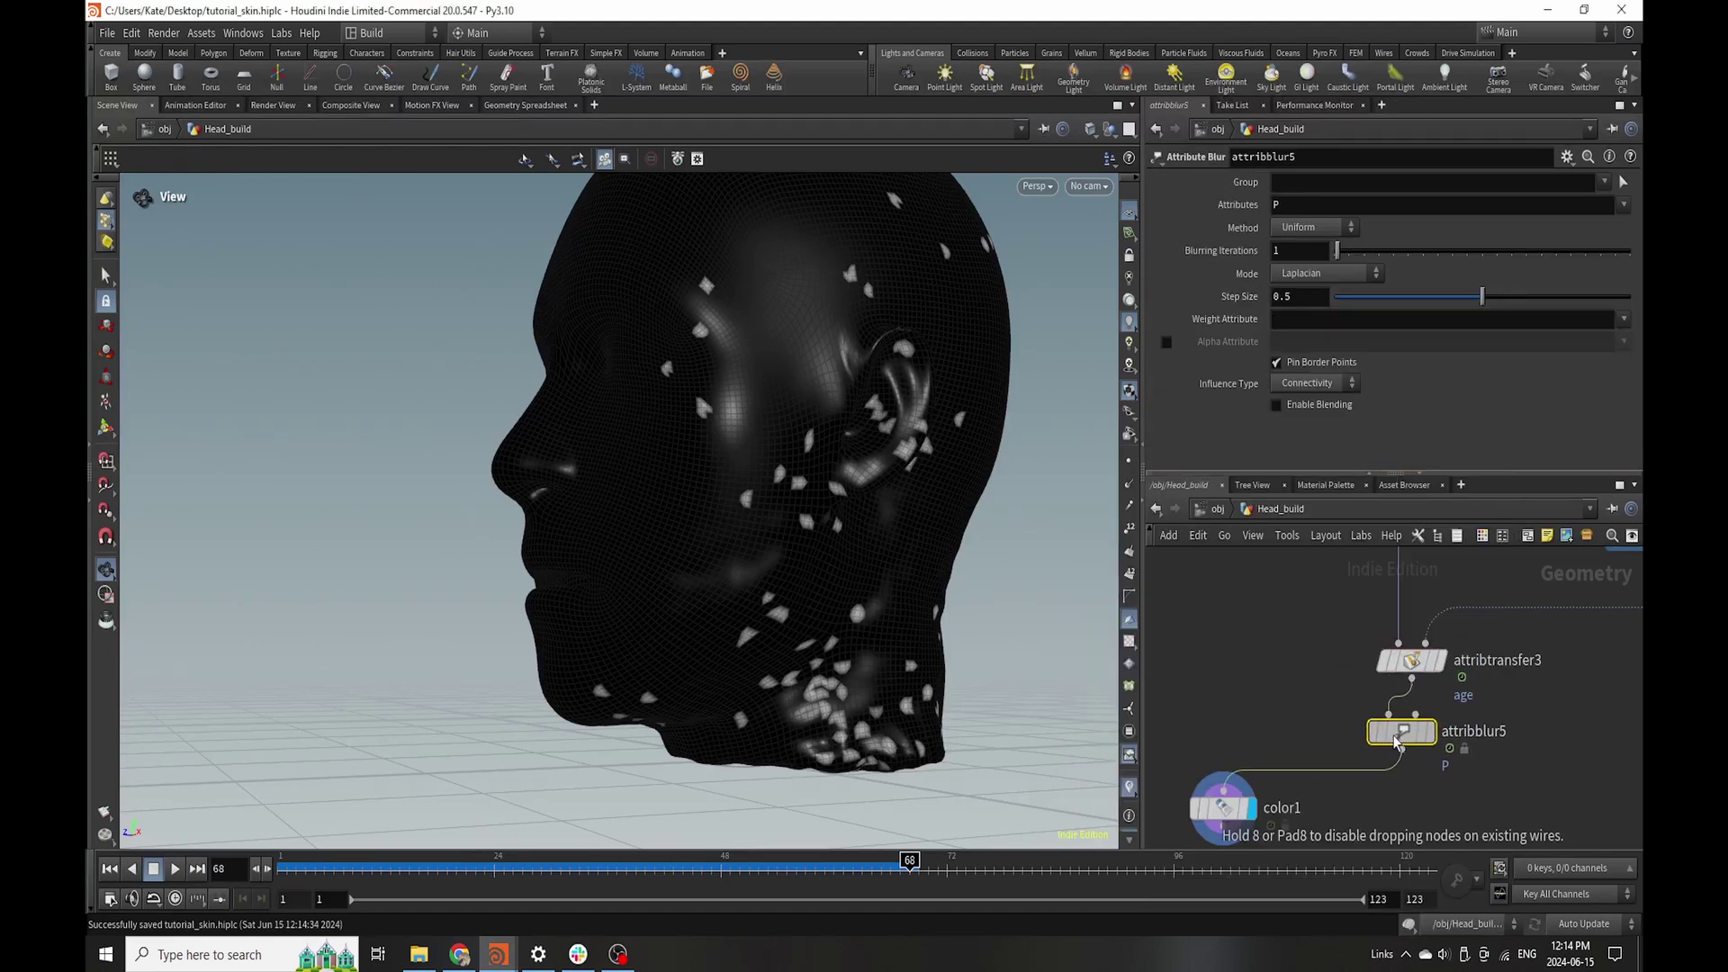
- Set attribblur5 to blur the age attribute and lower its Step Size to 0.036
drag(1397, 739, 1408, 738)
drag(1292, 207, 1182, 214)
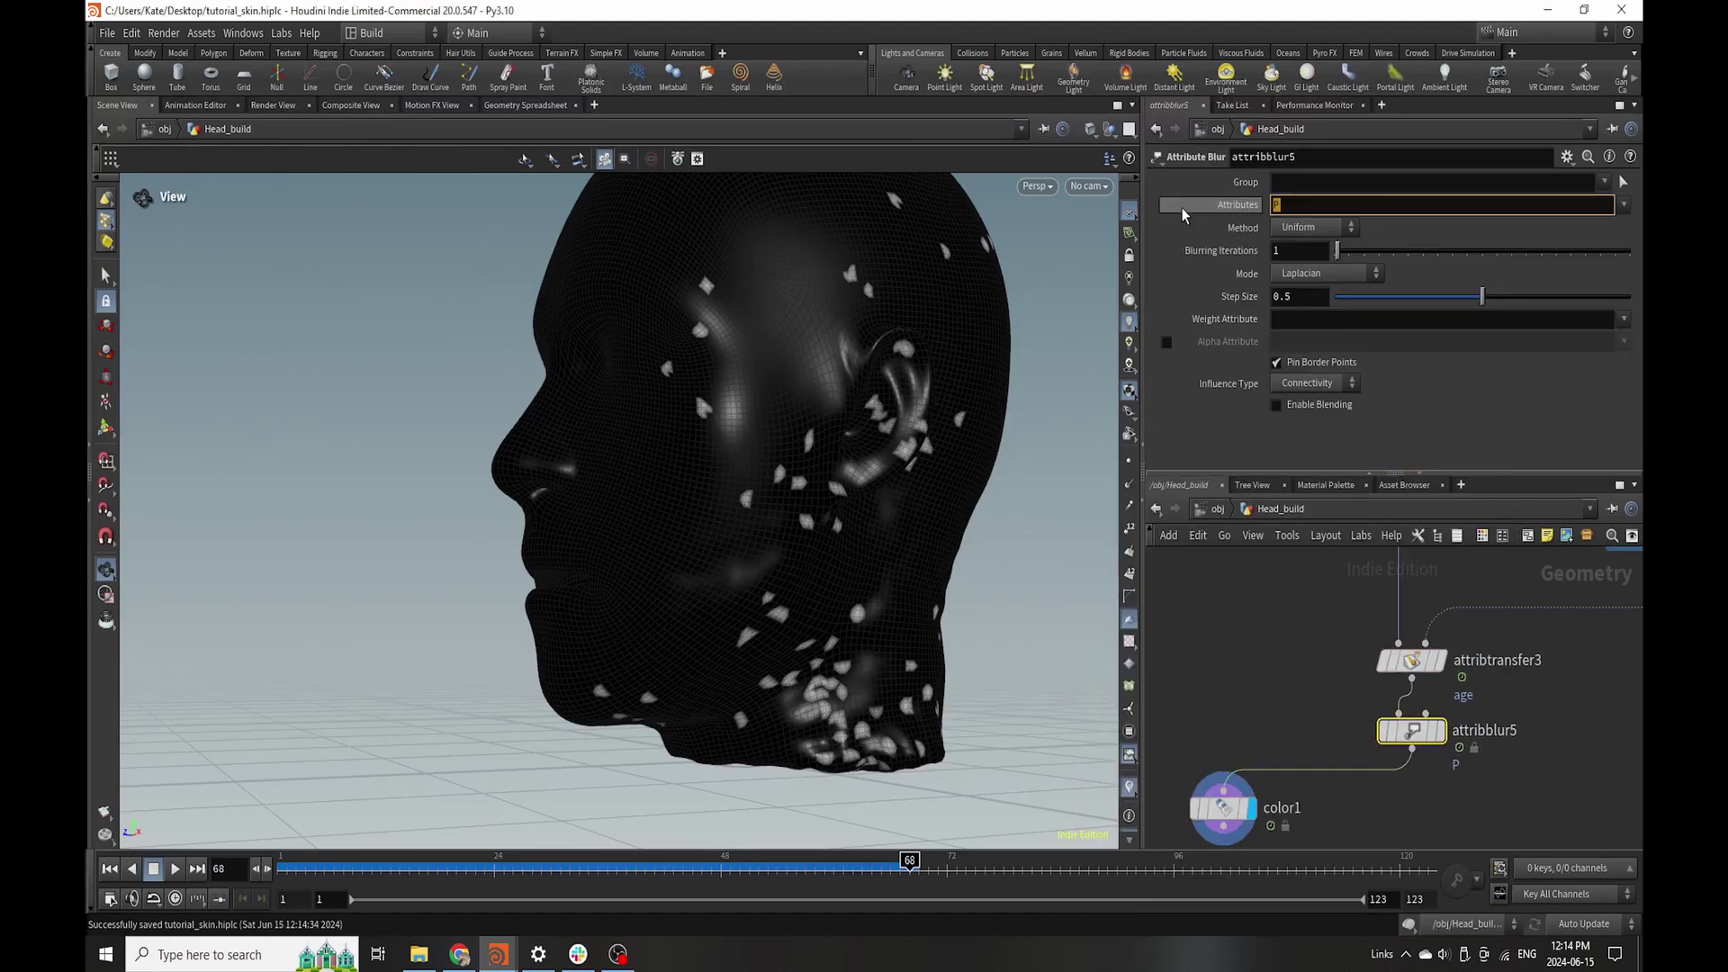
text(age)
key(Return)
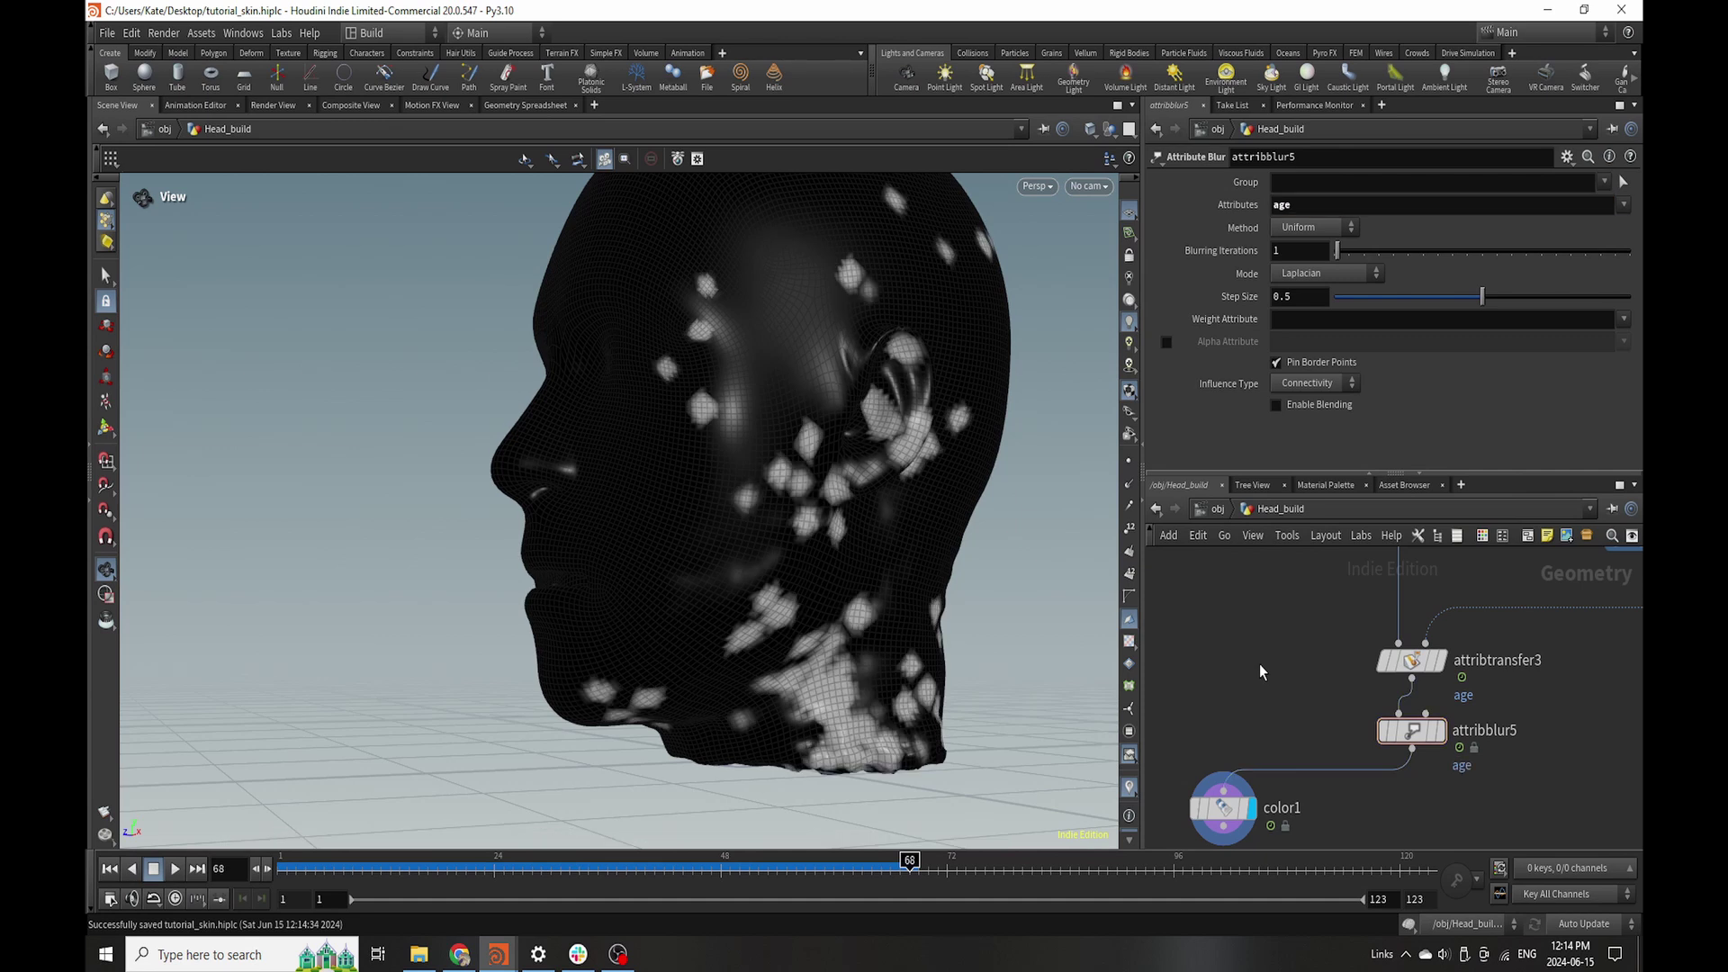
drag(1482, 296, 1345, 306)
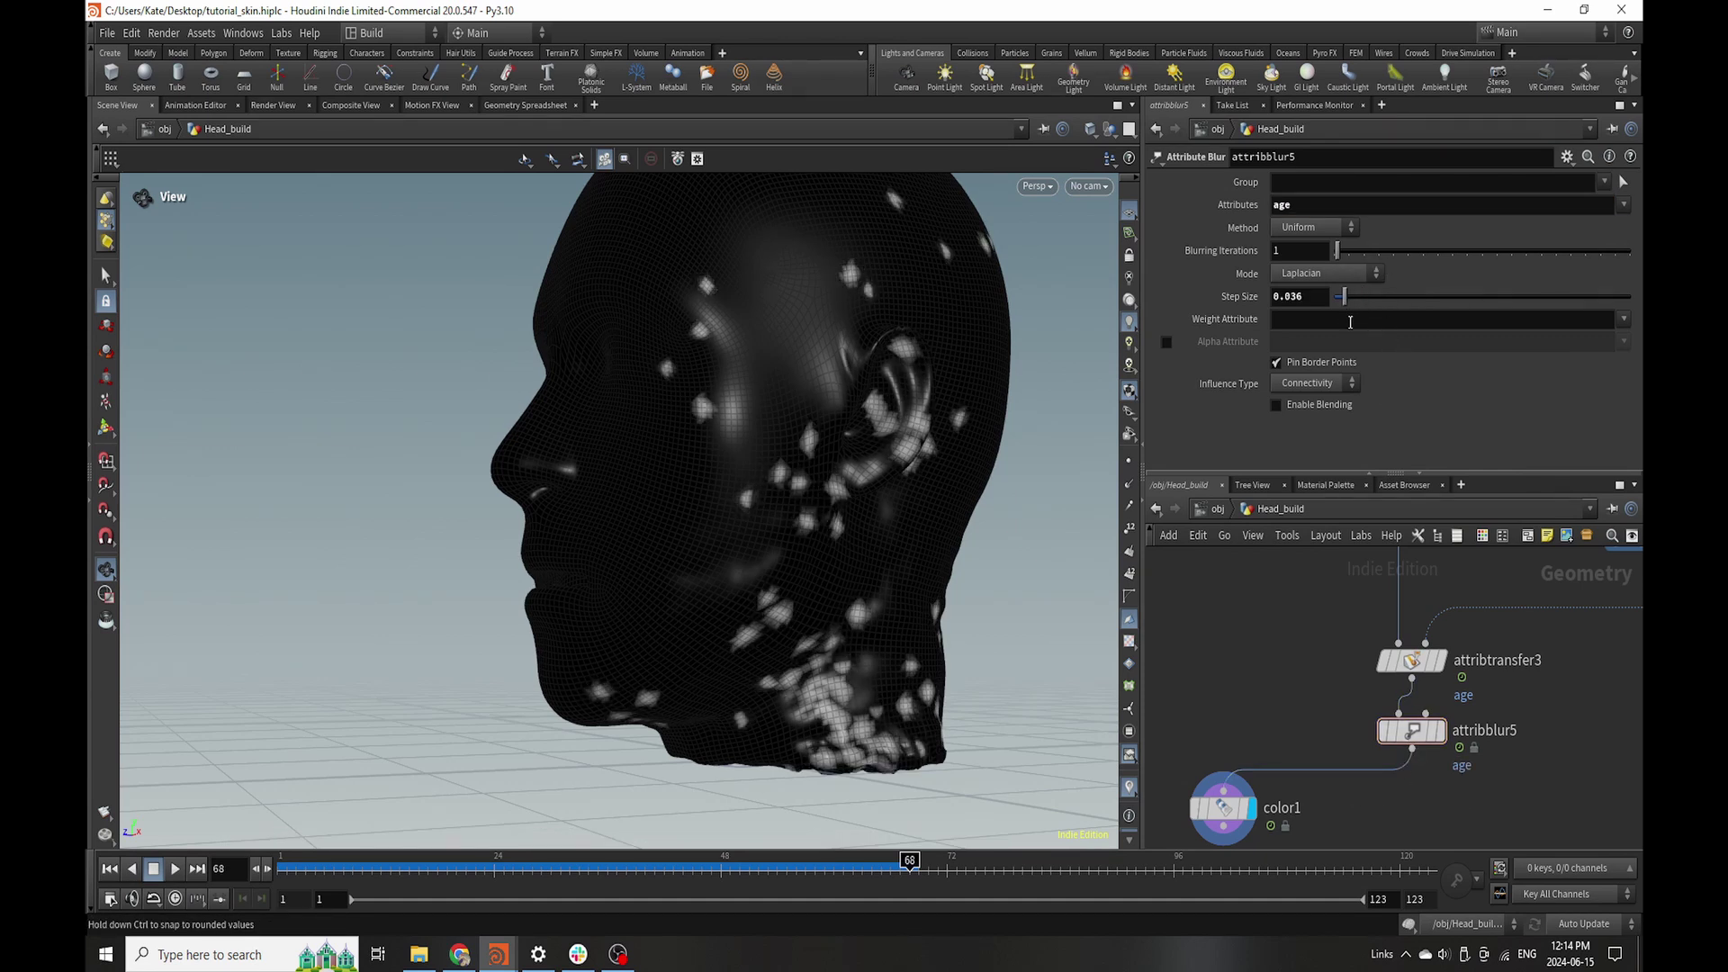
- Set the Distance Threshold of attribtransfer3 to 0.0045 and check the spots on the head
drag(804, 447, 991, 569)
drag(790, 621, 924, 630)
click(1413, 660)
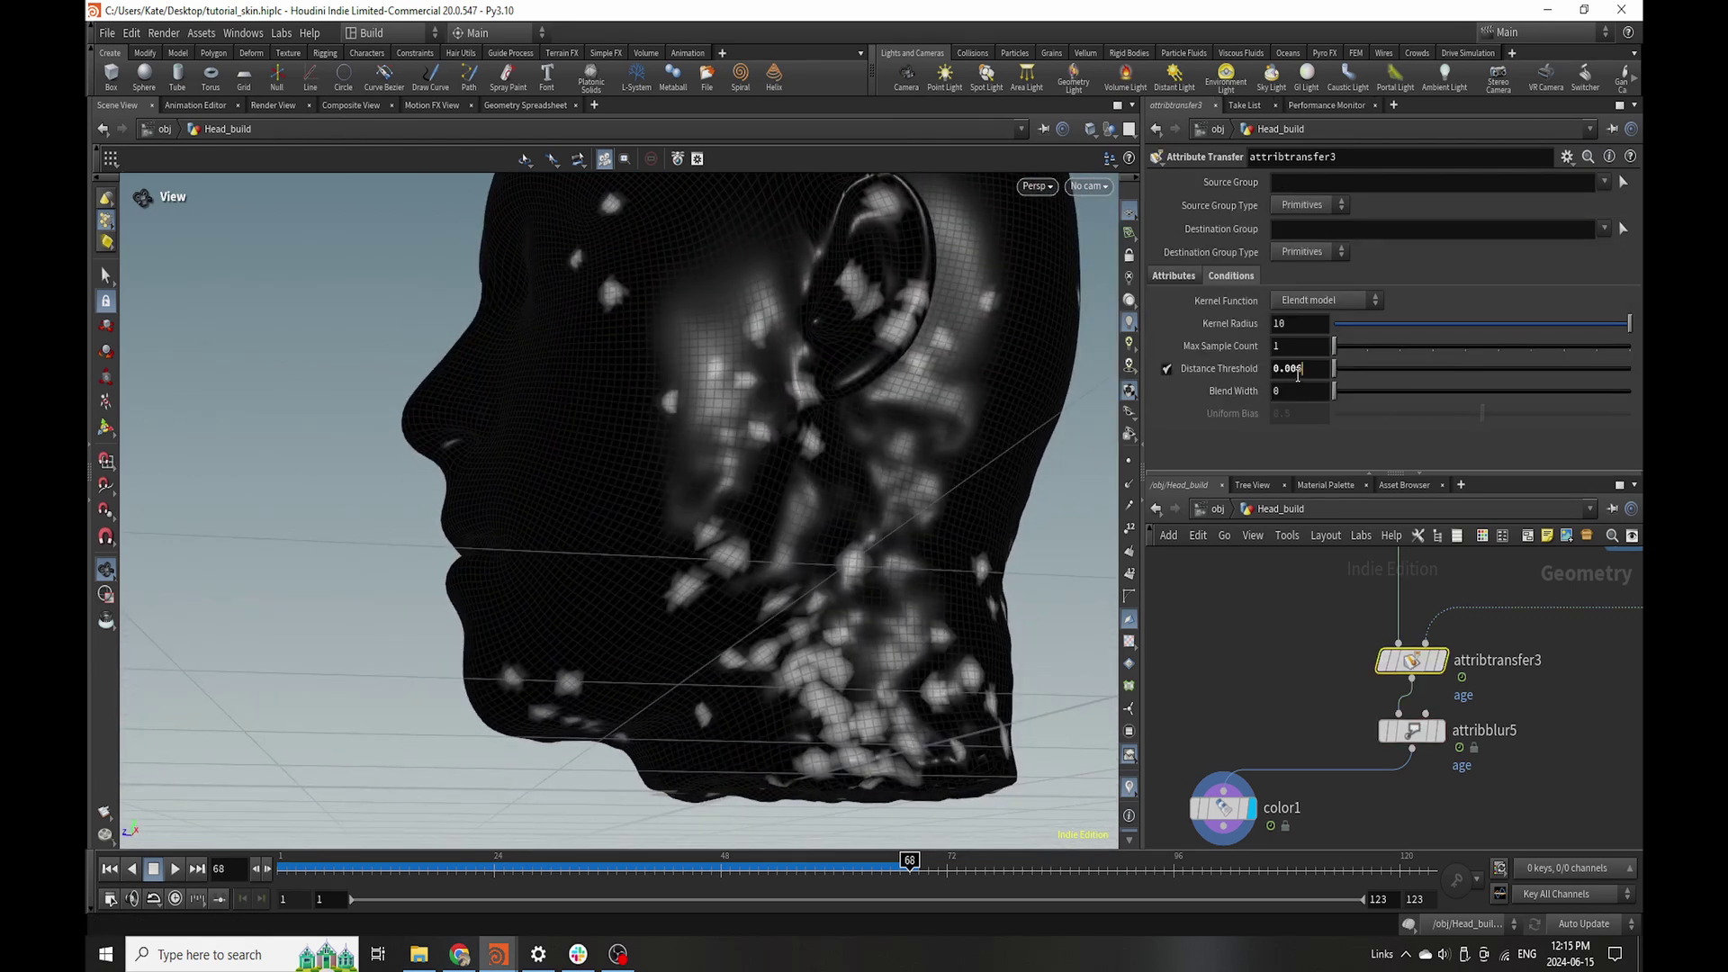
drag(1302, 369, 1294, 369)
text(45)
key(Return)
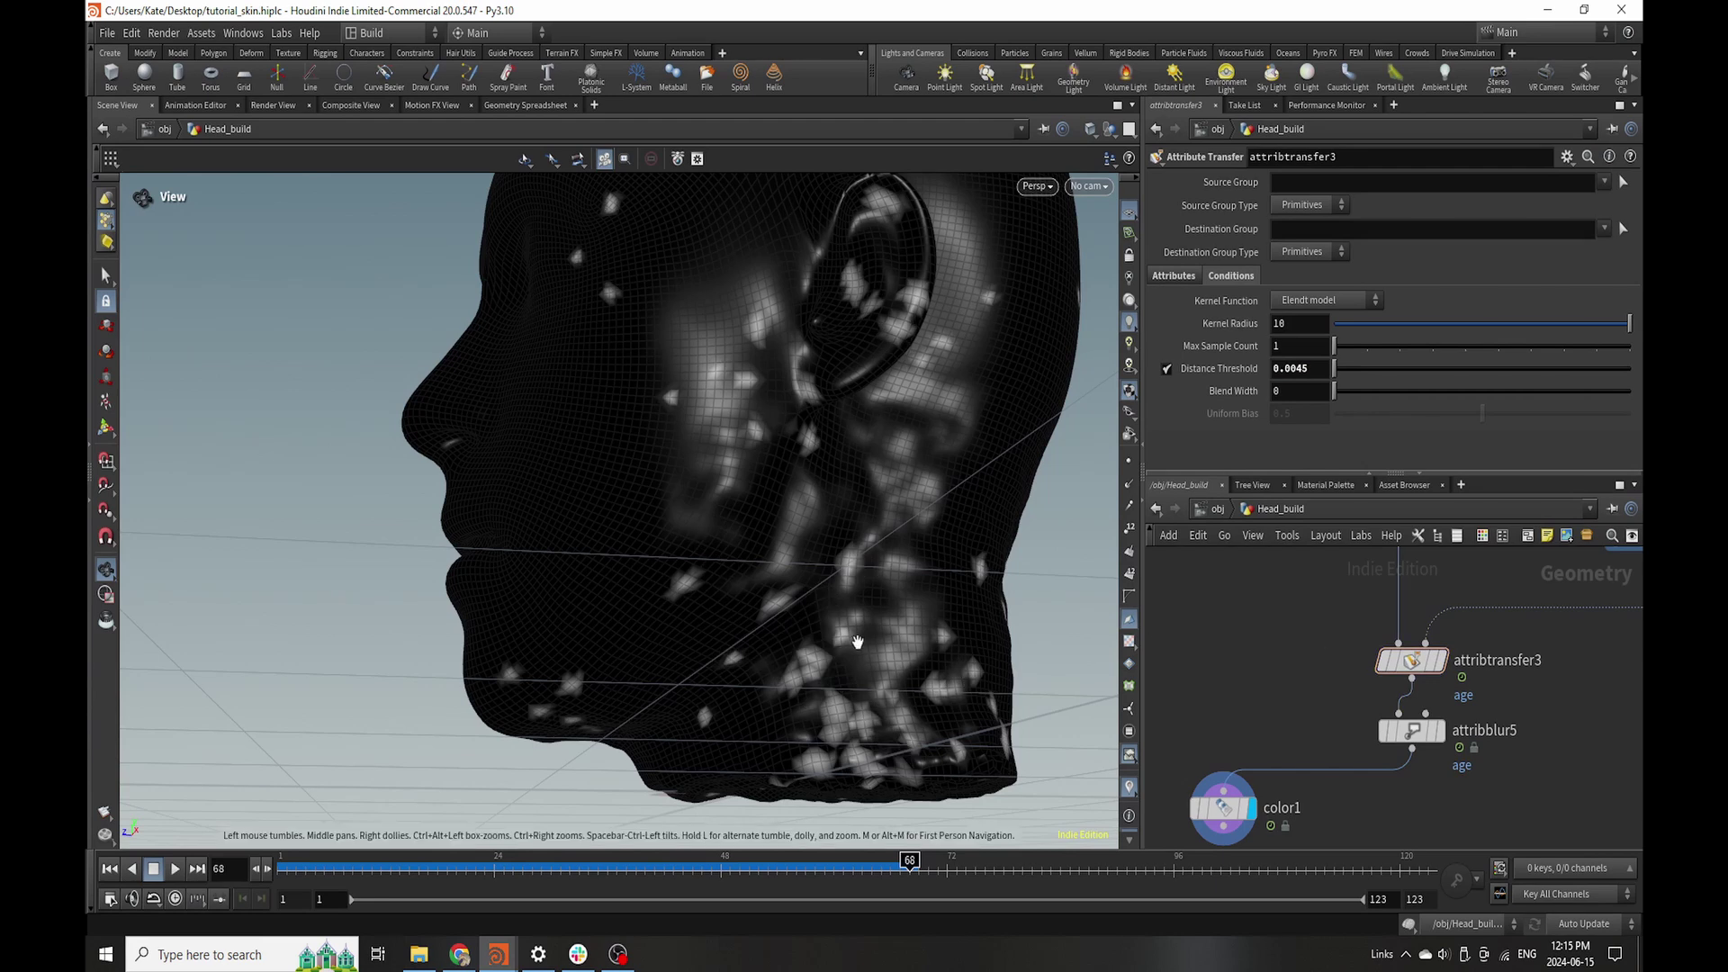
drag(841, 617, 960, 675)
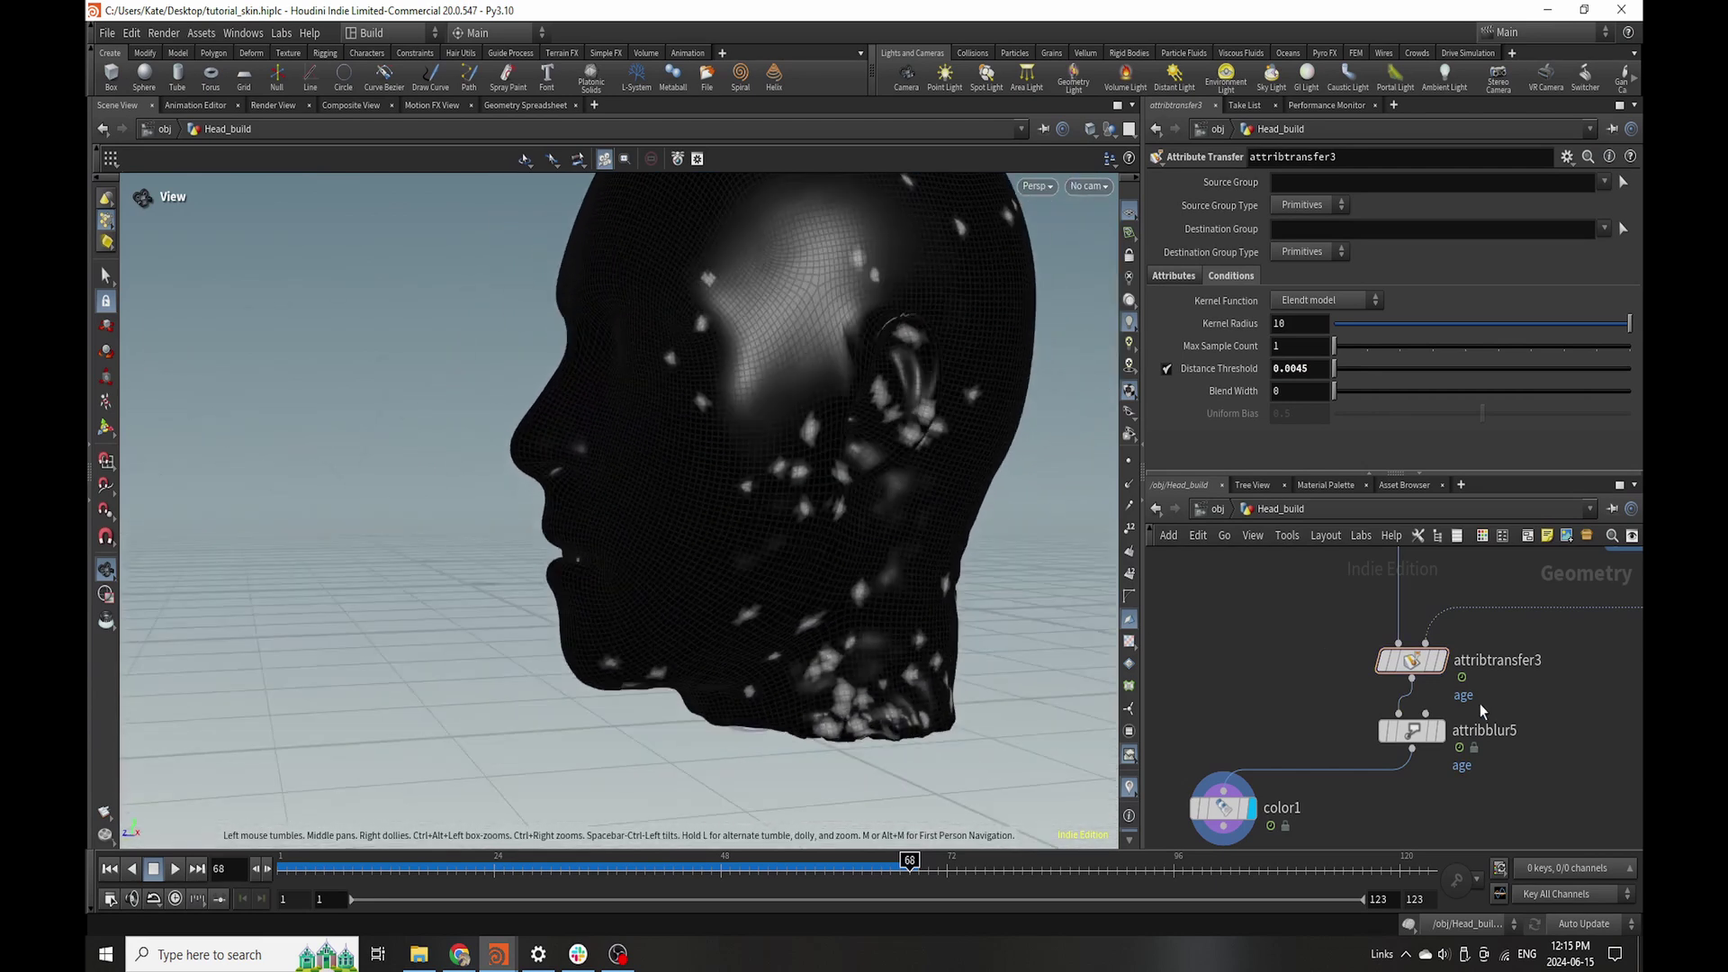
drag(980, 603, 936, 630)
- Set the Const. Birth Rate of source_first_input inside popnet to 76
scroll(1403, 827, down, 5)
scroll(1539, 743, up, 2)
scroll(1540, 741, up, 4)
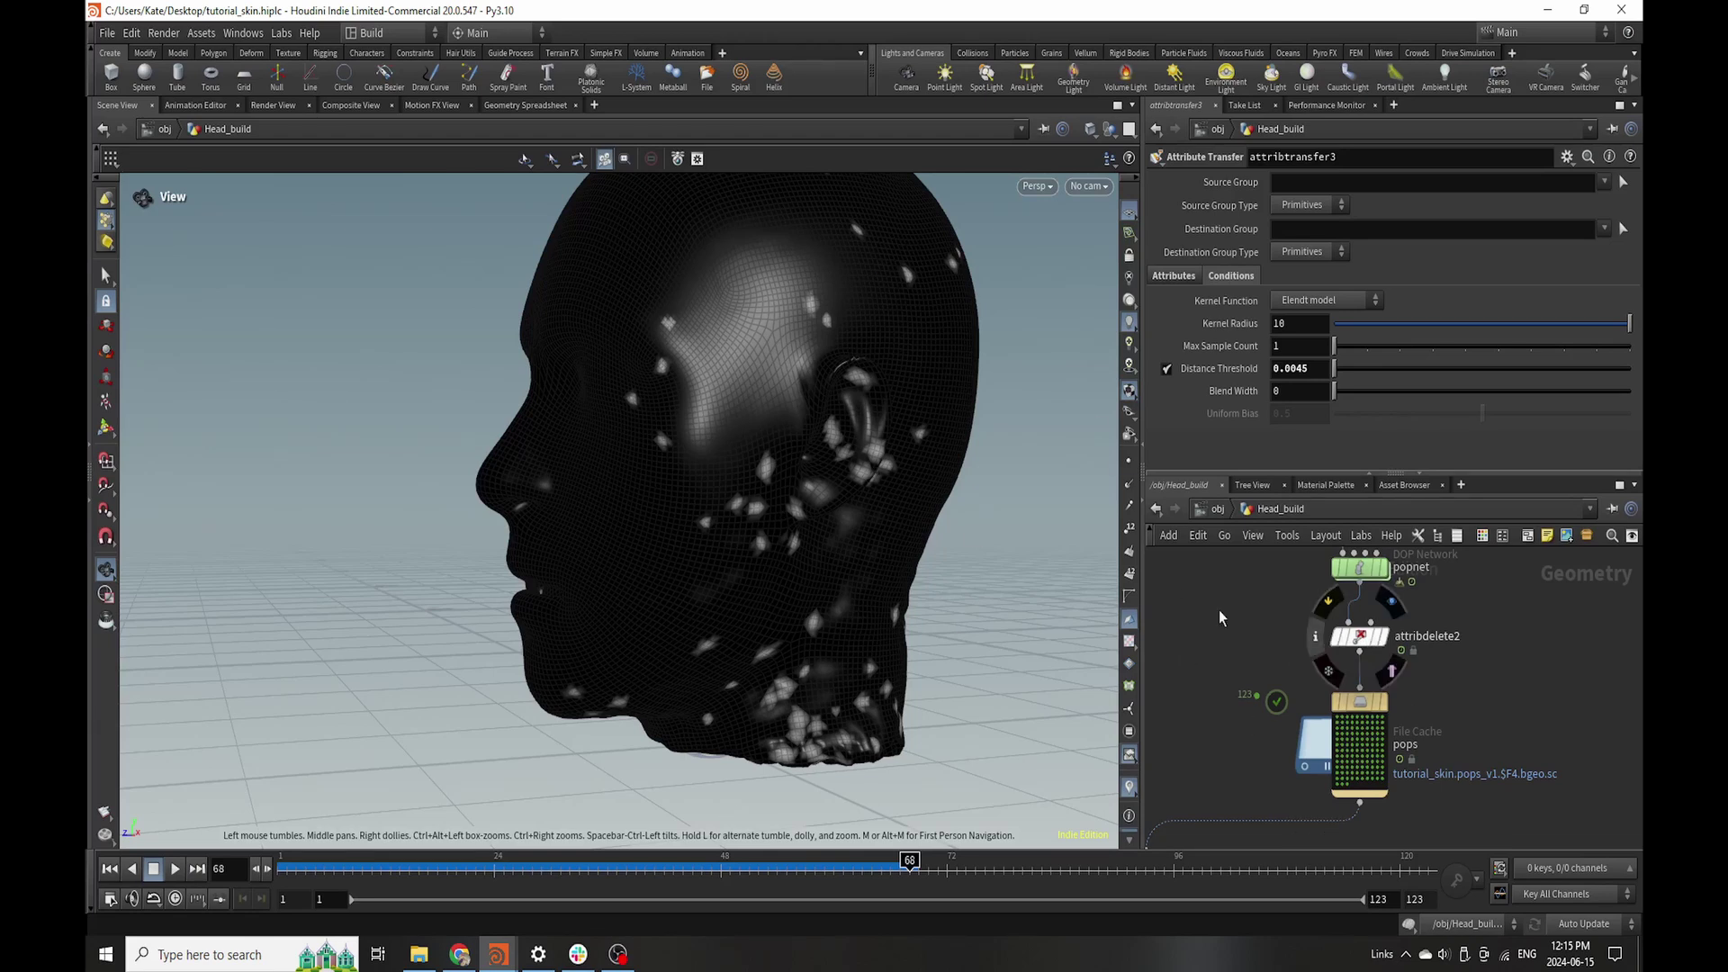
double_click(1359, 569)
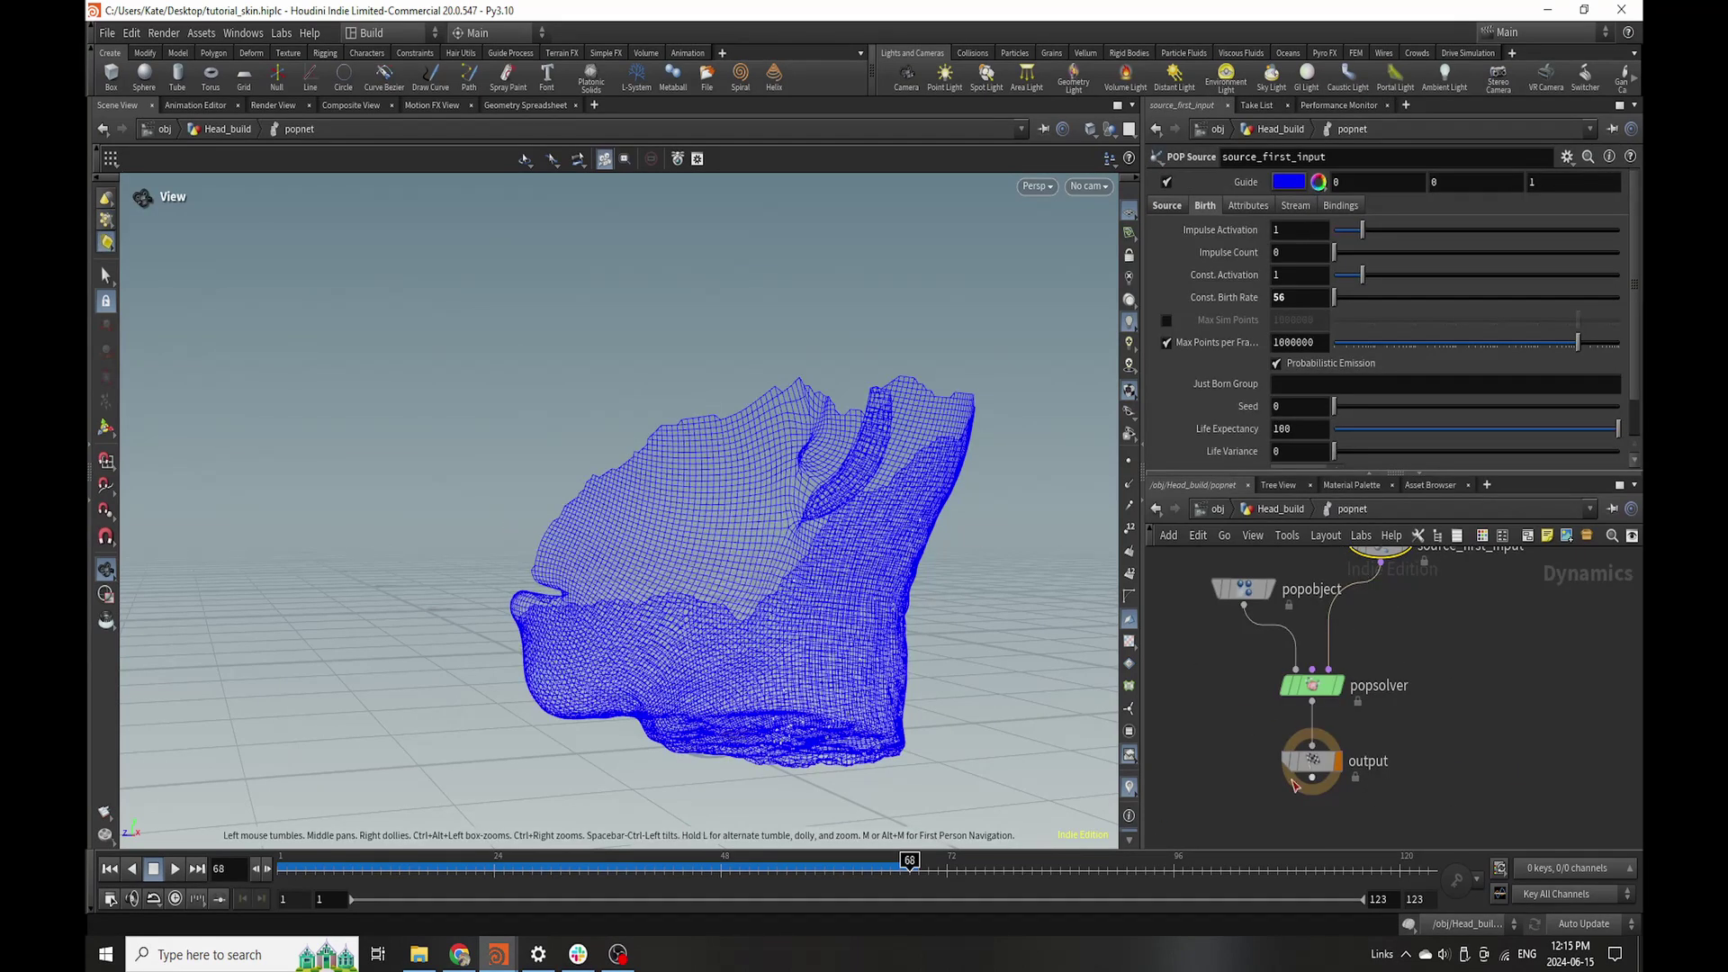
middle_drag(1366, 576, 1315, 734)
drag(1303, 298, 1099, 317)
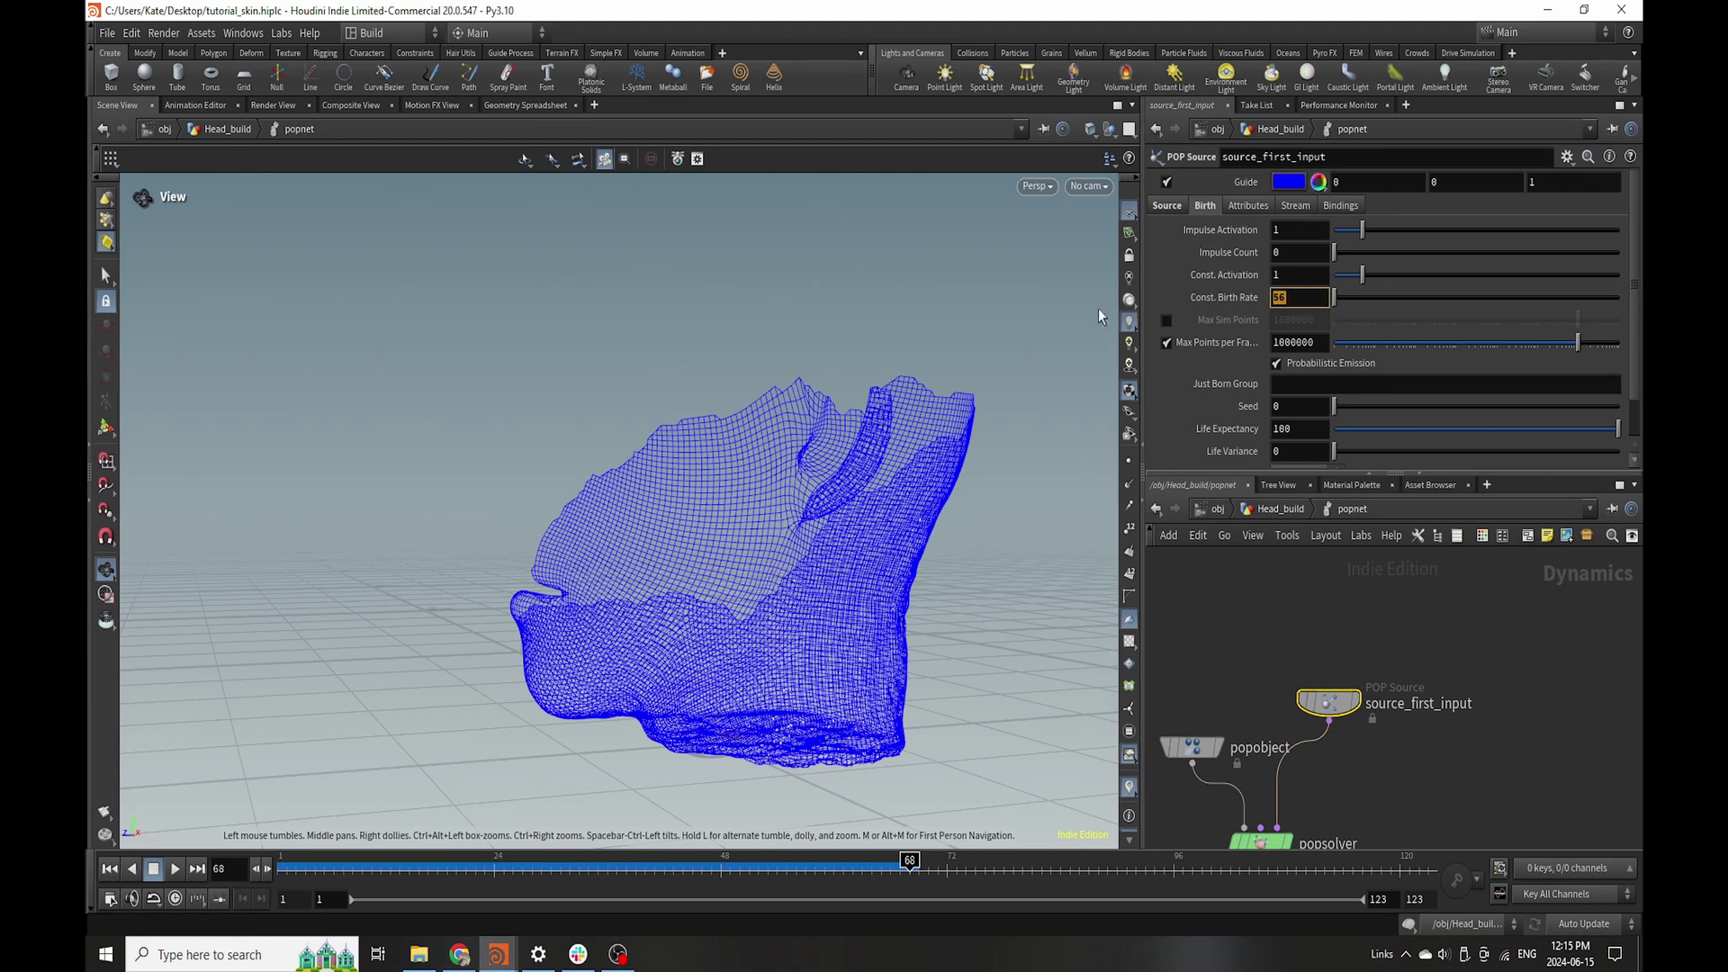
text(76)
key(Return)
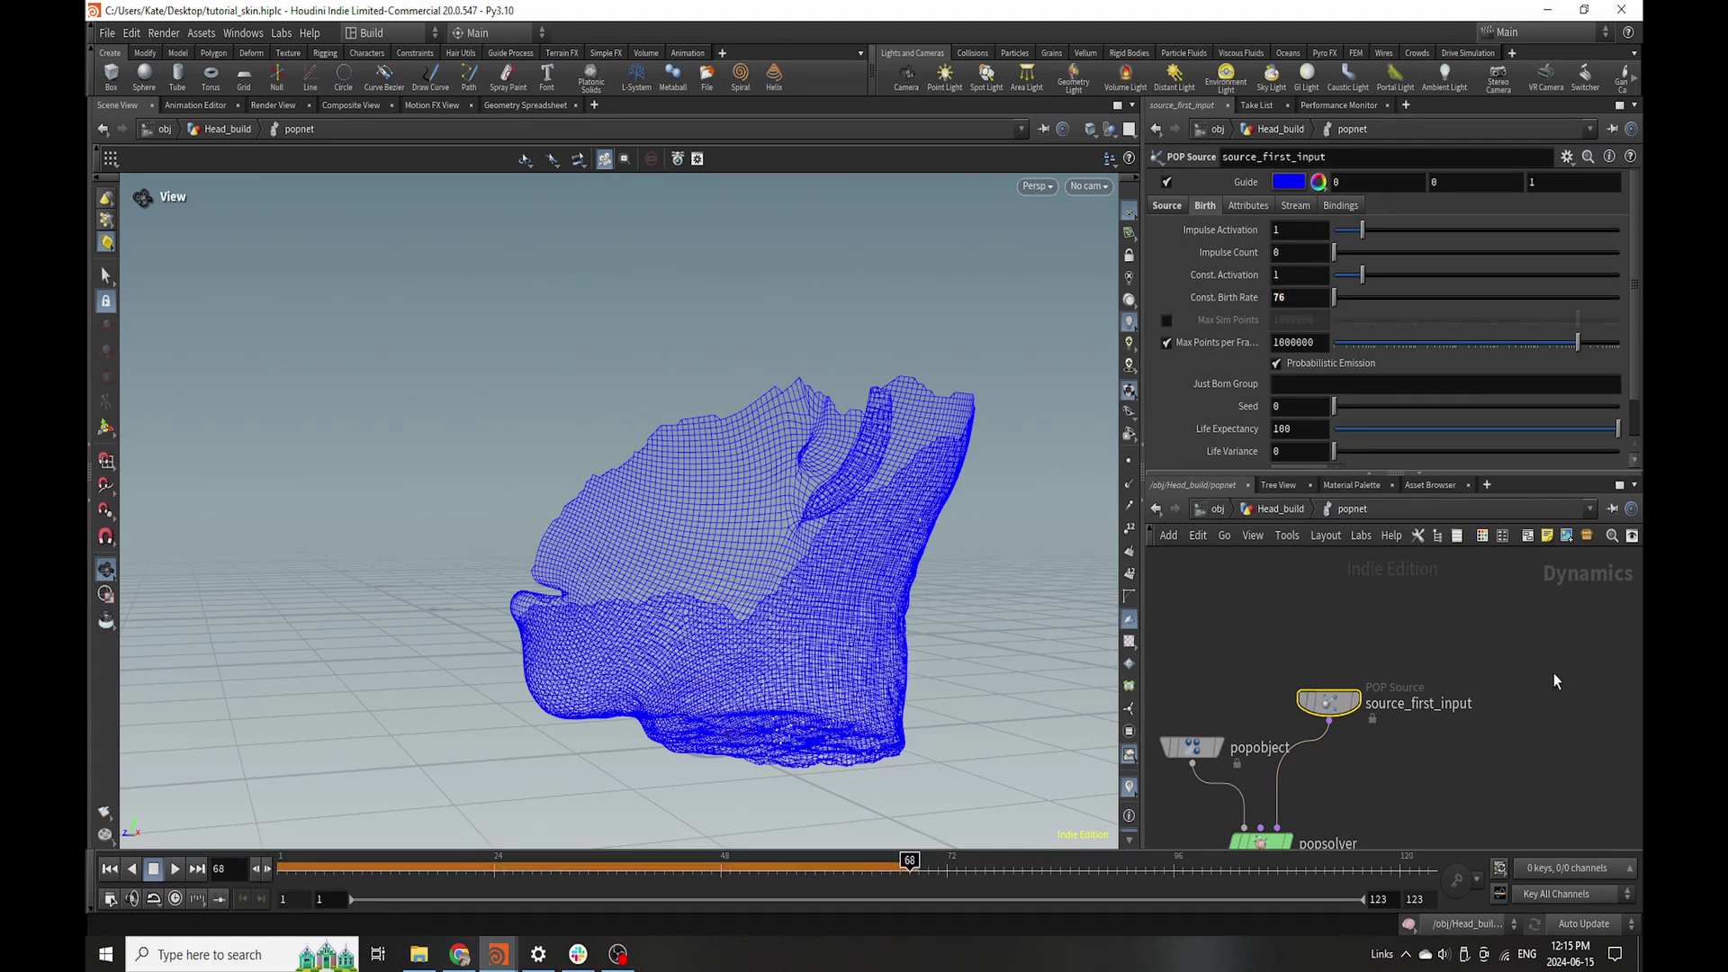
- Return to frame 1 and re-cache the particles to disk with the pops File Cache in Head_build
click(109, 868)
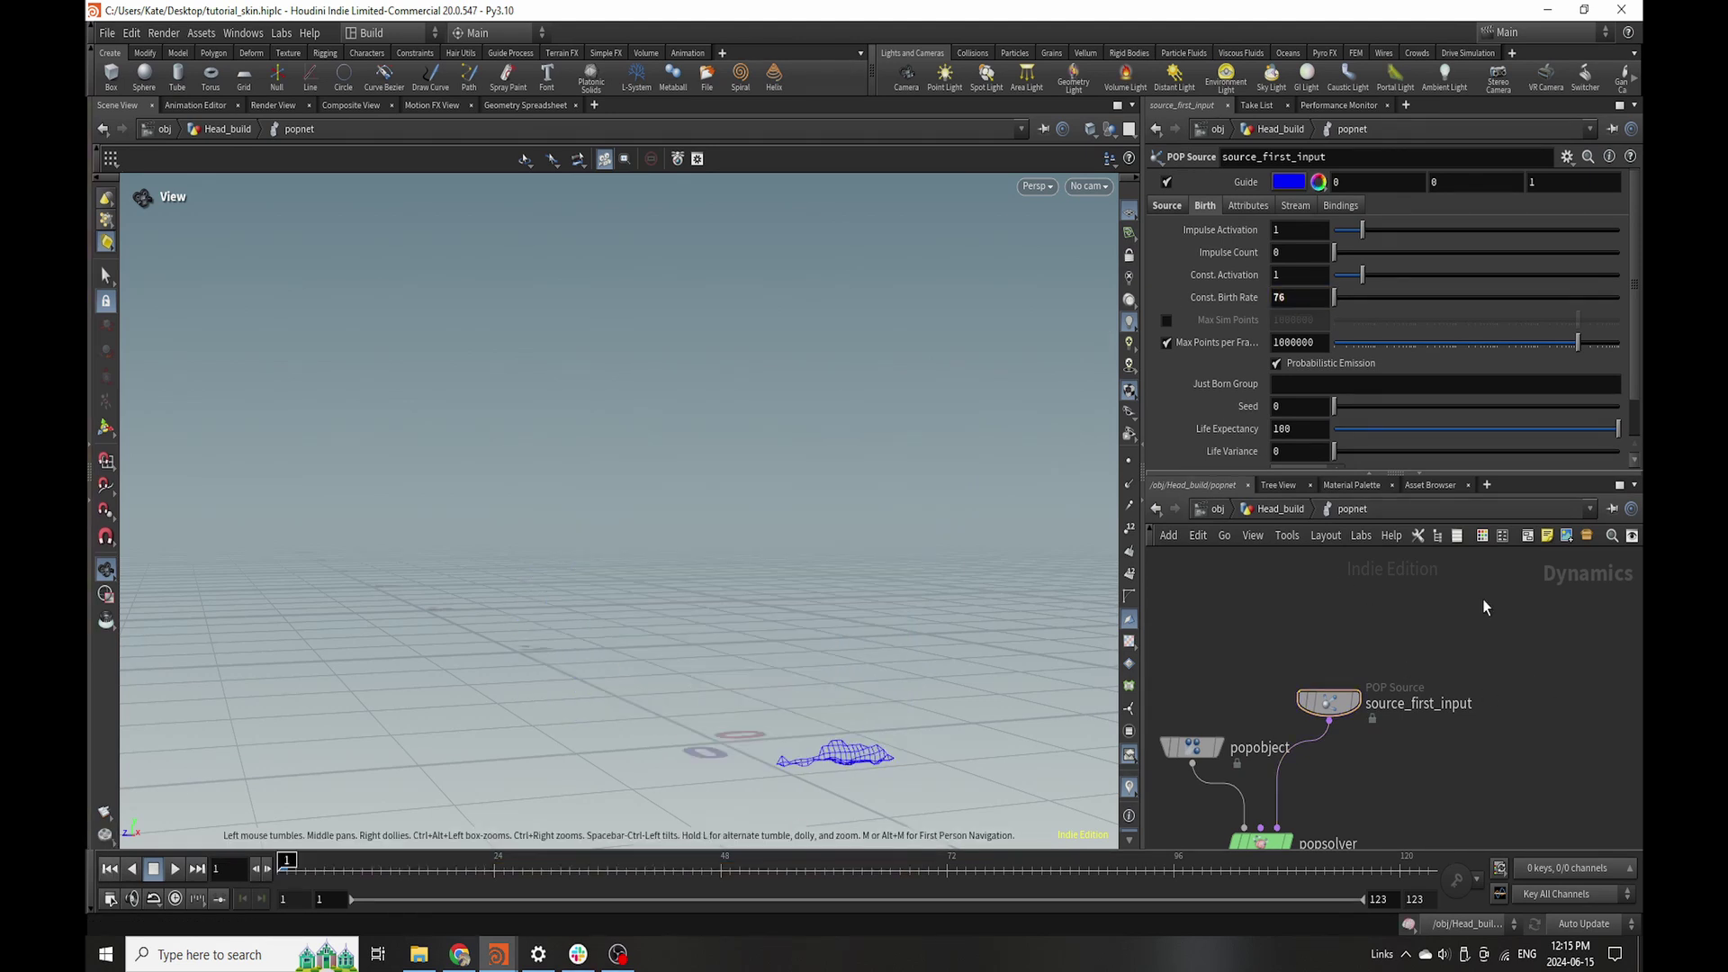
click(1281, 509)
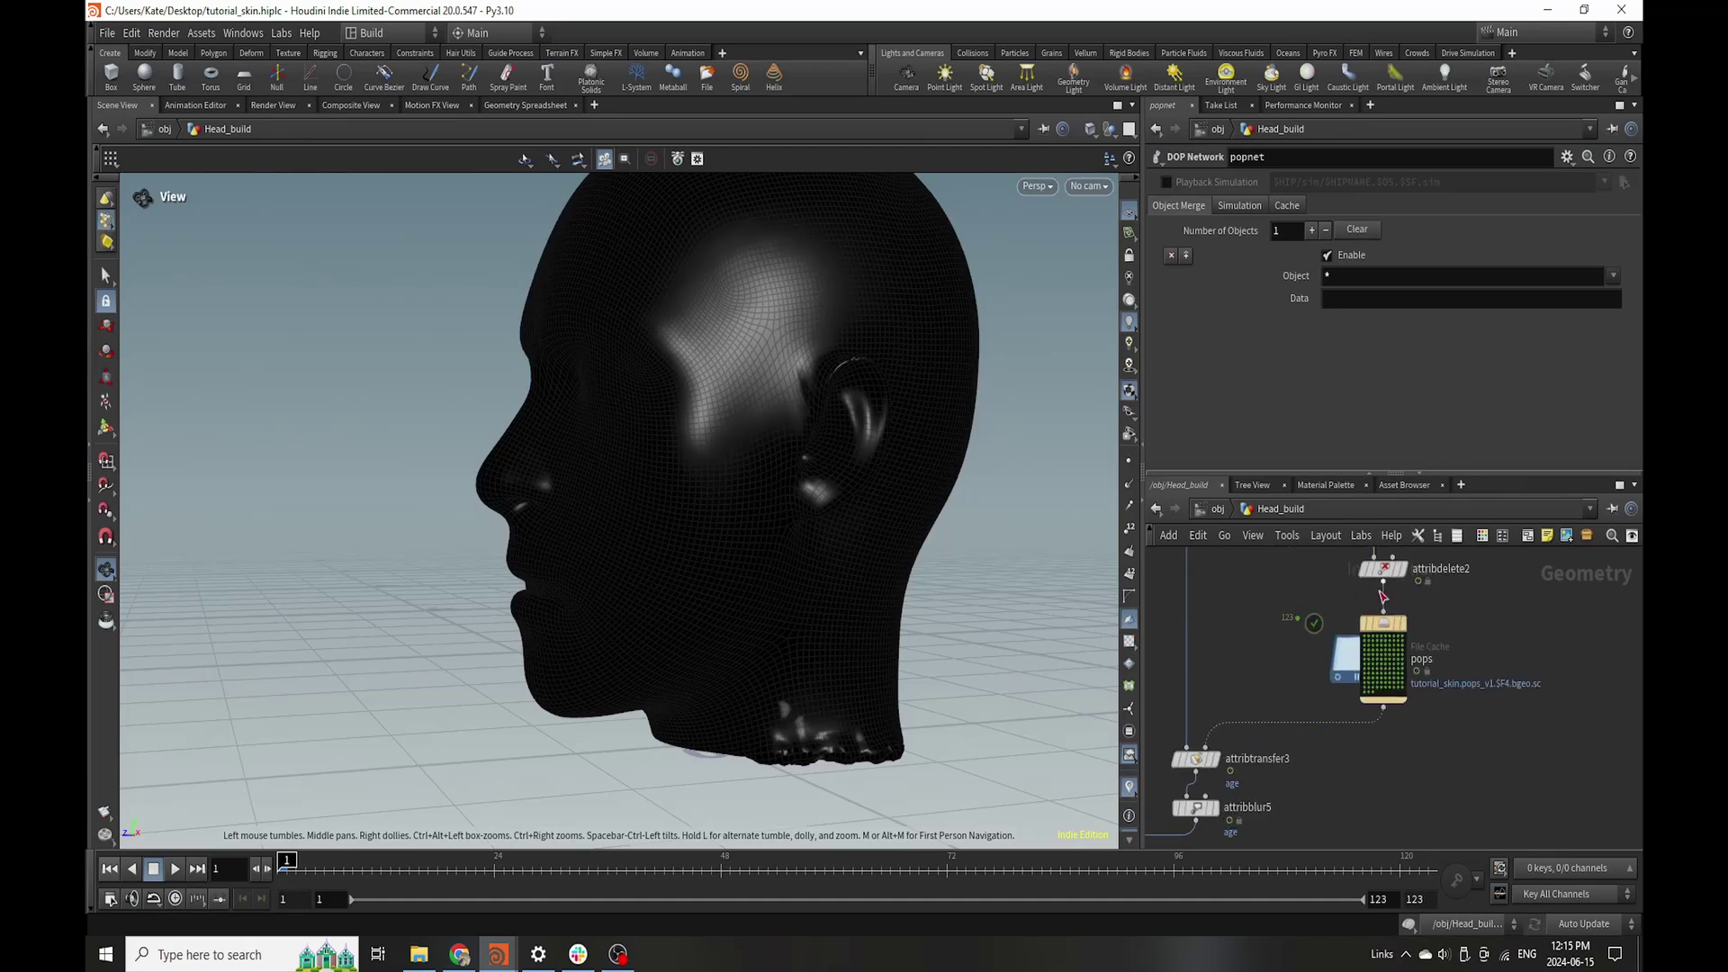
click(1380, 657)
click(1412, 355)
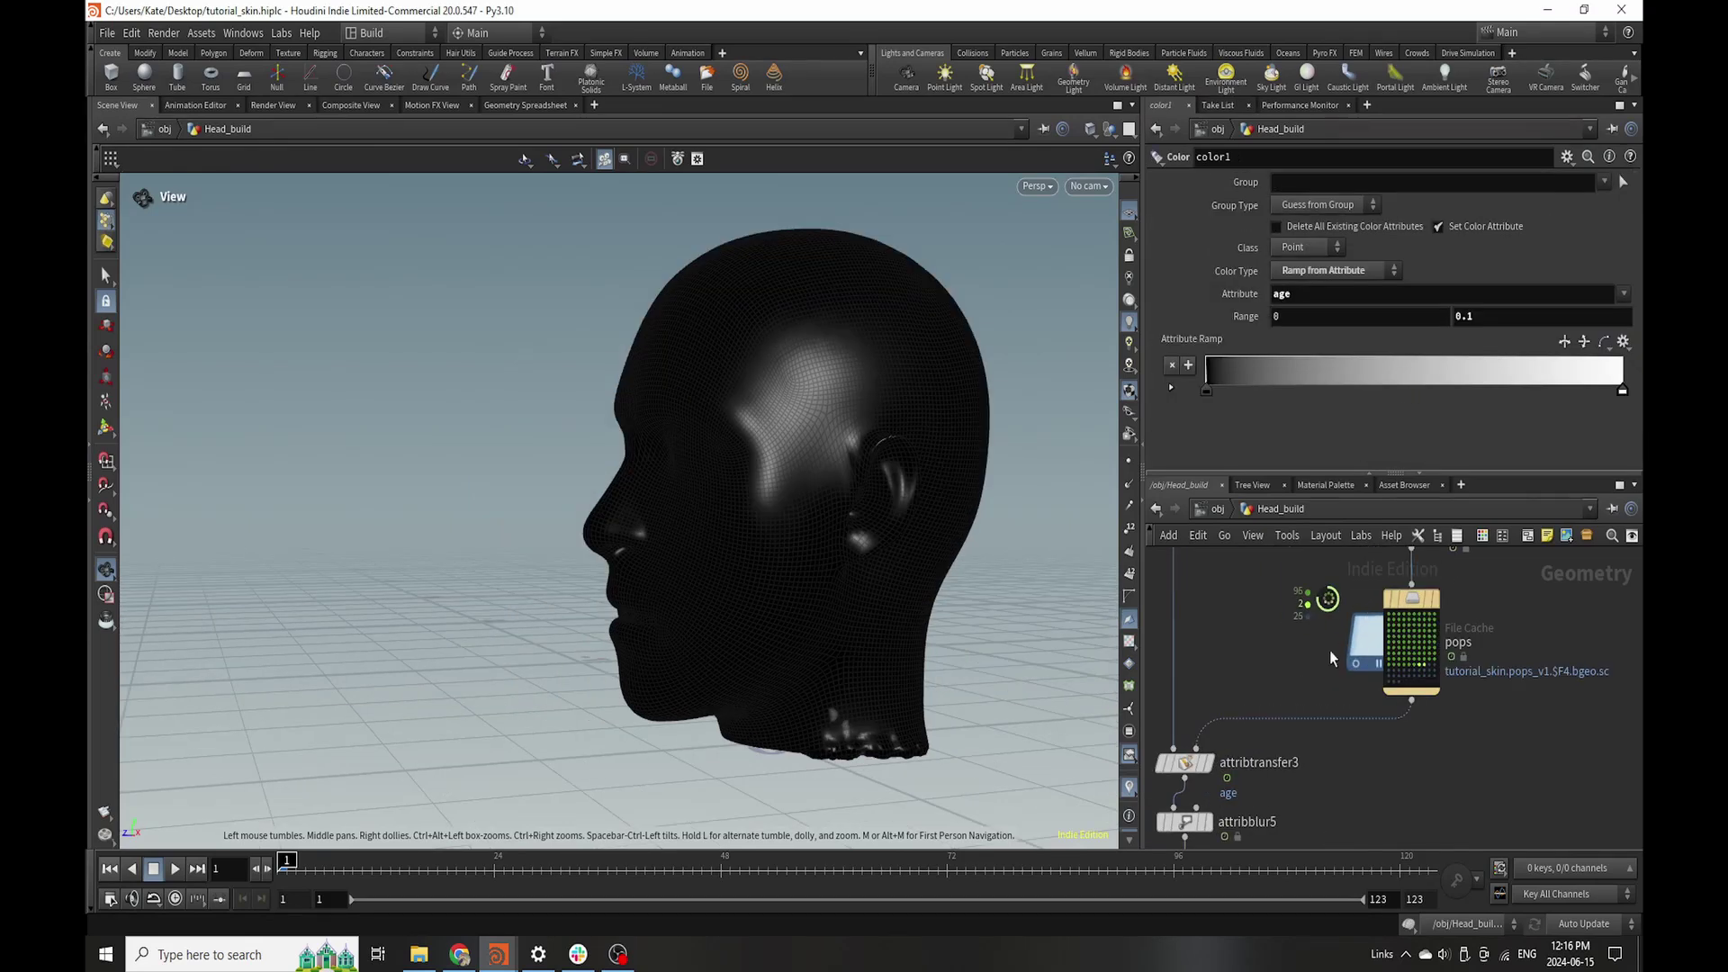
- Move the timeline to frame 20 and save the scene file
scroll(1435, 660, down, 4)
middle_drag(1272, 822, 1340, 738)
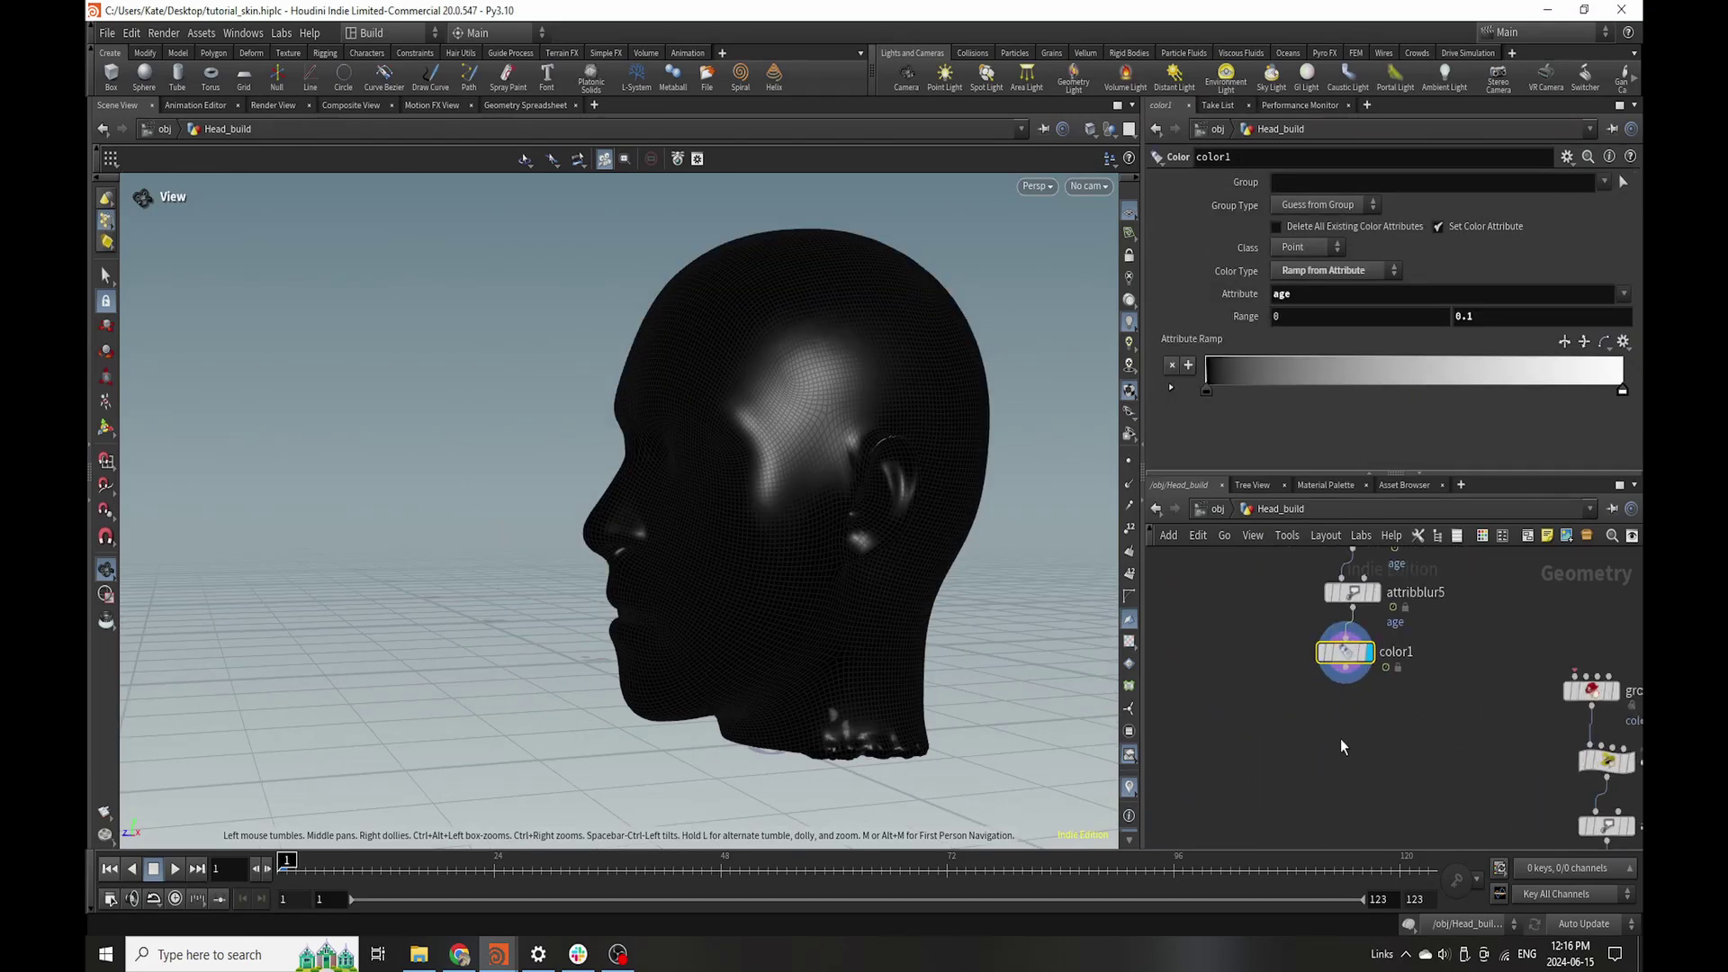
scroll(1356, 657, up, 5)
click(452, 881)
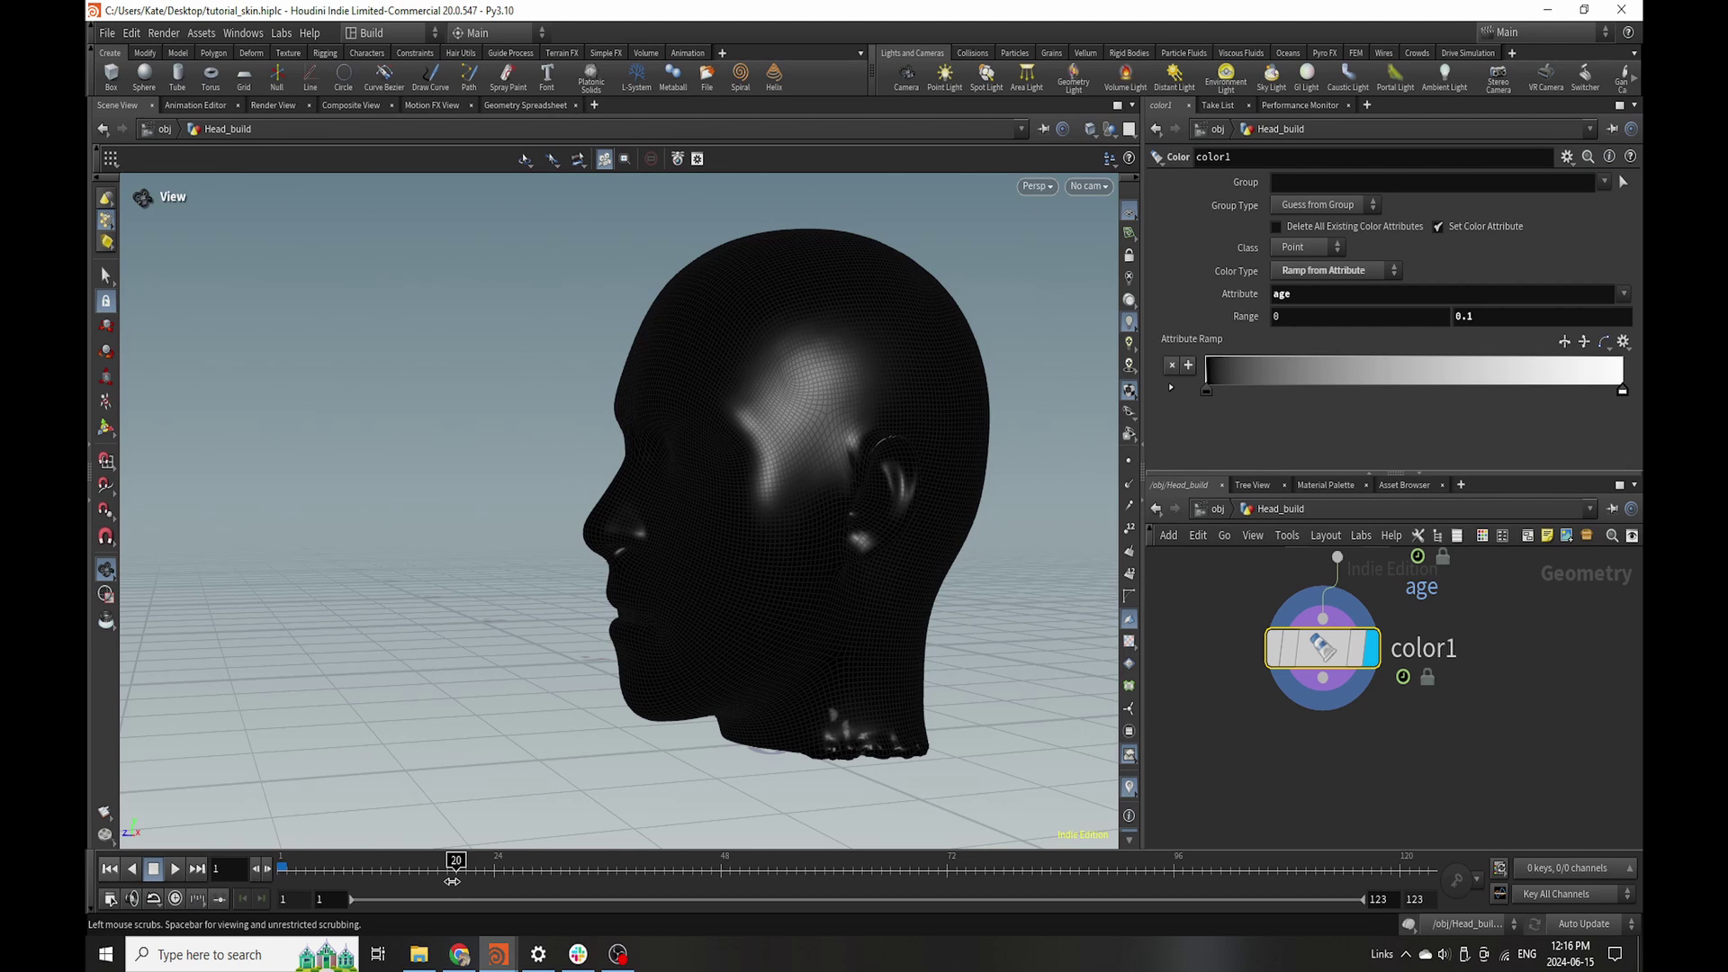
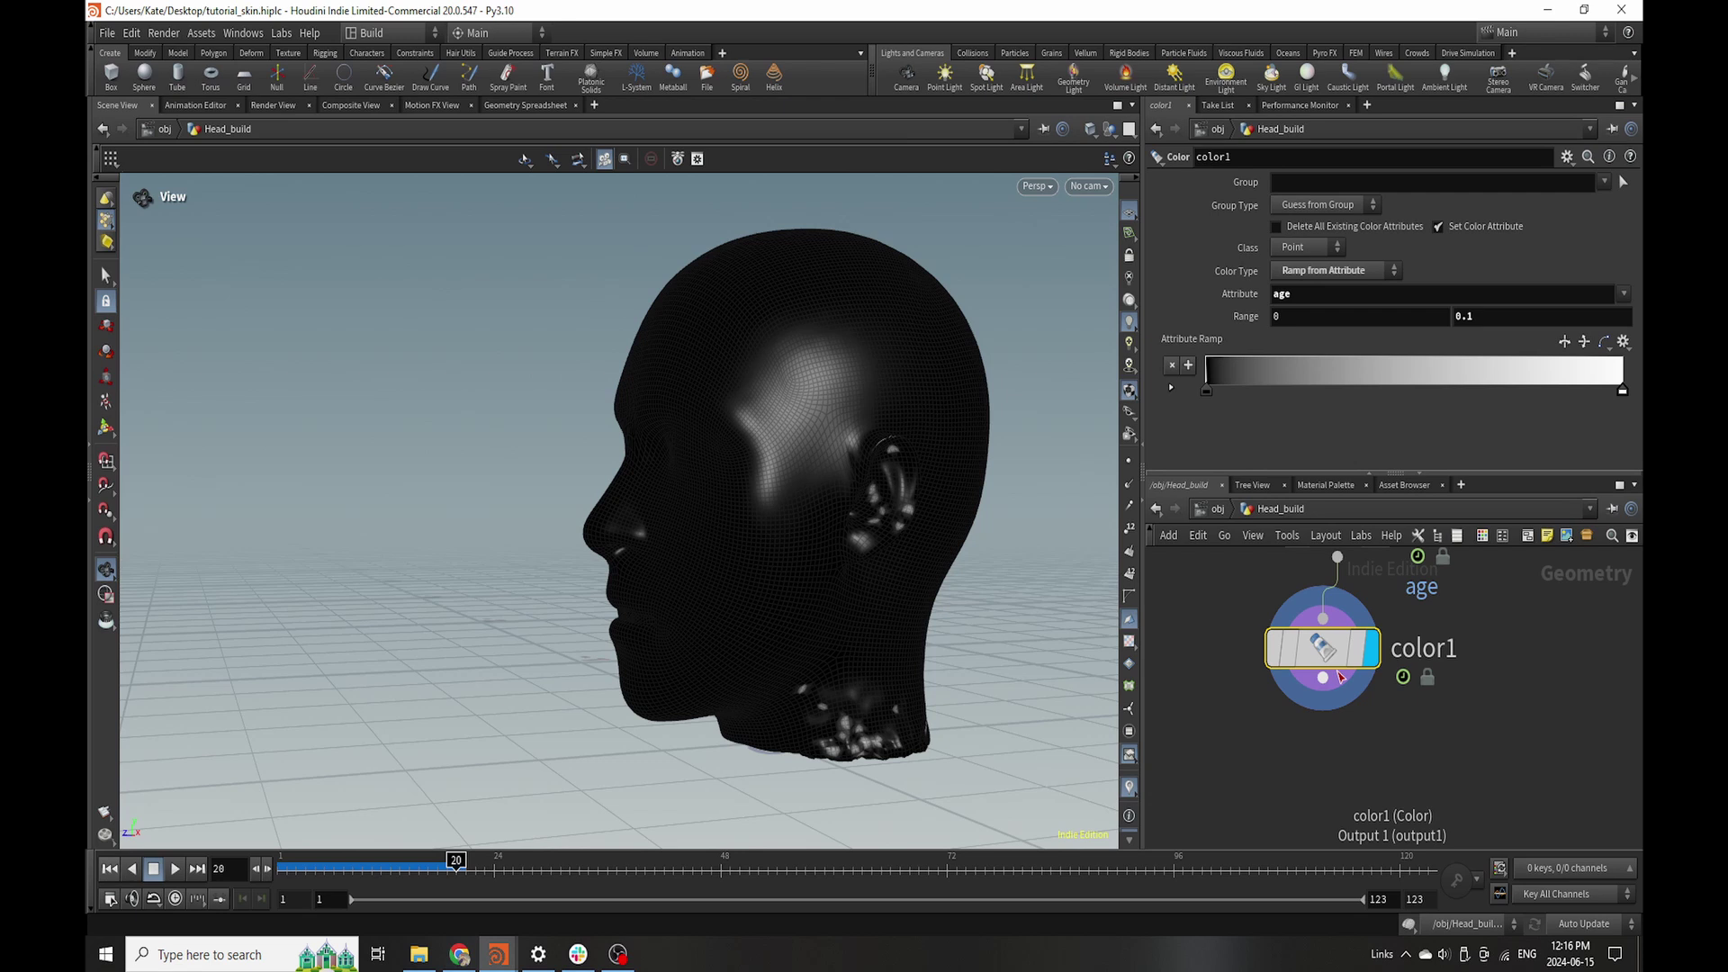
key(ctrl+s)
- Inspect the spots on the neck and set the upper Range value of color1 to 1
scroll(833, 754, up, 4)
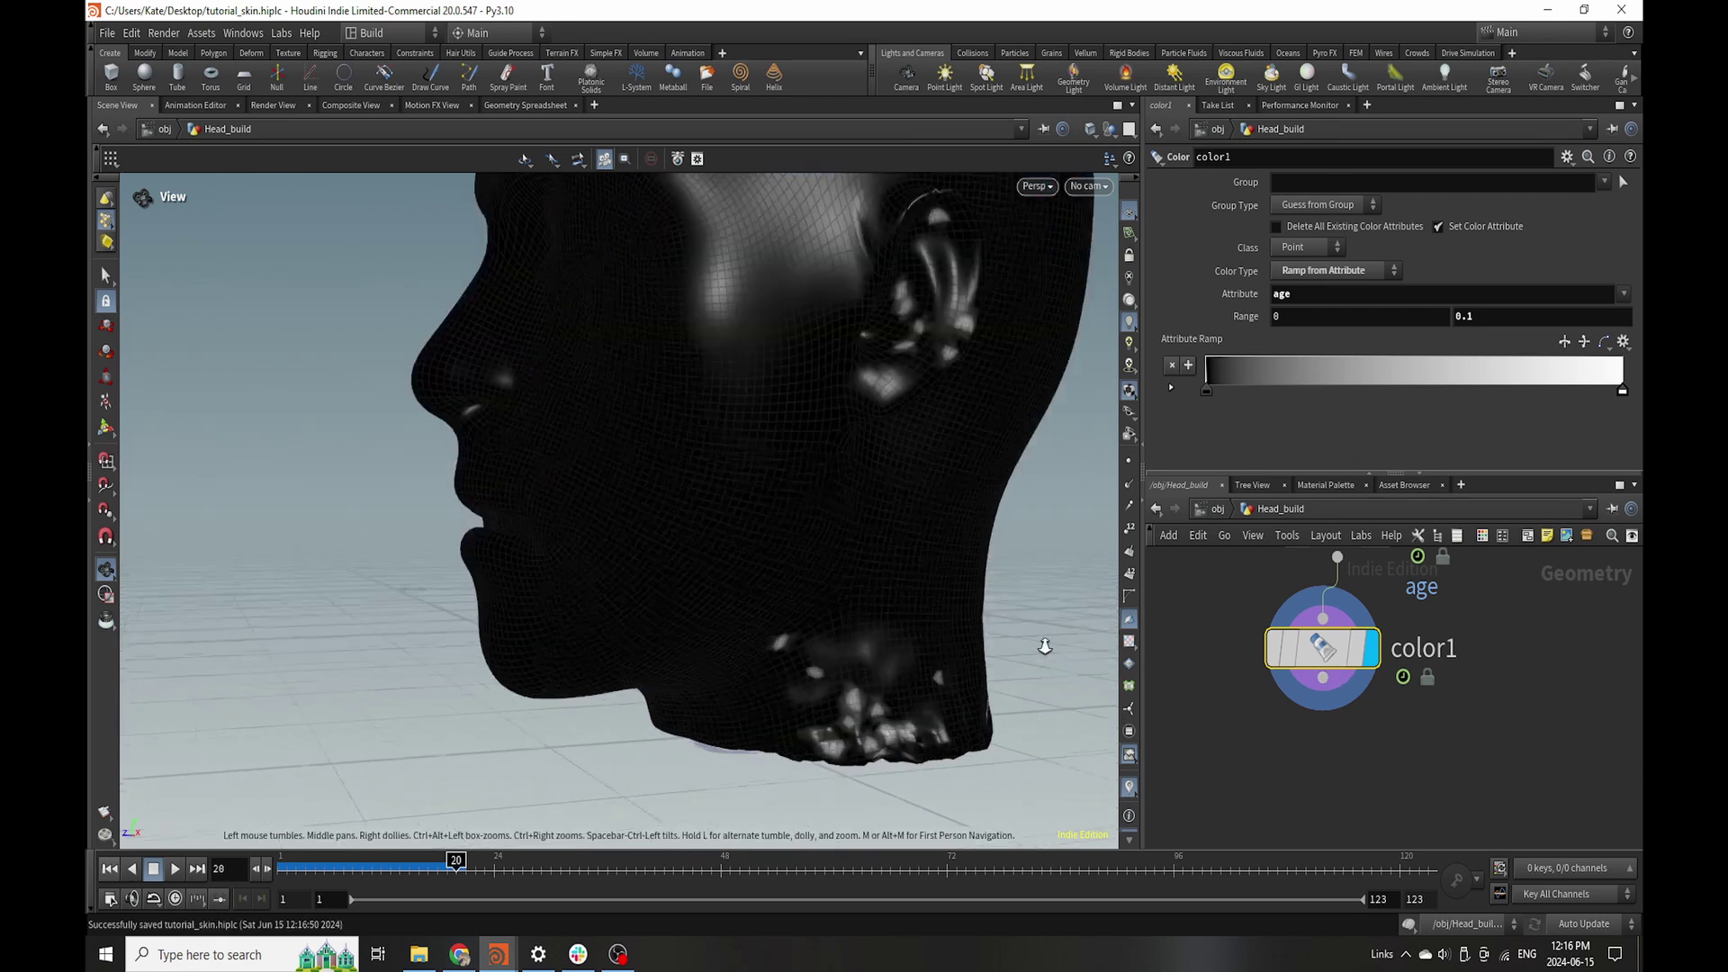
drag(1041, 648, 771, 786)
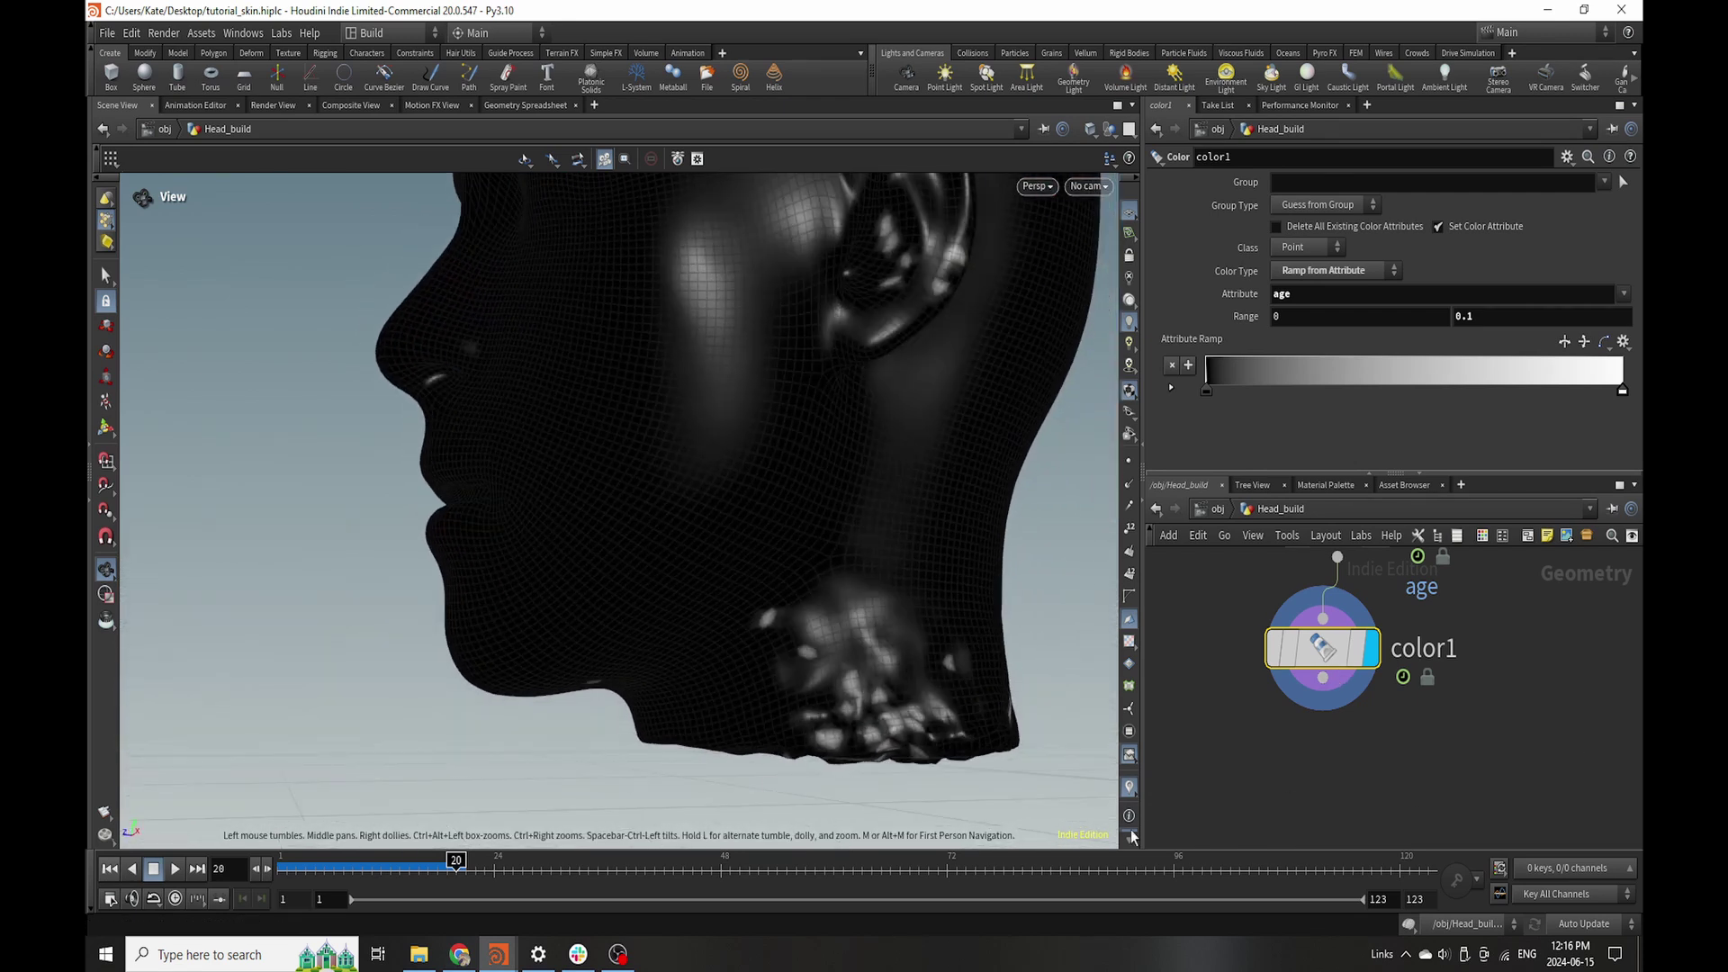
scroll(1323, 676, down, 4)
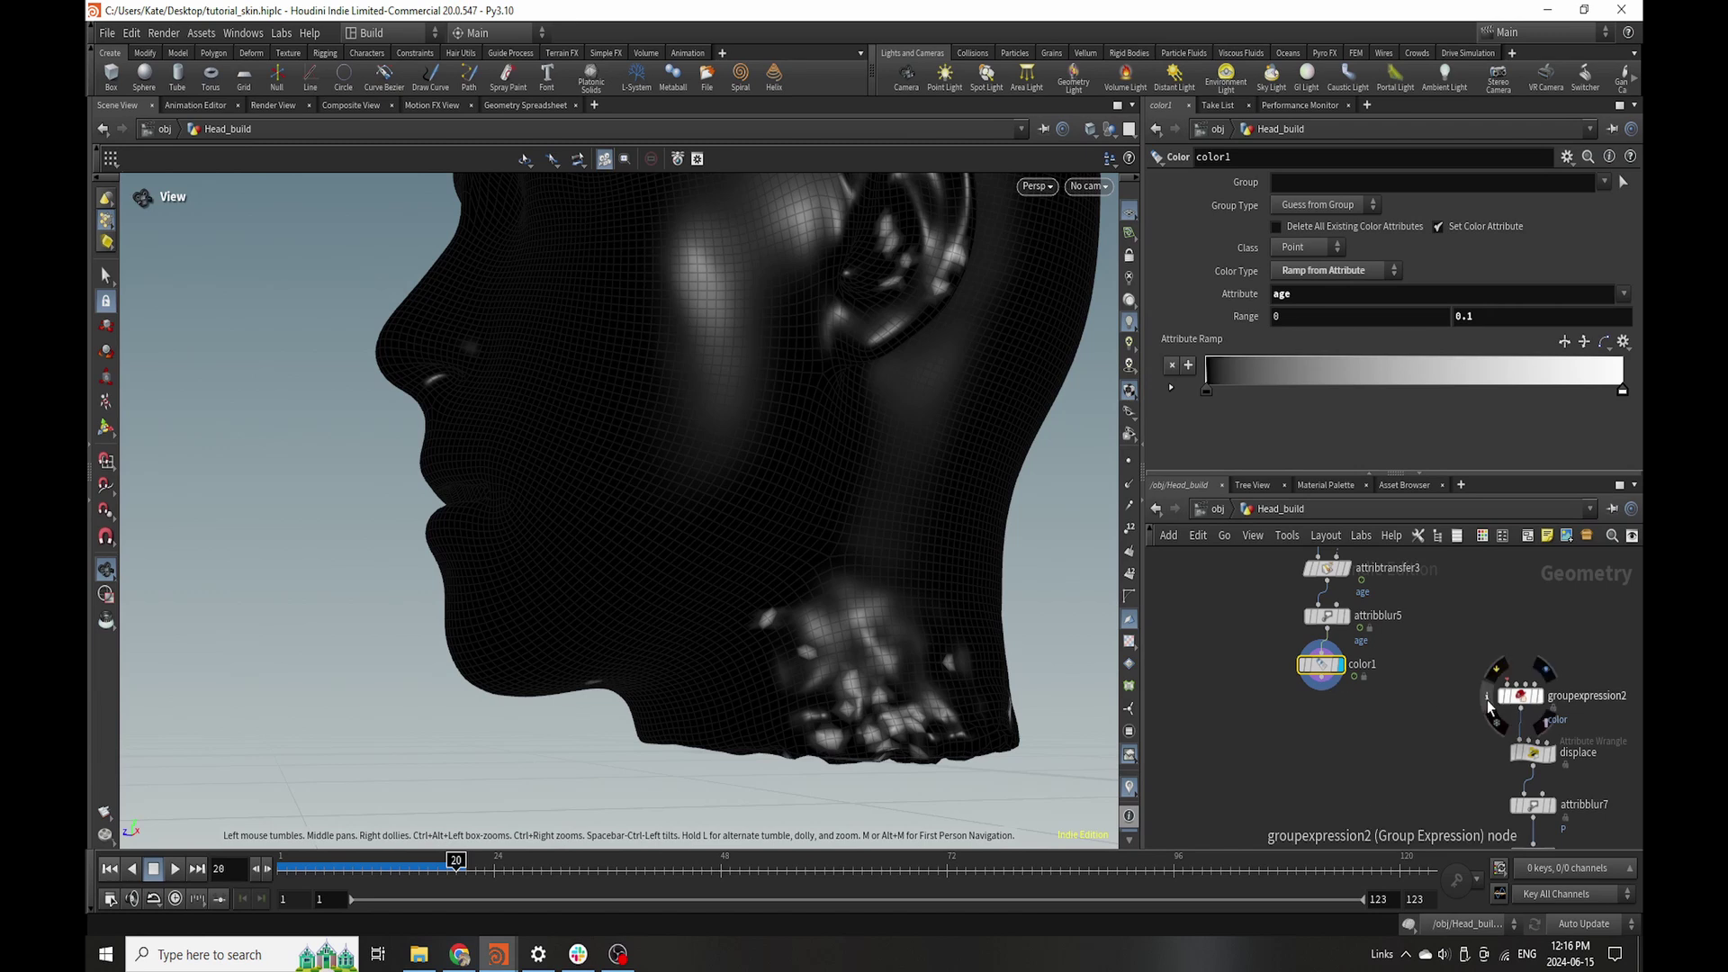
drag(1477, 318, 1411, 320)
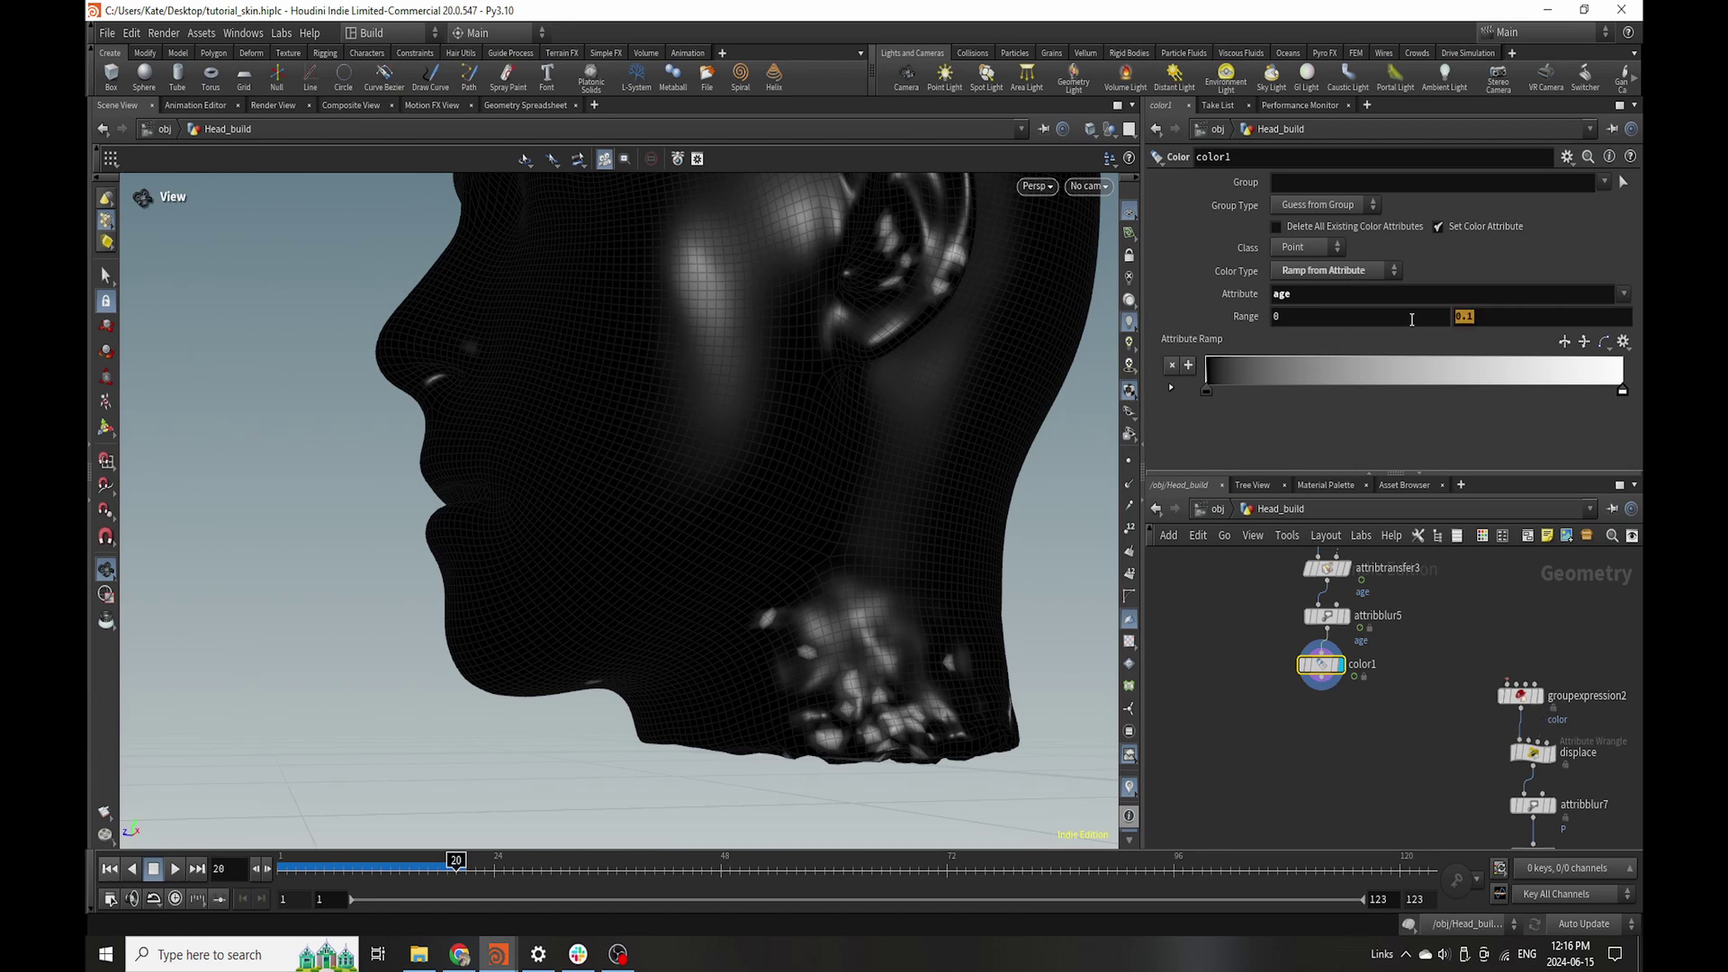
text(1)
key(Return)
click(1248, 775)
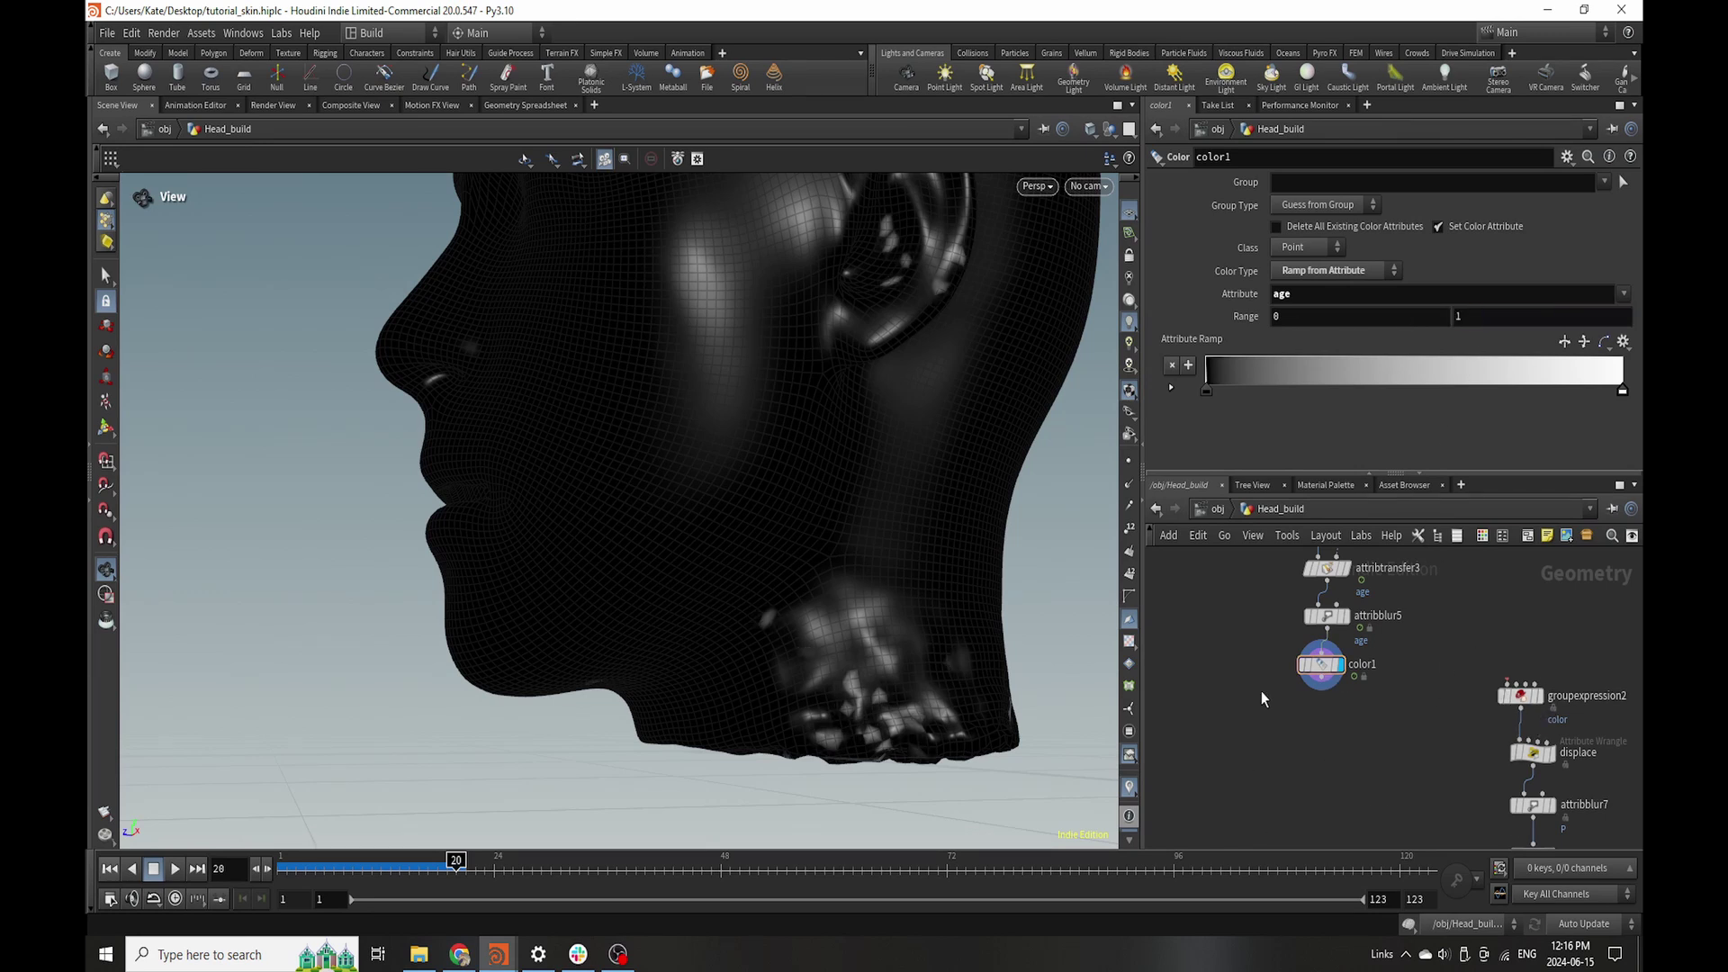
scroll(1314, 701, up, 2)
scroll(1438, 695, down, 2)
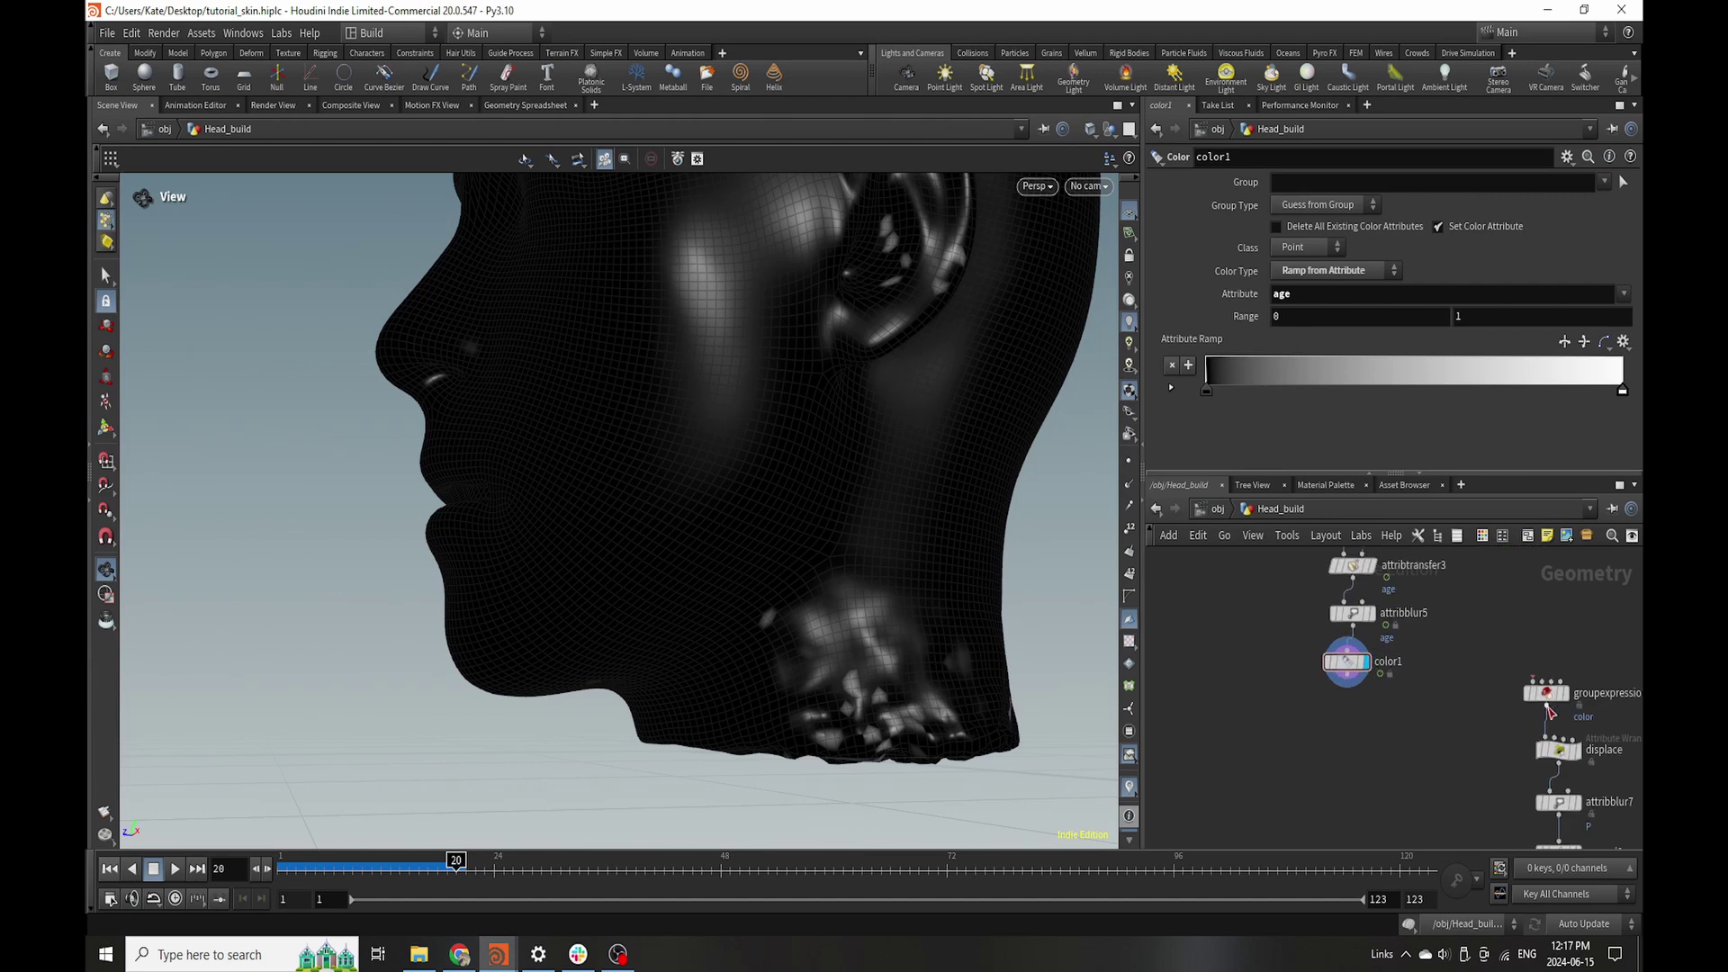
- Place groupexpression2 below color1, connect it to color1's output and display its result
click(1546, 694)
scroll(1534, 640, down, 3)
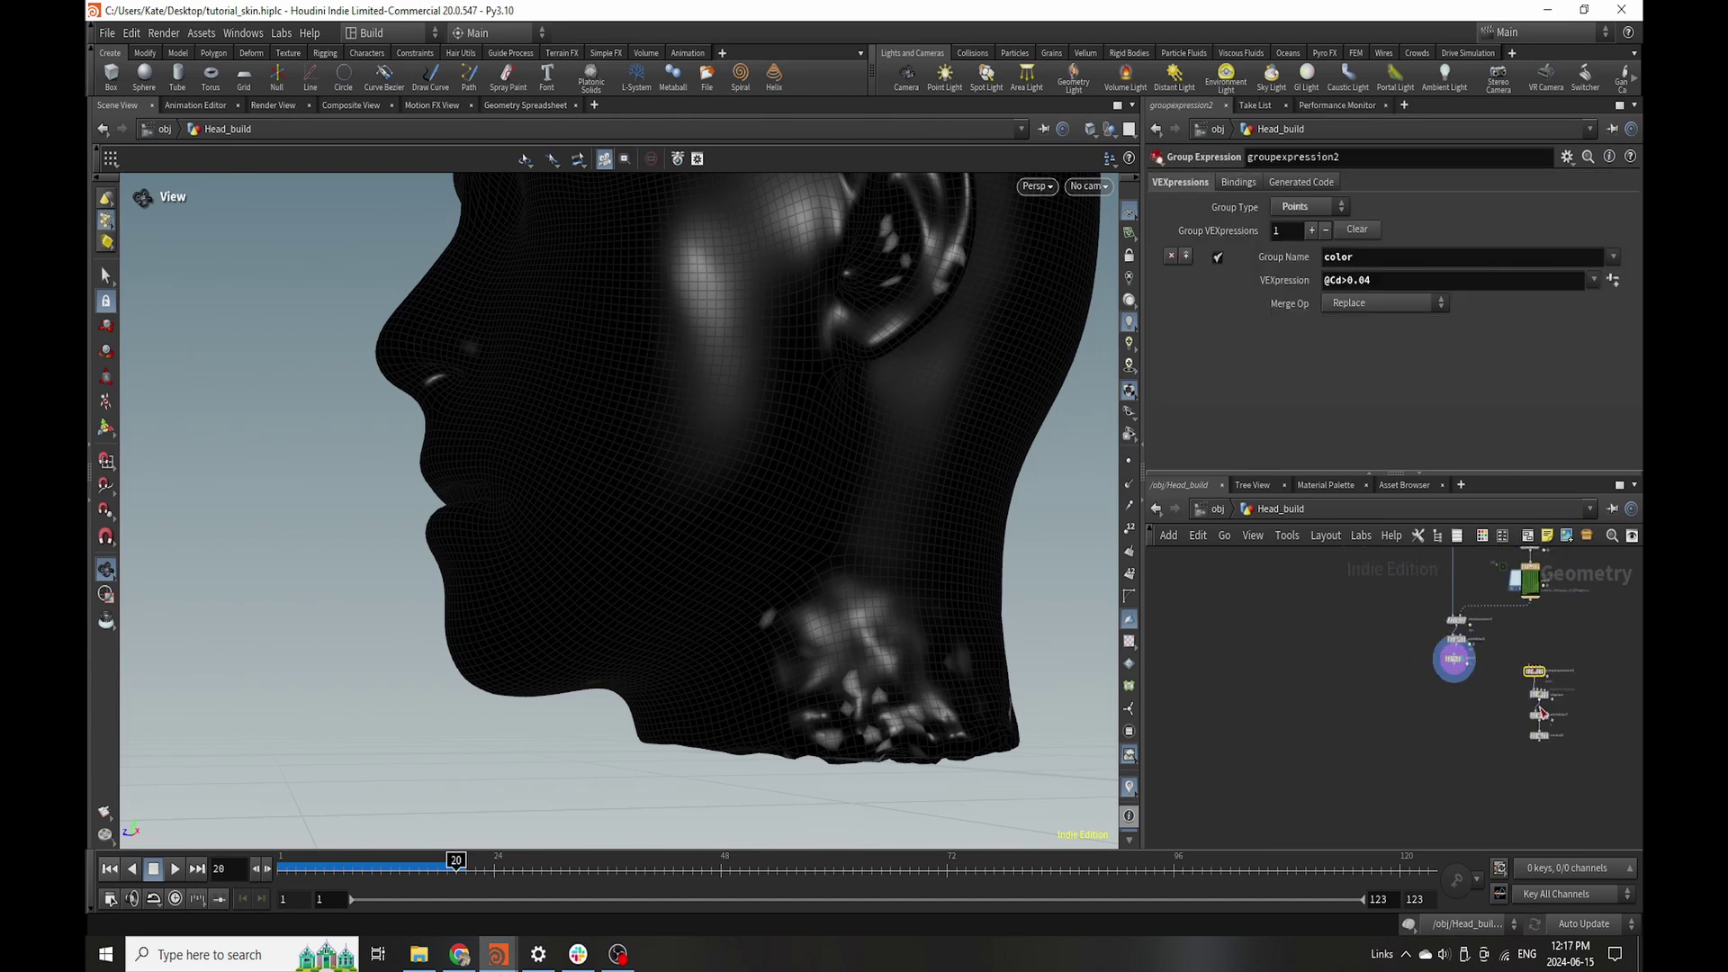
scroll(1537, 695, up, 5)
middle_drag(1537, 670, 1556, 745)
drag(1532, 643, 1212, 684)
drag(1190, 626, 1188, 664)
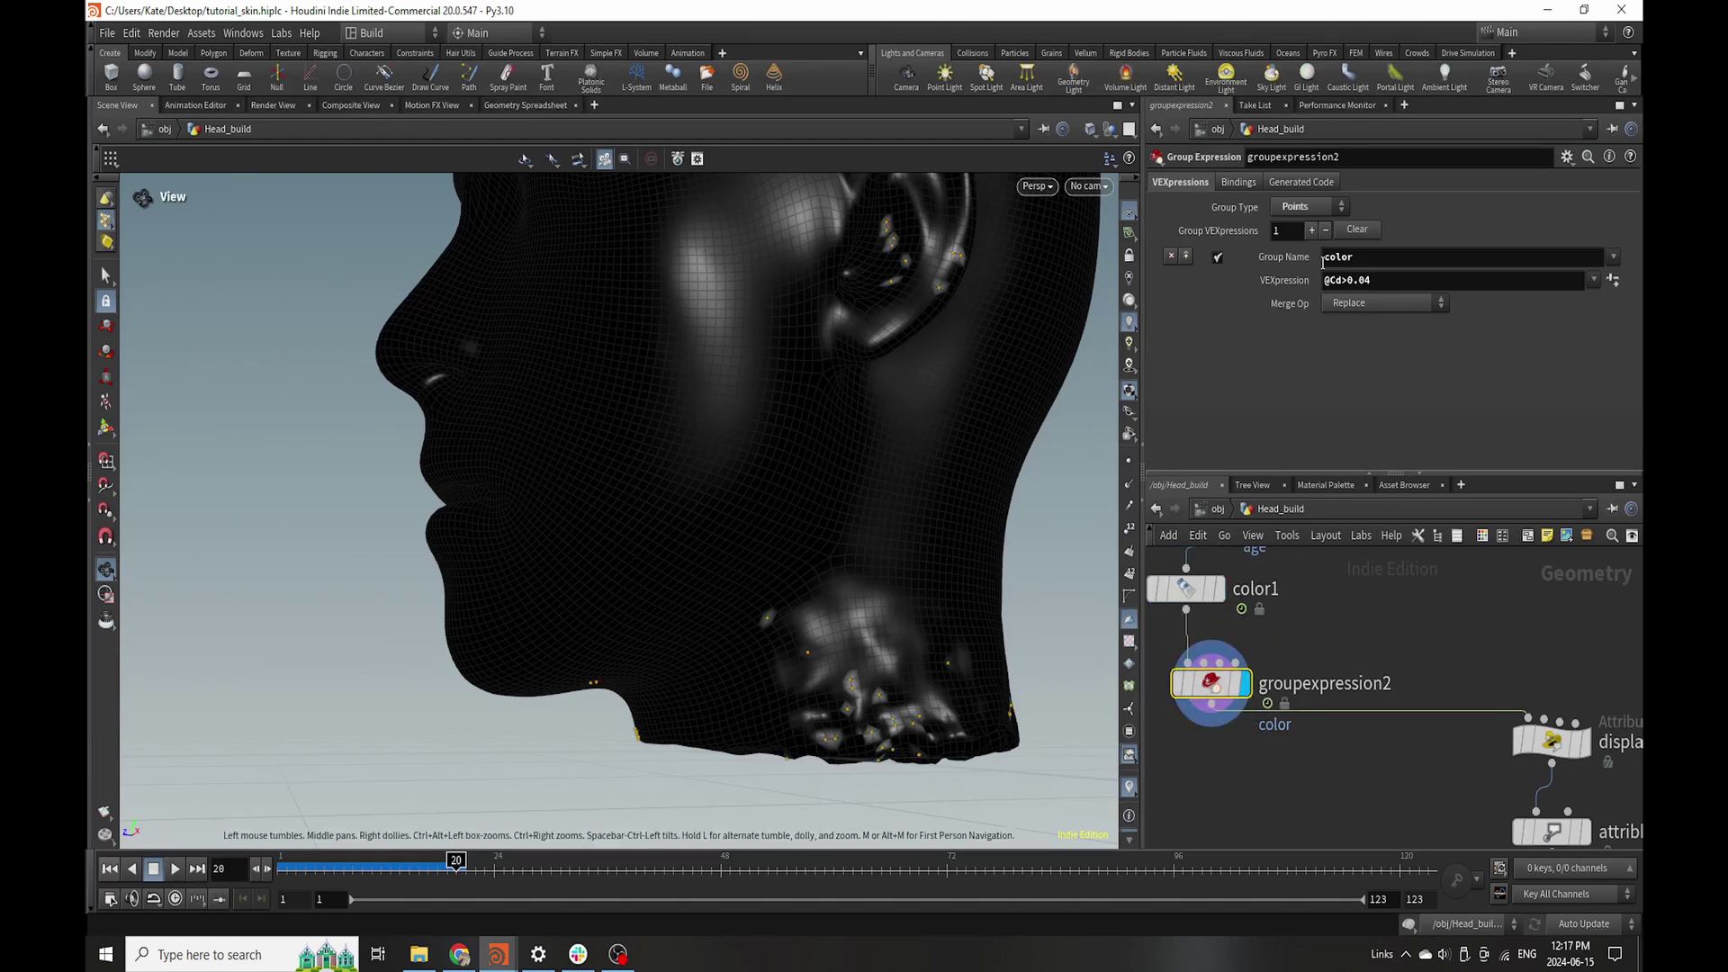
key(BackSpace)
text(5)
click(1424, 645)
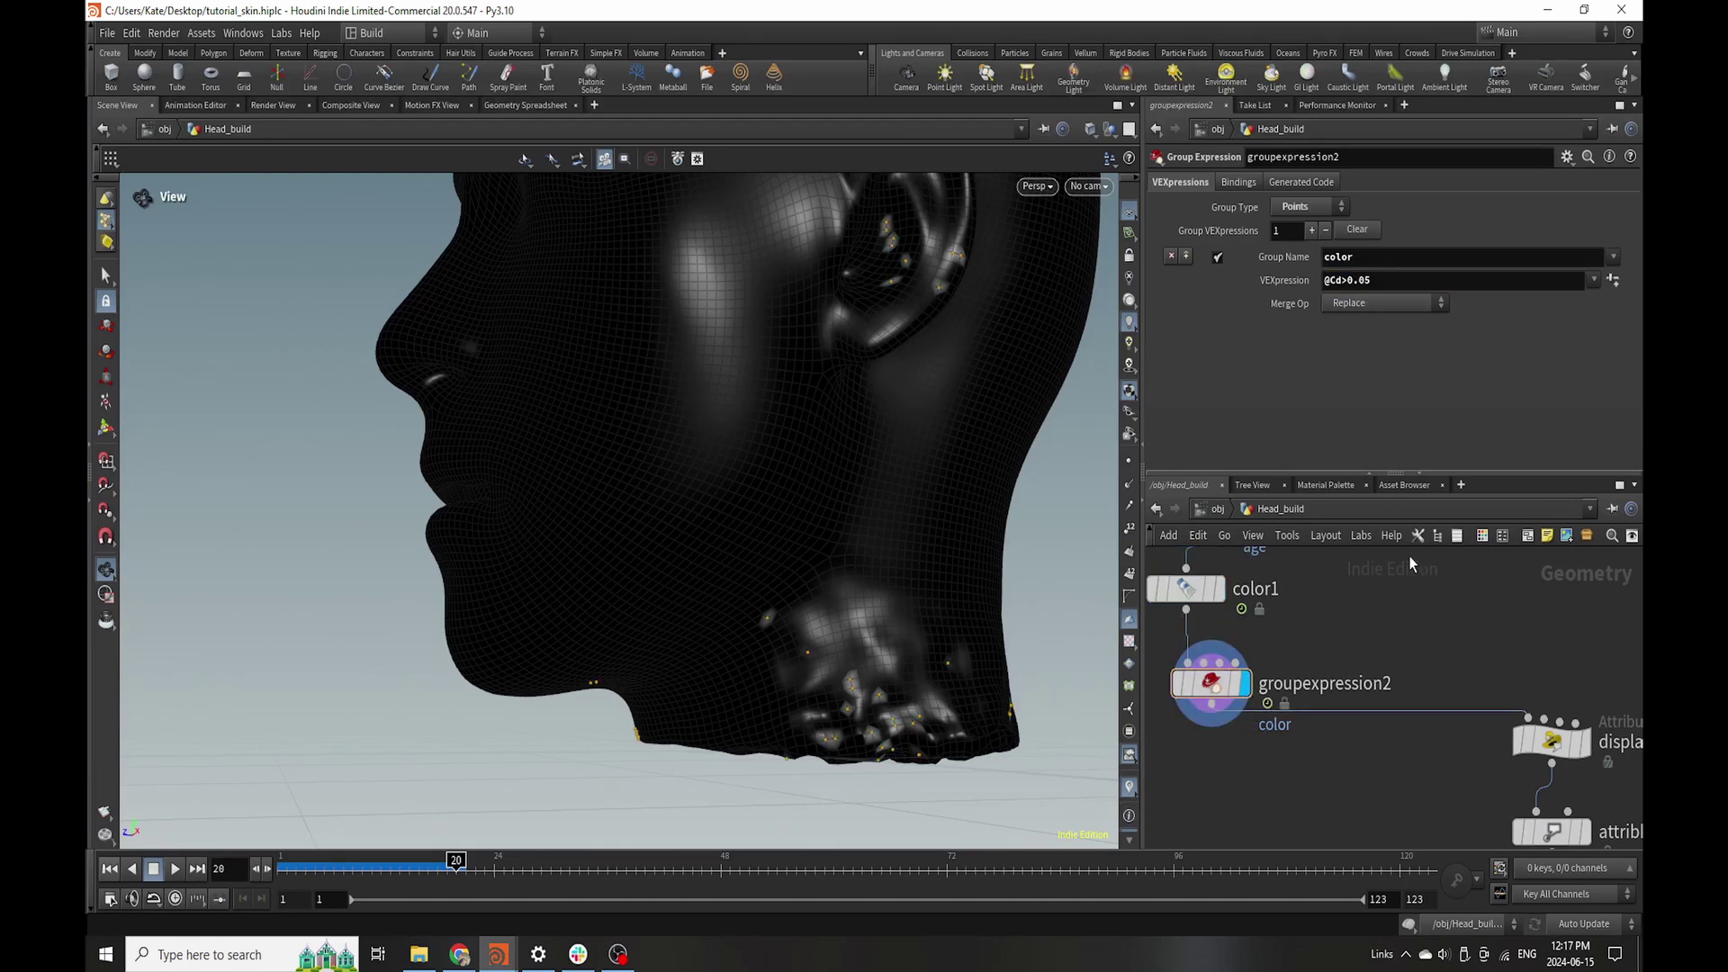
text(7)
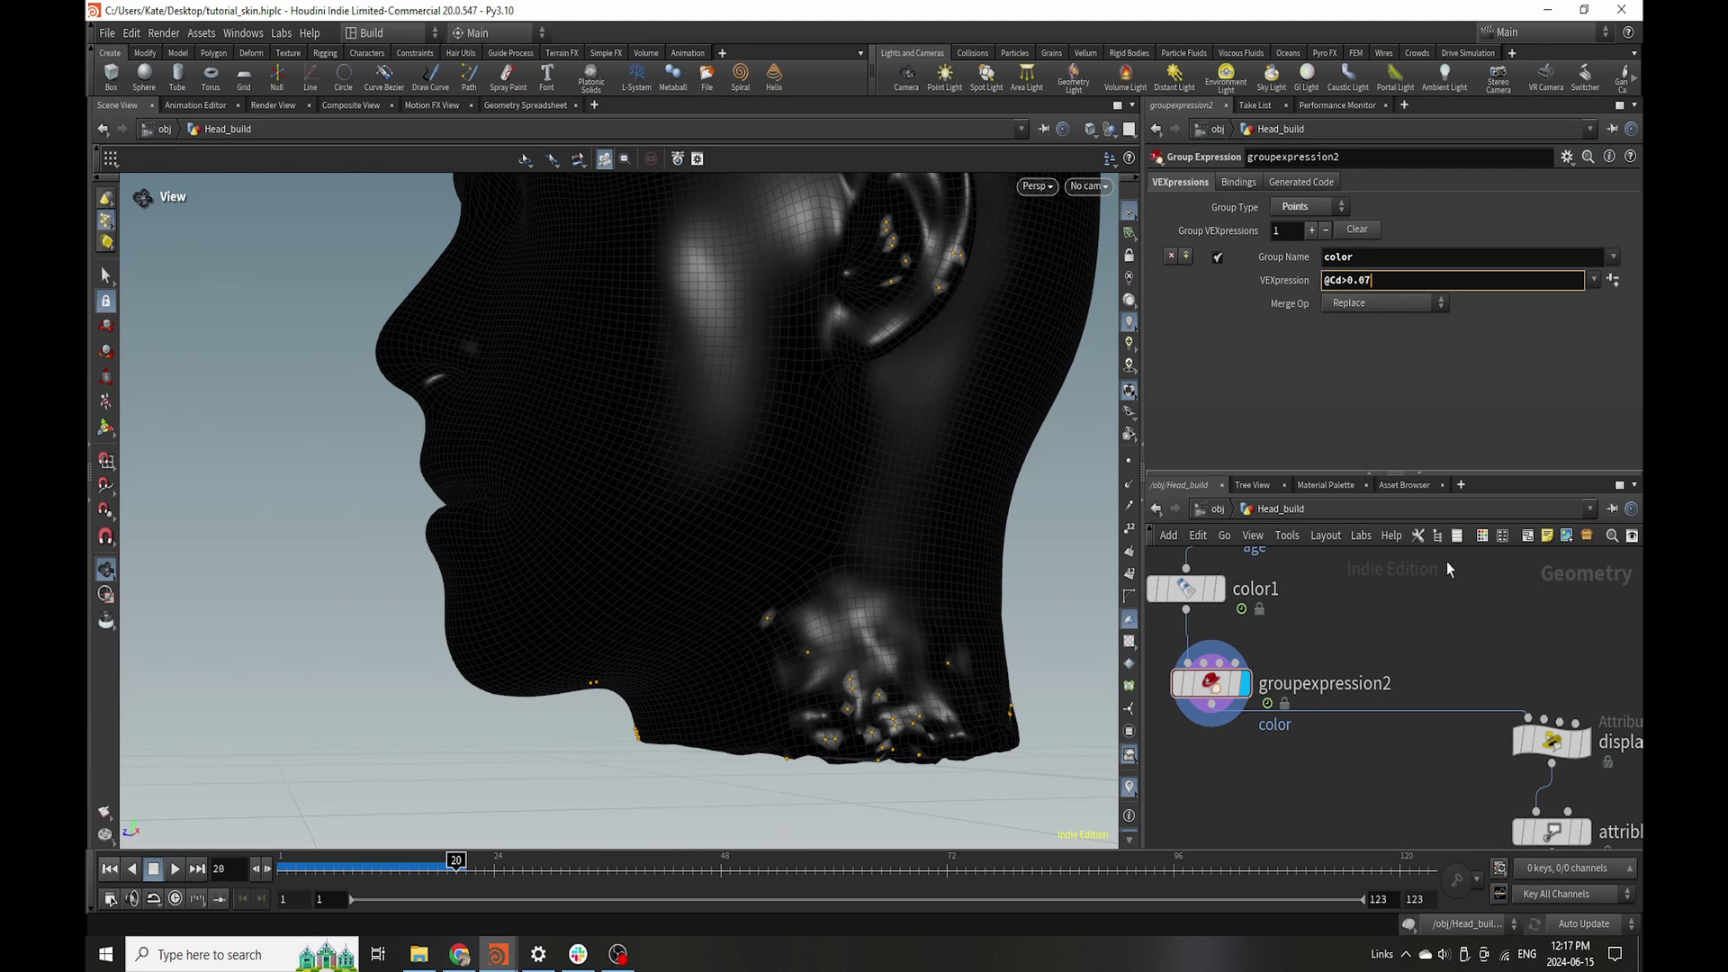
click(1461, 592)
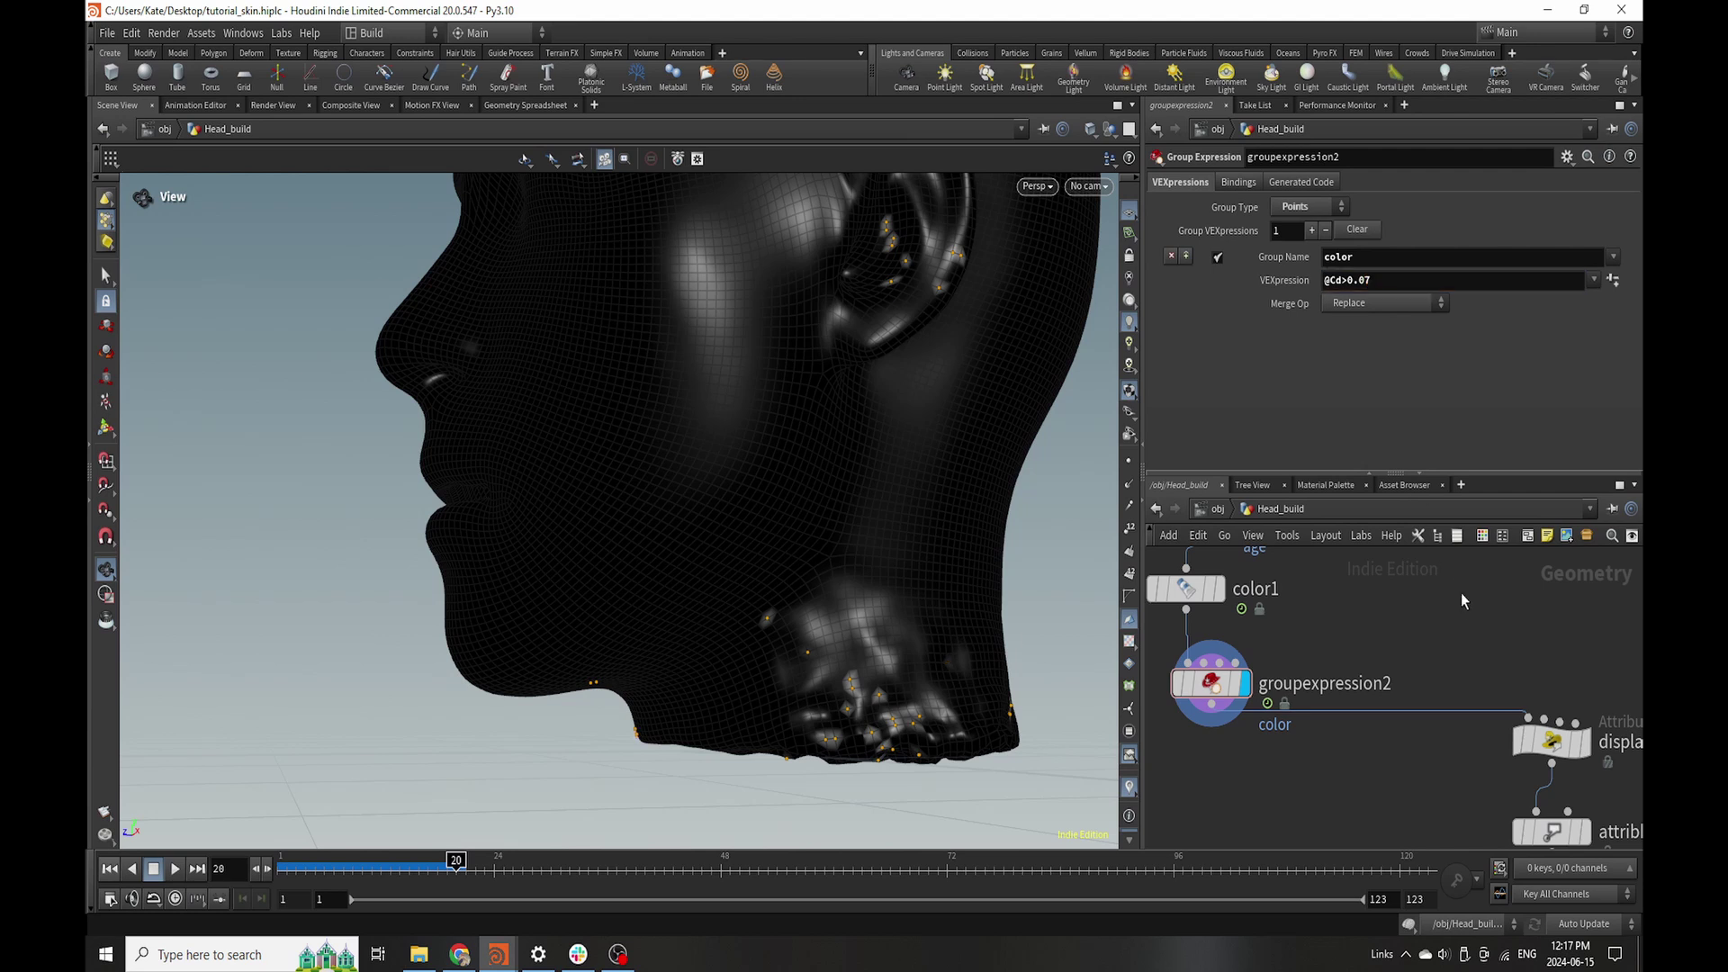
click(1363, 280)
key(BackSpace)
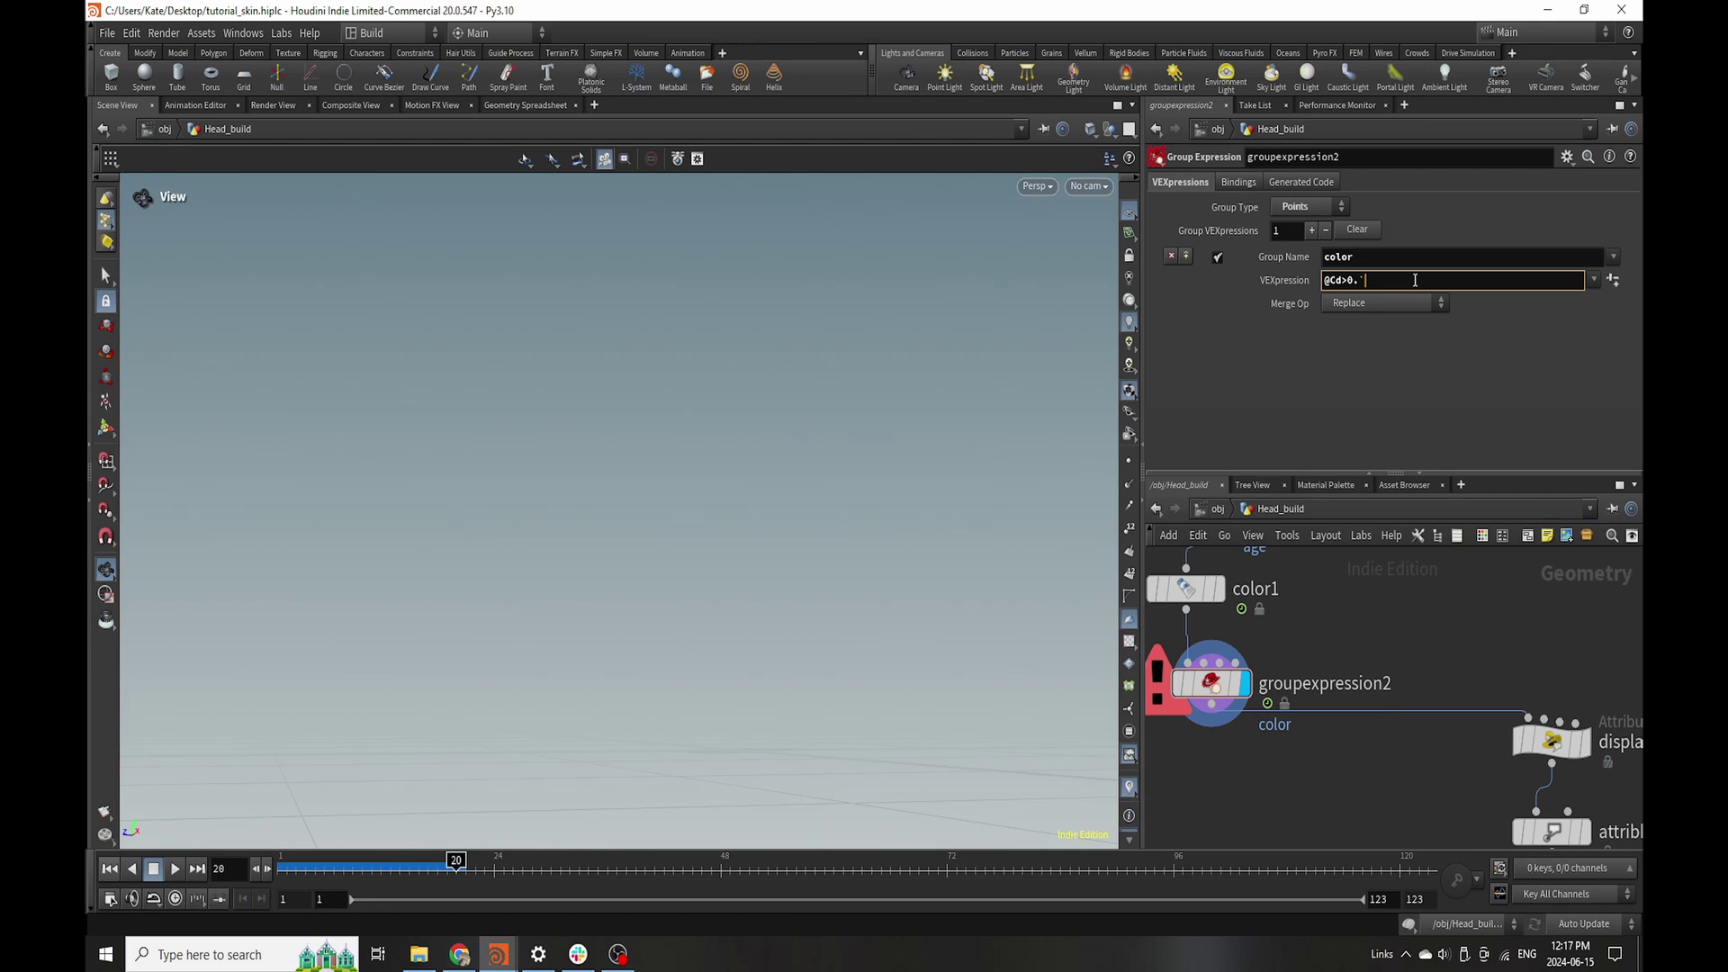
key(Return)
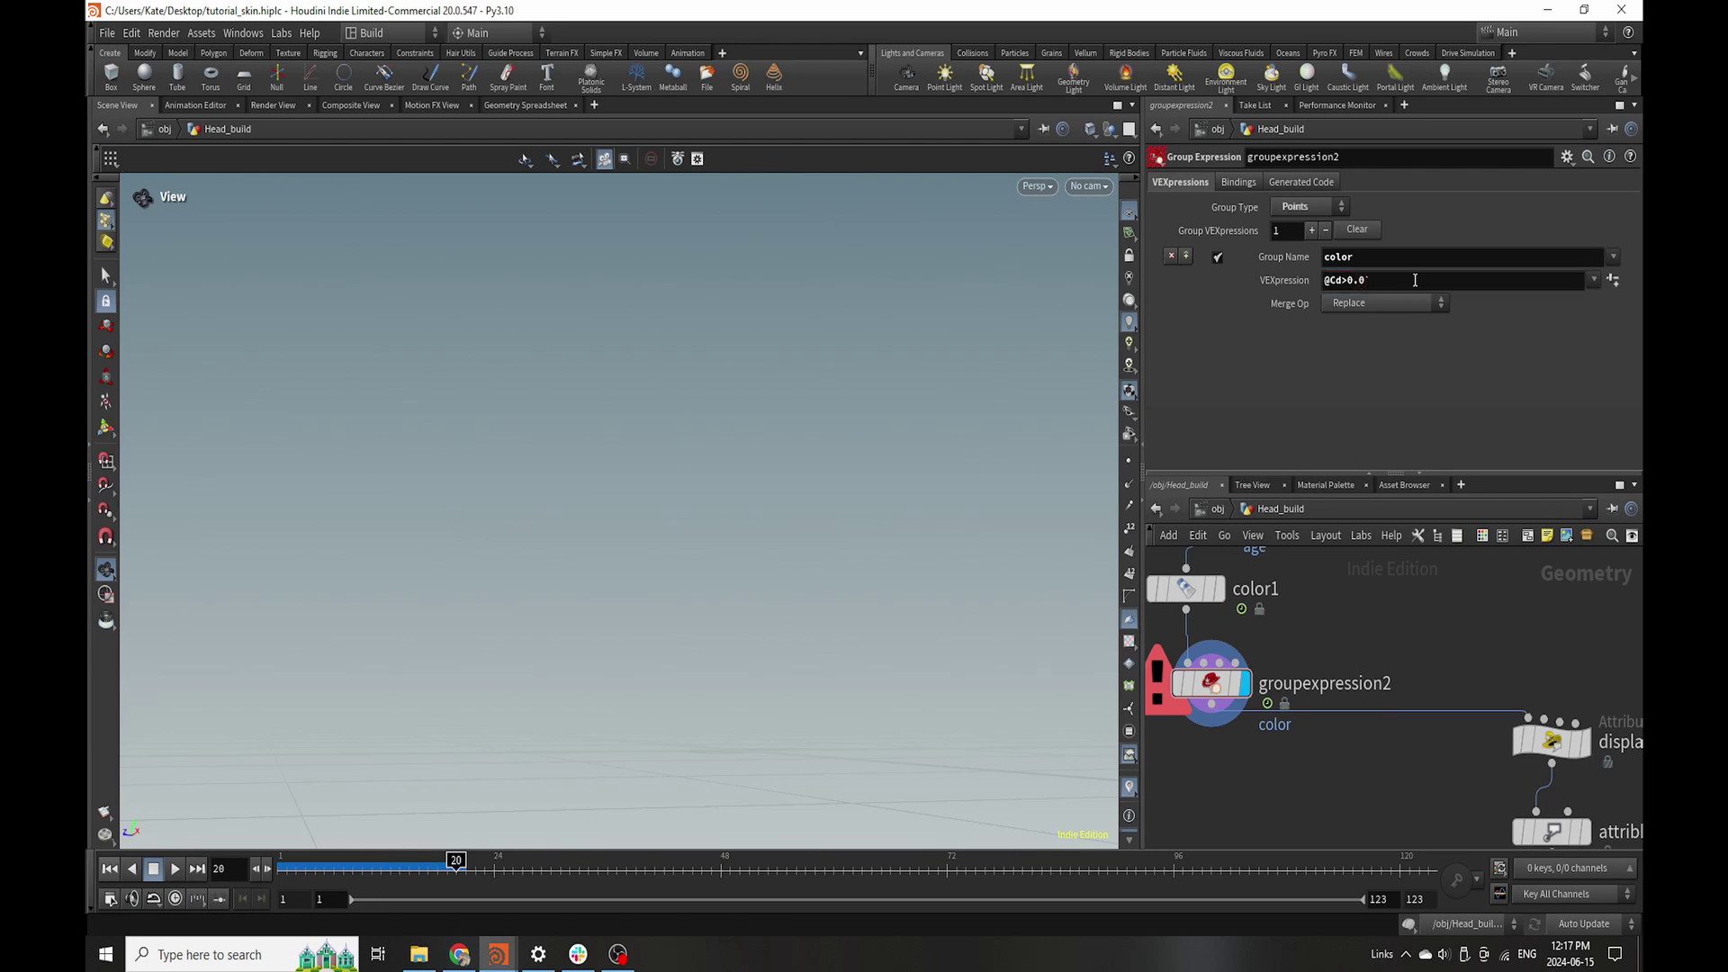
click(1414, 280)
key(Return)
drag(1066, 567, 875, 532)
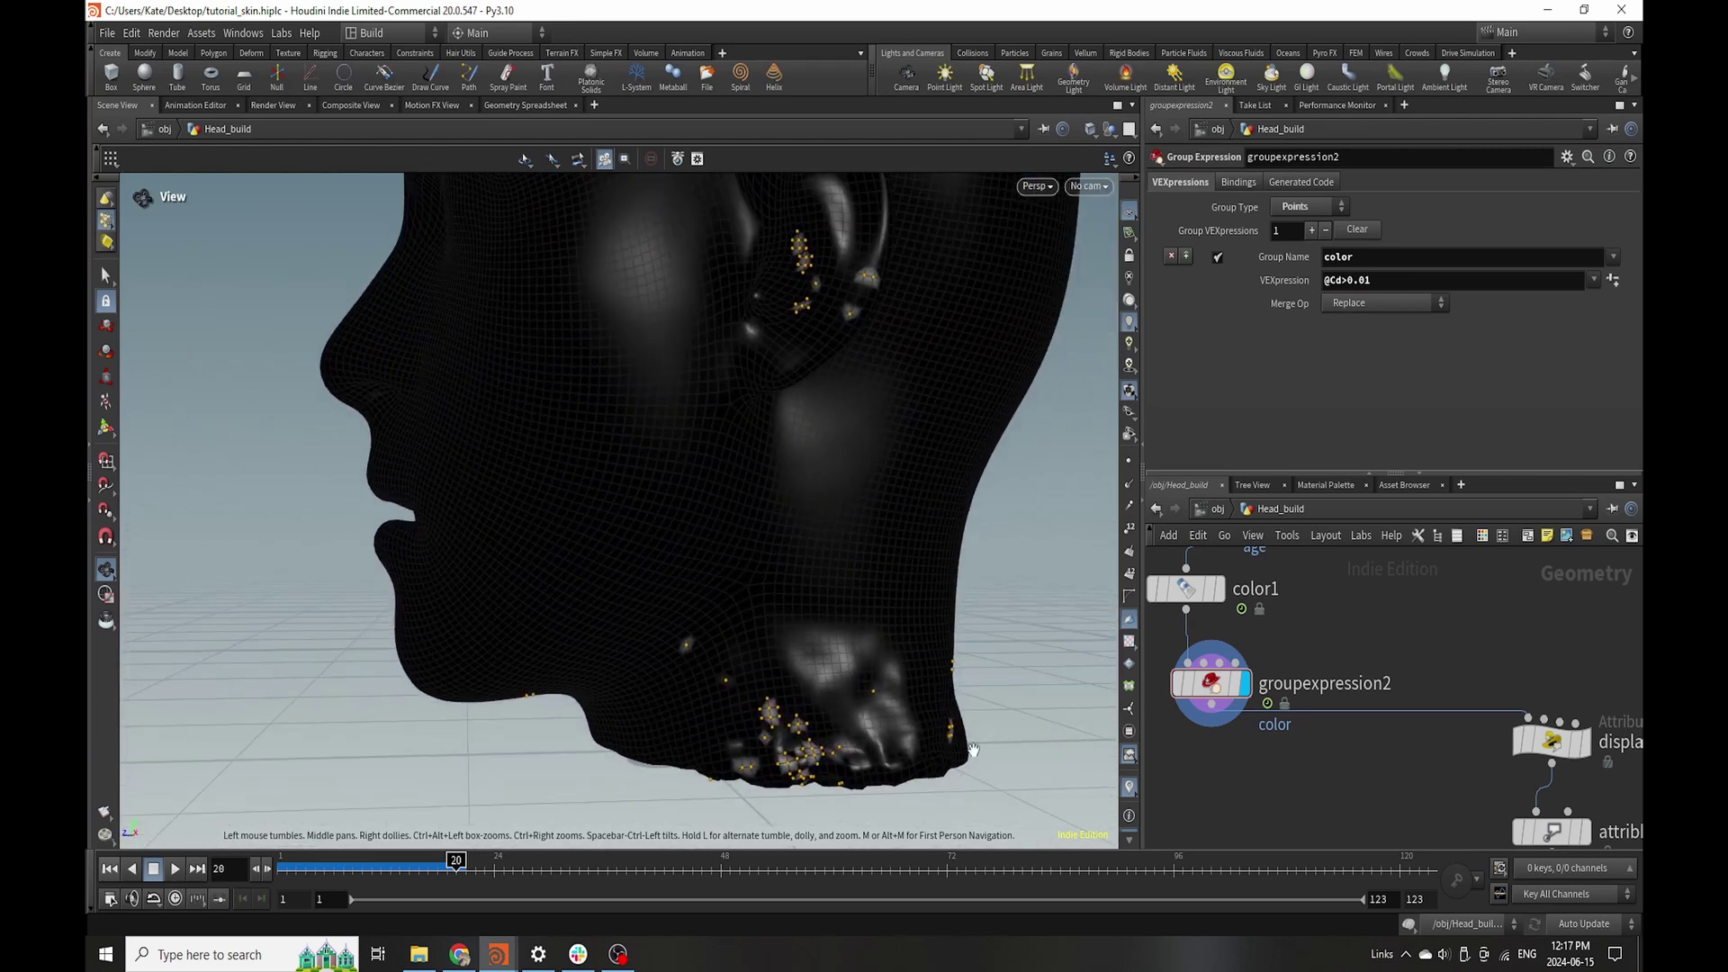
- Place the displace wrangle below groupexpression2, connected to its output, and display the displaced result
middle_drag(1437, 649, 1428, 602)
scroll(1428, 601, down, 1)
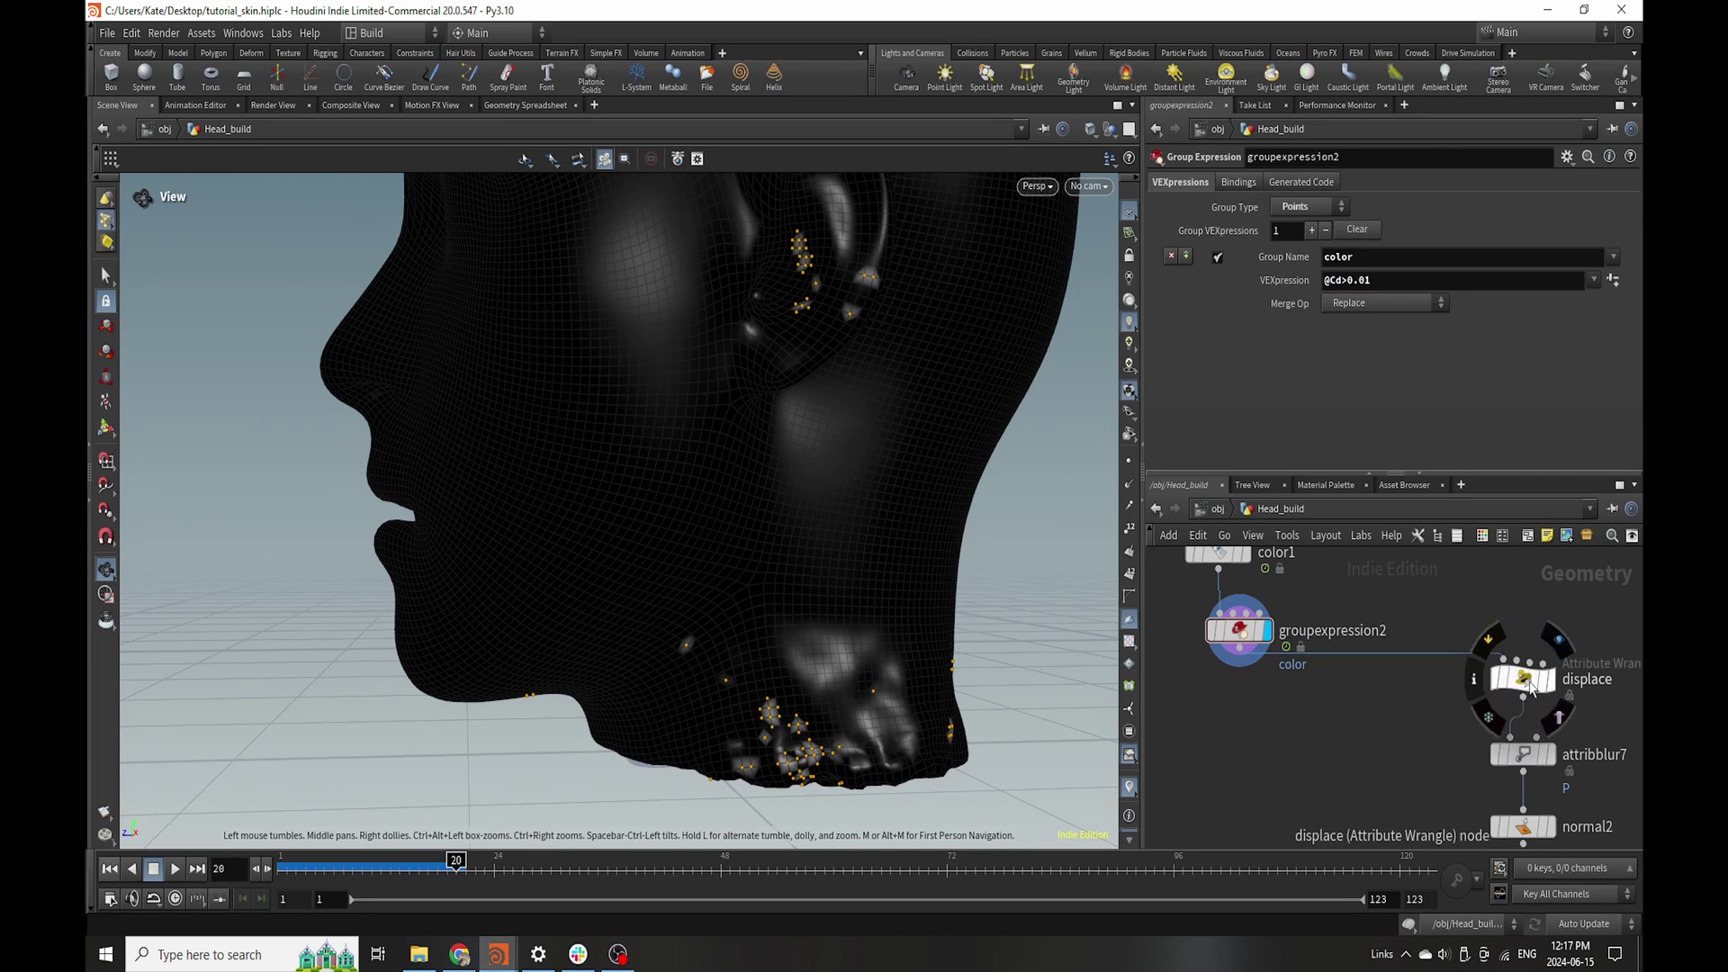
drag(1524, 682, 1241, 699)
click(1246, 630)
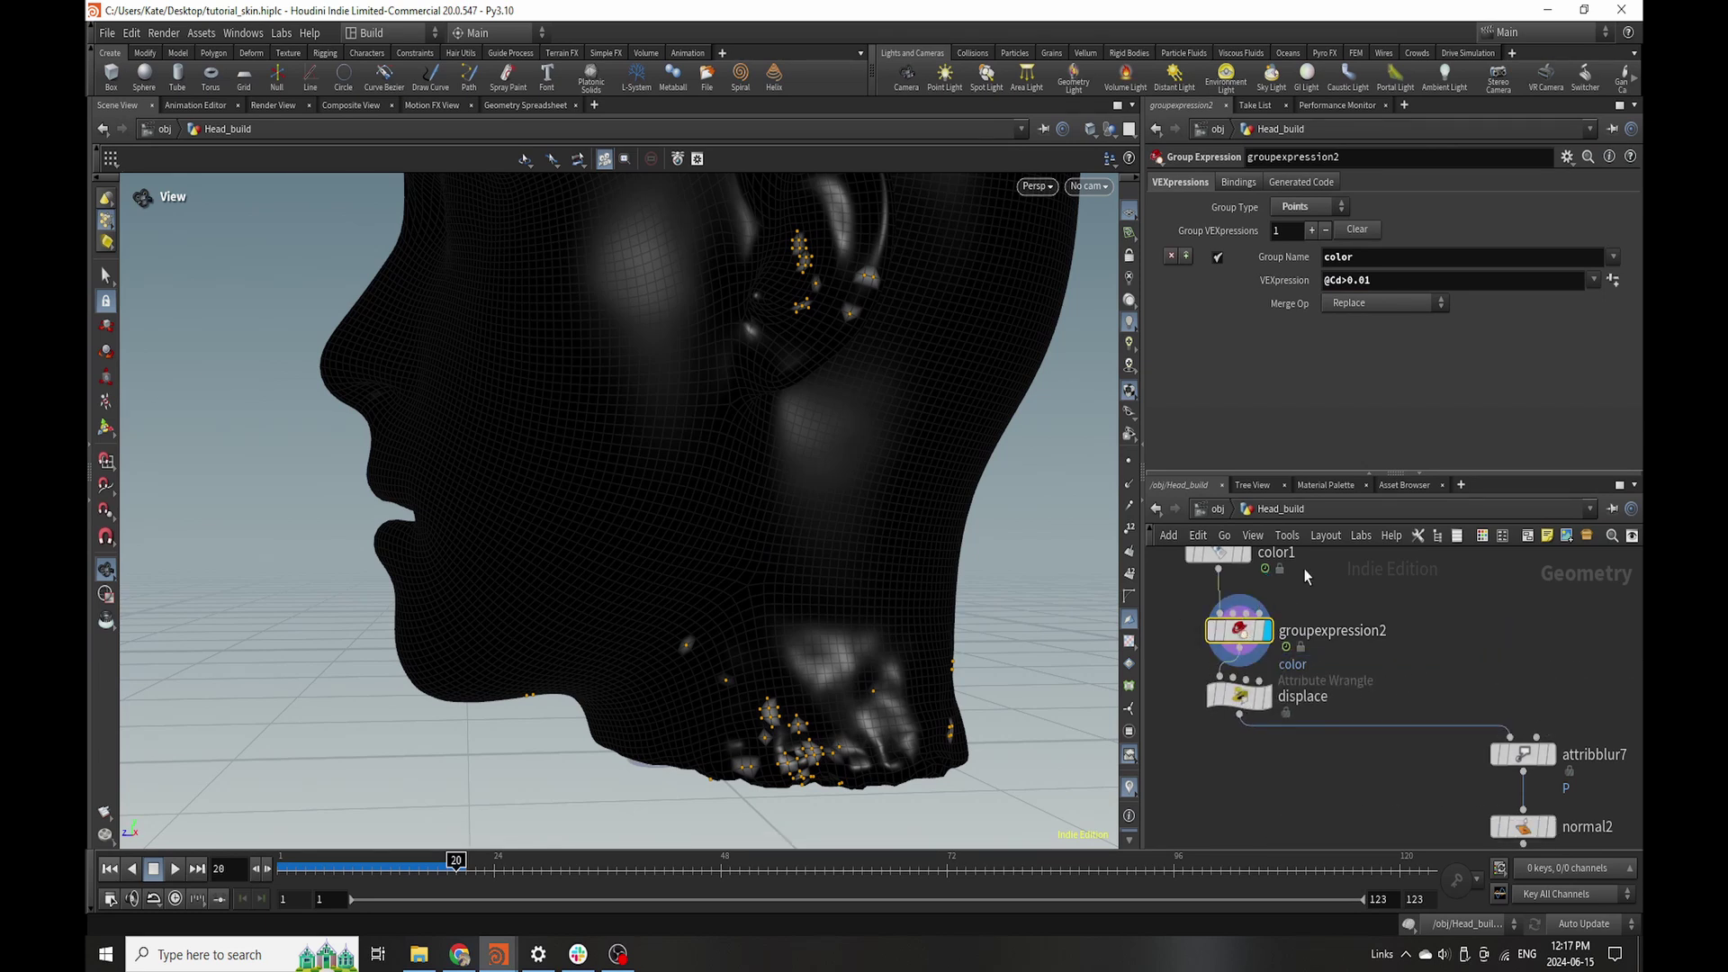
click(1240, 698)
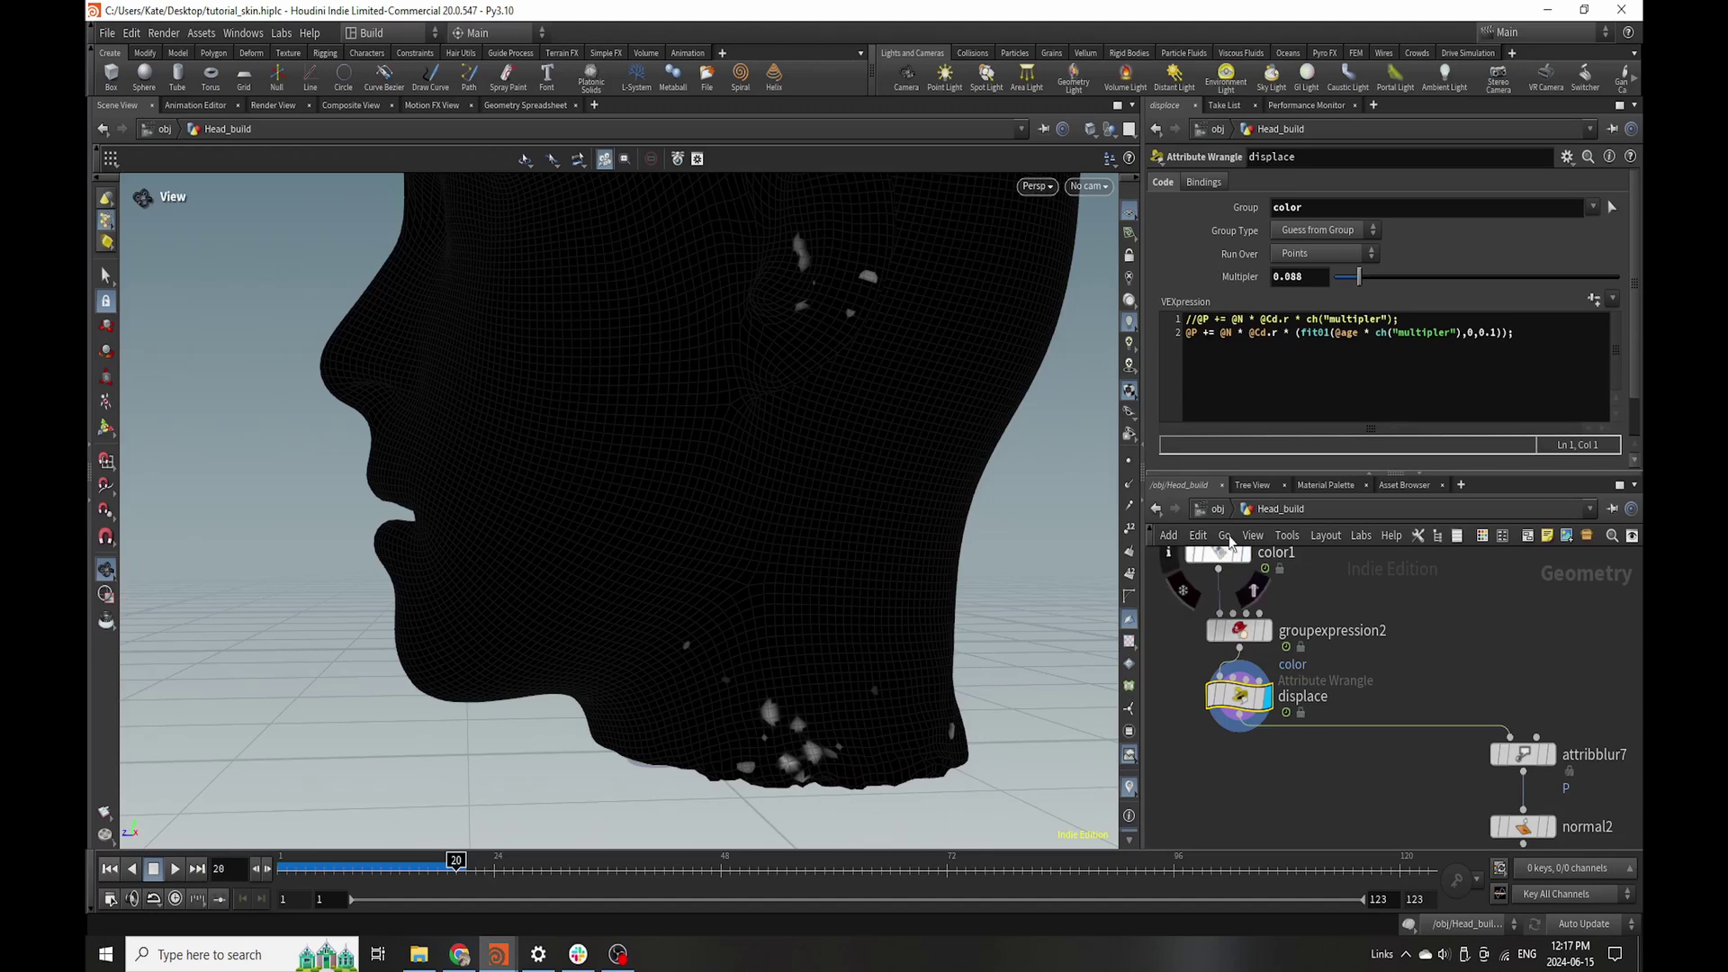
- Delete the commented-out first line from the displace wrangle's VEXpression, keeping only the age-based displacement line
drag(1449, 316, 1181, 319)
key(BackSpace)
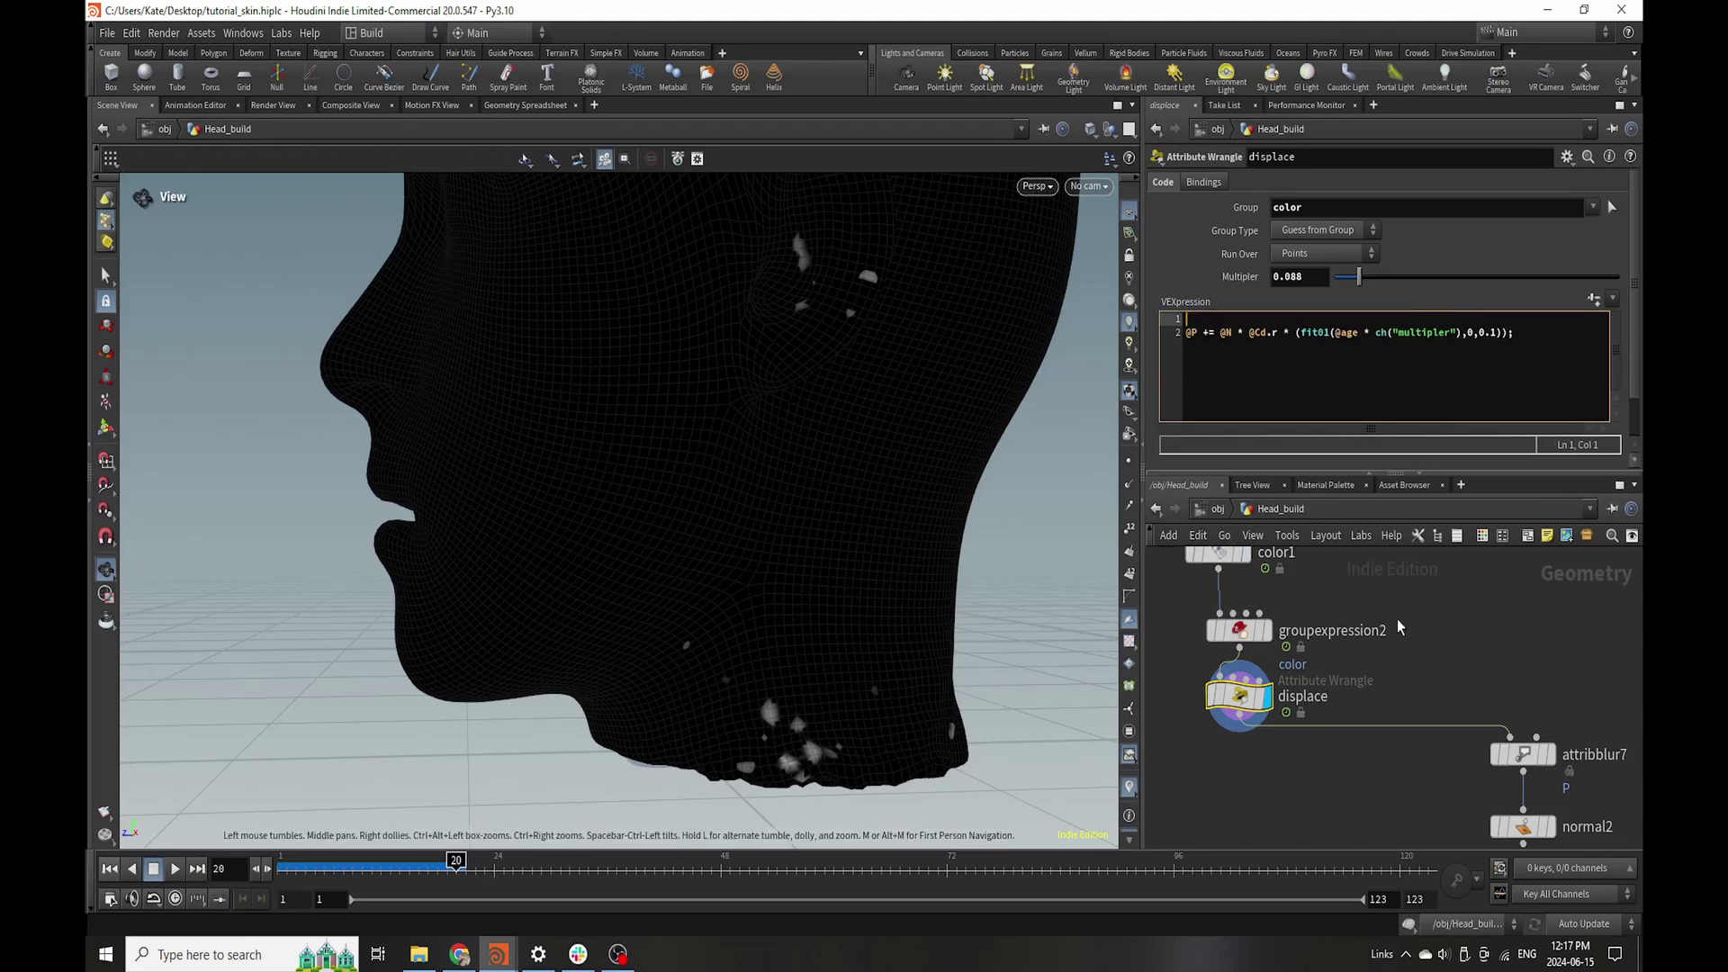
click(1445, 662)
click(1185, 344)
key(BackSpace)
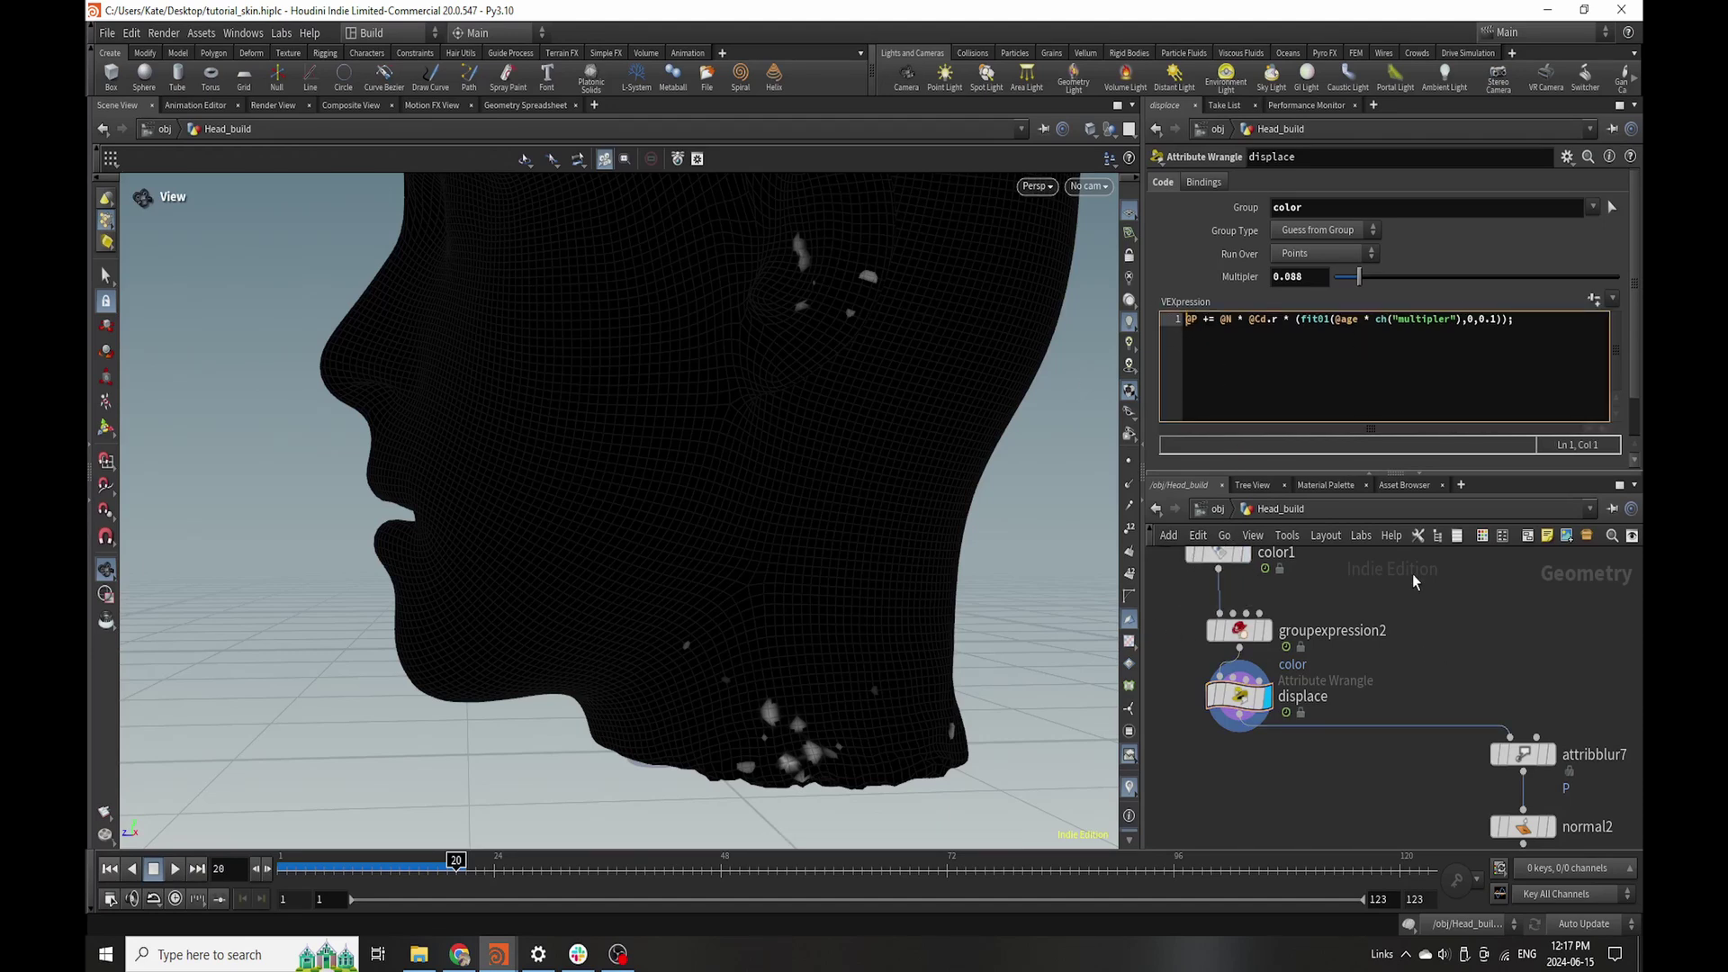
- Set the displace wrangle's Multiplier to 0.336 and advance the timeline to frame 39 to check the displaced neck and ear
mouse_move(1358, 276)
mouse_down()
mouse_move(1620, 270)
mouse_move(1338, 276)
mouse_up()
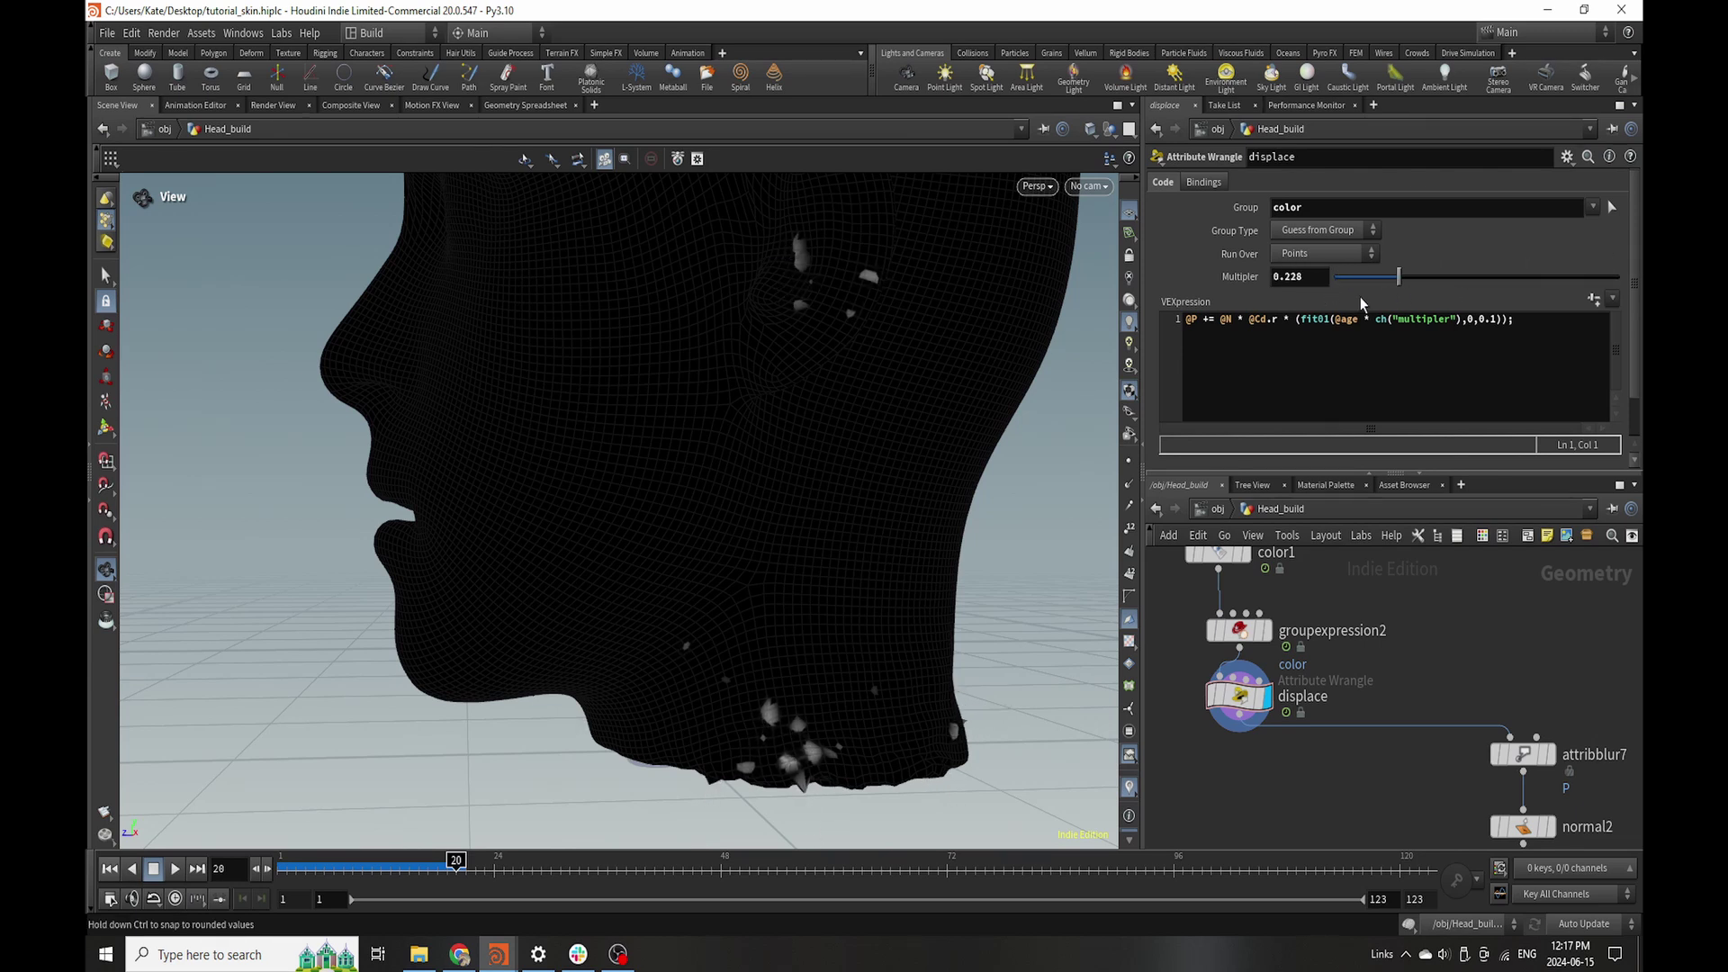
key(ctrl+s)
click(1418, 276)
drag(799, 607, 891, 598)
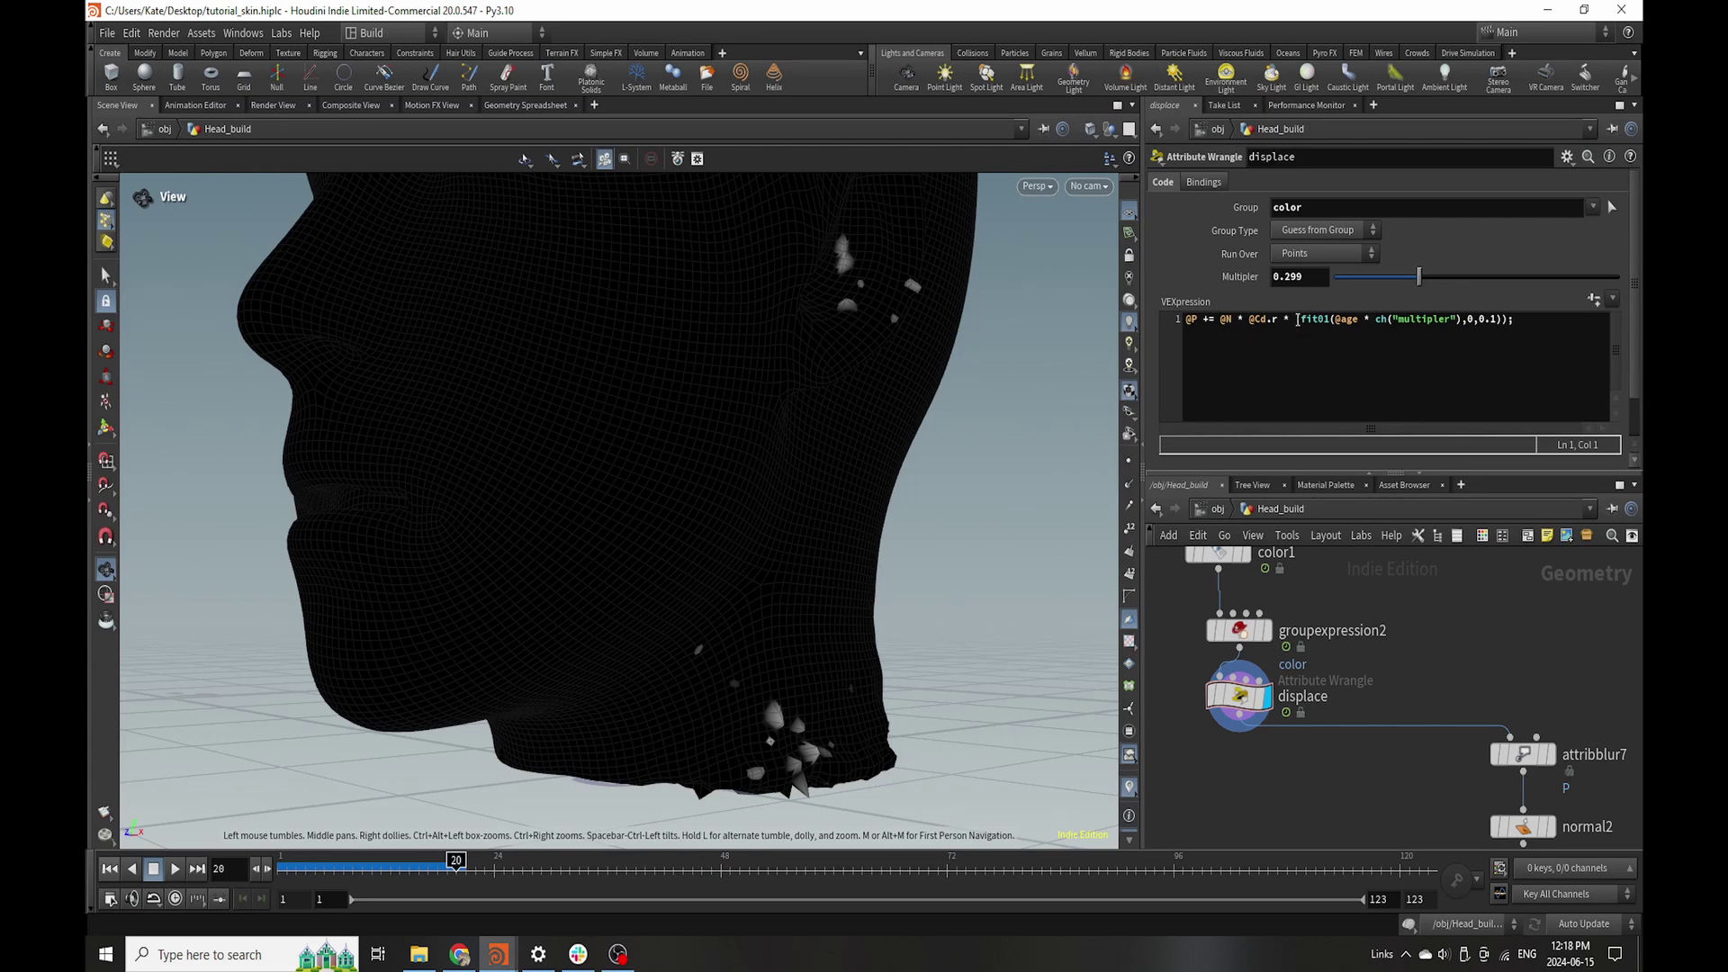
mouse_move(1419, 277)
mouse_down()
mouse_move(1496, 281)
mouse_move(1428, 277)
mouse_up()
drag(347, 855, 634, 880)
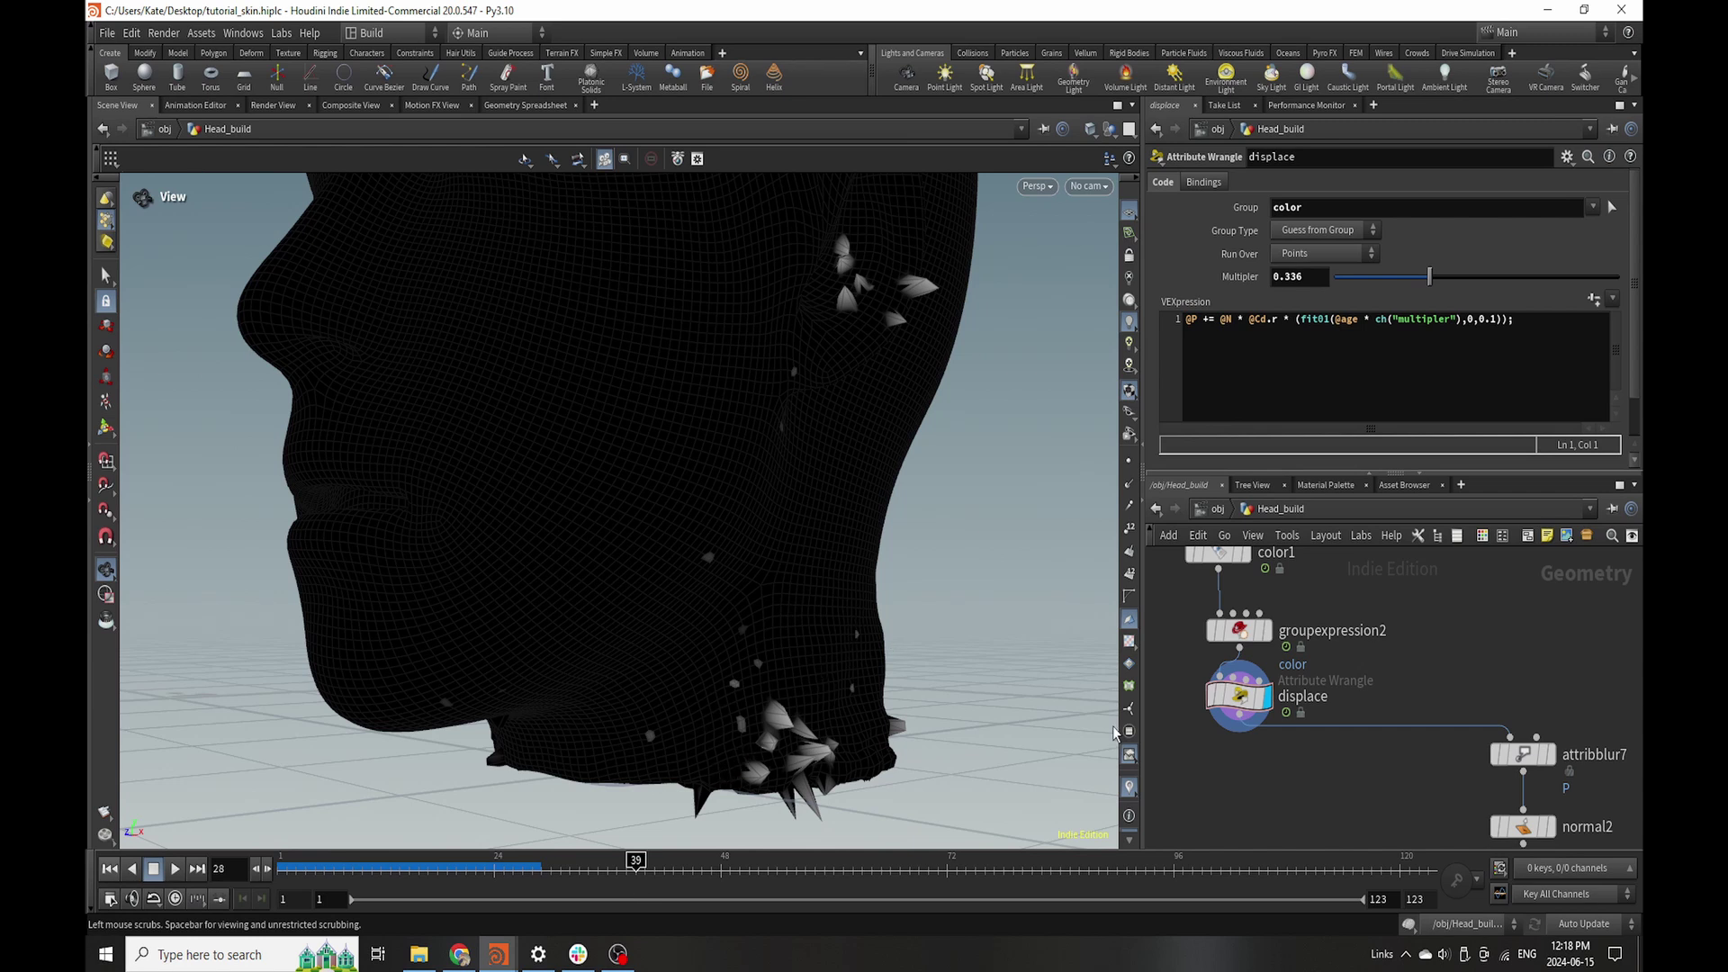
- Place attribblur7 directly below the displace wrangle and display its blurred result on the head
mouse_move(1524, 754)
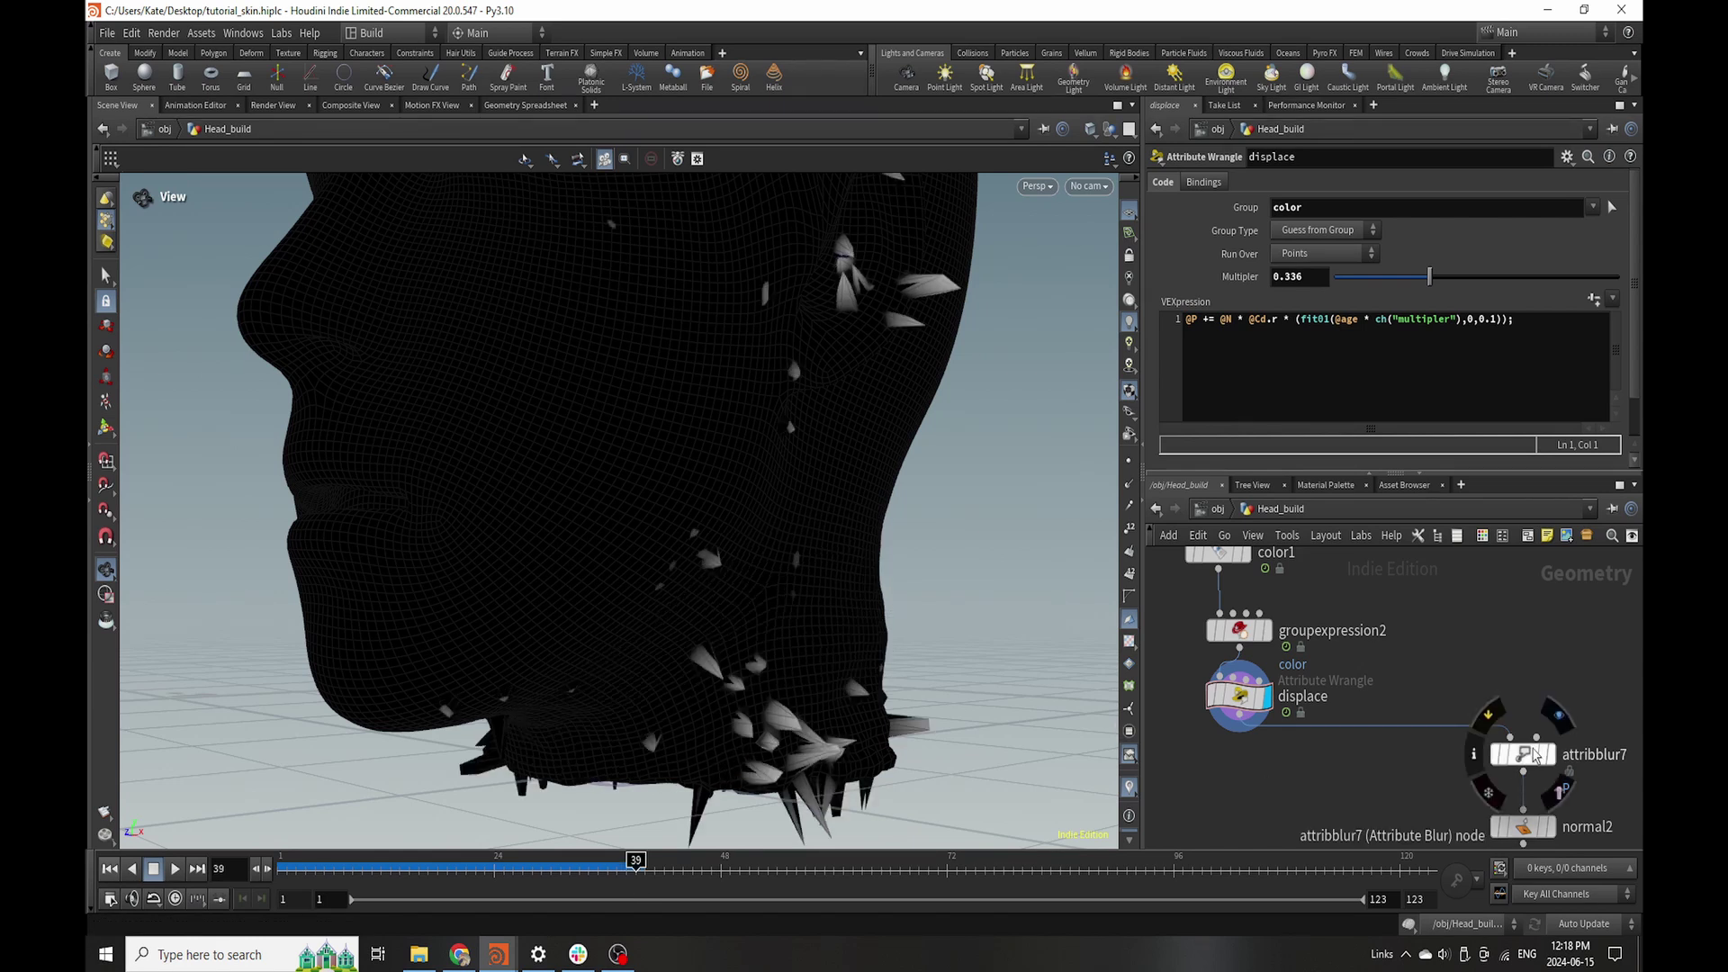
drag(1535, 755, 1270, 768)
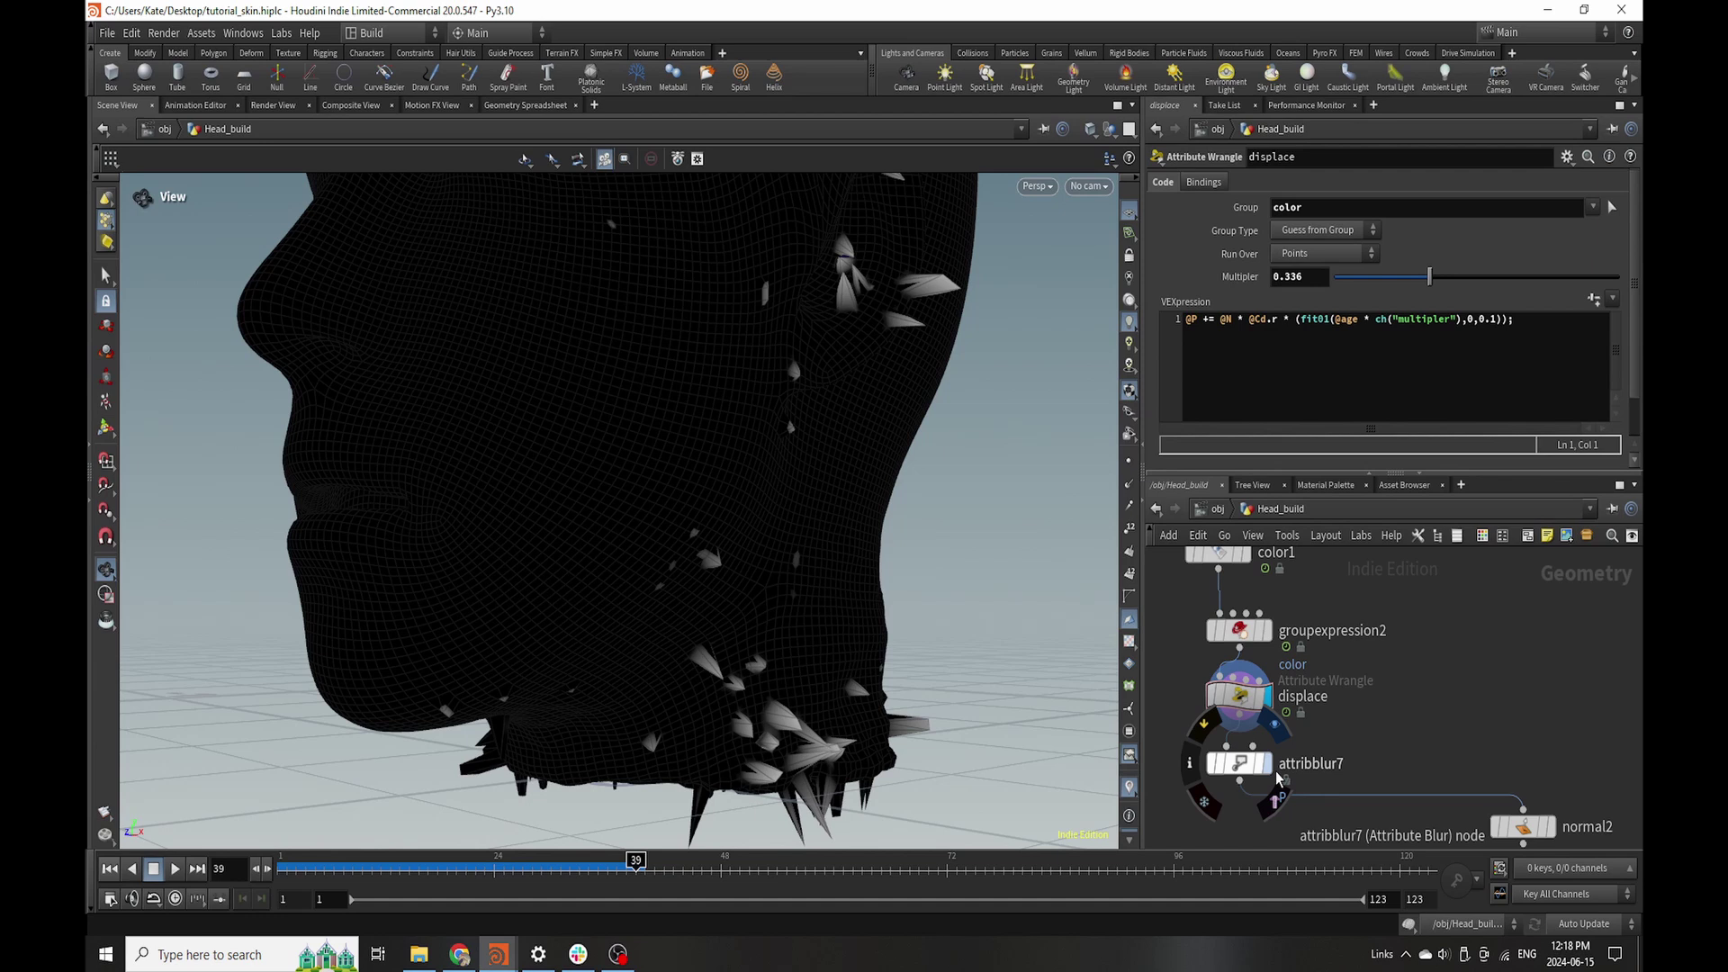
click(1269, 767)
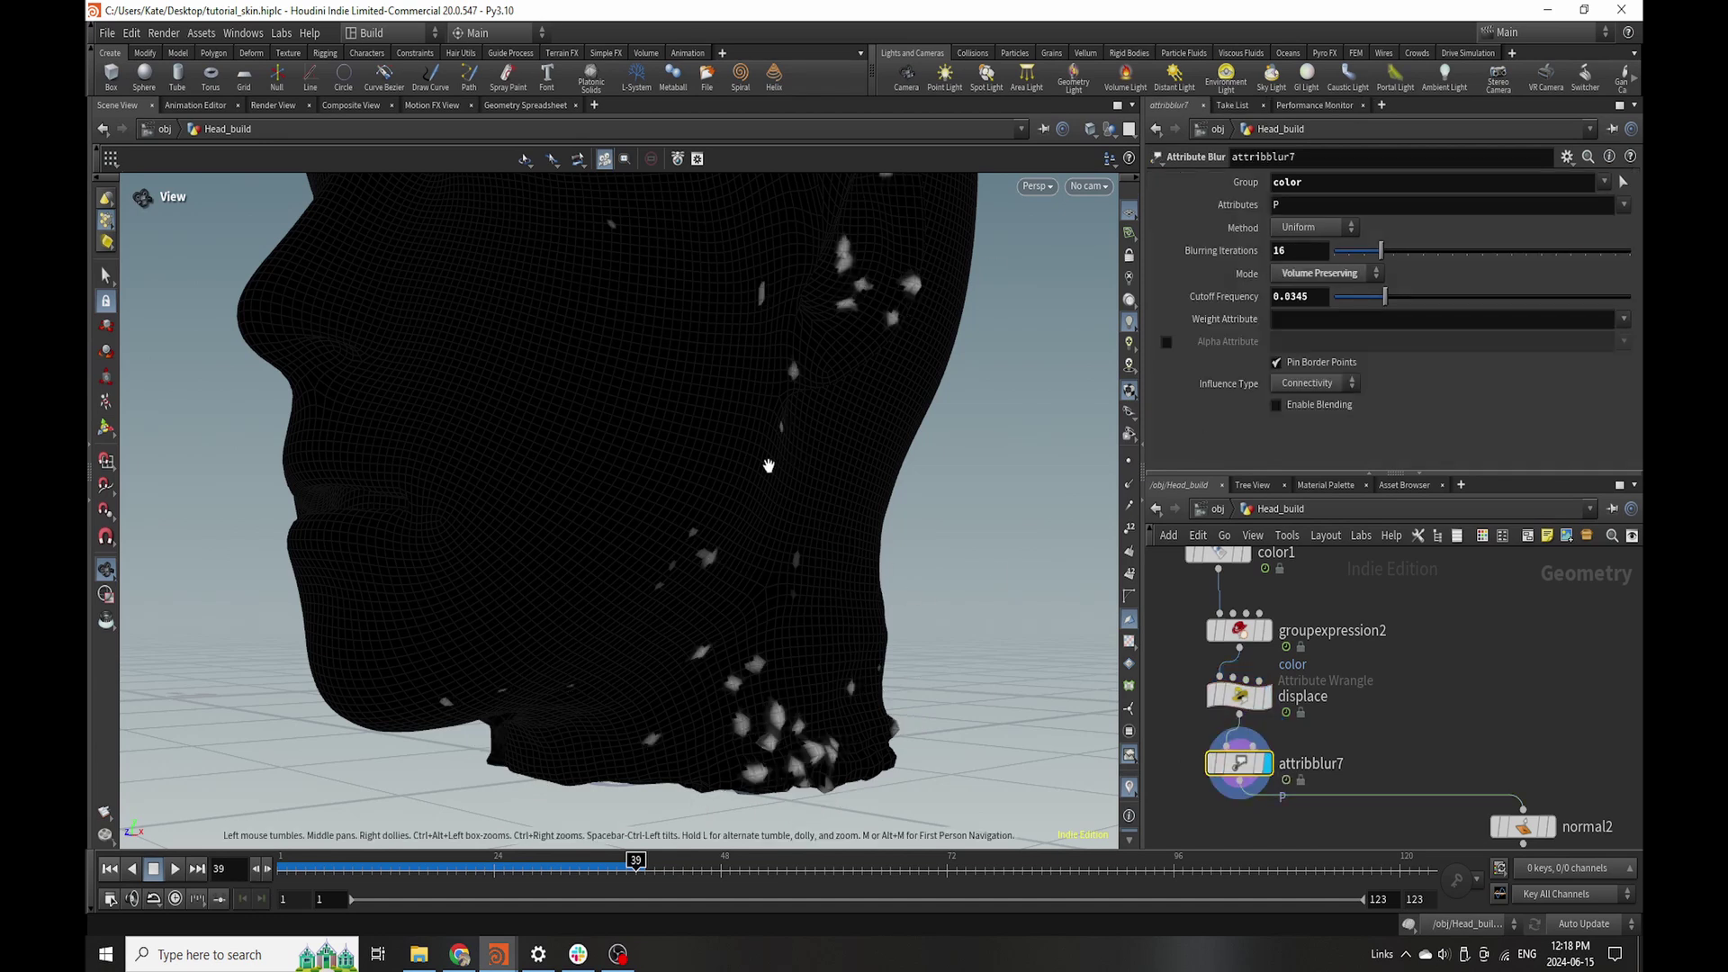
drag(768, 465, 911, 468)
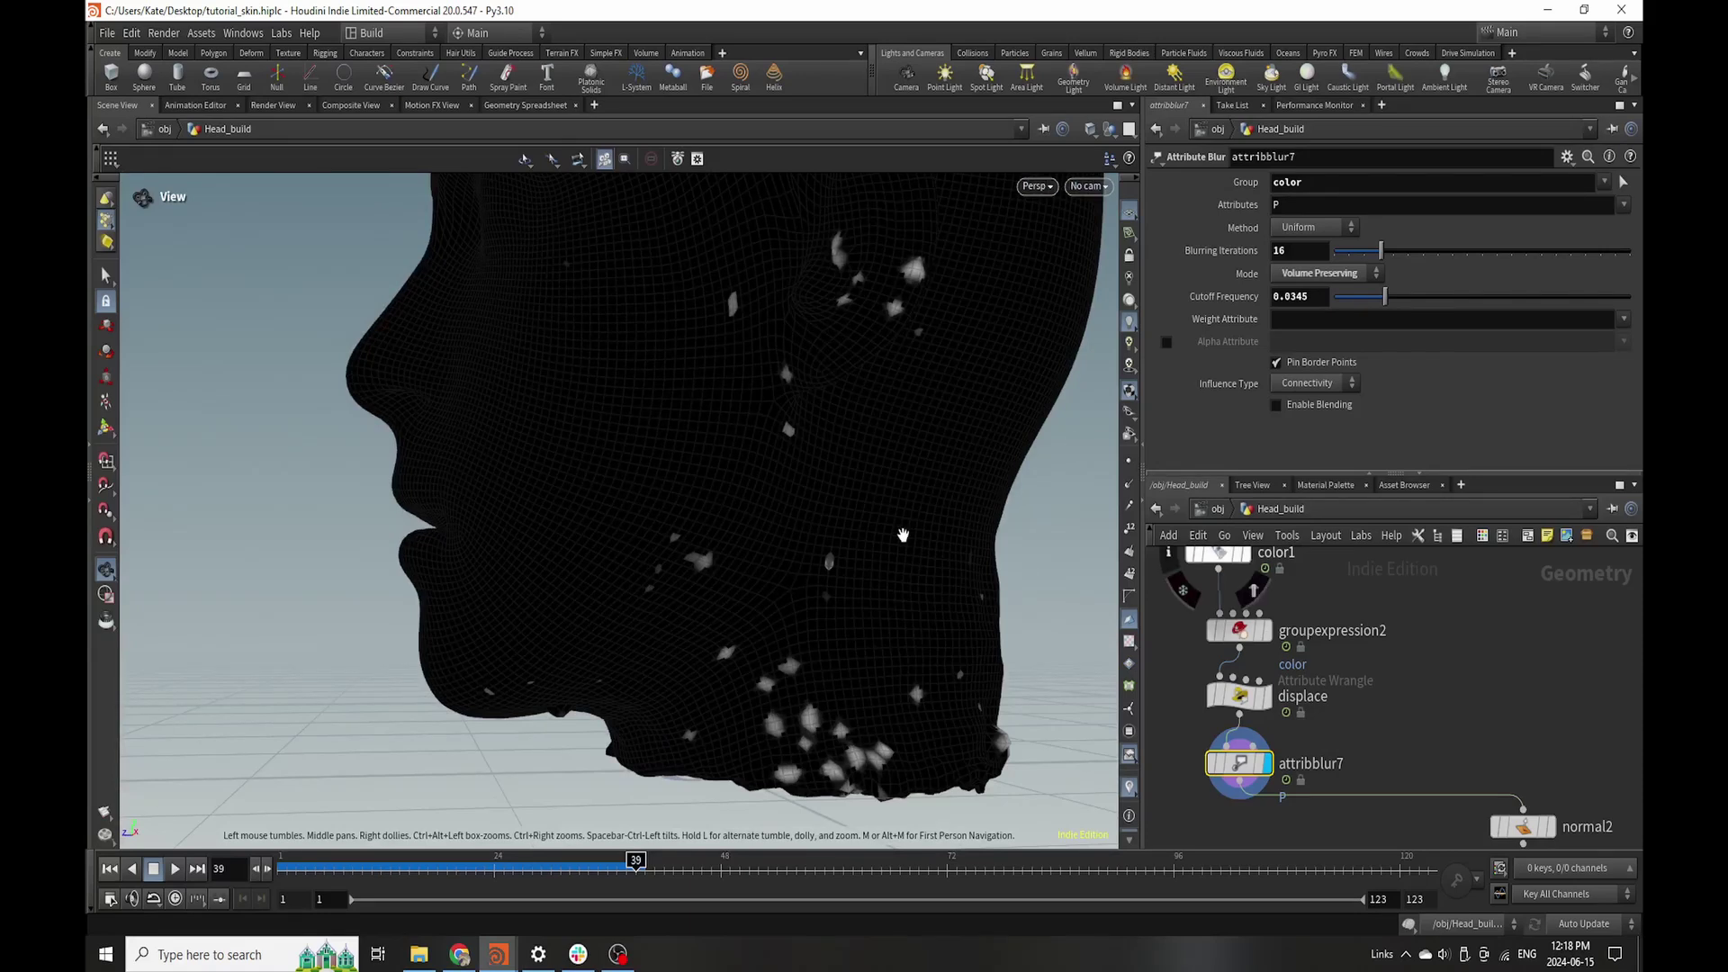
- Place normal2 directly below attribblur7 and display the head with its recomputed normals
scroll(1530, 747, down, 3)
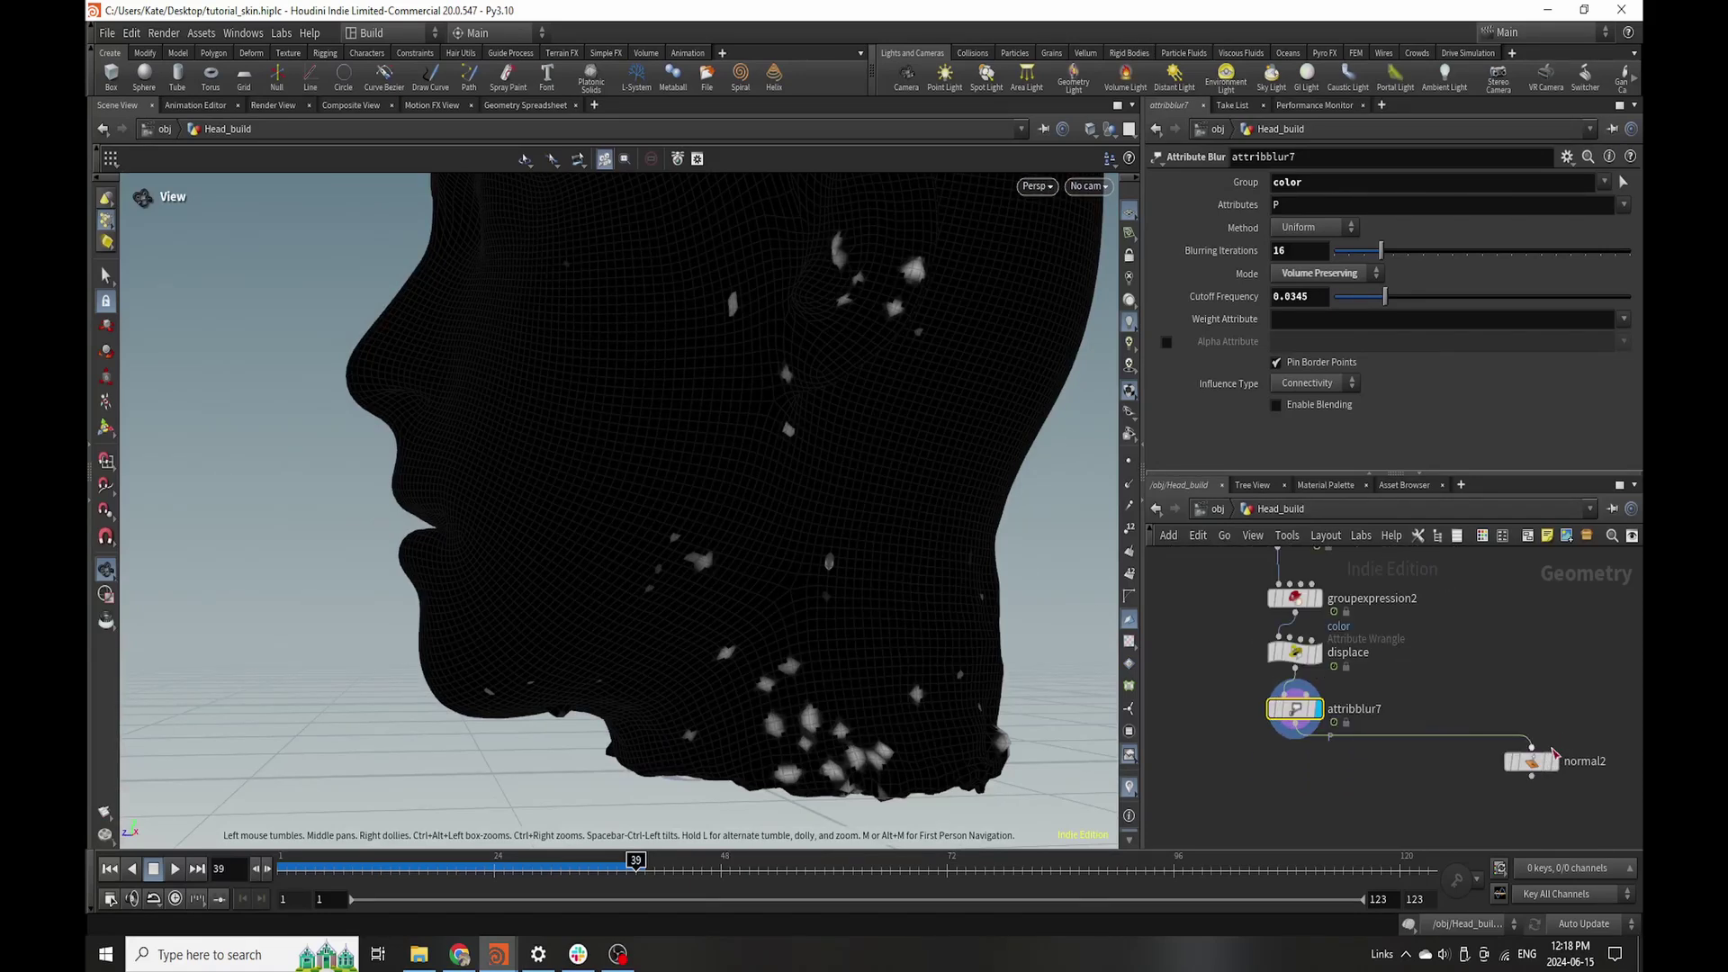
drag(1538, 765, 1302, 766)
click(1318, 764)
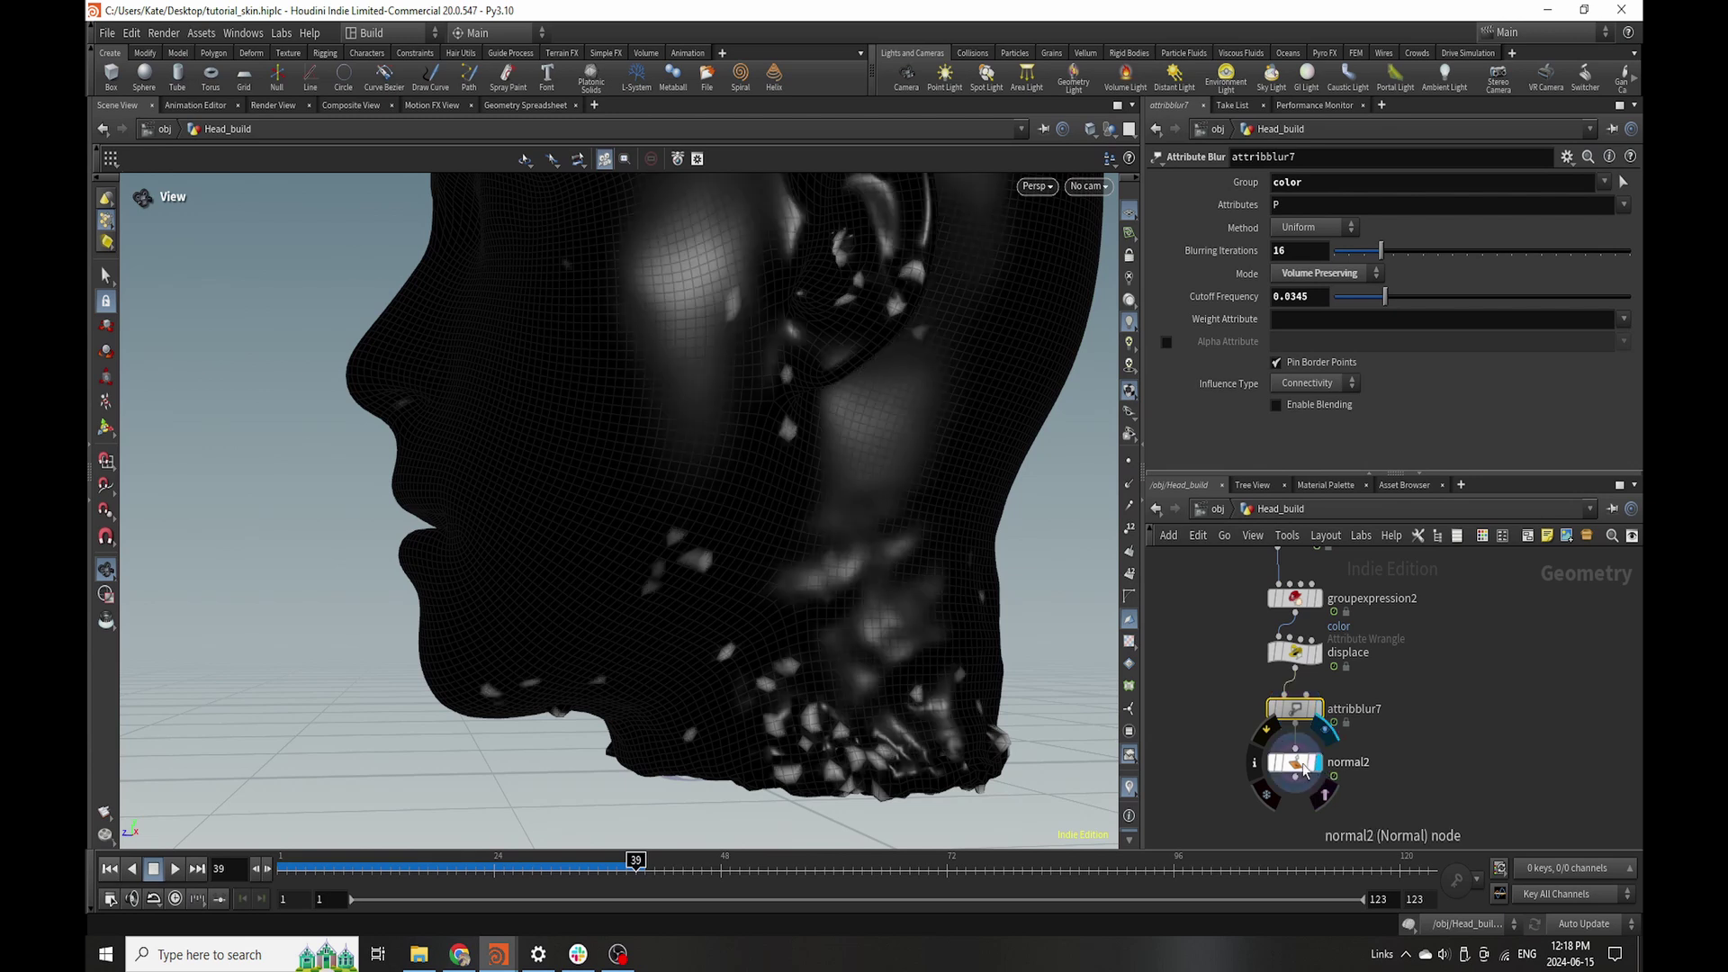
click(1305, 767)
- Examine the skin growths on the face, ear and neck at frames 76, 20 and 70
drag(725, 663, 858, 579)
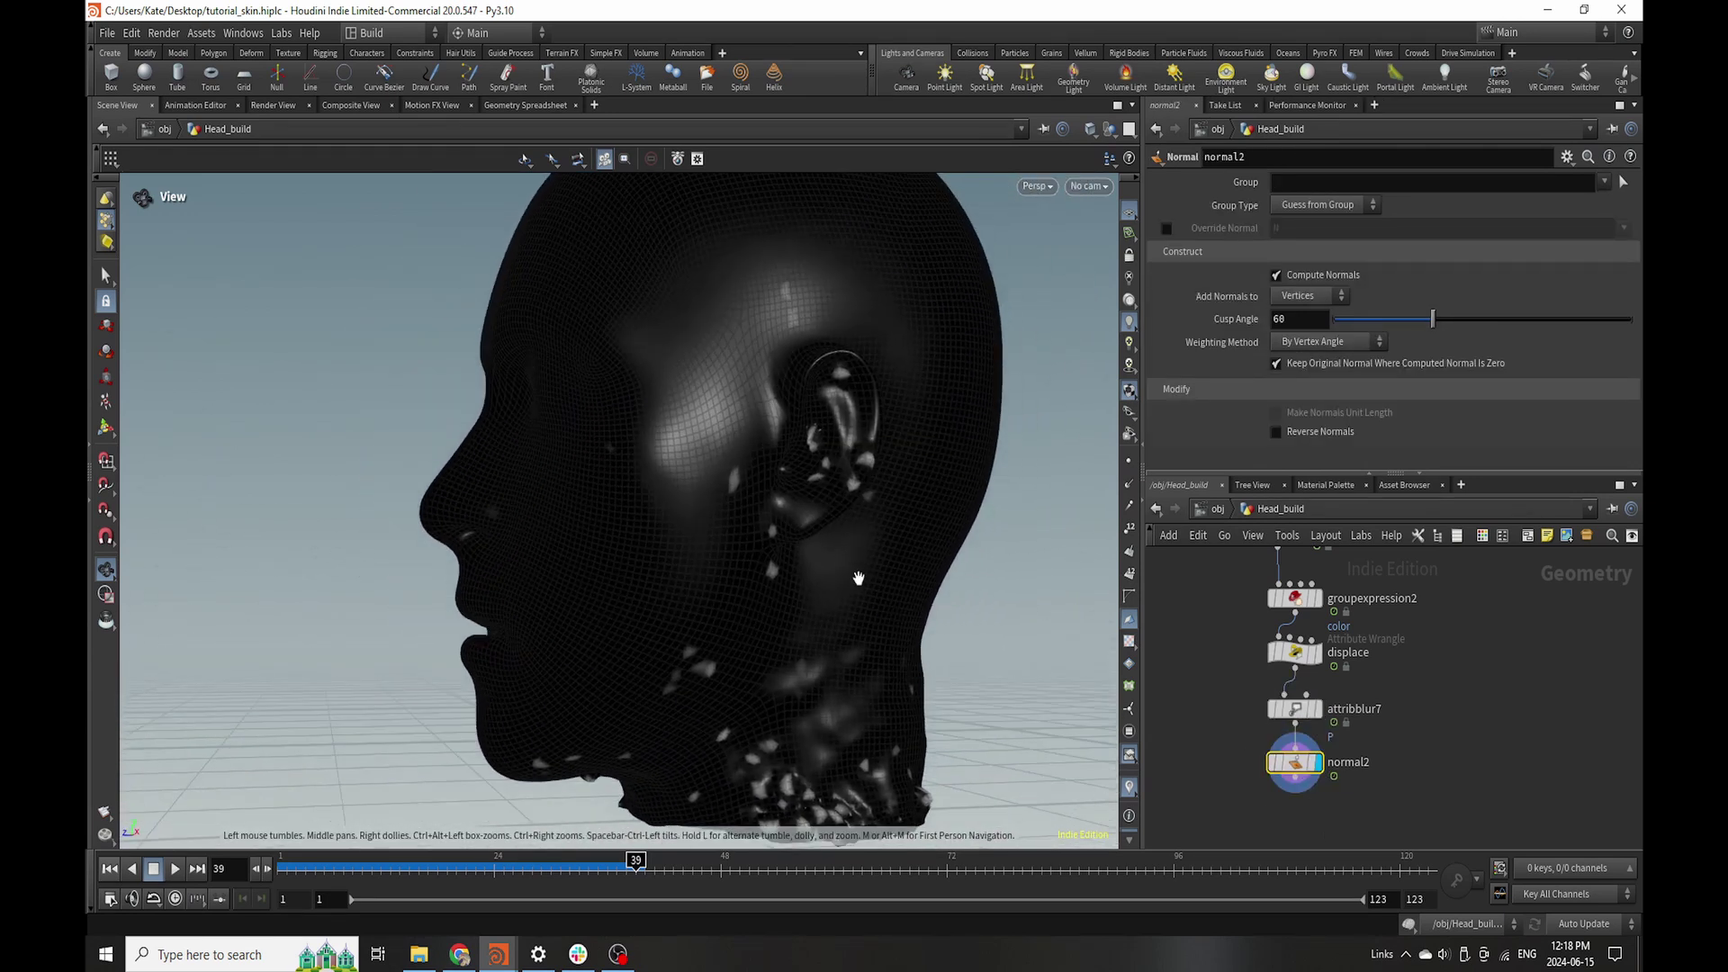
scroll(1169, 782, down, 2)
middle_drag(1272, 808, 1273, 724)
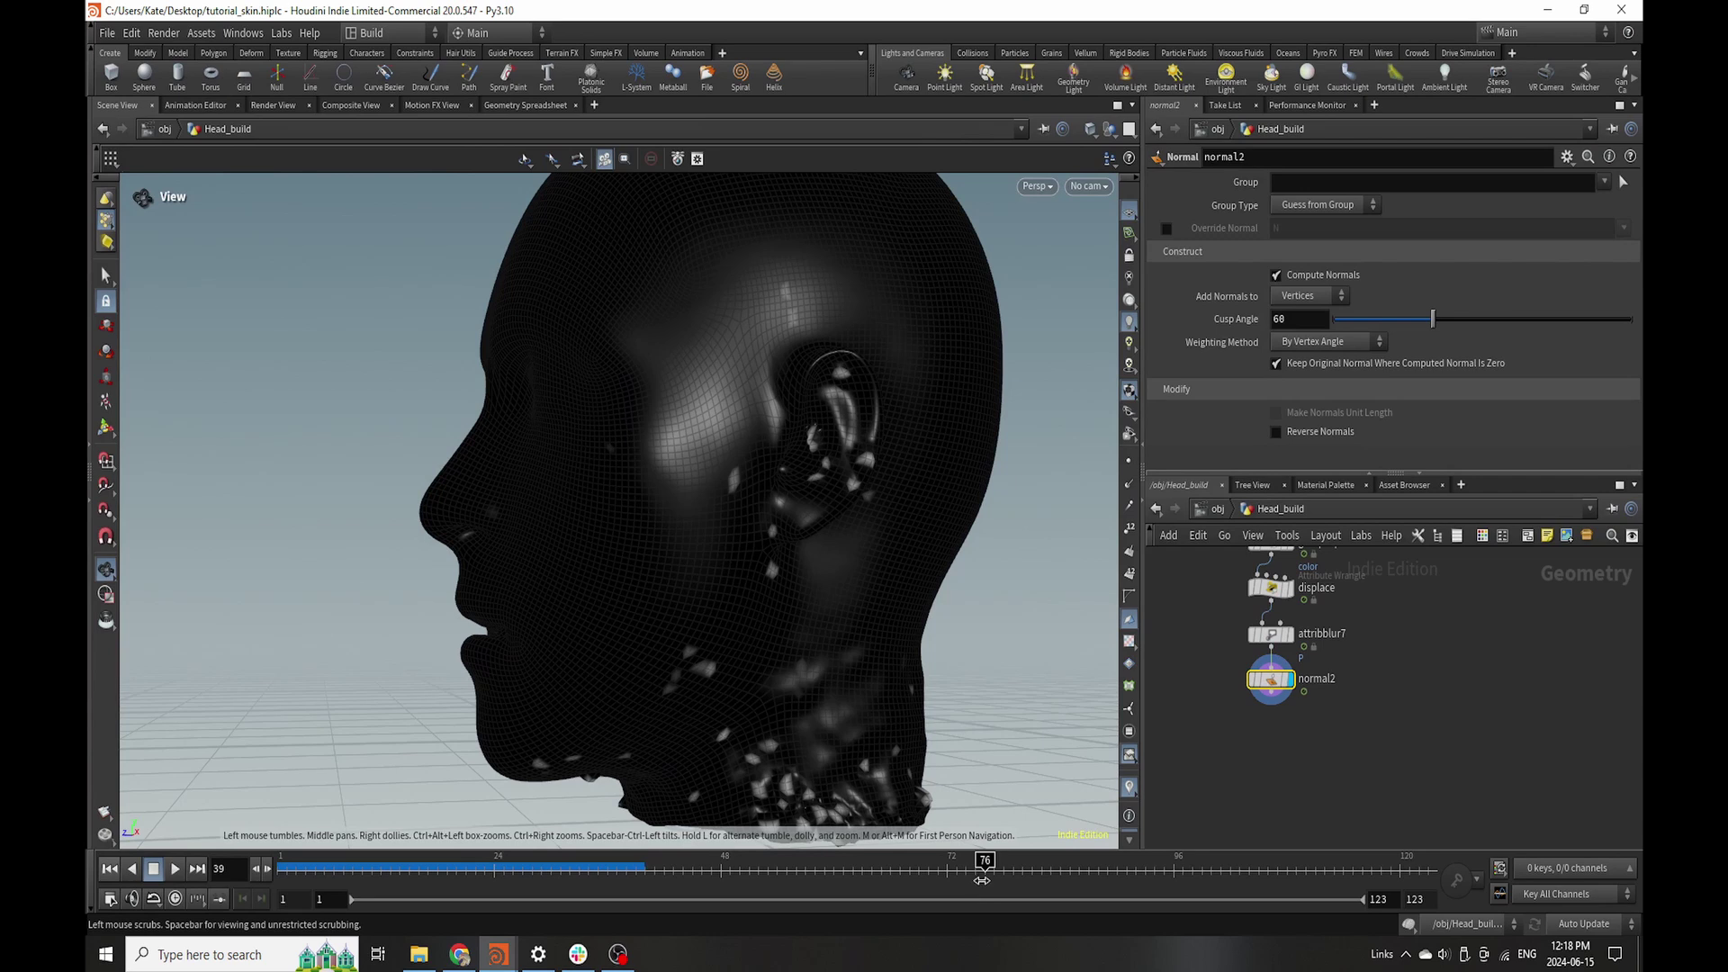
click(983, 875)
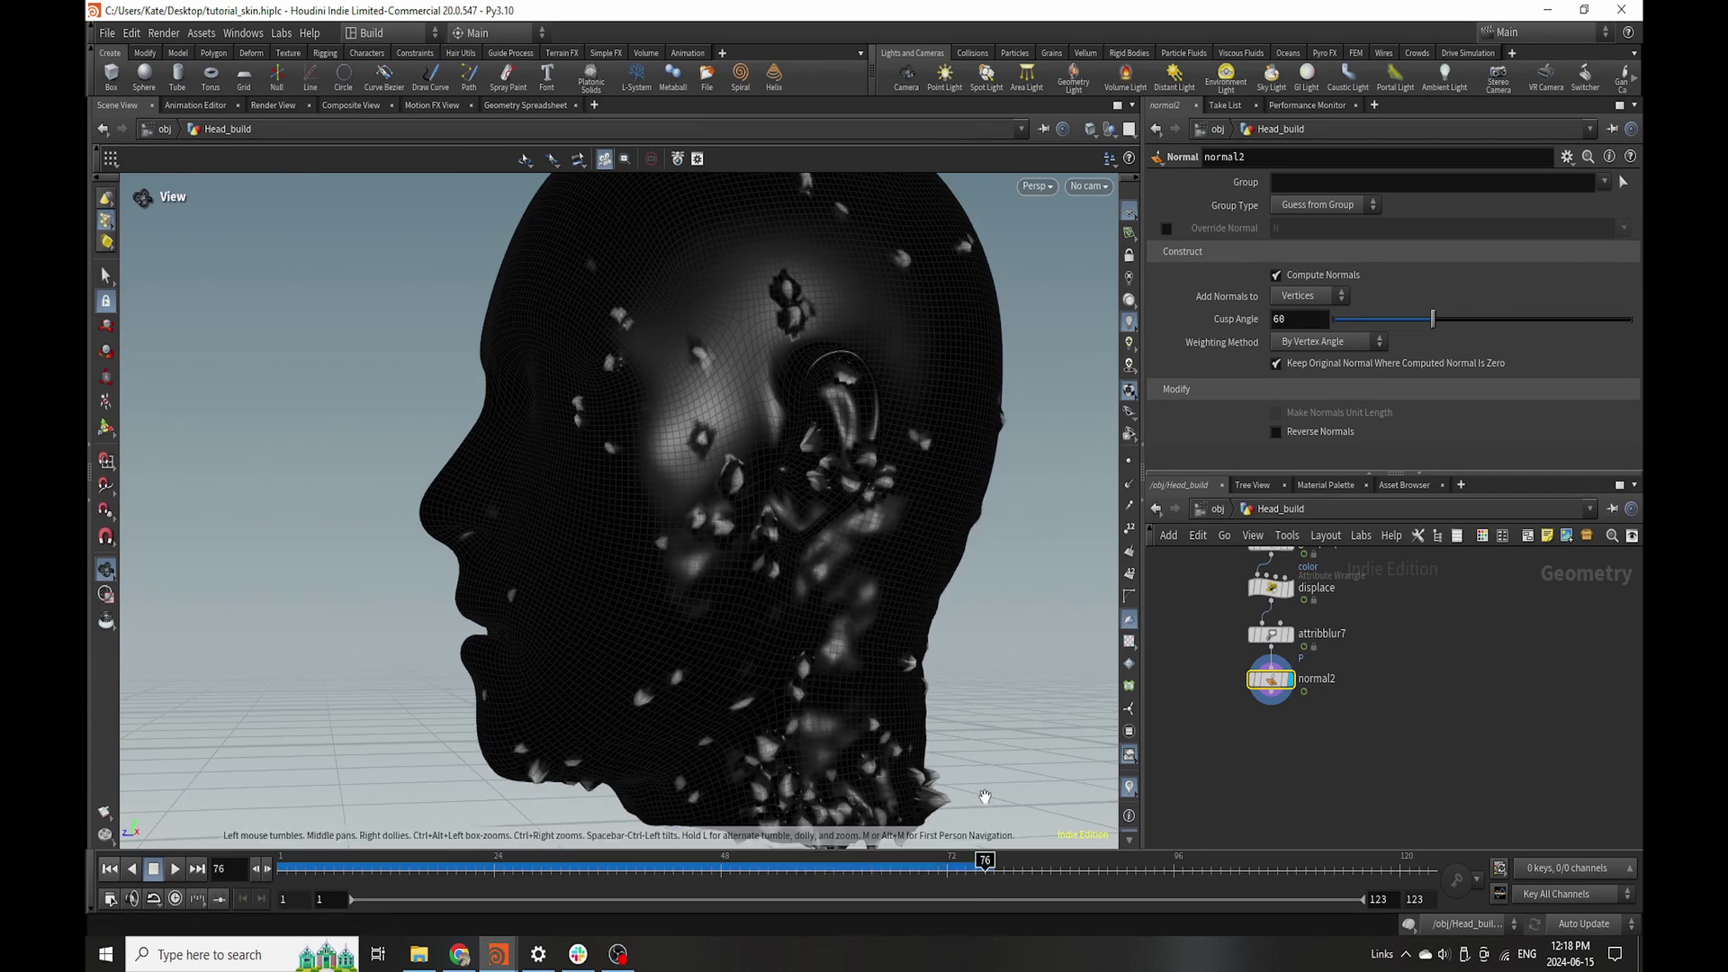
drag(764, 581, 846, 610)
click(454, 874)
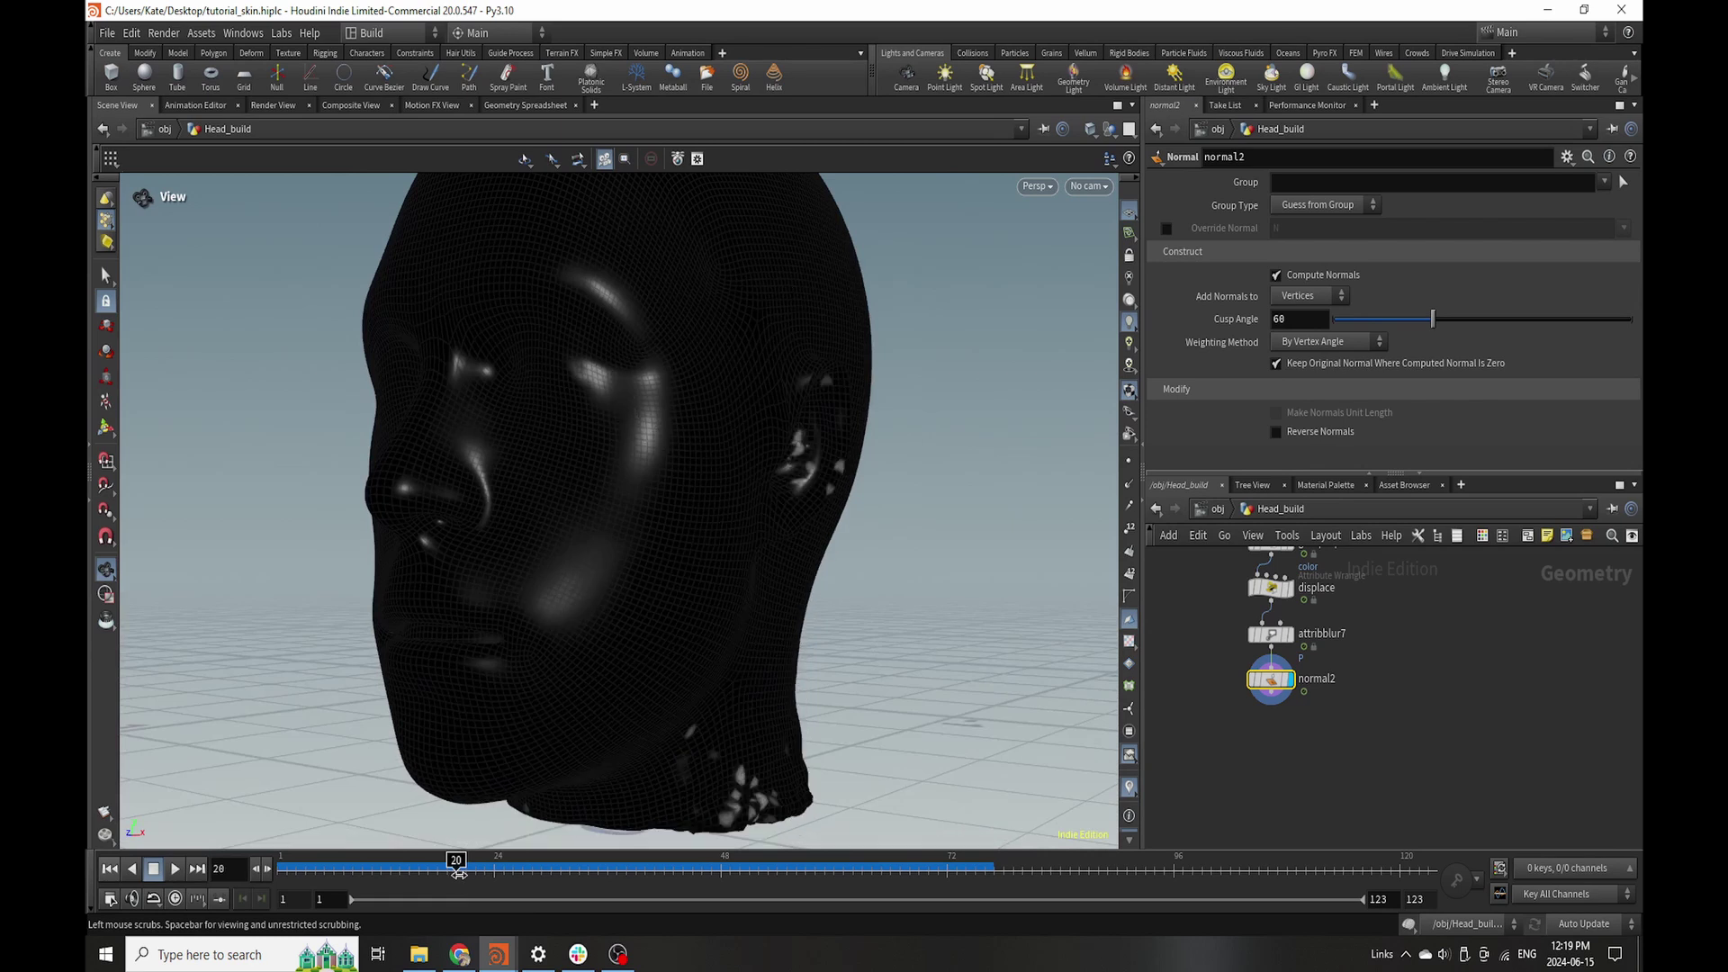
drag(500, 873, 929, 874)
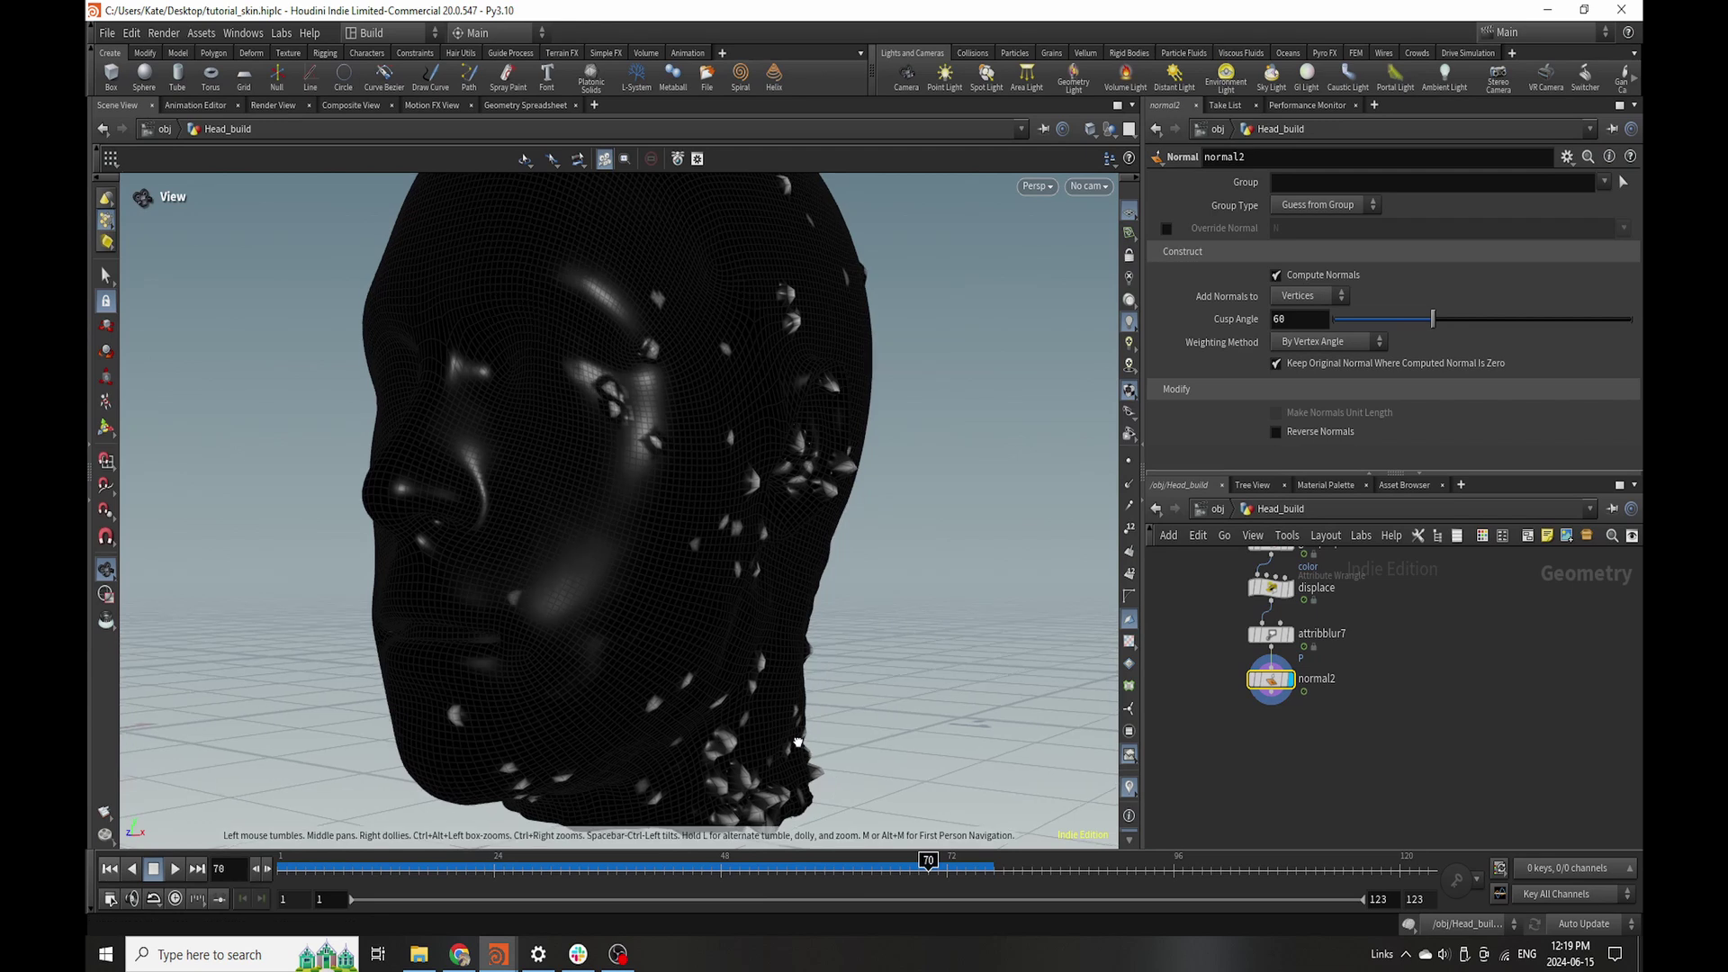
drag(835, 785, 749, 733)
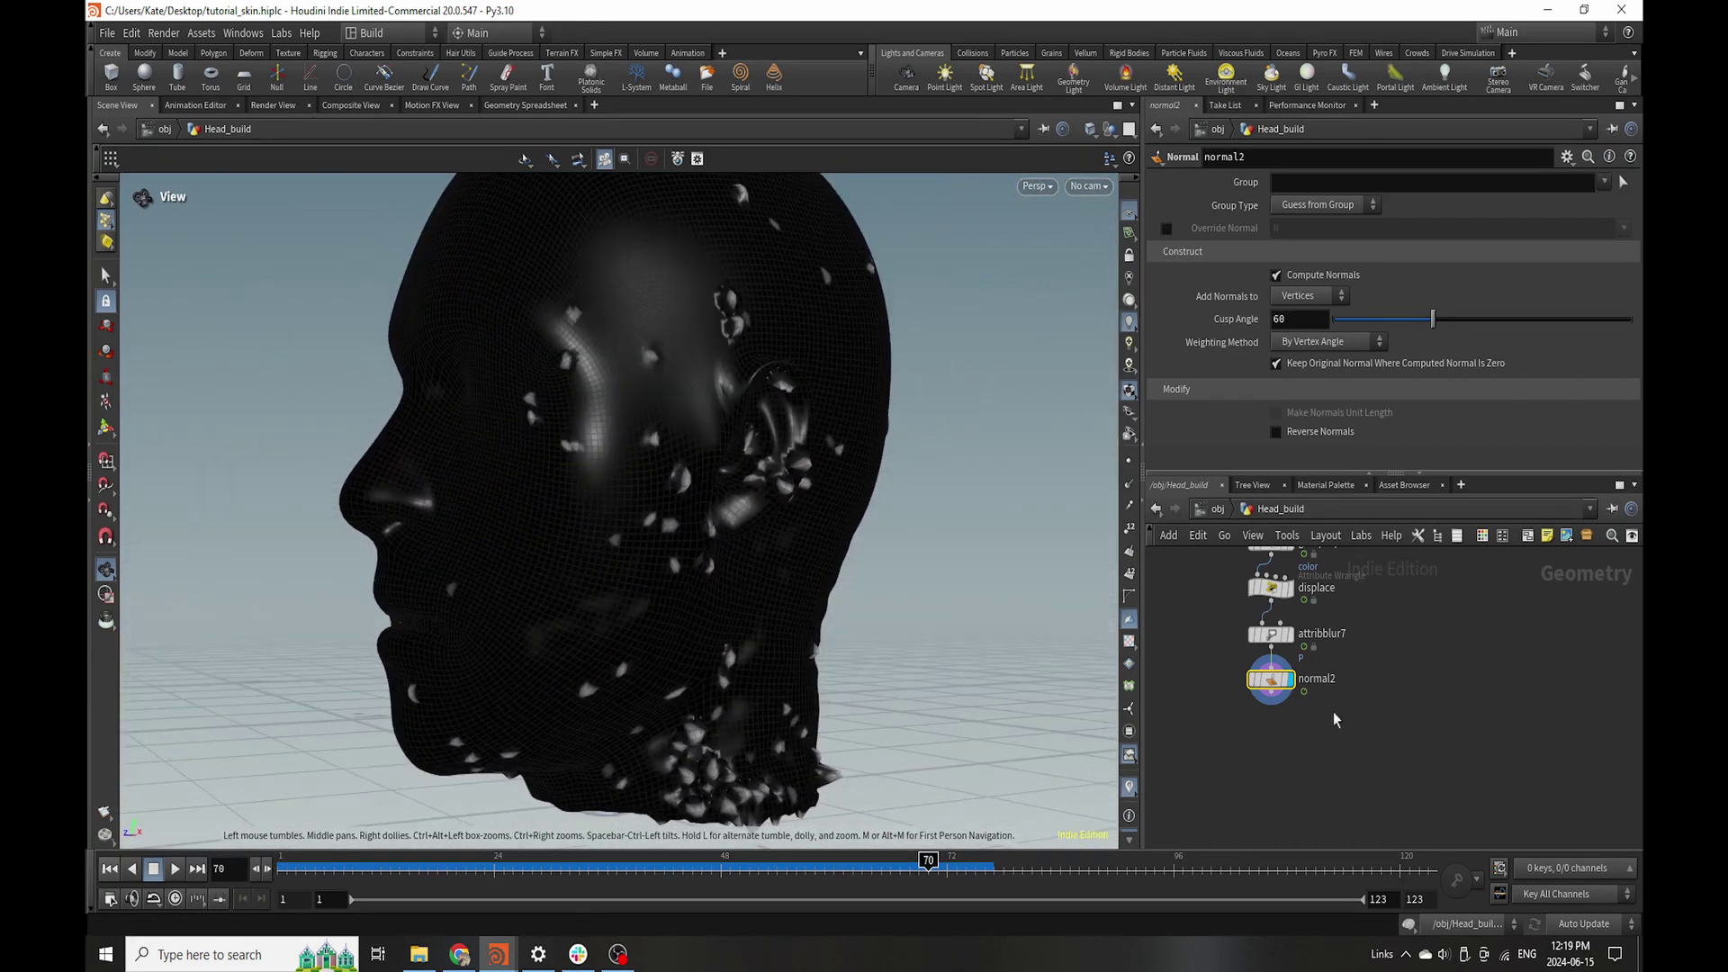
- Add an Attribute Delete node below normal2, display it, and set its Point Attributes to Cd
scroll(1315, 711, up, 5)
key(Tab)
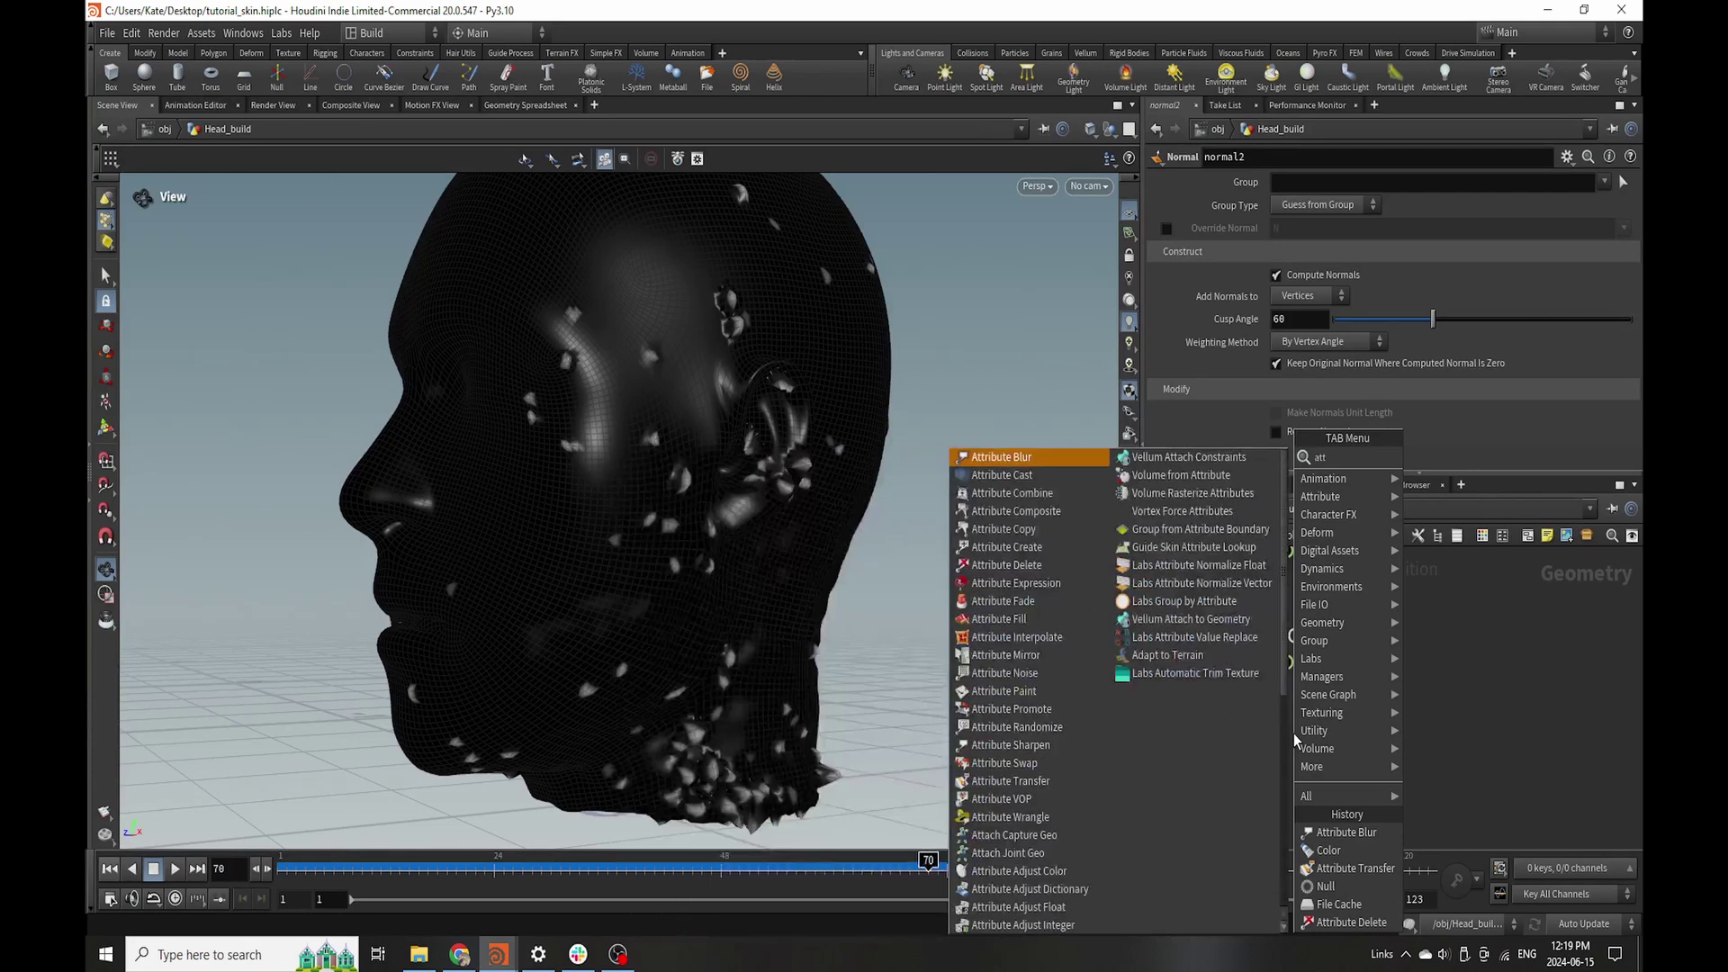
text(att)
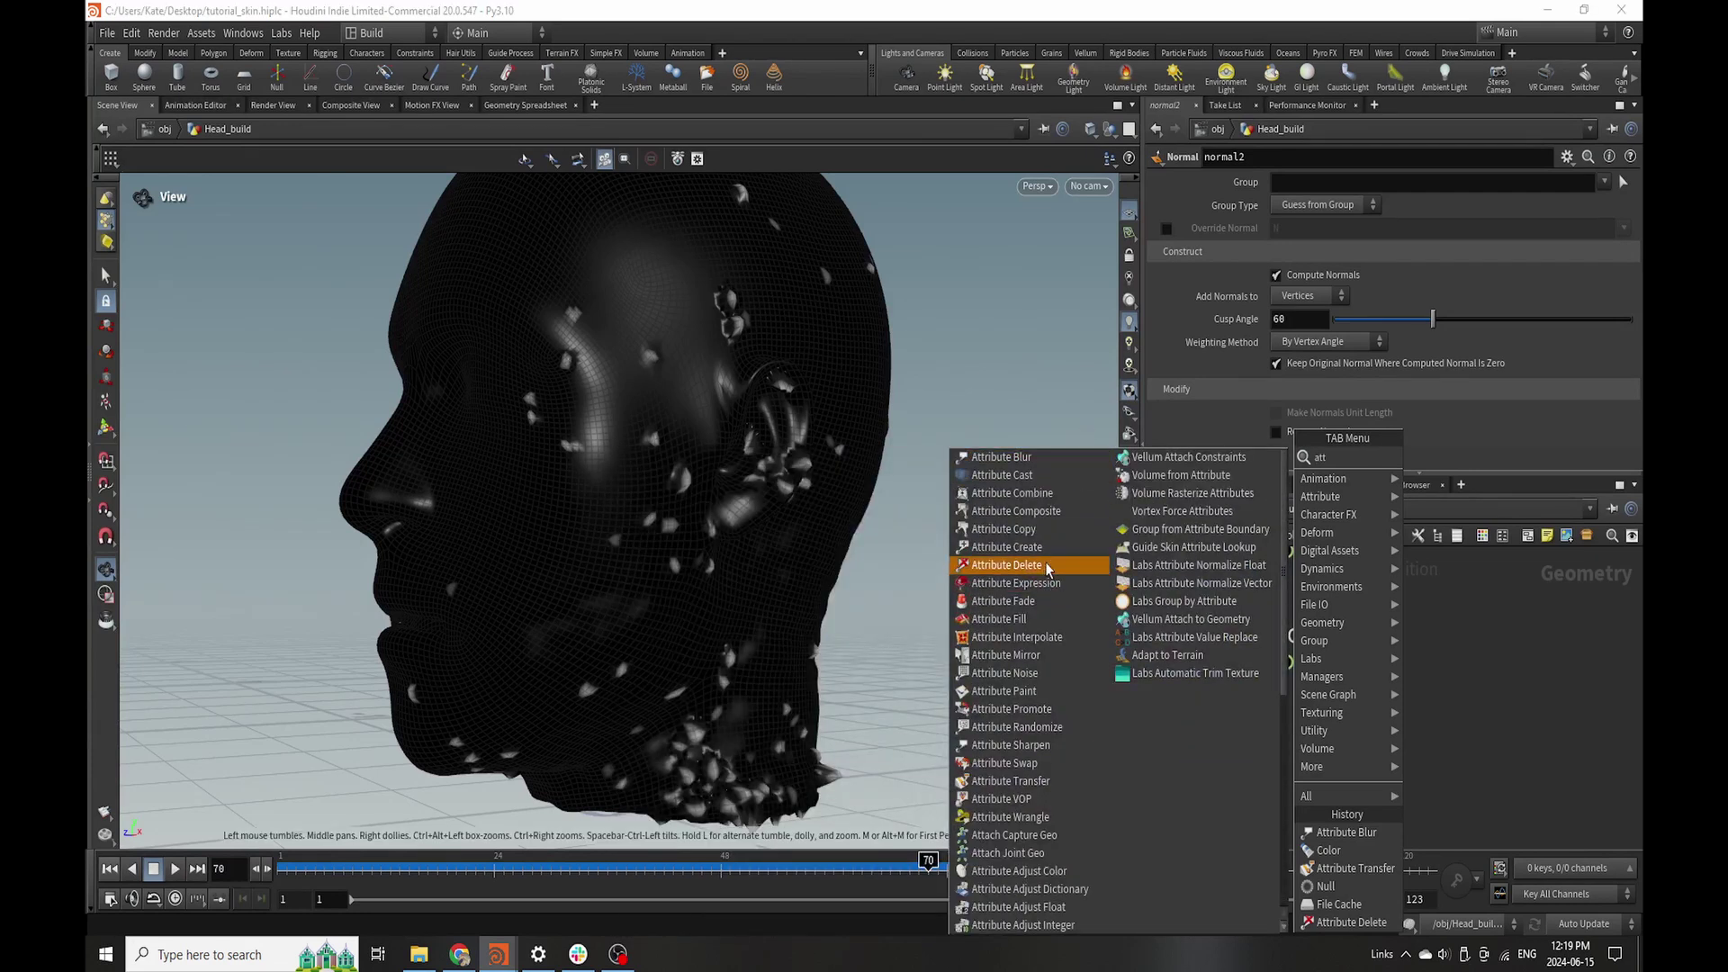
click(1006, 565)
click(1205, 743)
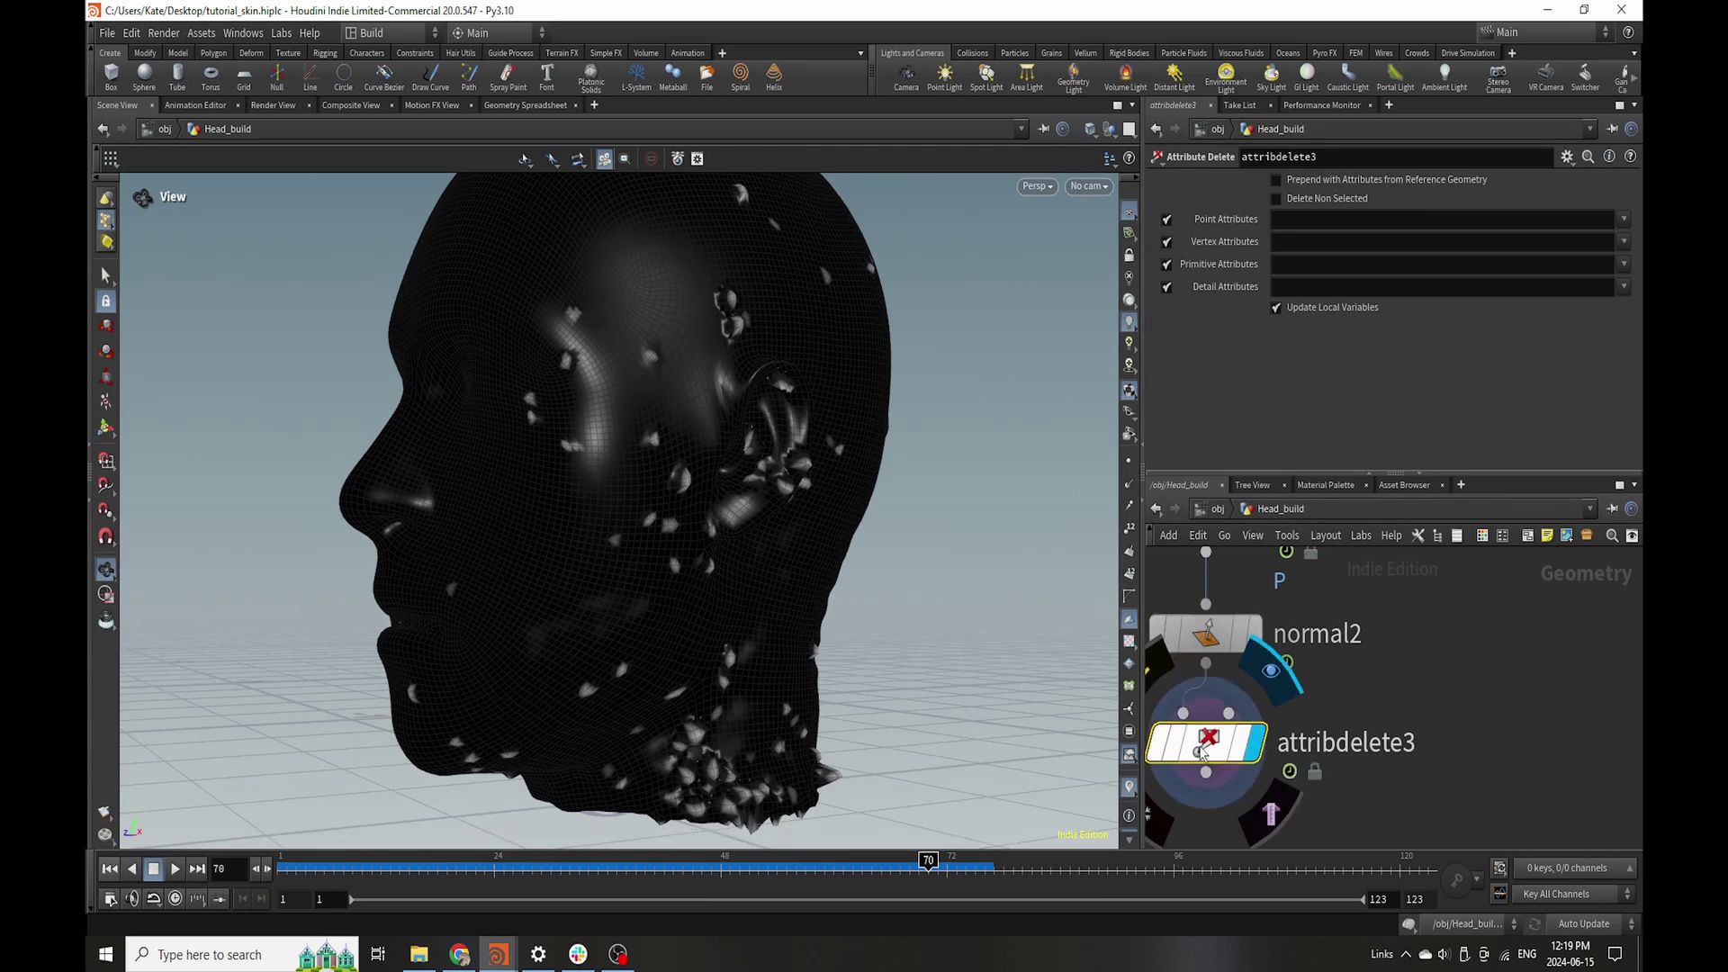
click(1255, 742)
click(1624, 218)
click(1610, 239)
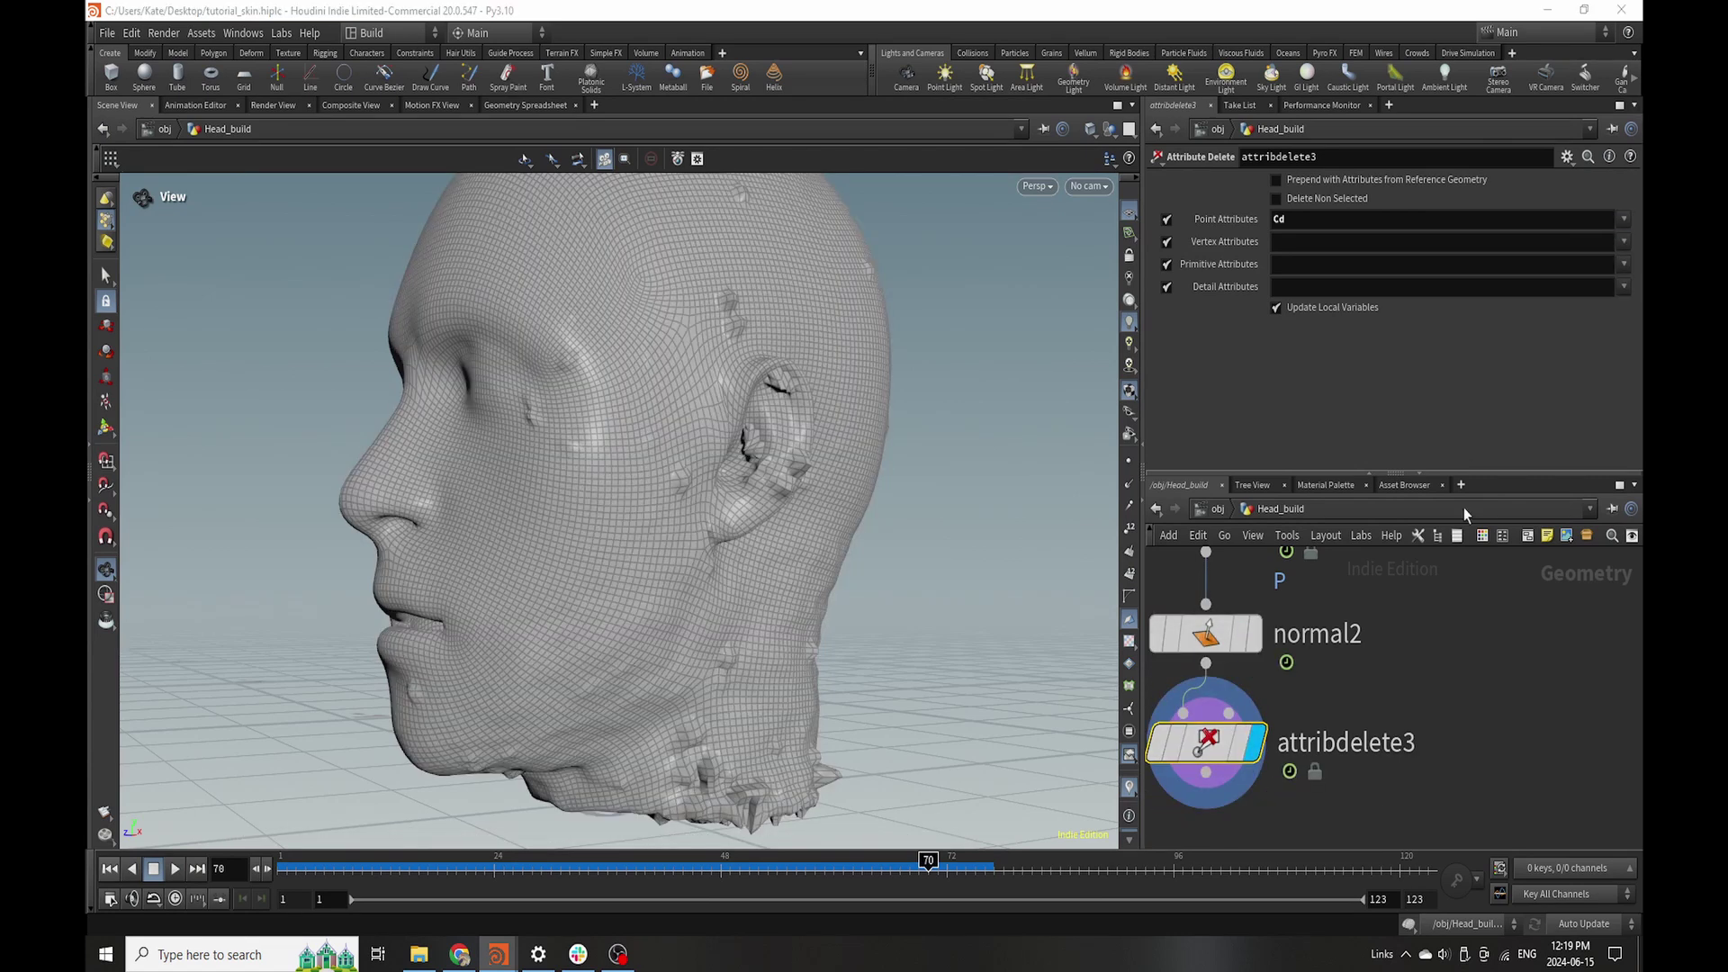
- Check the uncoloured head at frame 68 and delete attribblur7 from above normal2
drag(456, 886, 926, 886)
drag(771, 598, 660, 624)
scroll(1229, 704, down, 3)
scroll(1228, 704, up, 3)
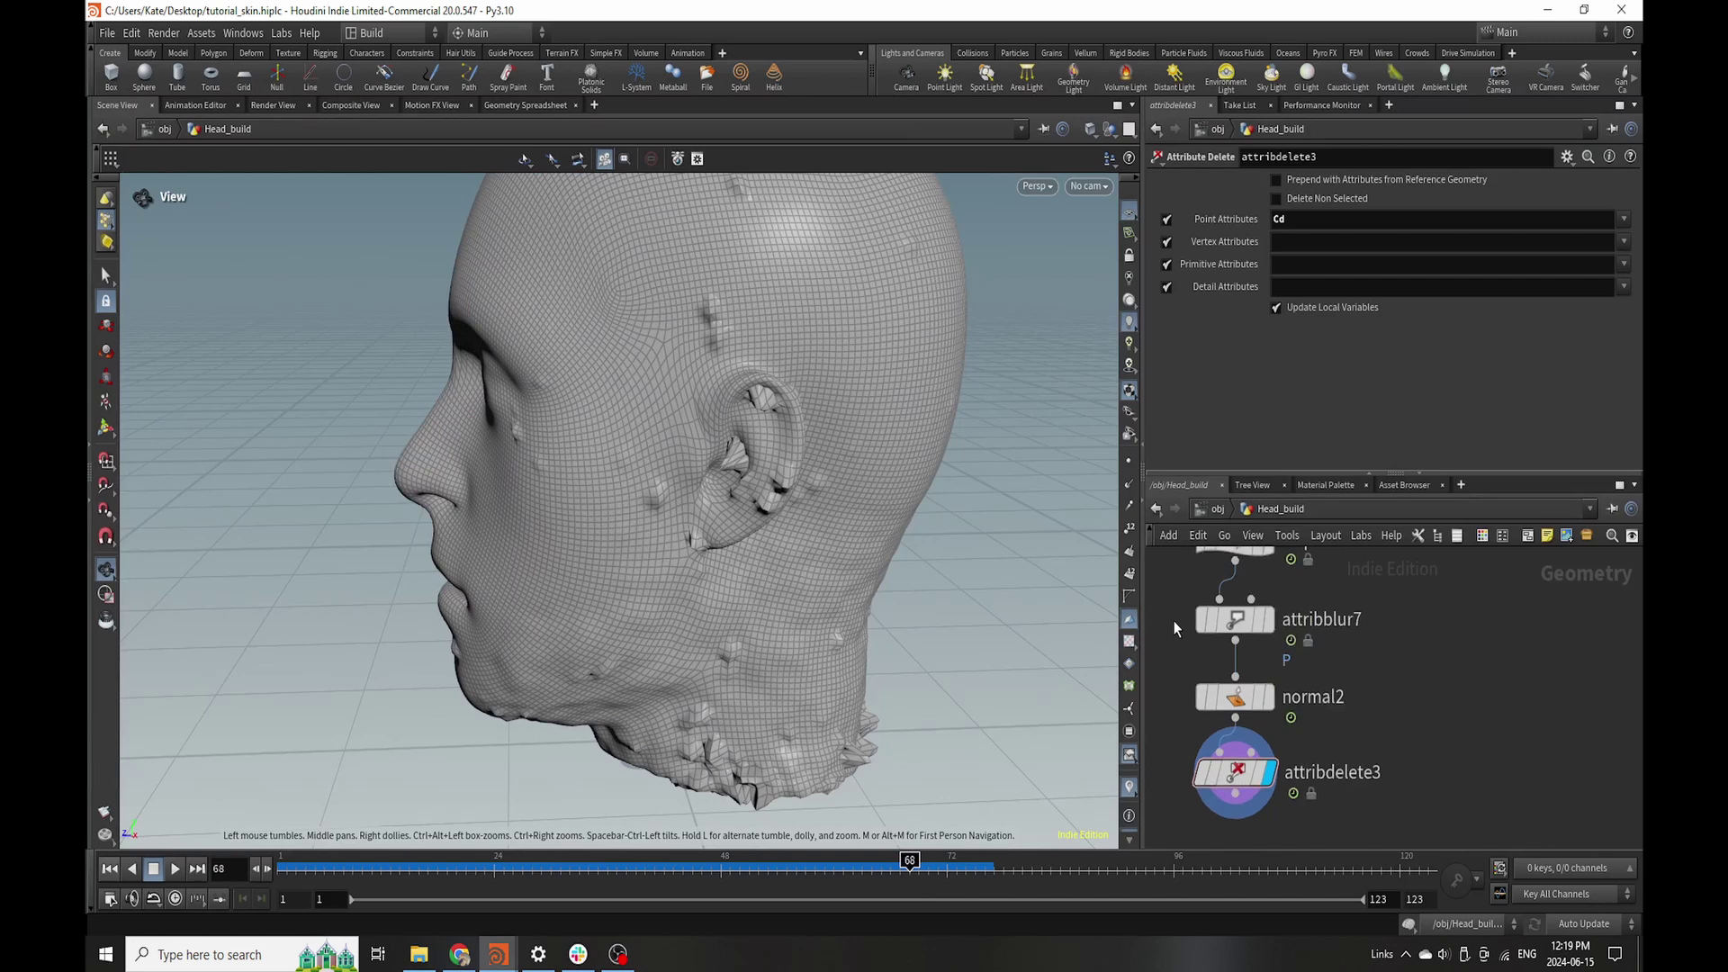
click(1245, 618)
key(Delete)
- Insert a Smooth node on the wire between the displace wrangle and normal2
key(Tab)
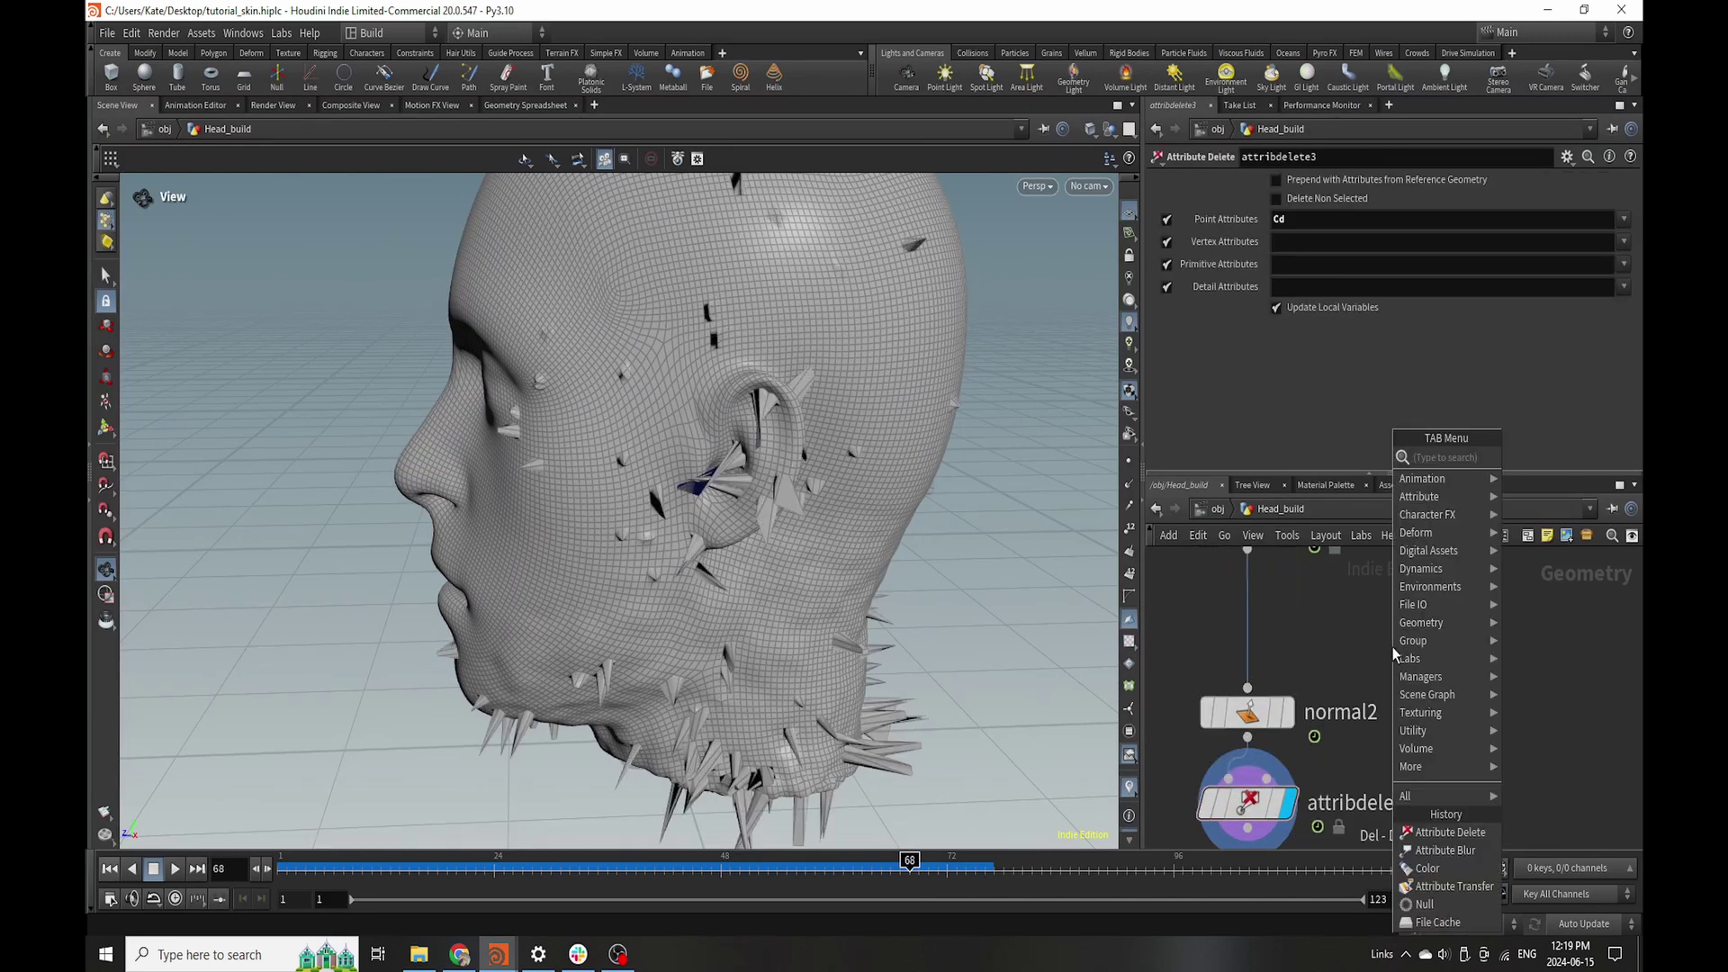
text(smm)
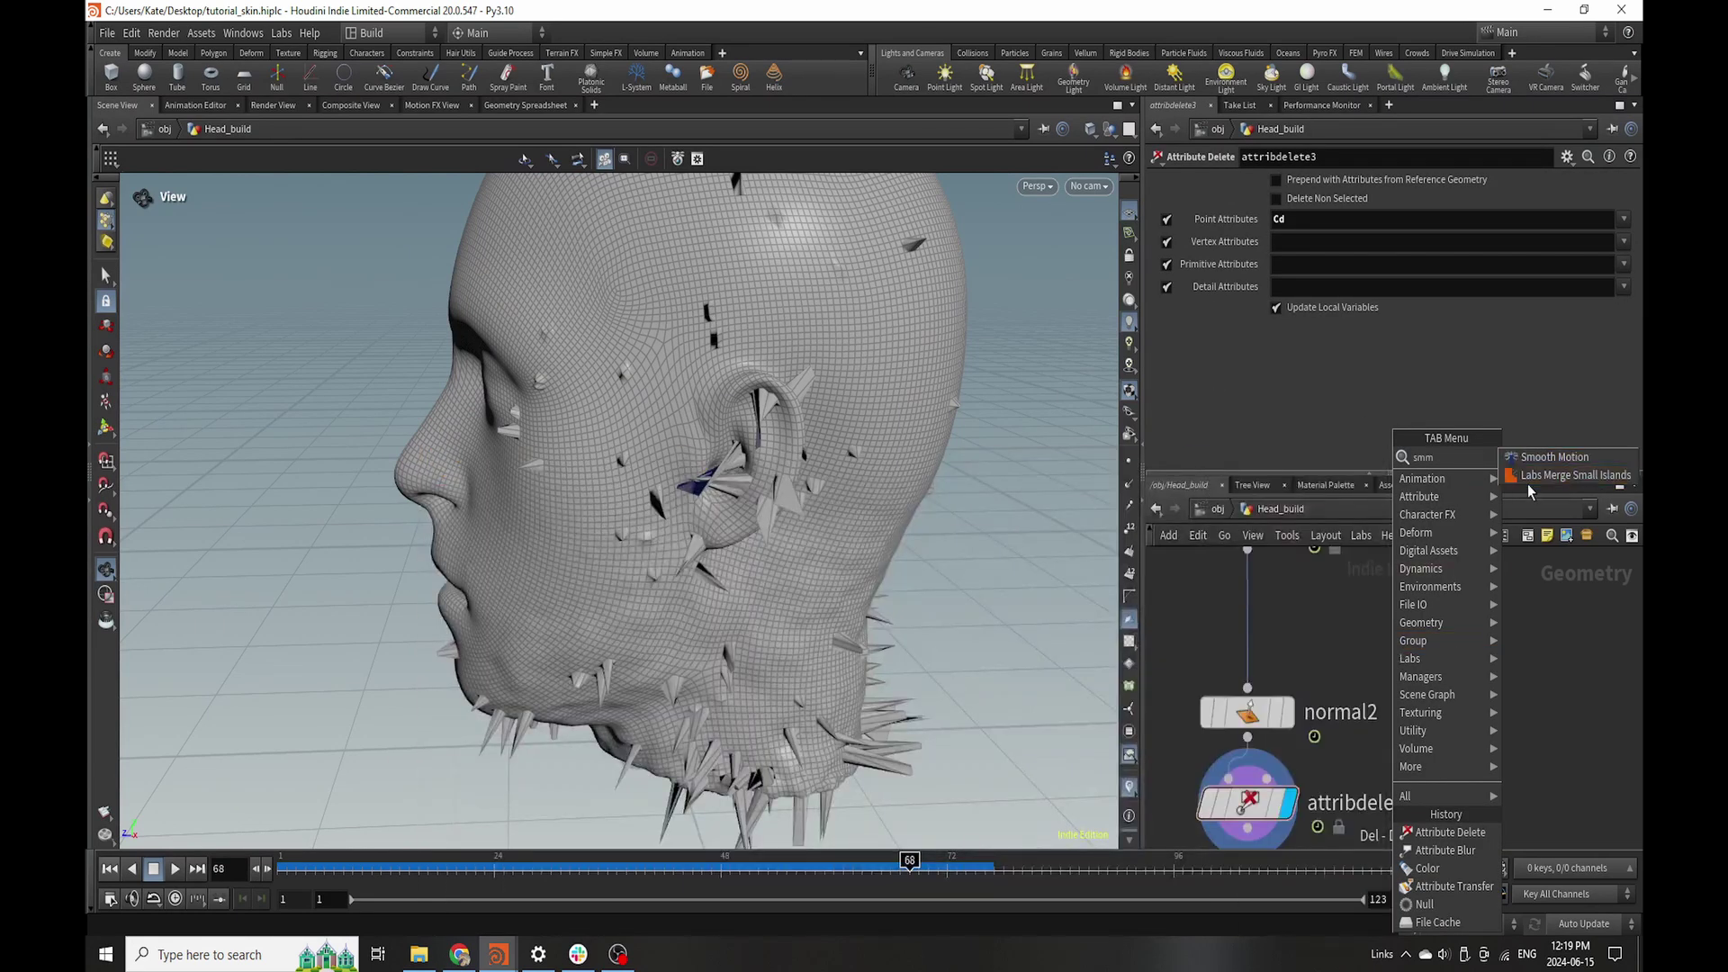
key(BackSpace)
key(BackSpace)
text(mo)
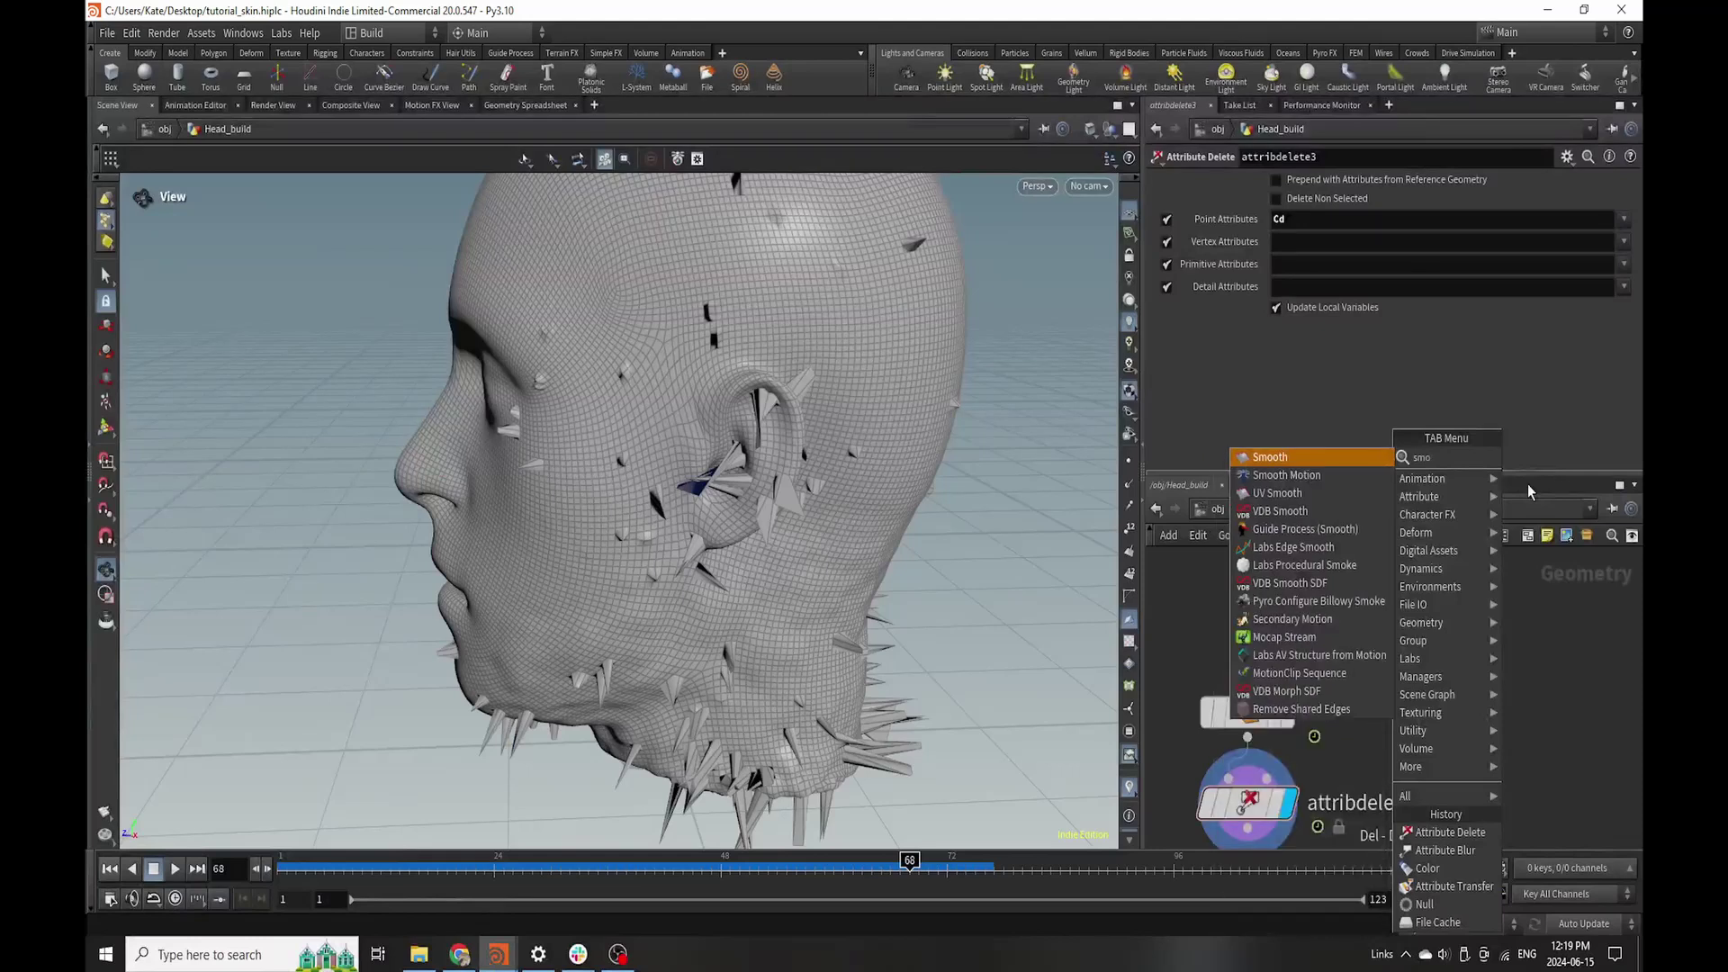
click(1342, 459)
click(1258, 604)
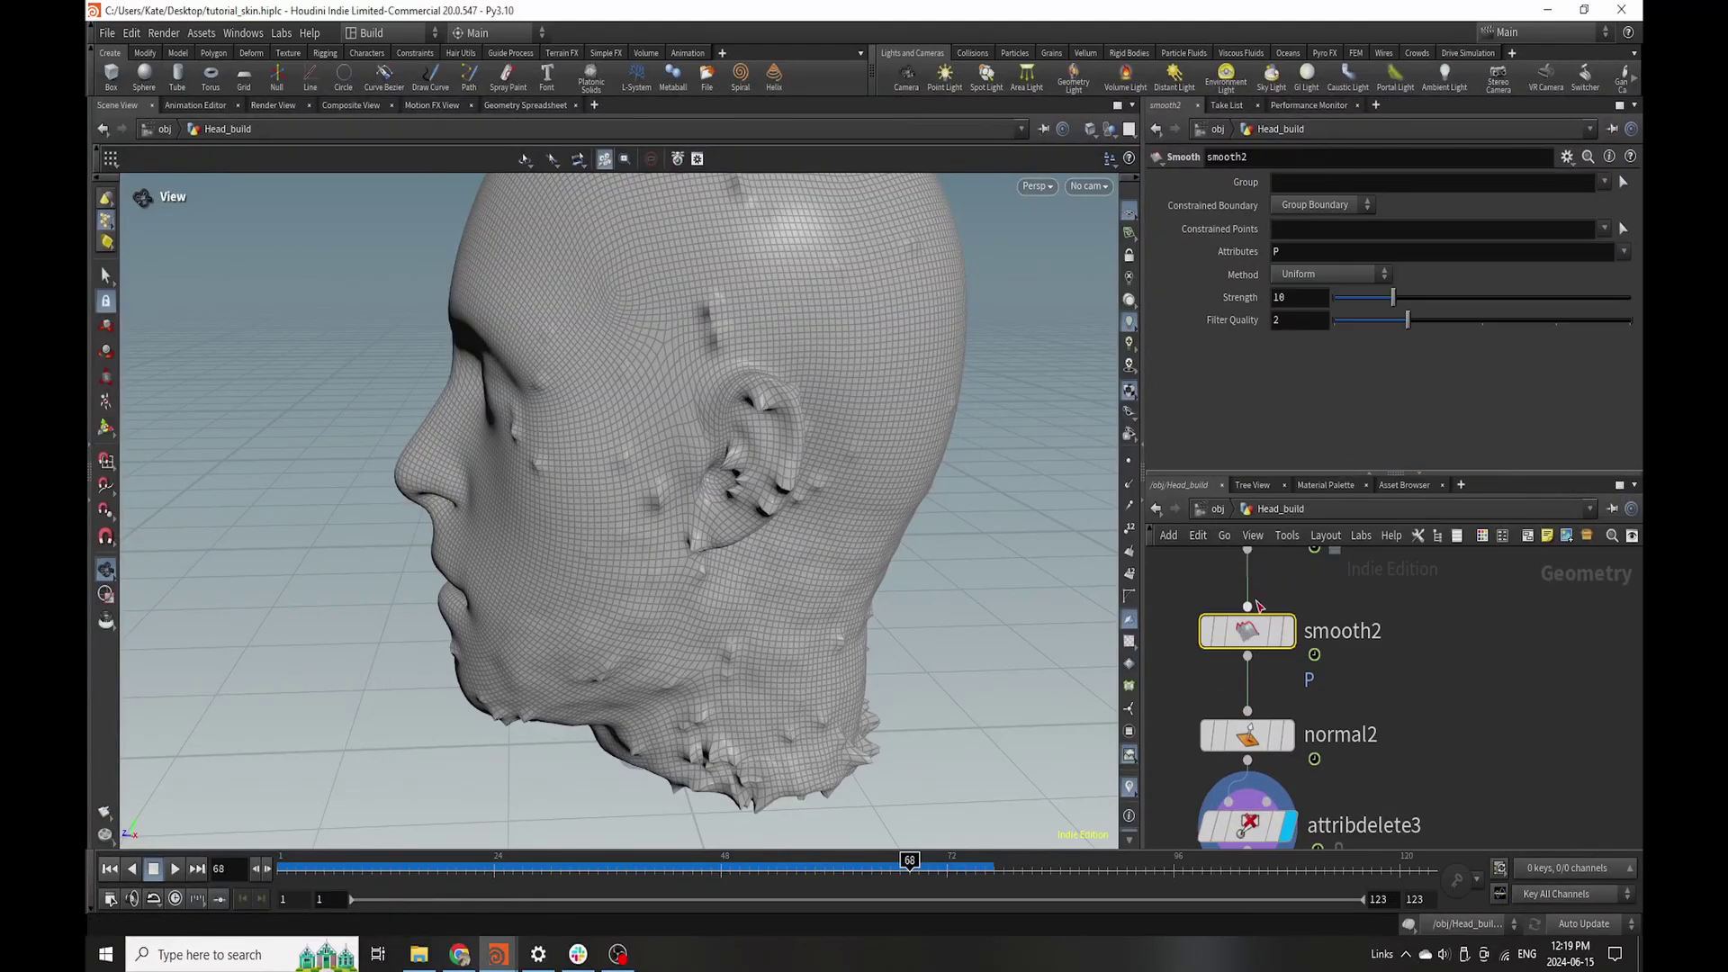
- Set smooth2's Strength to 42.2 and Filter Quality to 3, and save the scene
drag(802, 687, 824, 621)
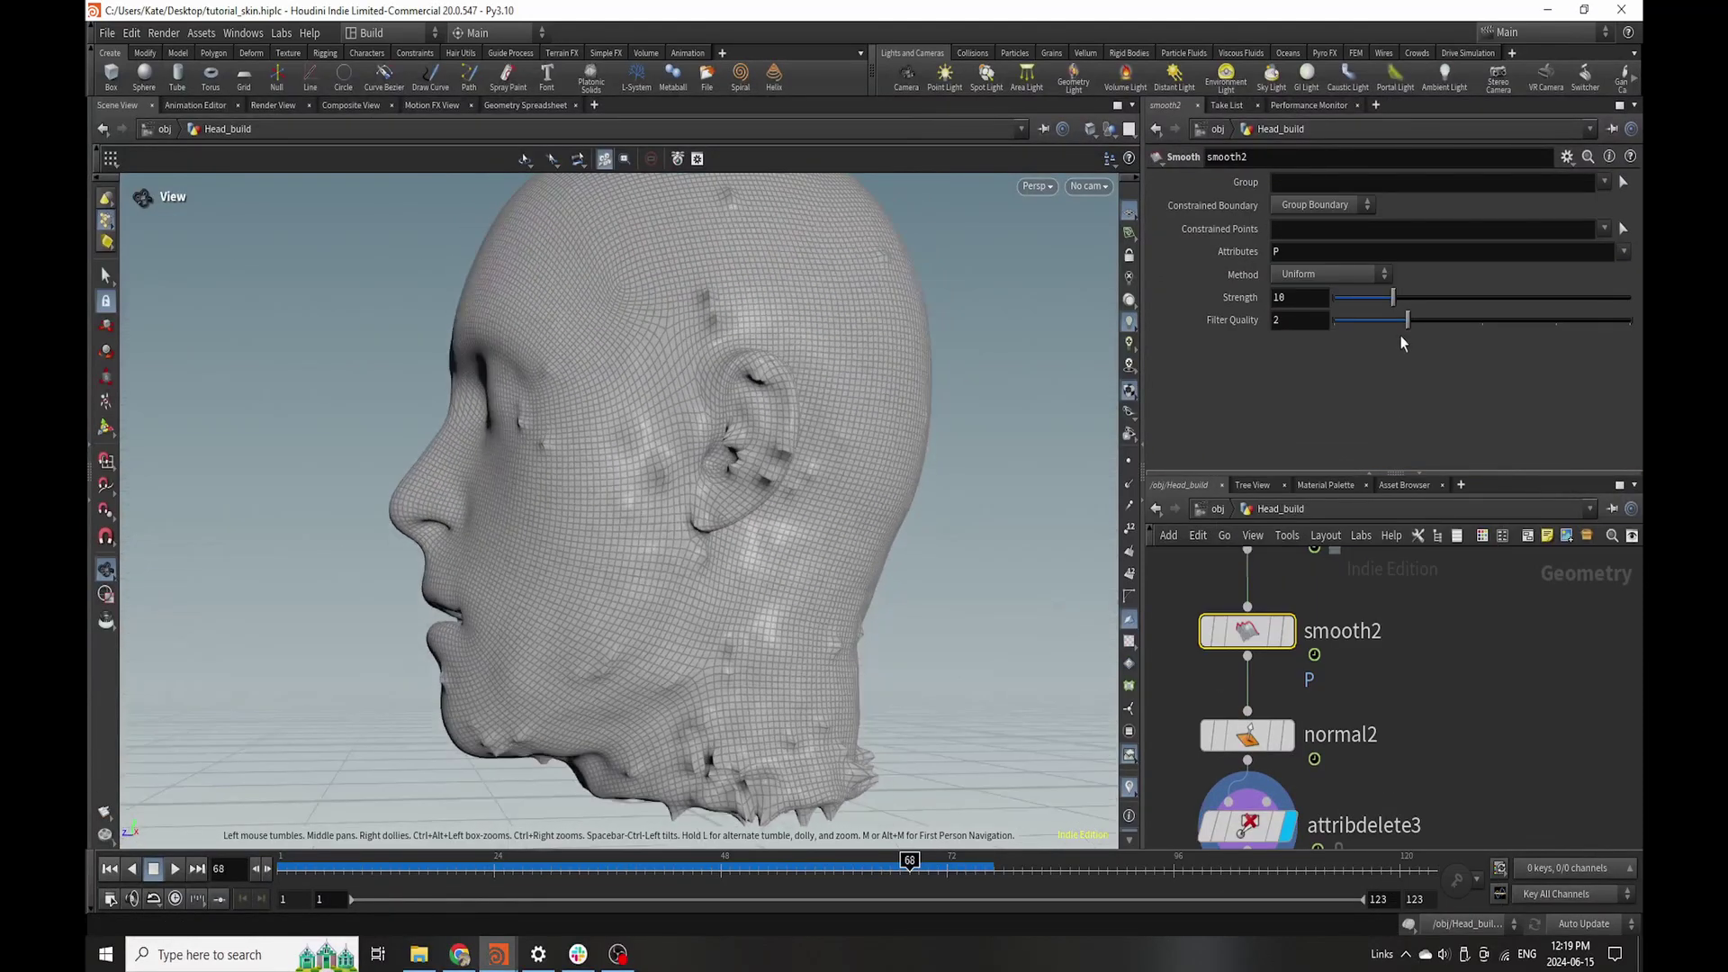
drag(1407, 319, 1583, 309)
drag(691, 583, 725, 610)
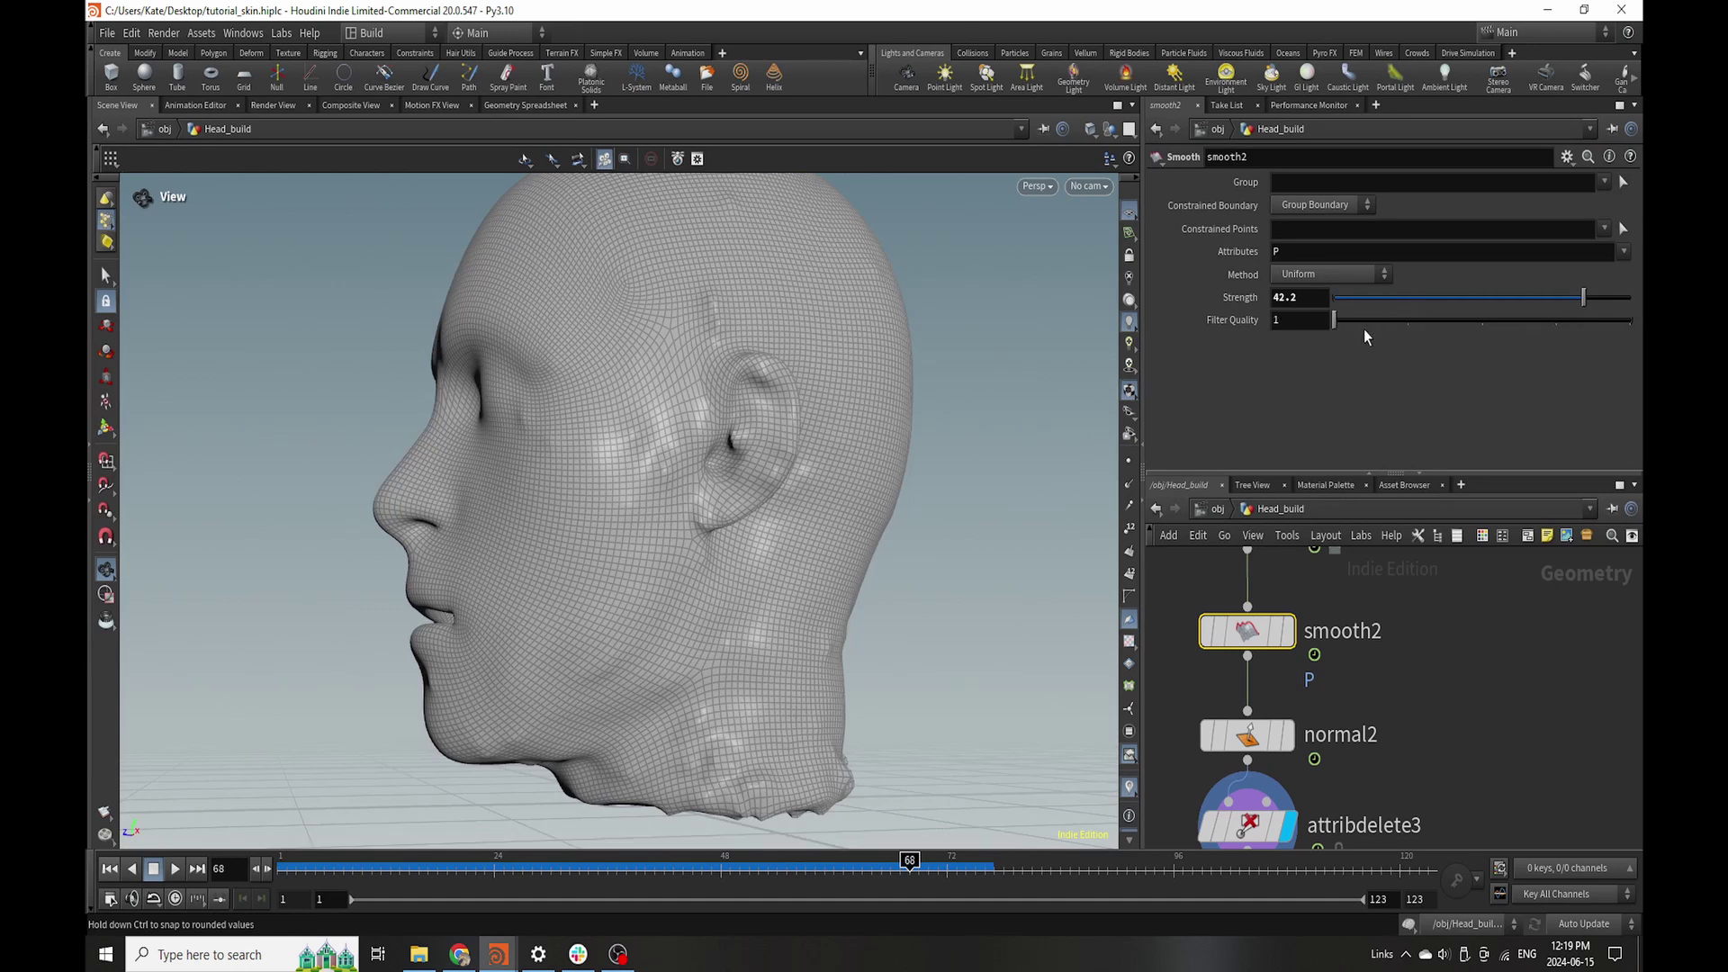
drag(1406, 321, 1495, 330)
click(1608, 182)
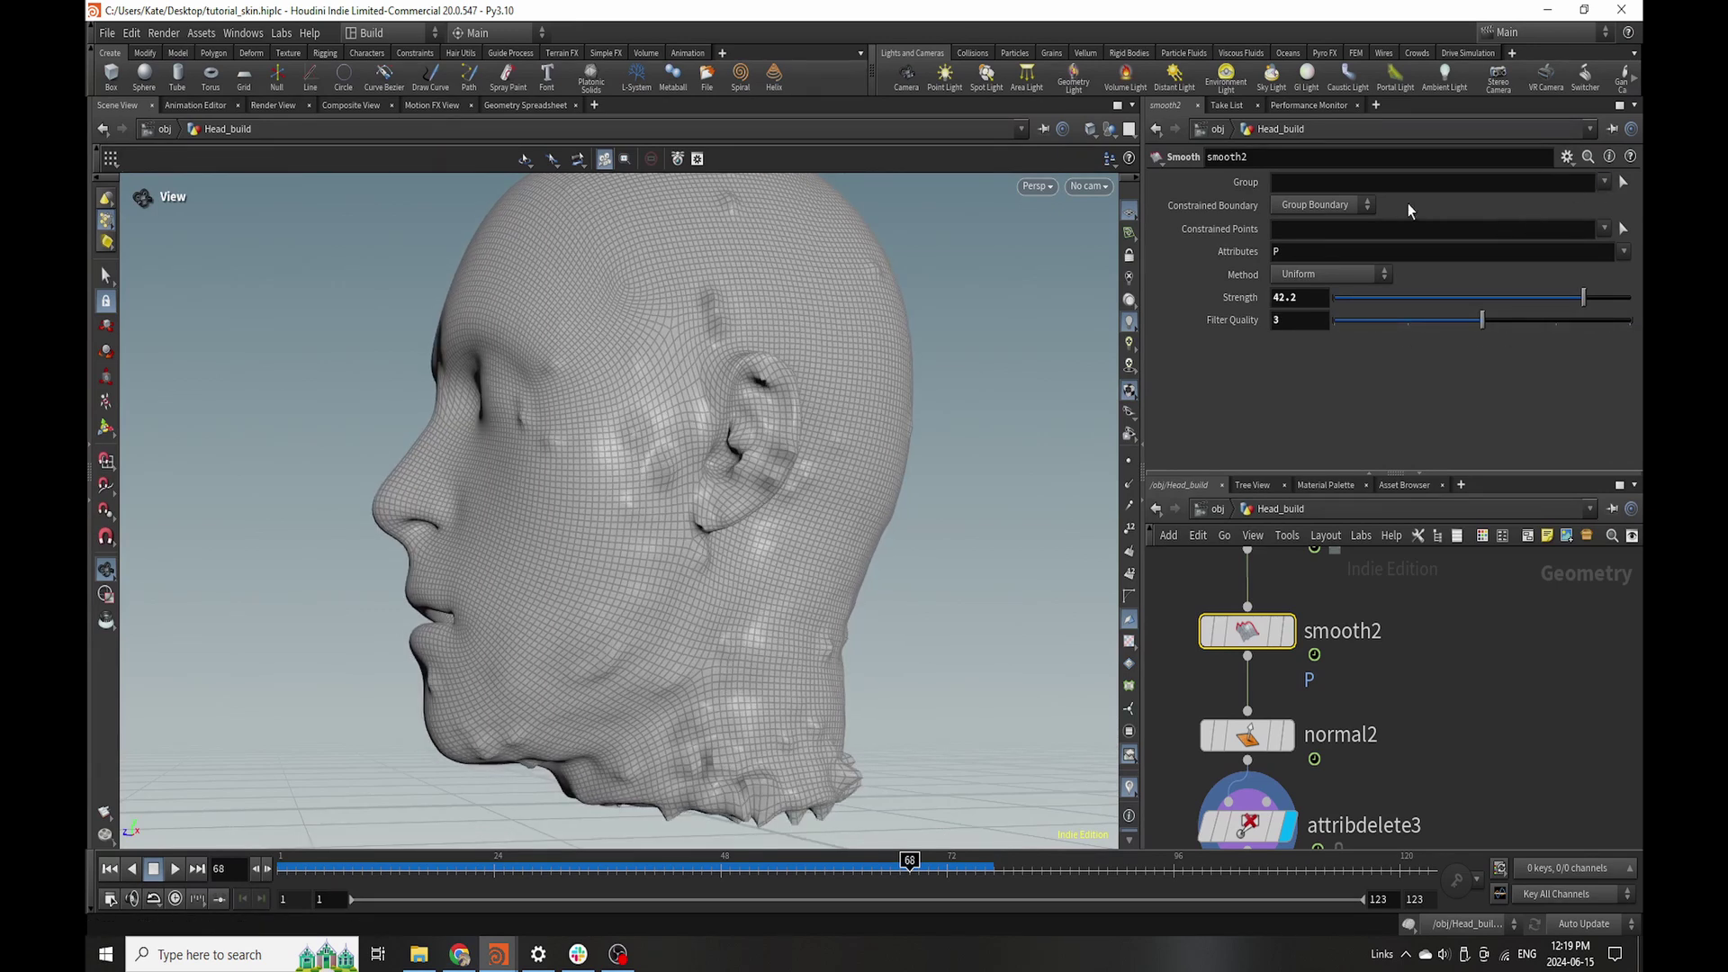
key(ctrl+s)
- Replace smooth2 with a new Attribute Blur node on the wire above normal2
mouse_move(1249, 646)
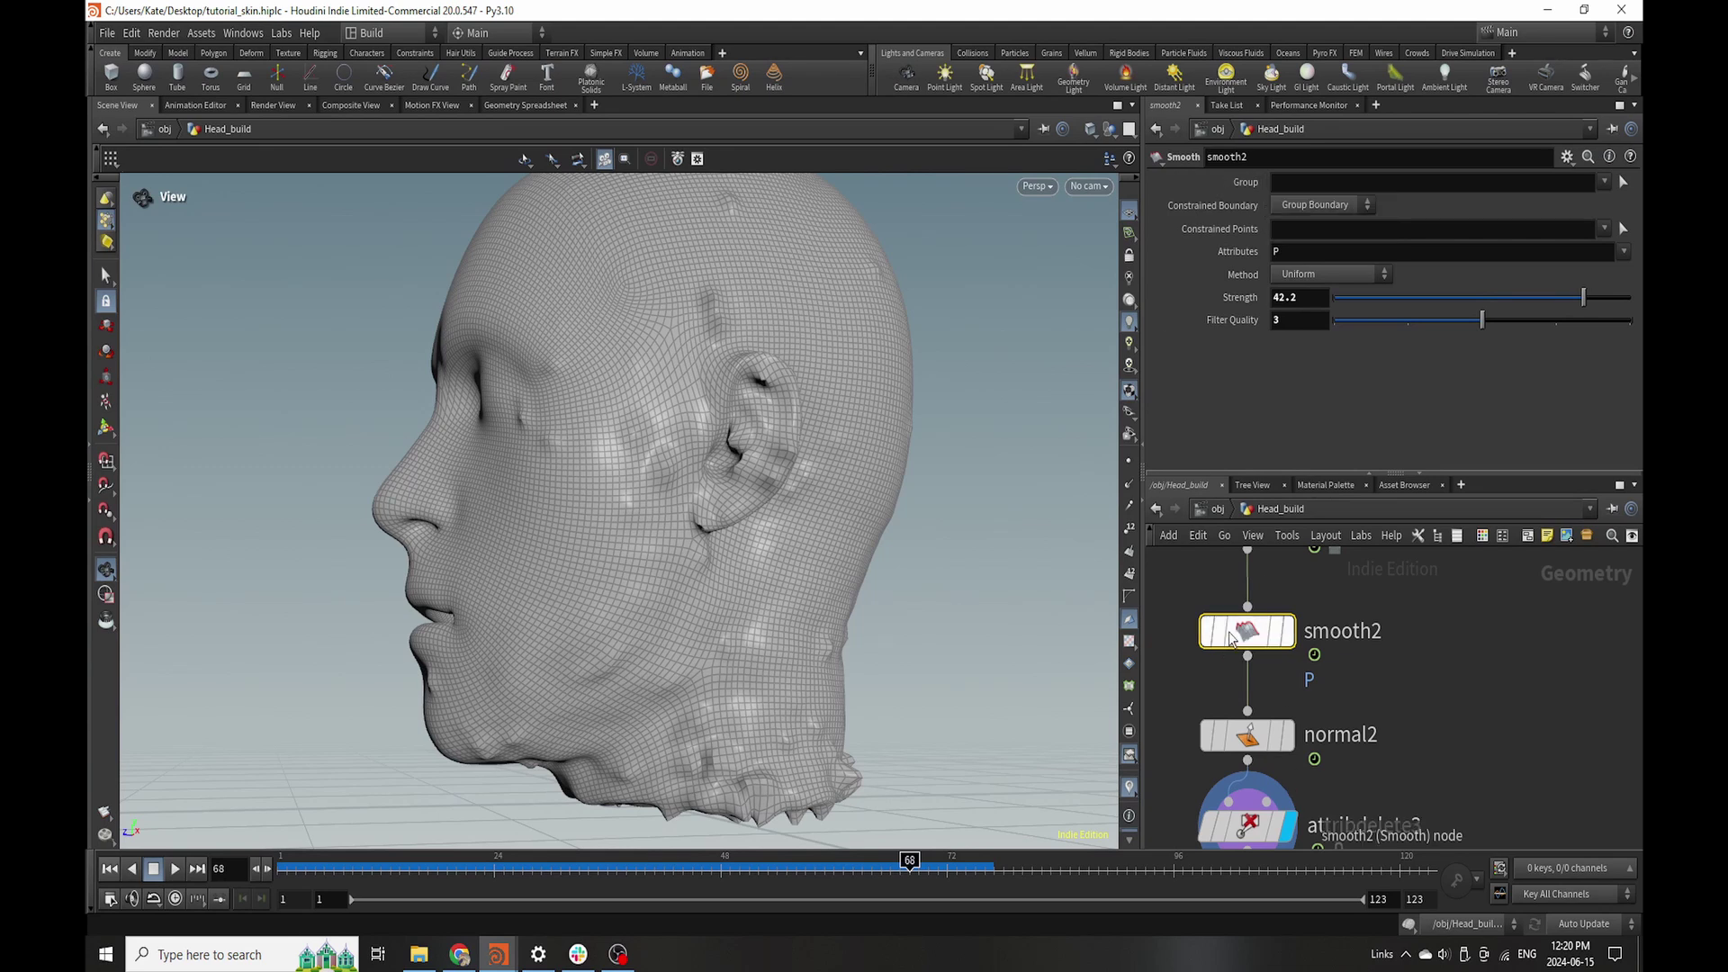
key(Delete)
key(Tab)
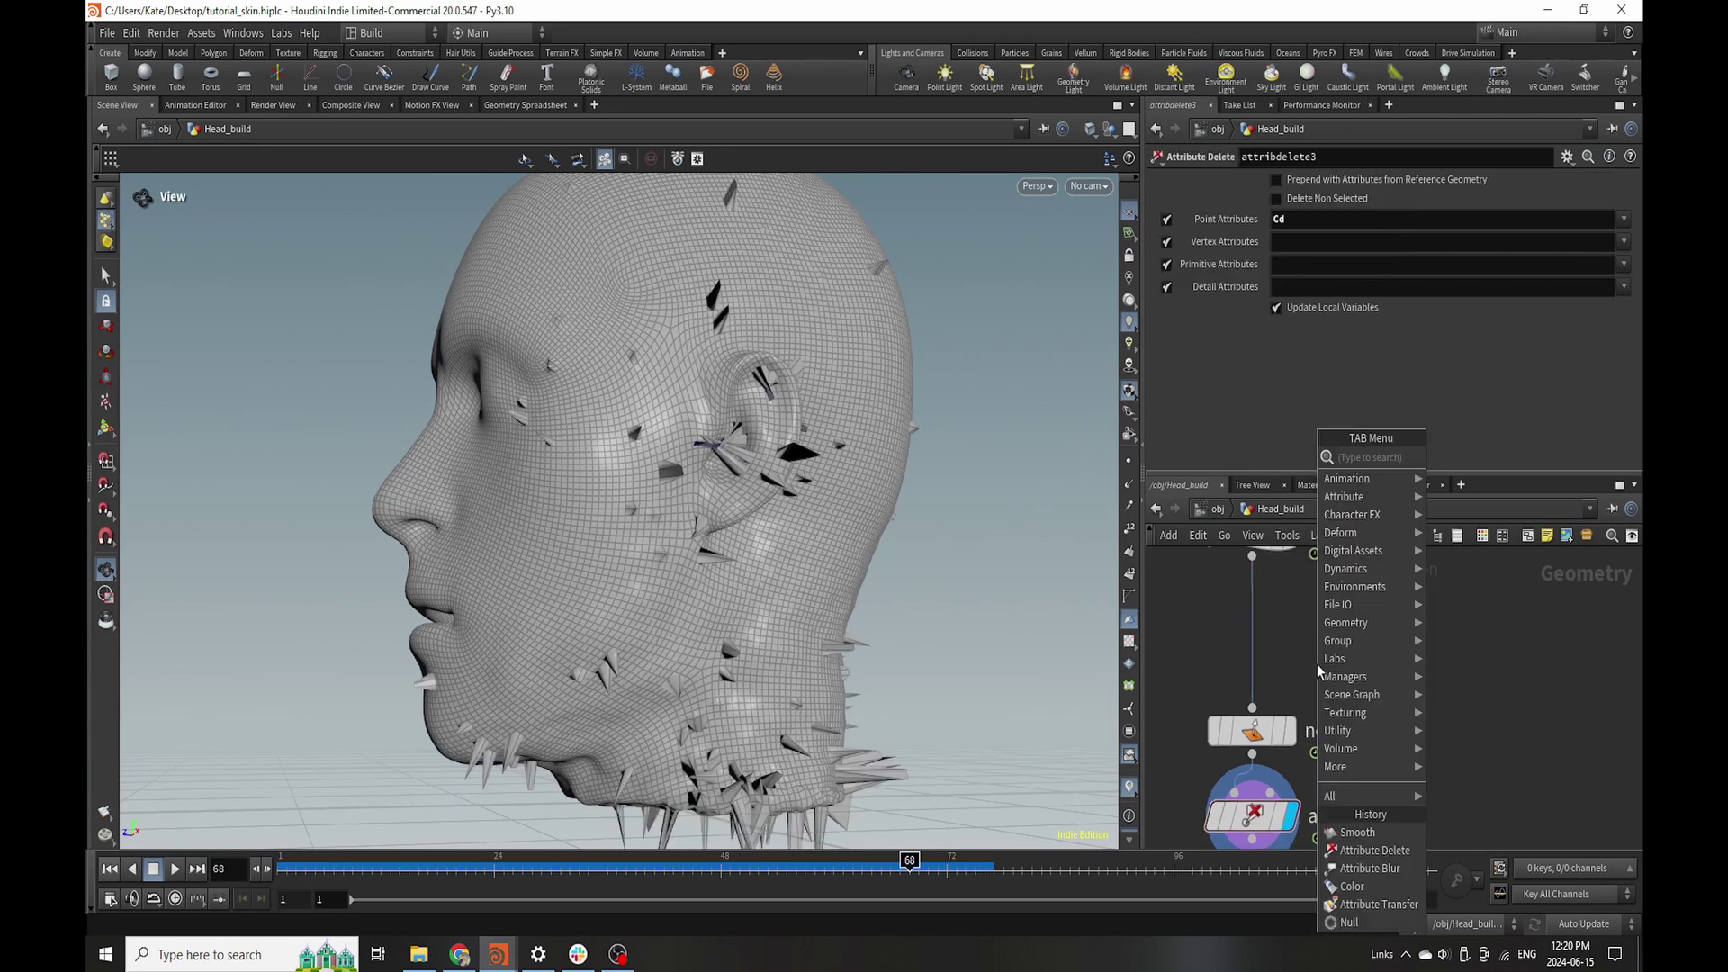
text(att)
click(1024, 458)
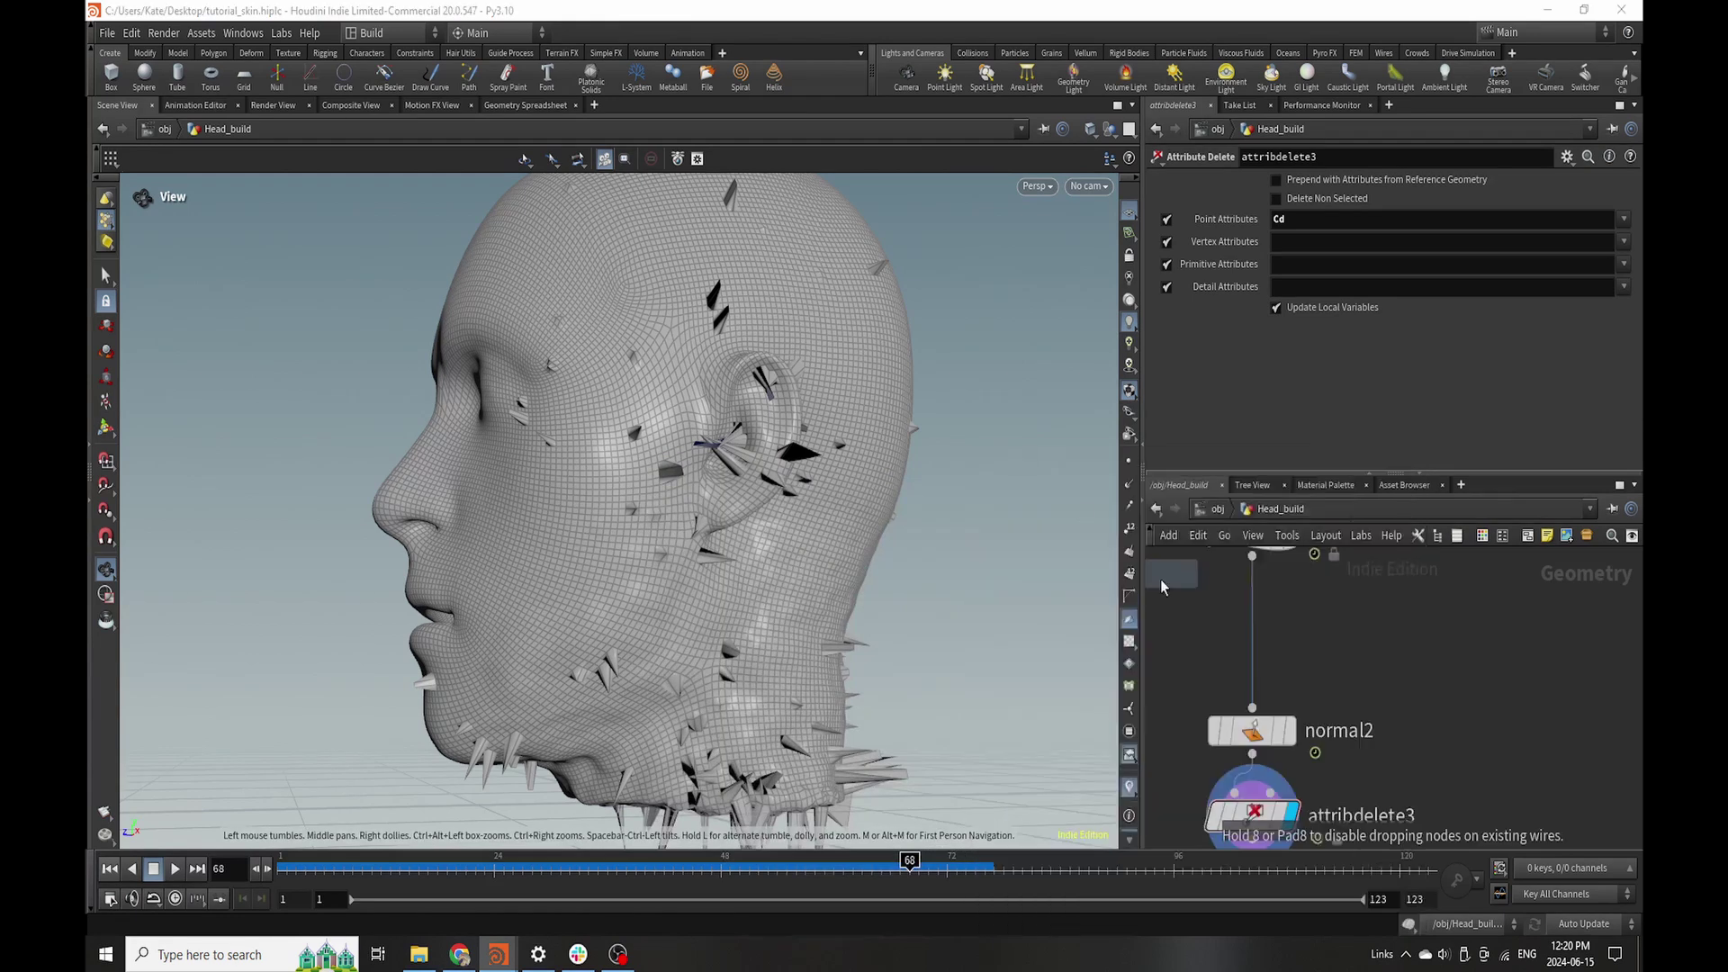
click(1260, 619)
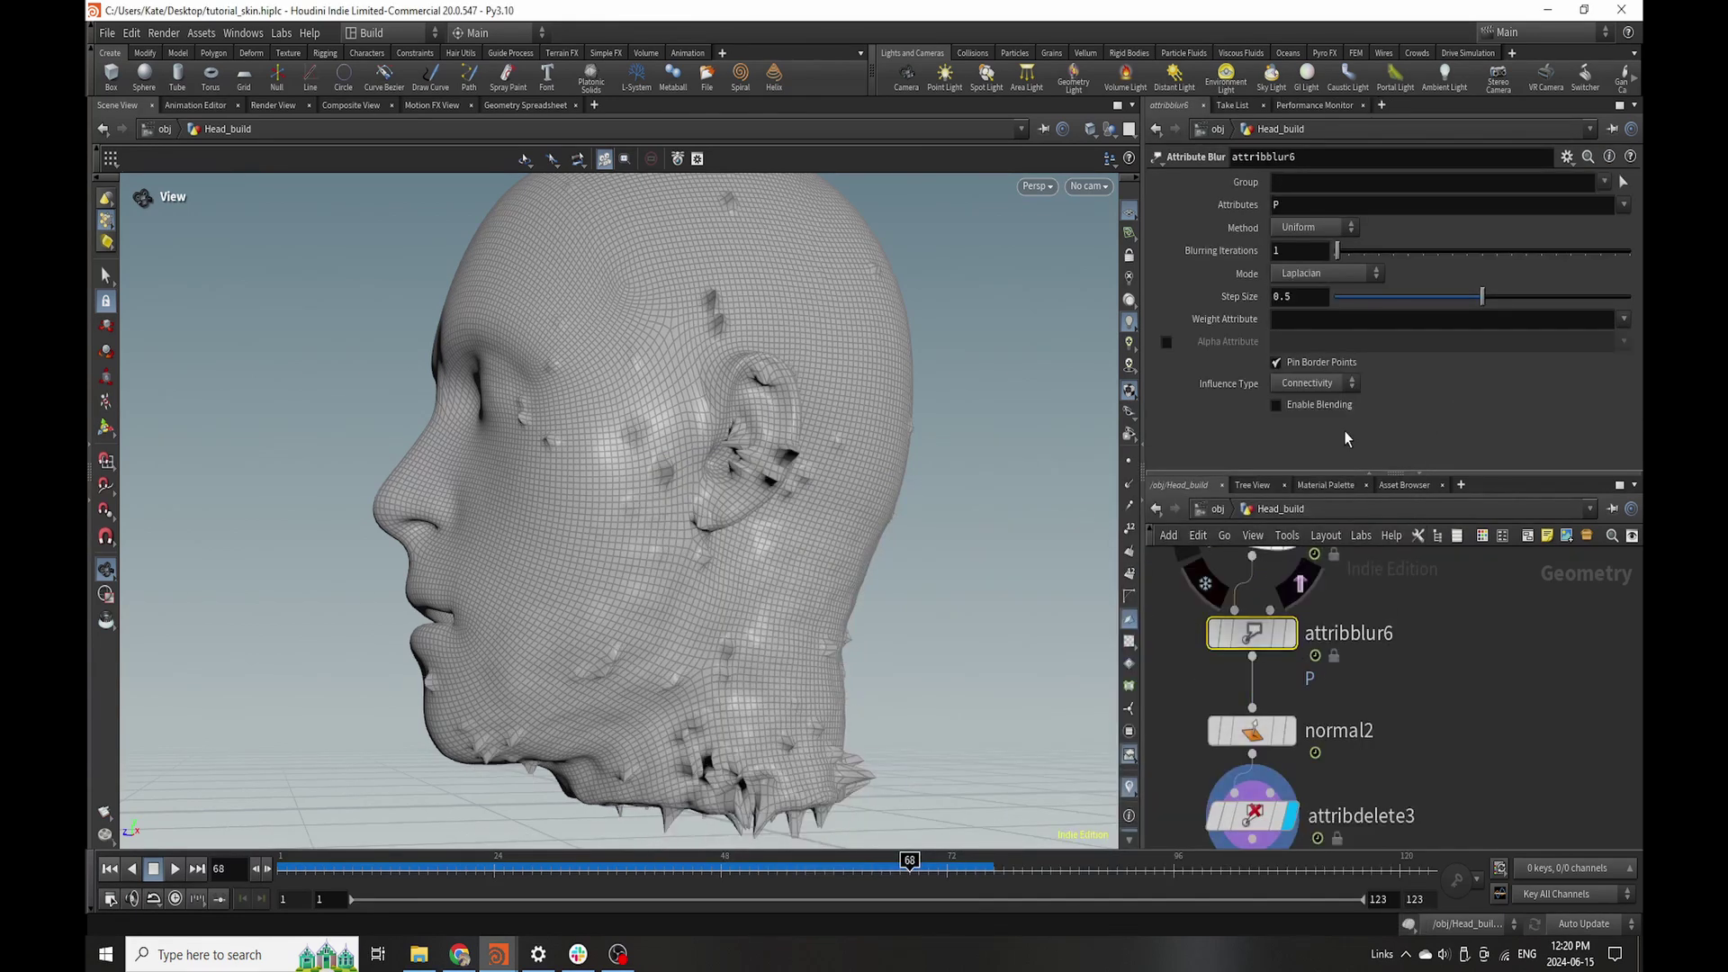
- Limit attribblur6 to the color group and set its Step Size to 0.658
drag(1467, 300, 1564, 323)
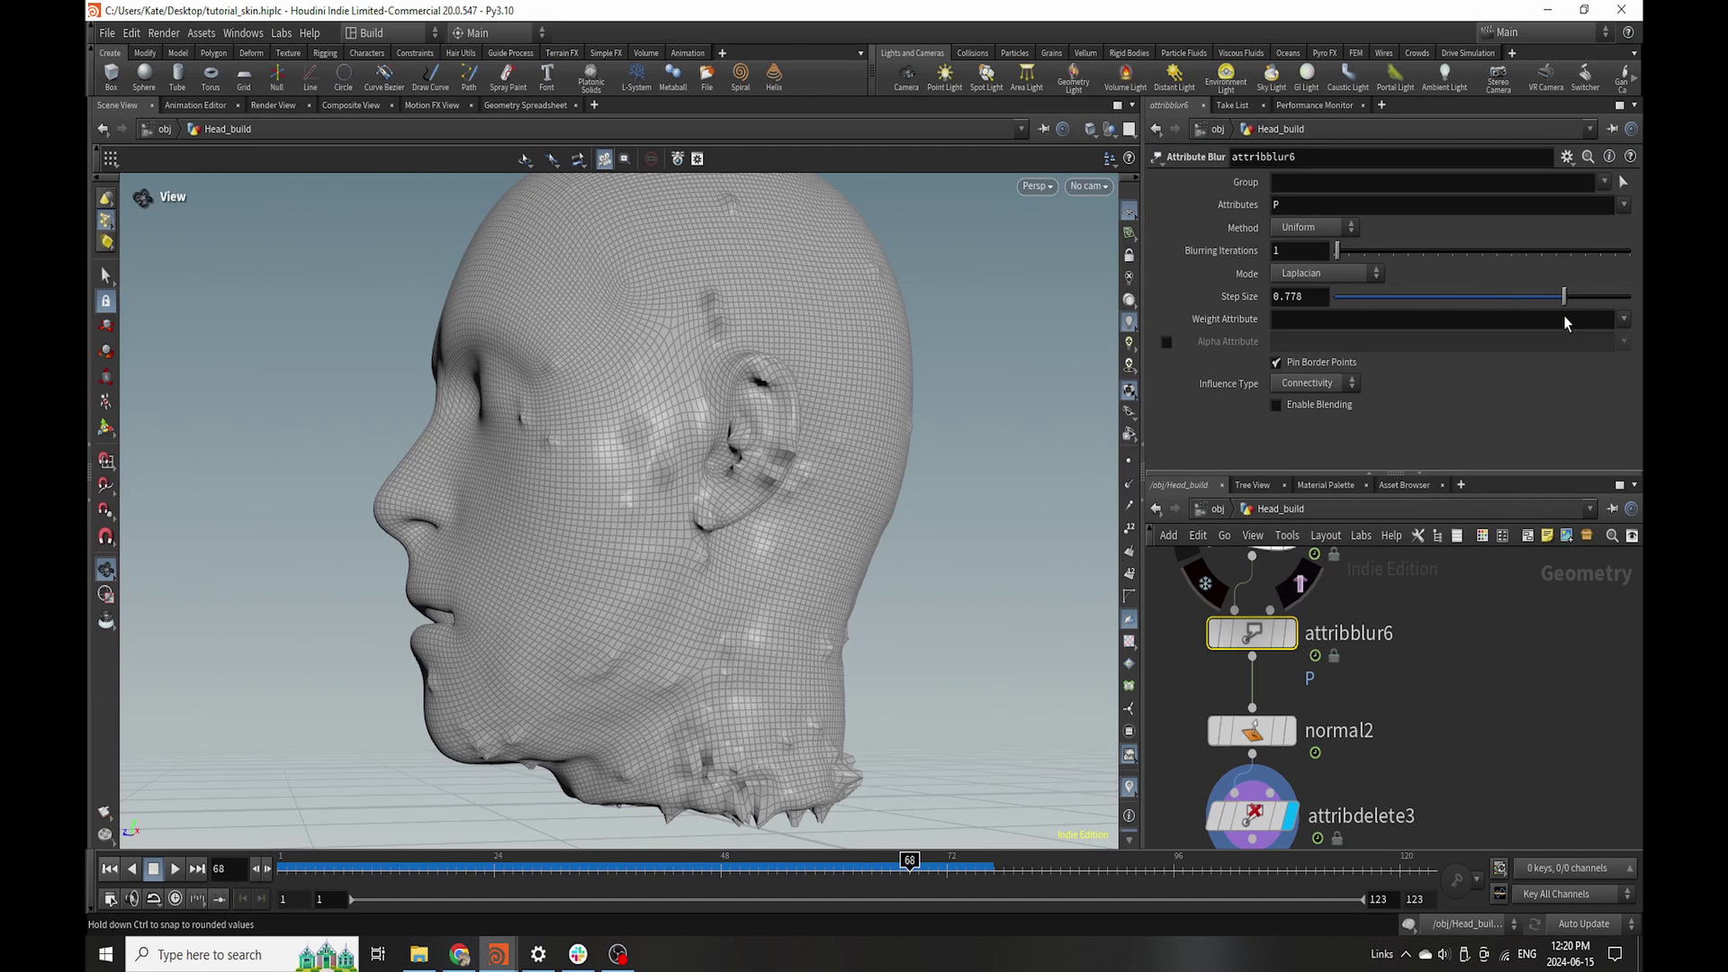
mouse_move(1337, 251)
mouse_down()
mouse_move(1390, 251)
mouse_move(1337, 262)
mouse_up()
click(1600, 184)
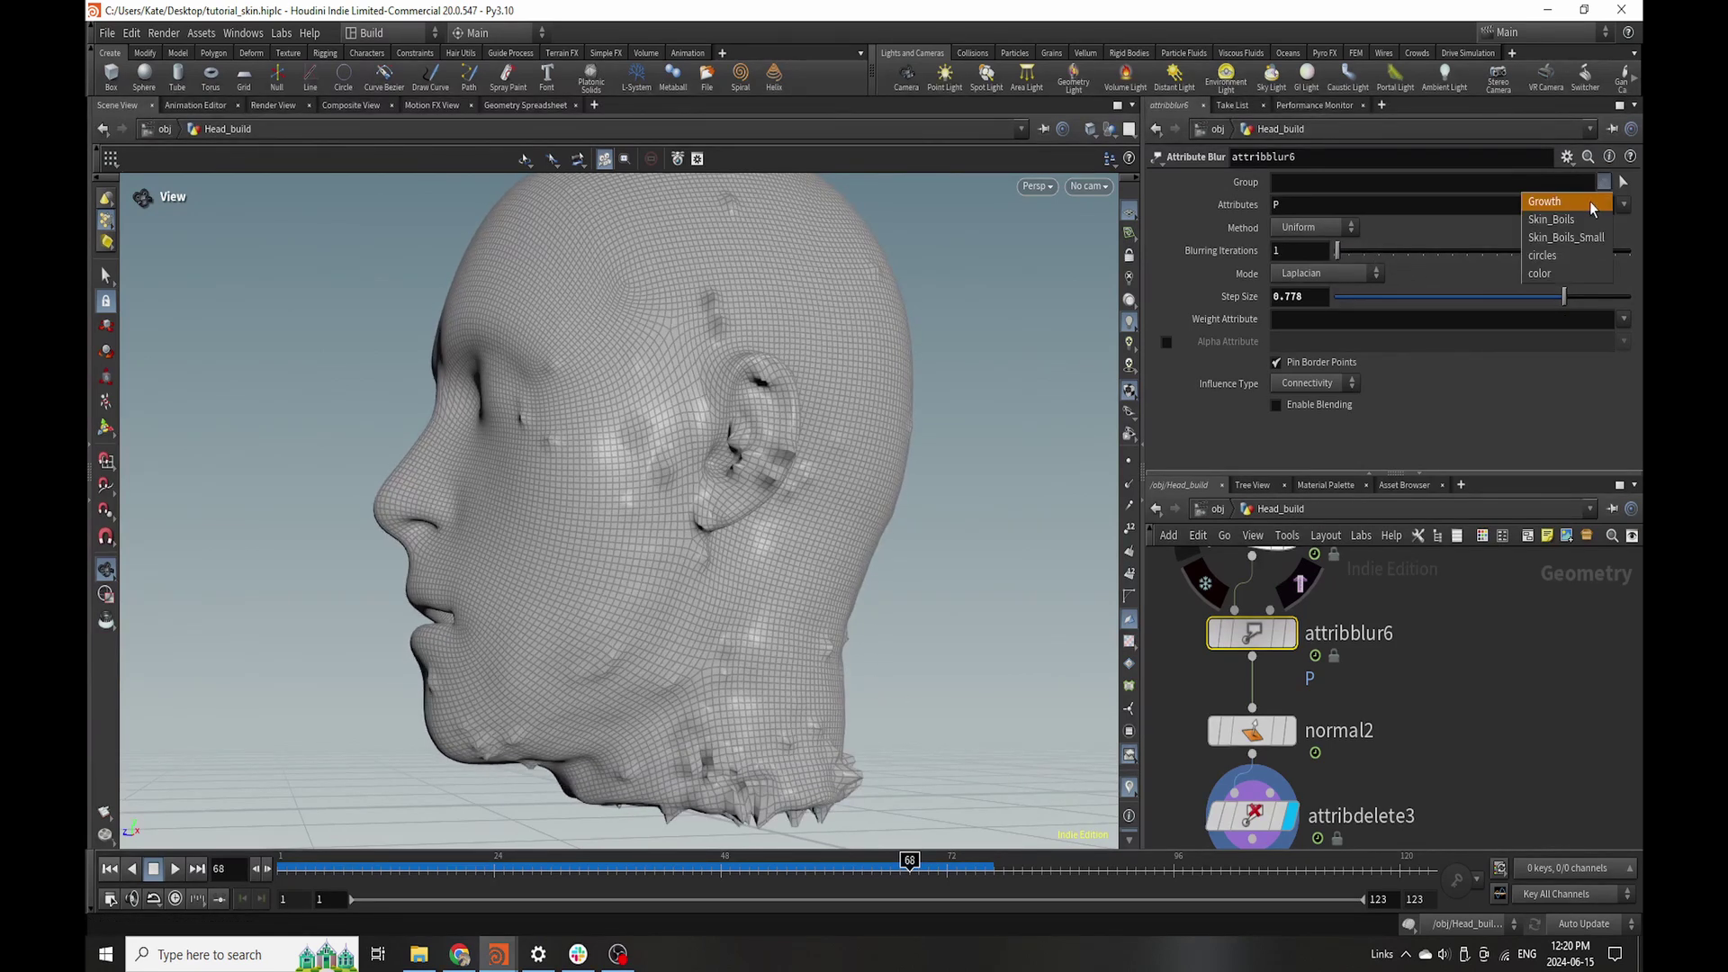
click(1544, 275)
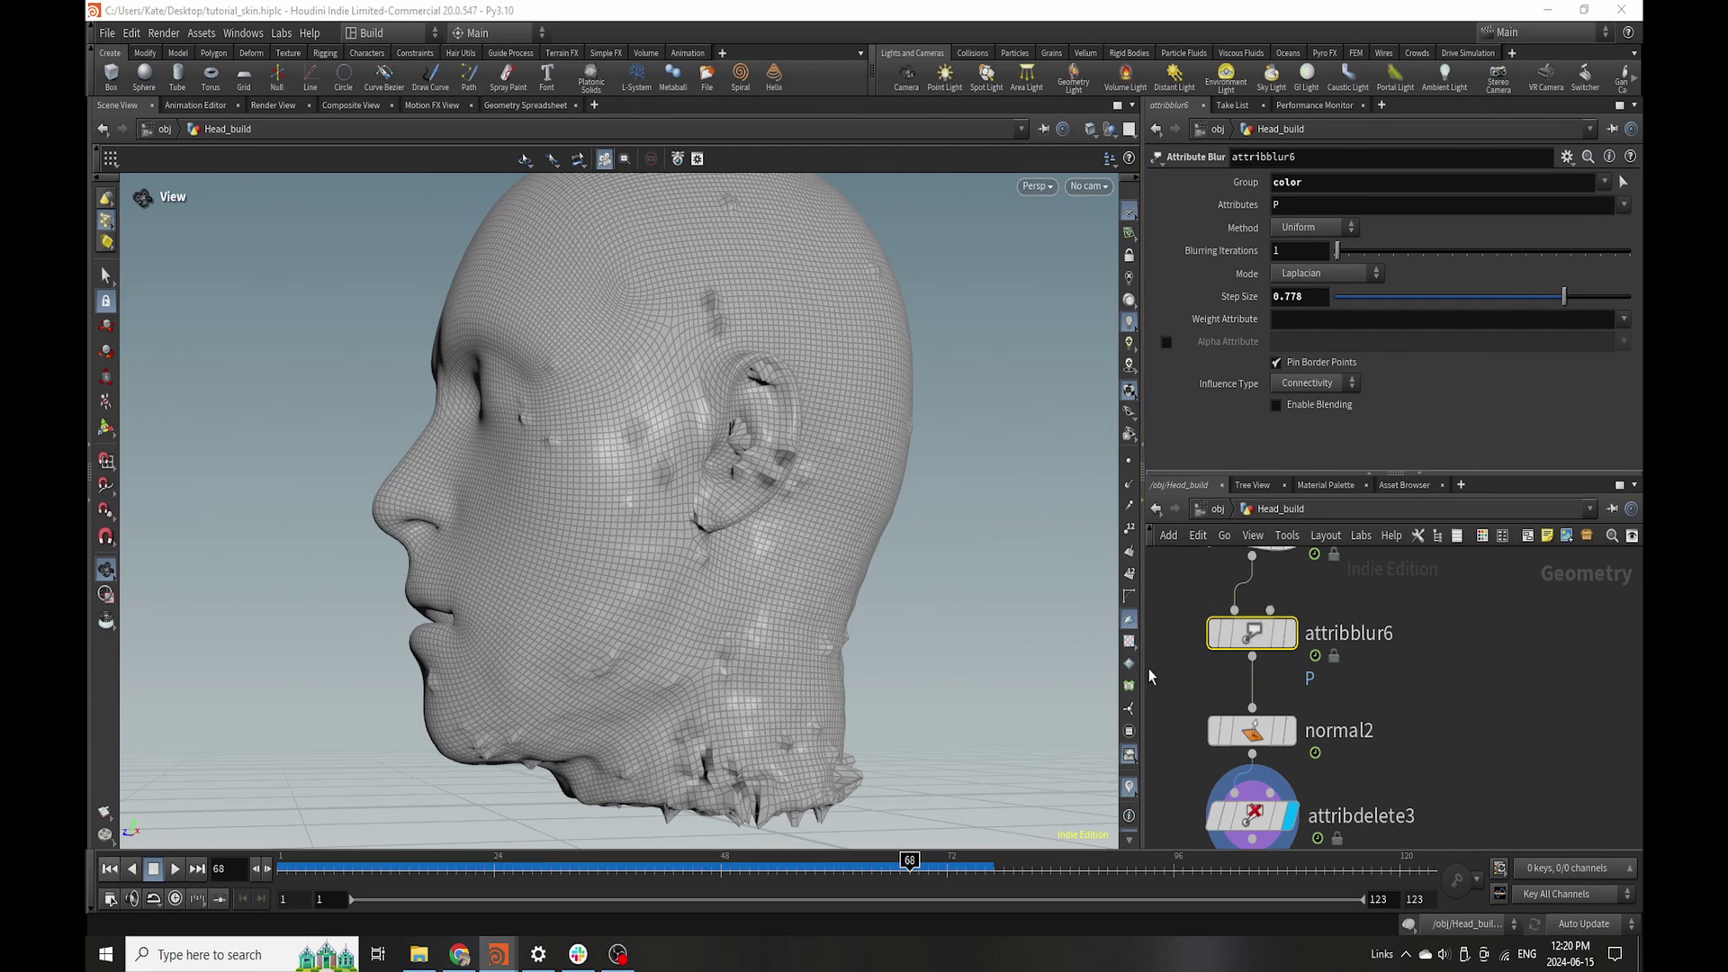
drag(1563, 297, 1531, 312)
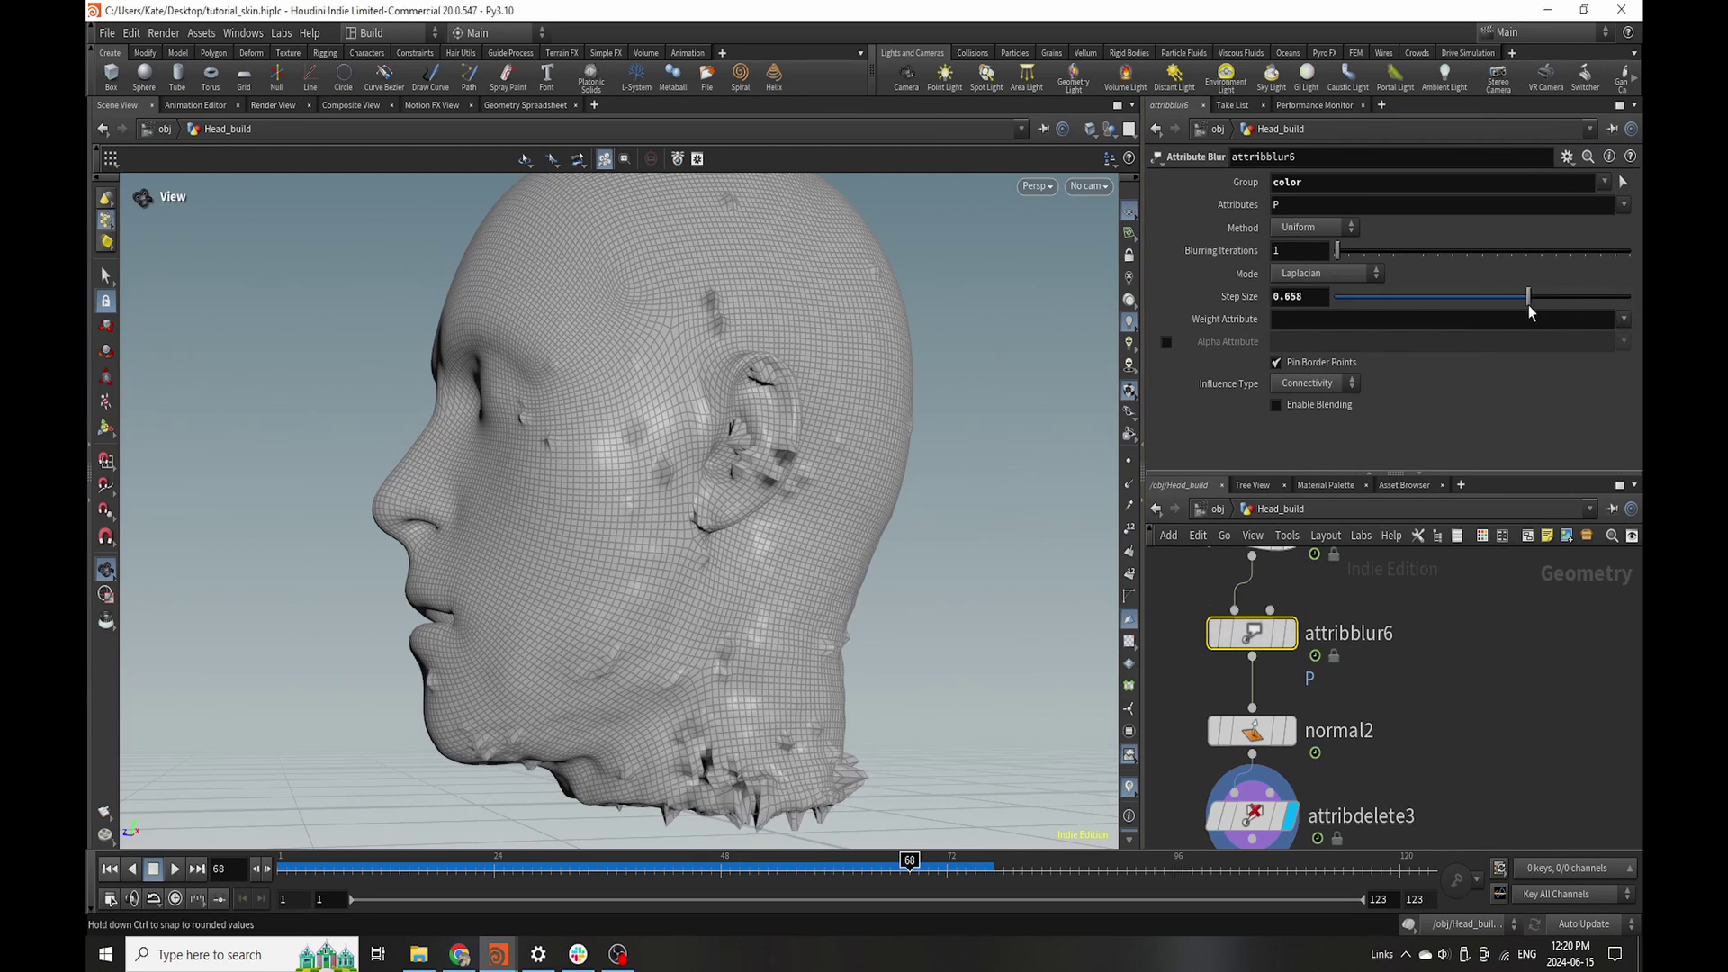
- Set attribblur6's Blurring Iterations to 3 and Step Size to 0.559, and inspect the blurred area around the ear
mouse_move(1339, 253)
mouse_down()
mouse_move(1371, 257)
mouse_move(1343, 257)
mouse_up()
scroll(768, 455, up, 5)
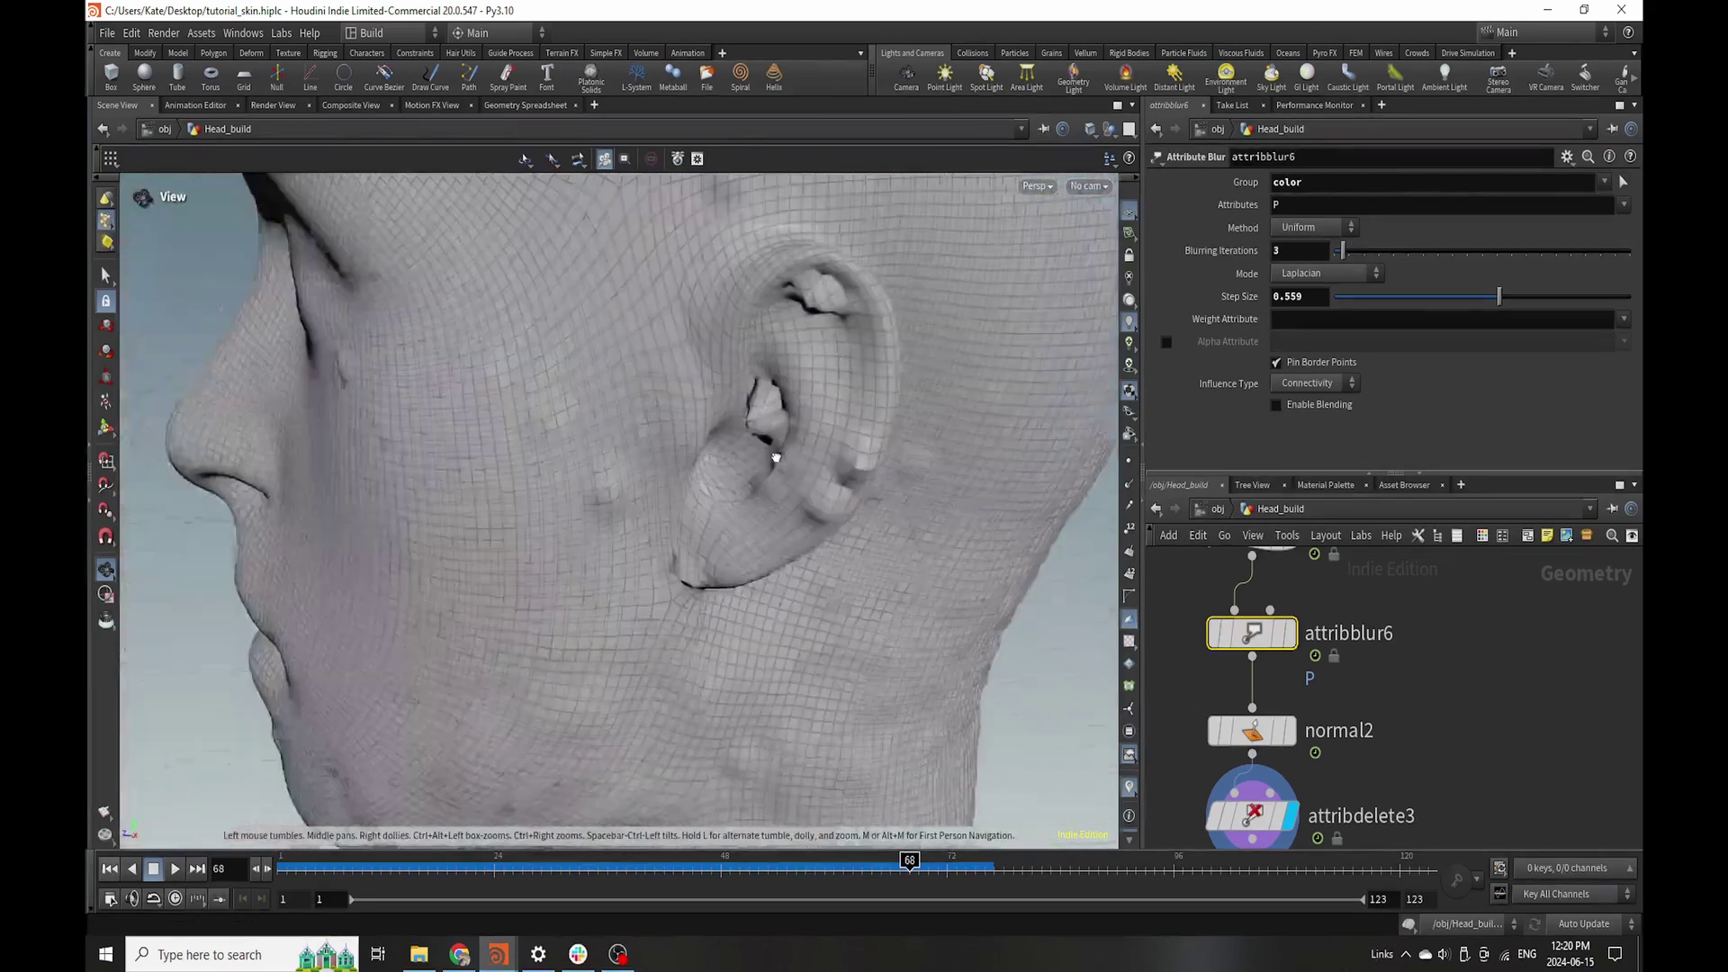
drag(767, 455, 738, 604)
scroll(802, 471, down, 4)
- Set the displace wrangle's Multiplier to 1 and inspect the displacement on the head
middle_drag(1304, 729, 1282, 785)
scroll(1284, 773, down, 3)
scroll(1287, 650, up, 2)
click(1243, 685)
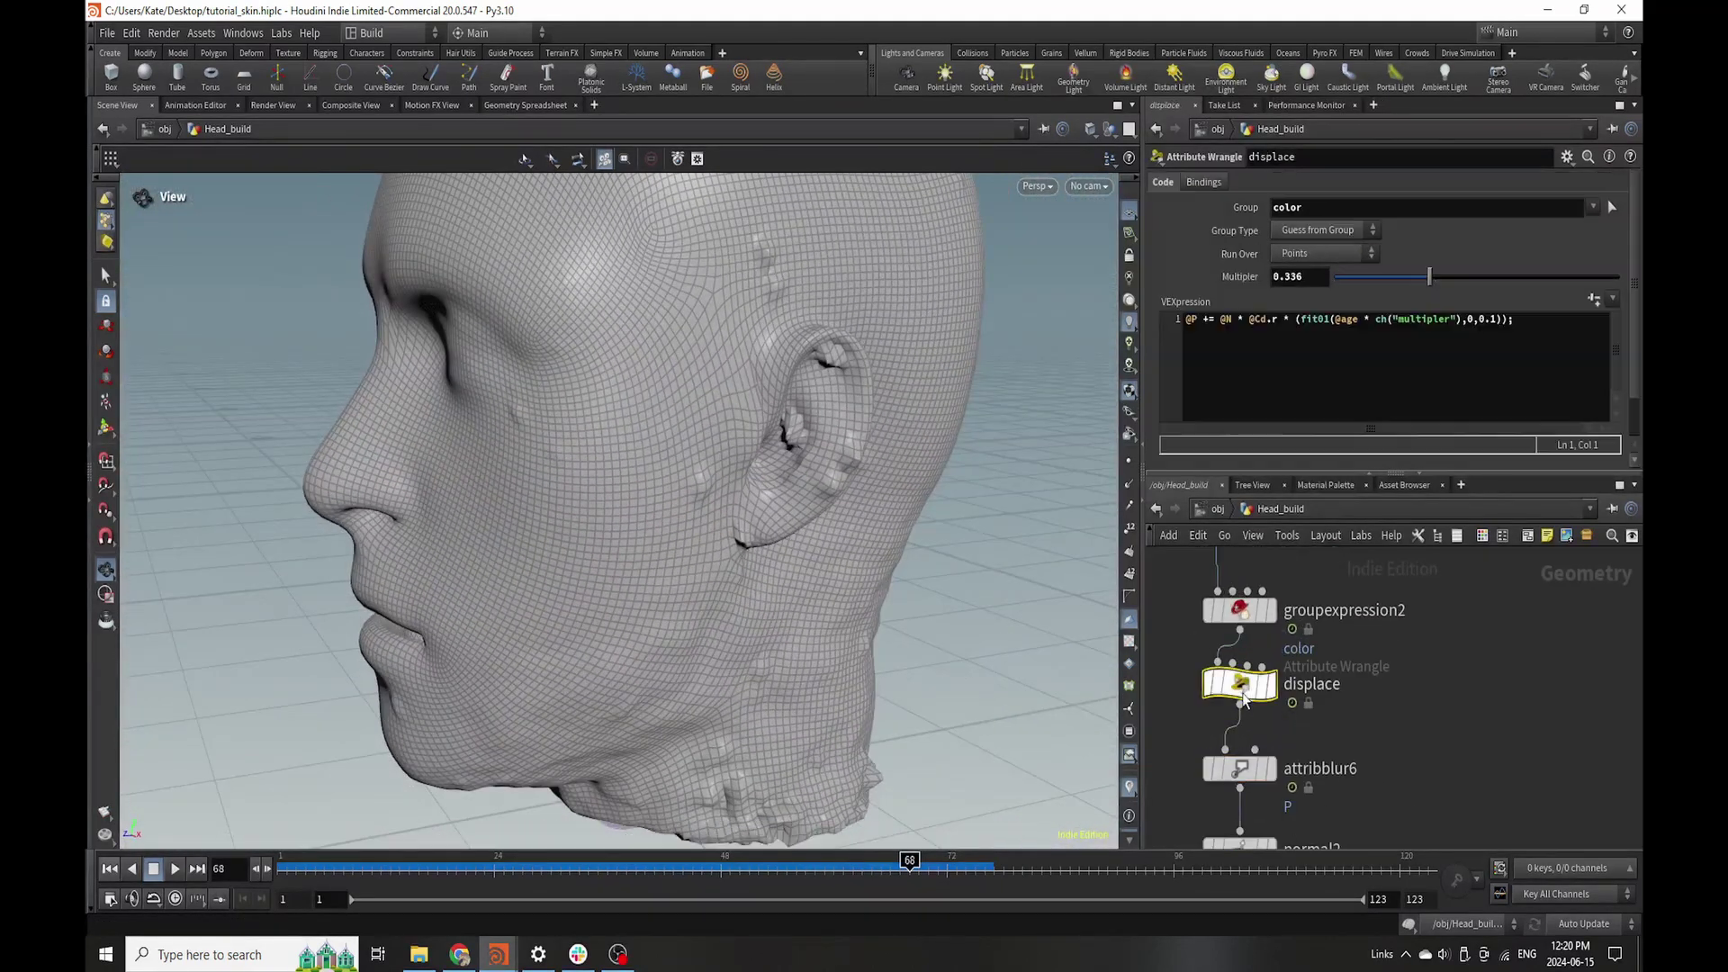
drag(1417, 290, 1617, 308)
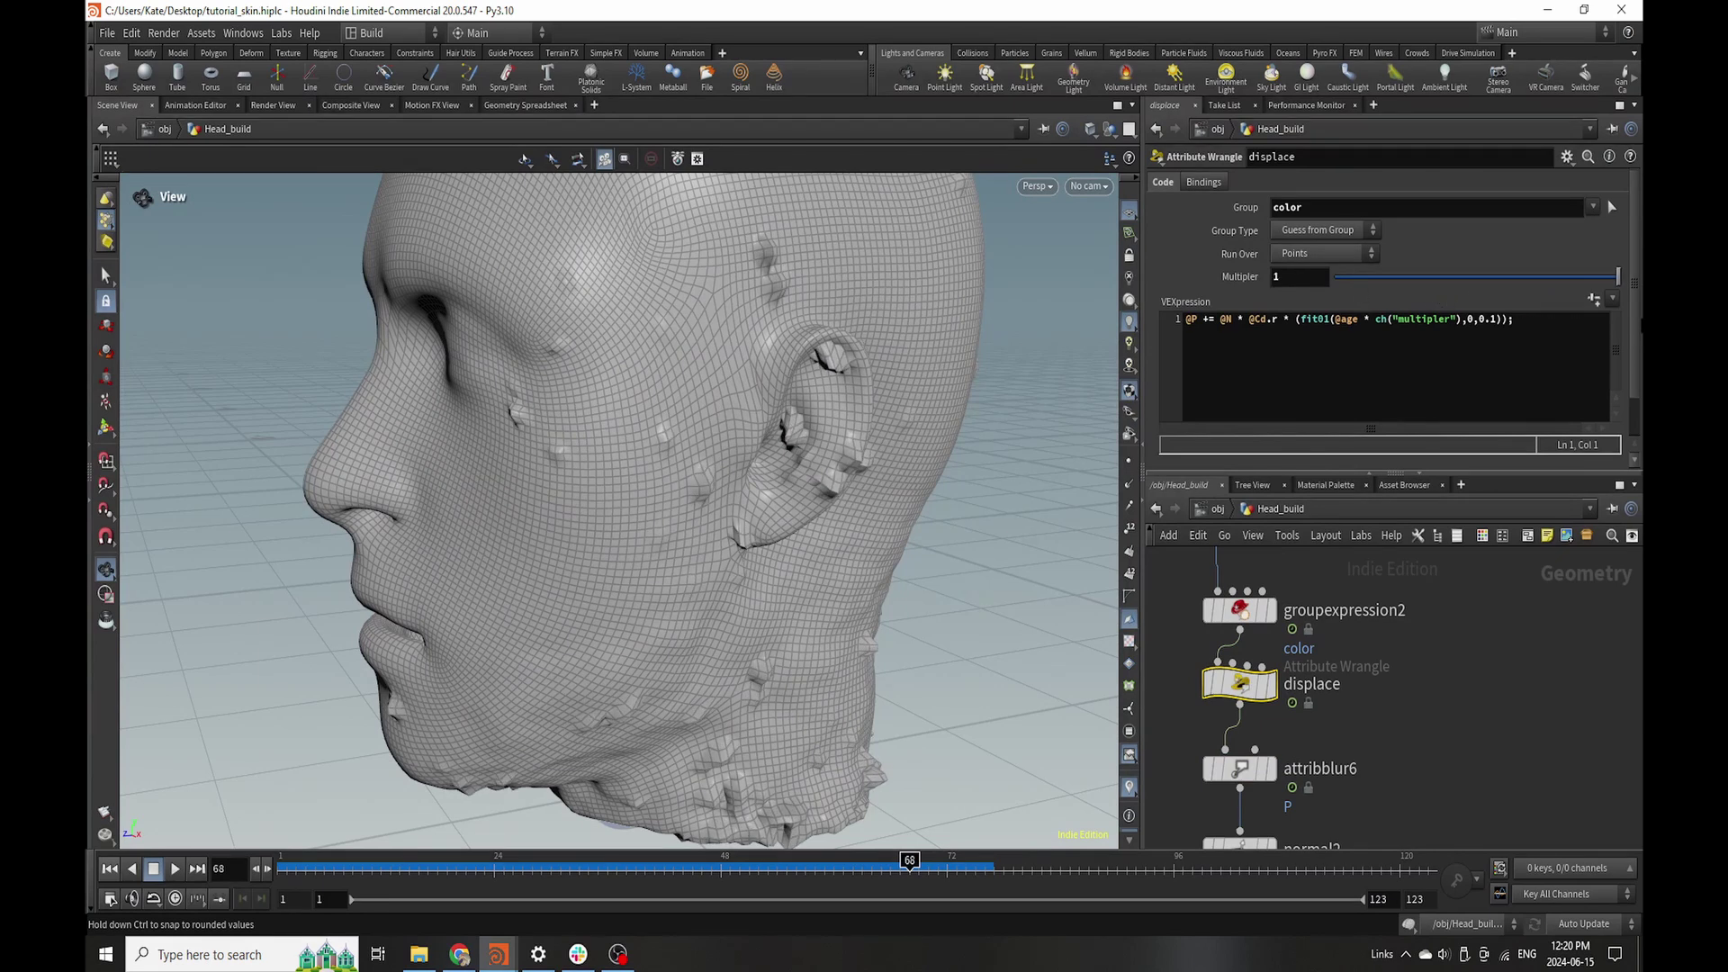
drag(693, 648, 671, 562)
- Move normal2 and attribdelete3 further down the network to open a gap below attribblur6
middle_drag(1187, 814, 1221, 663)
drag(1201, 680, 1307, 782)
drag(1272, 710, 1275, 805)
key(Tab)
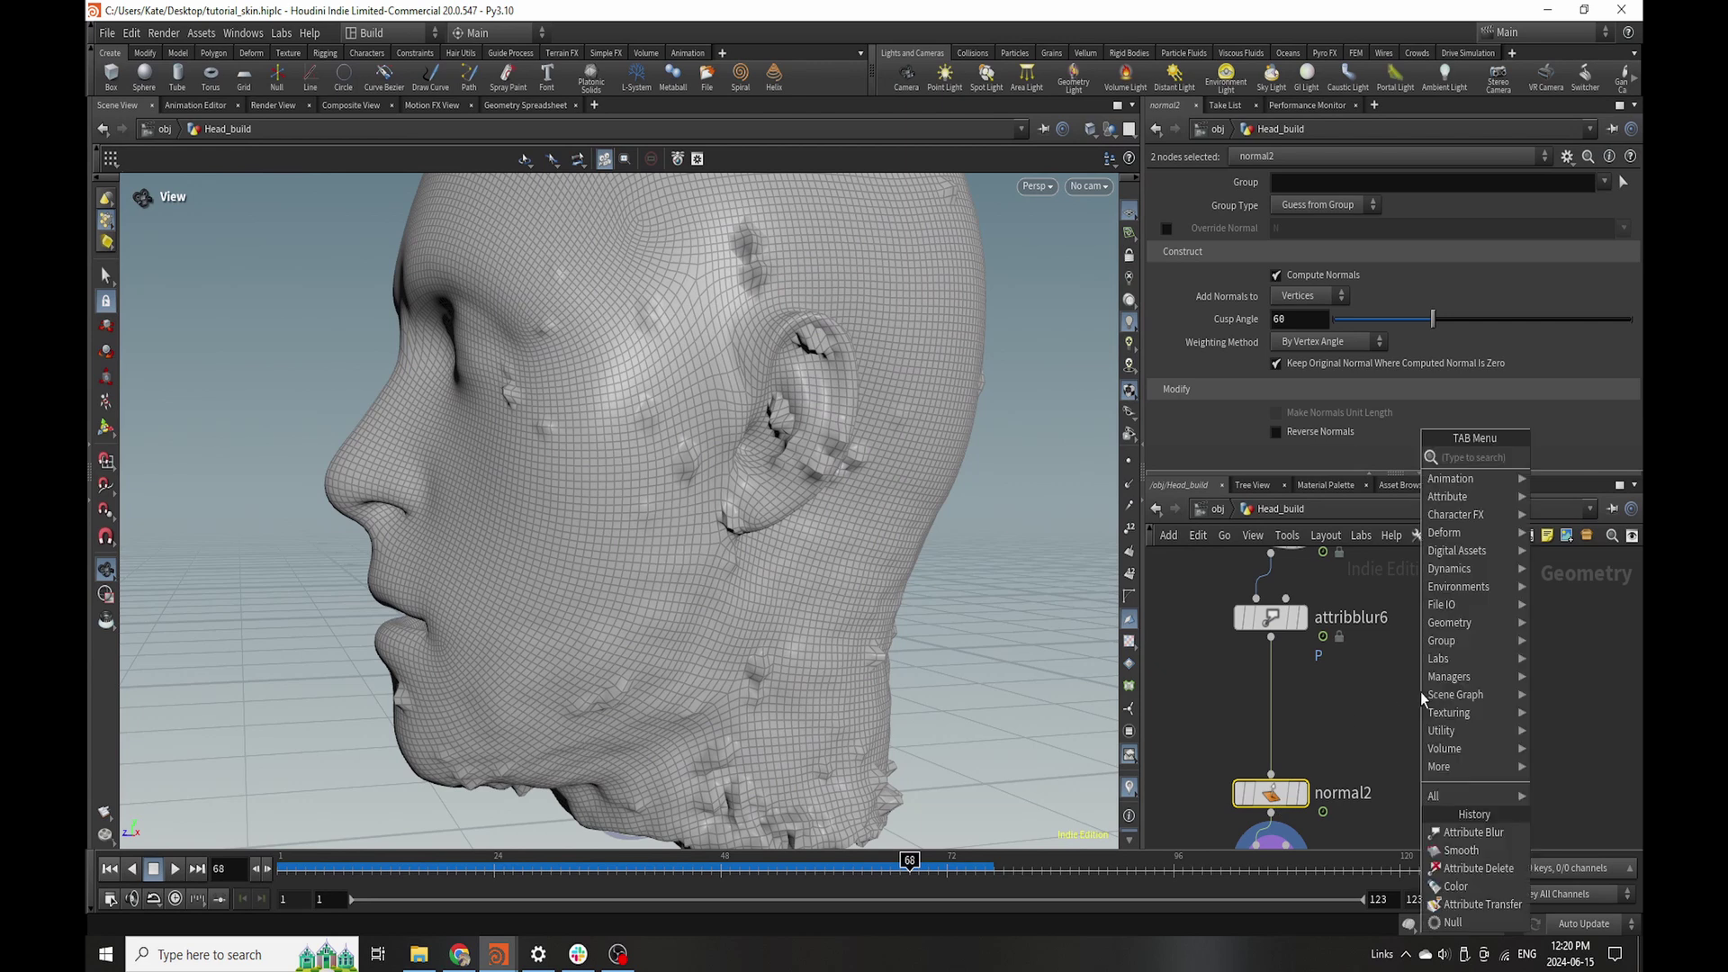
text(attr)
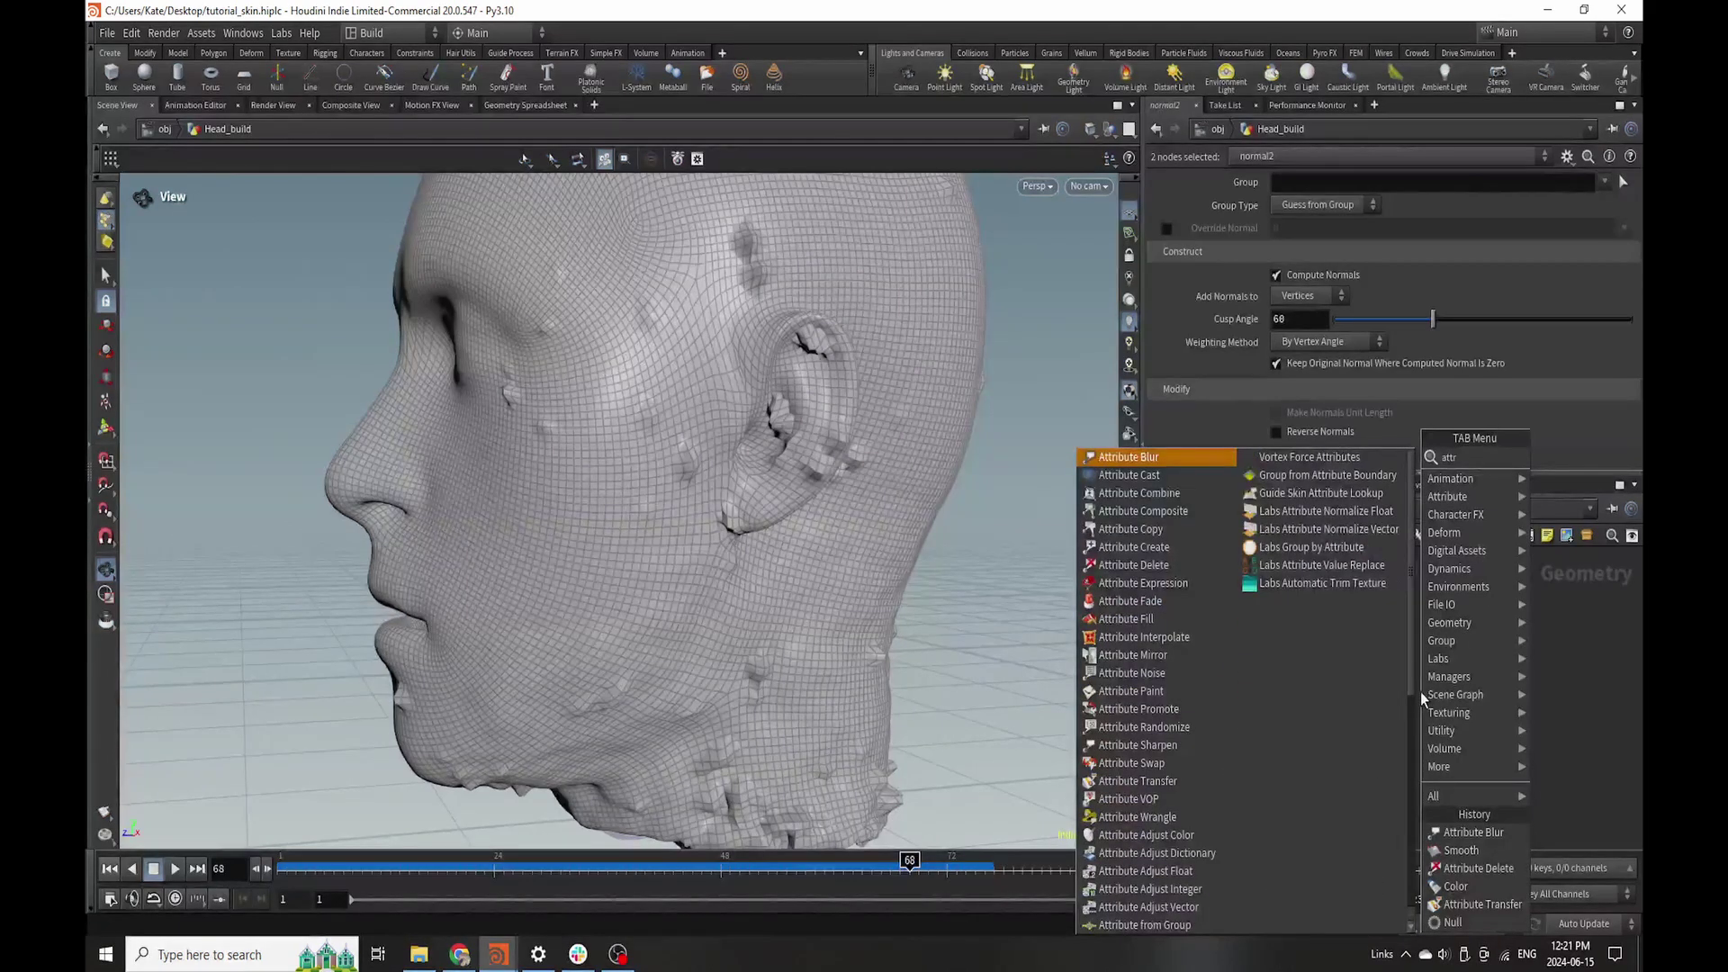
click(1207, 706)
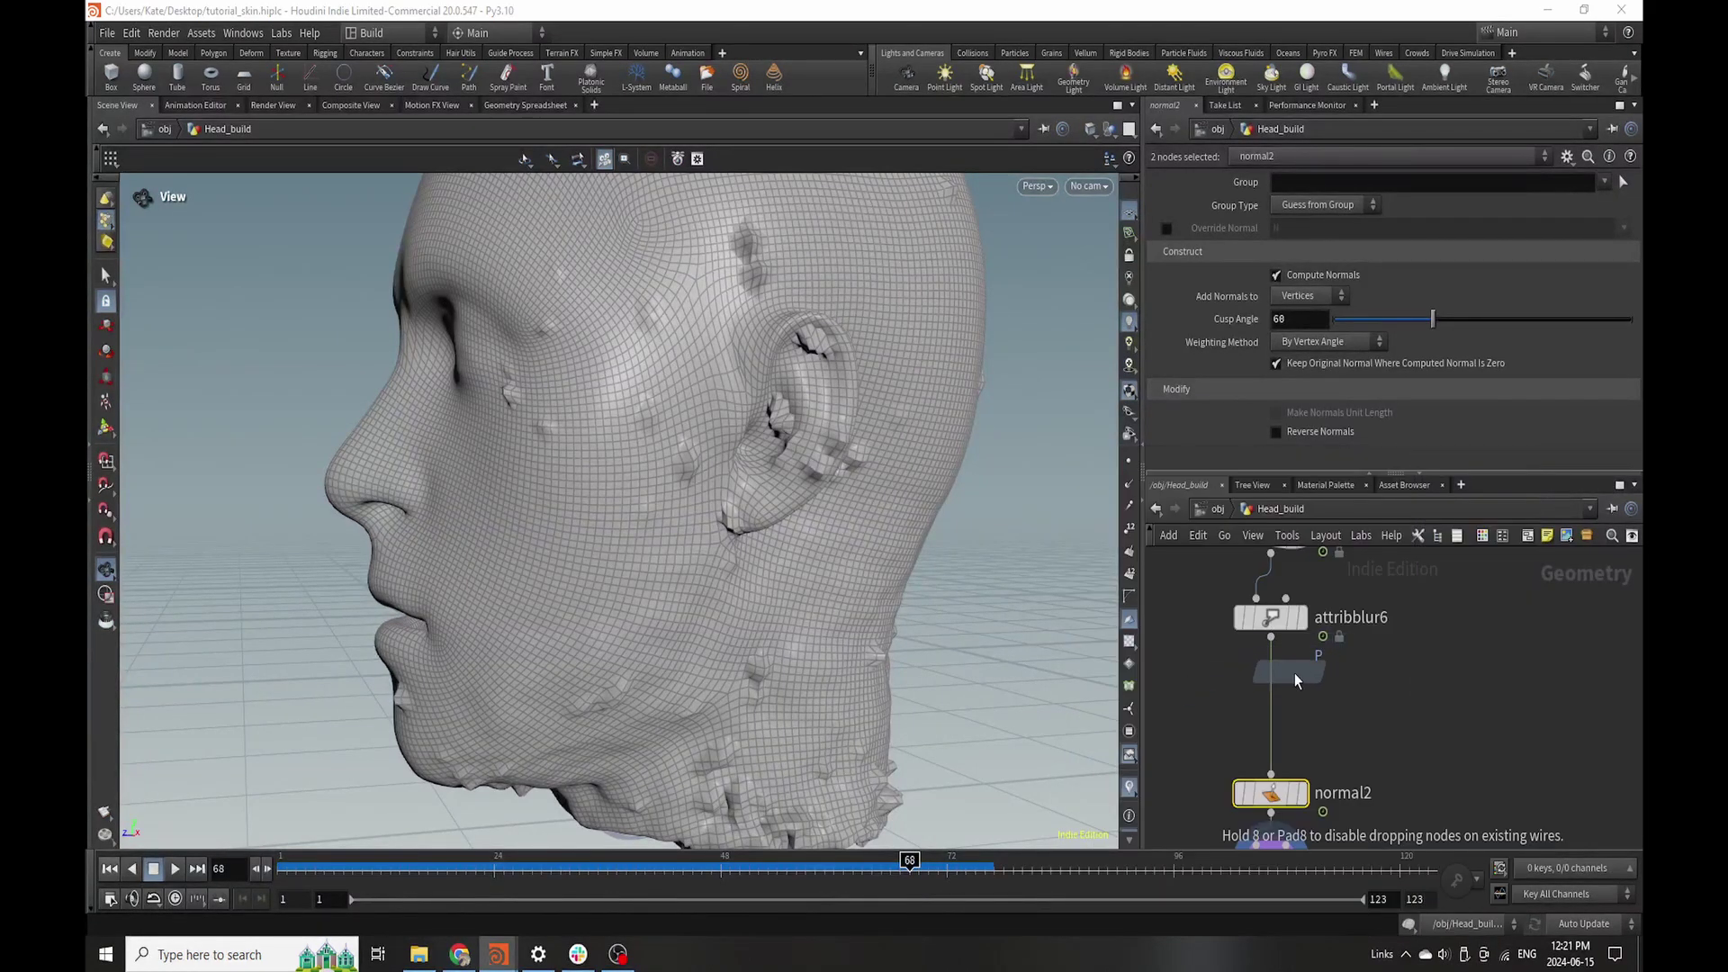
click(1294, 673)
- Insert a Group Promote node on the wire between attribblur6 and normal2
key(Tab)
text(gro)
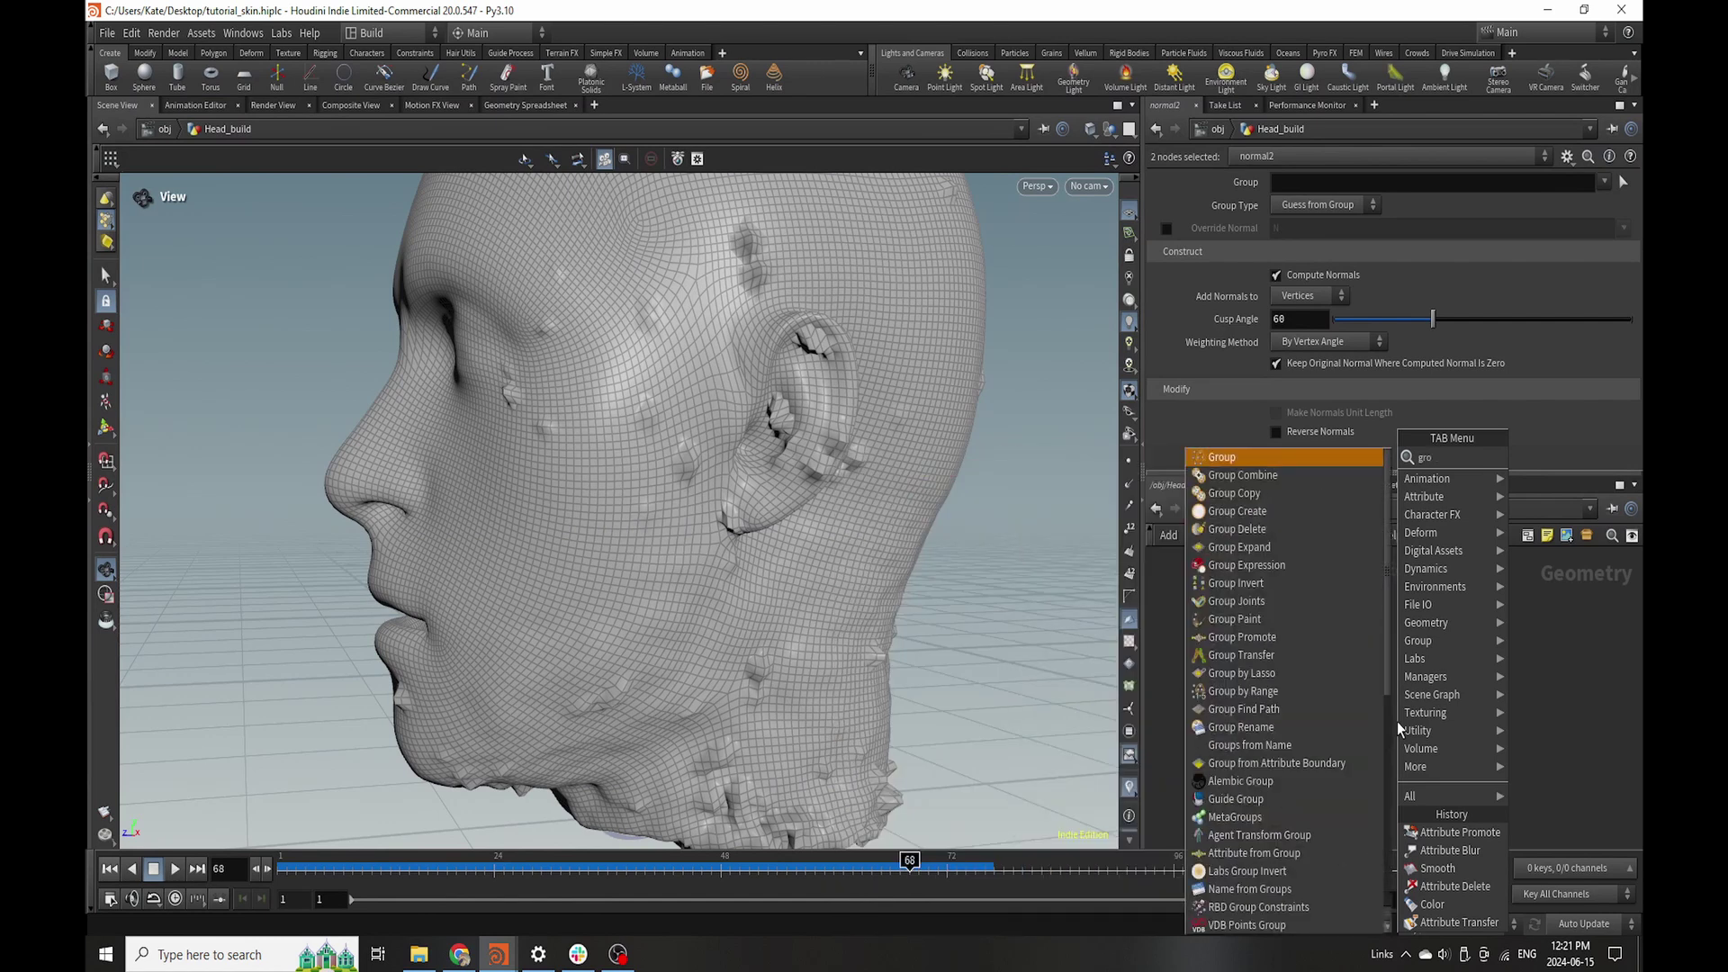
text(up)
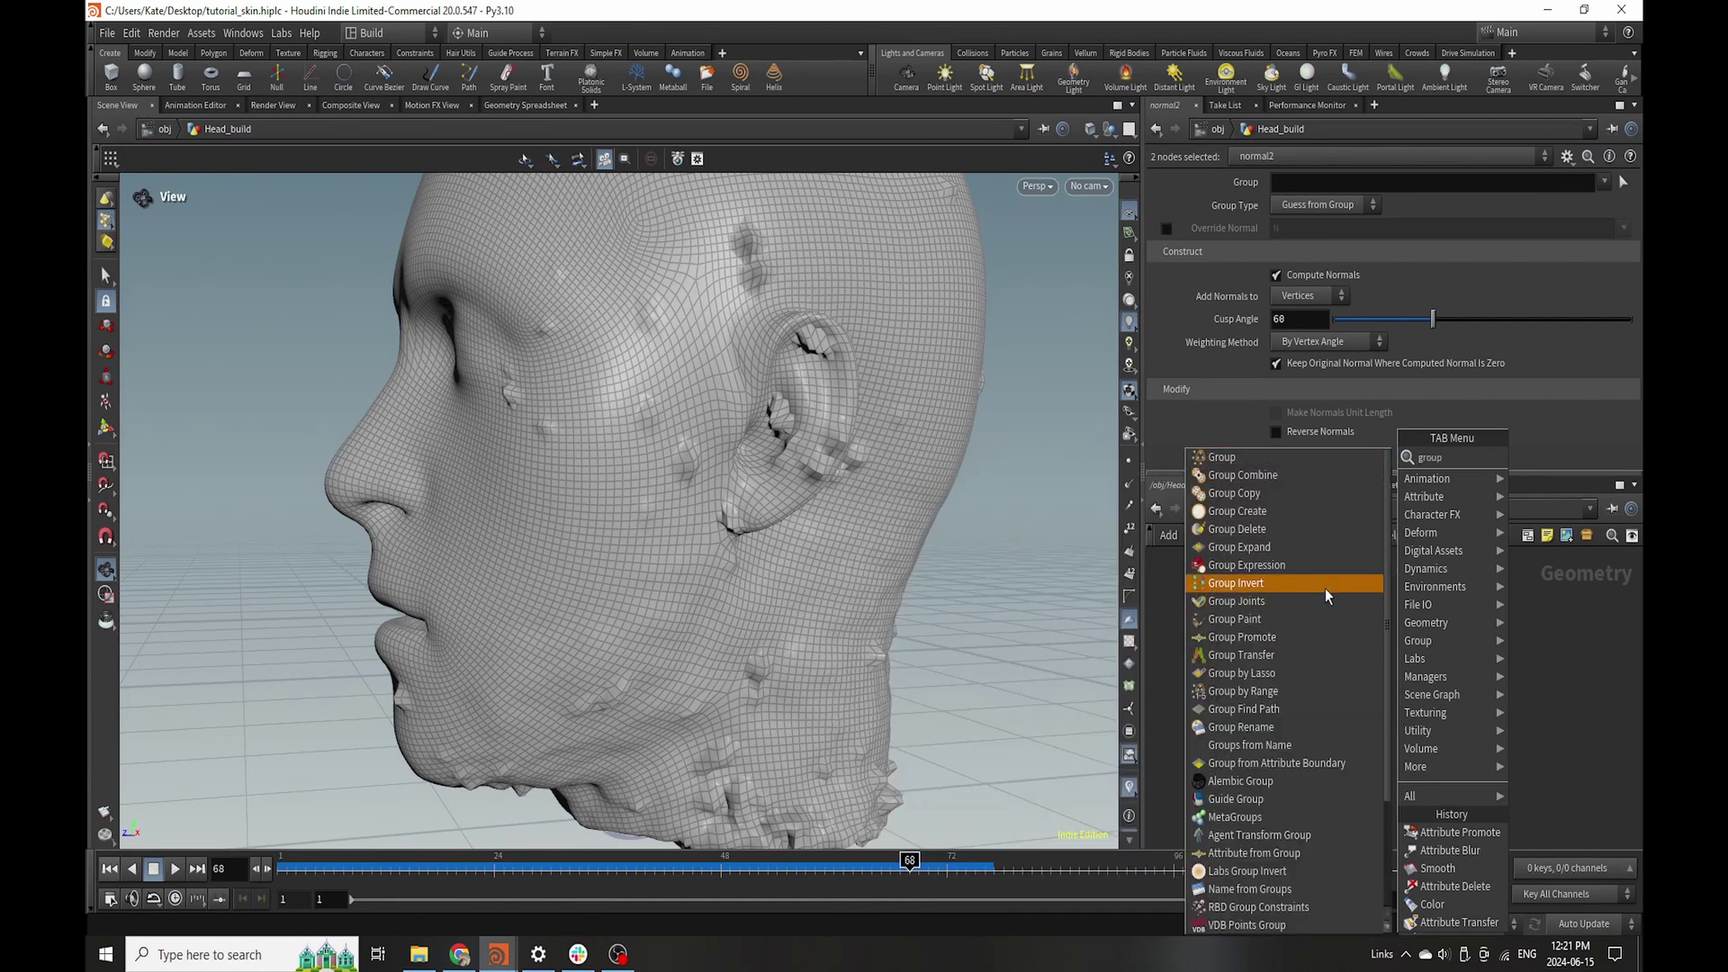
click(1337, 641)
click(1270, 698)
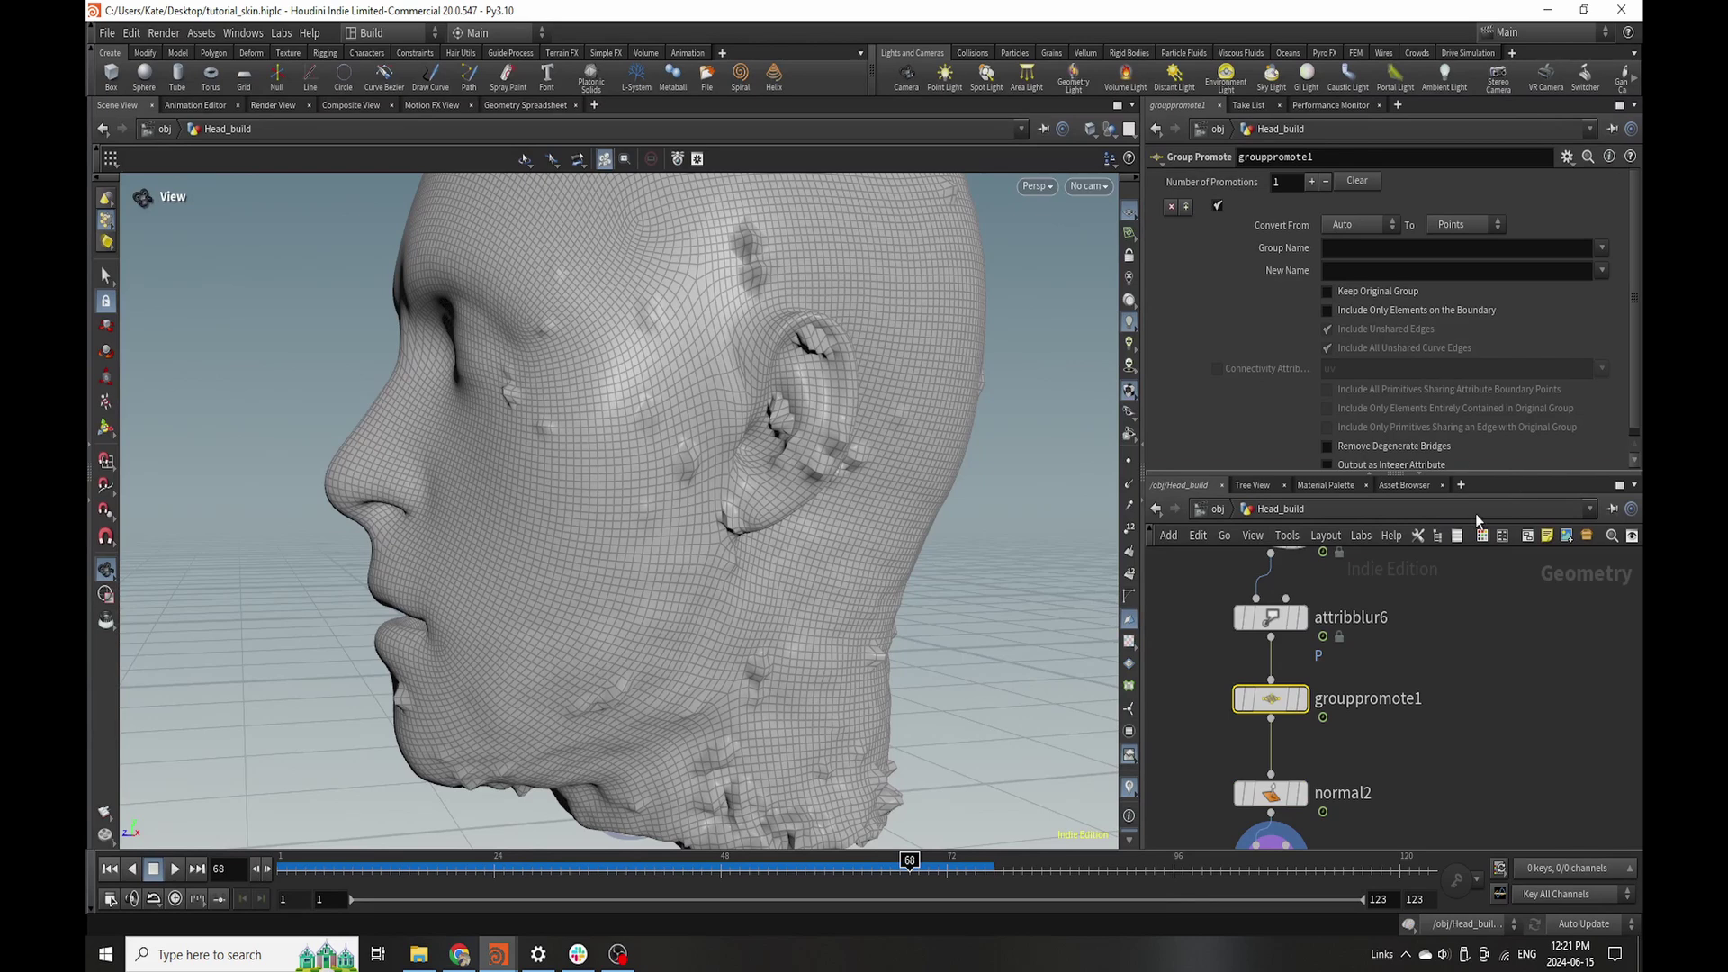
- Set grouppromote1 to convert the color group to Primitives
click(1464, 224)
click(1457, 241)
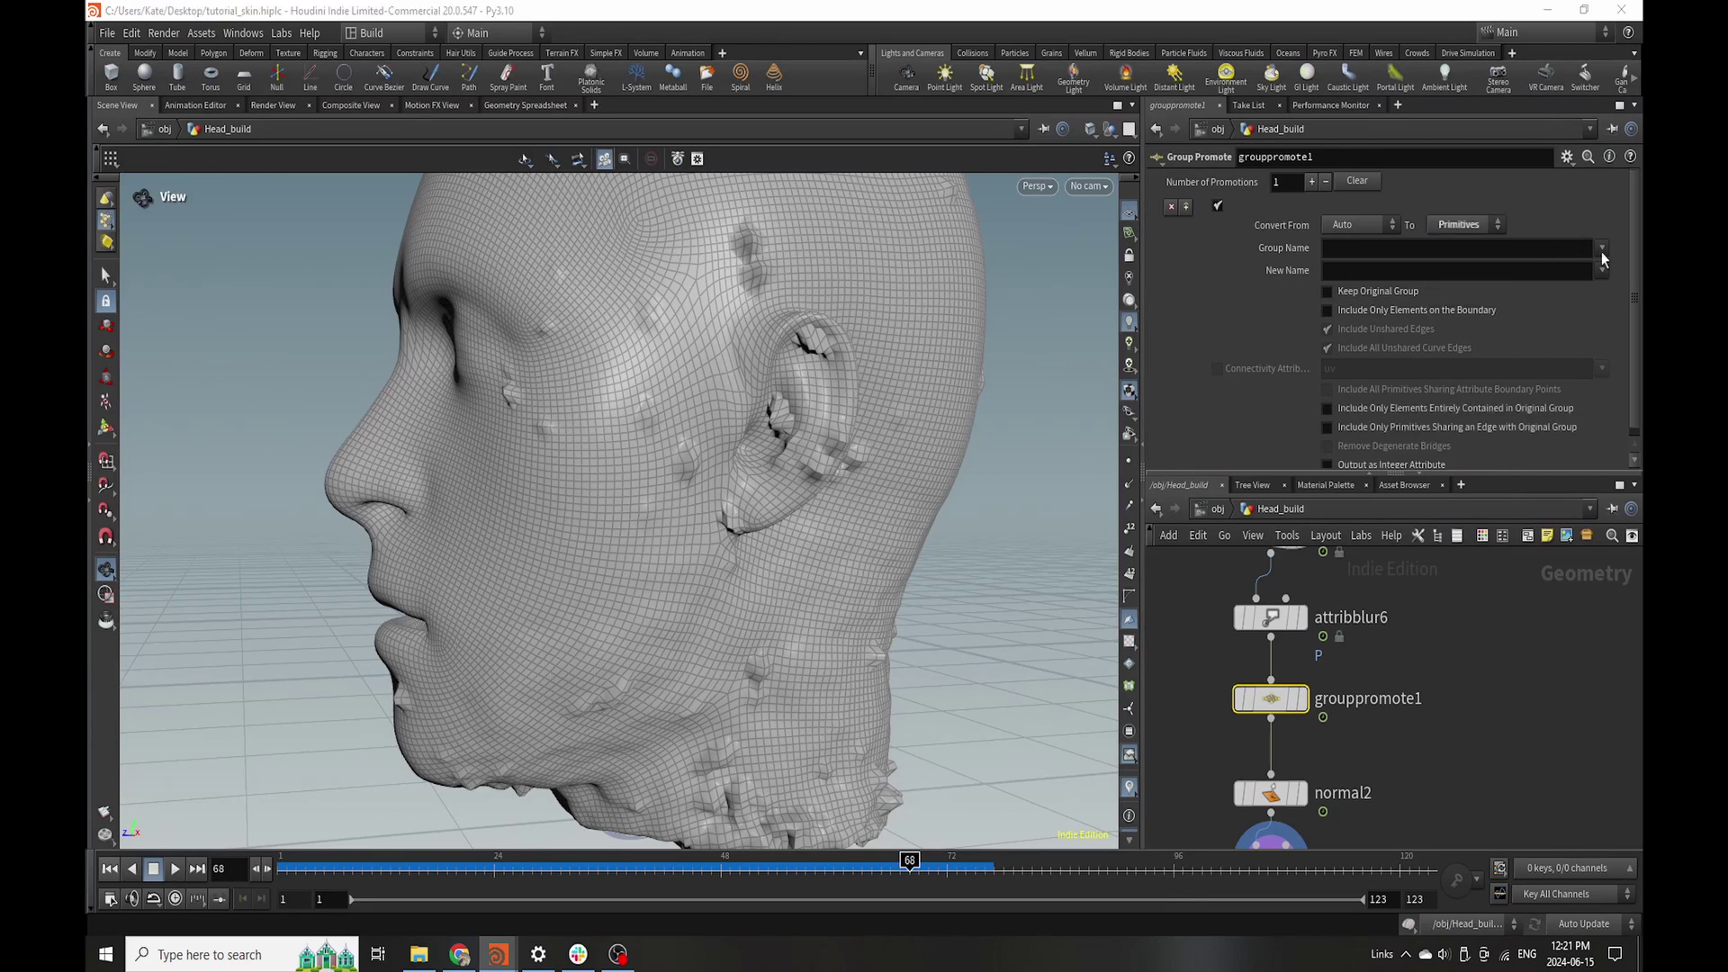
click(1600, 247)
click(1573, 340)
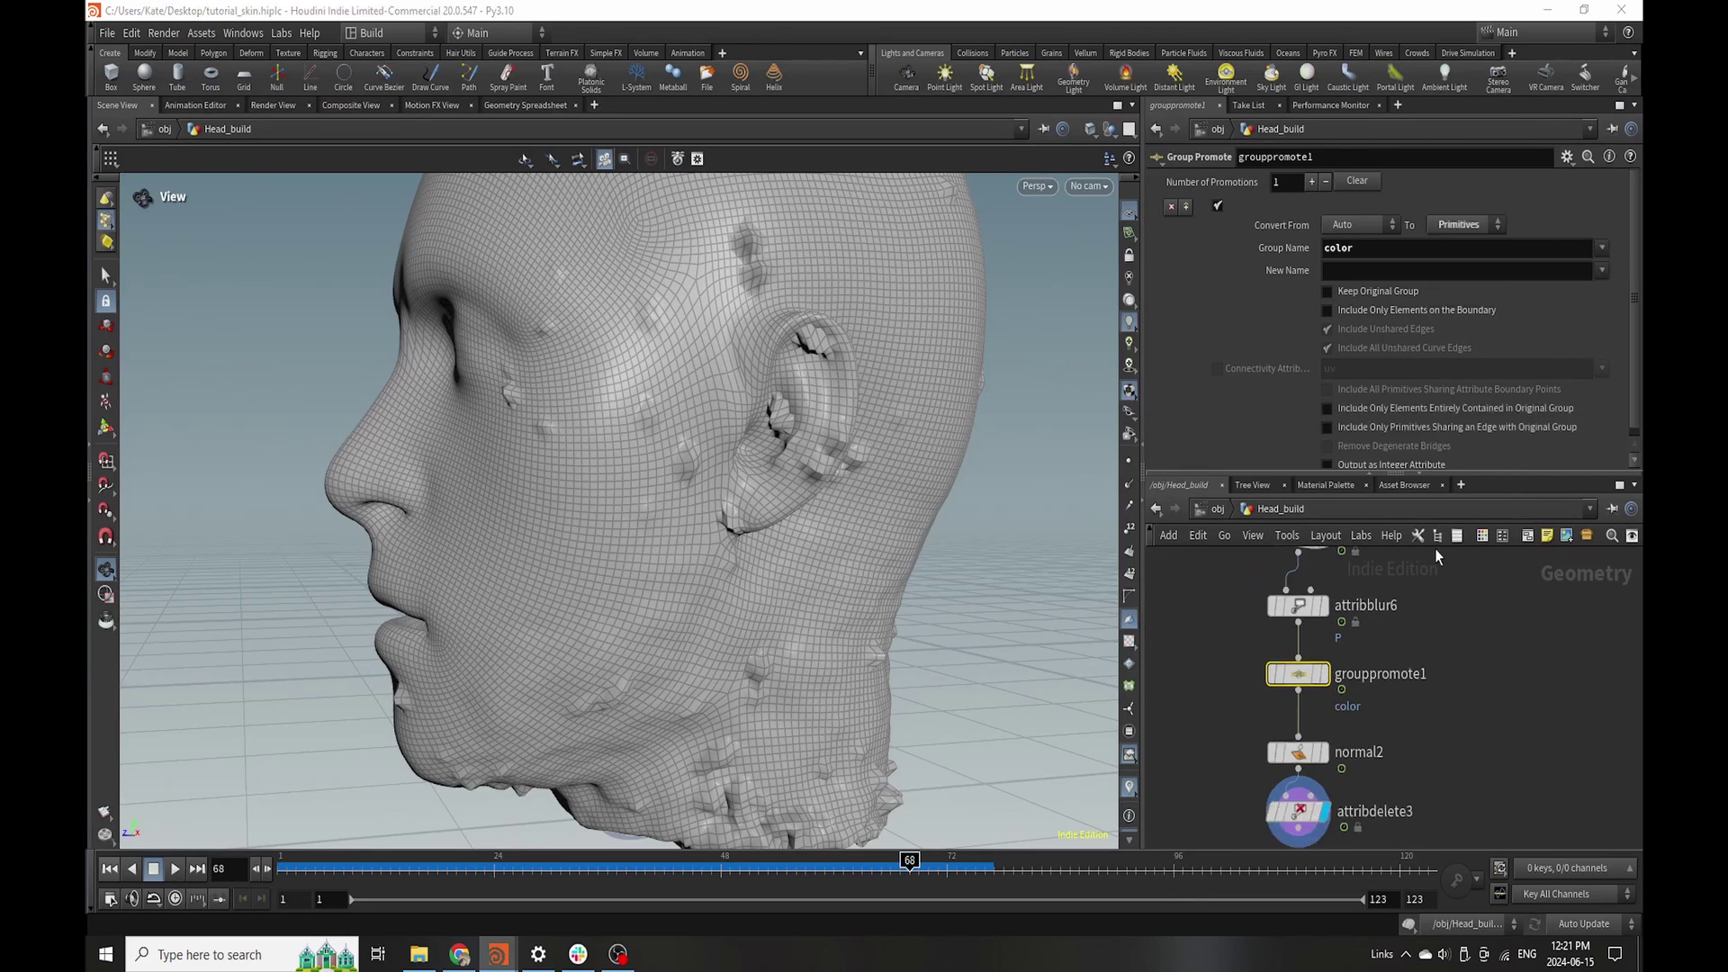
- Shift normal2 and attribdelete3 down and insert a Smooth node between grouppromote1 and normal2
scroll(1293, 648, up, 3)
scroll(1291, 642, down, 3)
drag(1219, 700, 1299, 838)
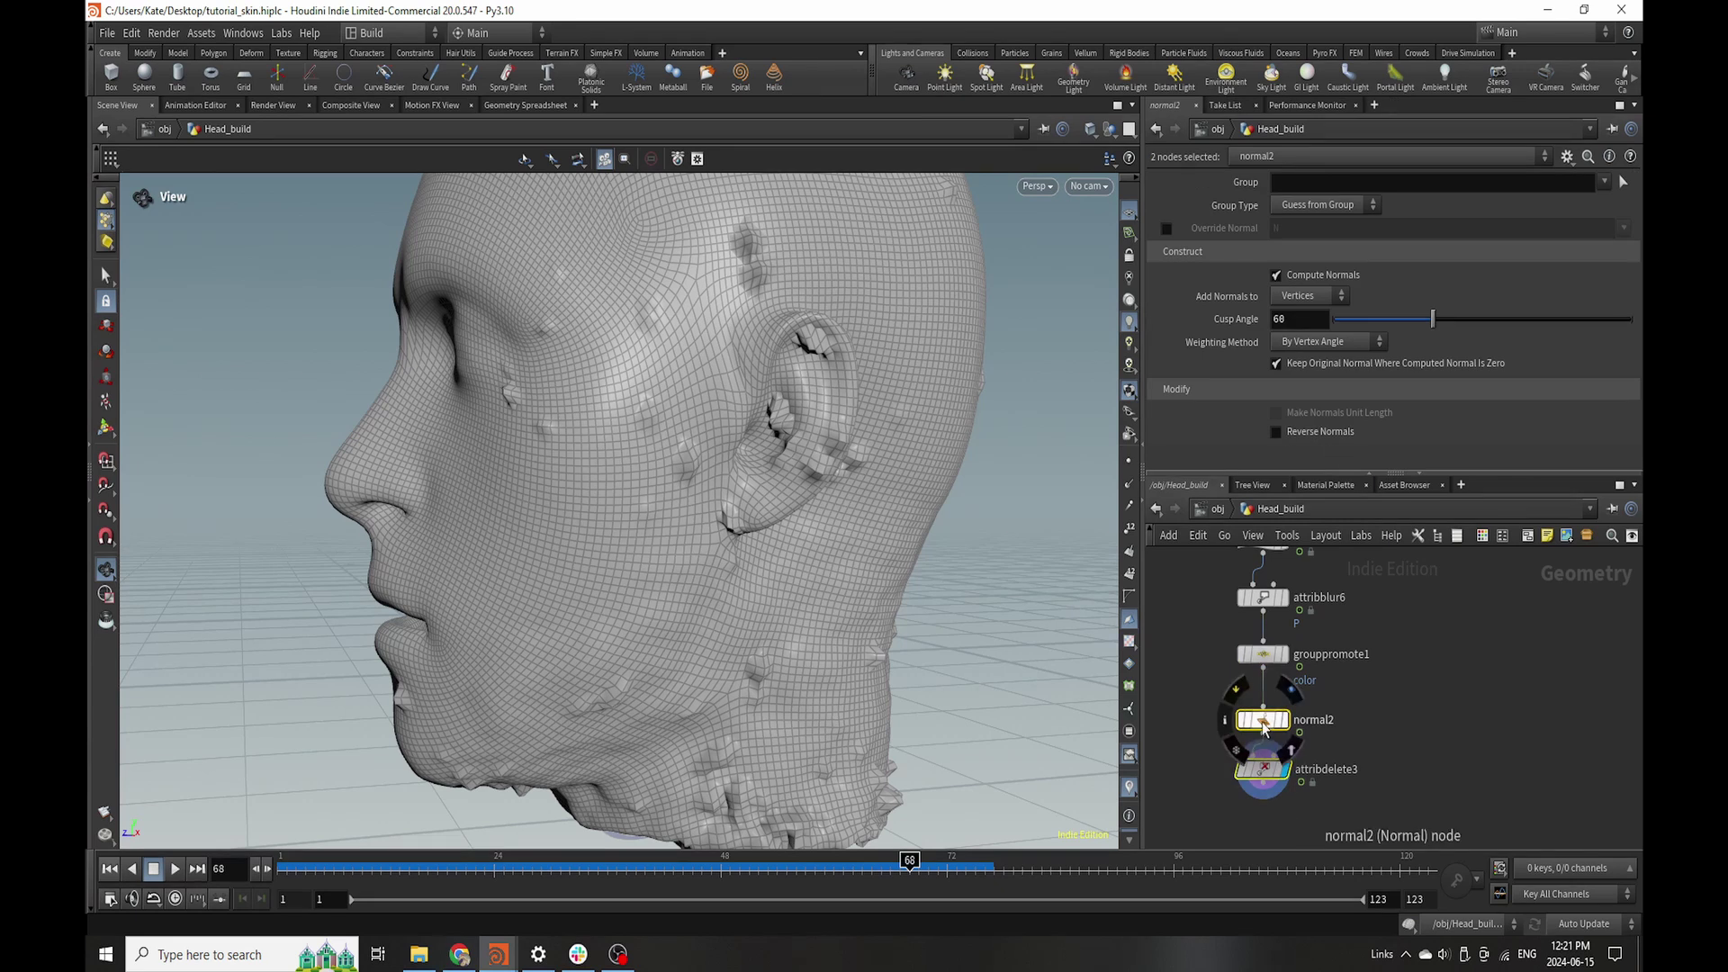
drag(1262, 721, 1263, 781)
key(Tab)
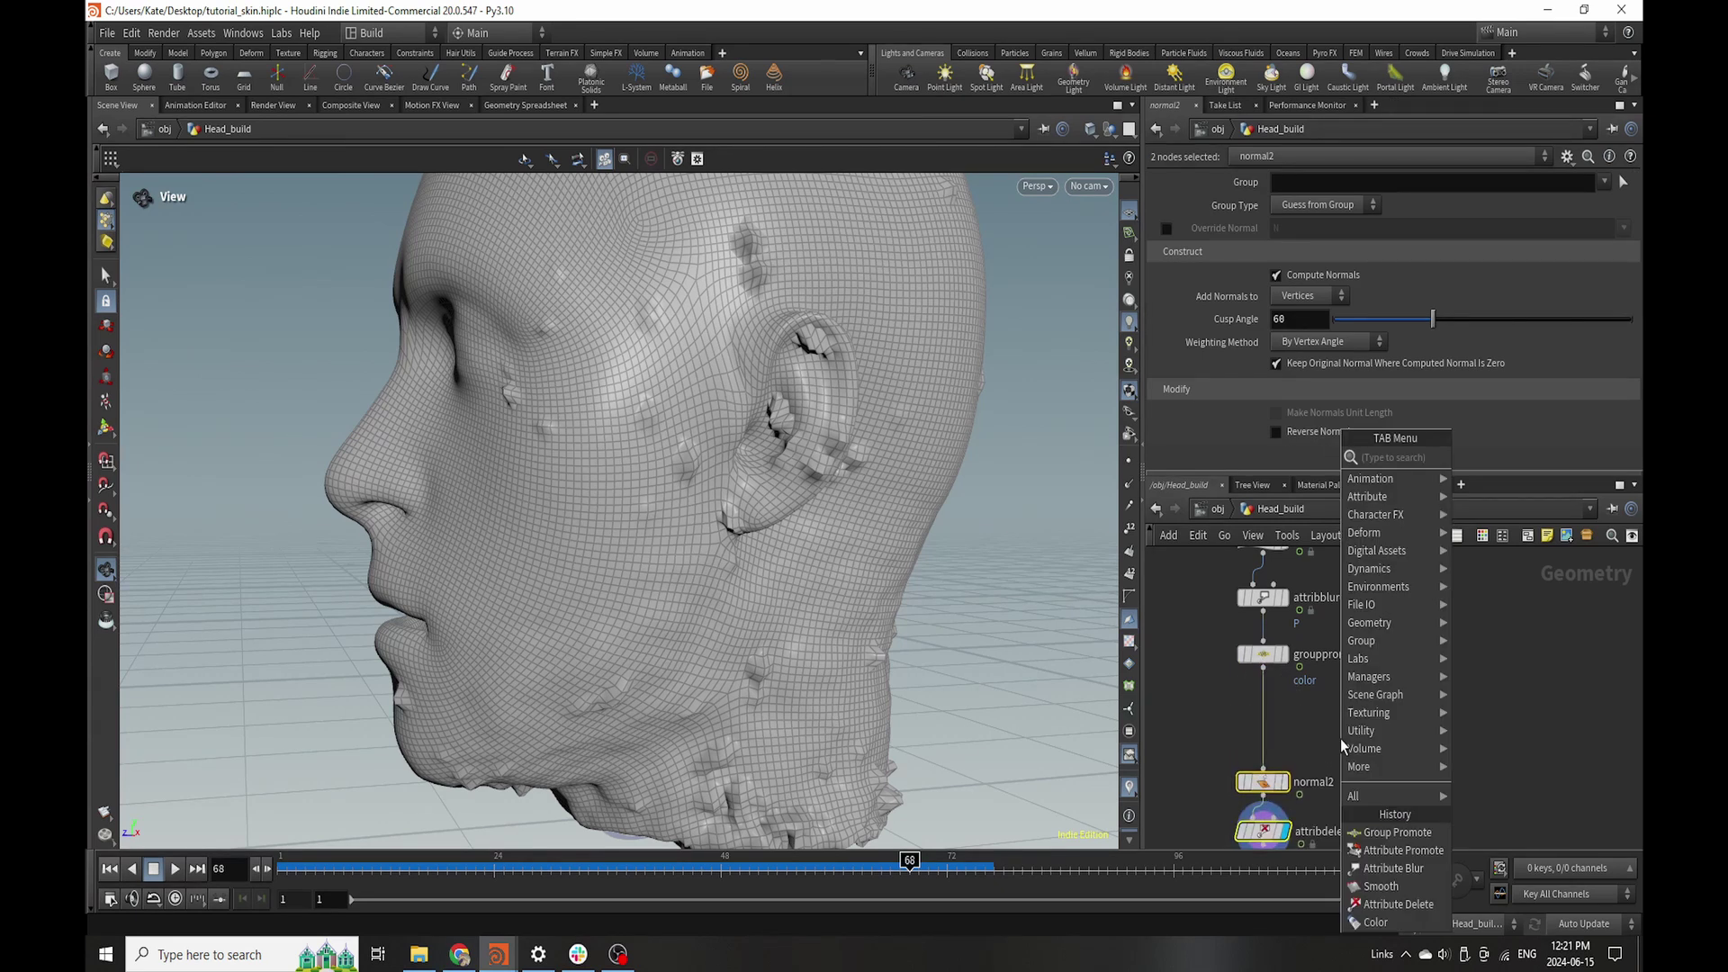
text(sm)
click(1488, 457)
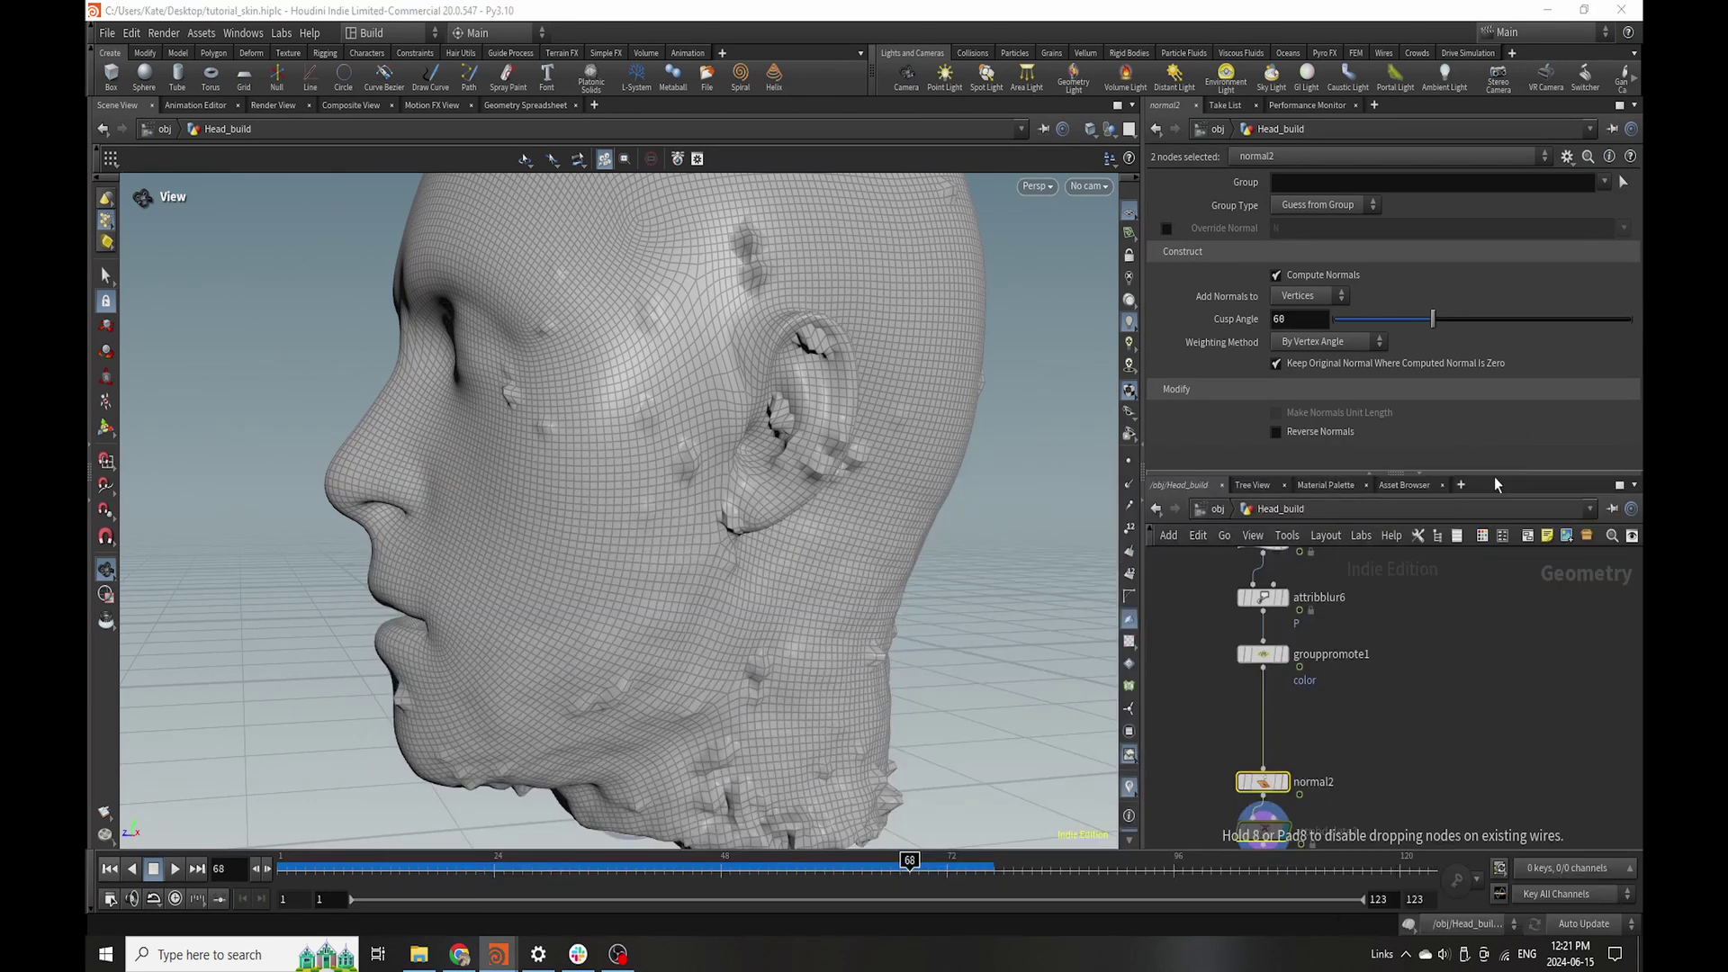
click(1264, 715)
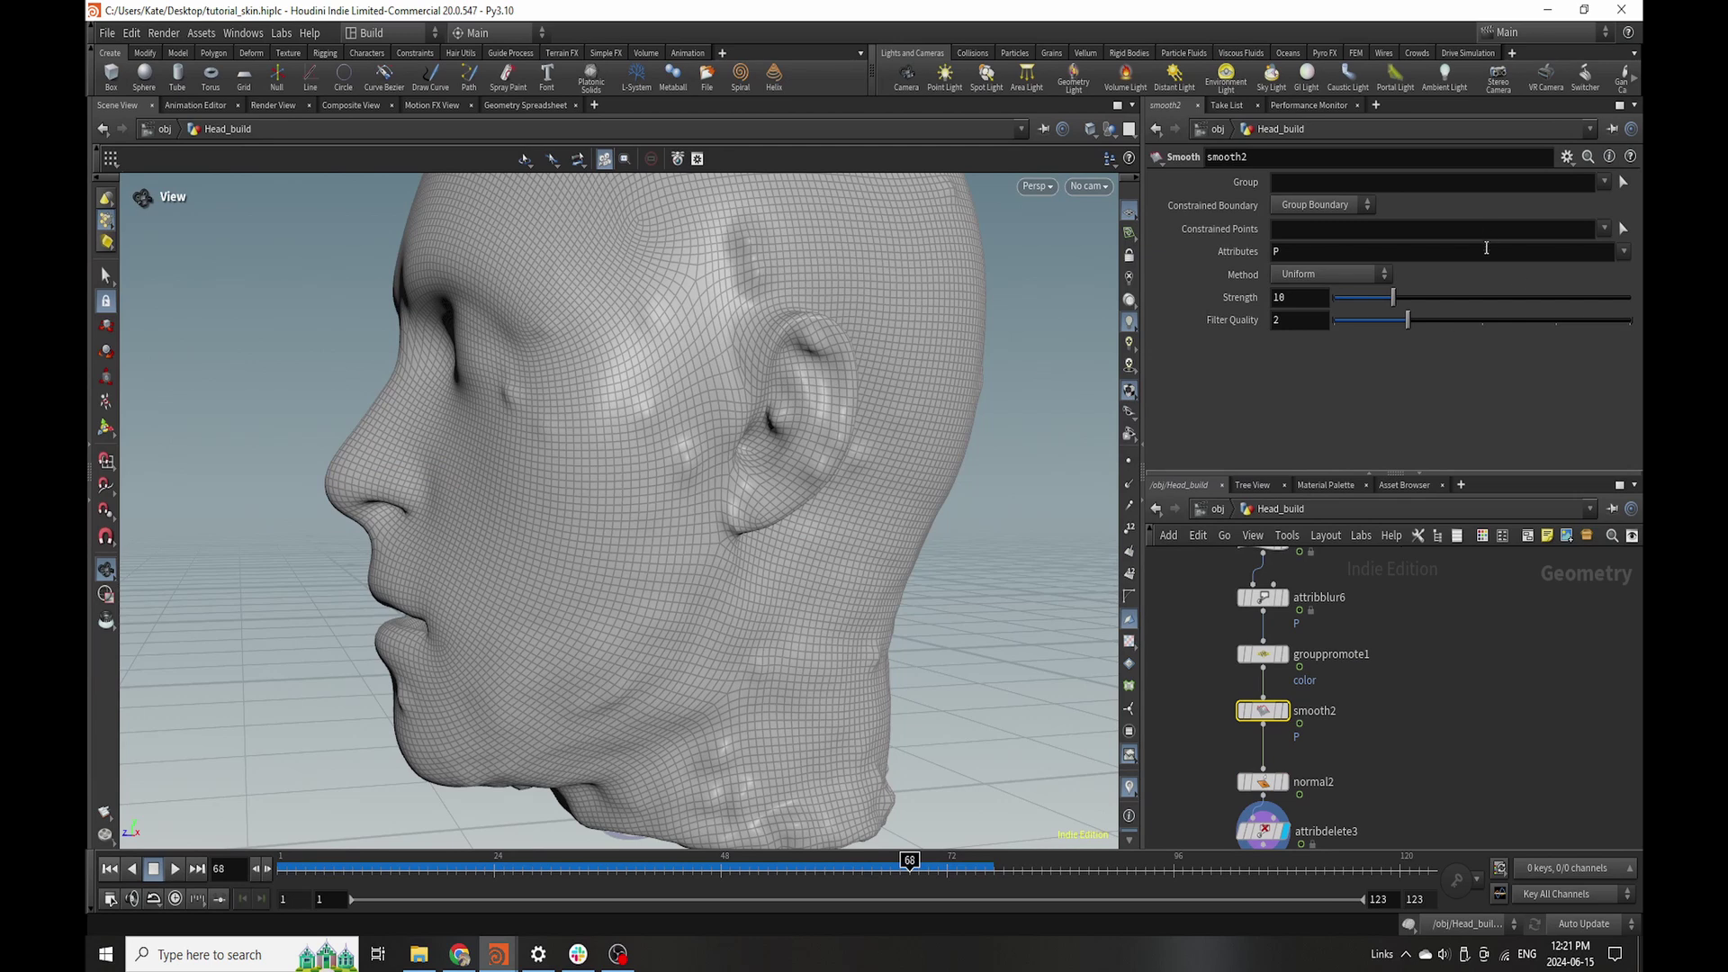
- Limit smooth2 to the color group and set its Strength to 43.8 and Filter Quality to 3
click(1603, 182)
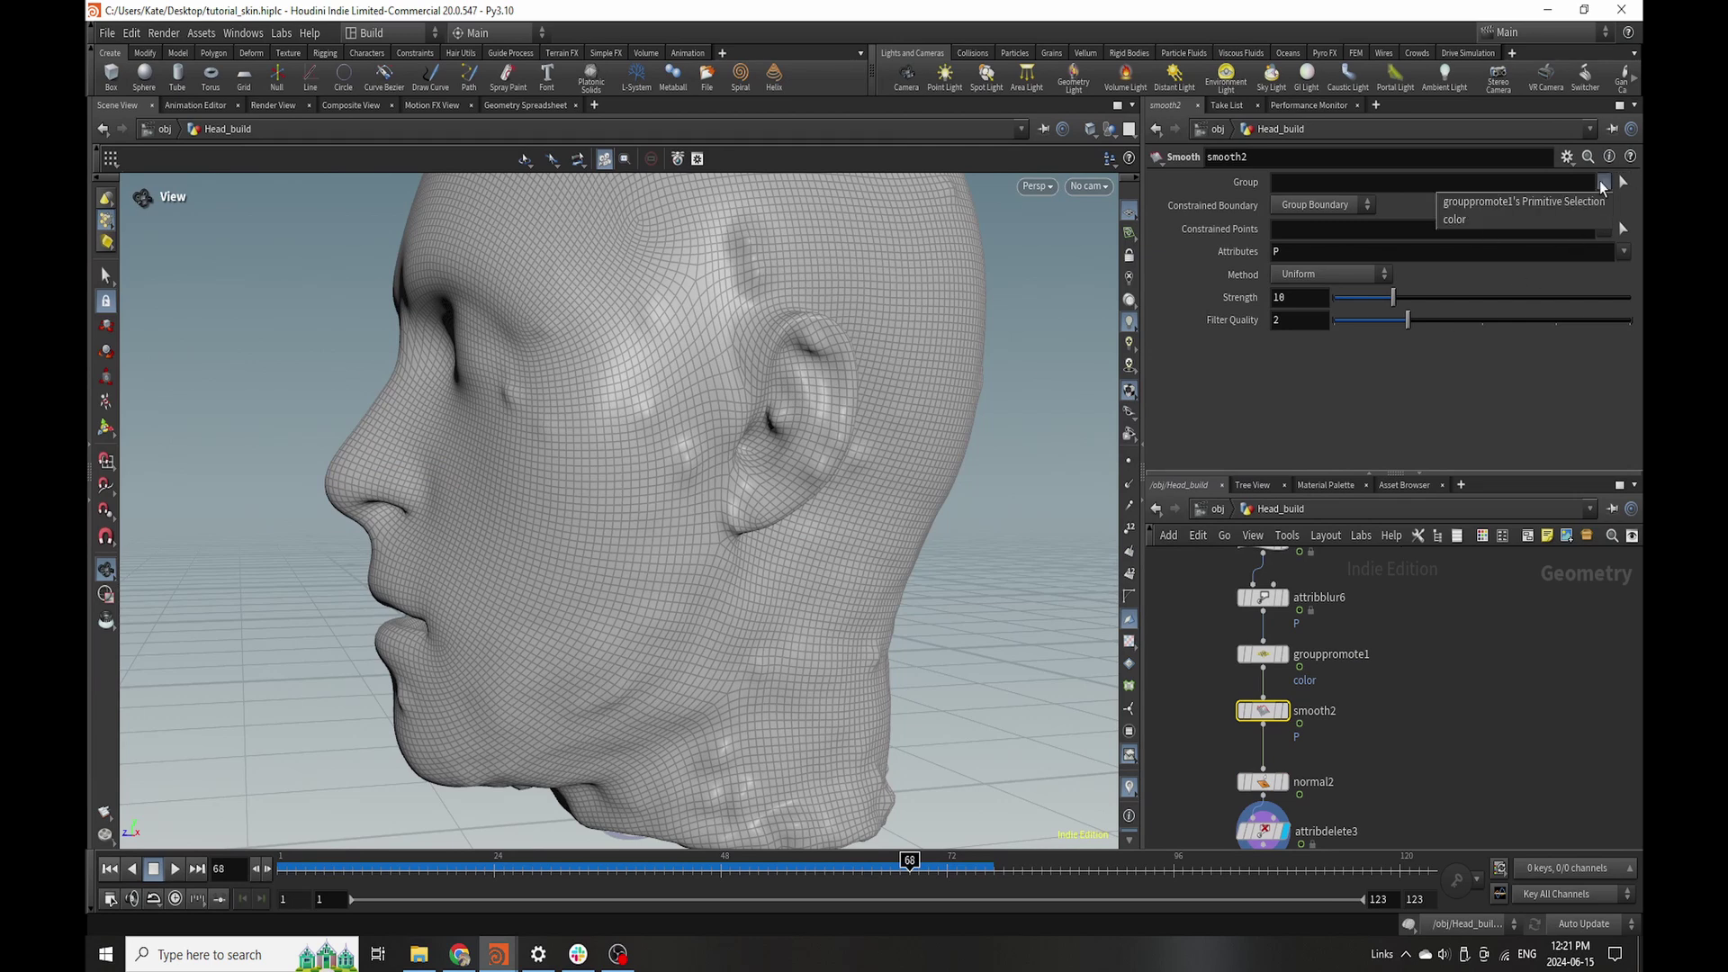
click(1554, 219)
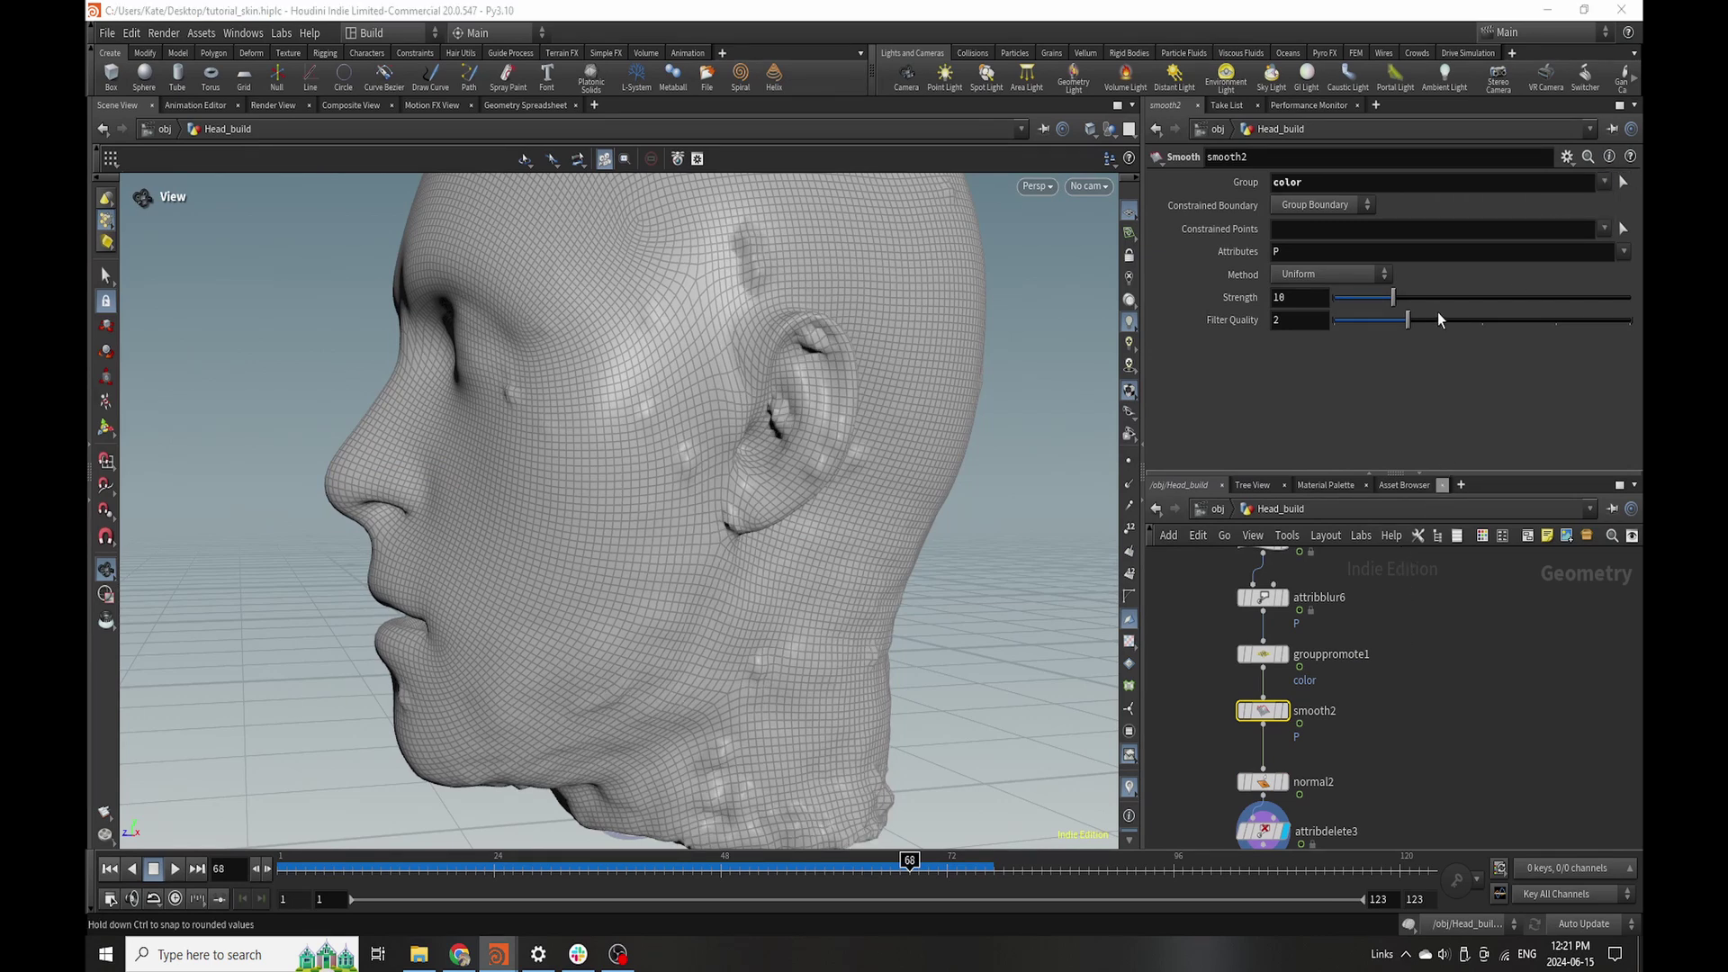
drag(1440, 321, 1633, 321)
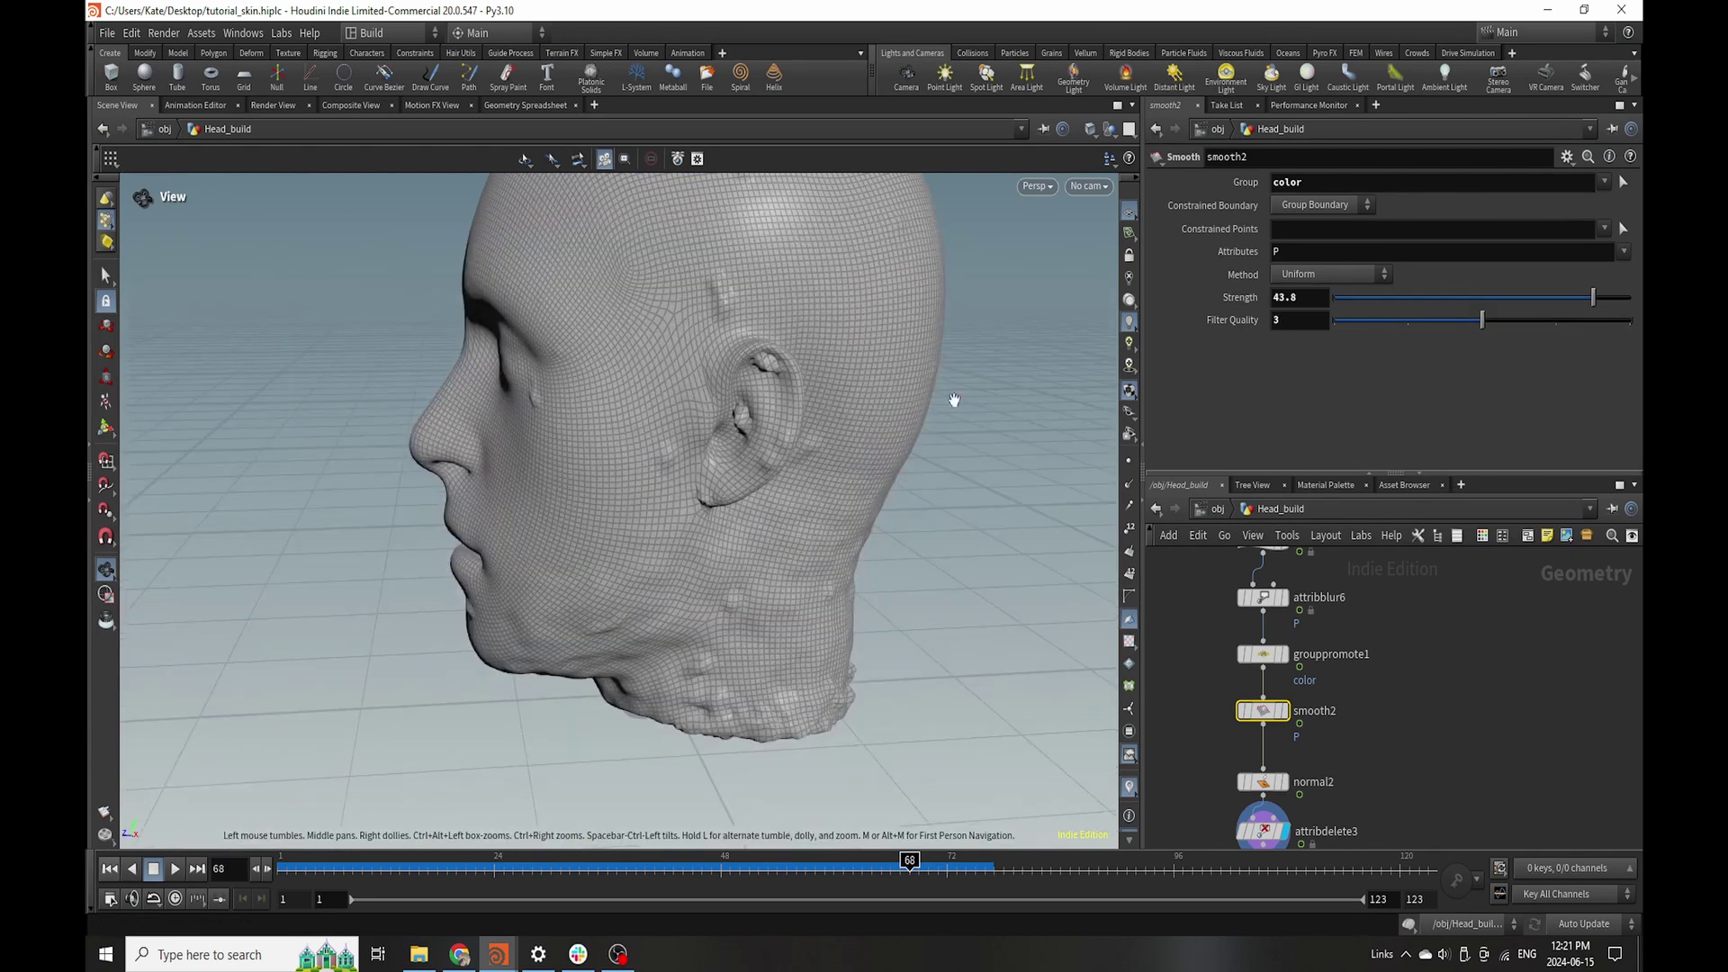
- Scrub the animation through to frame 123 and examine the smoothed skin bumps from different angles
drag(952, 396, 621, 504)
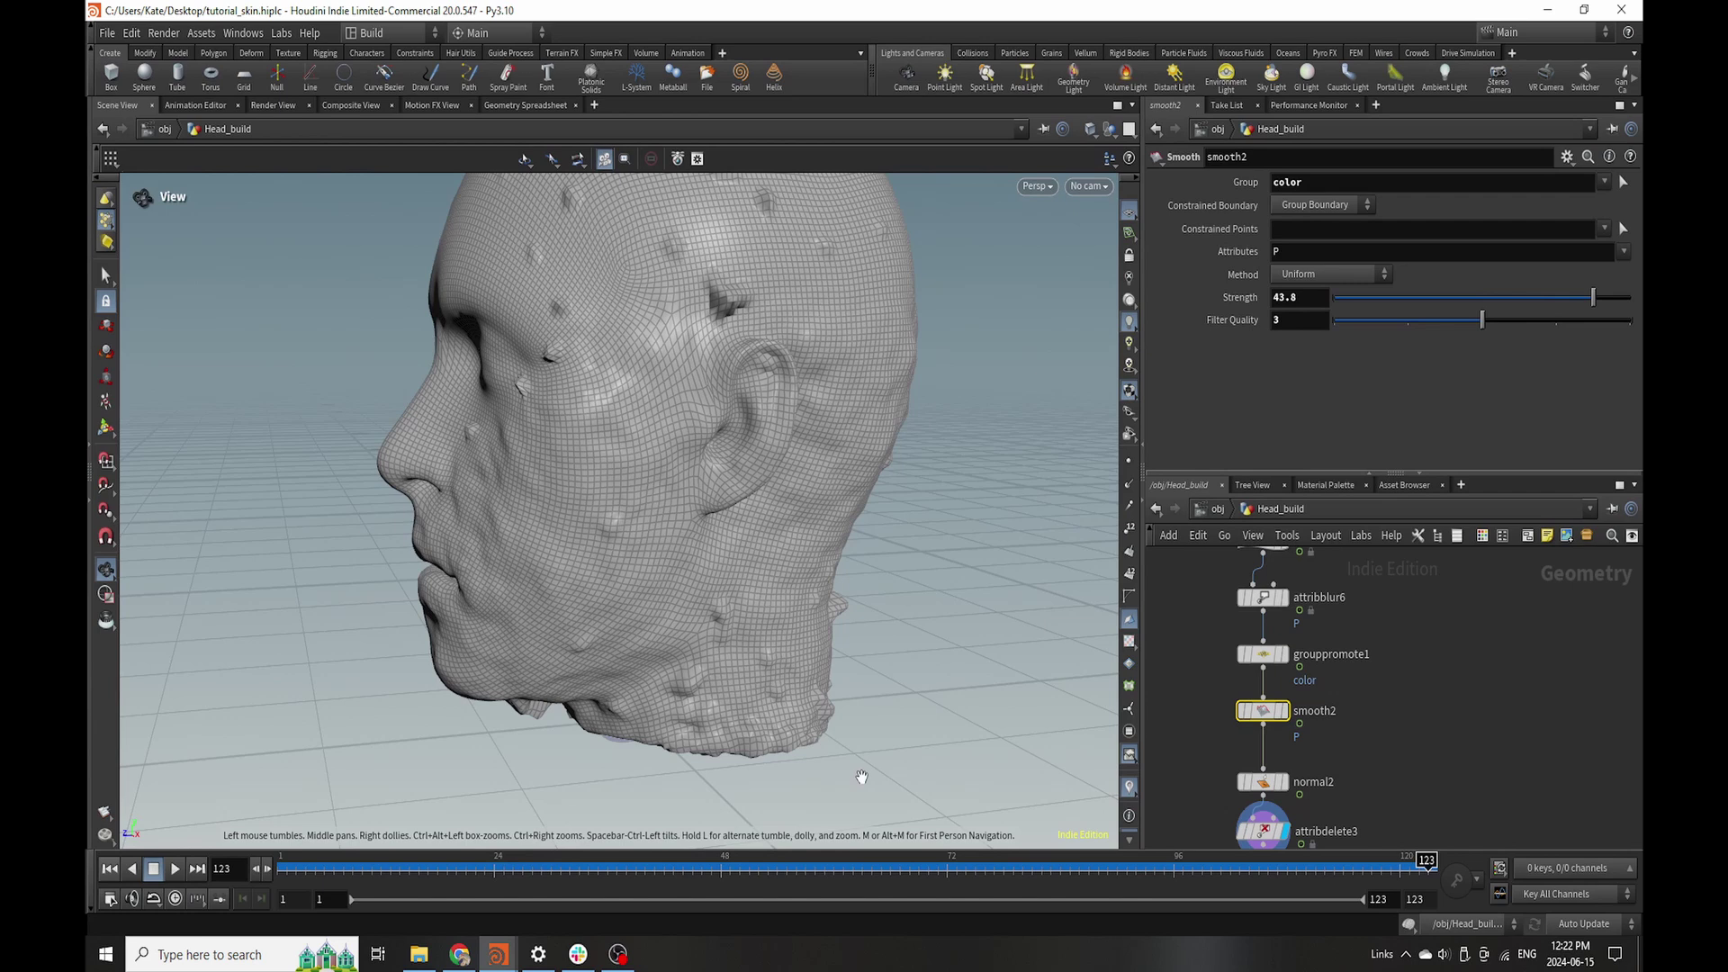
drag(796, 603, 698, 606)
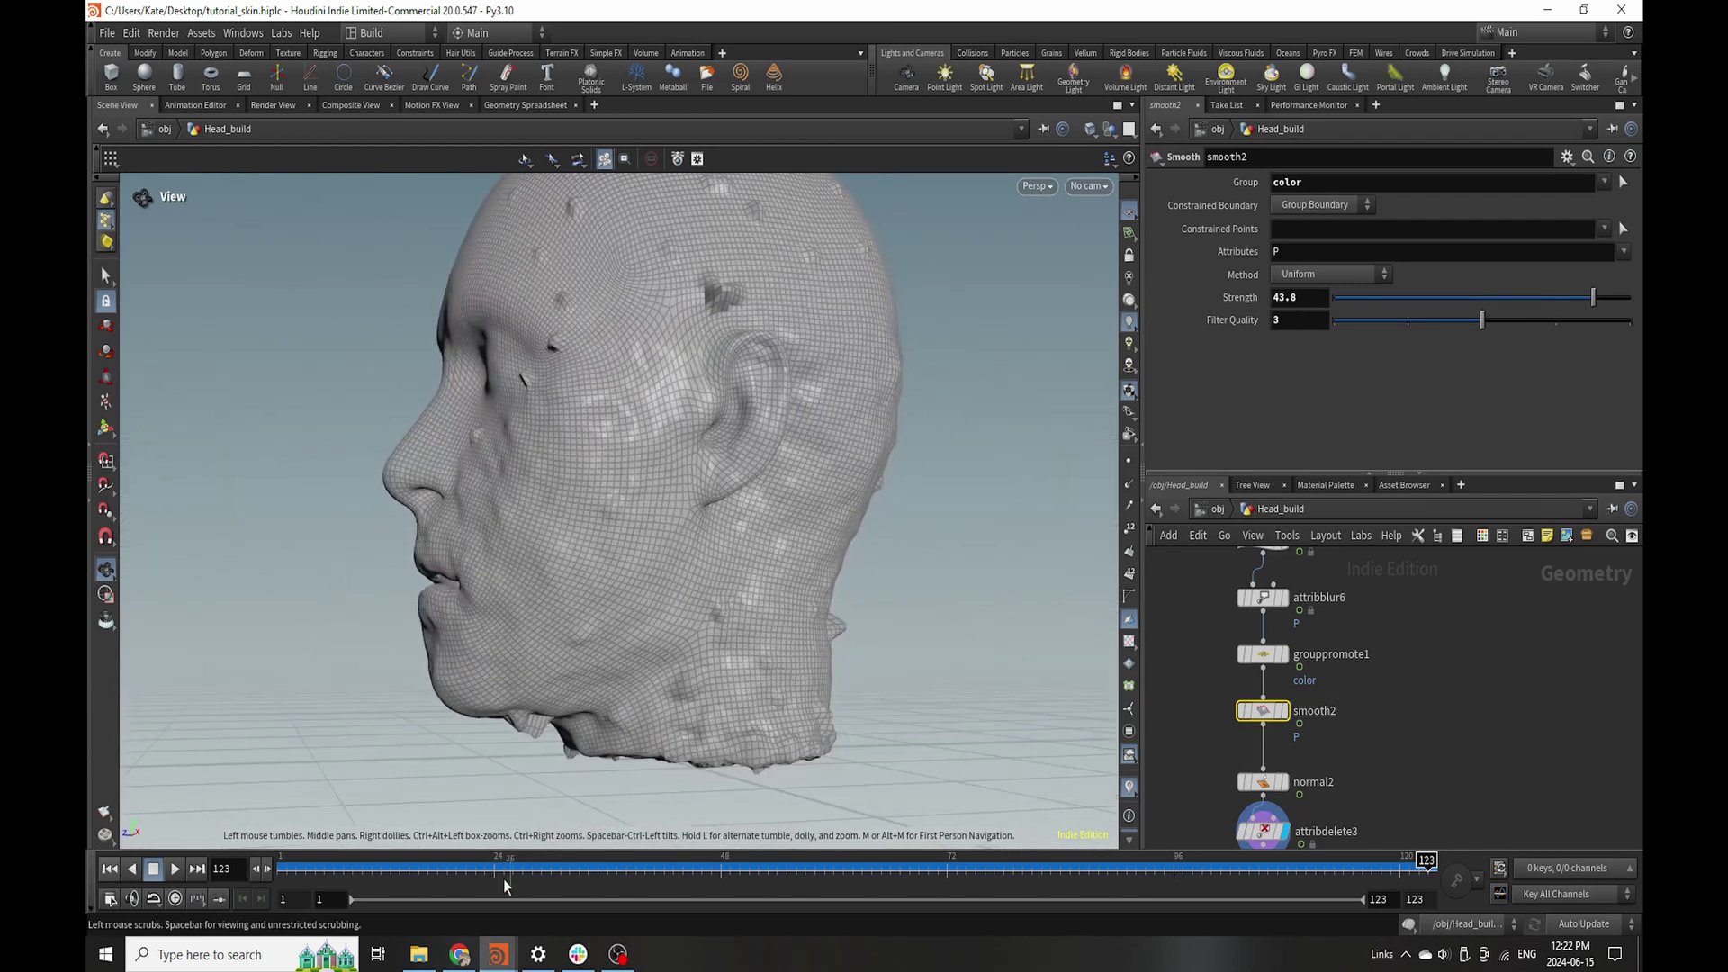
drag(501, 873, 585, 872)
mouse_move(694, 875)
mouse_down()
mouse_move(1166, 839)
mouse_move(1494, 855)
mouse_up()
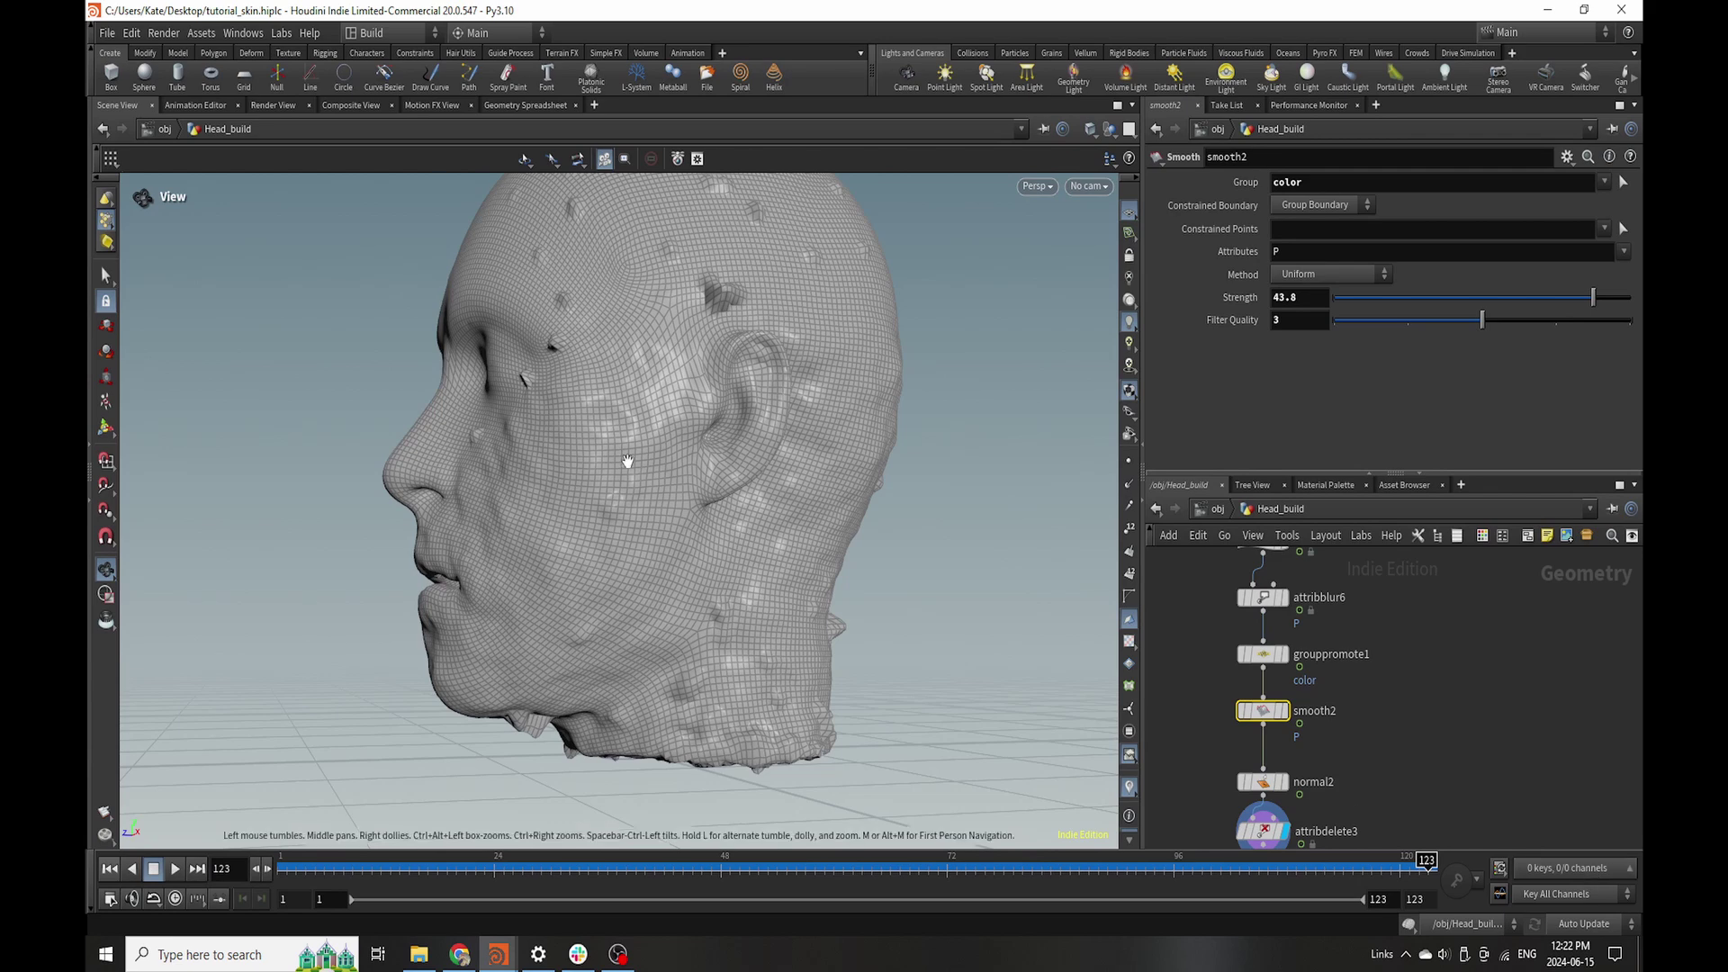
drag(628, 458, 792, 468)
- Shift the nodes from attribblur6 to attribdelete3 down and insert an Attribute VOP node below the displace wrangle
scroll(1267, 659, down, 3)
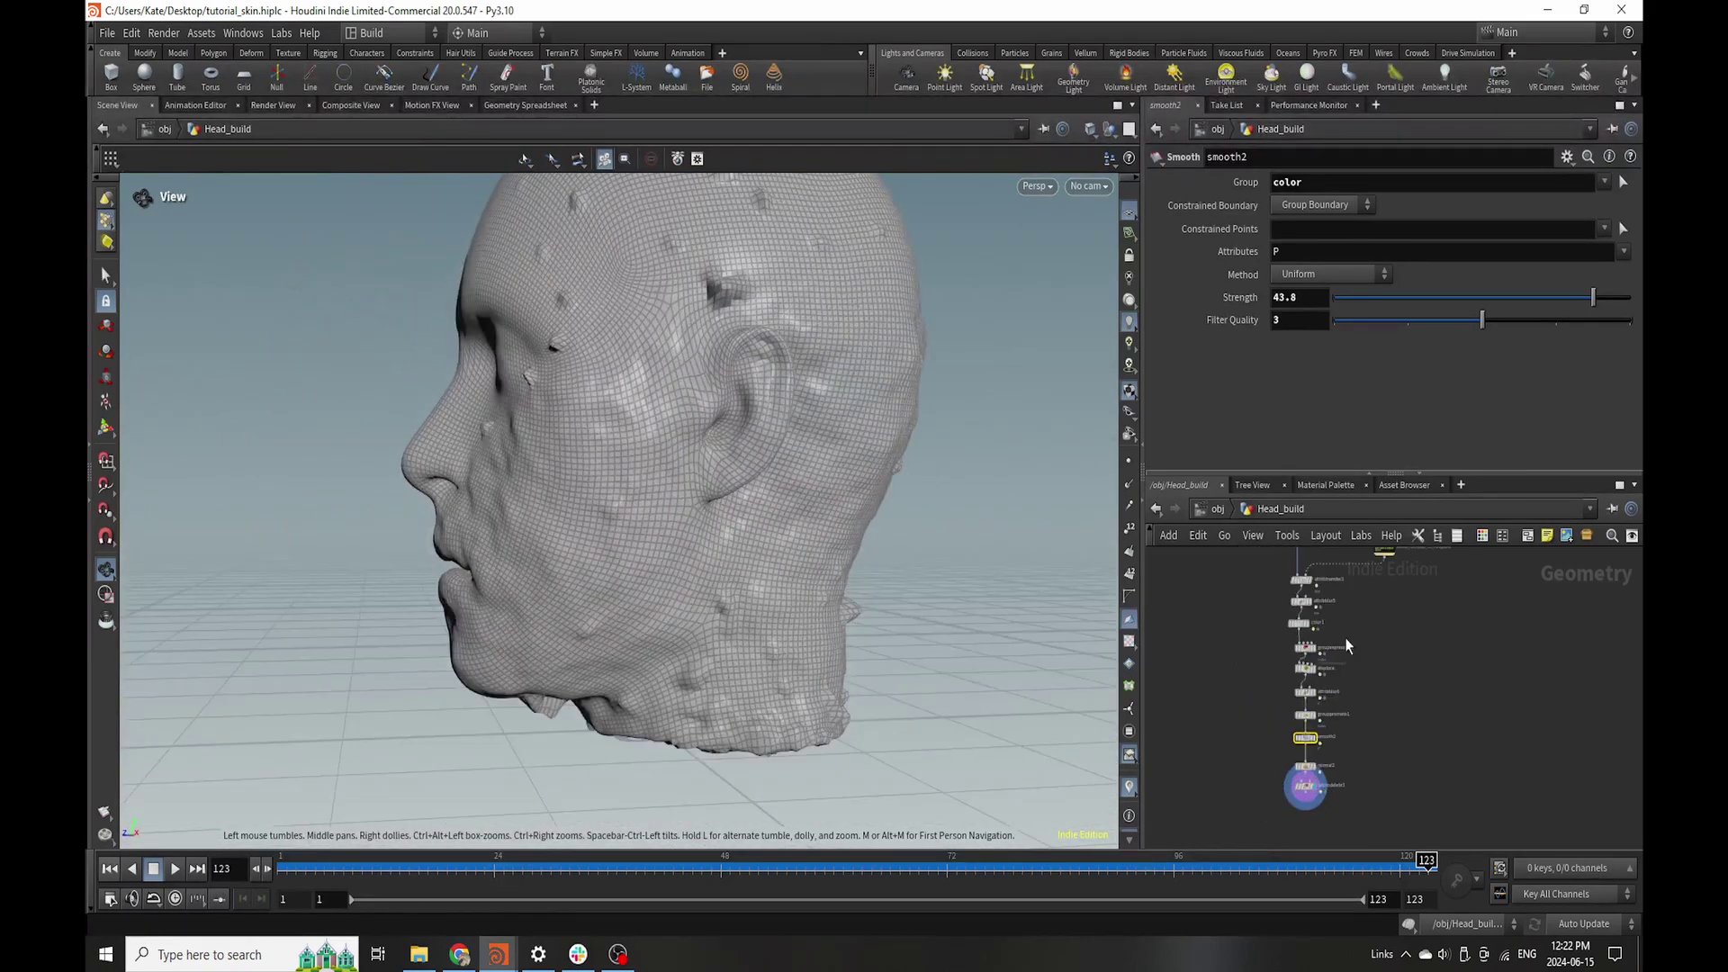
scroll(1246, 702, up, 3)
click(1247, 729)
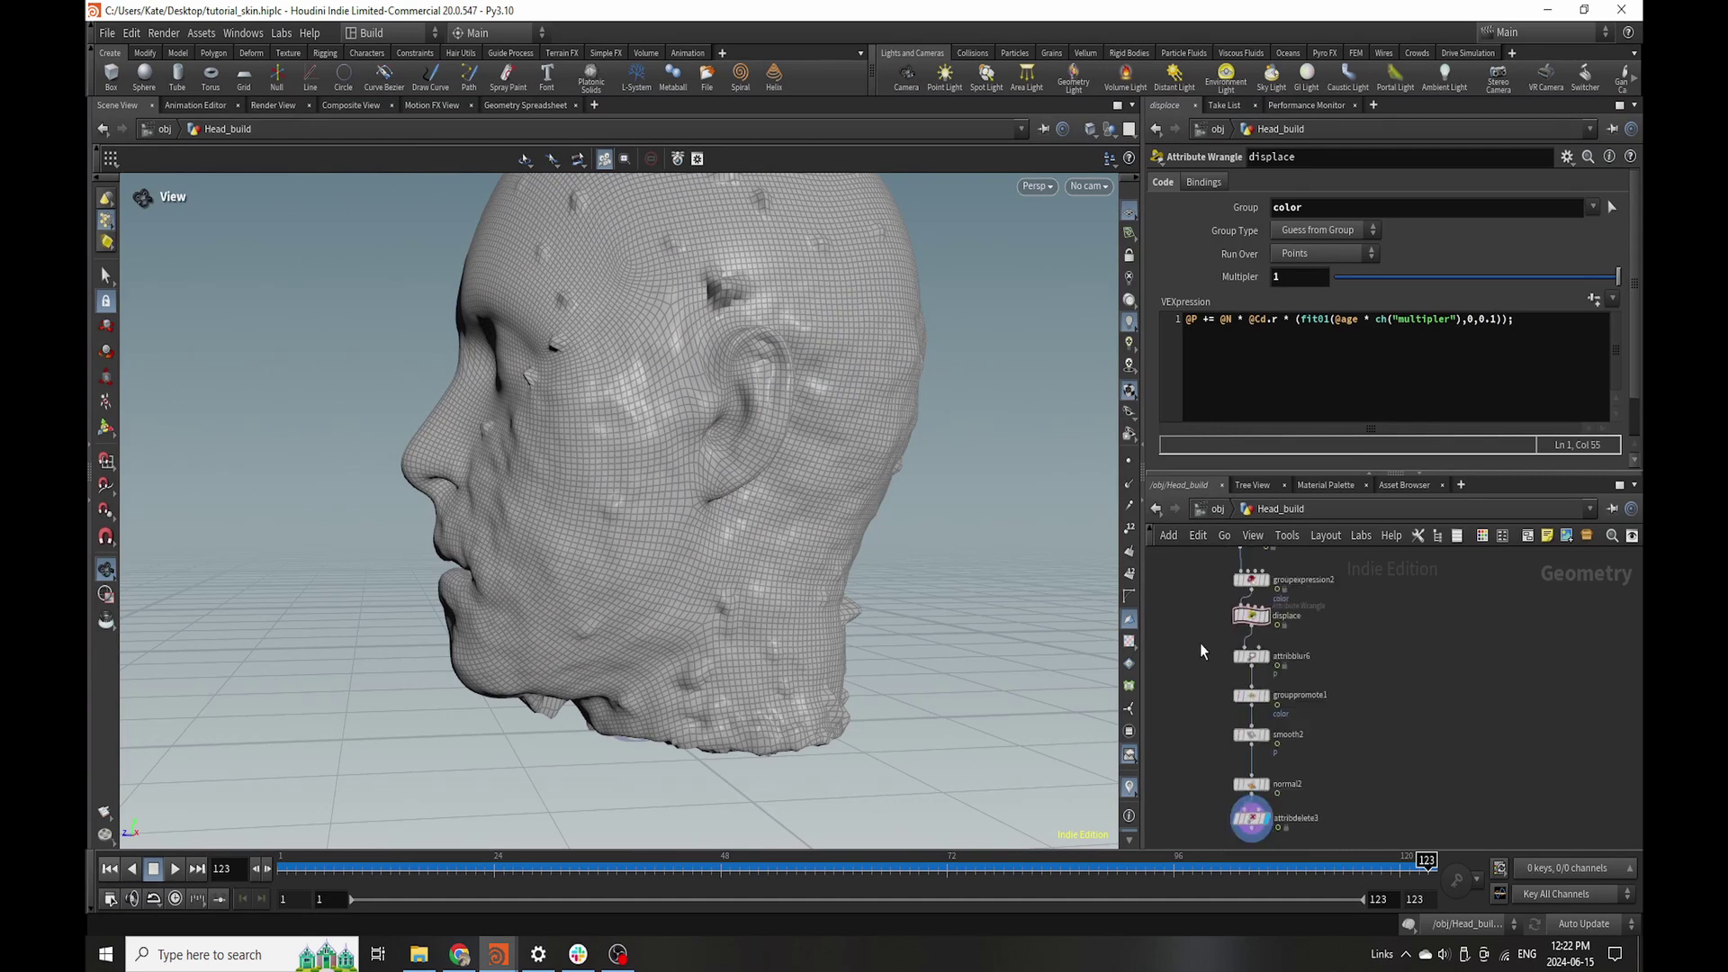
scroll(1202, 640, up, 2)
scroll(1204, 639, down, 4)
drag(1204, 639, 1243, 678)
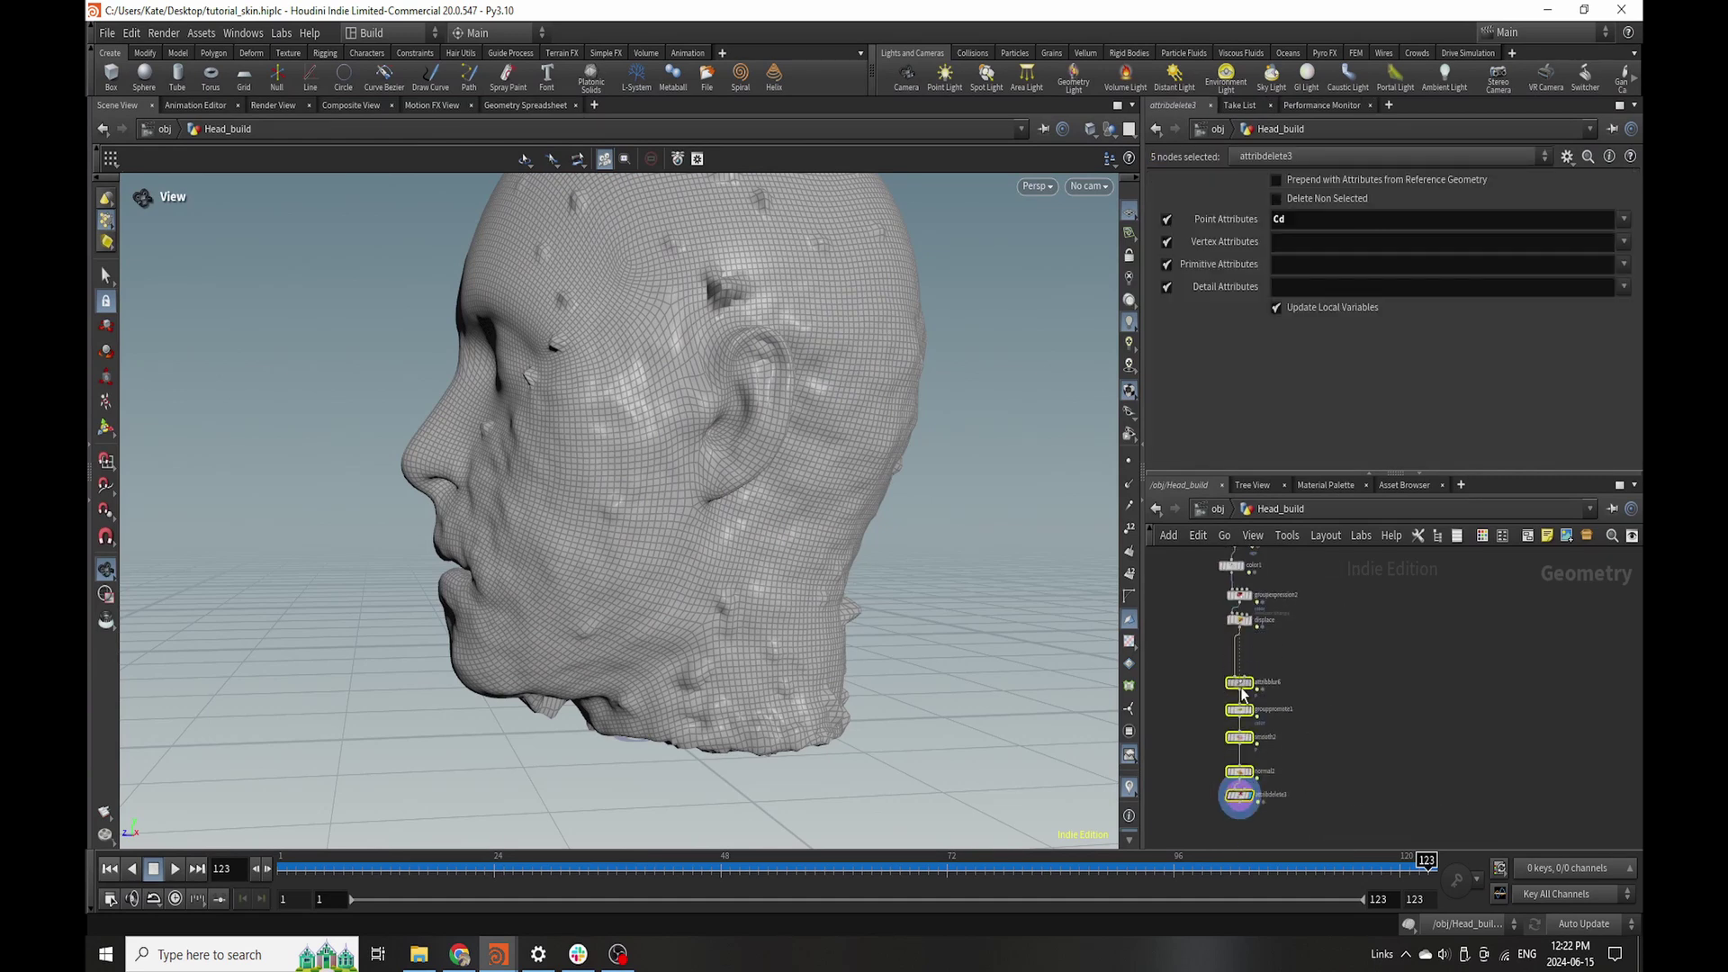
scroll(1260, 661, up, 4)
key(Tab)
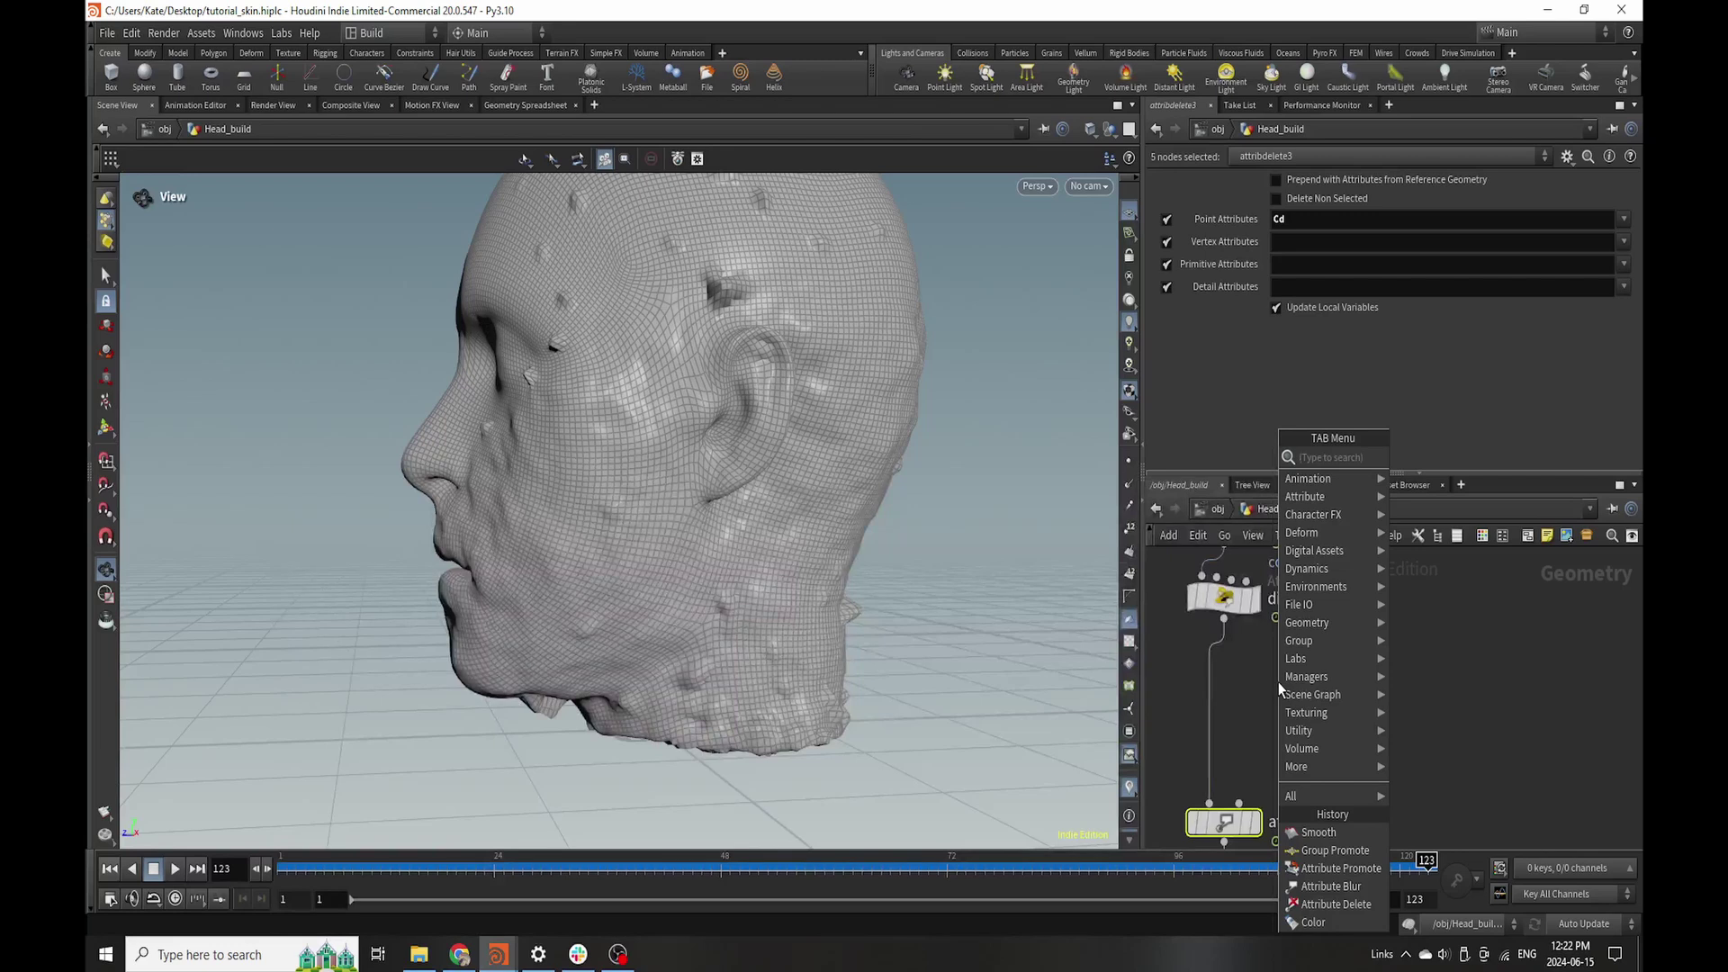
text(vop)
click(1476, 476)
click(1219, 697)
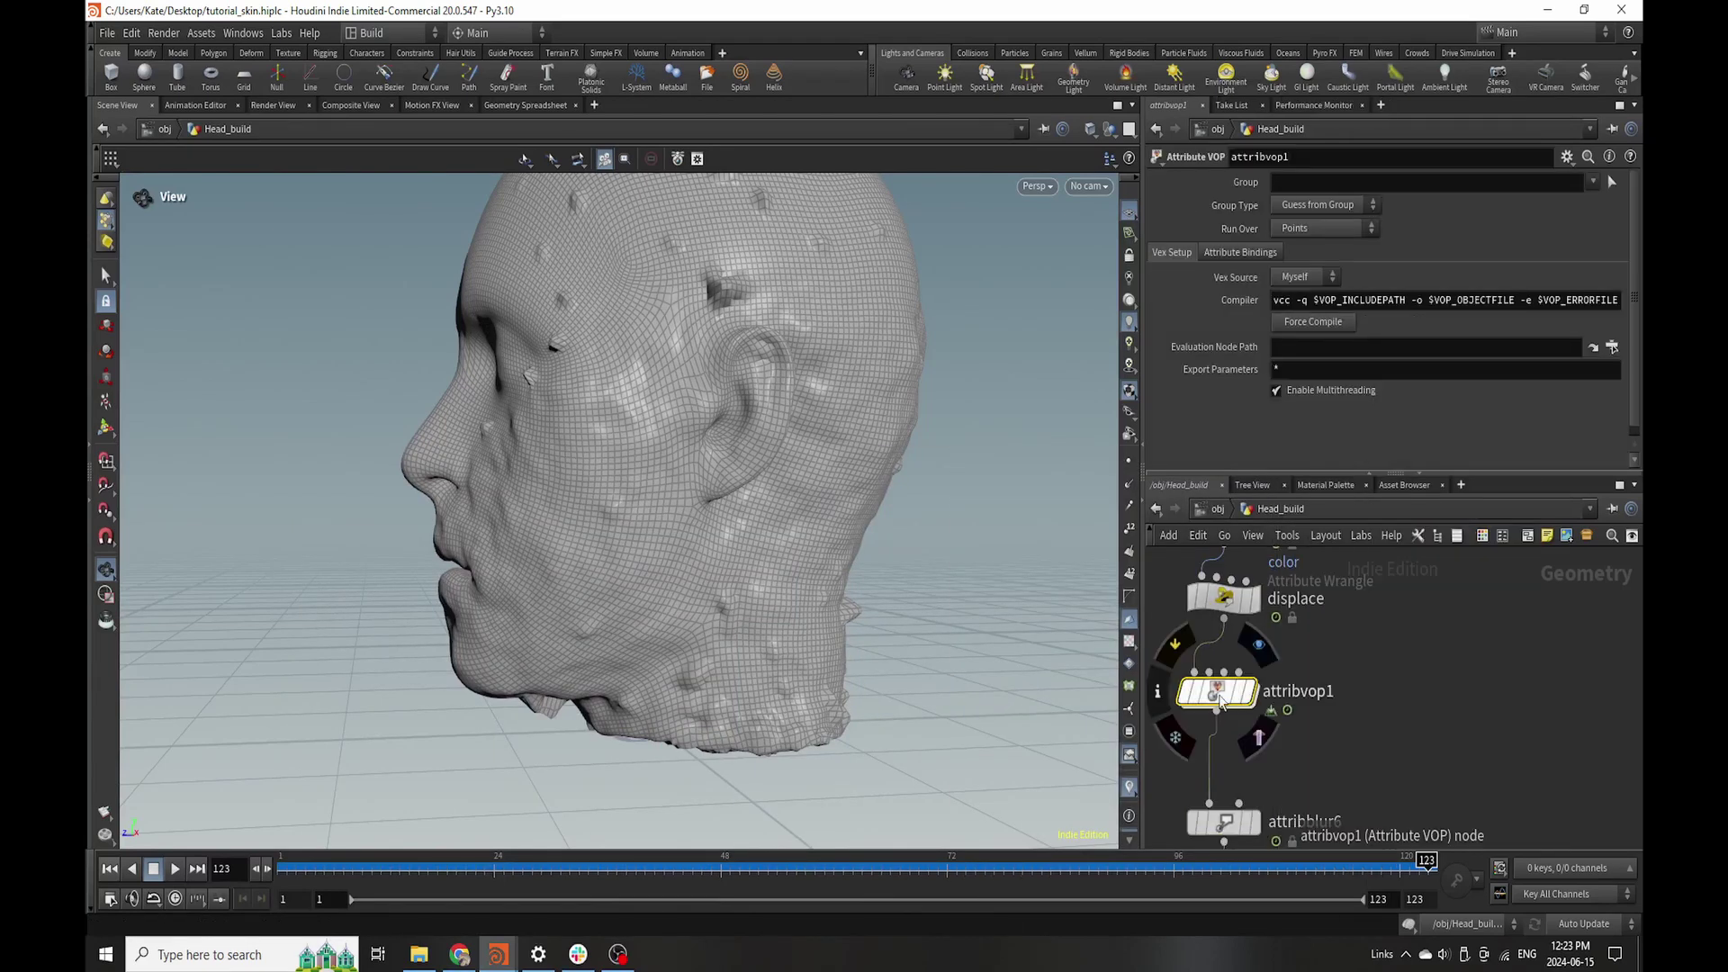
double_click(1219, 697)
- Move attribvop1 onto the wire between groupexpression2 and displace, and open its VOP network
drag(1288, 672, 1248, 601)
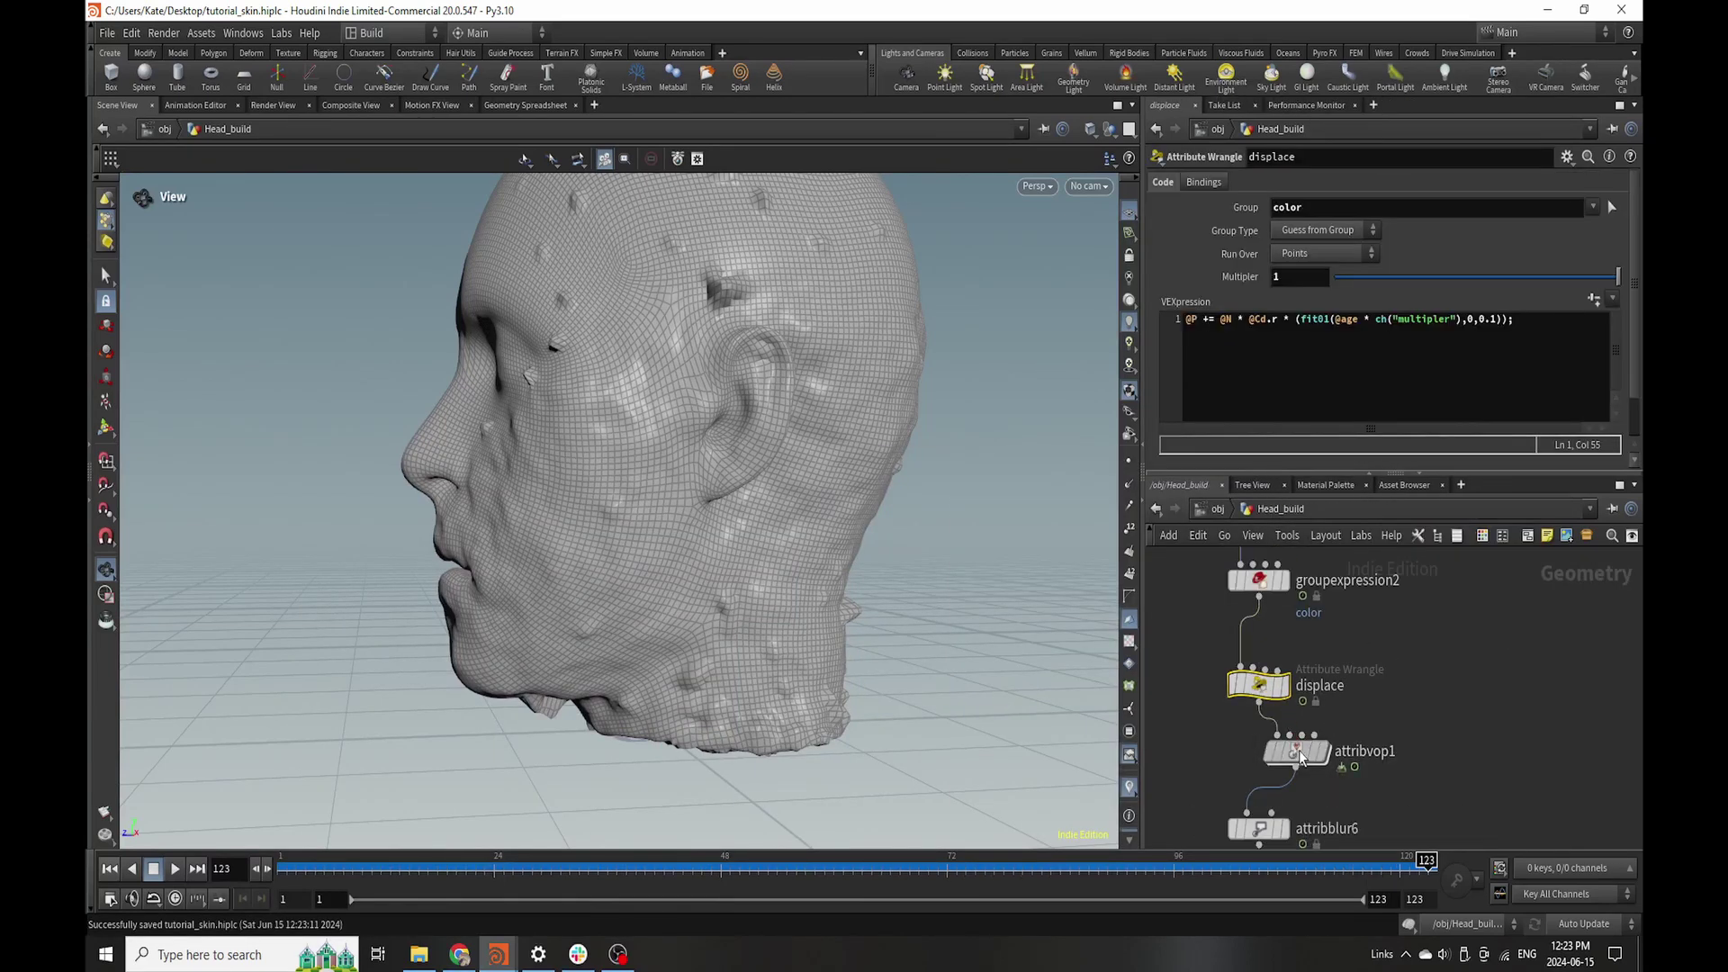
drag(1296, 752, 1240, 636)
double_click(1239, 654)
click(1302, 677)
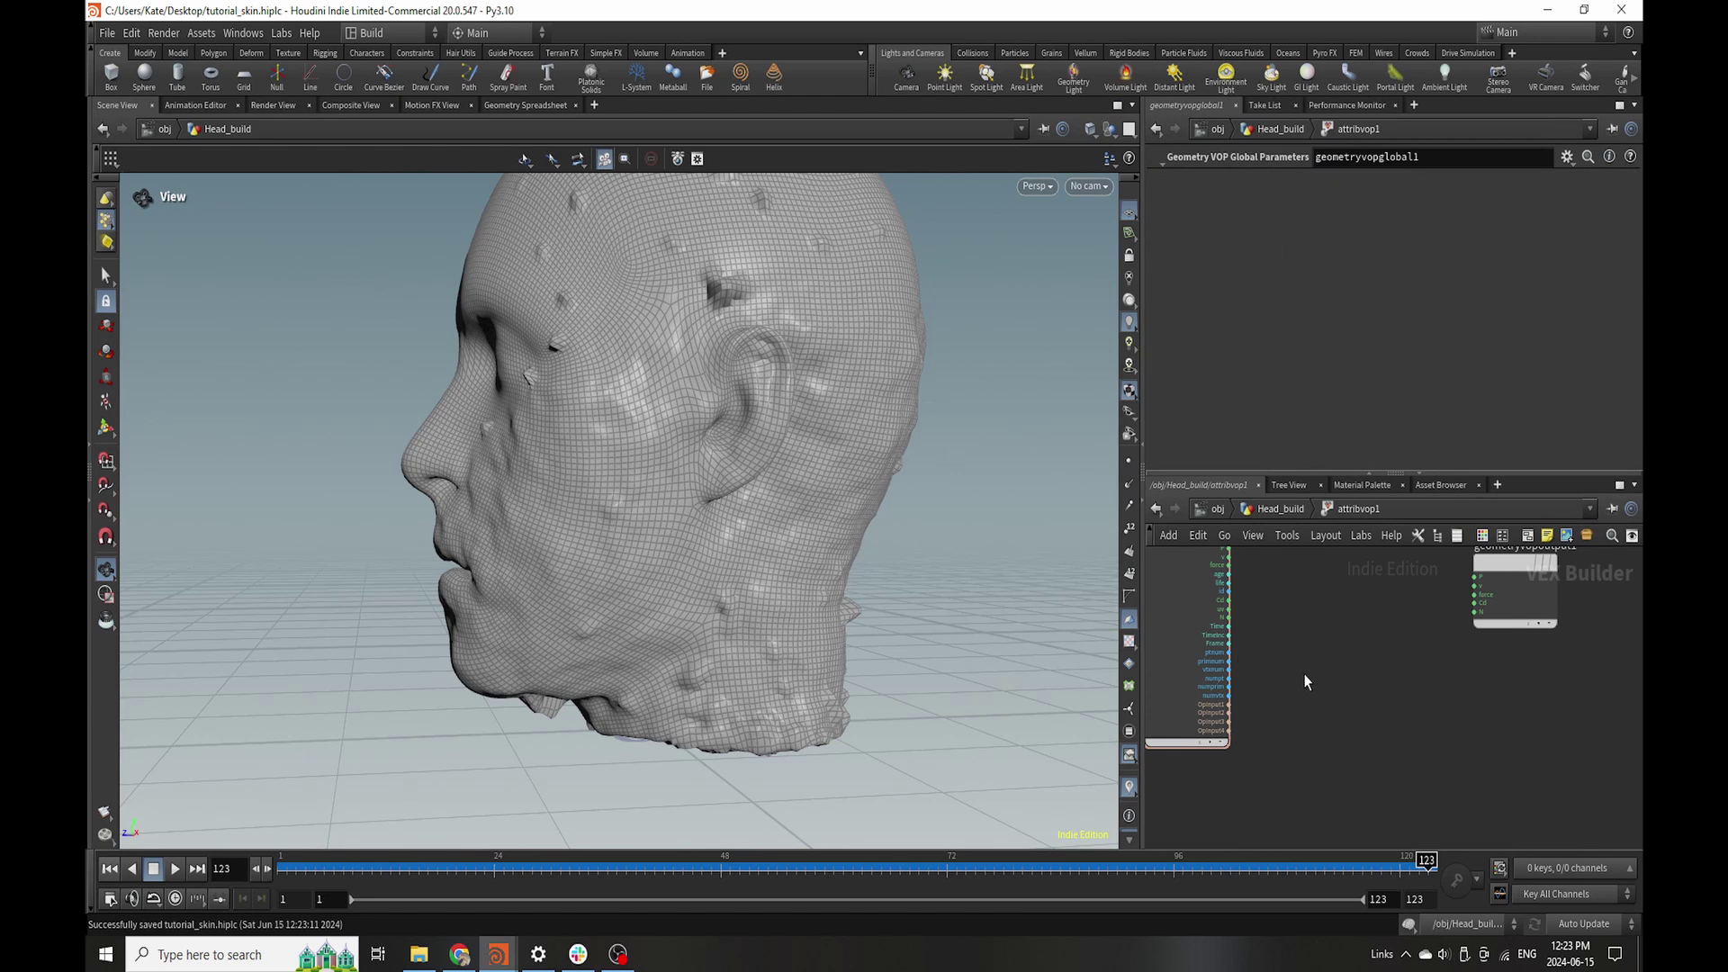
scroll(1302, 677, down, 3)
scroll(1304, 678, up, 2)
scroll(1221, 619, up, 2)
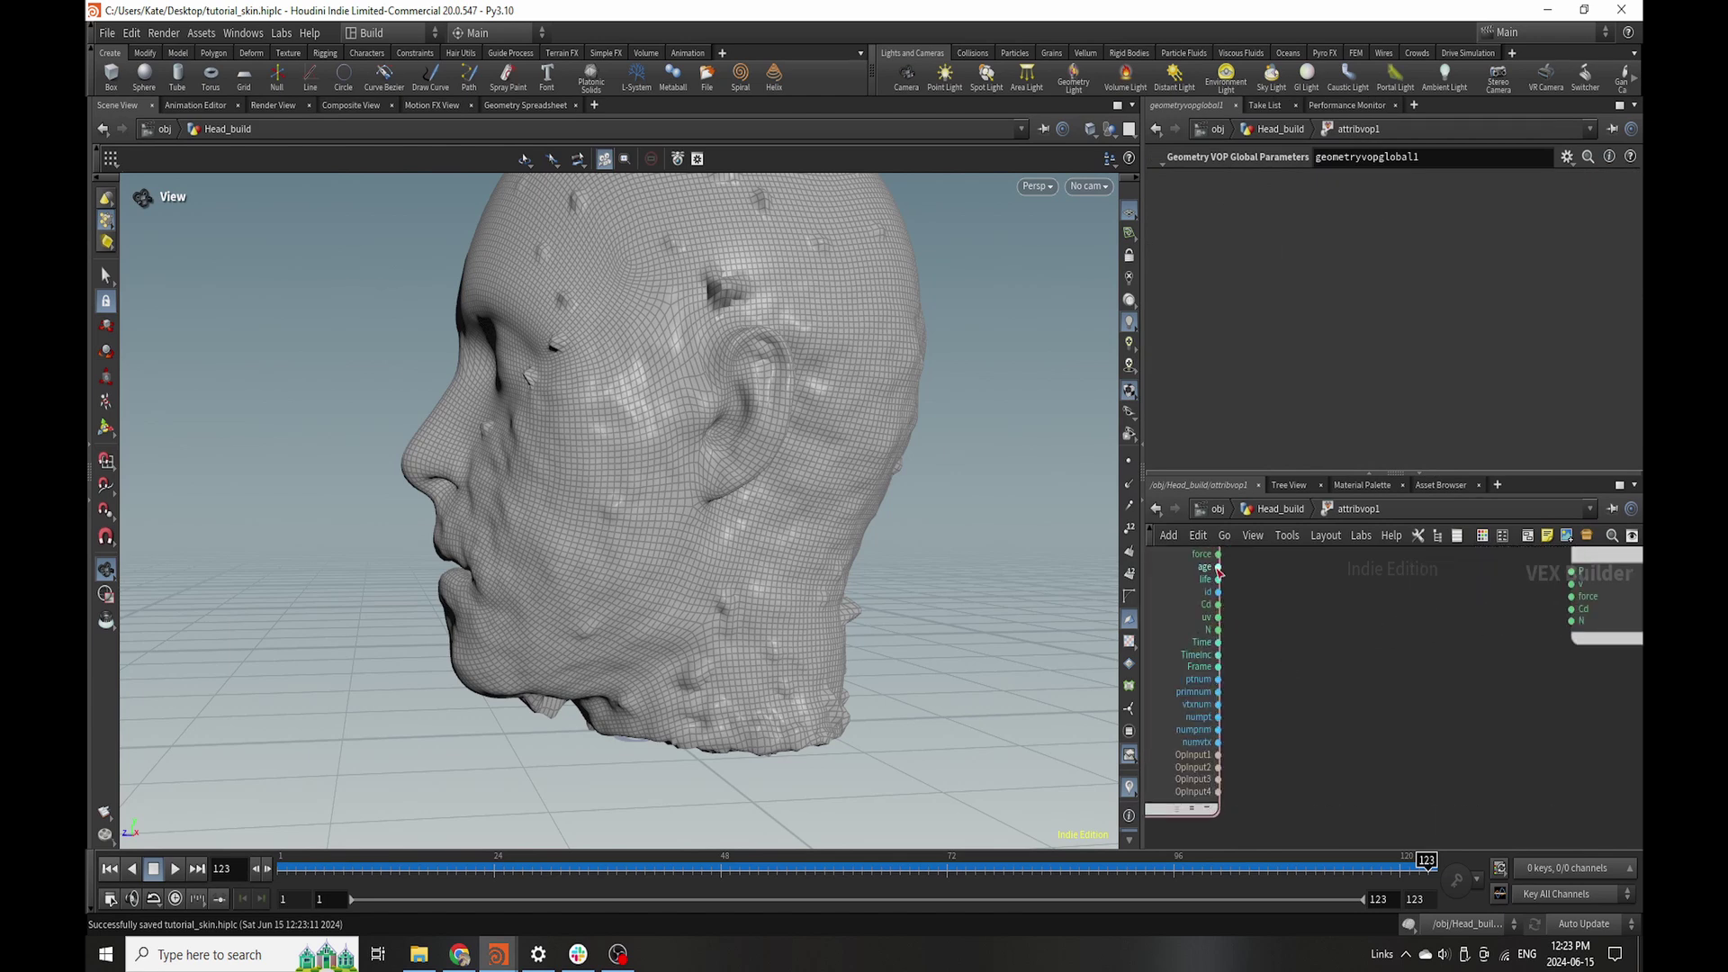
key(Tab)
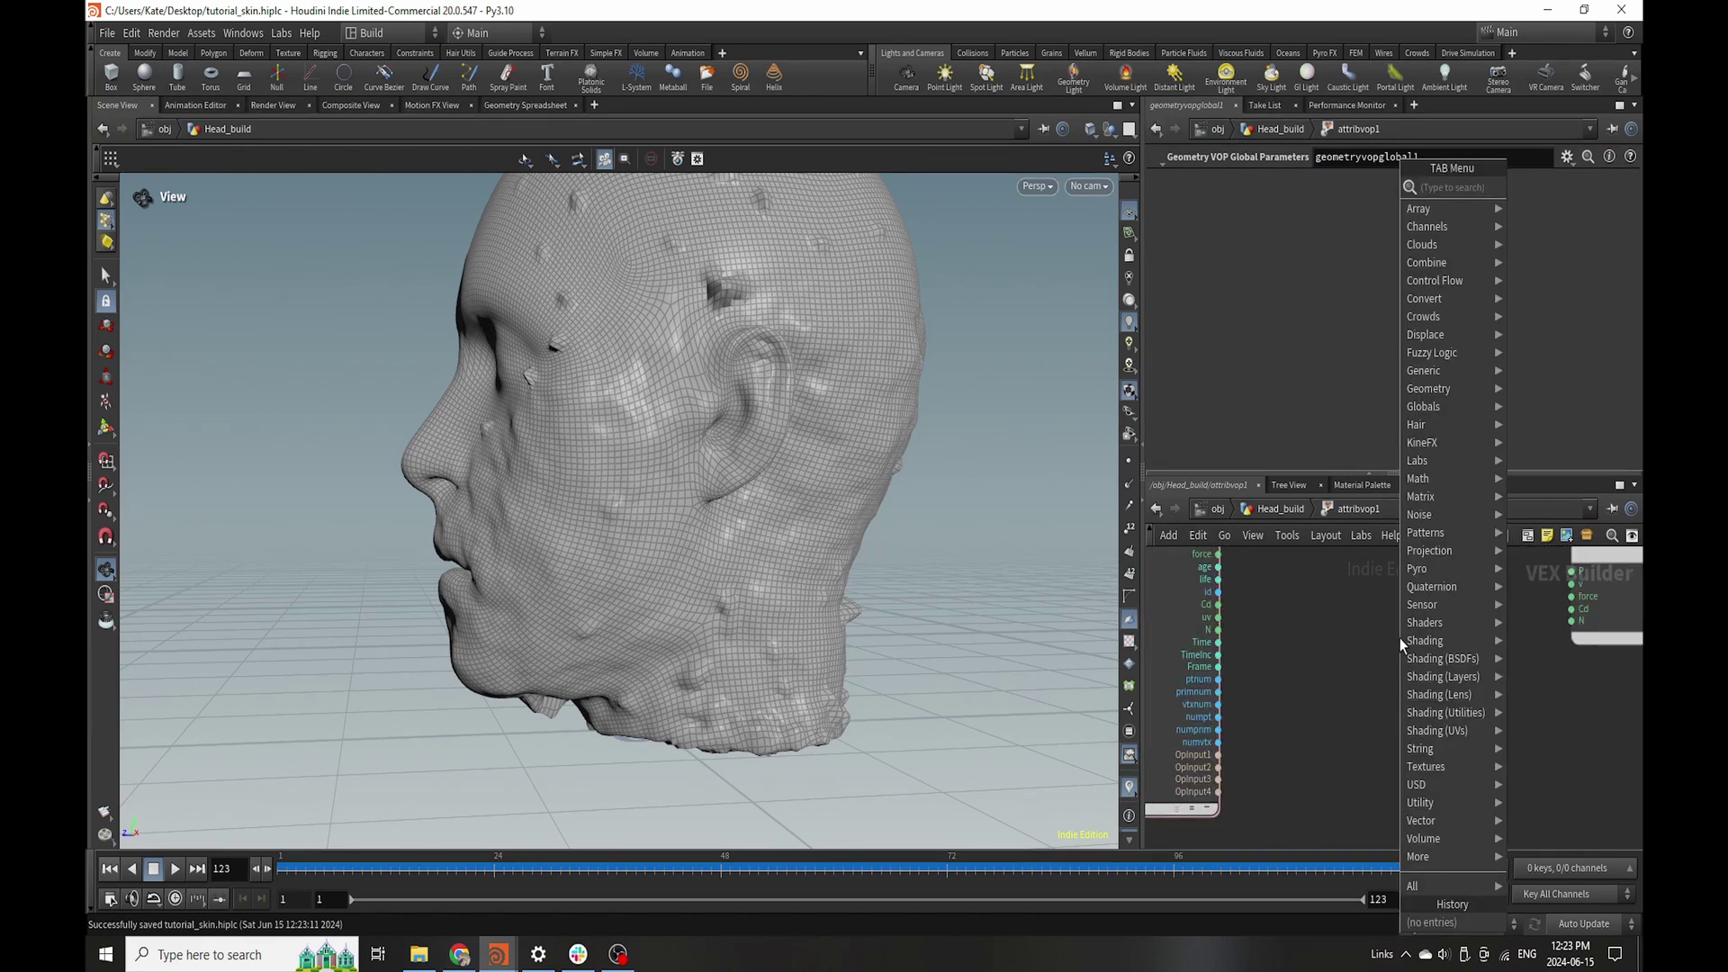
text(bind)
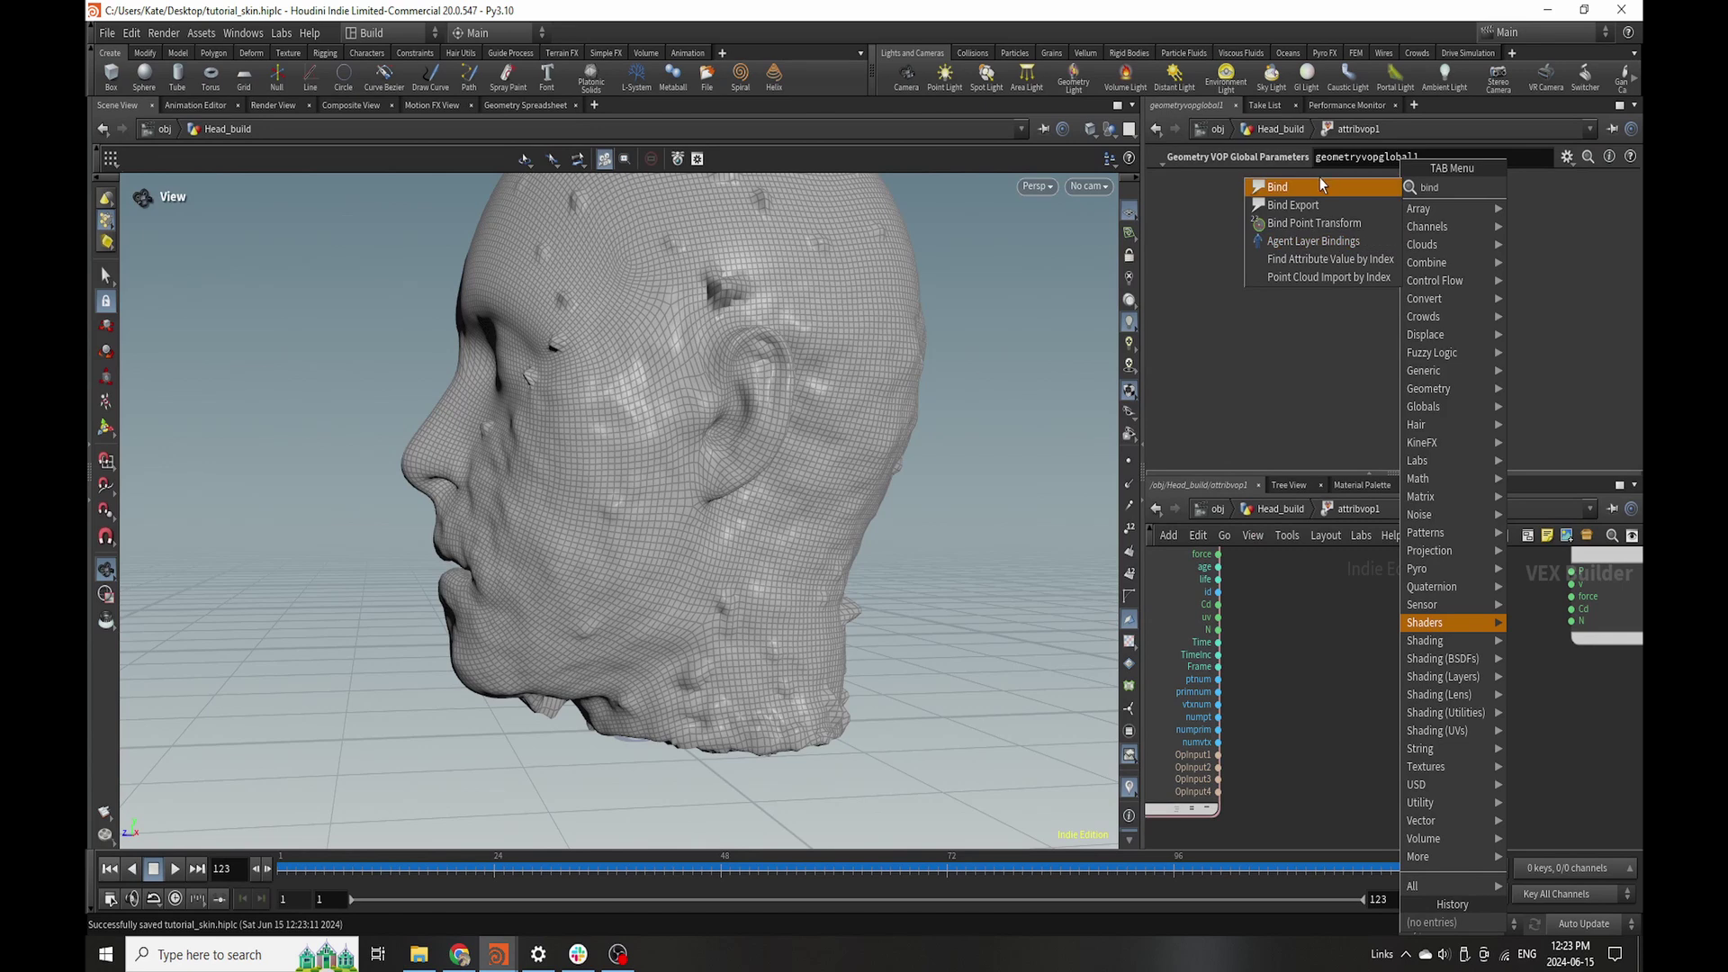
click(1319, 184)
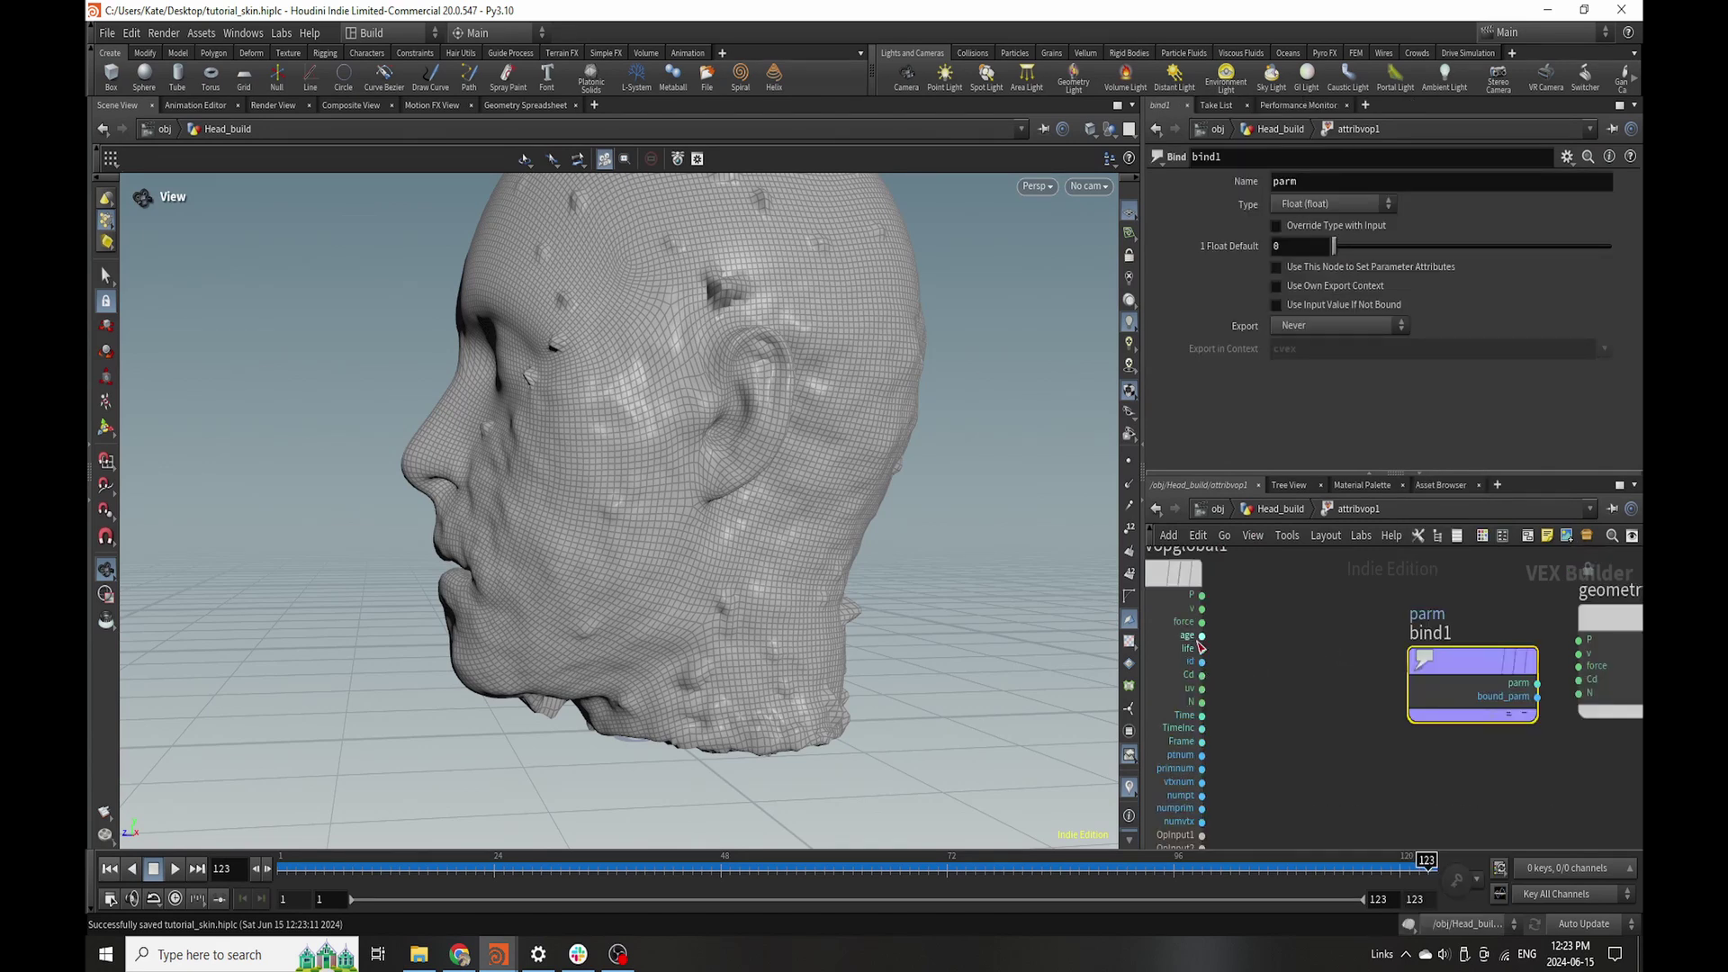
drag(1201, 635, 1309, 677)
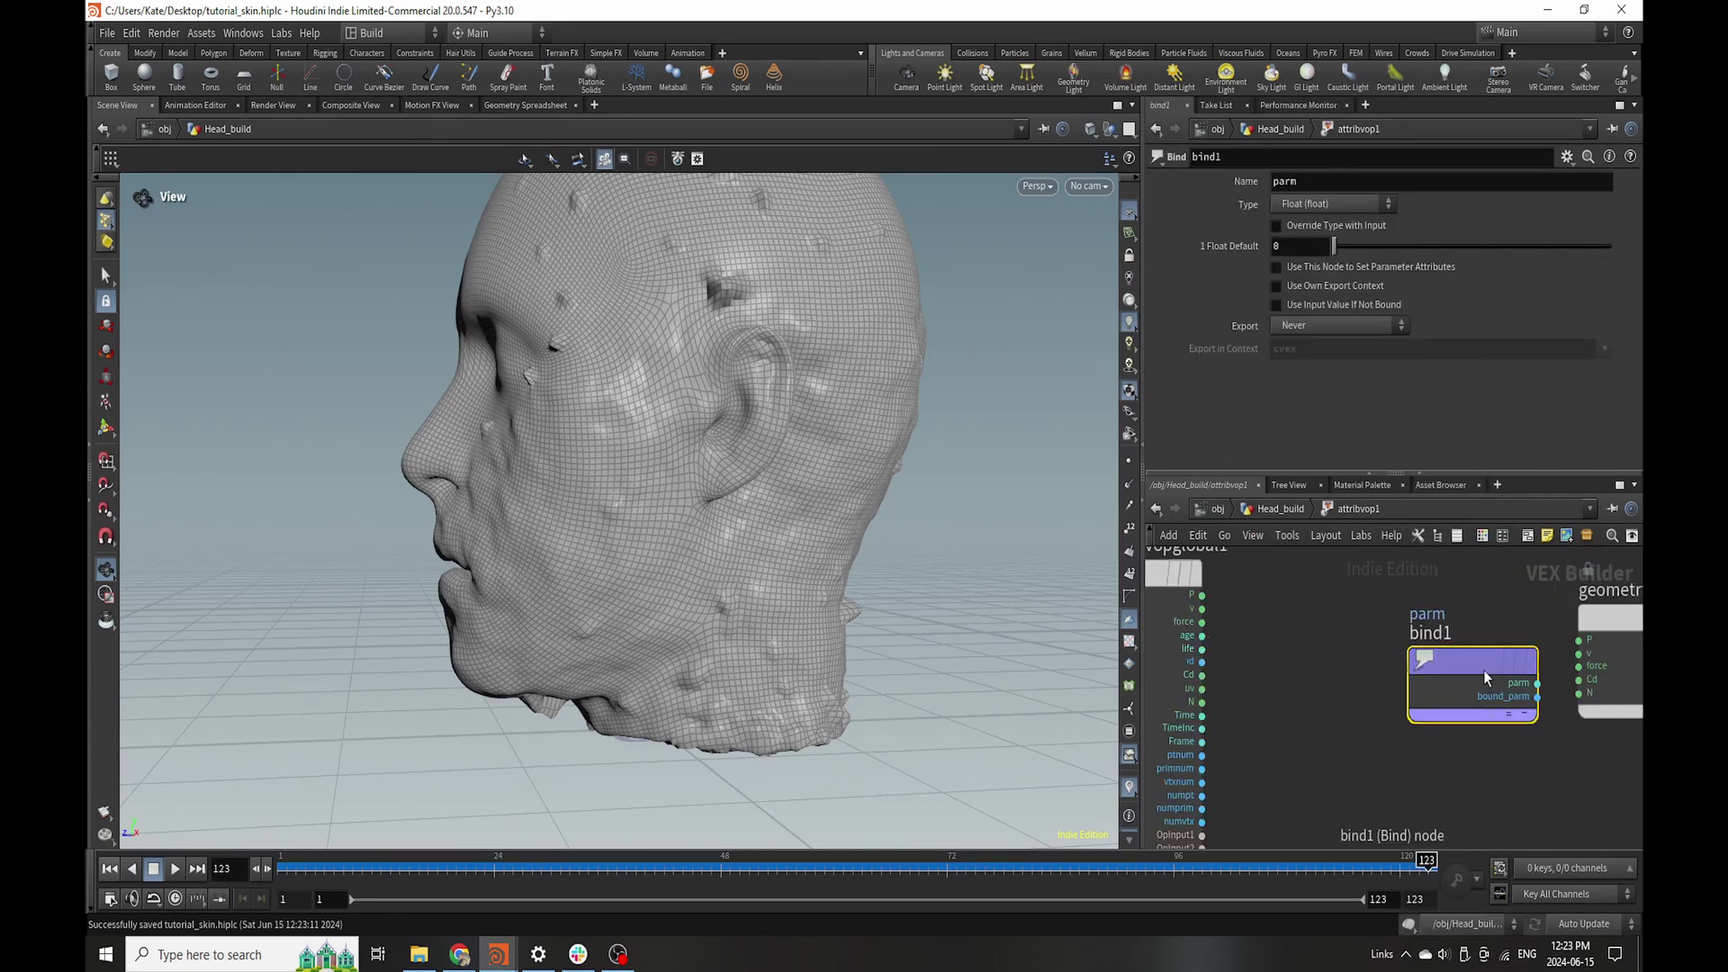
key(Delete)
- Add a Bind Export node, wire the global age output into its input, and name the exported attribute age
key(Tab)
text(bind ex)
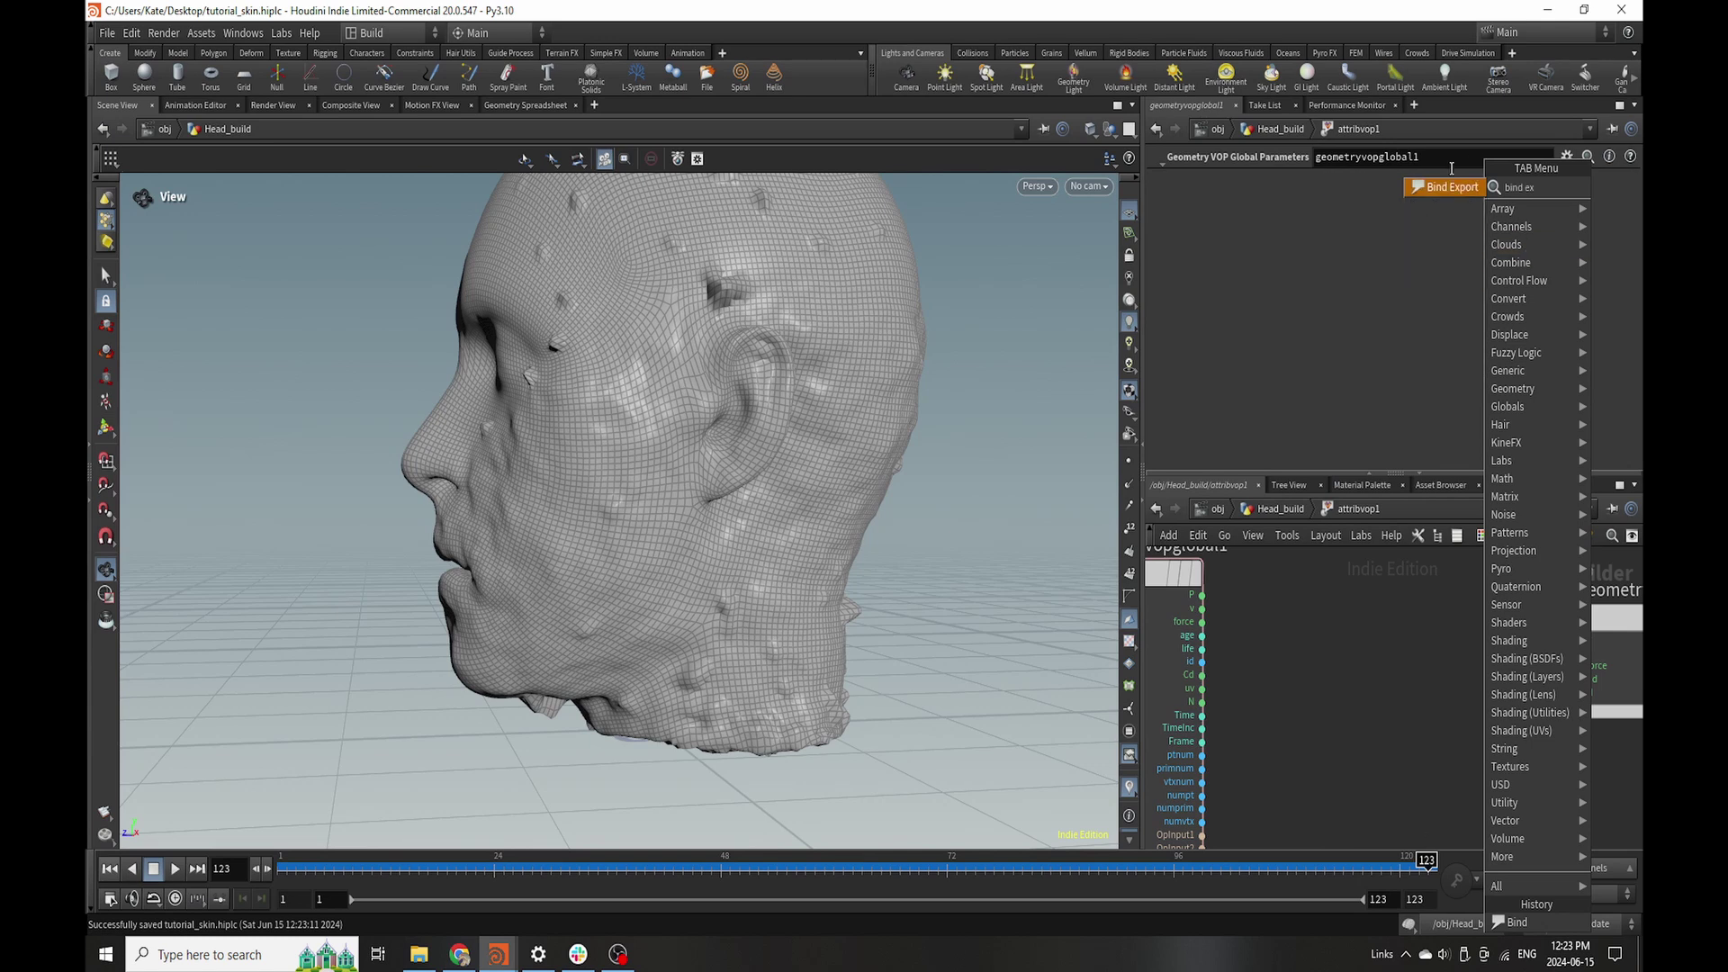
click(1450, 189)
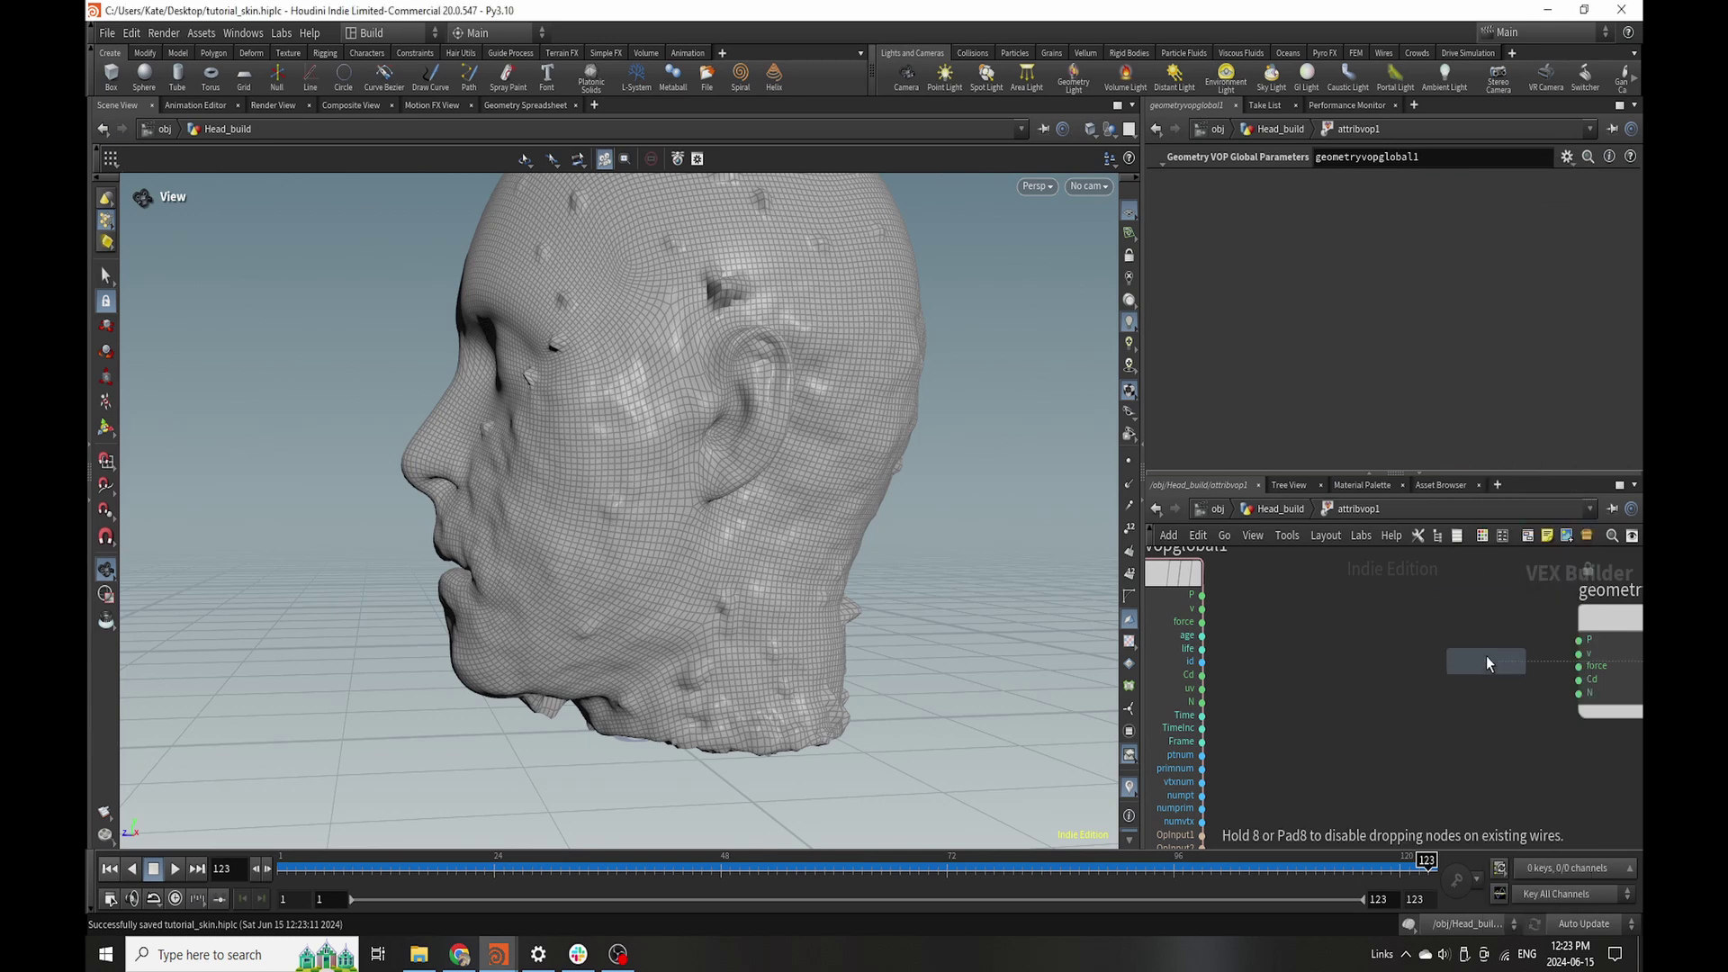
click(1487, 655)
drag(1202, 635, 1417, 686)
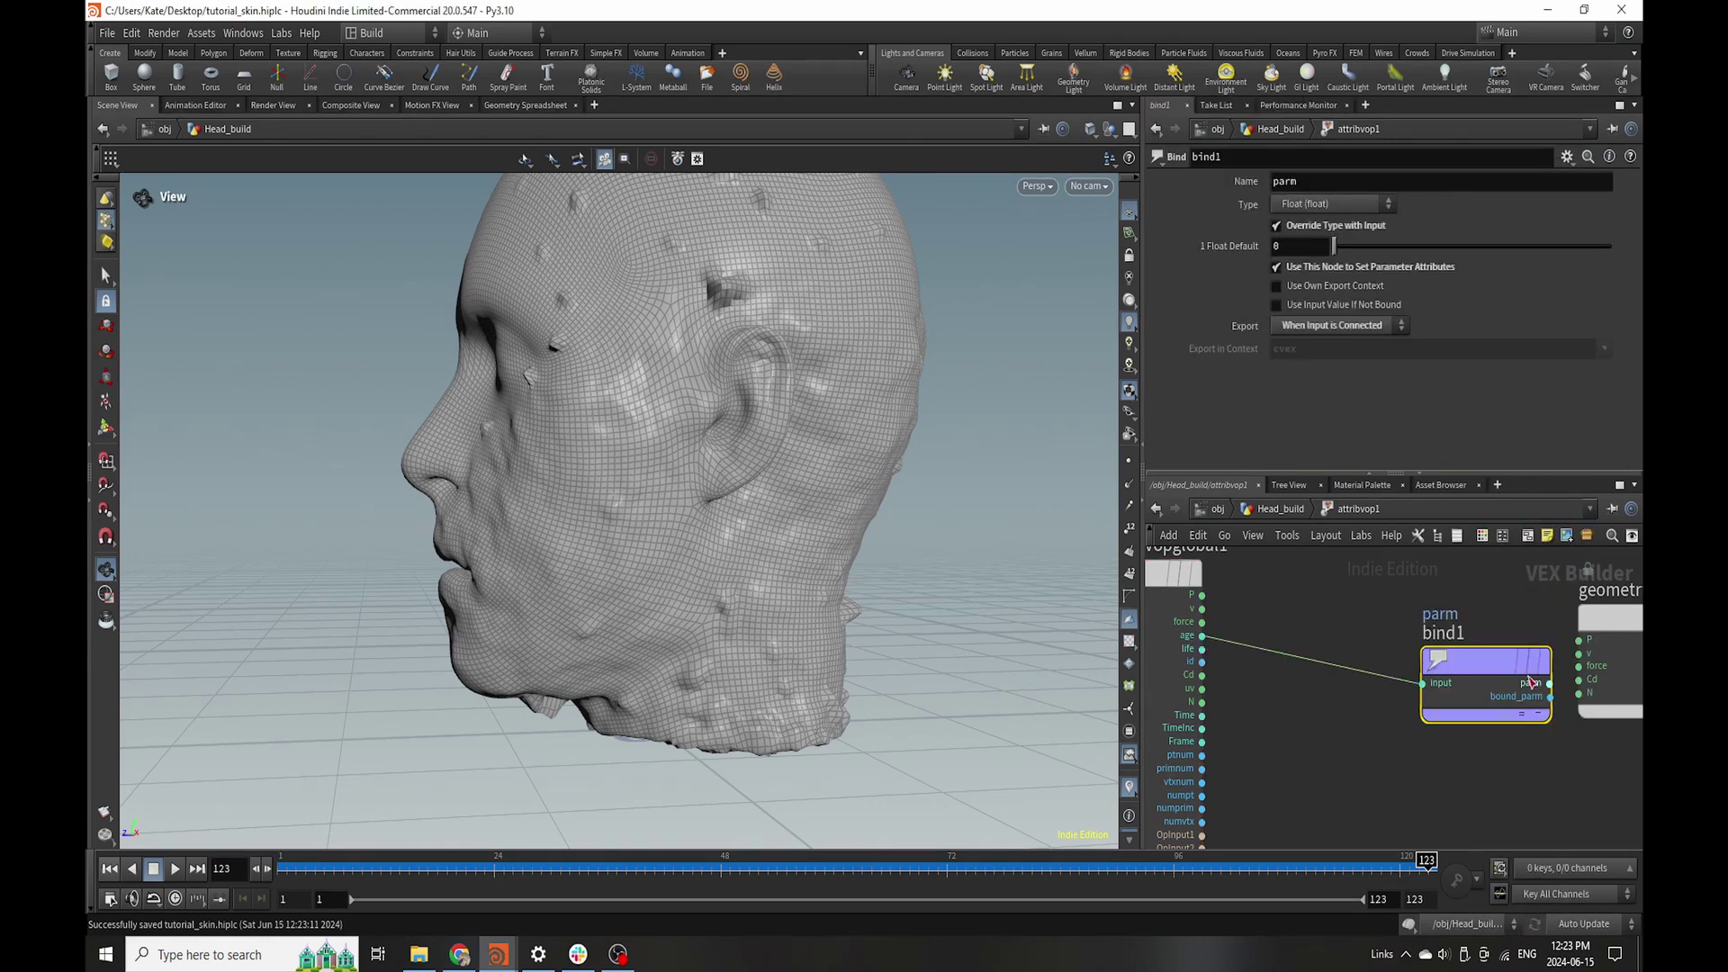
double_click(1314, 181)
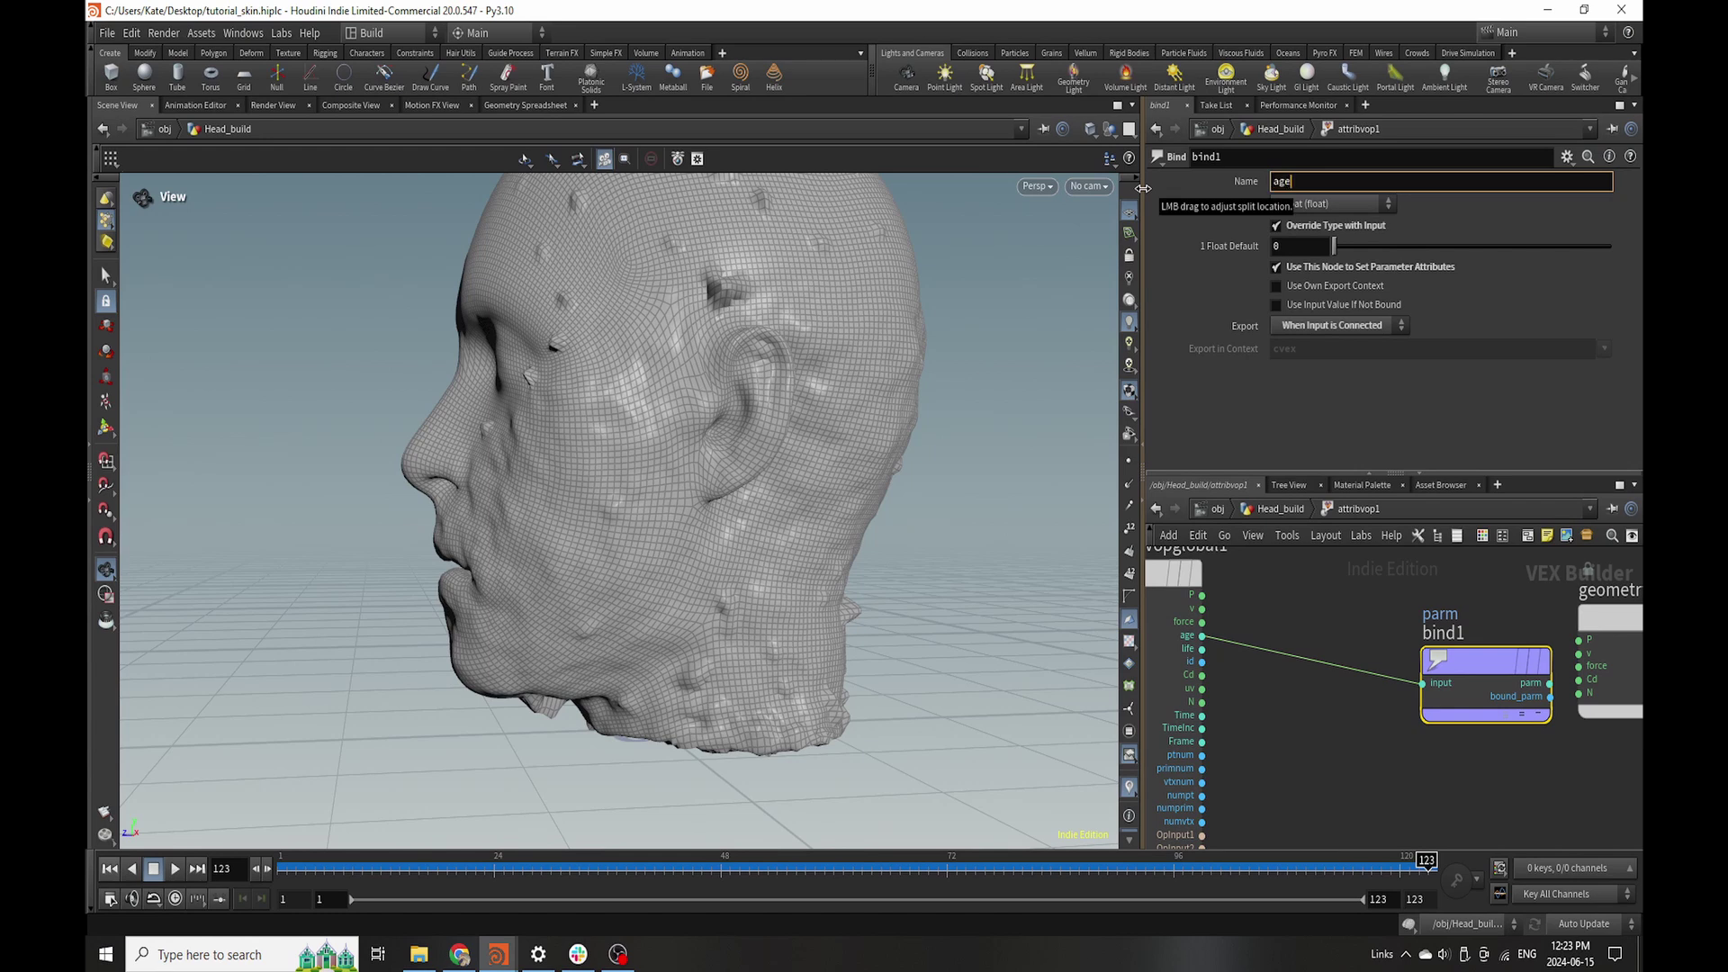
key(Return)
- Insert a Fit Range node on the wire between the global age output and the age Bind Export node
key(h)
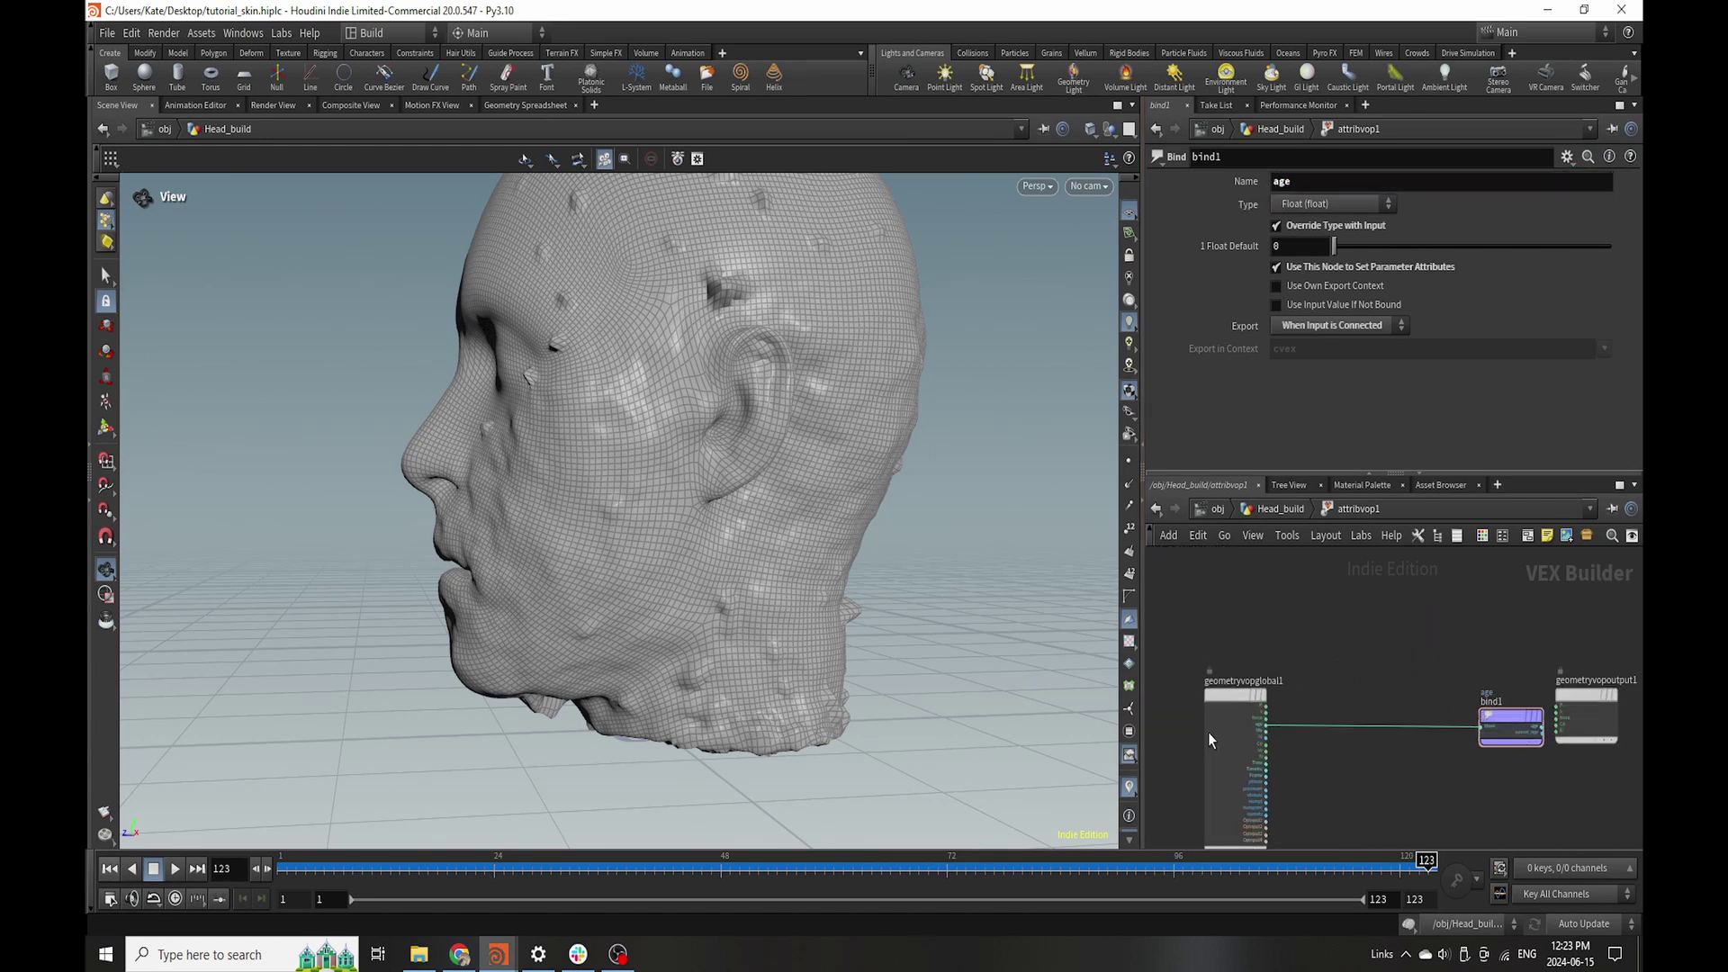
key(Tab)
text(fit)
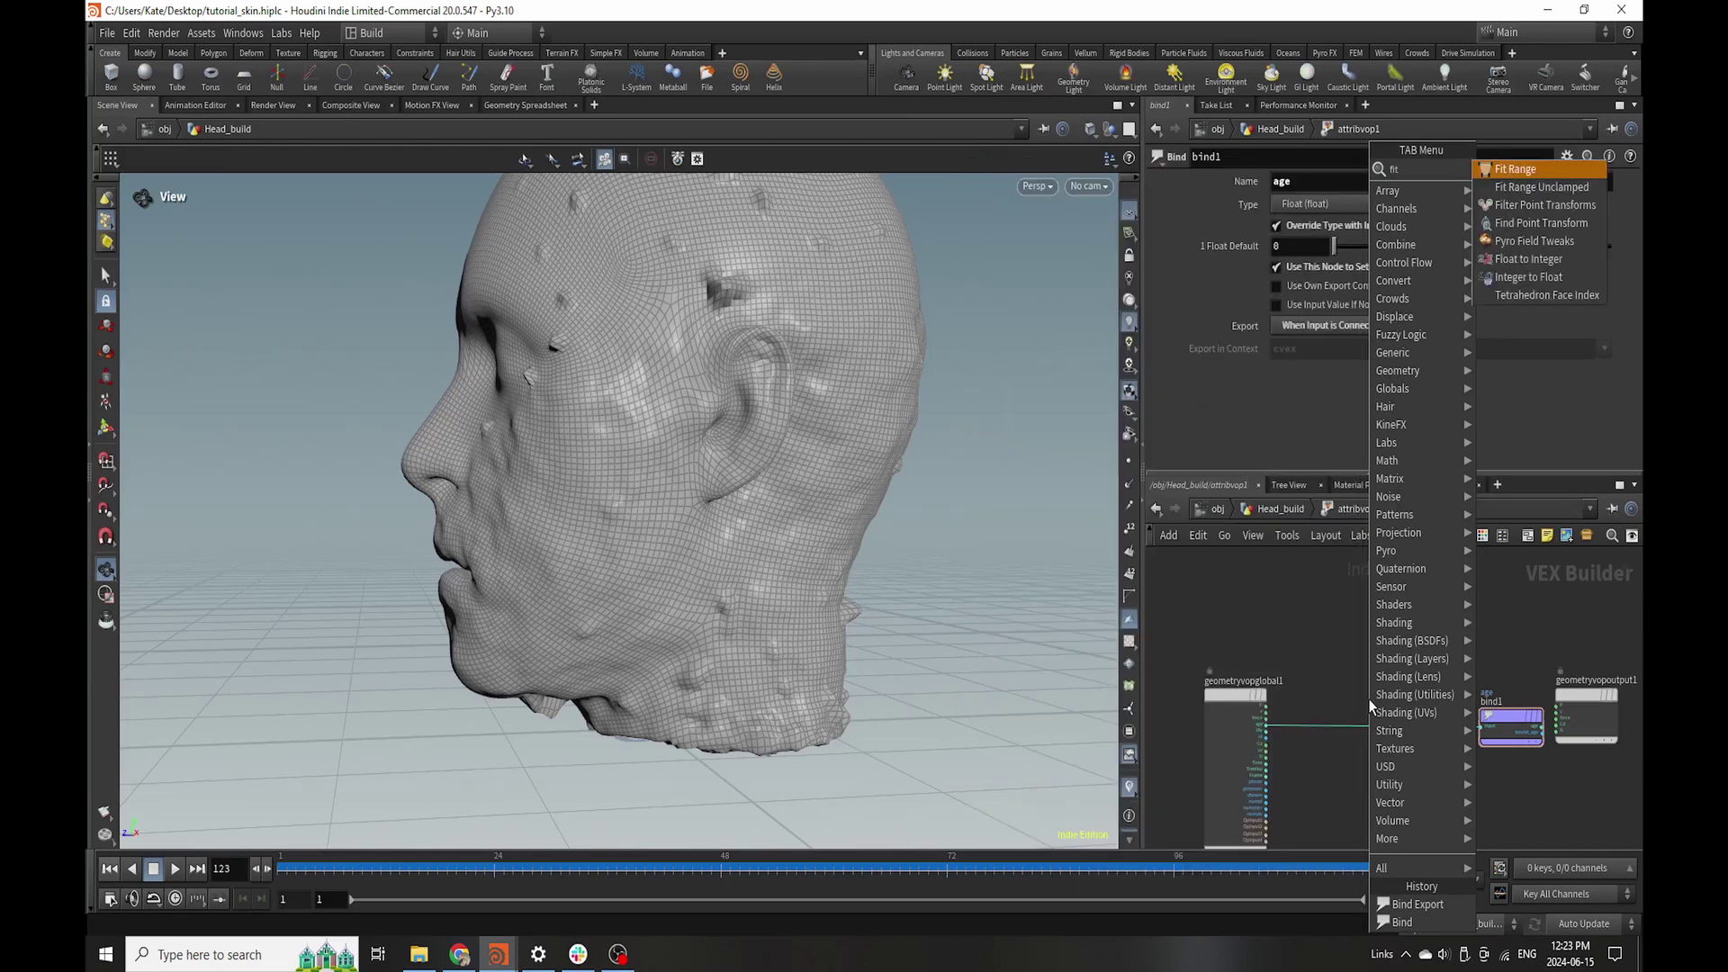
key(Return)
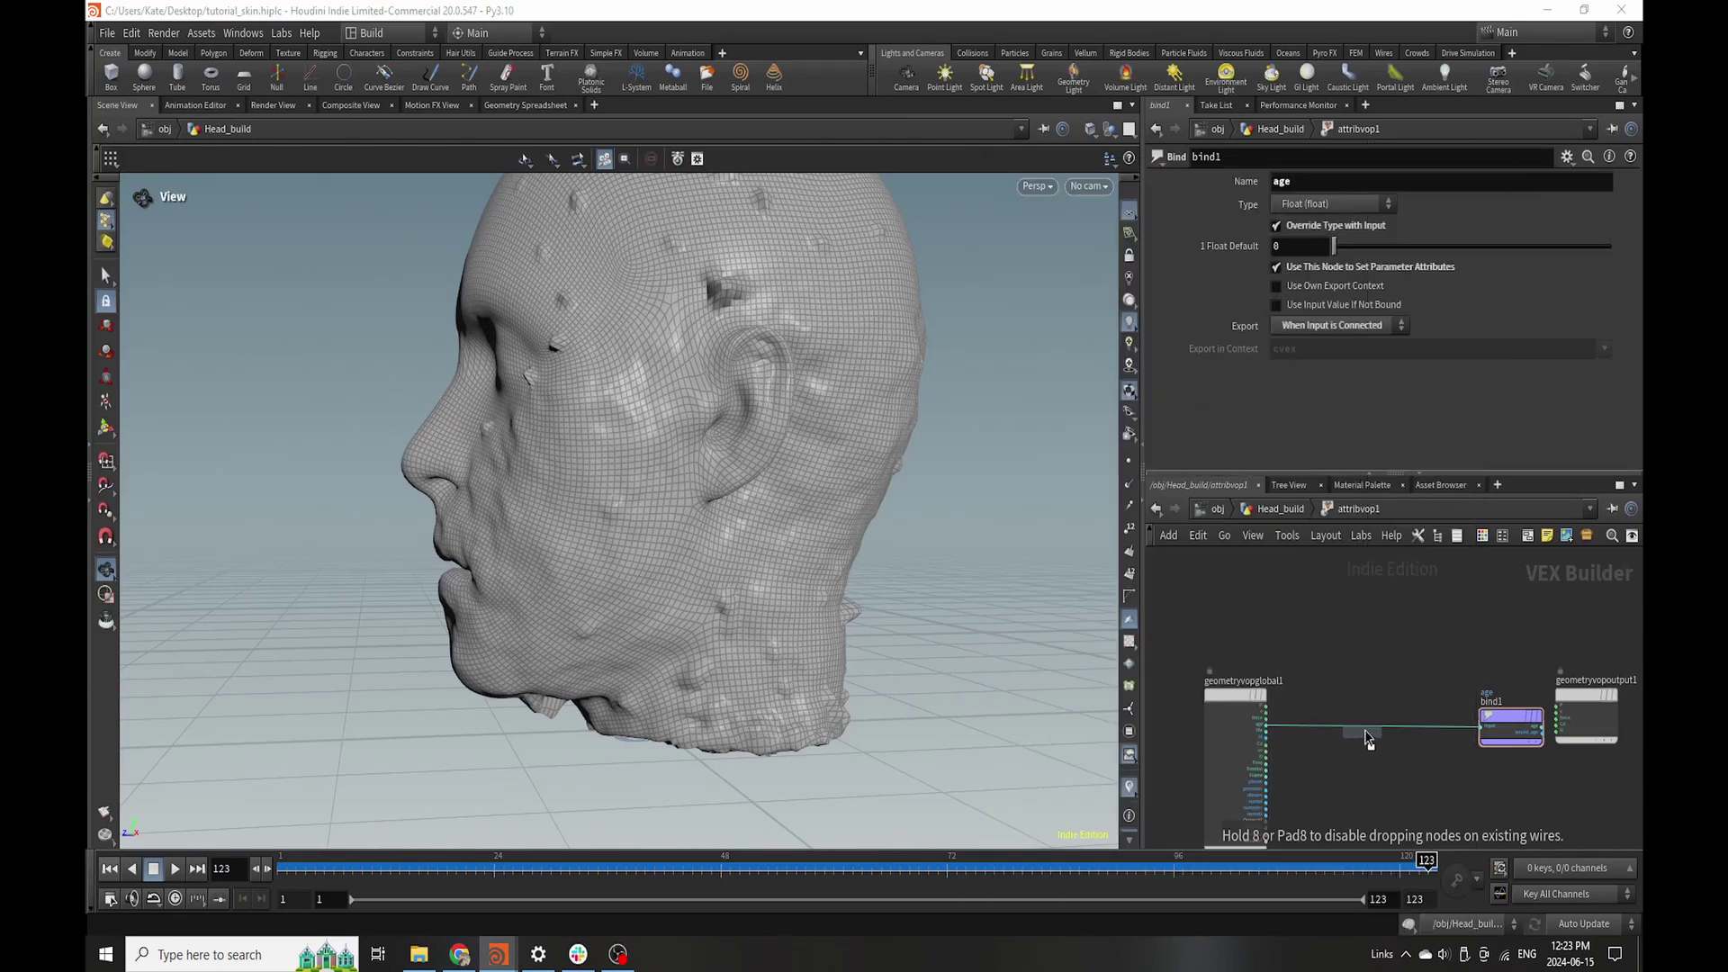
click(1365, 736)
scroll(1358, 711, up, 3)
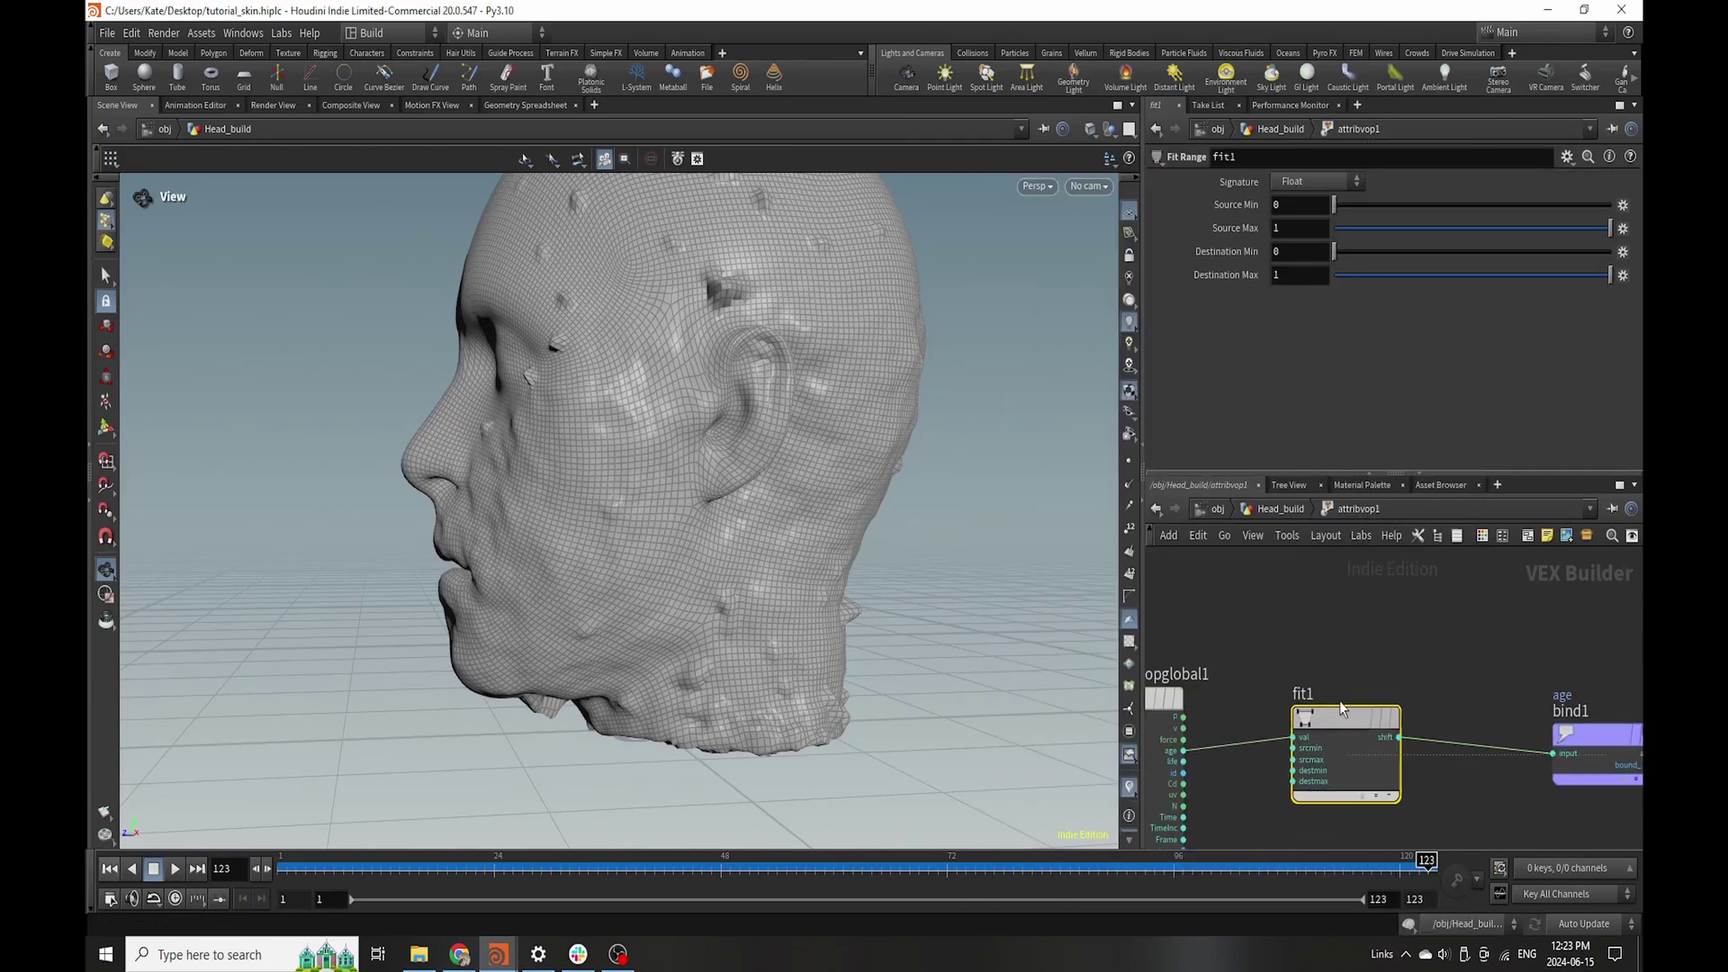
drag(1341, 708, 1339, 688)
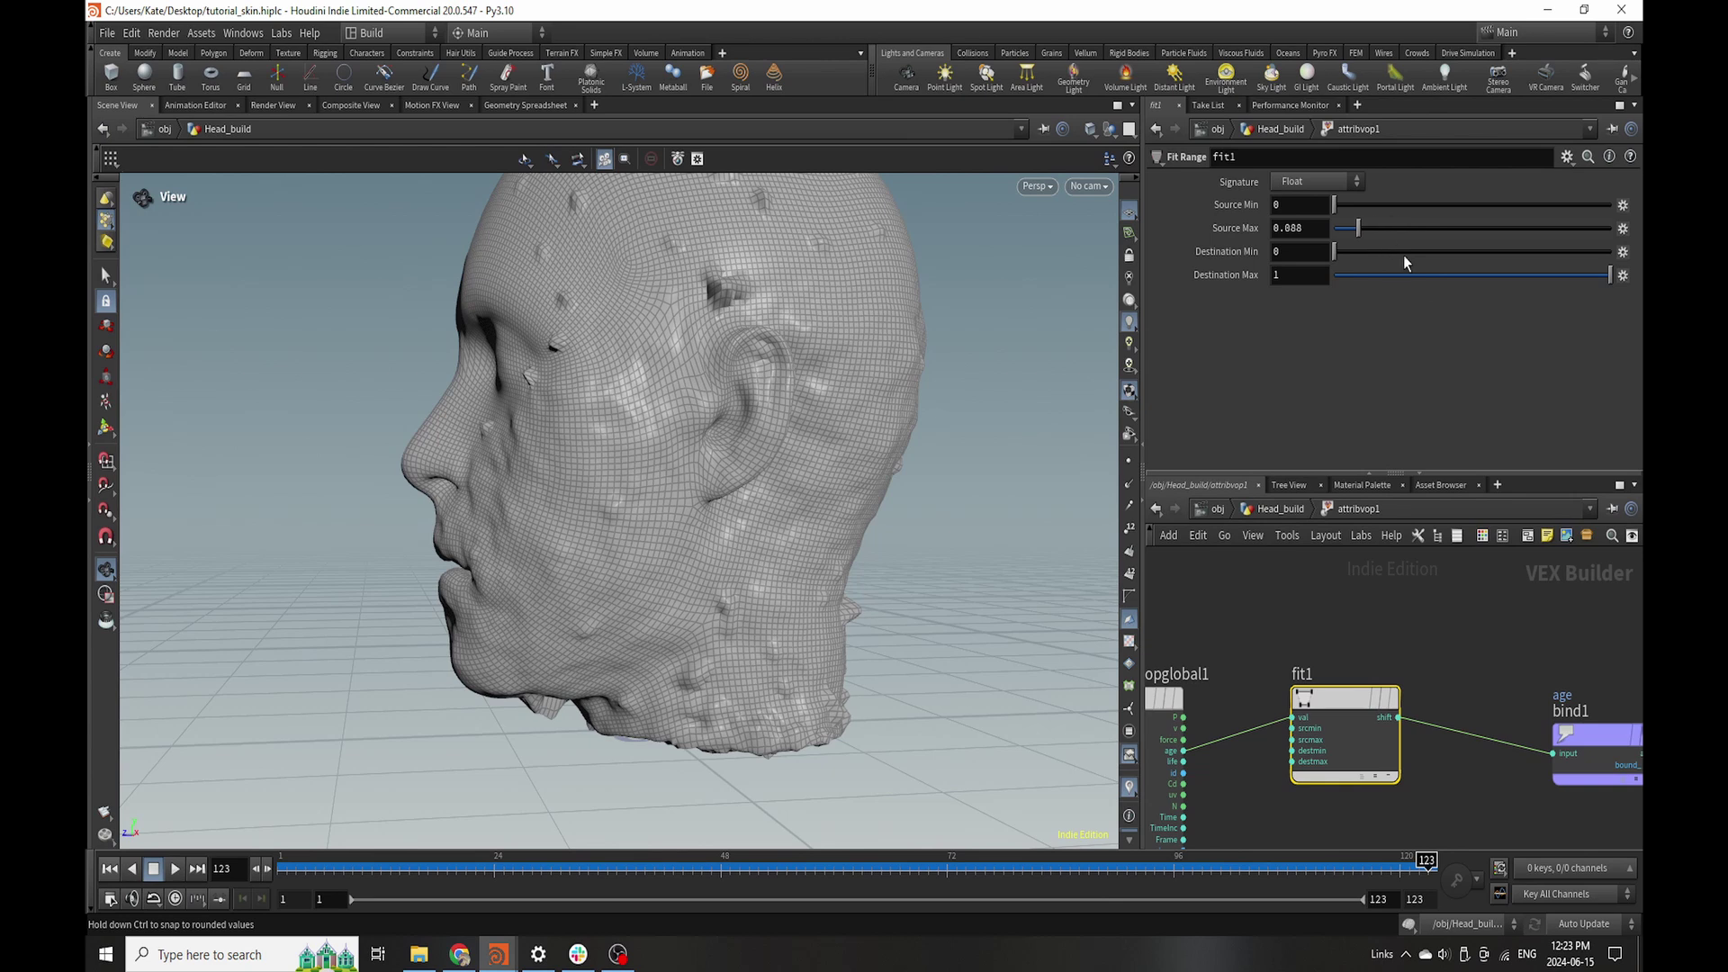
- Set fit1's Source Max to 0.223 and Destination Max to 0.639, check the bumps on the head, and save the scene
drag(1404, 257, 1396, 258)
drag(1423, 279, 1511, 289)
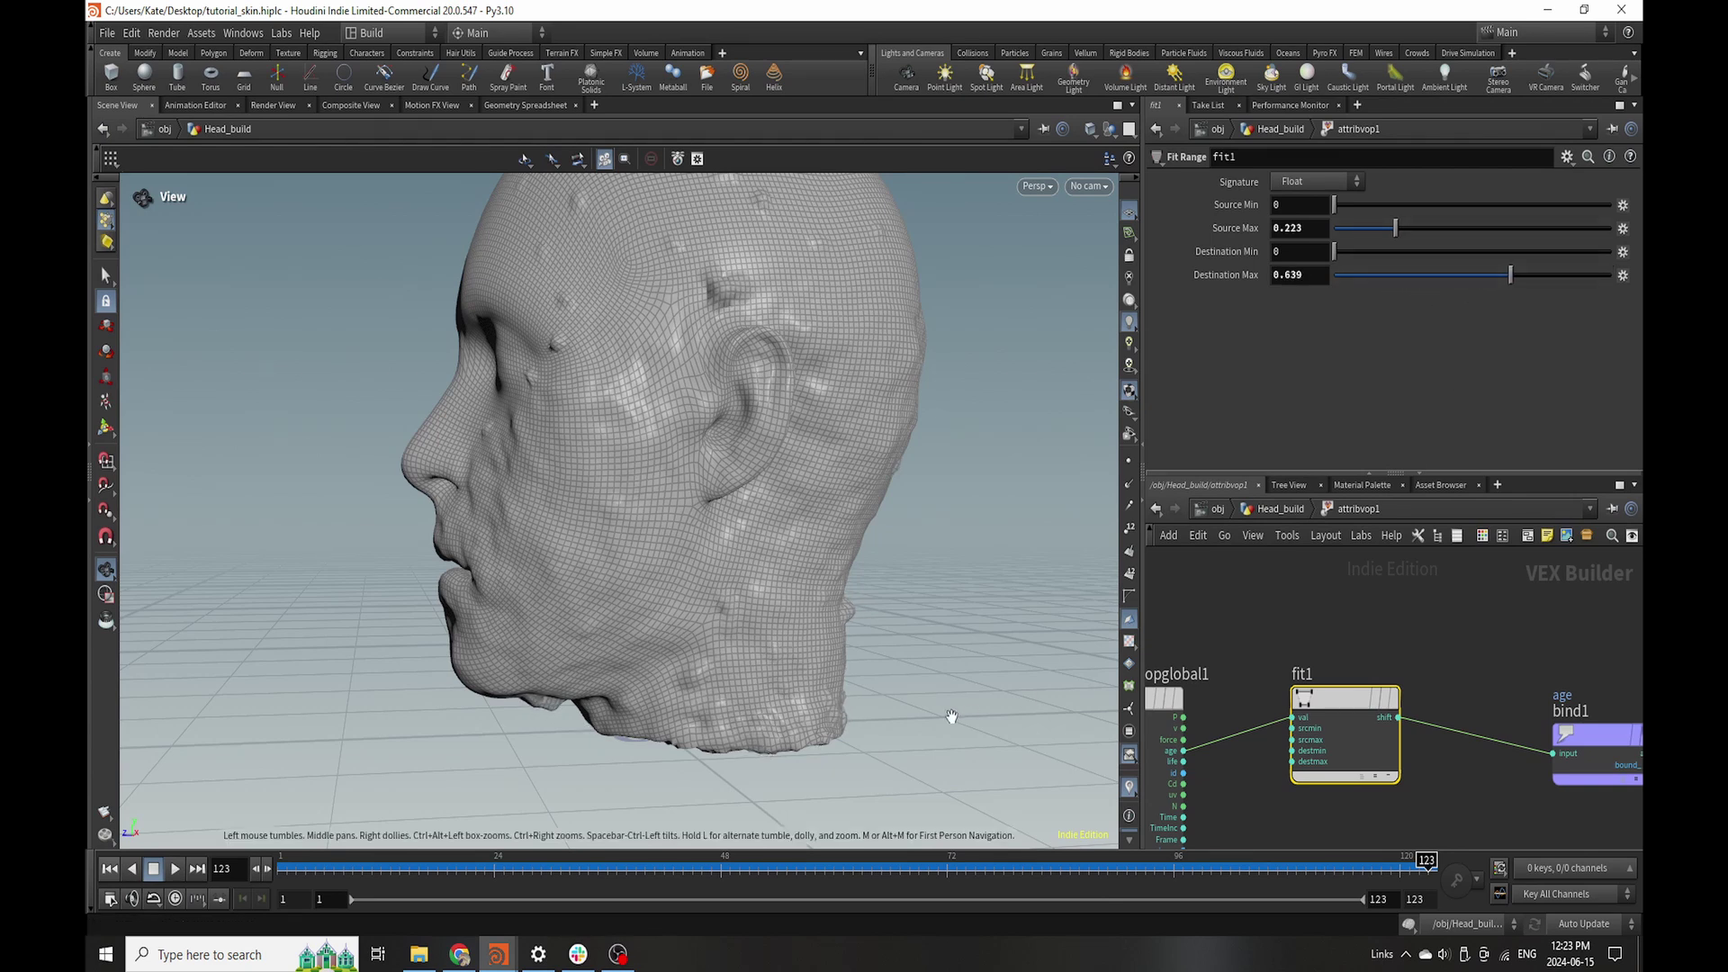
drag(692, 494, 774, 702)
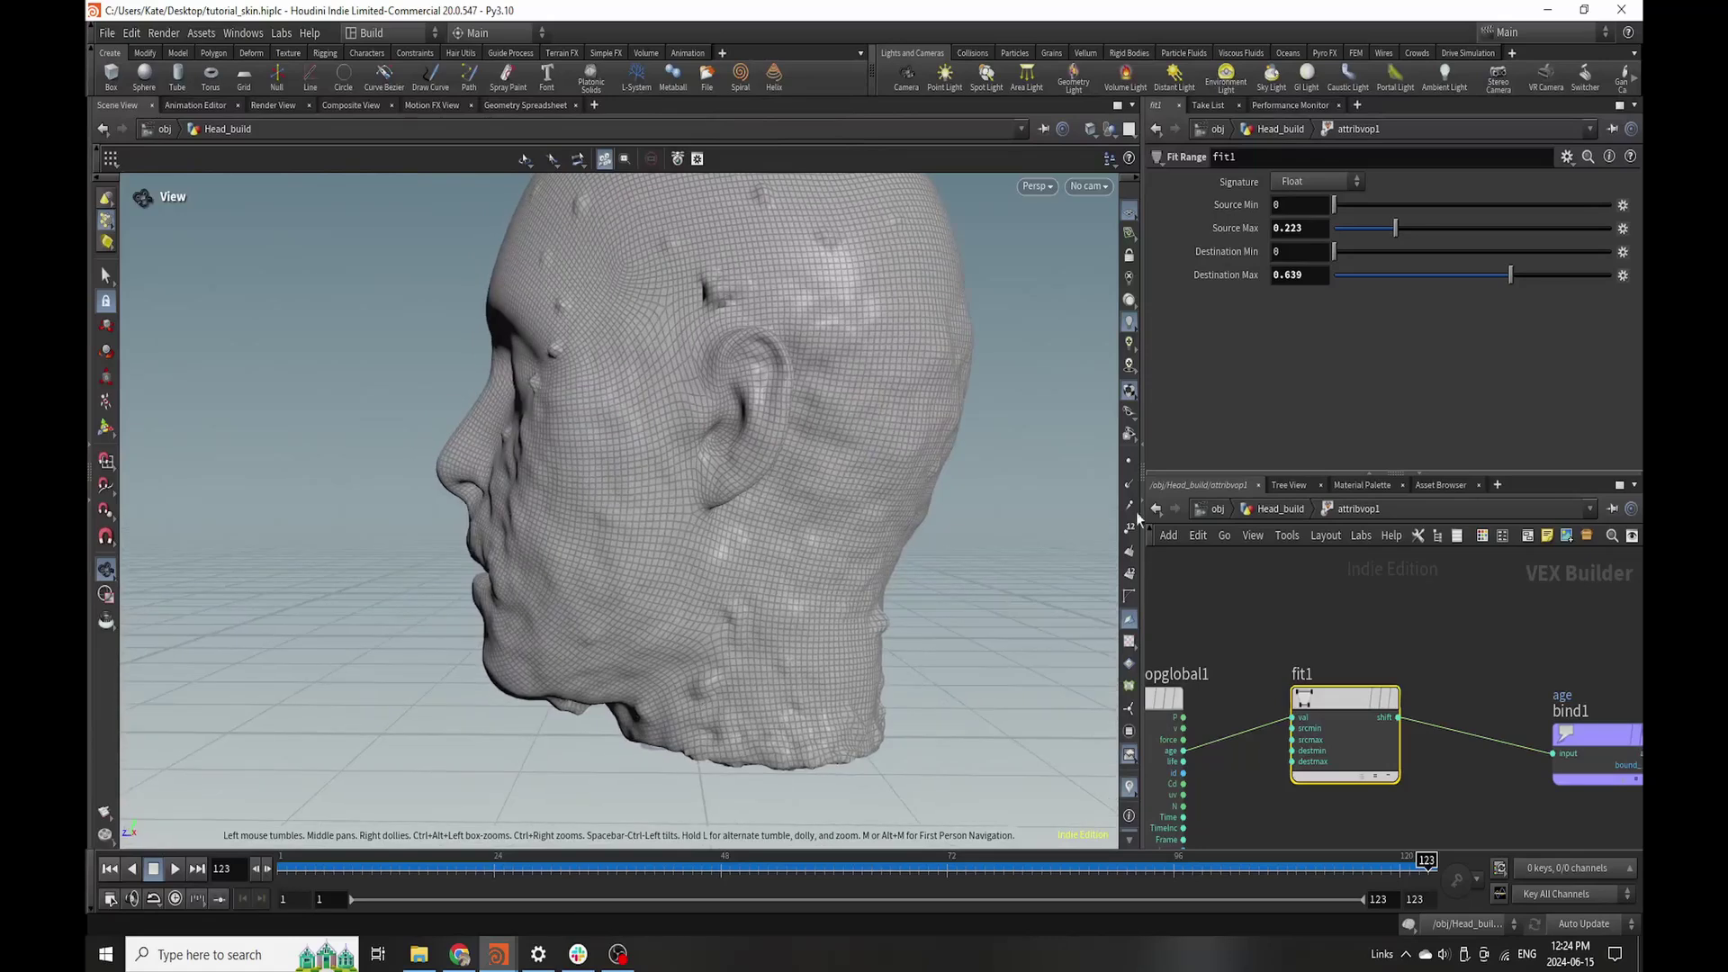
drag(1345, 699, 1344, 719)
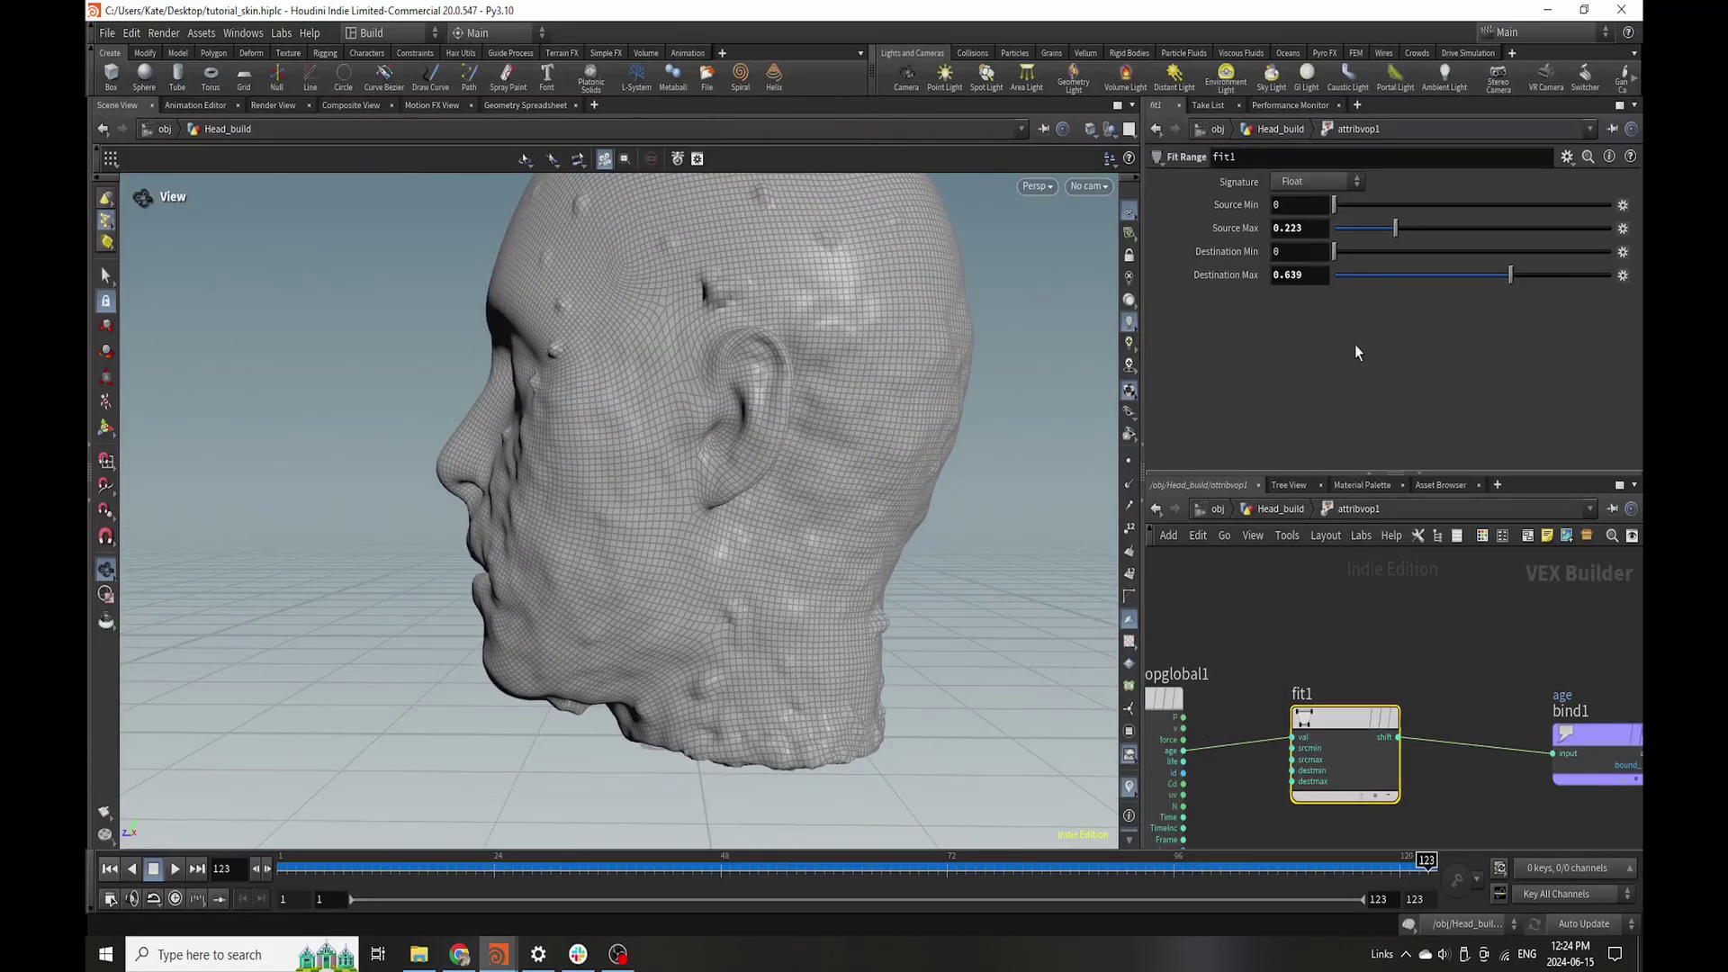
key(ctrl+s)
- Return to the Head_build network, set the displace wrangle's Multiplier to 1.1, and check the bumps on the head
click(1282, 509)
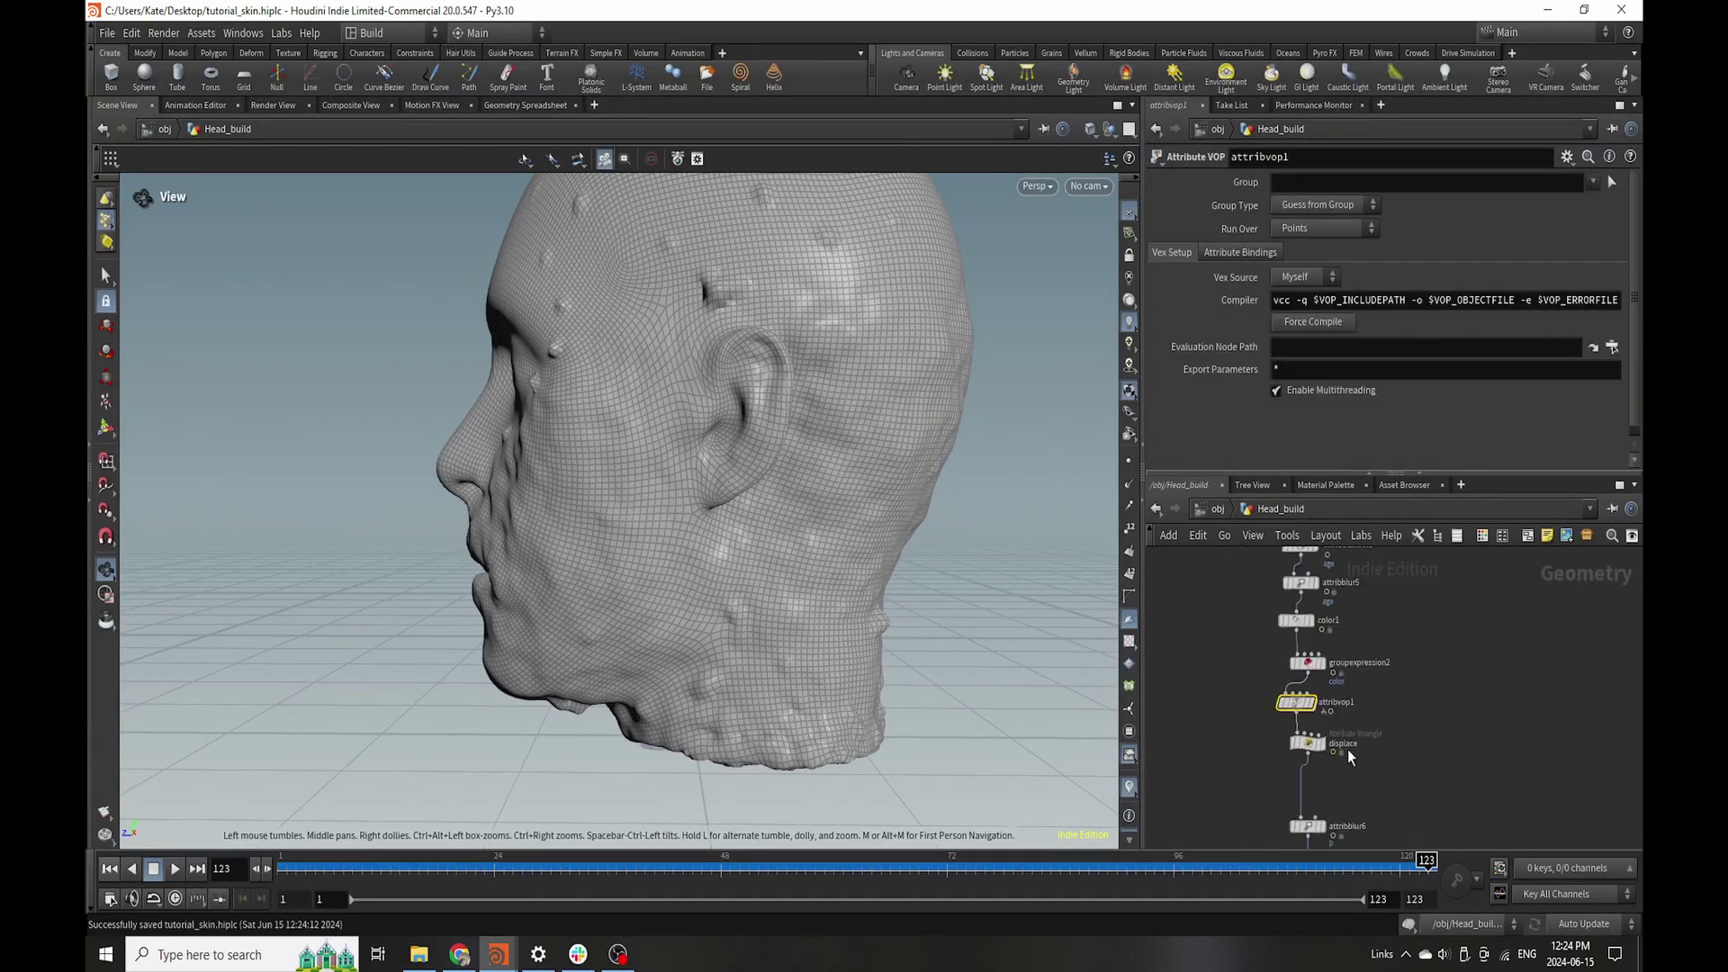
click(1291, 739)
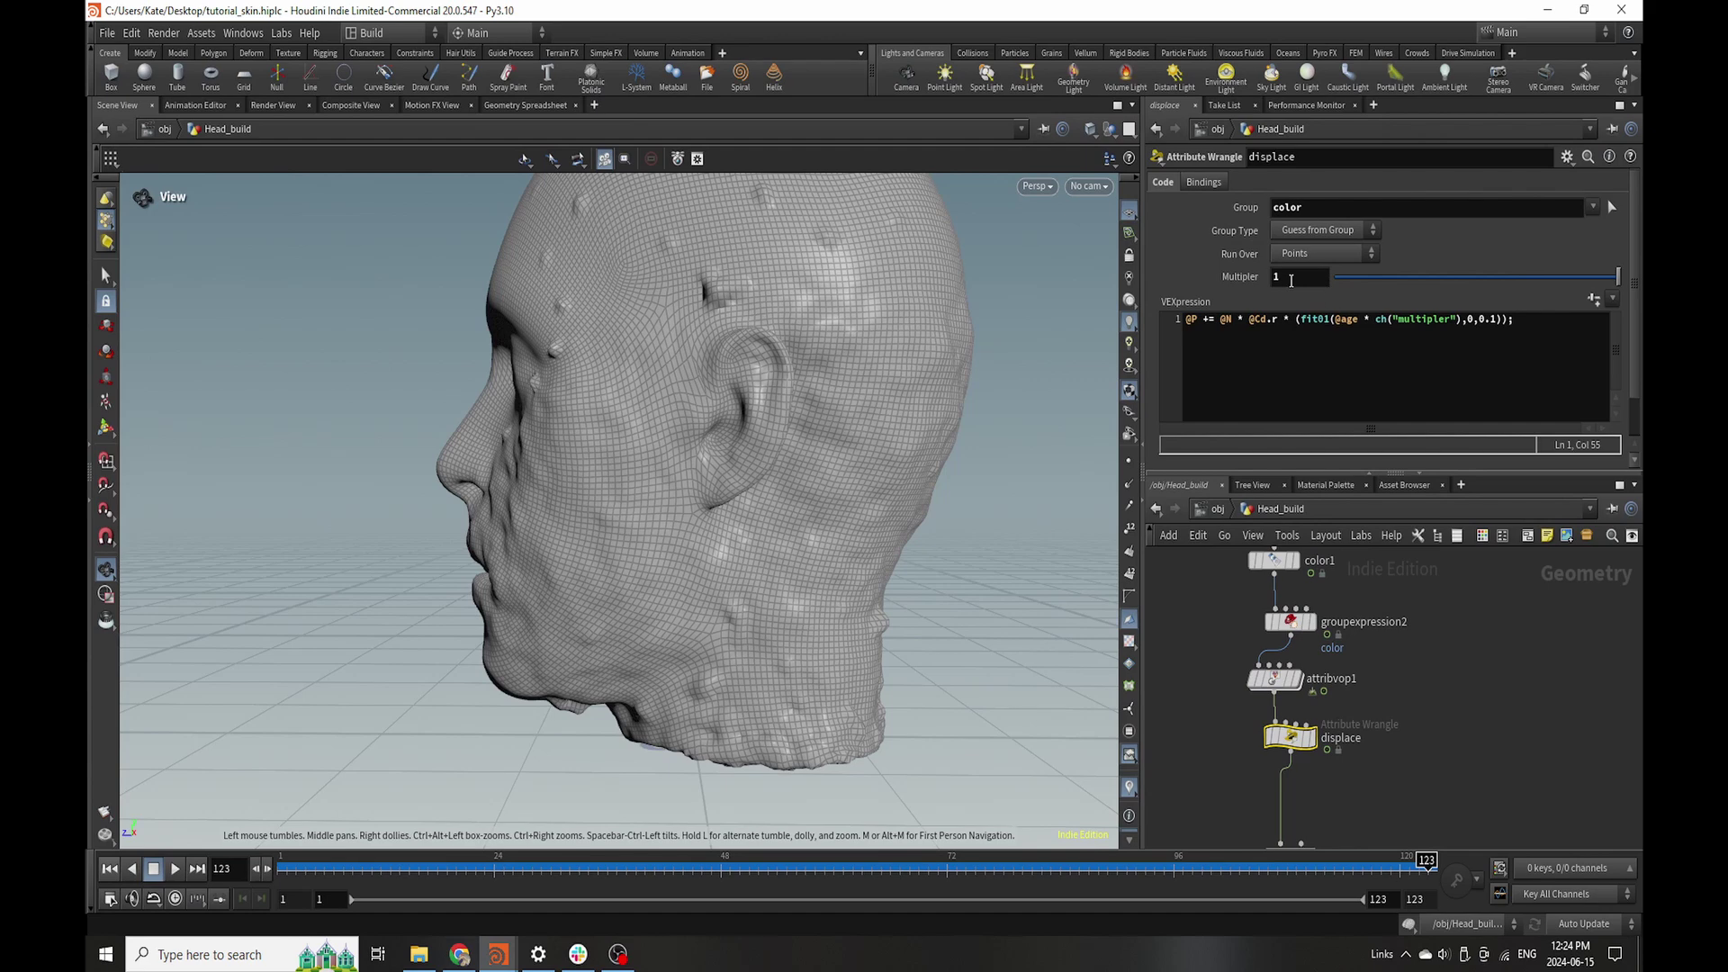
click(1289, 282)
text(1.1)
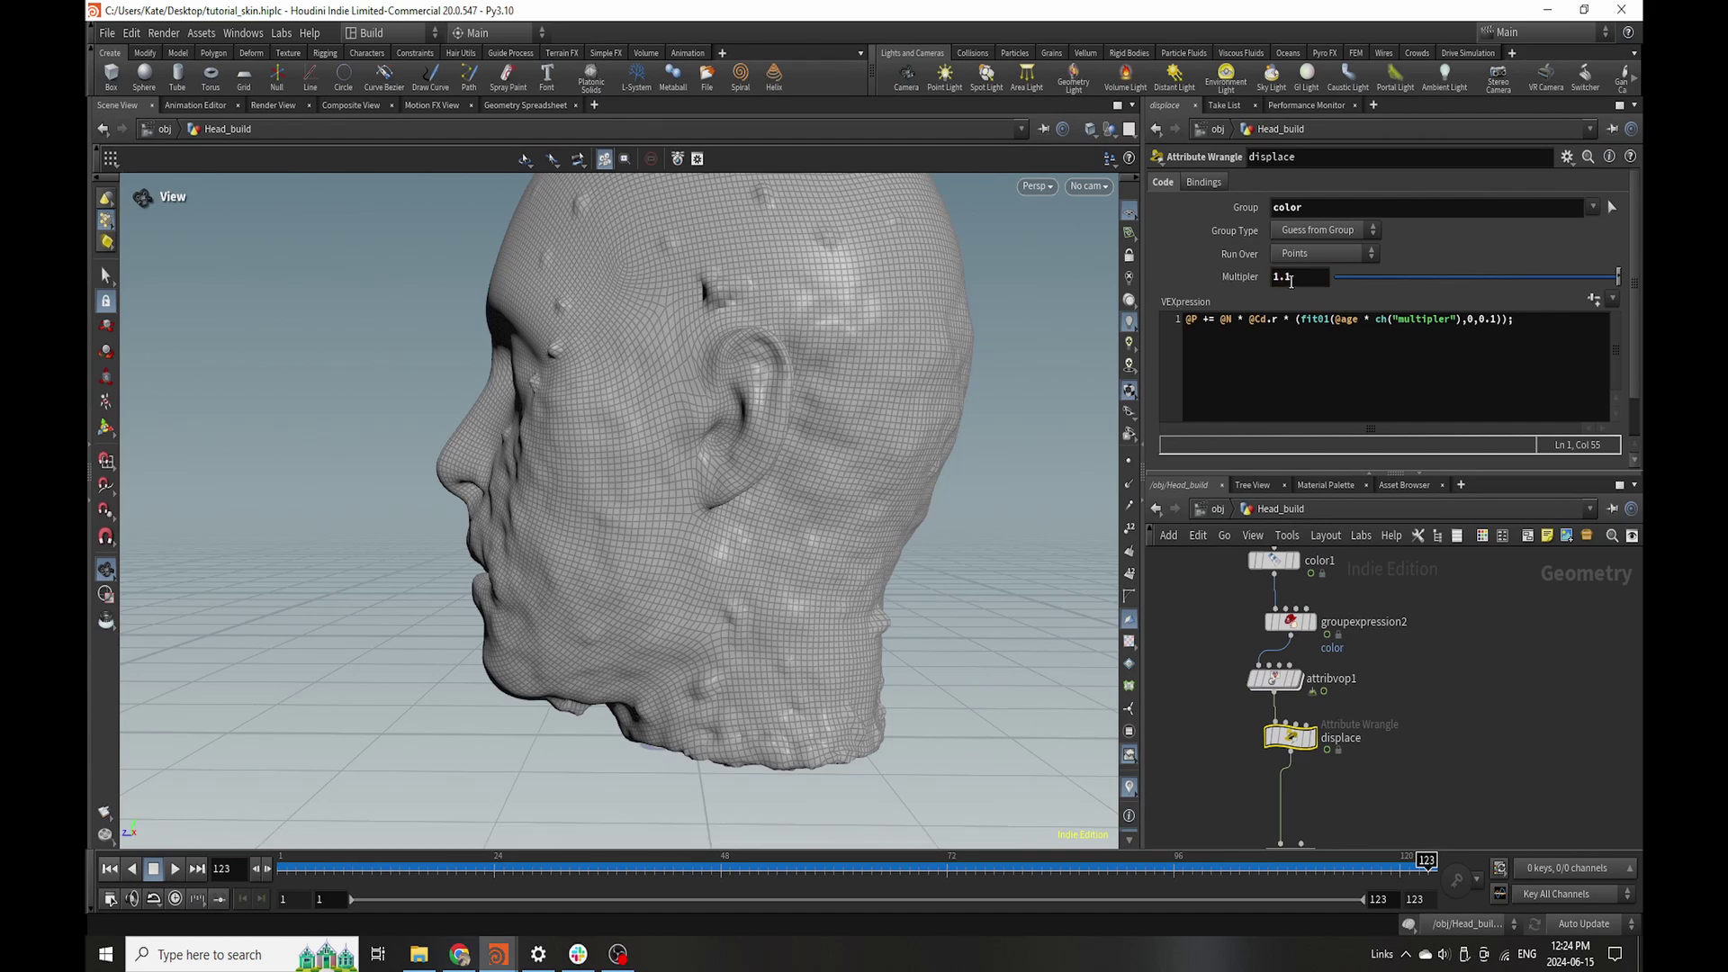
drag(558, 666, 727, 682)
scroll(1386, 657, down, 3)
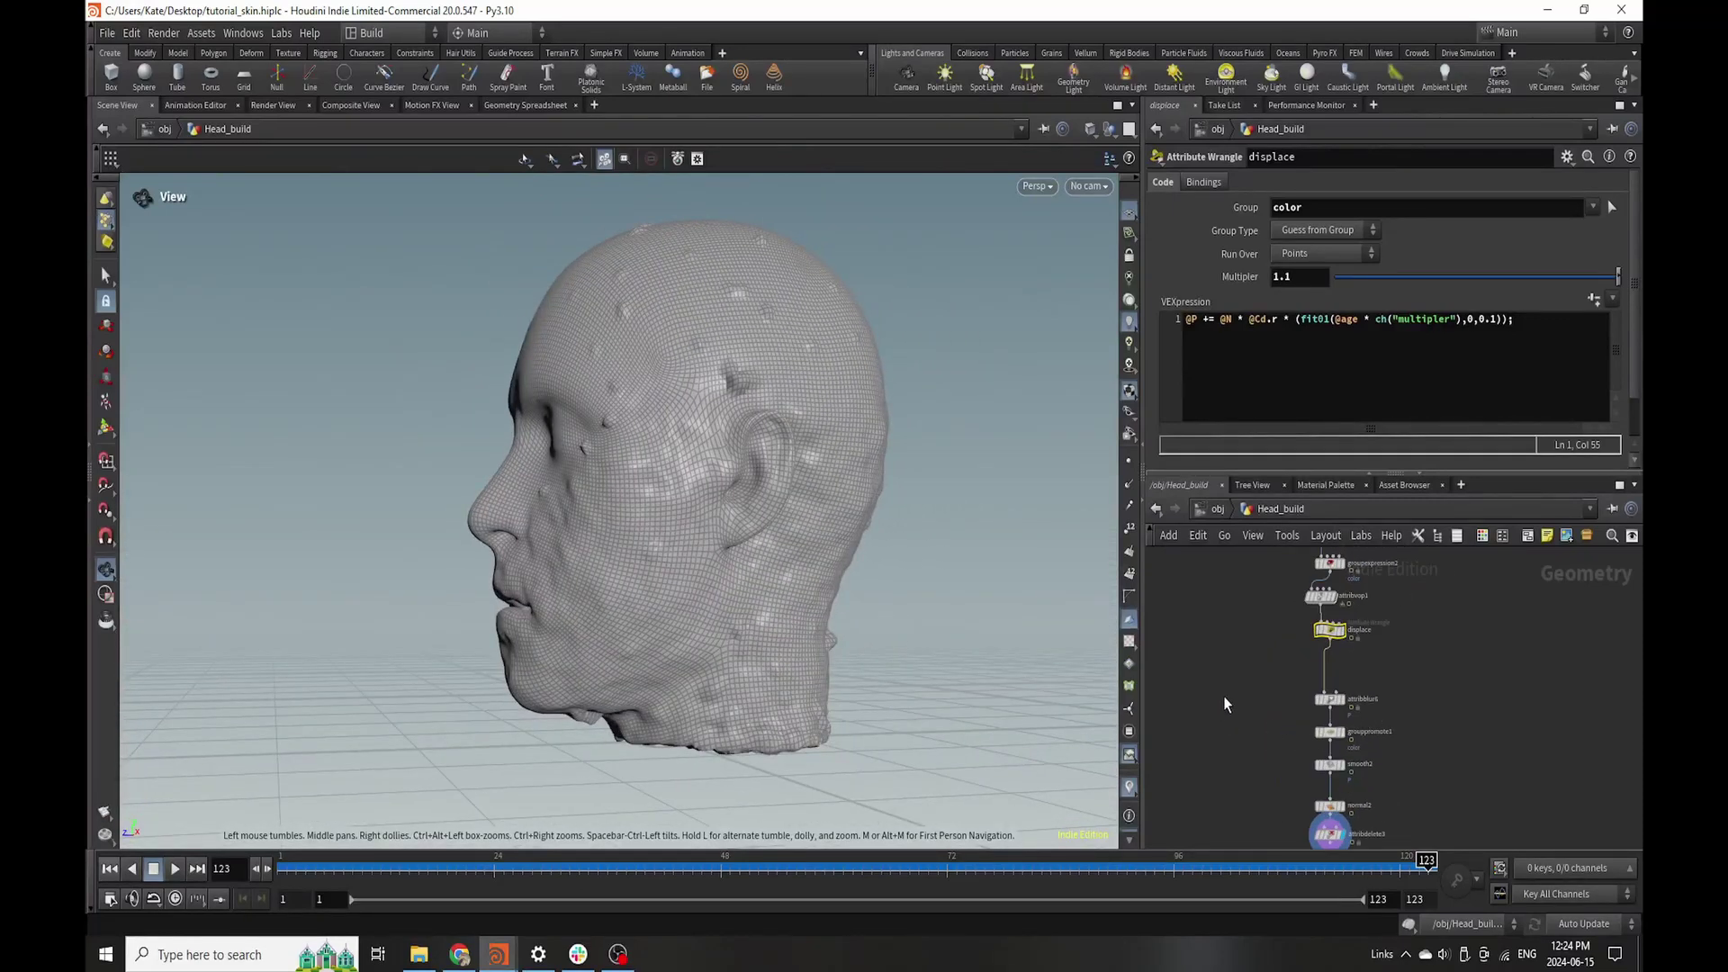
- Move the node chain from attribblur6 to attribdelete3 up closer to the displace wrangle
drag(1251, 682, 1403, 838)
drag(1330, 699, 1331, 656)
scroll(1443, 652, down, 5)
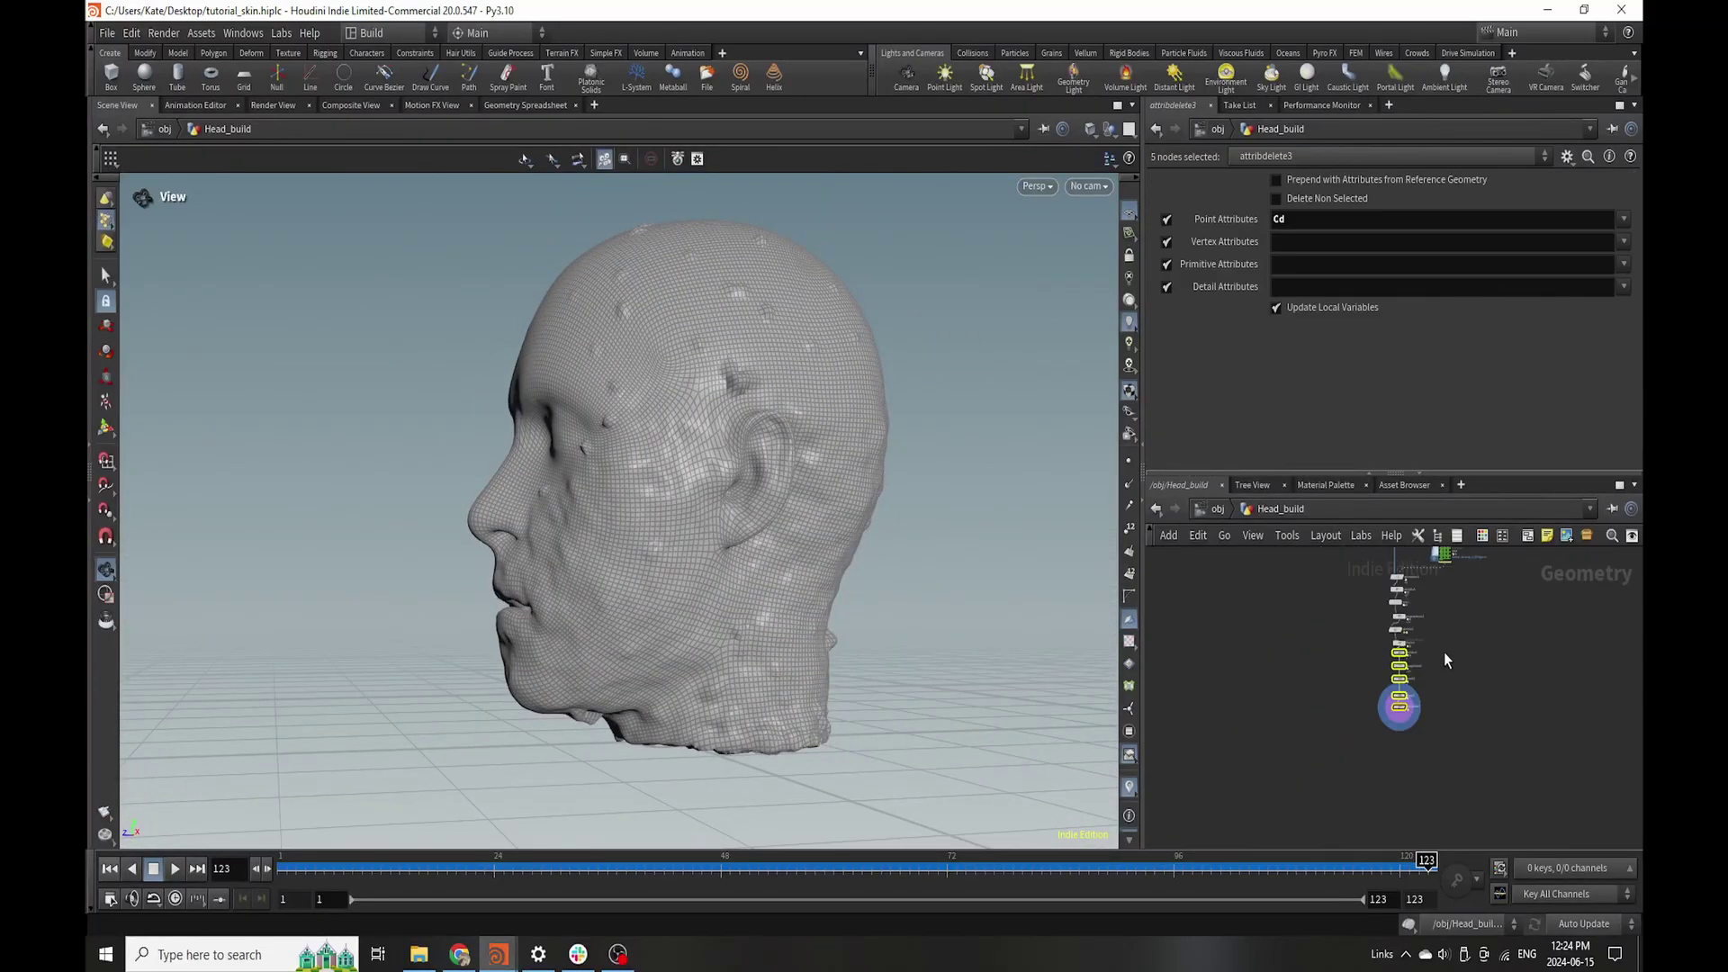
- Add a File Cache node below attribdelete3 and connect it to that node's output
scroll(1435, 702, up, 4)
key(Tab)
text(fie)
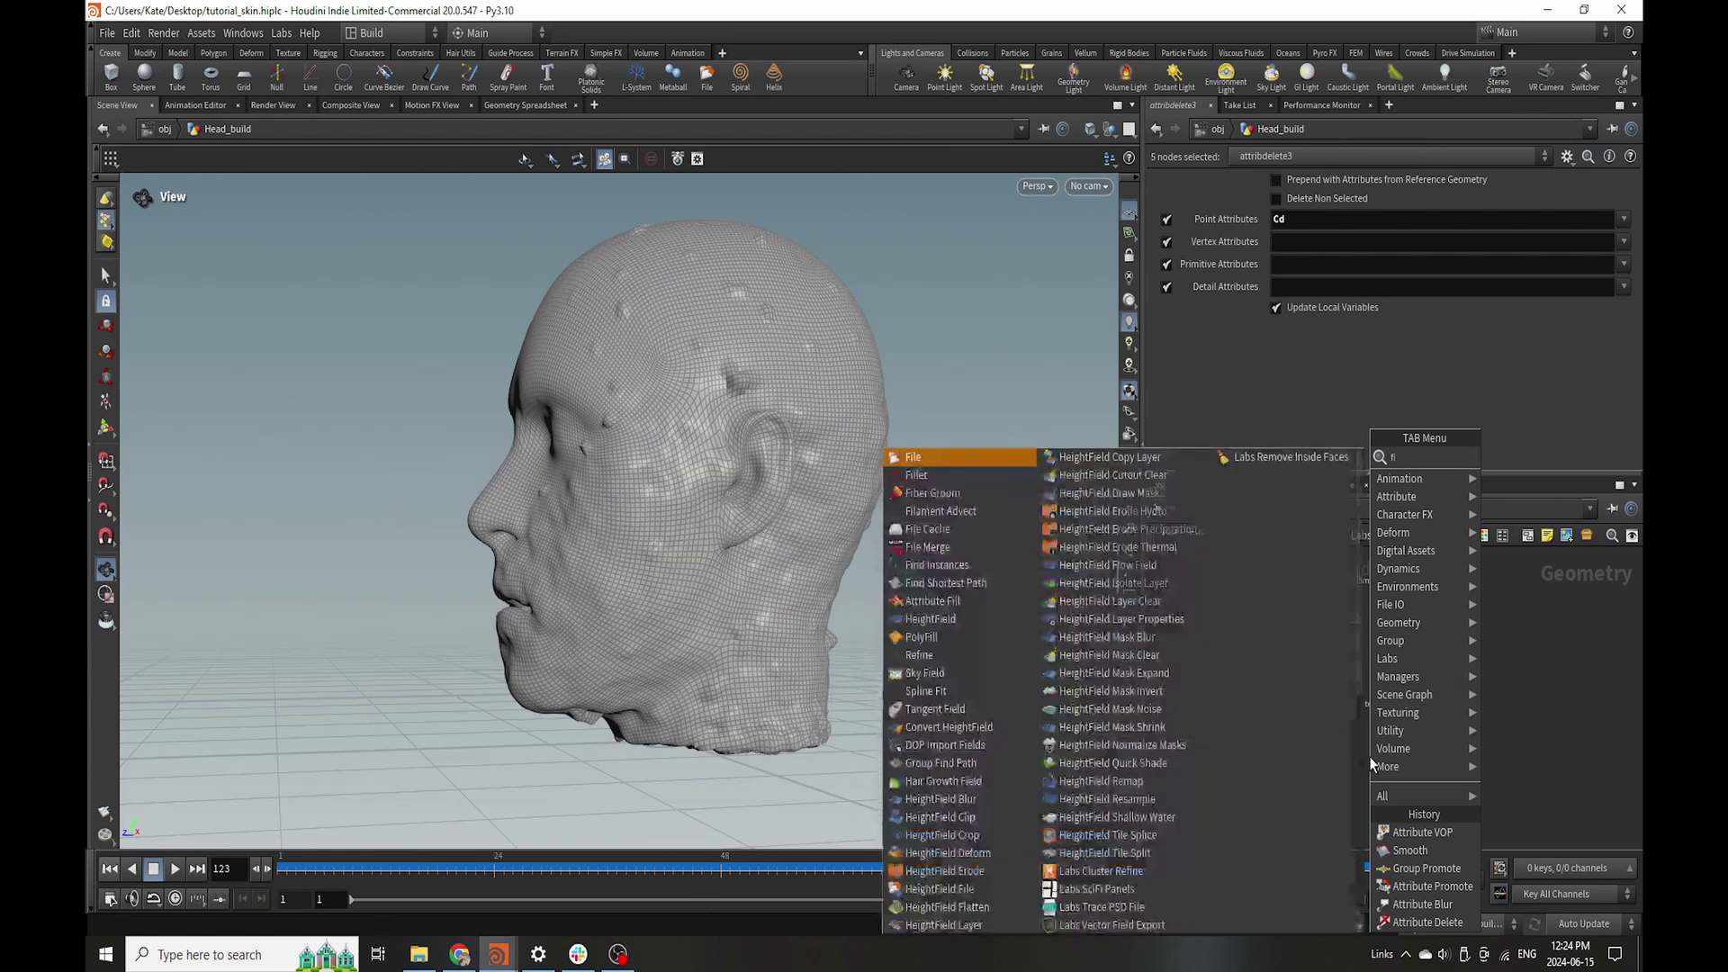
key(BackSpace)
key(BackSpace)
key(BackSpace)
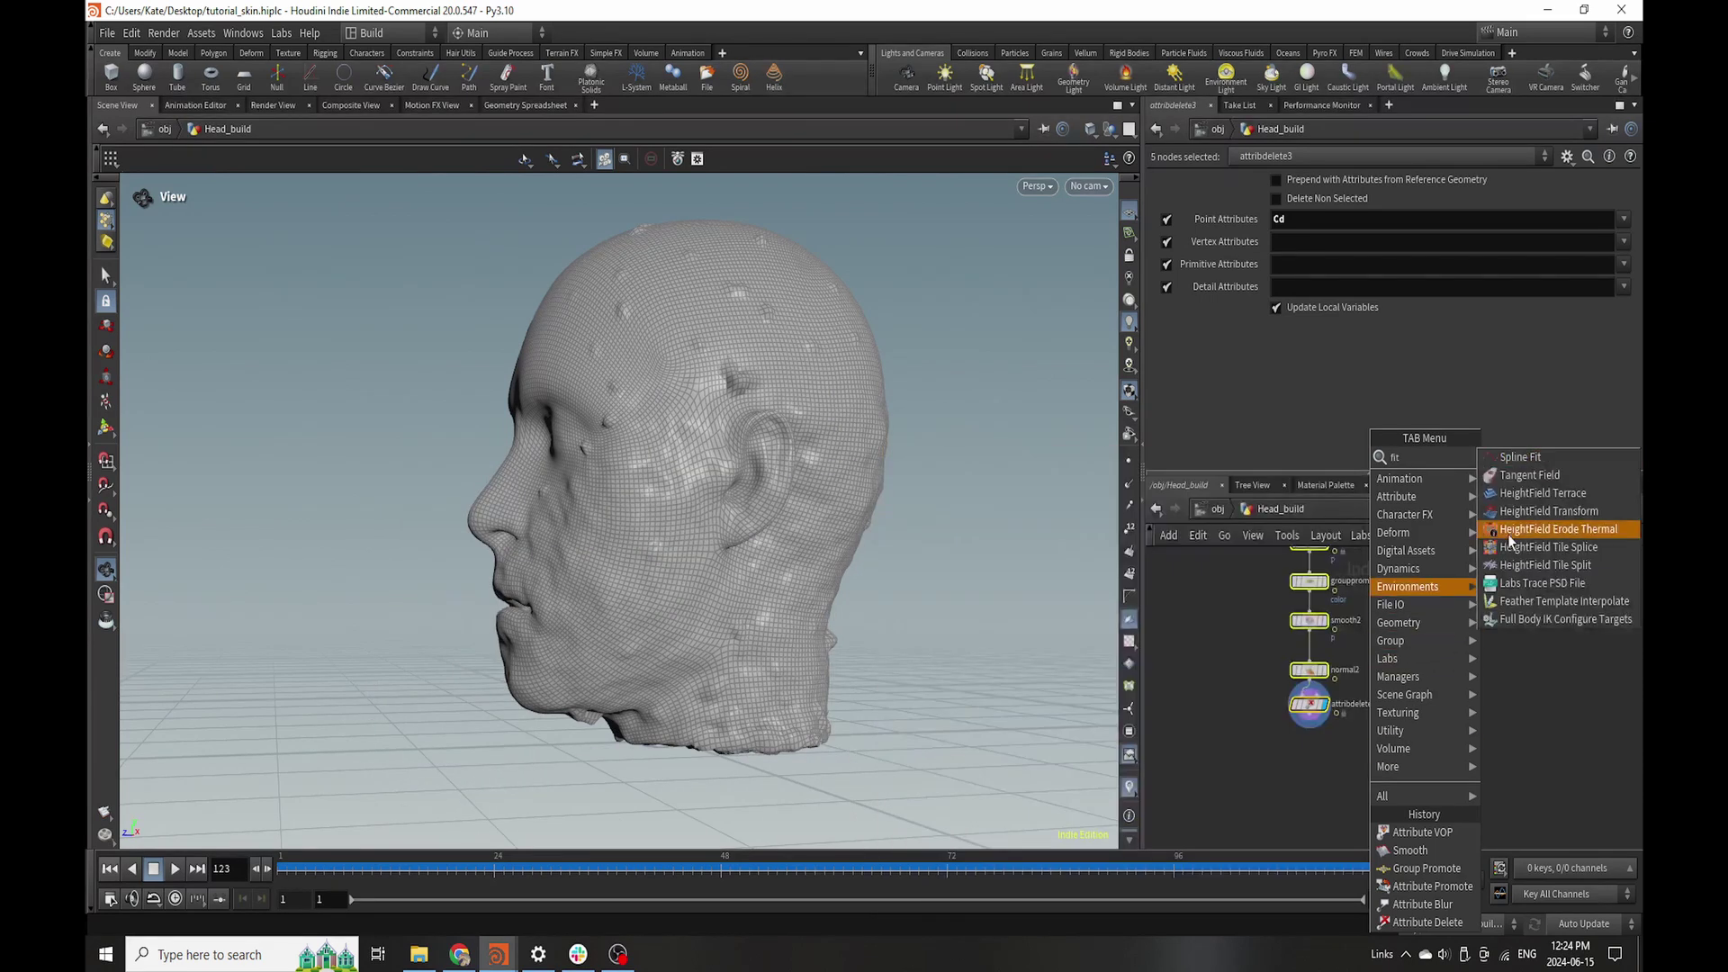
text(file)
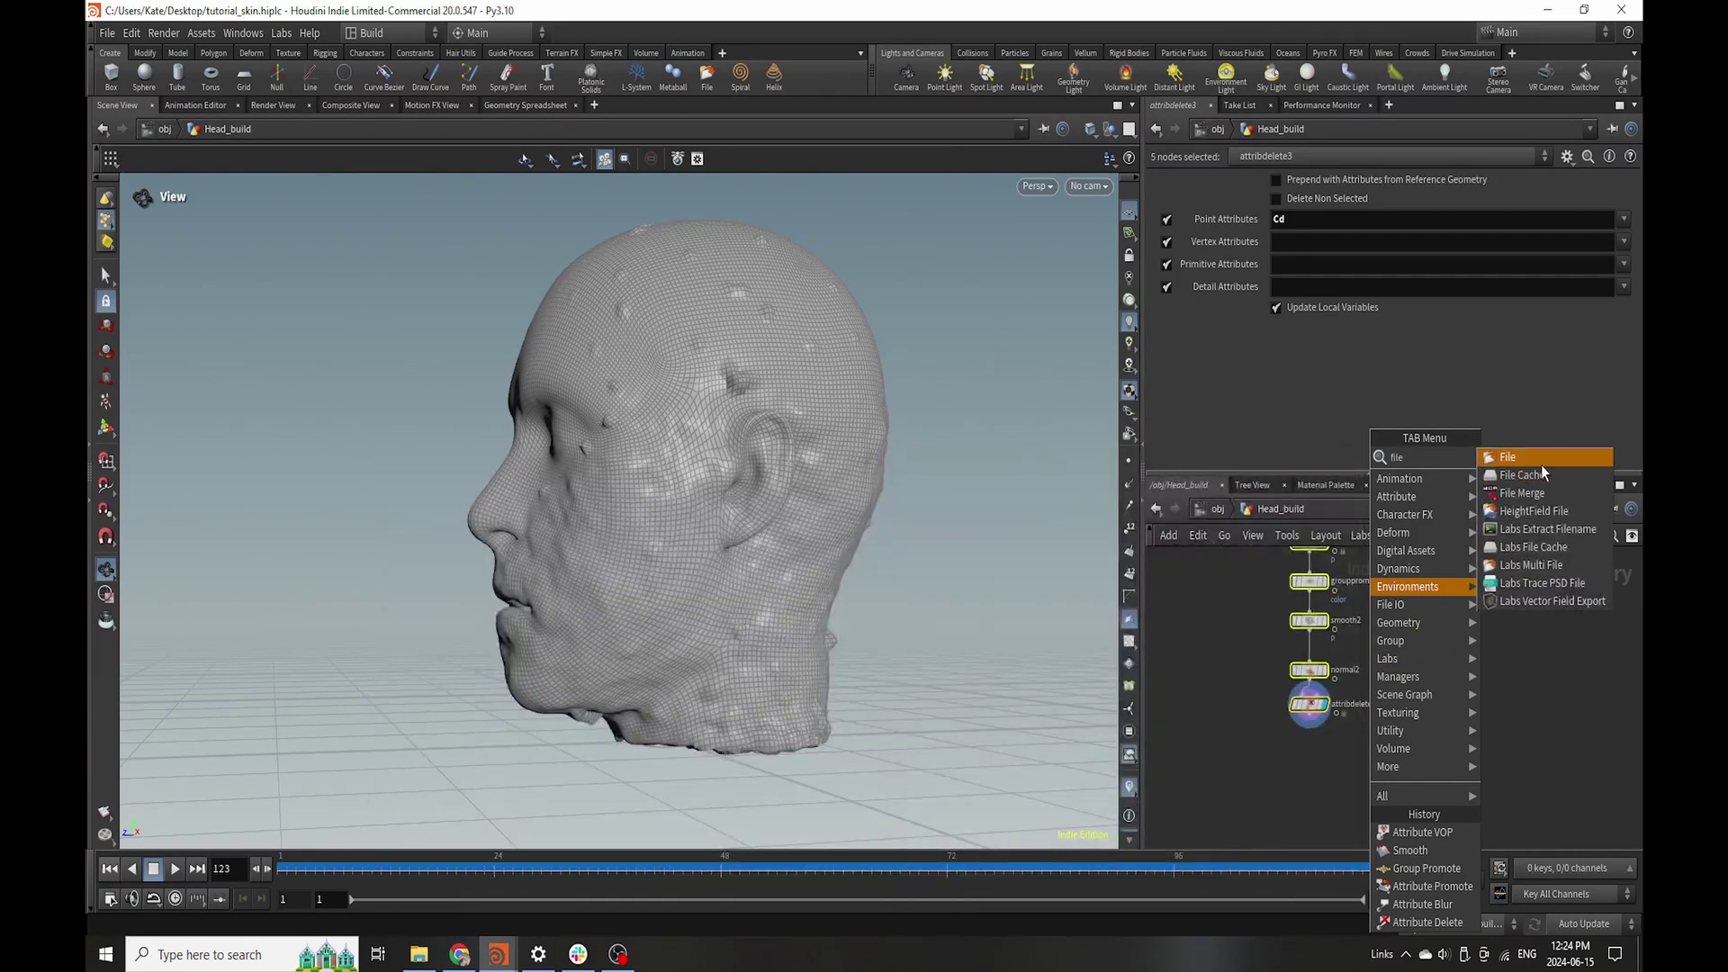
click(1540, 474)
scroll(1271, 753, up, 3)
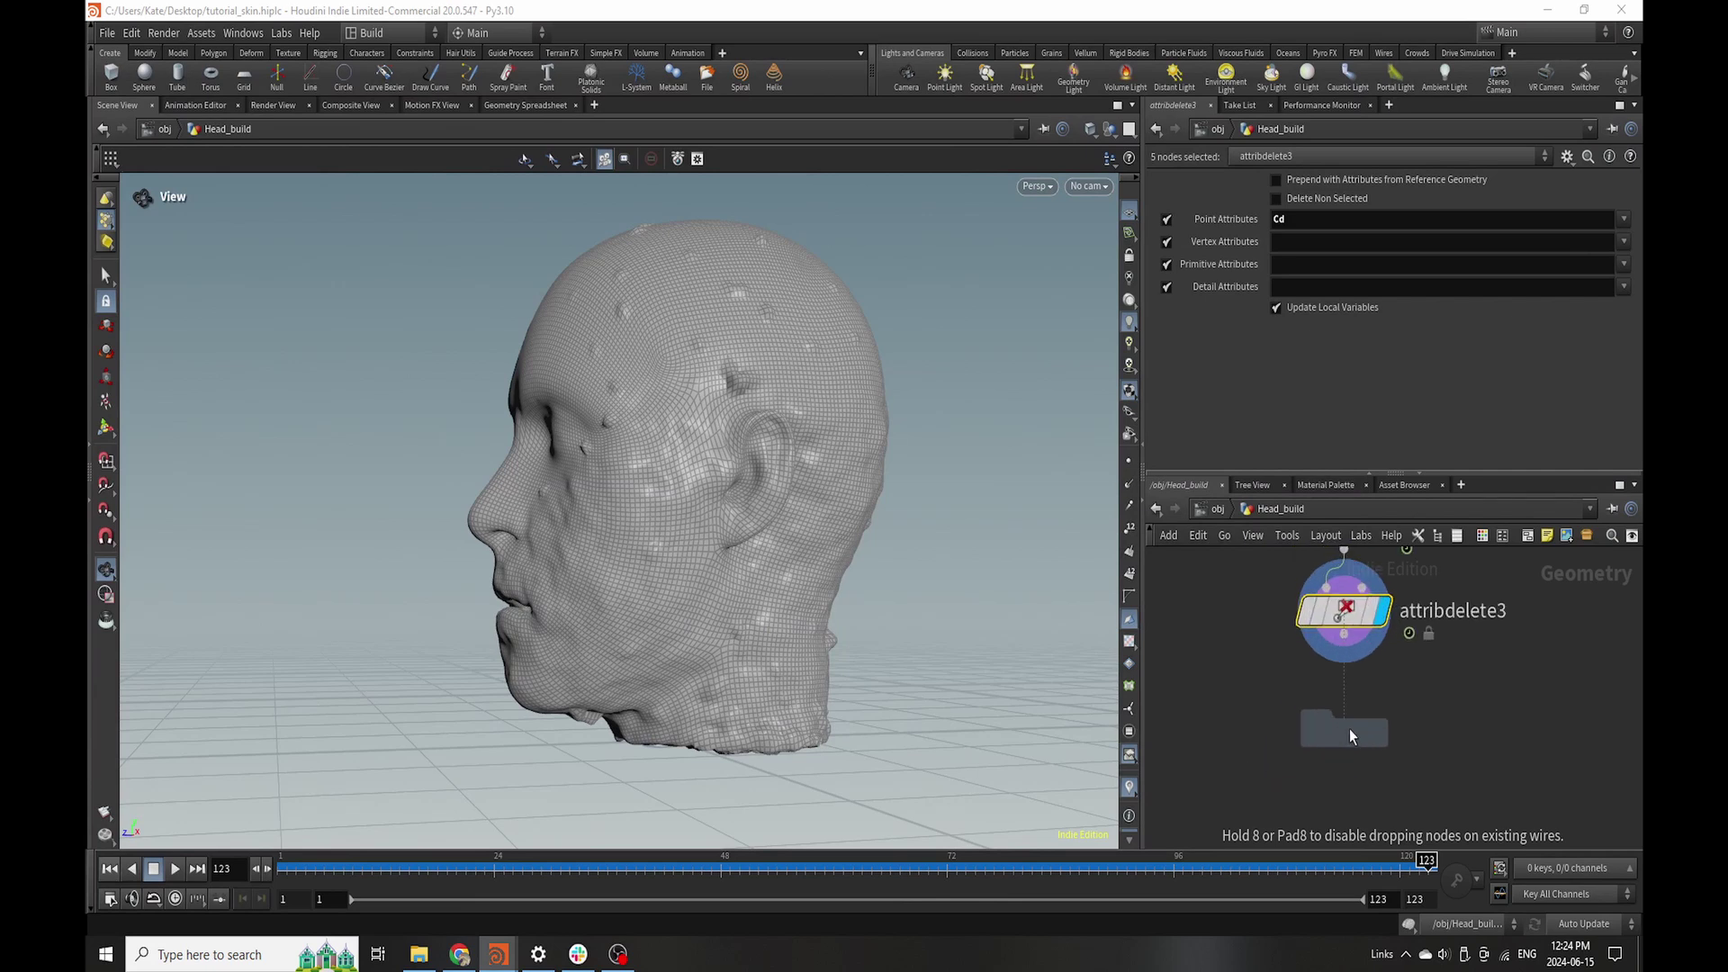
click(1348, 727)
drag(1361, 659, 1361, 604)
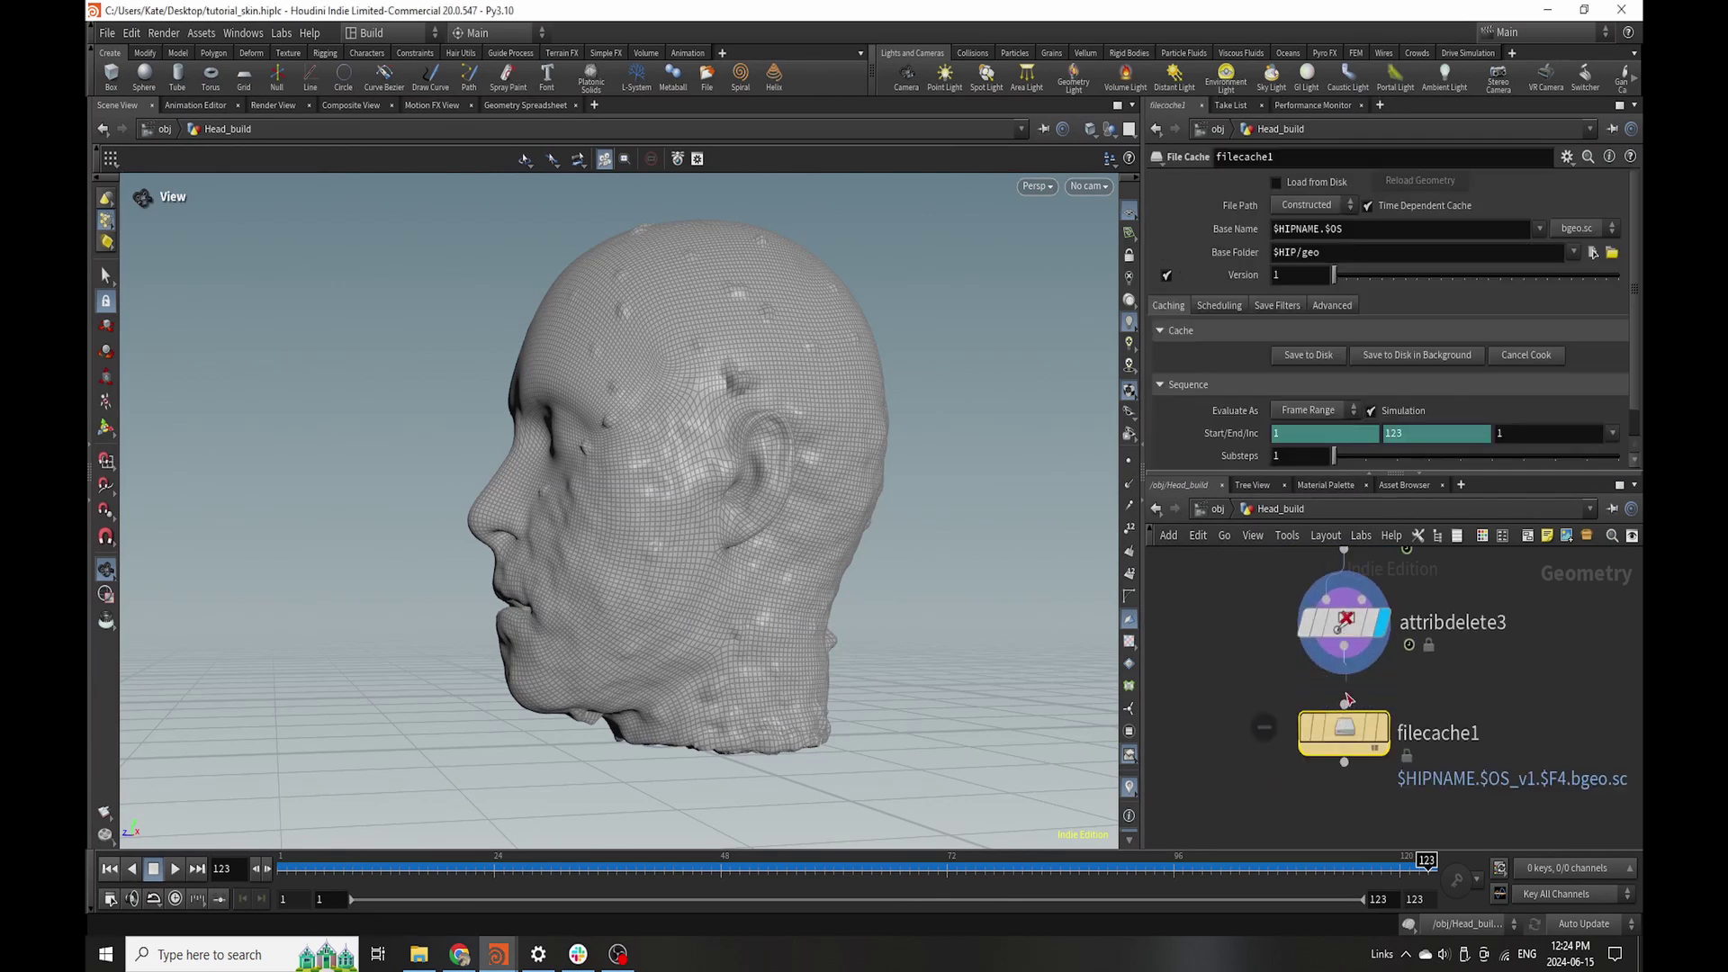
- Rename the file cache node to skin and start saving its geometry to disk in the background
double_click(1437, 733)
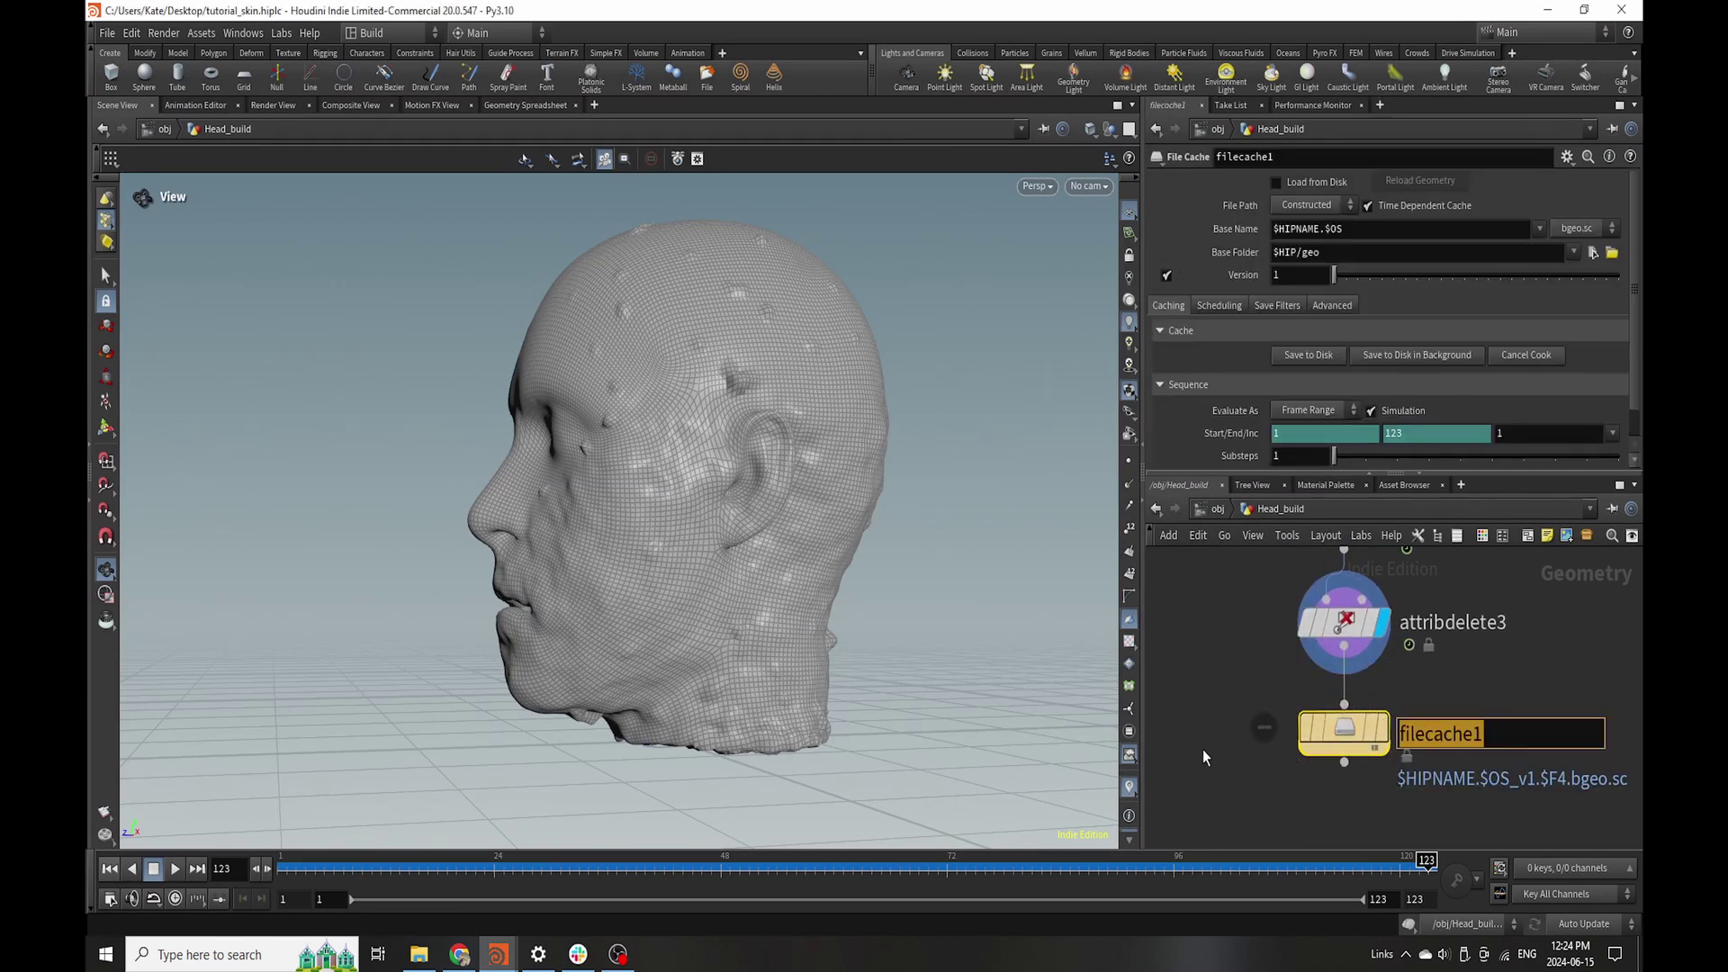
text(skin)
key(Return)
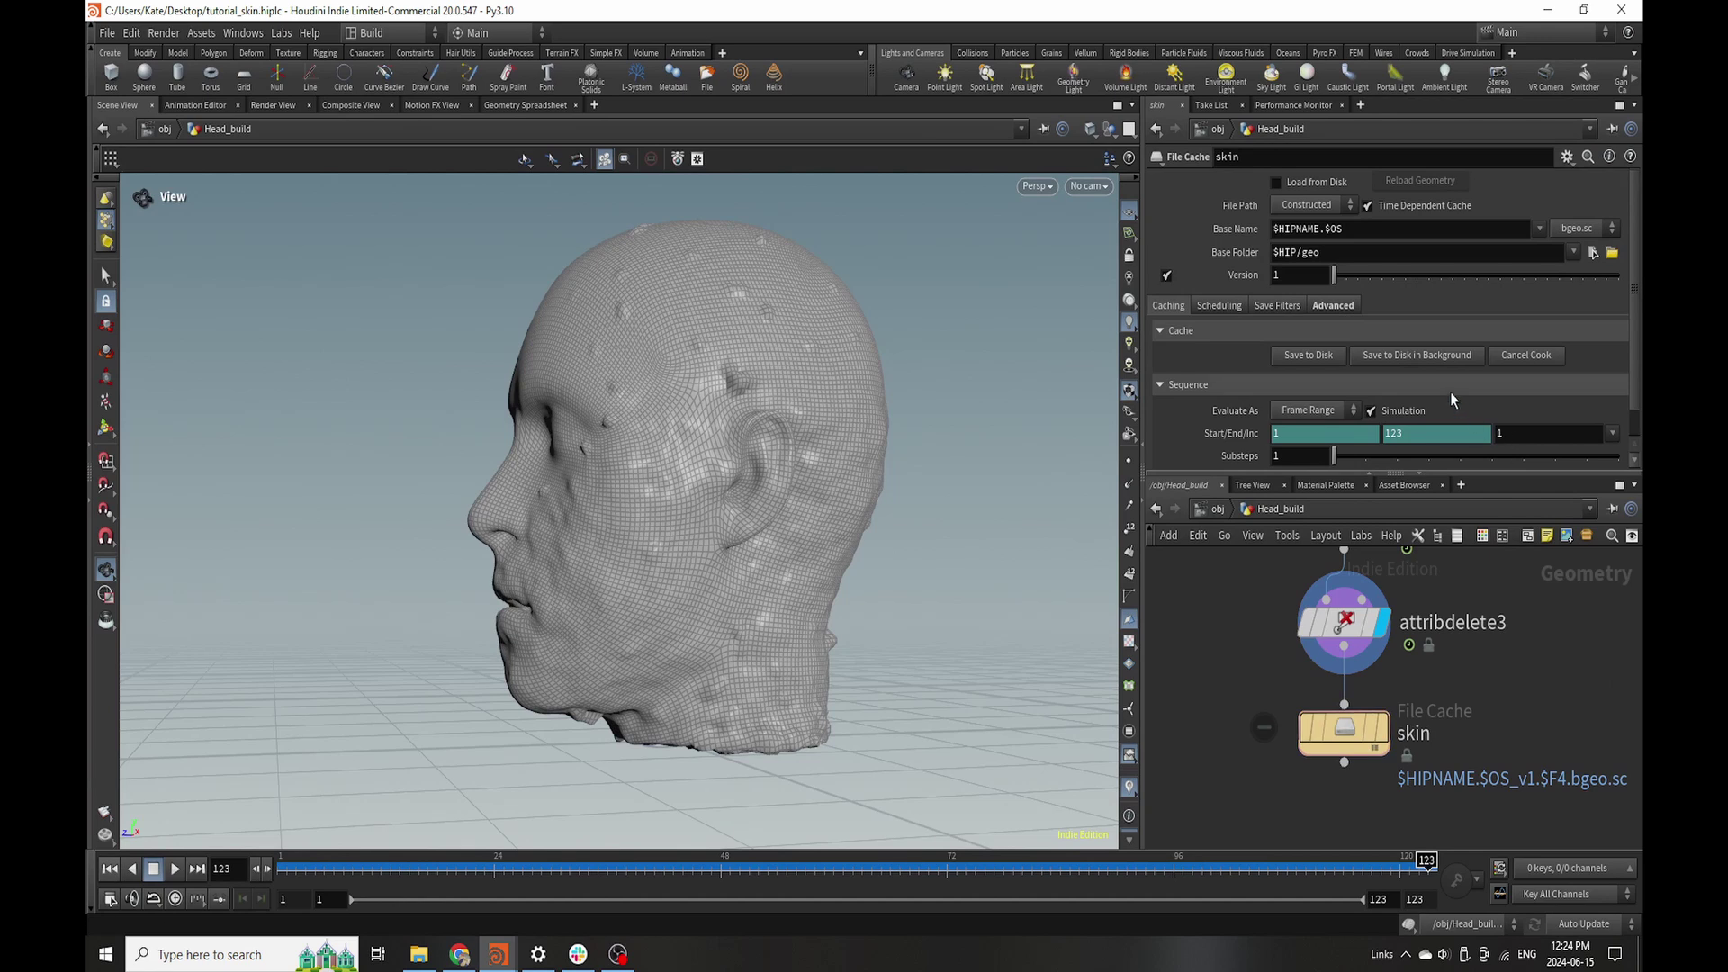
click(1448, 355)
click(1383, 412)
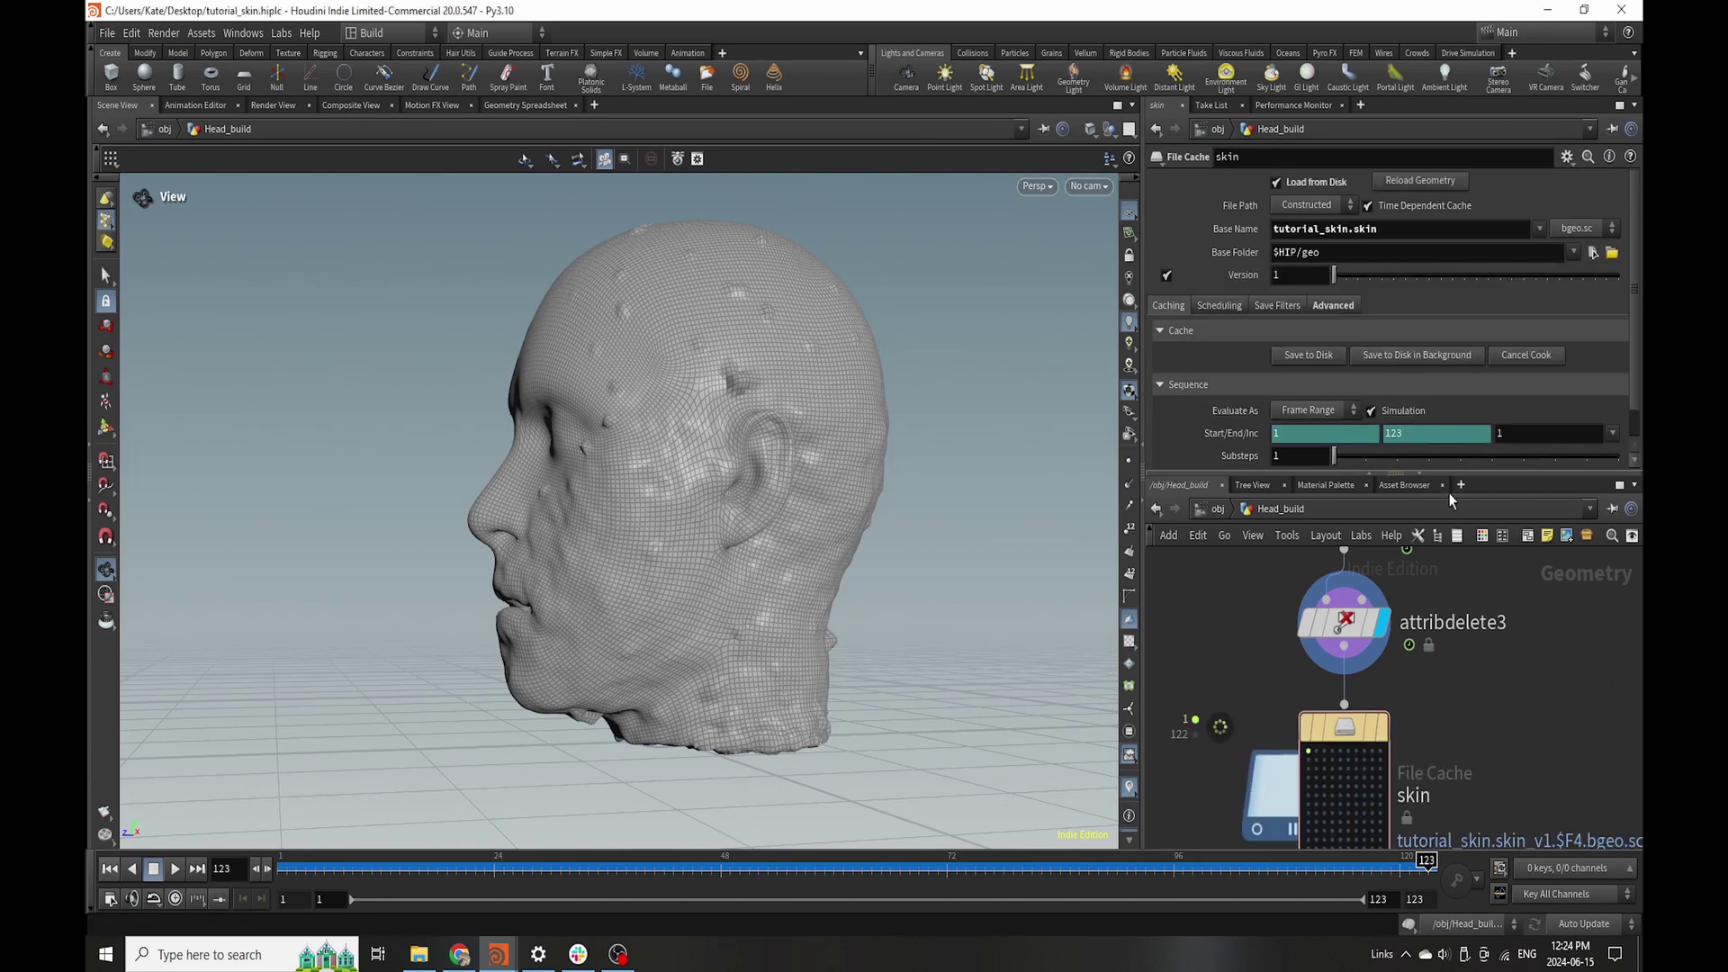
- Add a Null node connected below the skin file cache and rename it skin_boils
key(Tab)
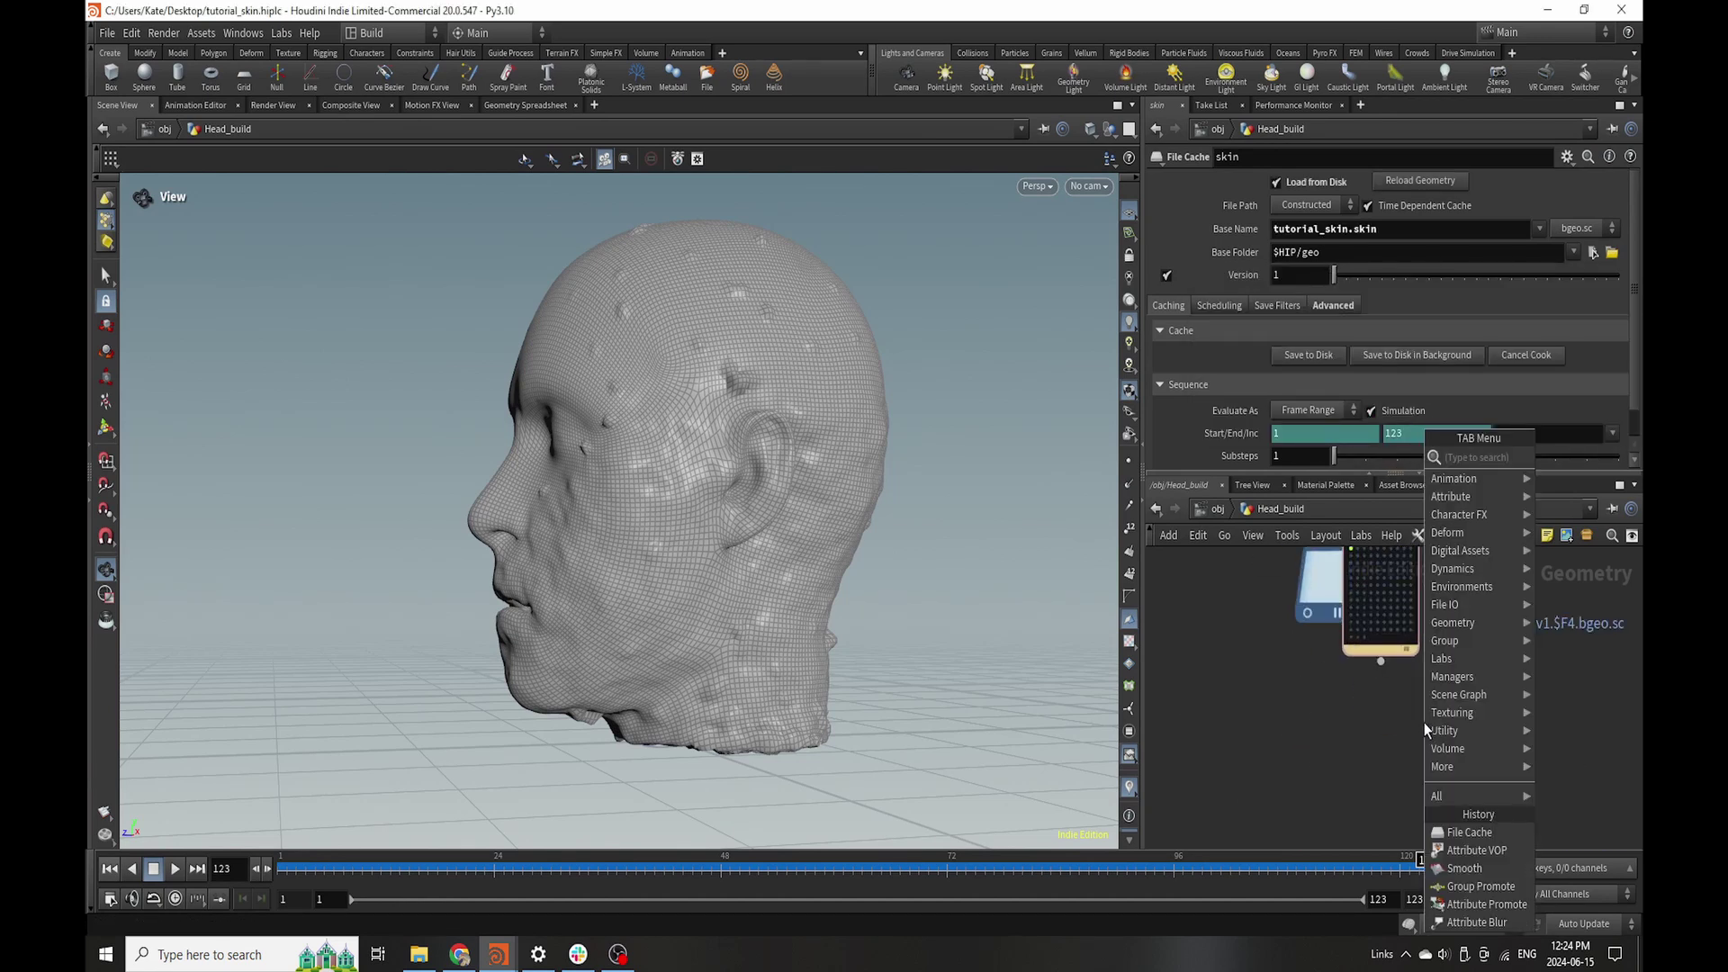
text(null)
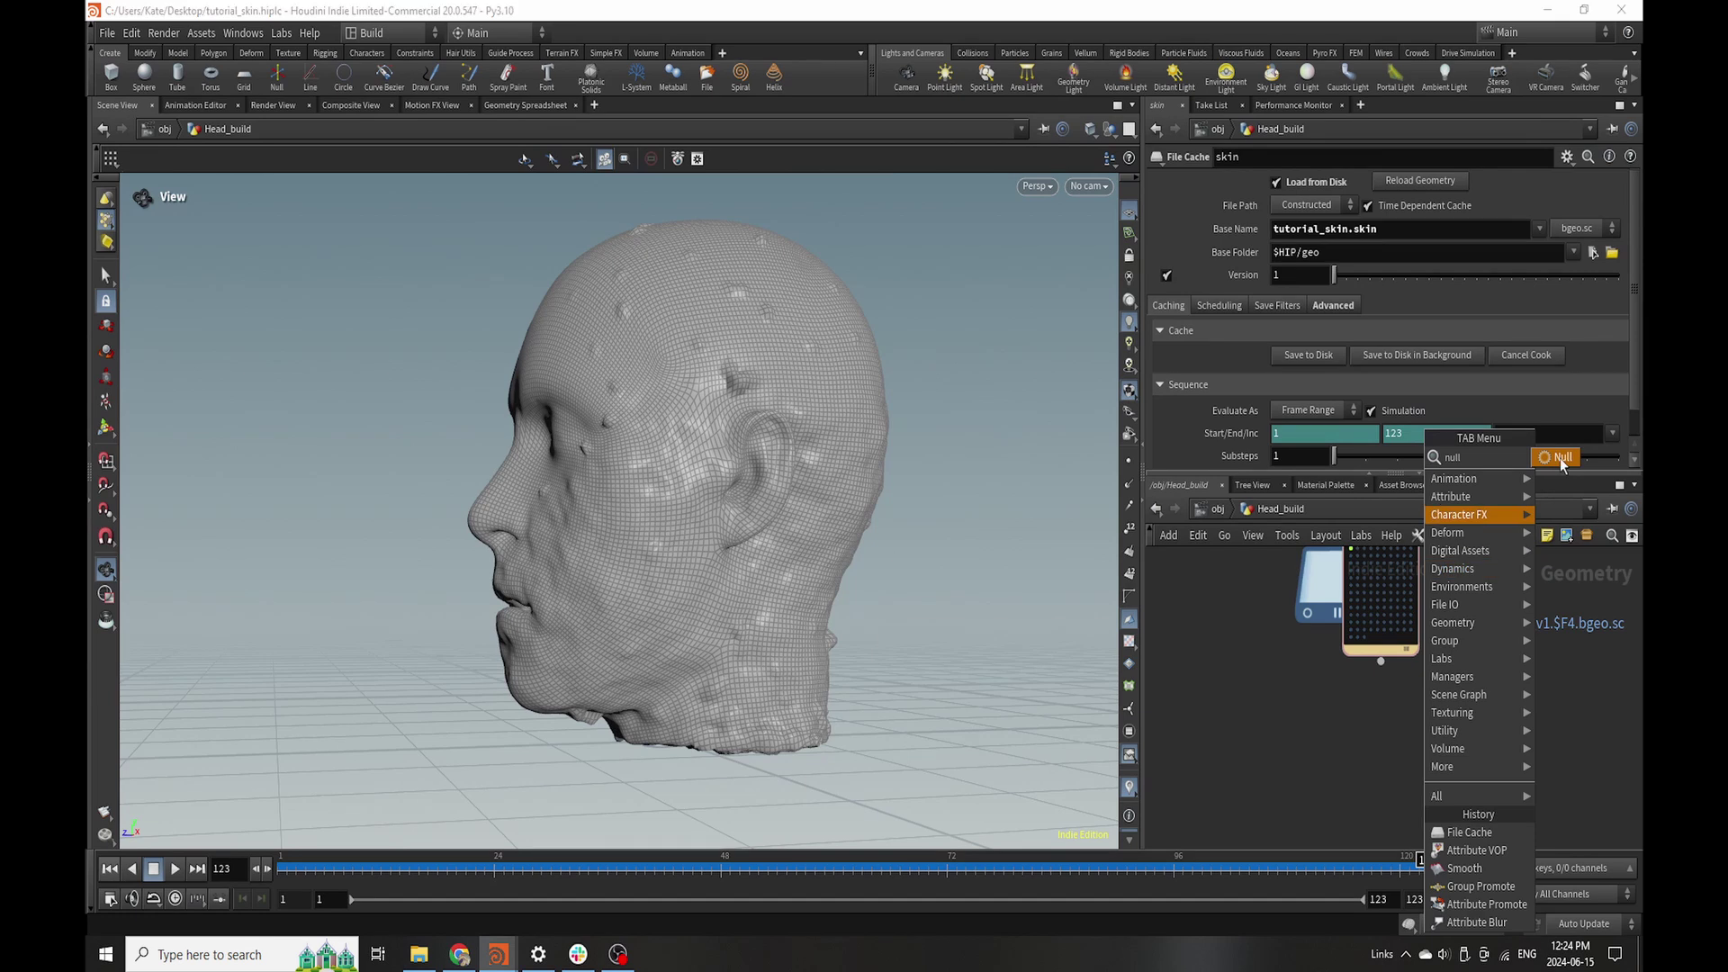
click(1562, 458)
click(1390, 752)
mouse_move(1376, 740)
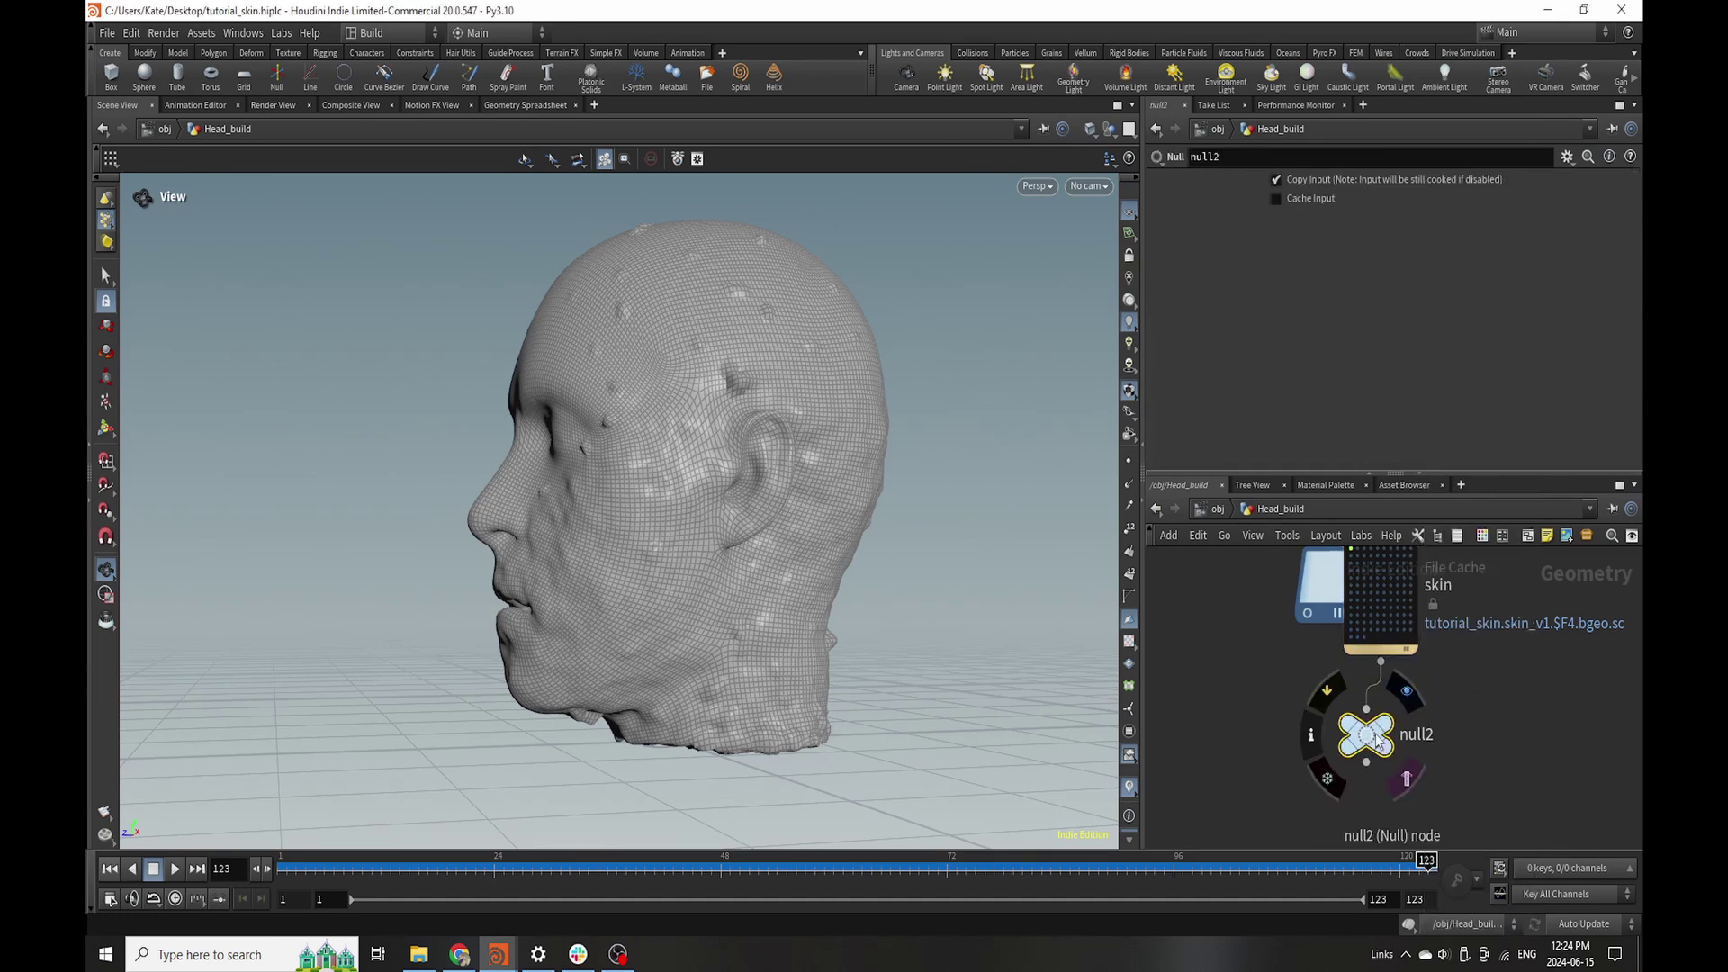
drag(1376, 735, 1394, 741)
key(F2)
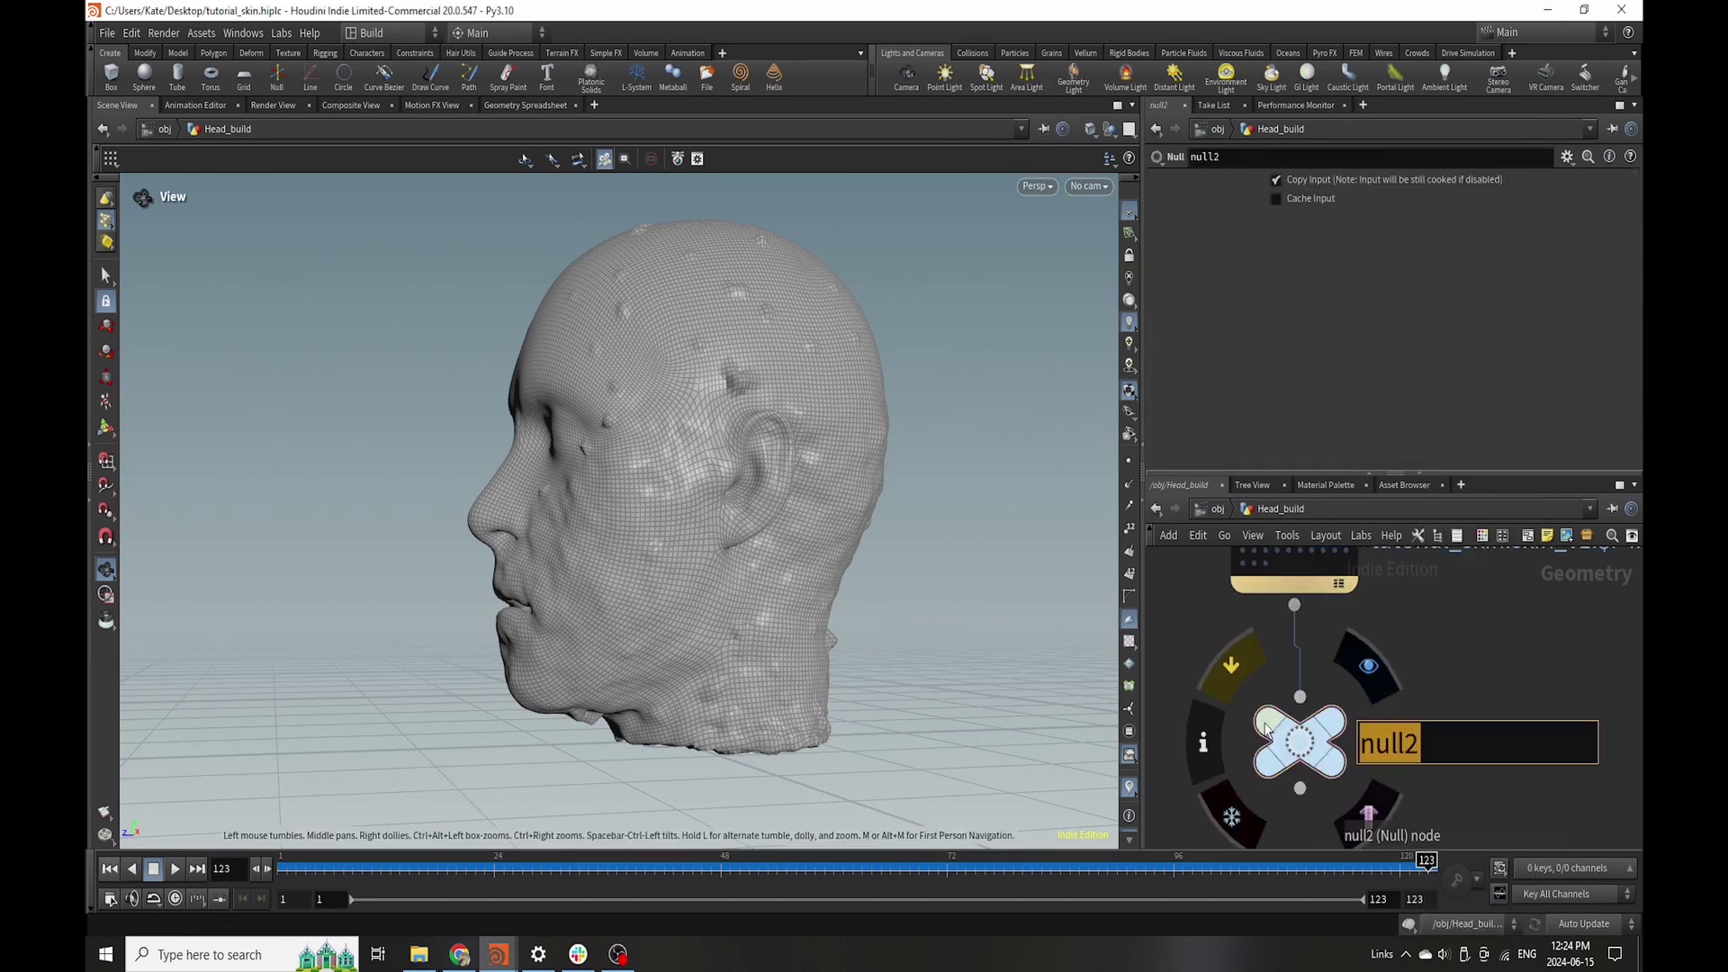
text(skin_boils)
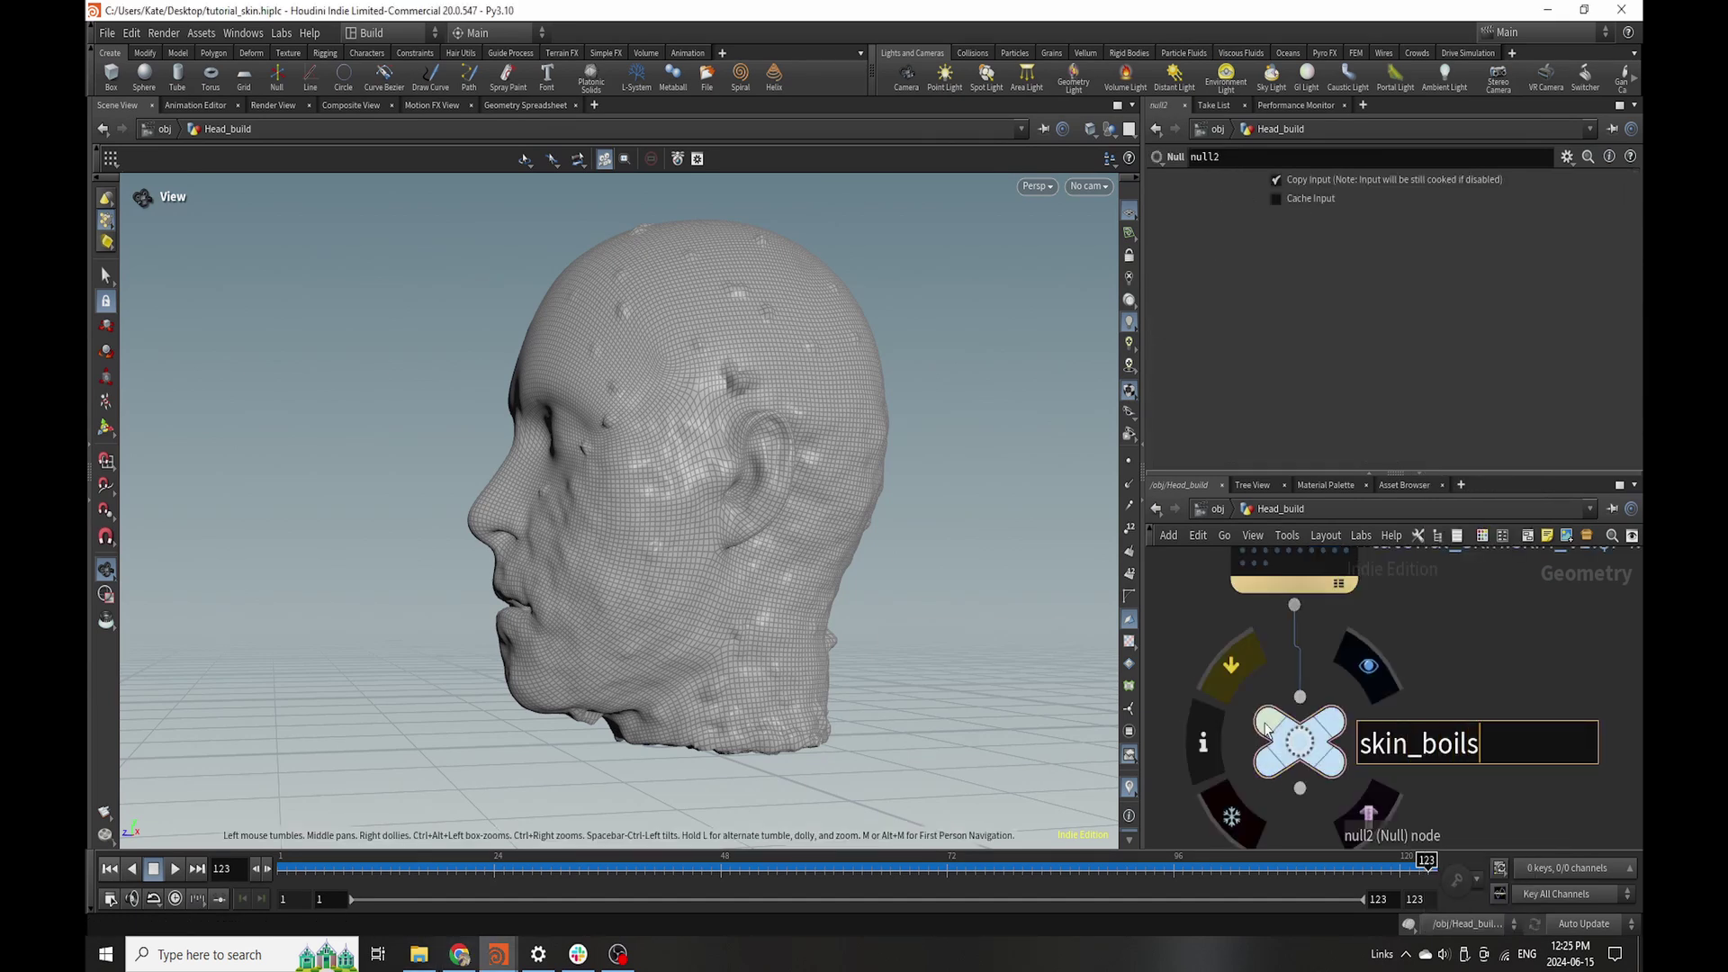